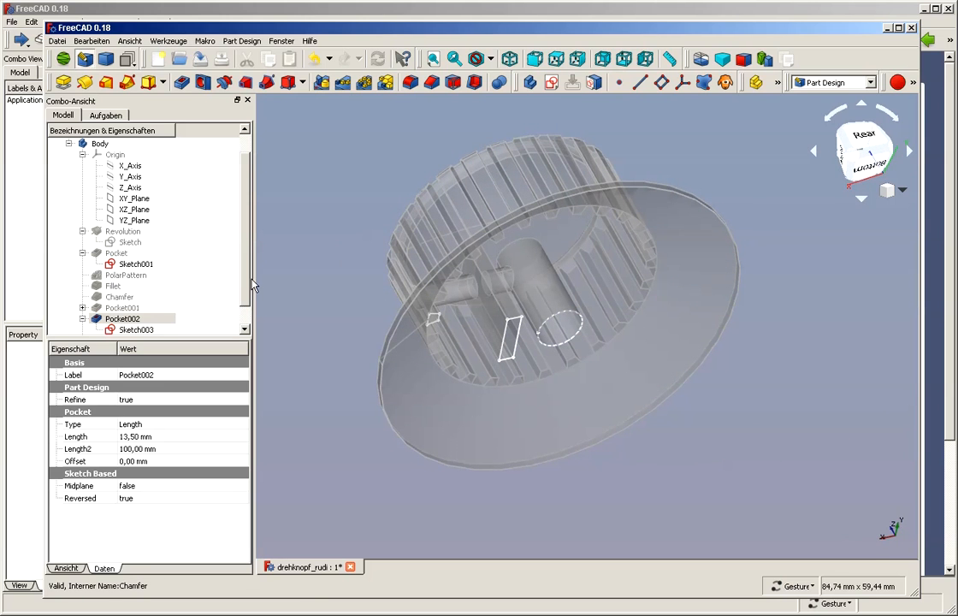
Make the Pocket003 feature visible so the finished knob is displayed
{"action": "left_click", "coordinate": [145, 318]}
{"action": "scroll", "coordinate": [145, 318], "scroll_direction": "down", "scroll_amount": 1}
{"action": "left_click", "coordinate": [135, 326]}
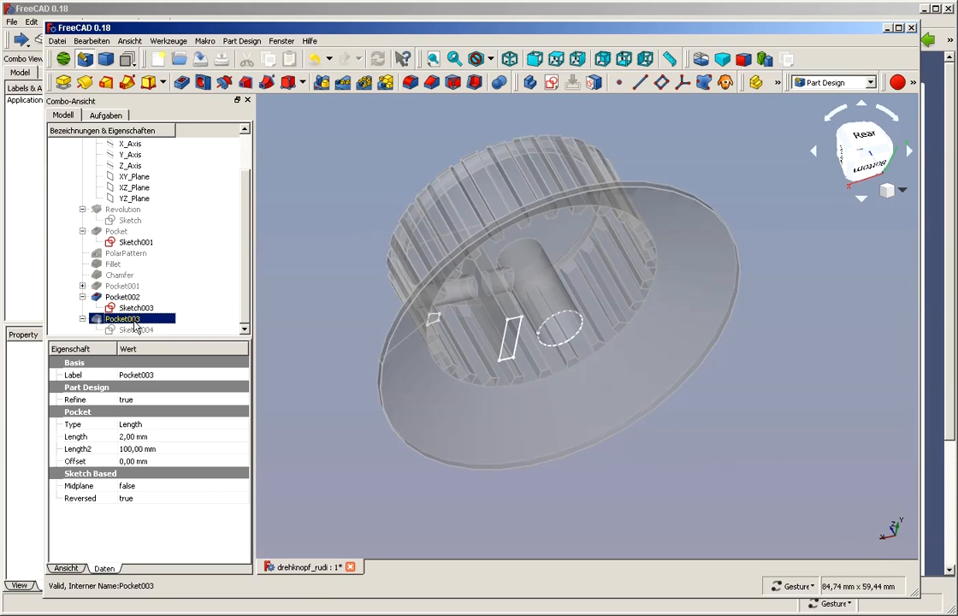
{"action": "key", "text": "space"}
{"action": "key", "text": "space"}
{"action": "key", "text": "space"}
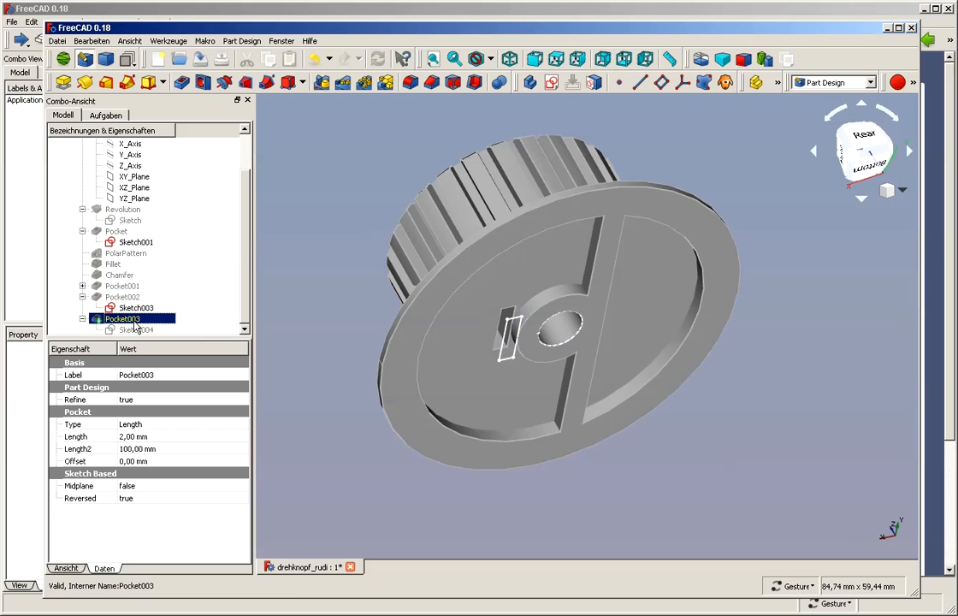
Examine the finished knob from its fluted top and recessed underside, along with the features in its model history
{"action": "left_click_drag", "start_coordinate": [698, 343], "coordinate": [738, 210]}
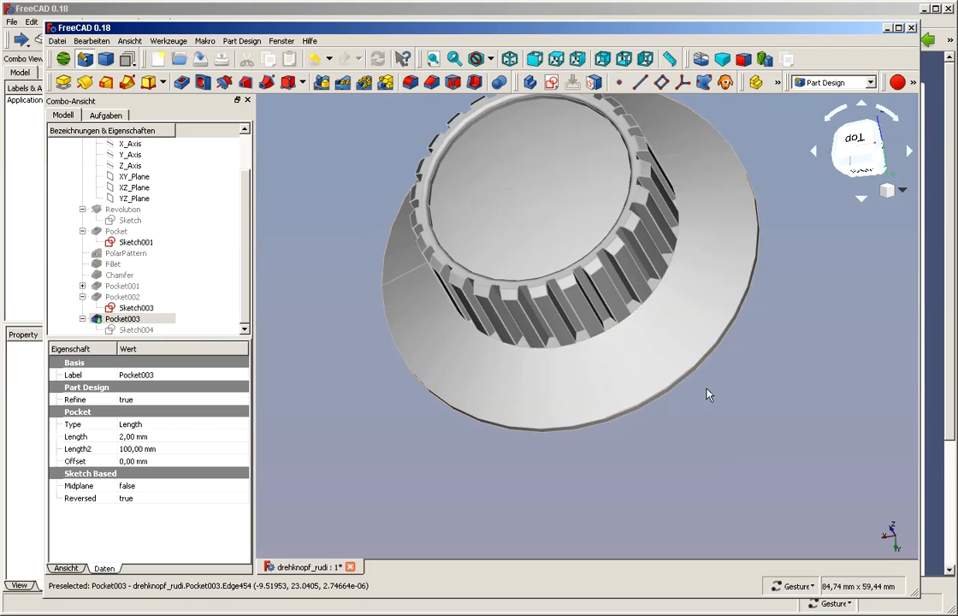
{"action": "left_click_drag", "start_coordinate": [729, 435], "coordinate": [646, 398]}
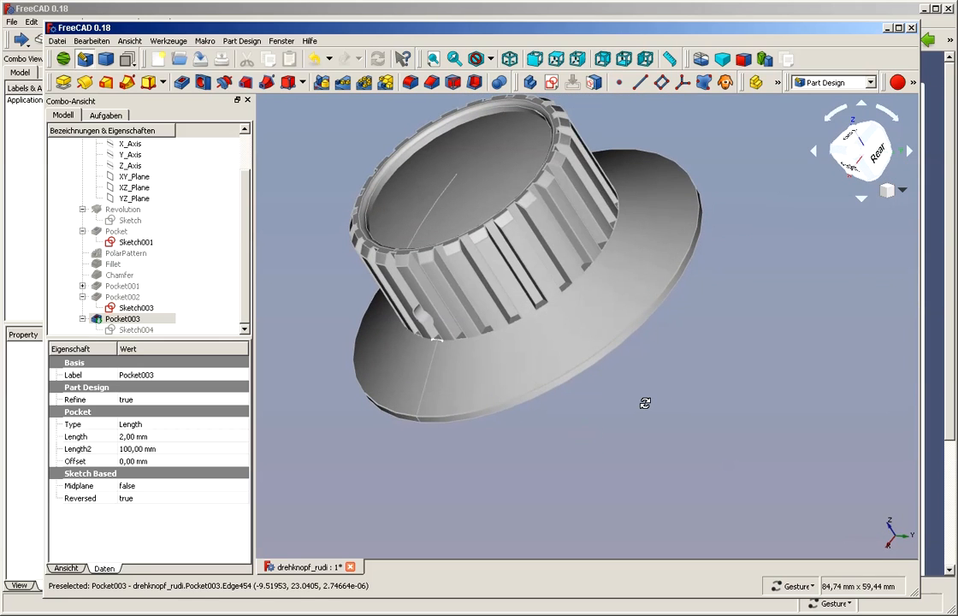
{"action": "scroll", "coordinate": [125, 247], "scroll_direction": "up", "scroll_amount": 1}
{"action": "left_click", "coordinate": [124, 245]}
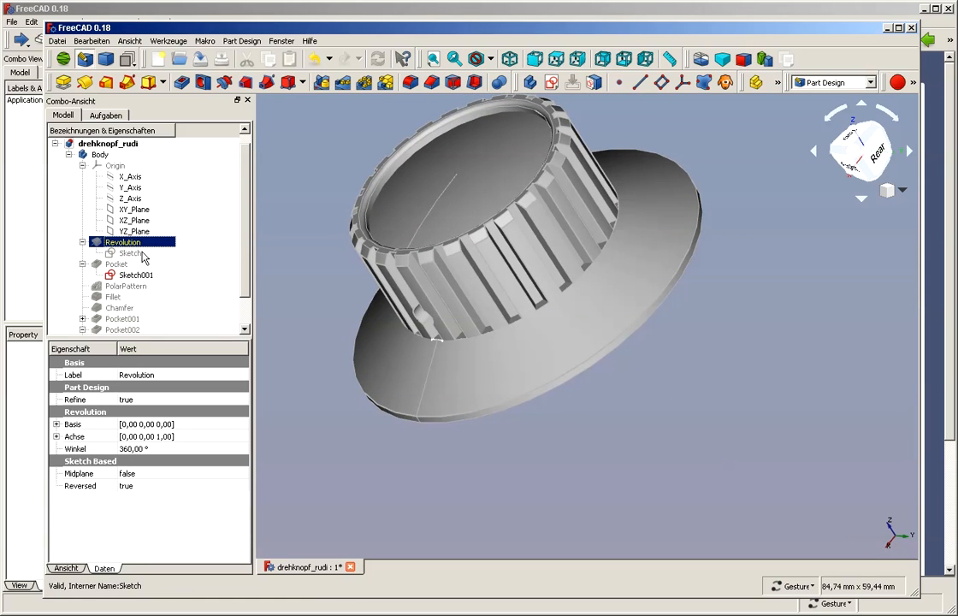
{"action": "scroll", "coordinate": [244, 294], "scroll_direction": "down", "scroll_amount": 1}
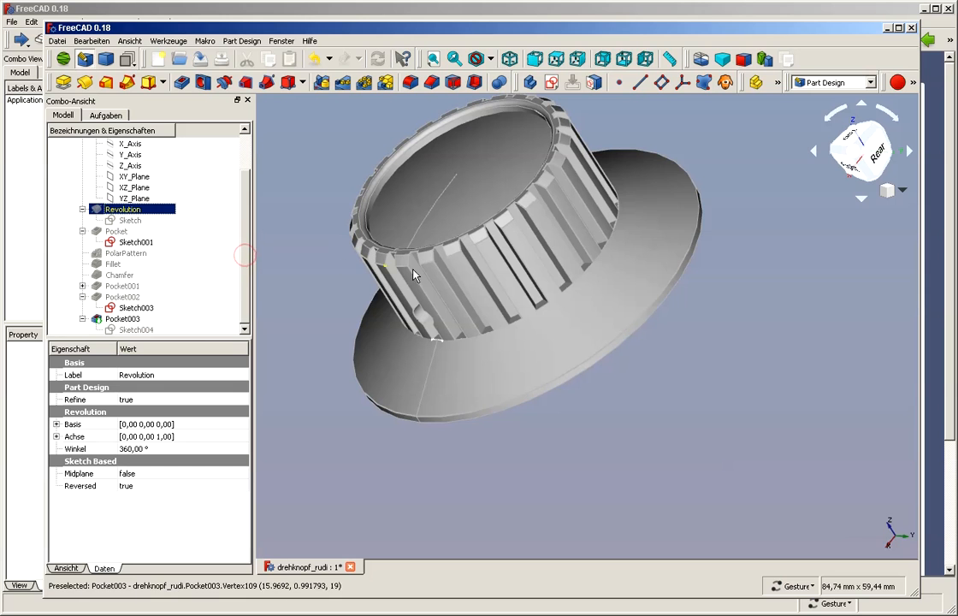
{"action": "left_click_drag", "start_coordinate": [660, 380], "coordinate": [690, 442]}
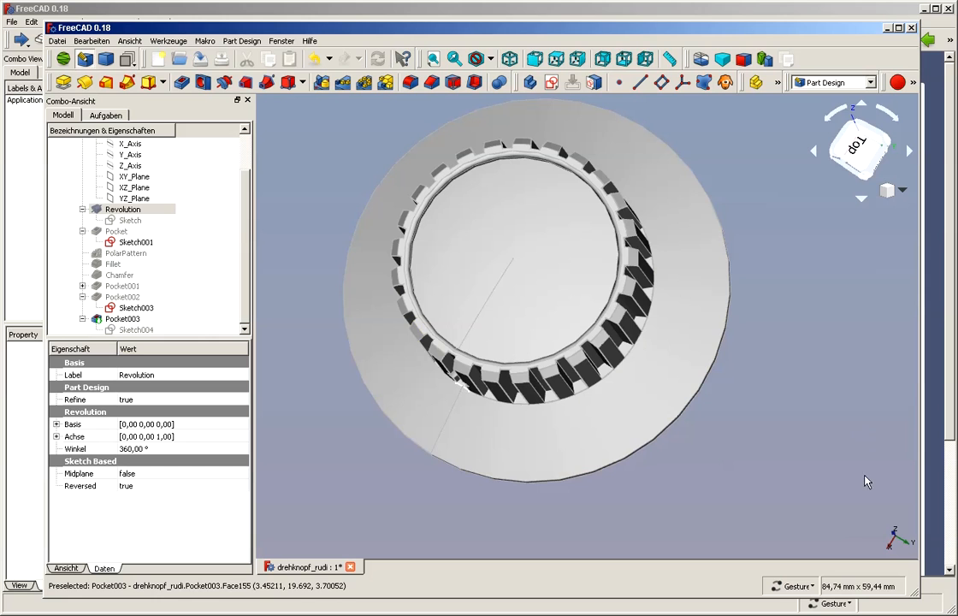
{"action": "left_click_drag", "start_coordinate": [866, 481], "coordinate": [639, 349]}
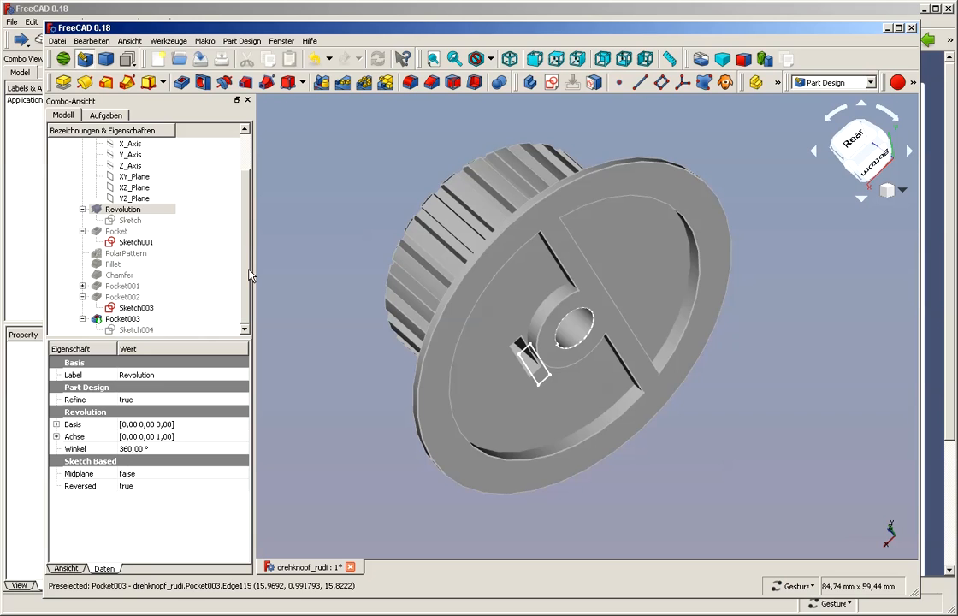
{"action": "left_click_drag", "start_coordinate": [249, 270], "coordinate": [245, 307]}
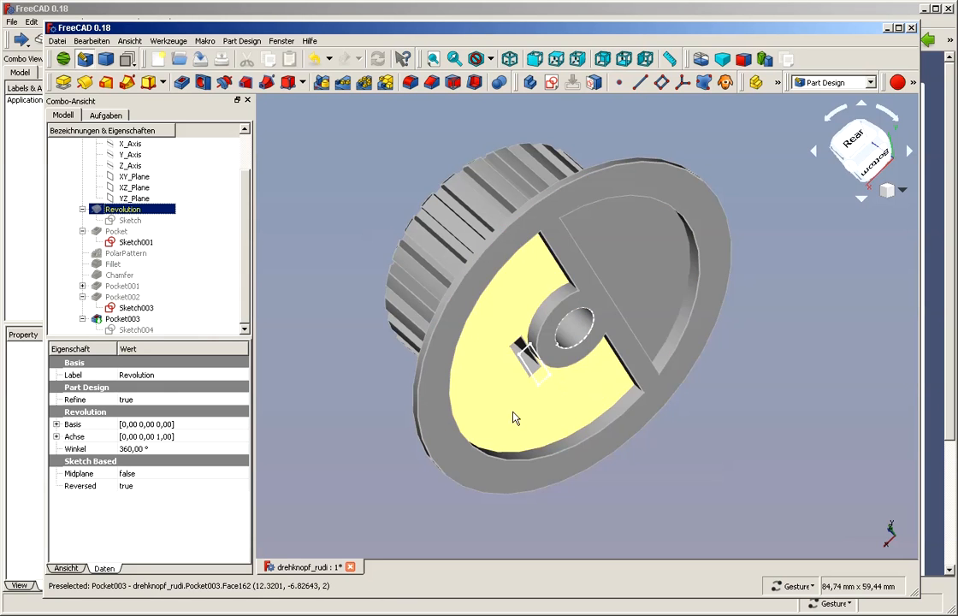
{"action": "left_click", "coordinate": [387, 431]}
{"action": "left_click_drag", "start_coordinate": [404, 449], "coordinate": [682, 304]}
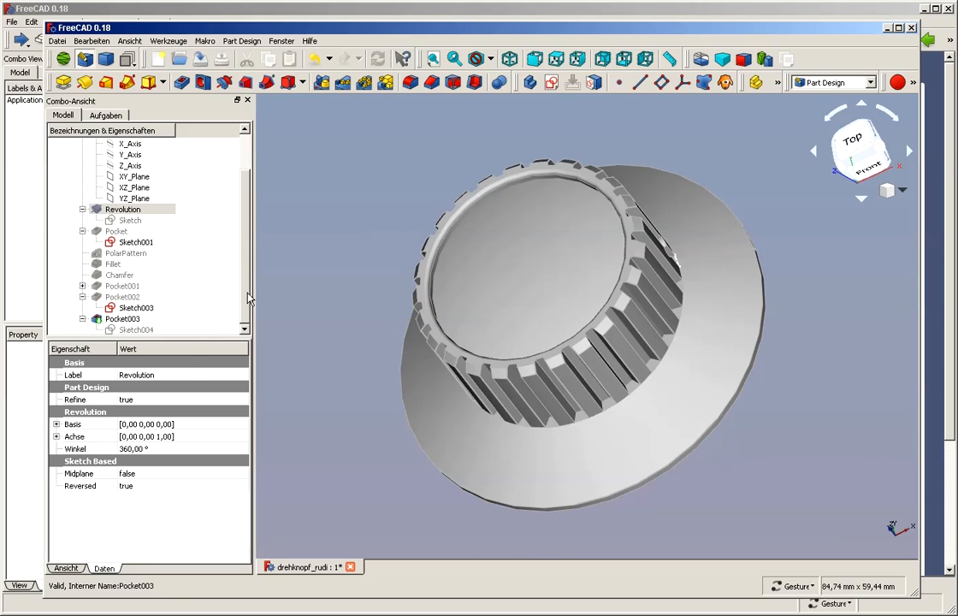
{"action": "left_click", "coordinate": [244, 184]}
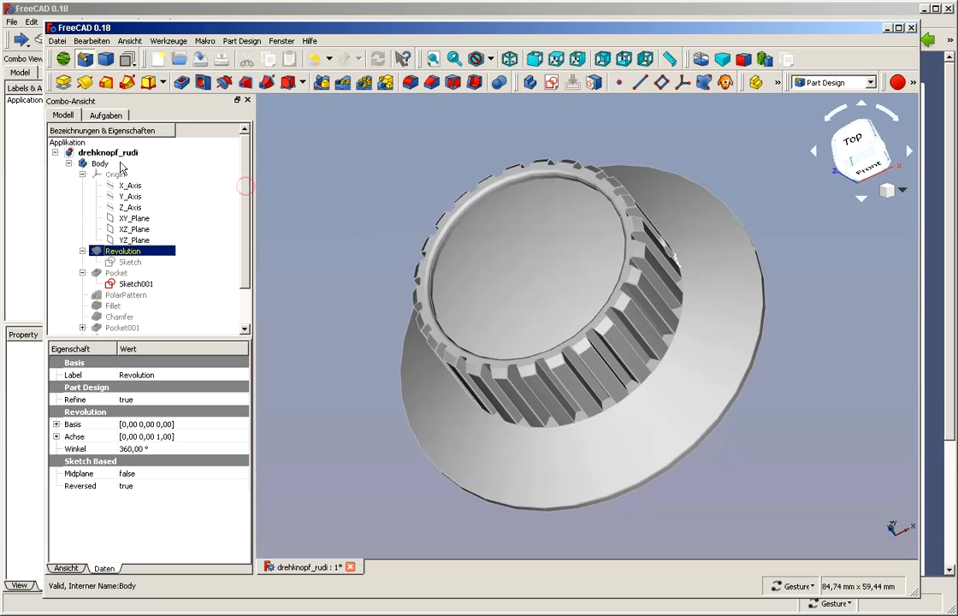
{"action": "scroll", "coordinate": [135, 257], "scroll_direction": "down", "scroll_amount": 2}
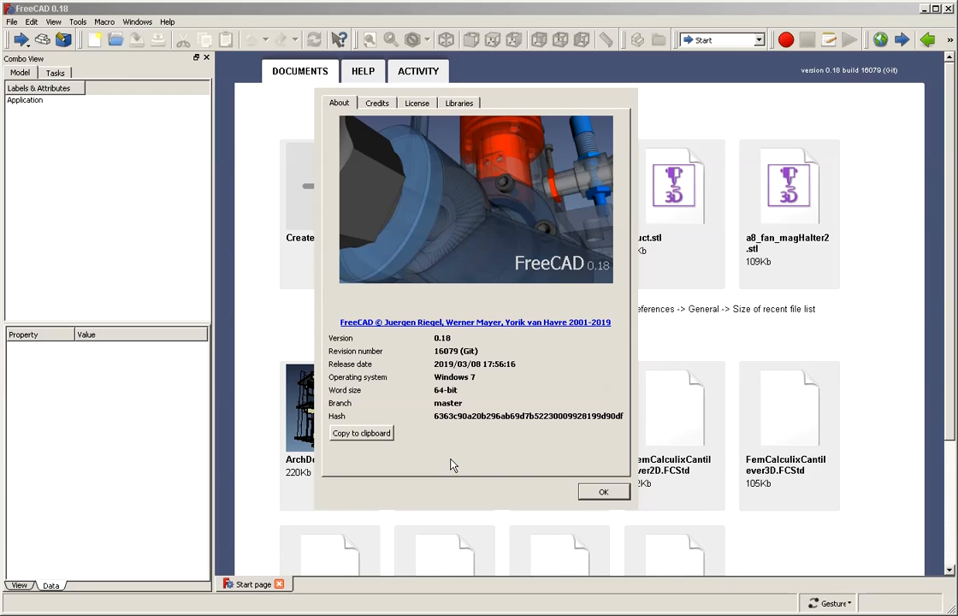
Dismiss the program's About information and switch to the Part Design workbench
{"action": "left_click", "coordinate": [601, 494]}
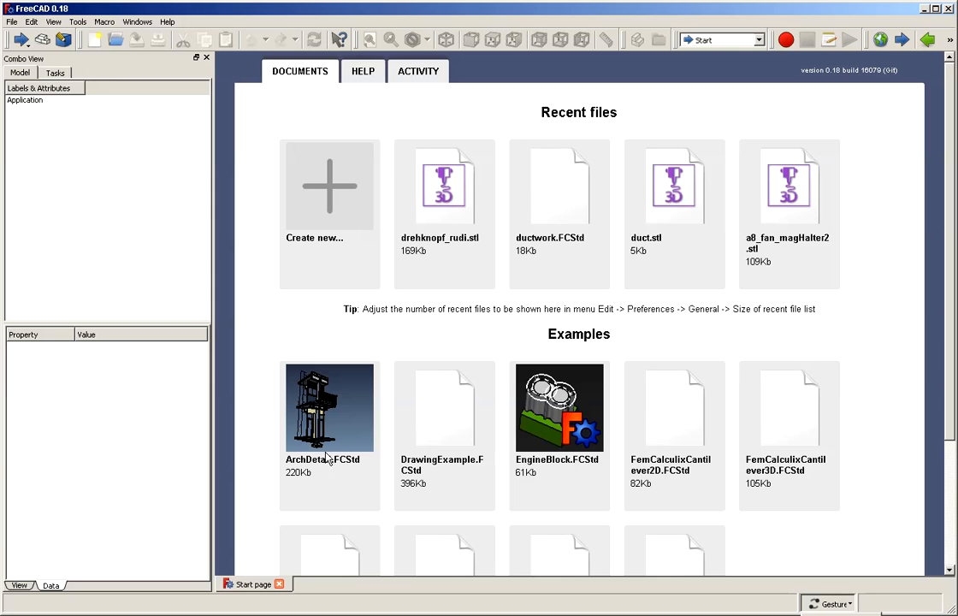
{"action": "left_click", "coordinate": [719, 40]}
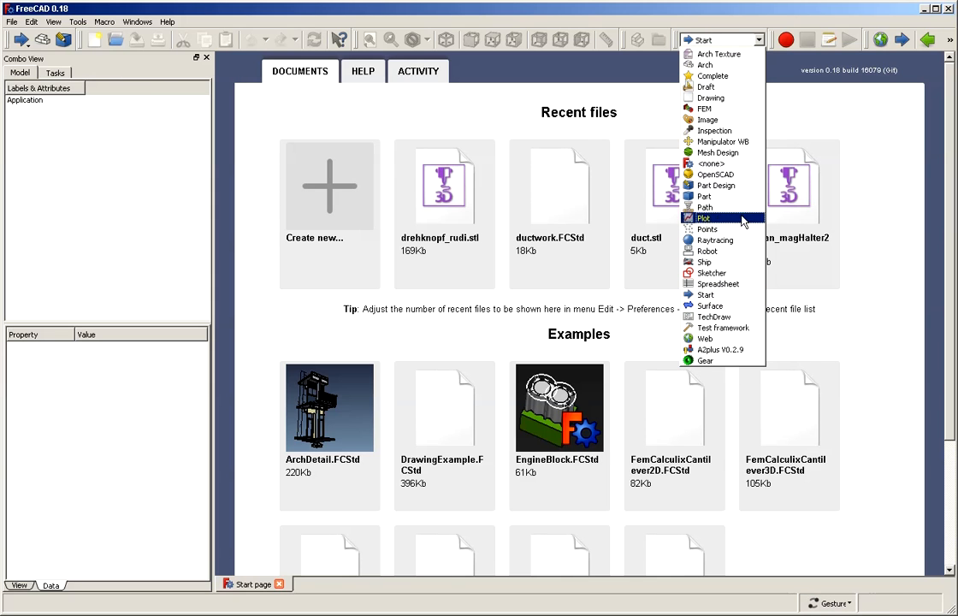
{"action": "left_click", "coordinate": [727, 187]}
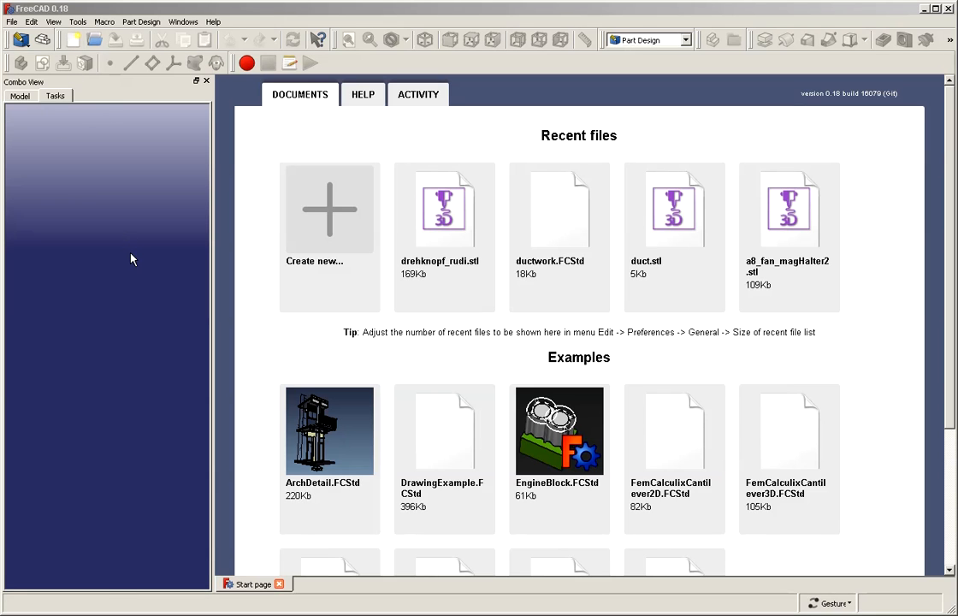
Create a new document with a body and start a sketch on its YZ plane
{"action": "left_click", "coordinate": [73, 40]}
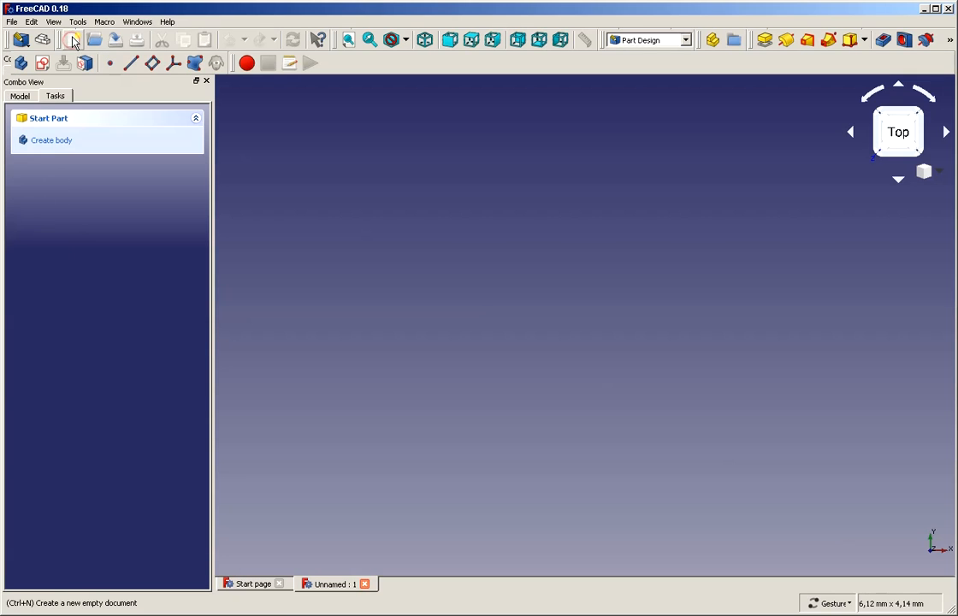
{"action": "left_click", "coordinate": [45, 144]}
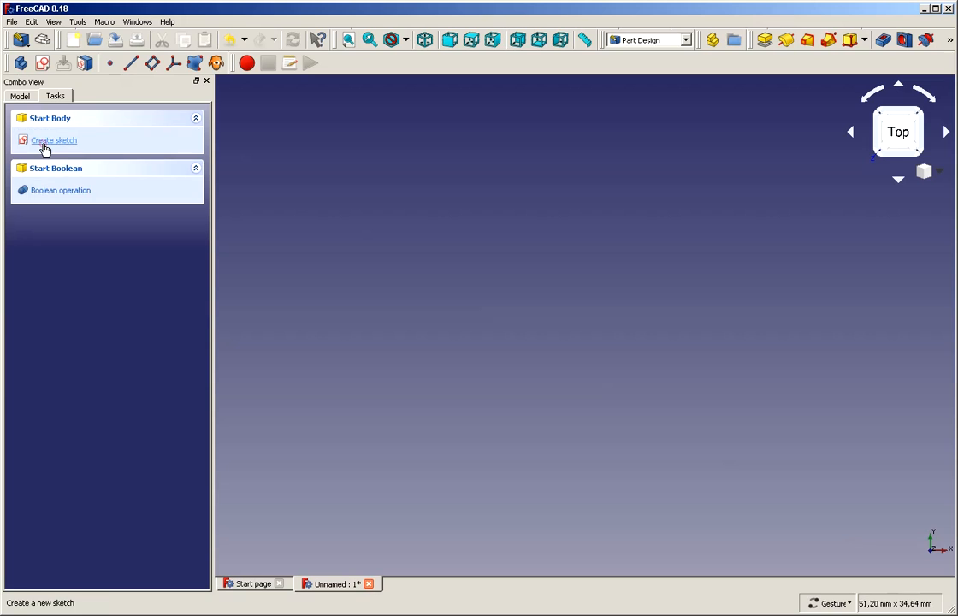
{"action": "left_click", "coordinate": [55, 141]}
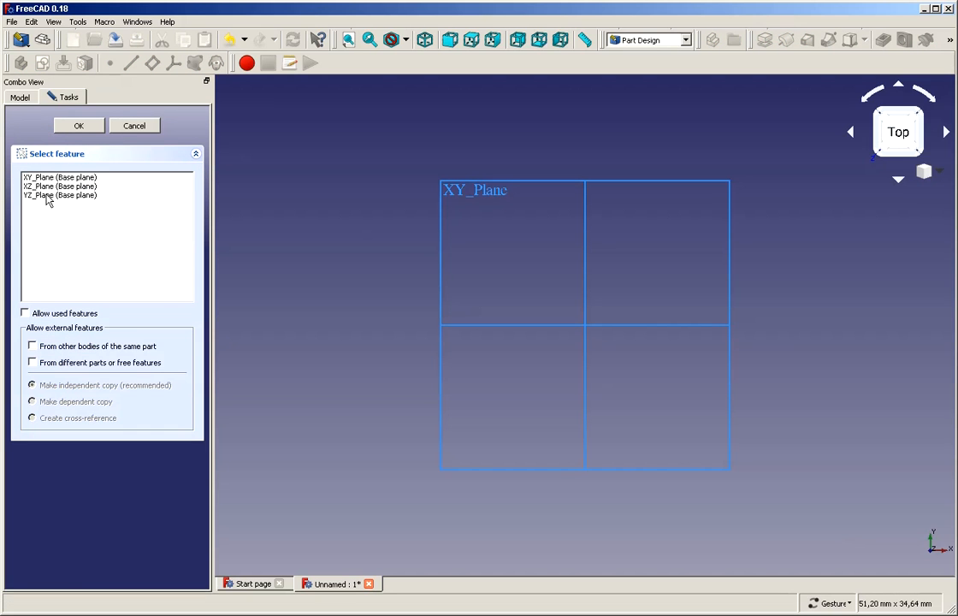
{"action": "left_click", "coordinate": [49, 177]}
{"action": "left_click", "coordinate": [50, 186]}
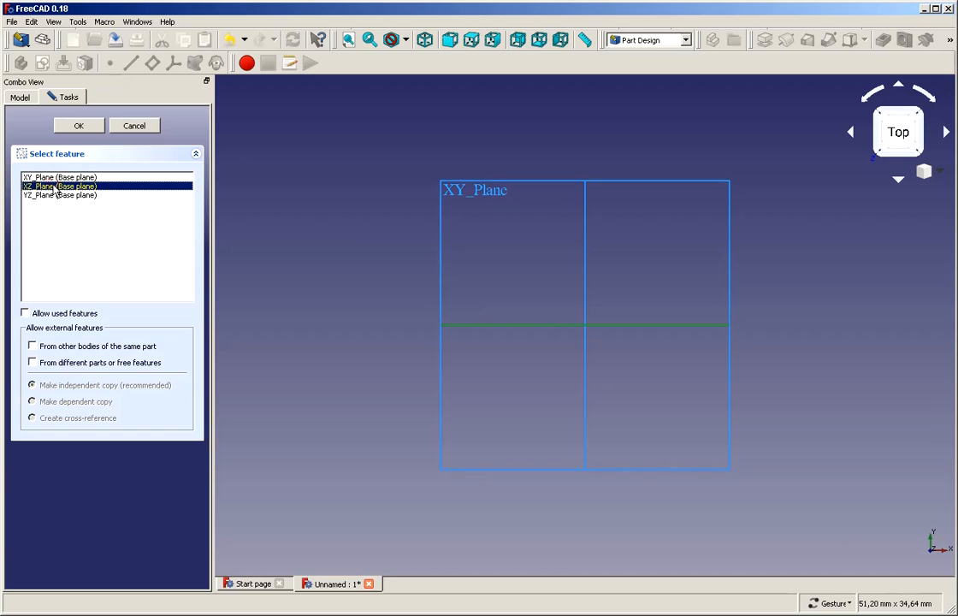
{"action": "left_click", "coordinate": [50, 195]}
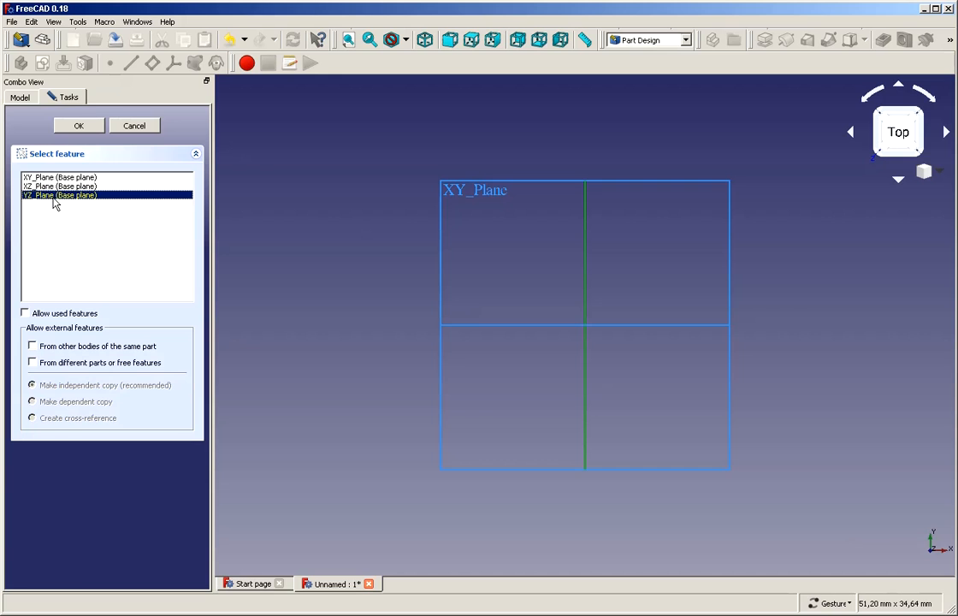
{"action": "left_click", "coordinate": [79, 125]}
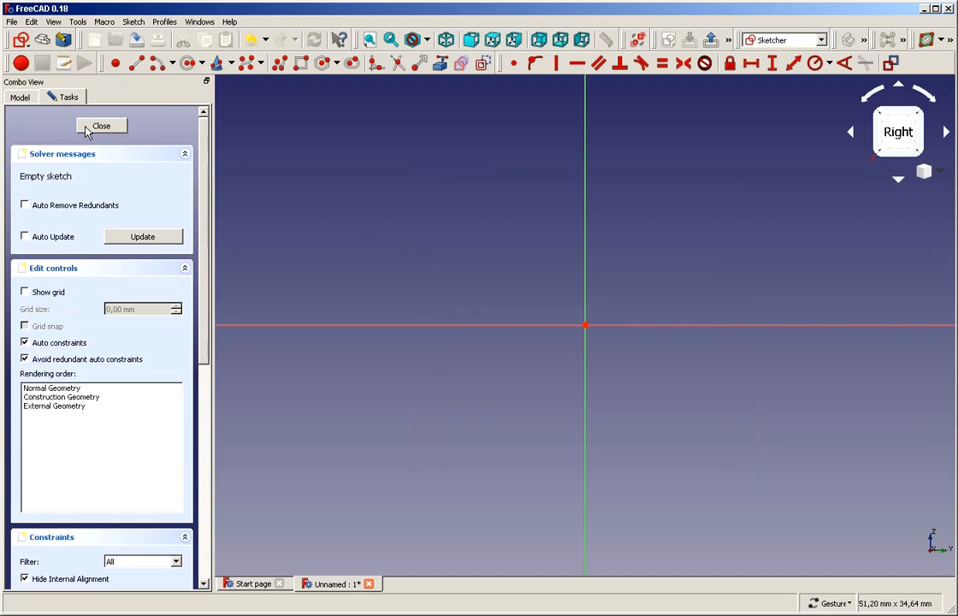
Draw a closed polyline half-profile starting about 9.3 mm up the vertical axis, through the origin, with a flared base and a stepped top rim
{"action": "left_click", "coordinate": [350, 185]}
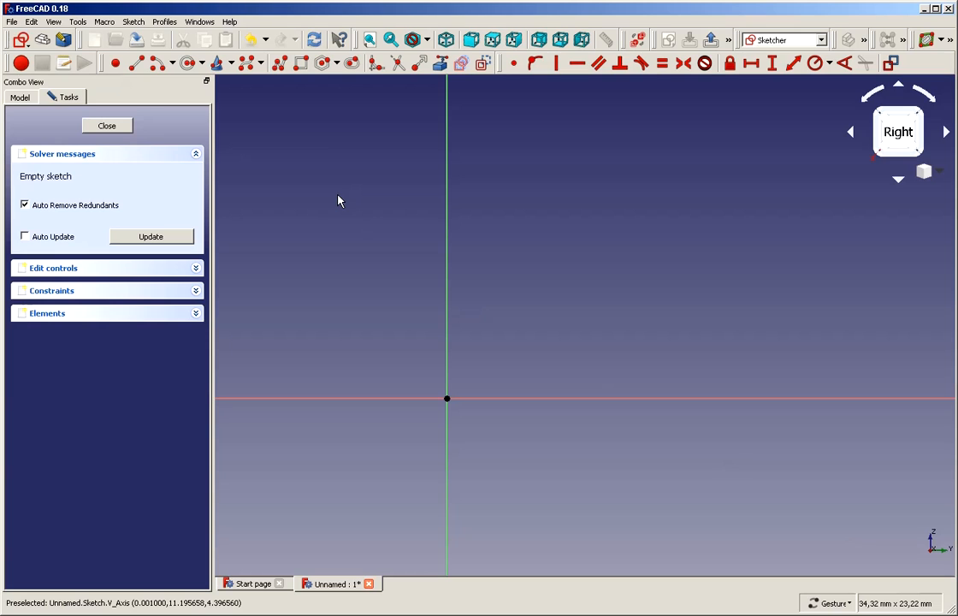
{"action": "left_click", "coordinate": [279, 63]}
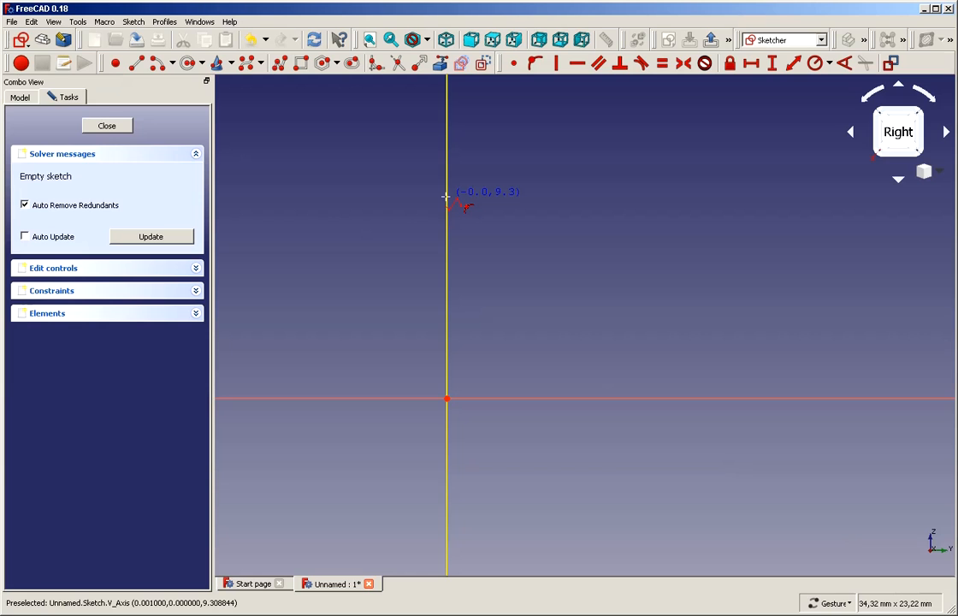
{"action": "left_click", "coordinate": [445, 196]}
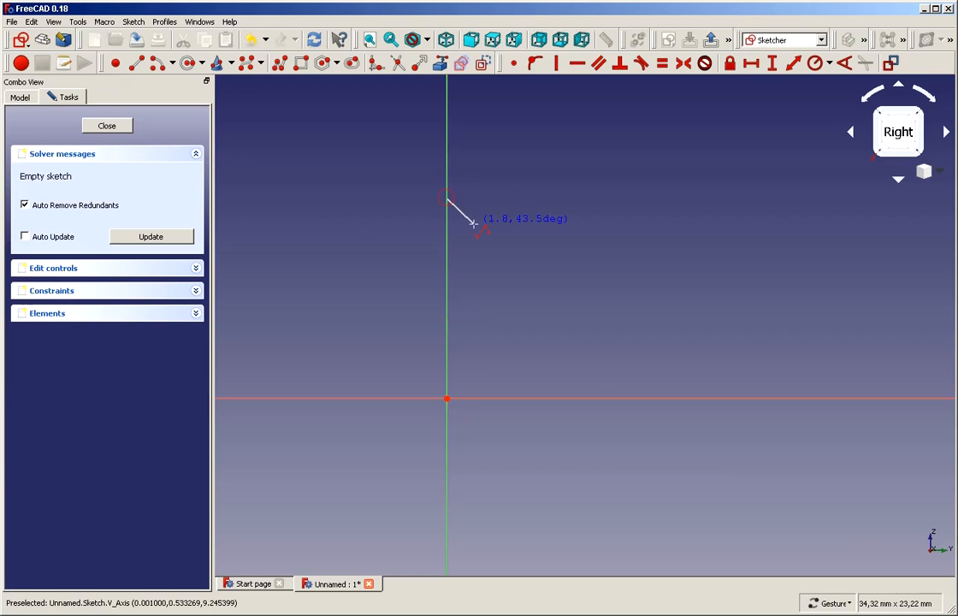
{"action": "left_click", "coordinate": [447, 398]}
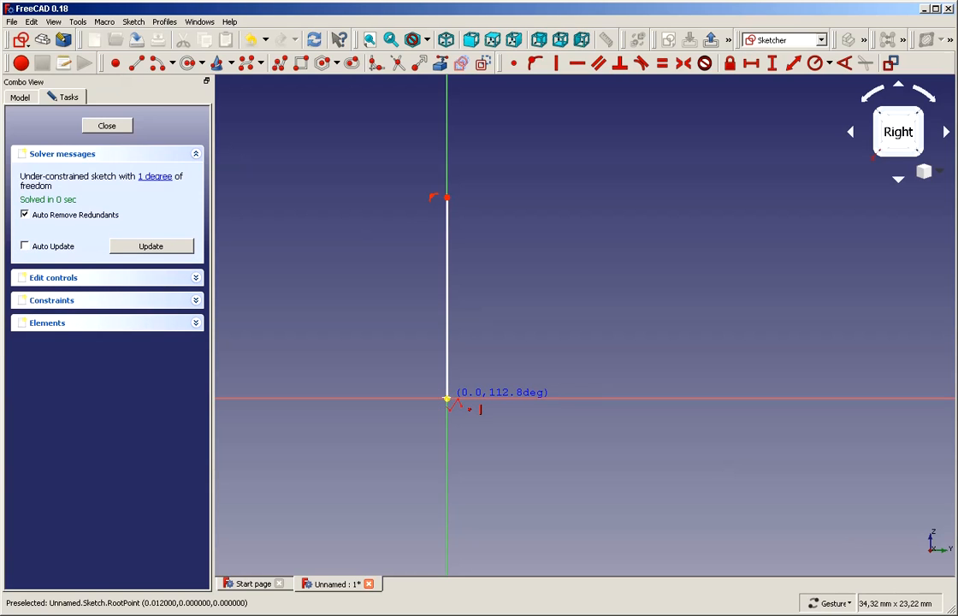
{"action": "left_click", "coordinate": [560, 397]}
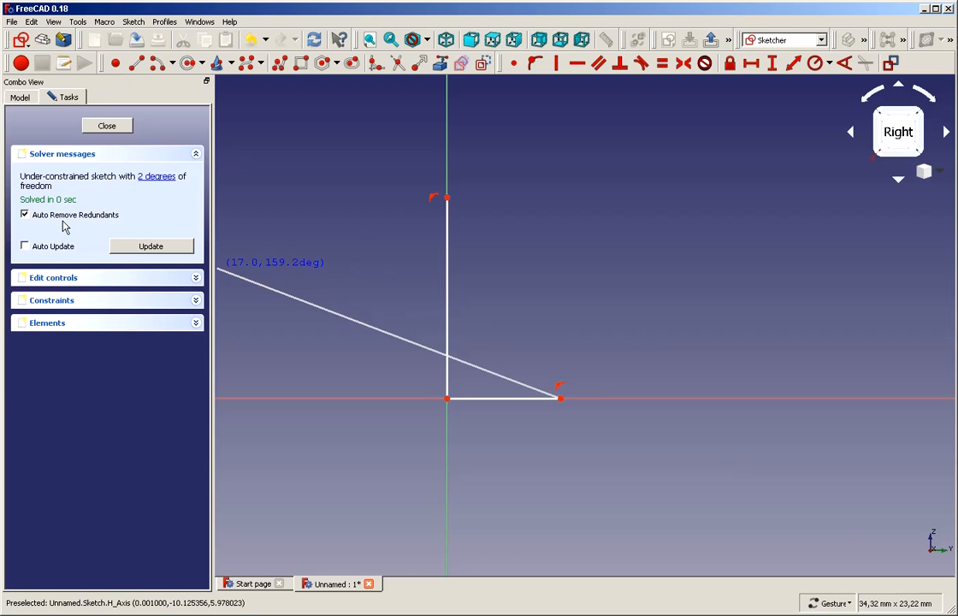
{"action": "left_click", "coordinate": [499, 371]}
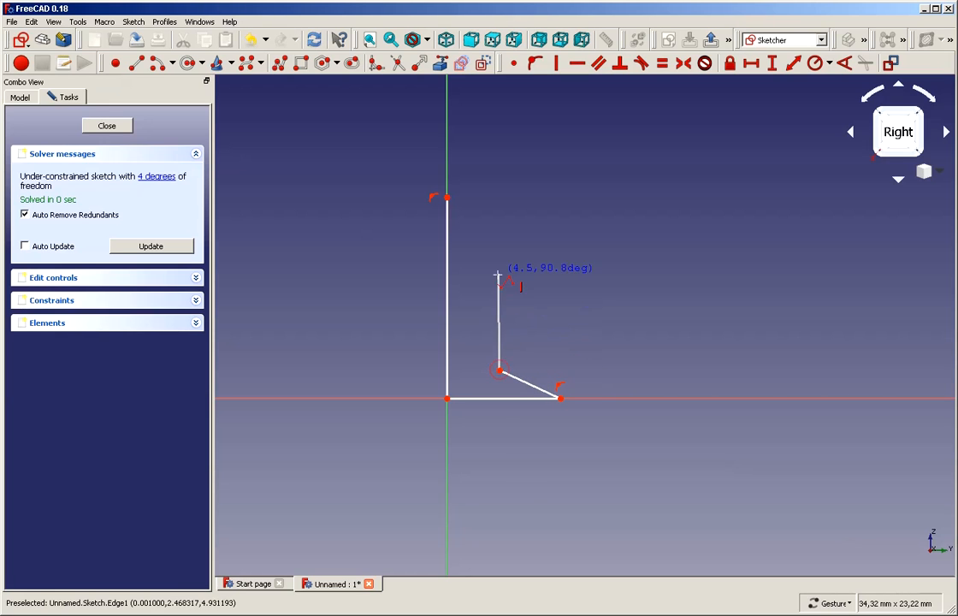
{"action": "left_click", "coordinate": [500, 182]}
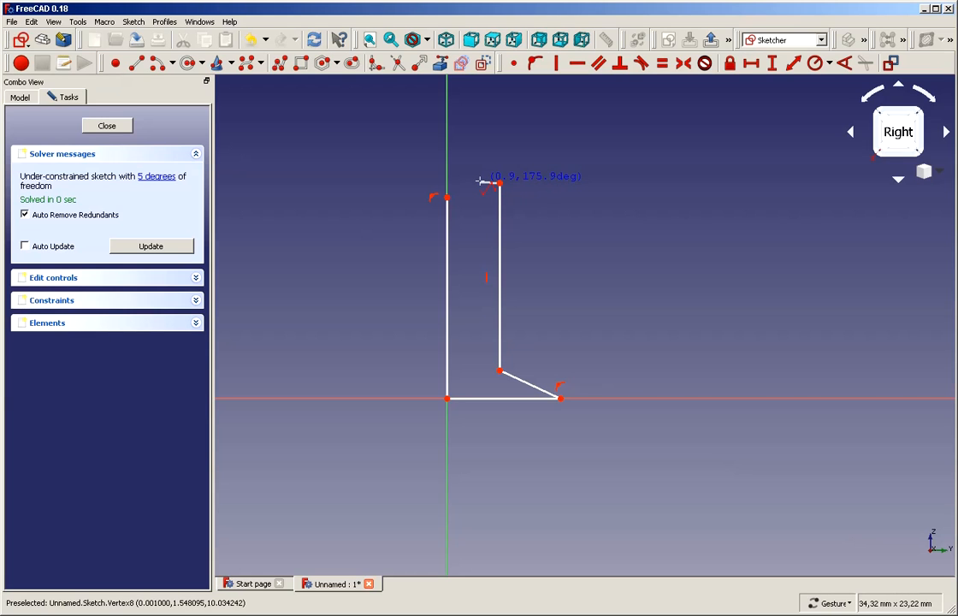
{"action": "left_click", "coordinate": [481, 182]}
{"action": "left_click", "coordinate": [481, 198]}
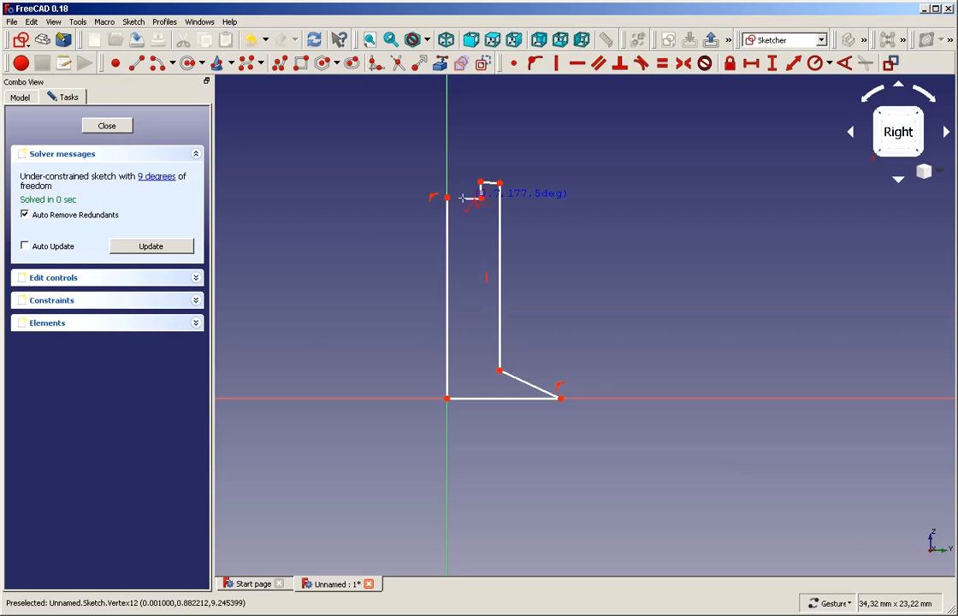
{"action": "left_click", "coordinate": [447, 198]}
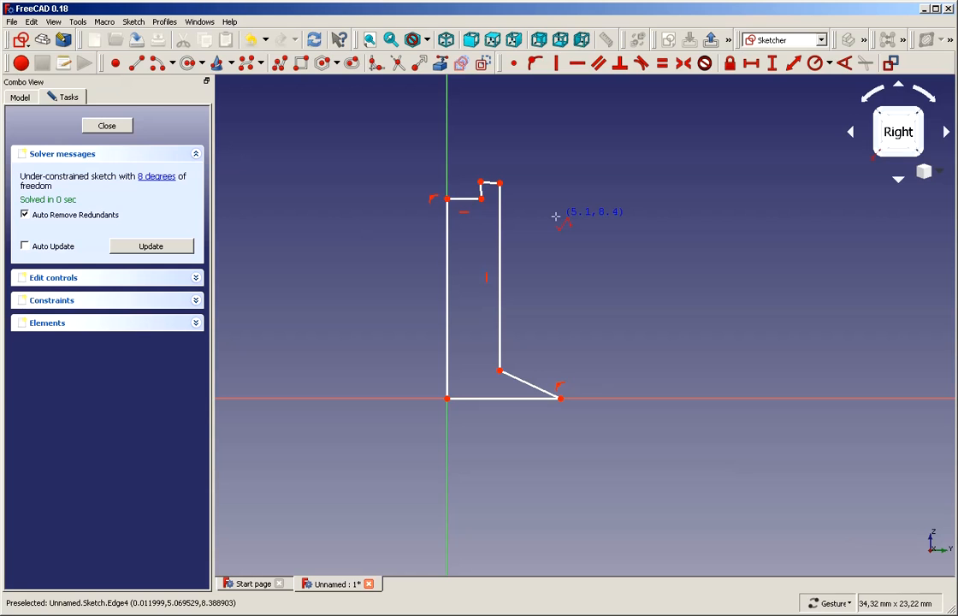
{"action": "key", "text": "Escape"}
Reshape the half-profile by moving its outer wall outward, raising the rim, lowering the recessed top and steepening the flared base edge
{"action": "scroll", "coordinate": [451, 226], "scroll_direction": "up", "scroll_amount": 5}
{"action": "scroll", "coordinate": [451, 223], "scroll_direction": "down", "scroll_amount": 4}
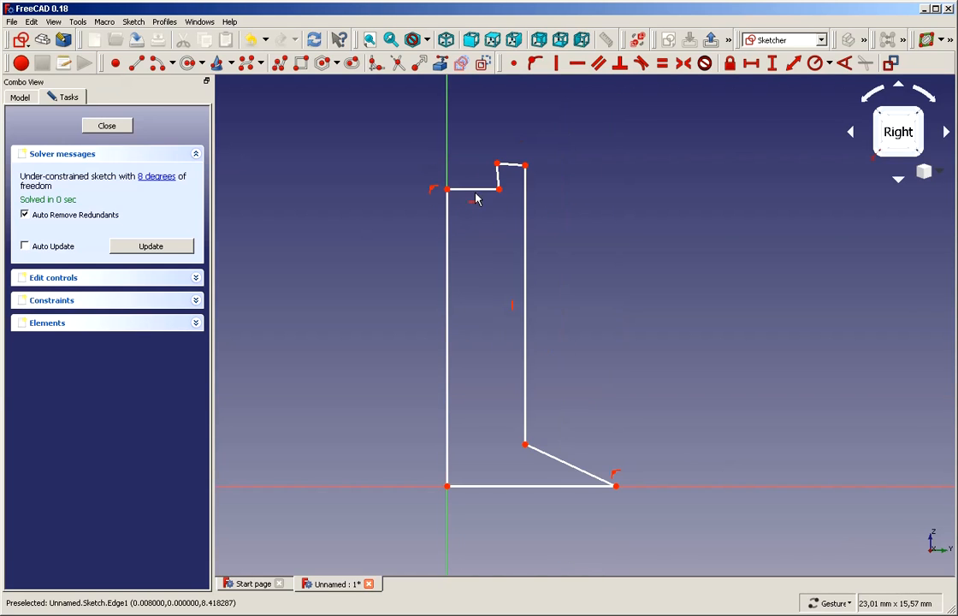
{"action": "left_click_drag", "start_coordinate": [526, 217], "coordinate": [554, 225]}
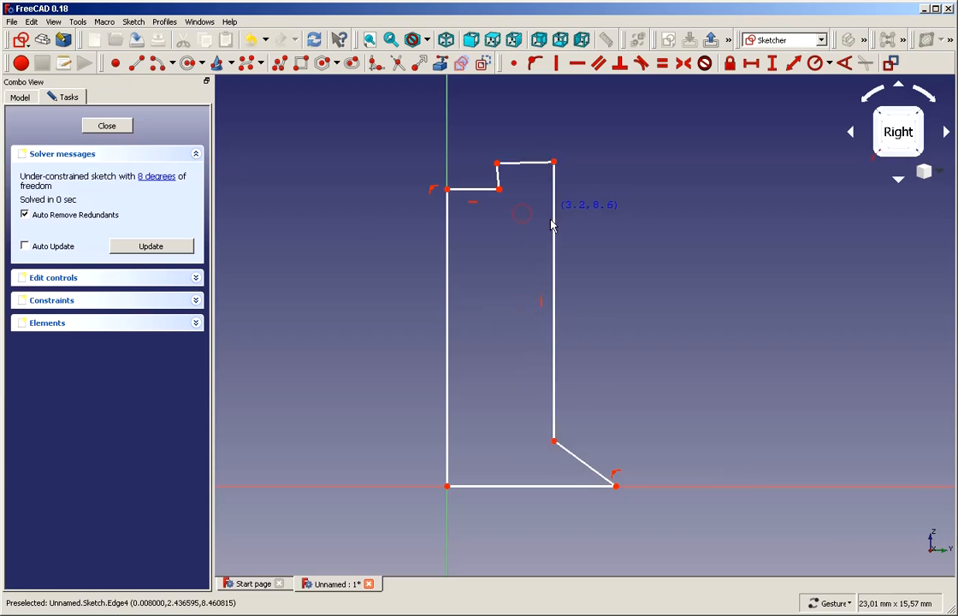
{"action": "left_click_drag", "start_coordinate": [519, 177], "coordinate": [543, 146]}
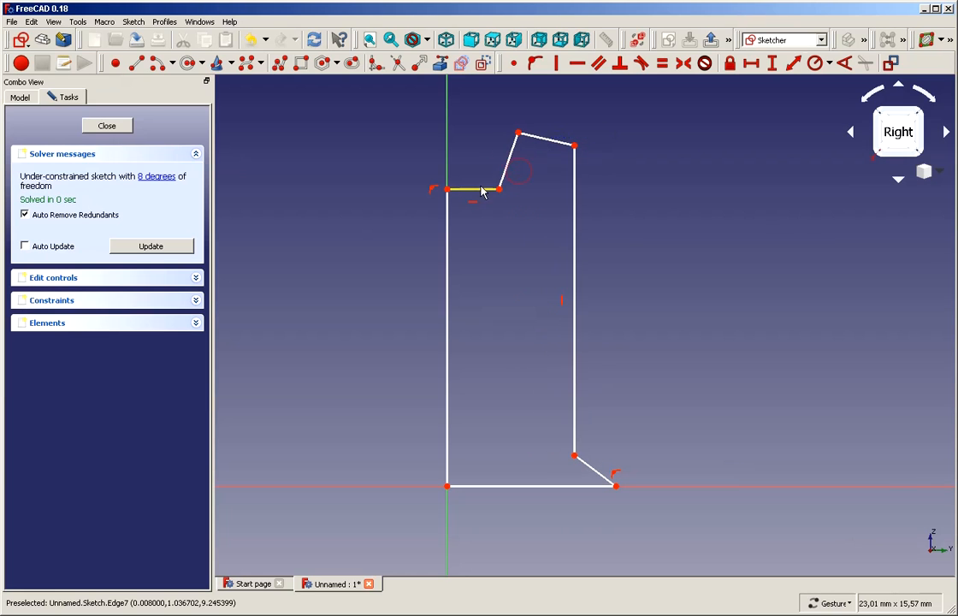
{"action": "mouse_move", "coordinate": [488, 189]}
{"action": "left_mouse_down"}
{"action": "mouse_move", "coordinate": [500, 193]}
{"action": "mouse_move", "coordinate": [503, 171]}
{"action": "mouse_move", "coordinate": [488, 207]}
{"action": "left_mouse_up"}
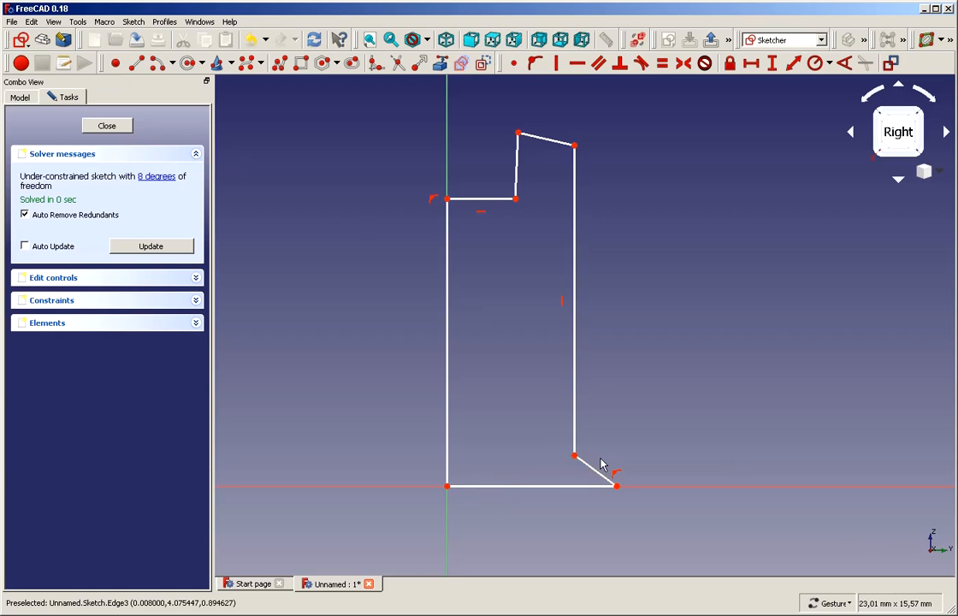
{"action": "left_click_drag", "start_coordinate": [592, 471], "coordinate": [576, 440]}
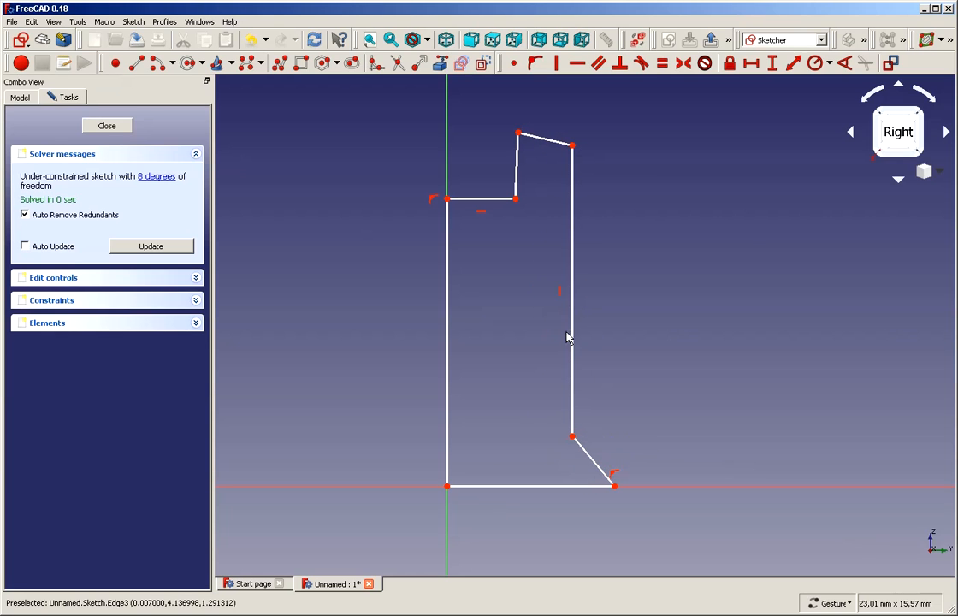
Raise the rim's outer top corner slightly above its inner corner and close the half-profile sketch
{"action": "left_click_drag", "start_coordinate": [573, 147], "coordinate": [575, 137]}
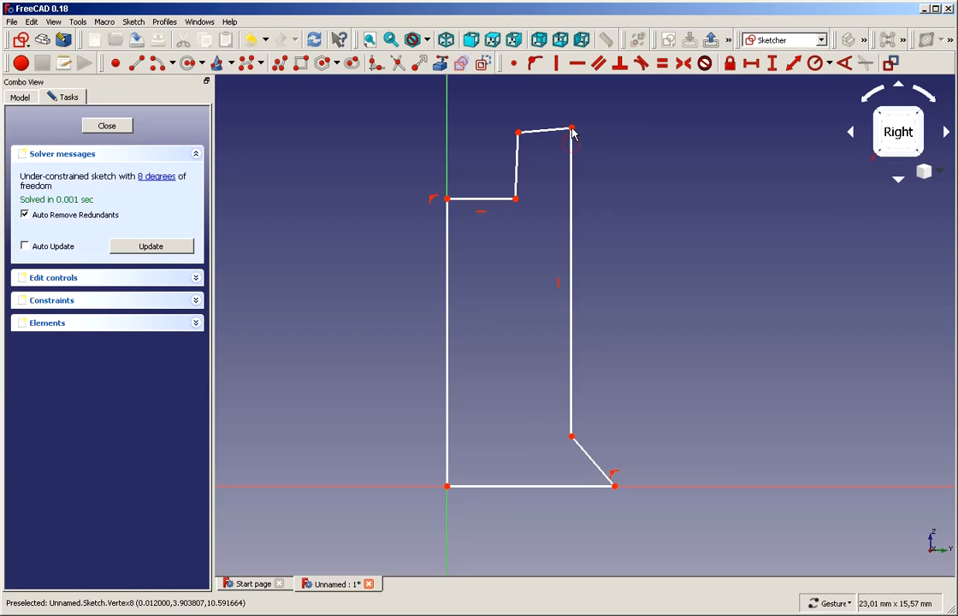
{"action": "scroll", "coordinate": [593, 206], "scroll_direction": "down", "scroll_amount": 3}
{"action": "scroll", "coordinate": [618, 129], "scroll_direction": "up", "scroll_amount": 4}
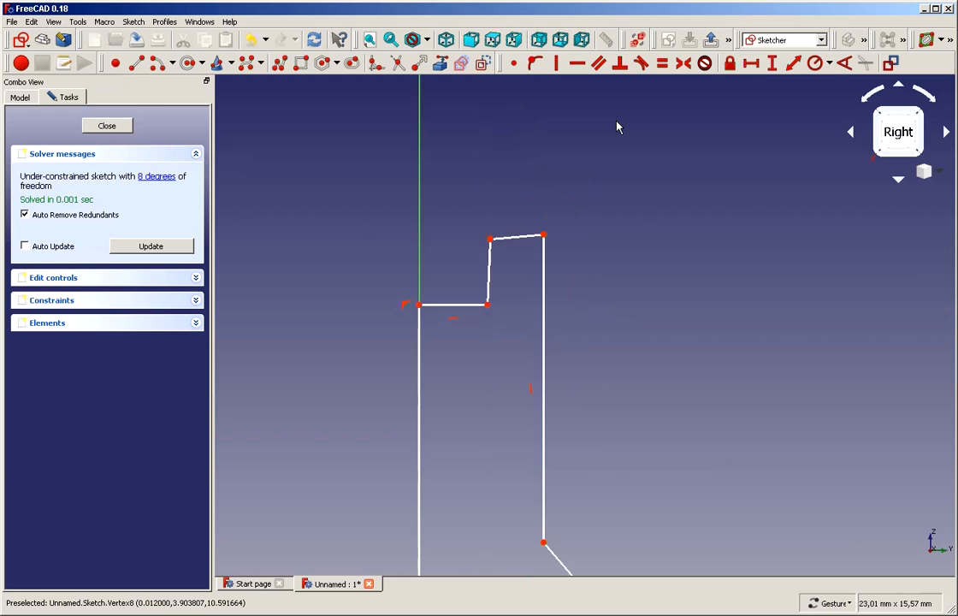
{"action": "scroll", "coordinate": [609, 146], "scroll_direction": "down", "scroll_amount": 2}
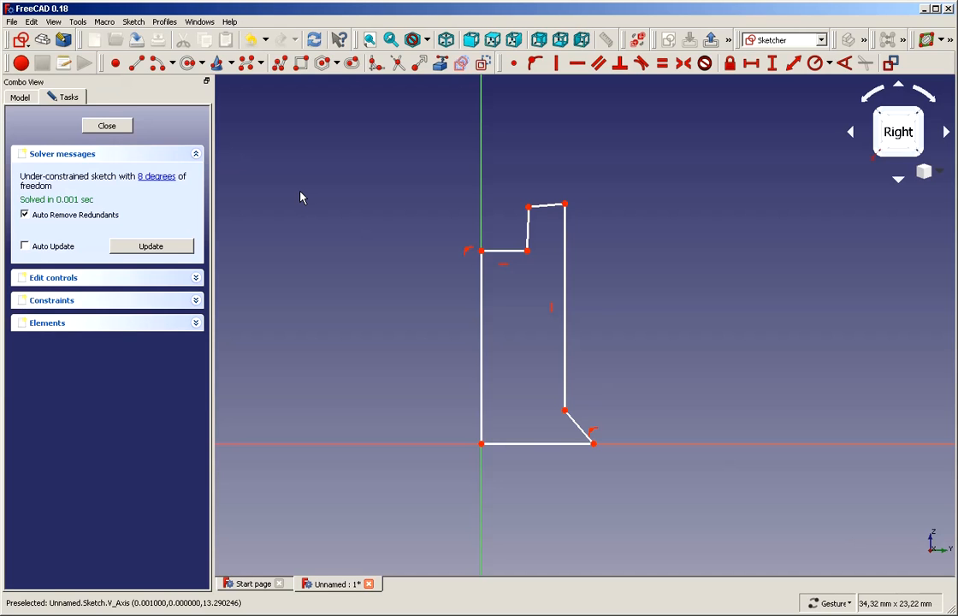
{"action": "left_click", "coordinate": [106, 126]}
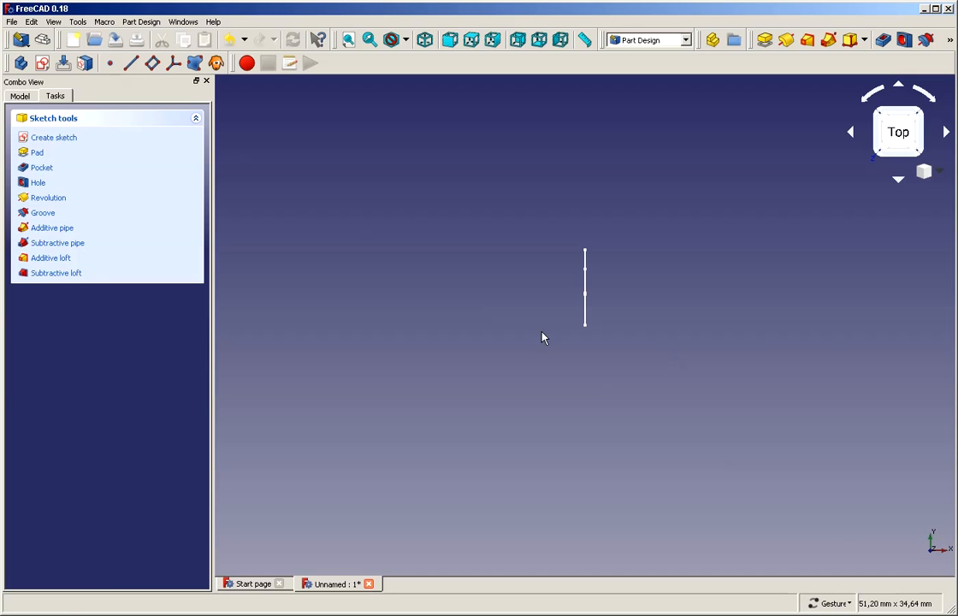
{"action": "left_click", "coordinate": [34, 153]}
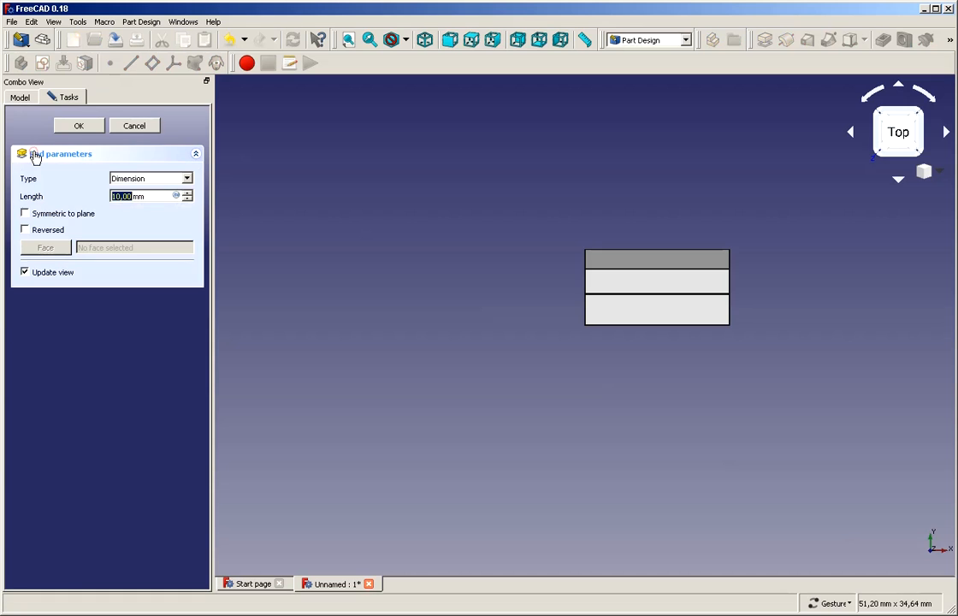
{"action": "left_click_drag", "start_coordinate": [688, 394], "coordinate": [573, 393]}
{"action": "left_click", "coordinate": [133, 126]}
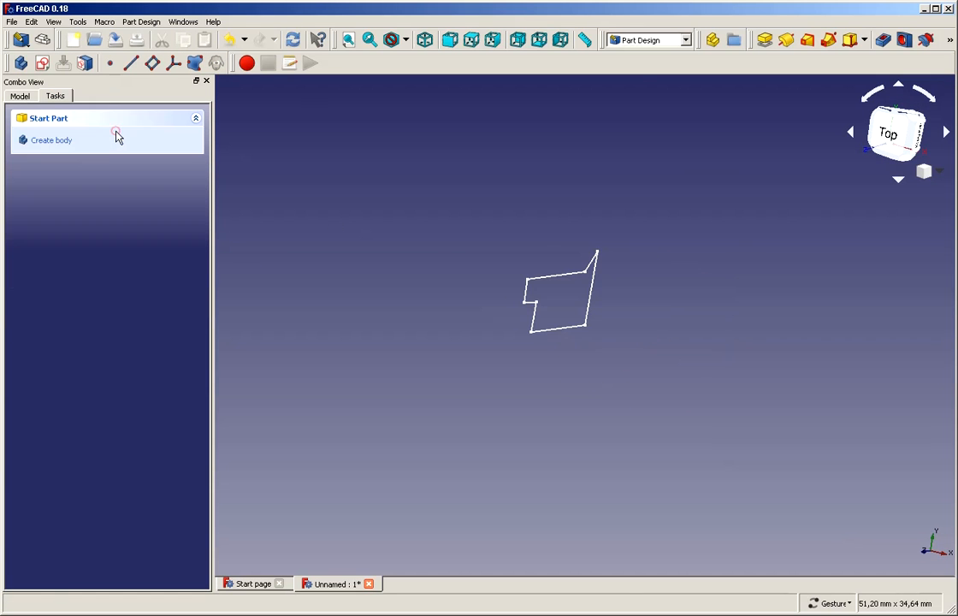
Select the profile sketch in the model tree and rearrange the toolbars so all Part Design modelling tools are shown
{"action": "left_click", "coordinate": [20, 96]}
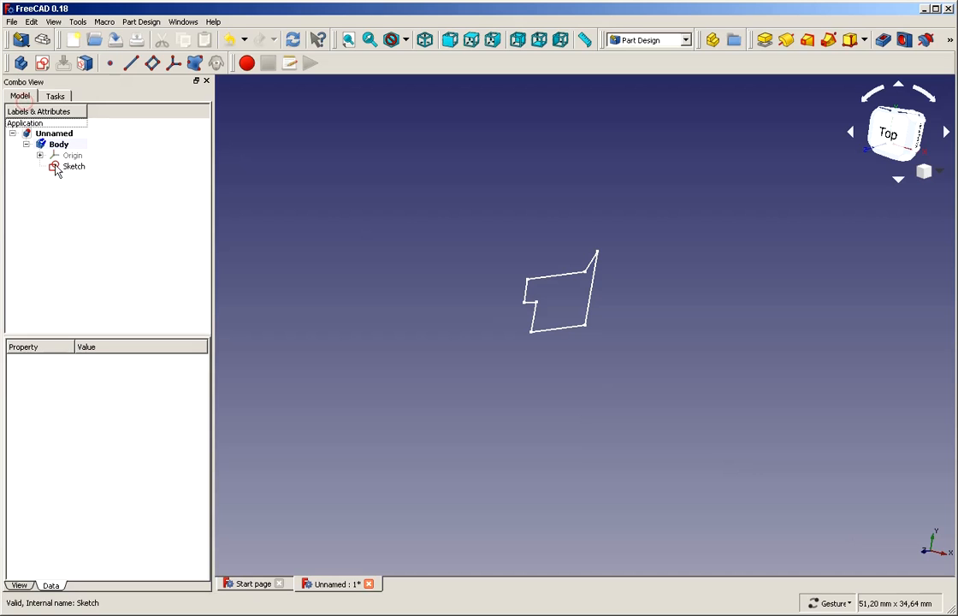
{"action": "left_click", "coordinate": [66, 167]}
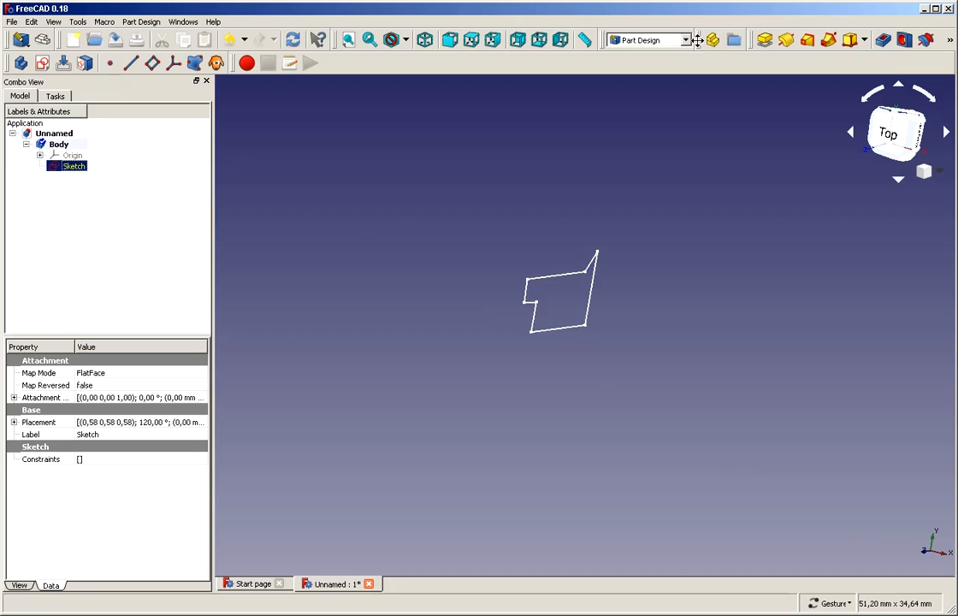
{"action": "left_click_drag", "start_coordinate": [698, 41], "coordinate": [534, 69]}
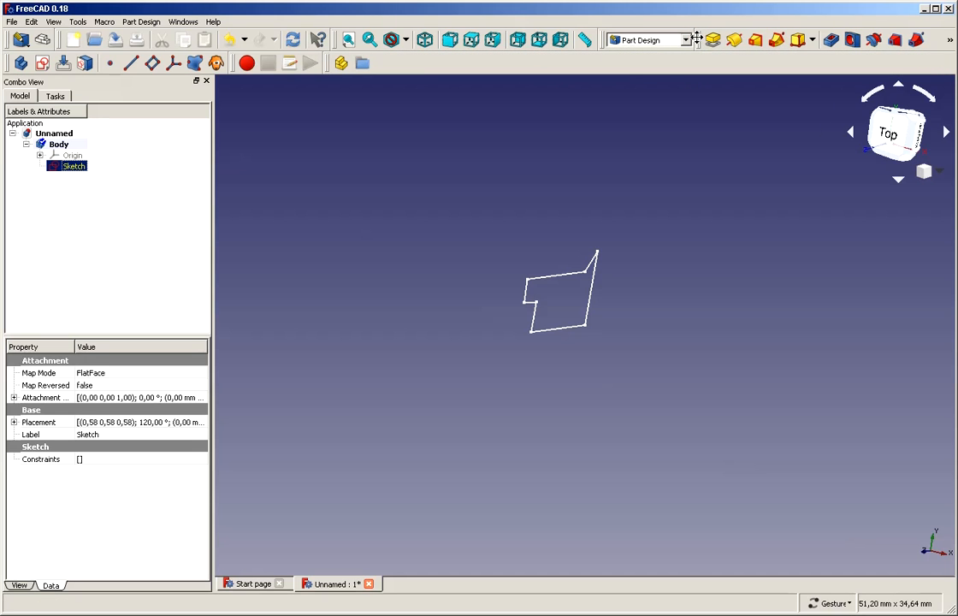
{"action": "left_click_drag", "start_coordinate": [698, 40], "coordinate": [383, 63]}
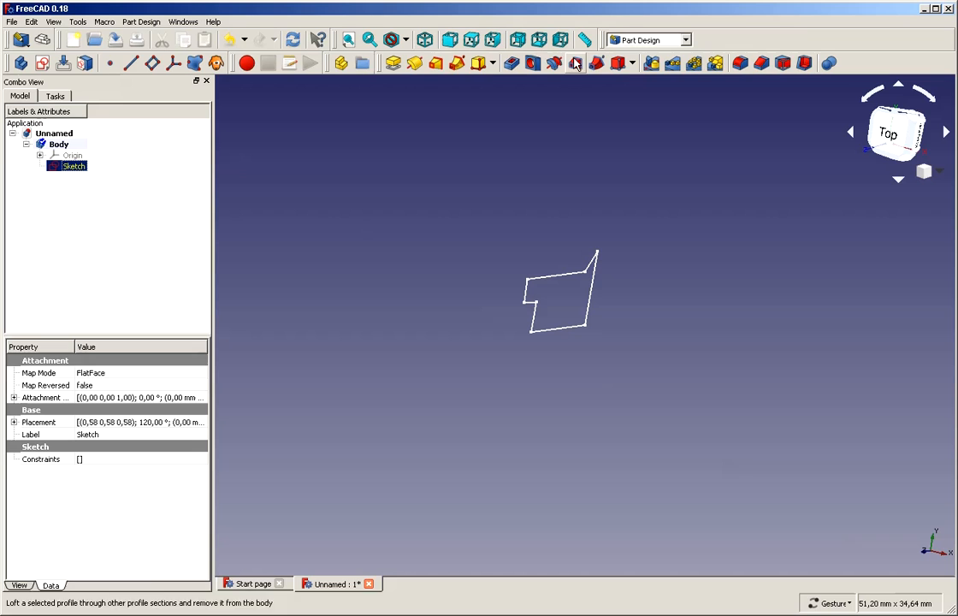
Preview a 360° revolution of the profile about the vertical sketch axis, cancel it and reopen the sketch for editing
{"action": "left_click", "coordinate": [415, 65]}
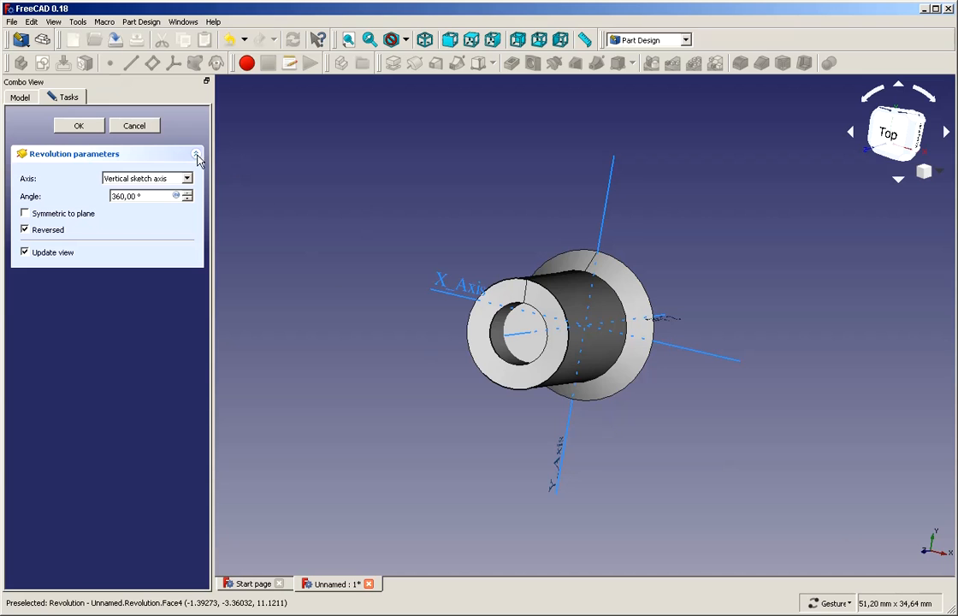
{"action": "left_click", "coordinate": [134, 126]}
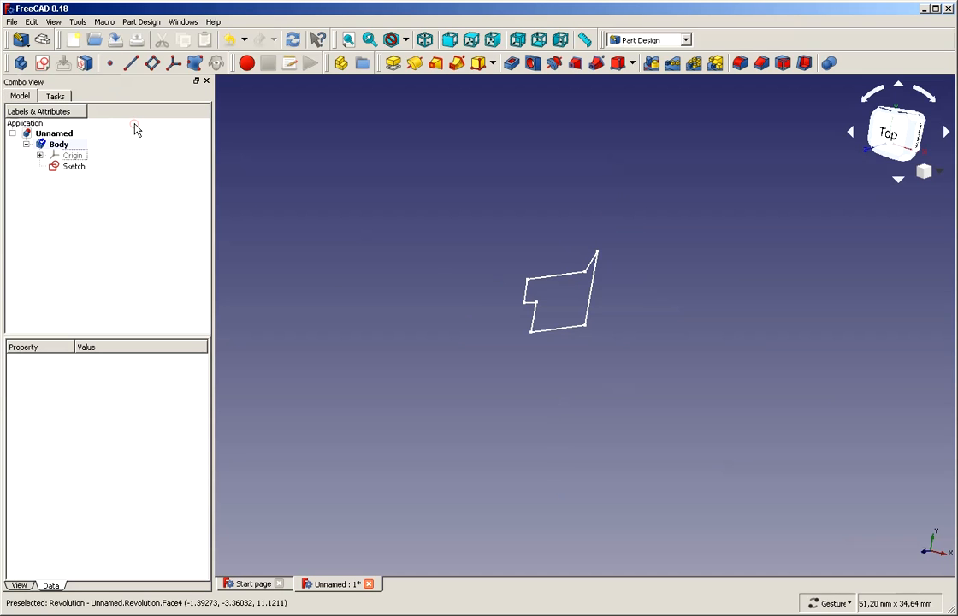
{"action": "left_click", "coordinate": [76, 167]}
{"action": "double_click", "coordinate": [76, 167]}
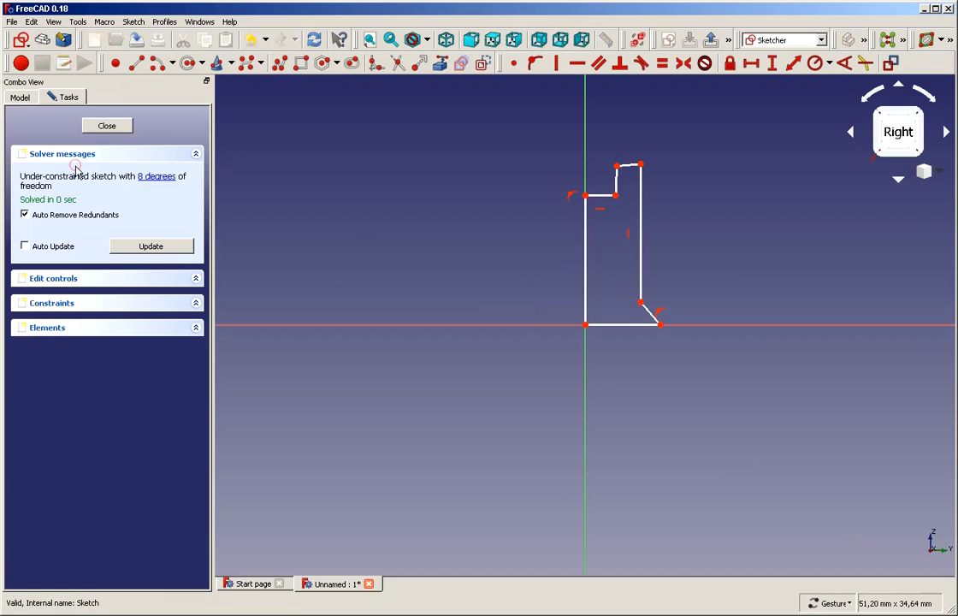
Constrain the horizontal length of the profile's base edge to 25 mm
{"action": "scroll", "coordinate": [622, 154], "scroll_direction": "up", "scroll_amount": 5}
{"action": "scroll", "coordinate": [694, 220], "scroll_direction": "down", "scroll_amount": 4}
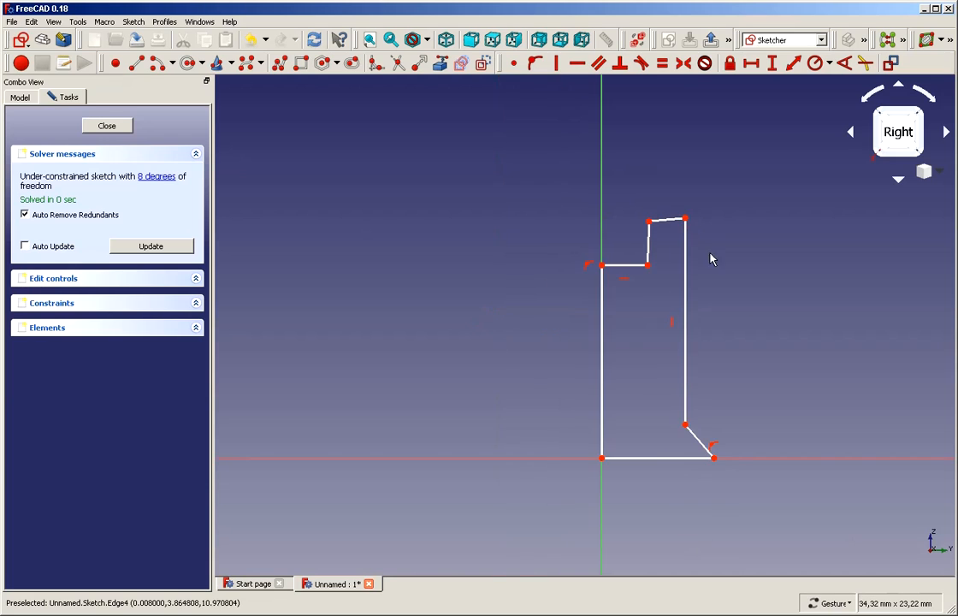
{"action": "scroll", "coordinate": [787, 385], "scroll_direction": "up", "scroll_amount": 2}
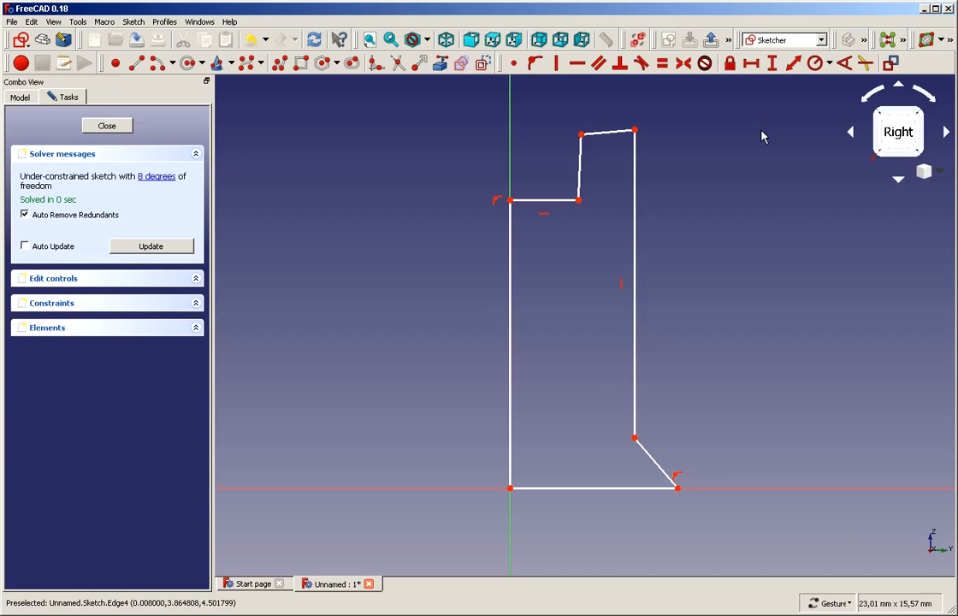
{"action": "left_click", "coordinate": [751, 63]}
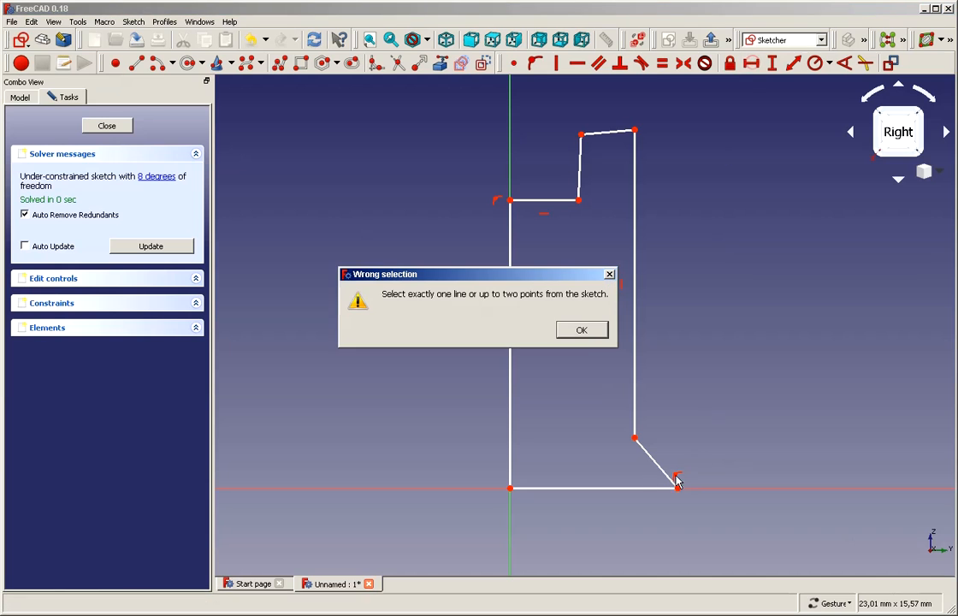
{"action": "left_click", "coordinate": [582, 332]}
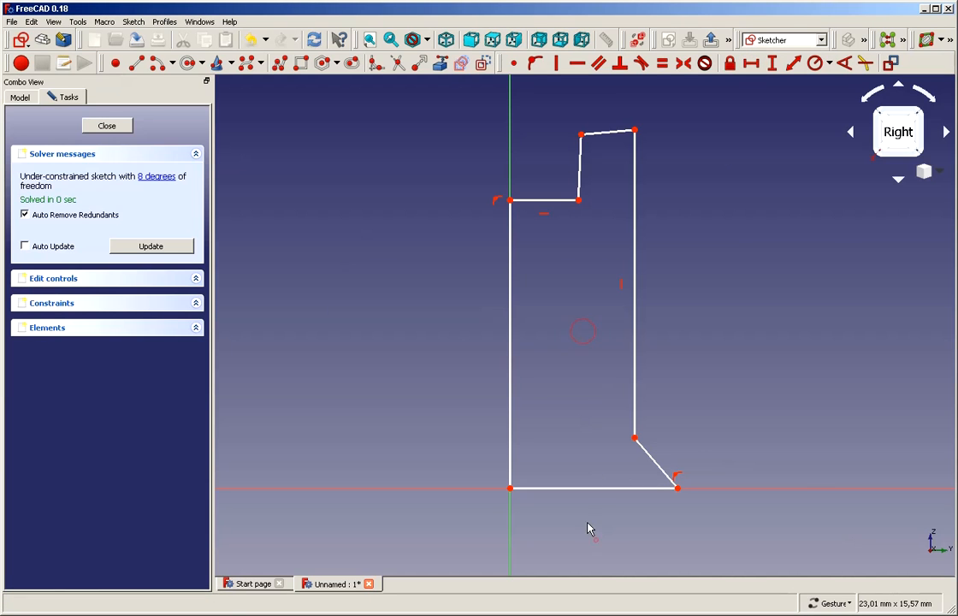
{"action": "left_click", "coordinate": [580, 490]}
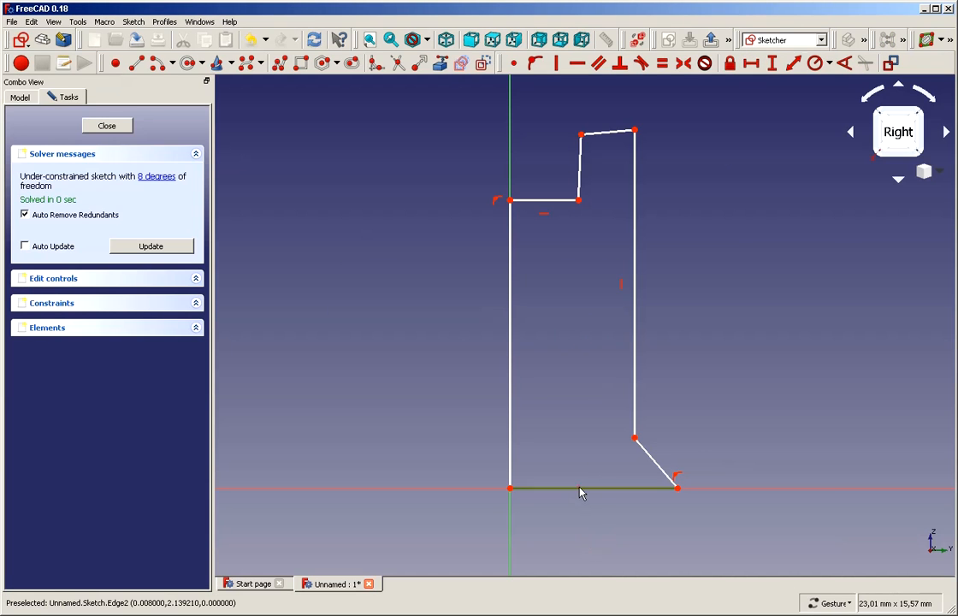
{"action": "left_click", "coordinate": [751, 63]}
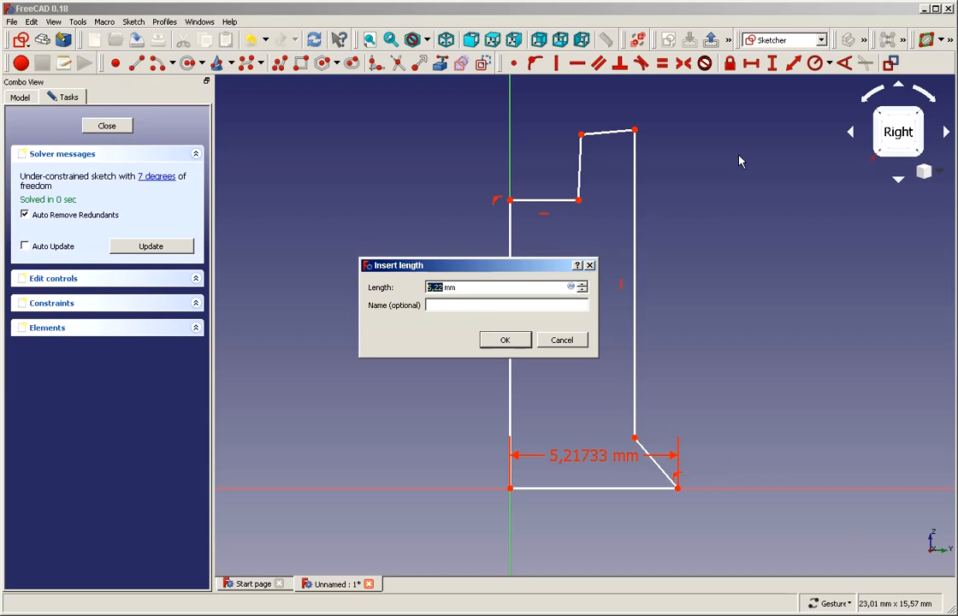
{"action": "type", "text": "25"}
{"action": "left_click", "coordinate": [506, 341]}
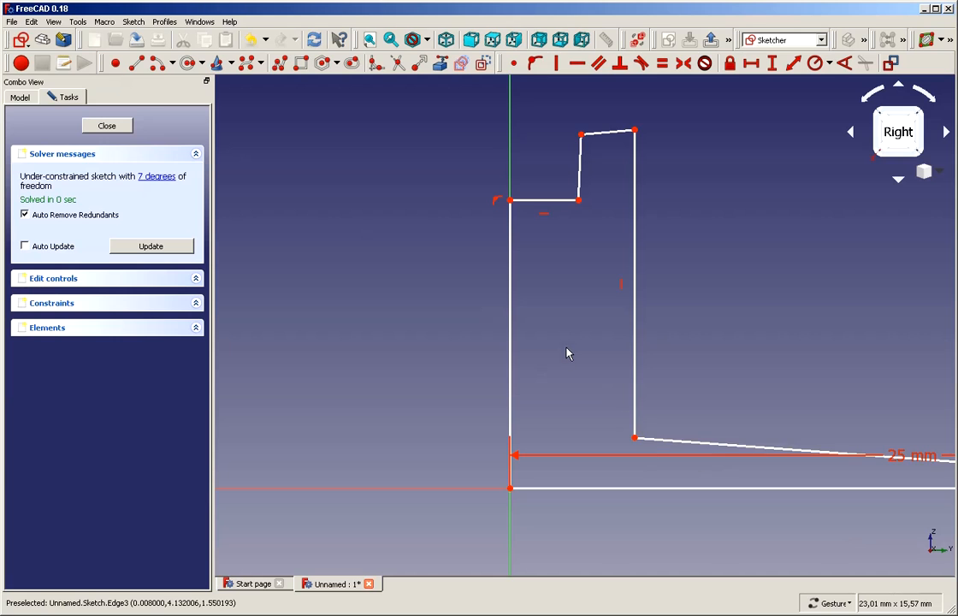
Constrain the vertical length of the profile edge lying on the vertical axis to 20 mm
{"action": "scroll", "coordinate": [567, 342], "scroll_direction": "down", "scroll_amount": 2}
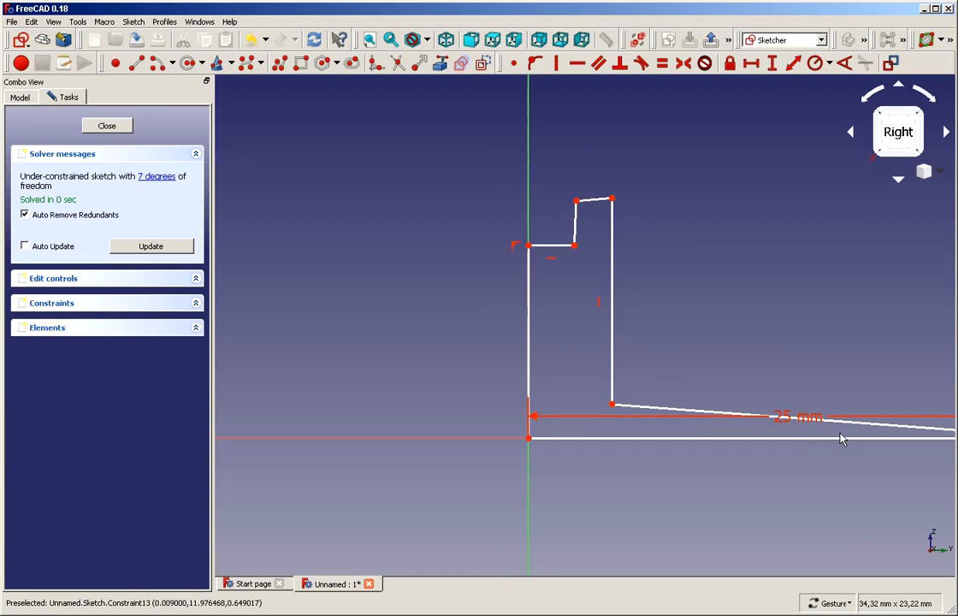
{"action": "left_click", "coordinate": [529, 286]}
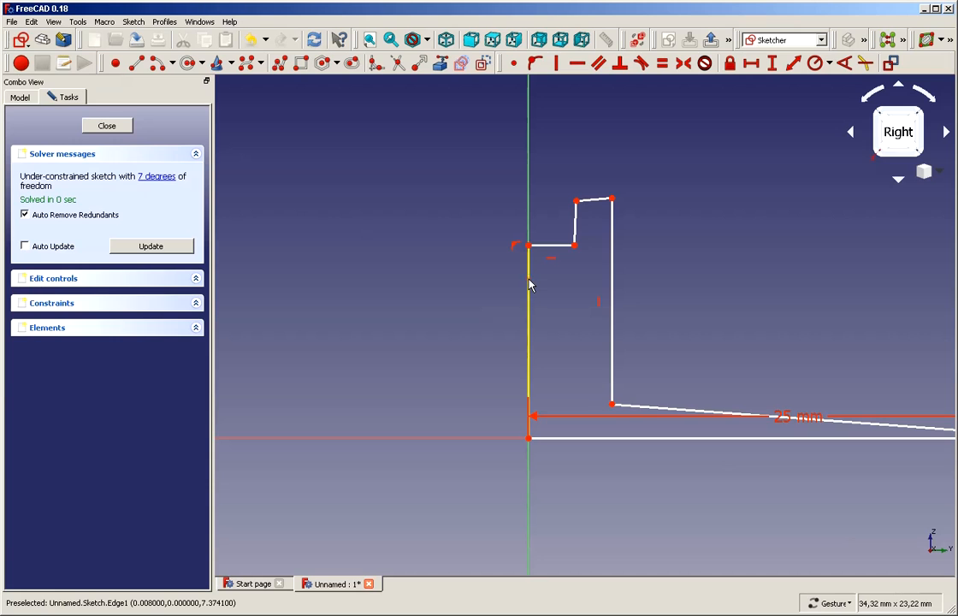
{"action": "left_click", "coordinate": [541, 267]}
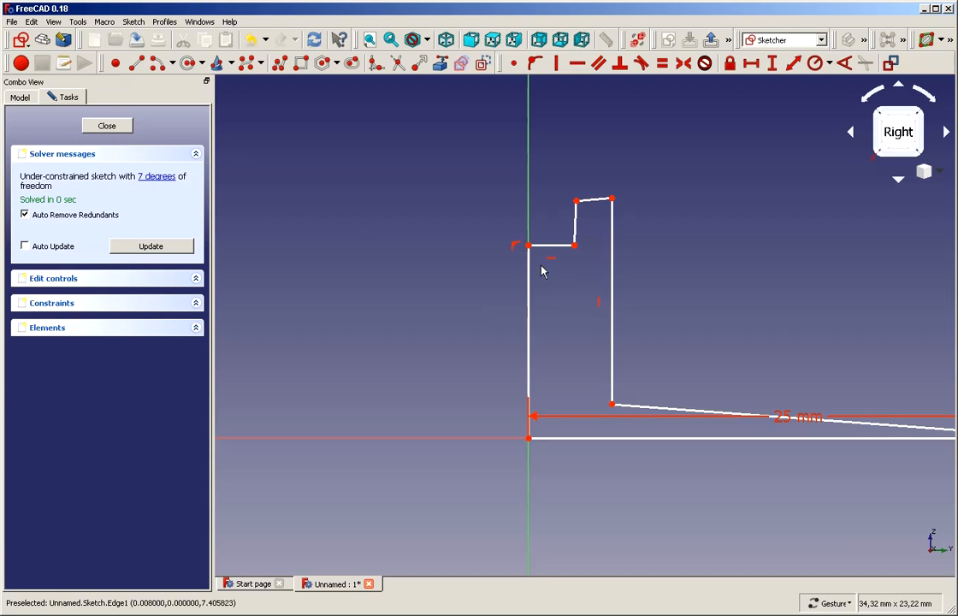
{"action": "left_click", "coordinate": [772, 63]}
{"action": "key", "text": "2"}
{"action": "key", "text": "0"}
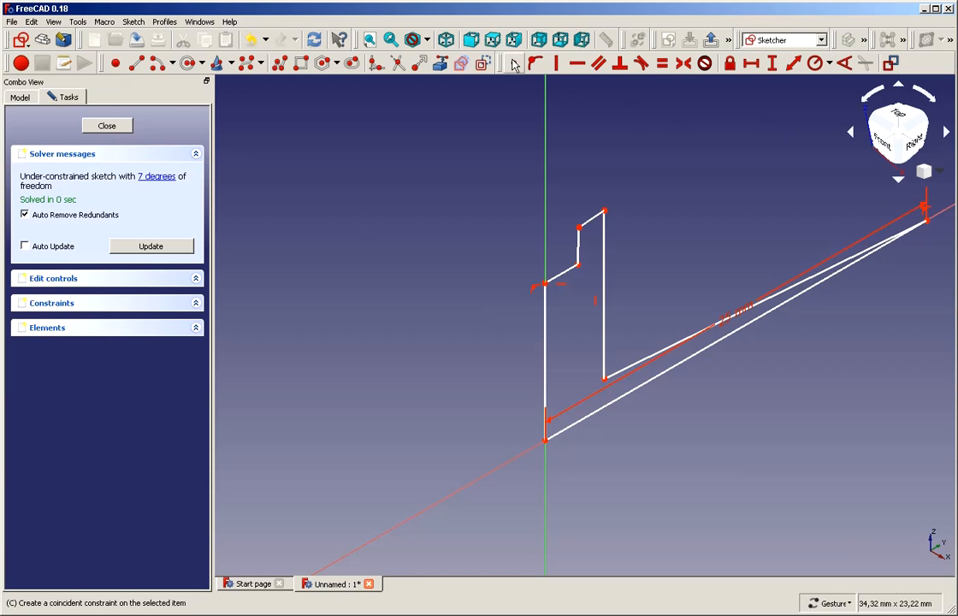
{"action": "left_click", "coordinate": [510, 41]}
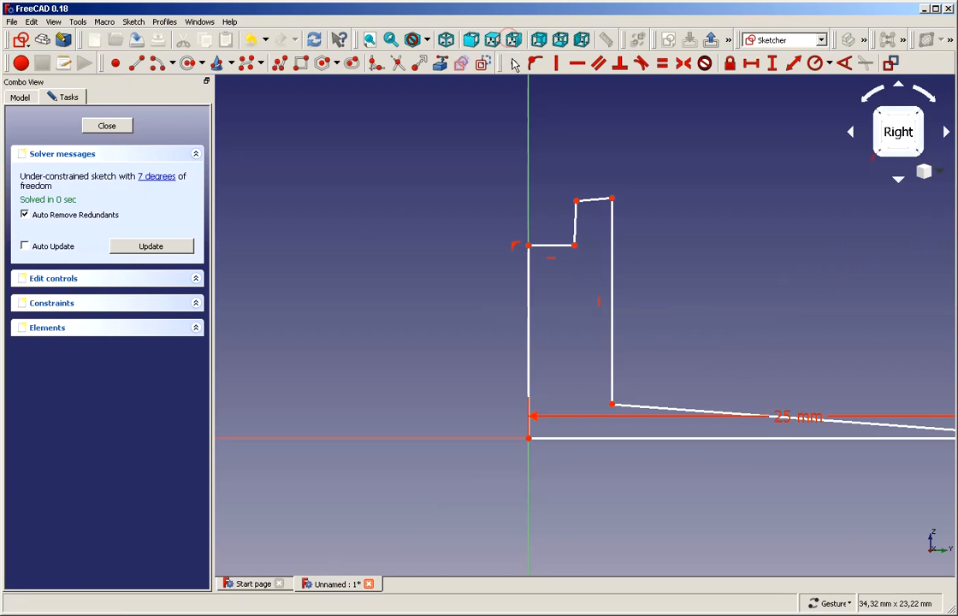
{"action": "left_click", "coordinate": [529, 288]}
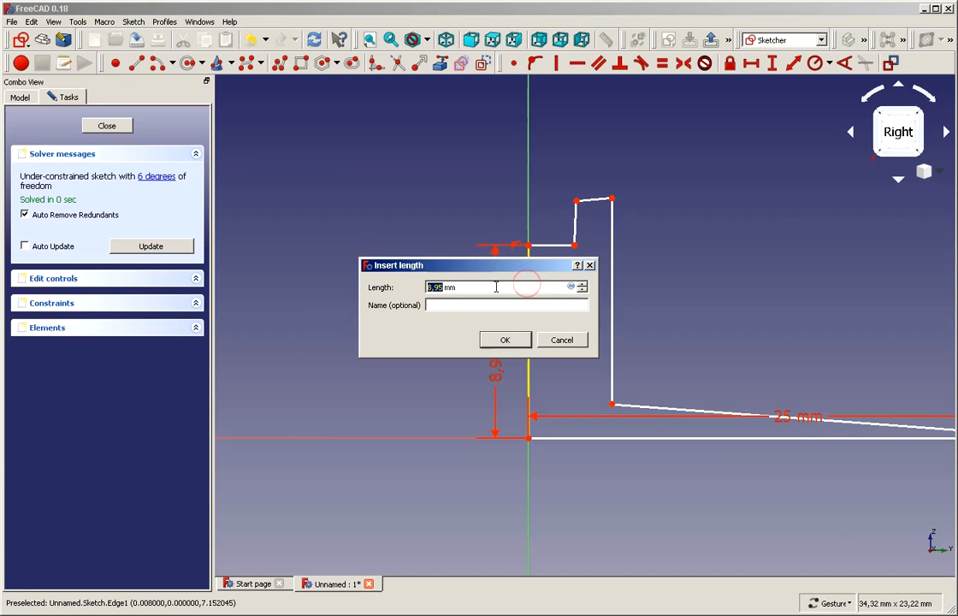
{"action": "type", "text": "20"}
{"action": "left_click", "coordinate": [506, 340]}
Reshape the profile with the outer wall about 16 mm from the axis and a rim about 4.9 mm wide raised above the recessed top
{"action": "scroll", "coordinate": [518, 338], "scroll_direction": "down", "scroll_amount": 3}
{"action": "scroll", "coordinate": [533, 300], "scroll_direction": "up", "scroll_amount": 2}
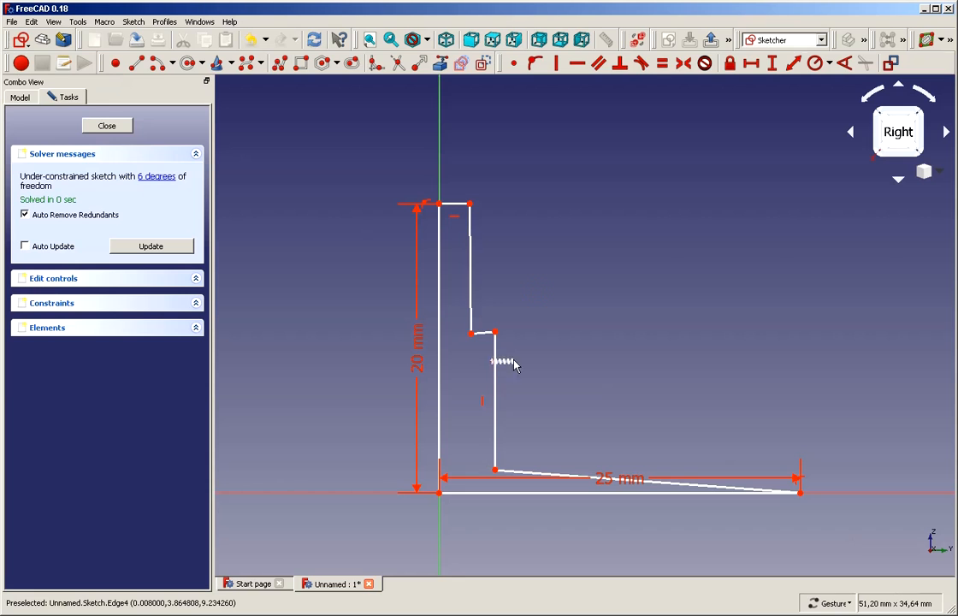
{"action": "mouse_move", "coordinate": [499, 392]}
{"action": "left_mouse_down"}
{"action": "mouse_move", "coordinate": [580, 370]}
{"action": "mouse_move", "coordinate": [676, 379]}
{"action": "mouse_move", "coordinate": [666, 379]}
{"action": "left_mouse_up"}
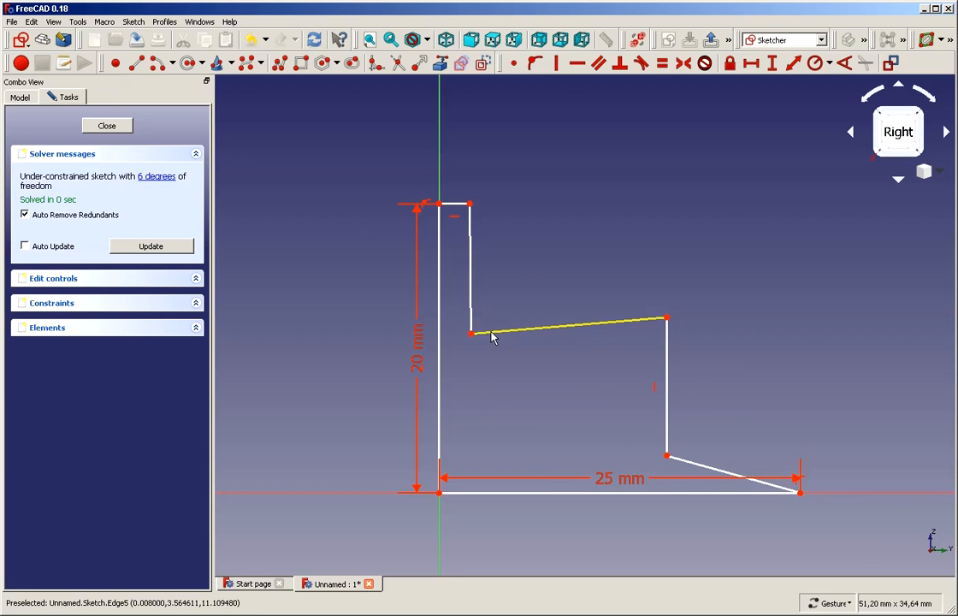
{"action": "mouse_move", "coordinate": [494, 334]}
{"action": "left_mouse_down"}
{"action": "mouse_move", "coordinate": [515, 299]}
{"action": "mouse_move", "coordinate": [494, 148]}
{"action": "left_mouse_up"}
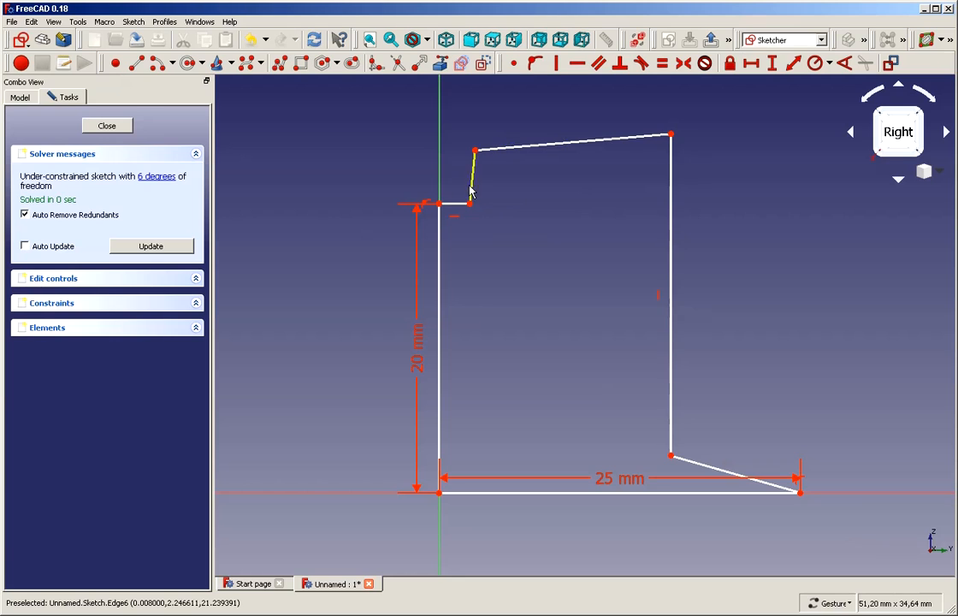
{"action": "mouse_move", "coordinate": [475, 191]}
{"action": "left_mouse_down"}
{"action": "mouse_move", "coordinate": [605, 199]}
{"action": "mouse_move", "coordinate": [599, 167]}
{"action": "left_mouse_up"}
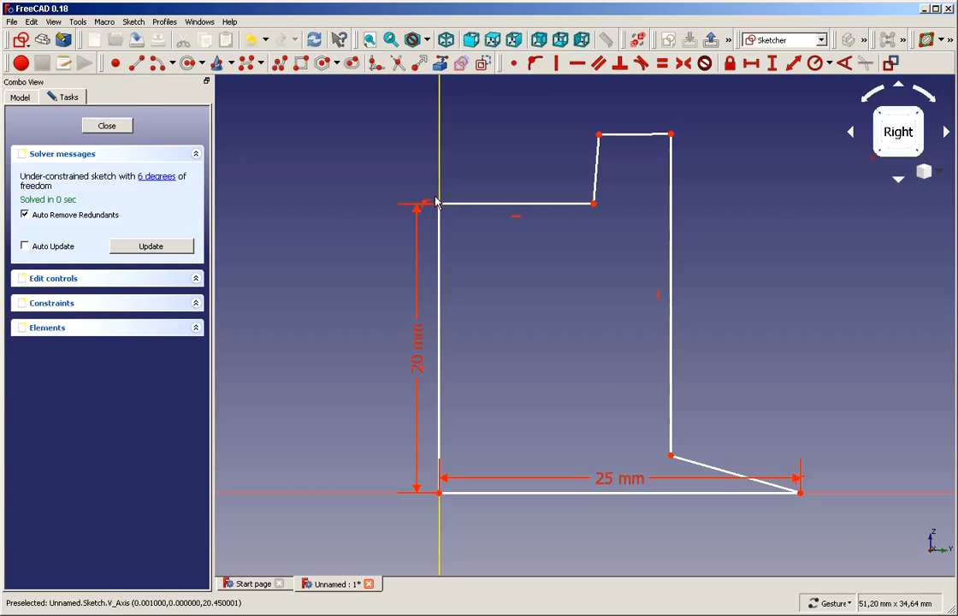
Constrain the horizontal distance from the vertical axis to the rim's outer top corner to 16 mm
{"action": "left_click", "coordinate": [672, 134]}
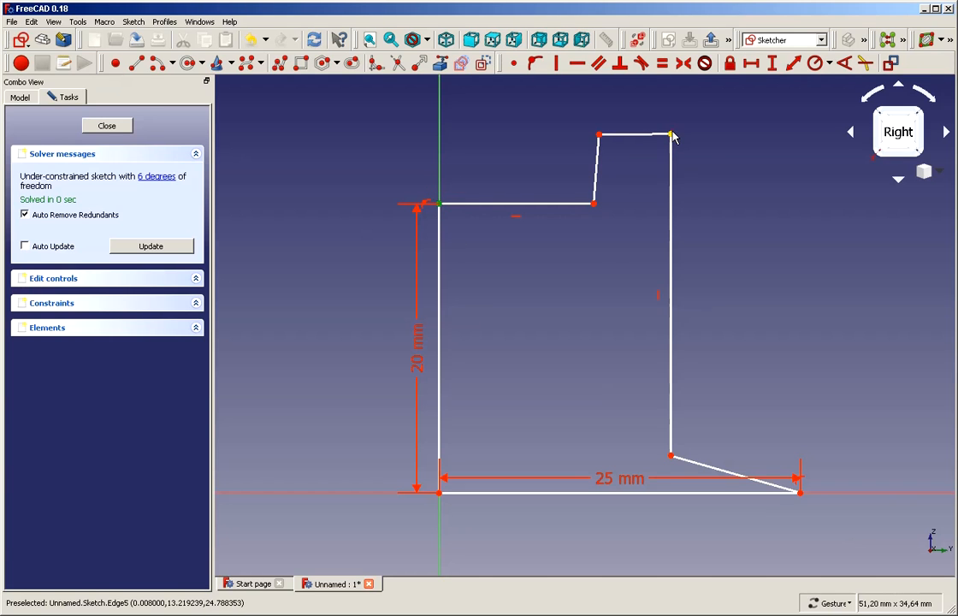
{"action": "left_click", "coordinate": [751, 63]}
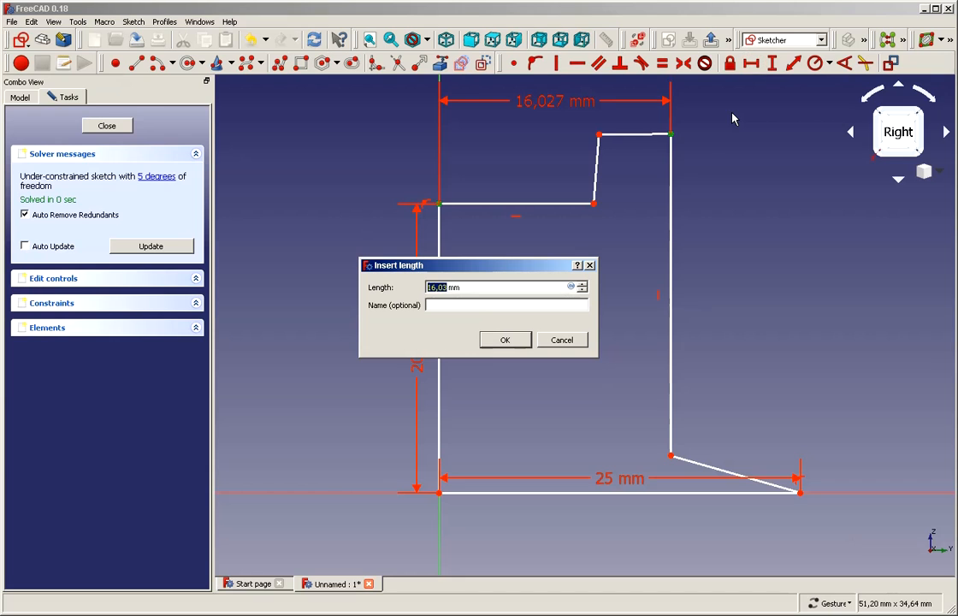
{"action": "type", "text": "16"}
{"action": "left_click", "coordinate": [517, 343]}
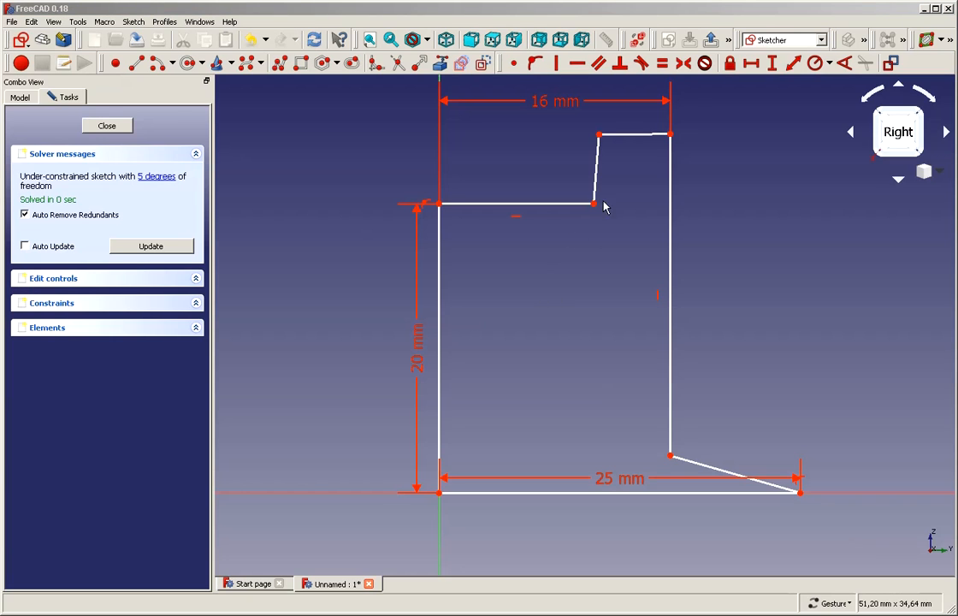
Add a horizontal length constraint to the rim's top edge
{"action": "left_click", "coordinate": [634, 135]}
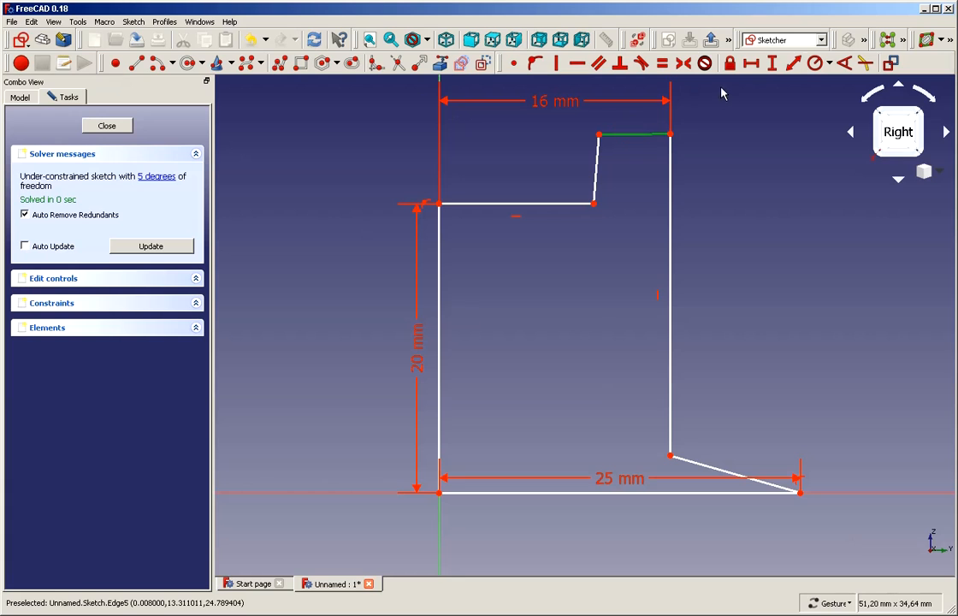
{"action": "left_click", "coordinate": [751, 62]}
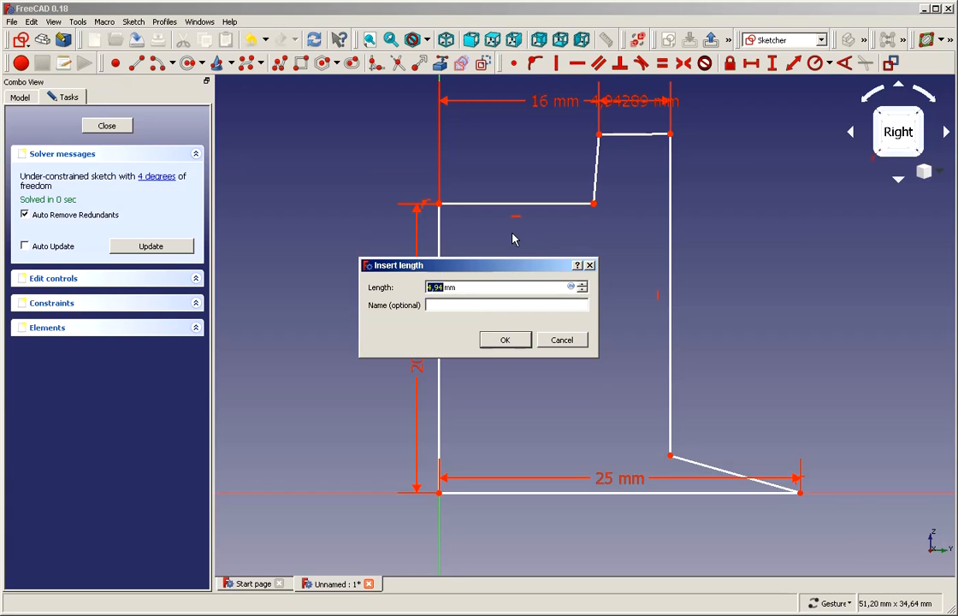
{"action": "type", "text": "2.5"}
{"action": "left_click", "coordinate": [493, 343]}
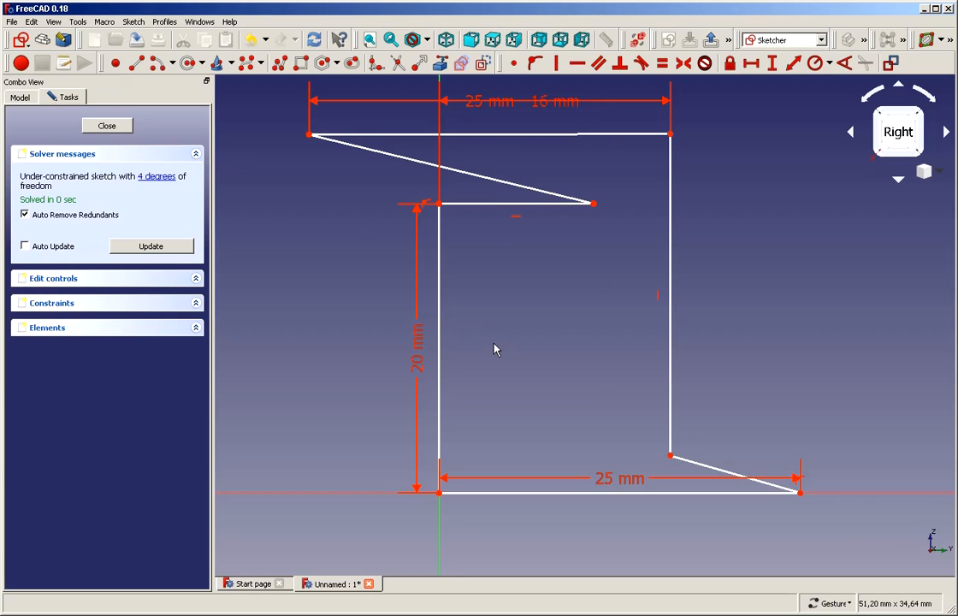
Try to correct the value of the rim's horizontal width dimension
{"action": "left_click", "coordinate": [486, 103]}
{"action": "double_click", "coordinate": [486, 104]}
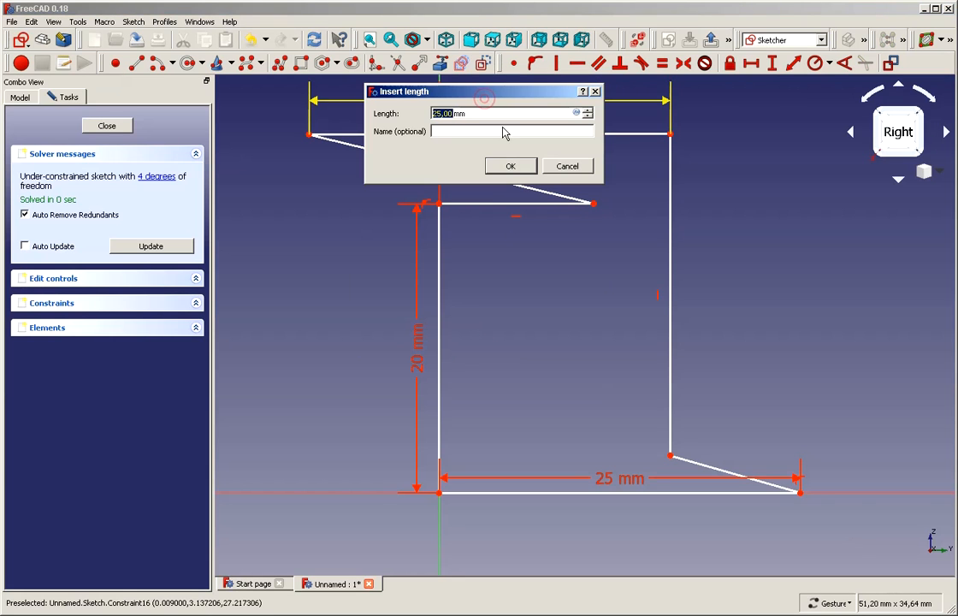
{"action": "left_click", "coordinate": [479, 113]}
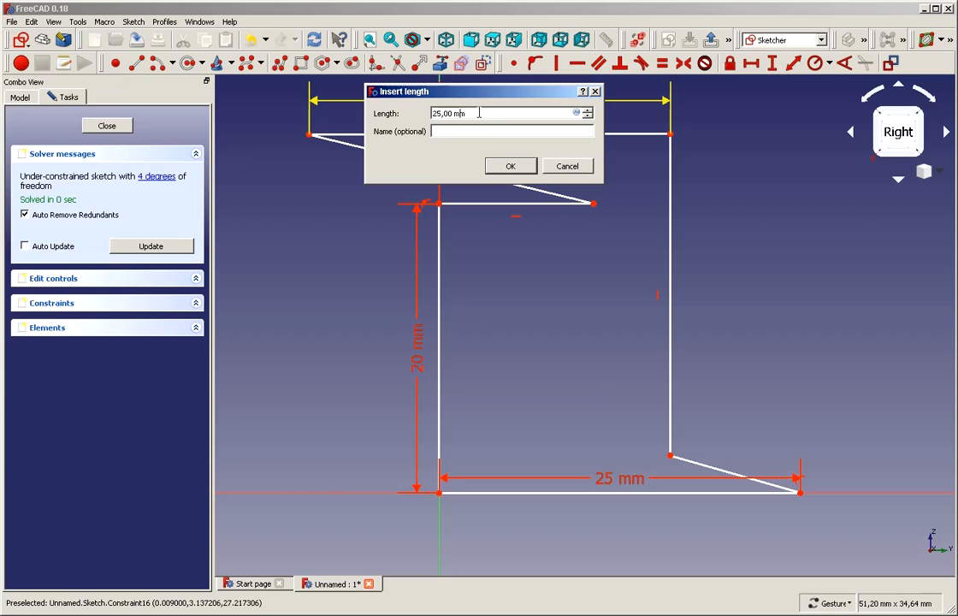
{"action": "key", "text": "Left"}
{"action": "key", "text": "Left"}
{"action": "key", "text": "Left"}
{"action": "key", "text": "Left"}
{"action": "key", "text": "Left"}
{"action": "key", "text": "Left"}
{"action": "key", "text": "Return"}
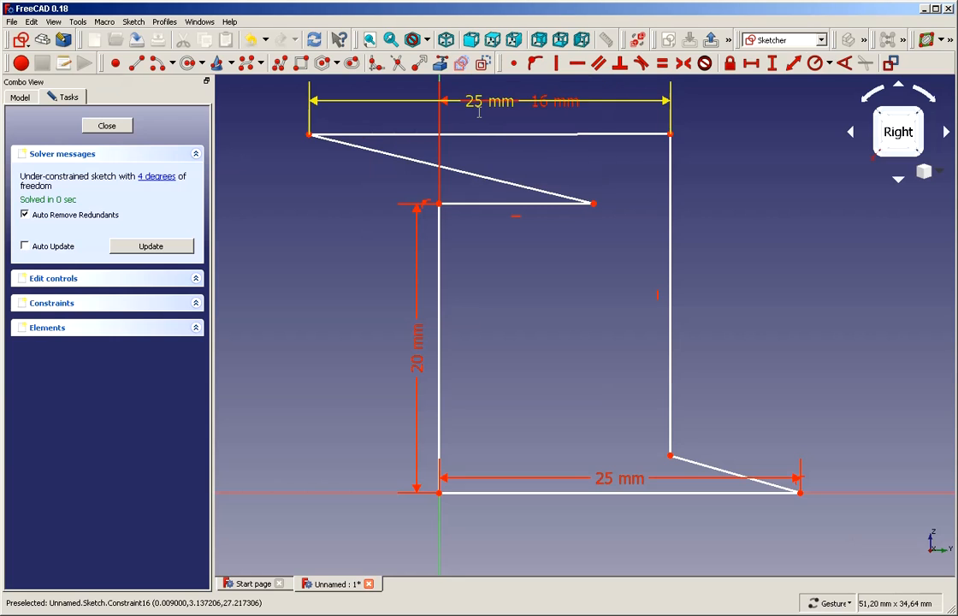
Set the rim's width dimension to 2.5 mm and move its label outside the profile, beside the outer wall
{"action": "double_click", "coordinate": [483, 102]}
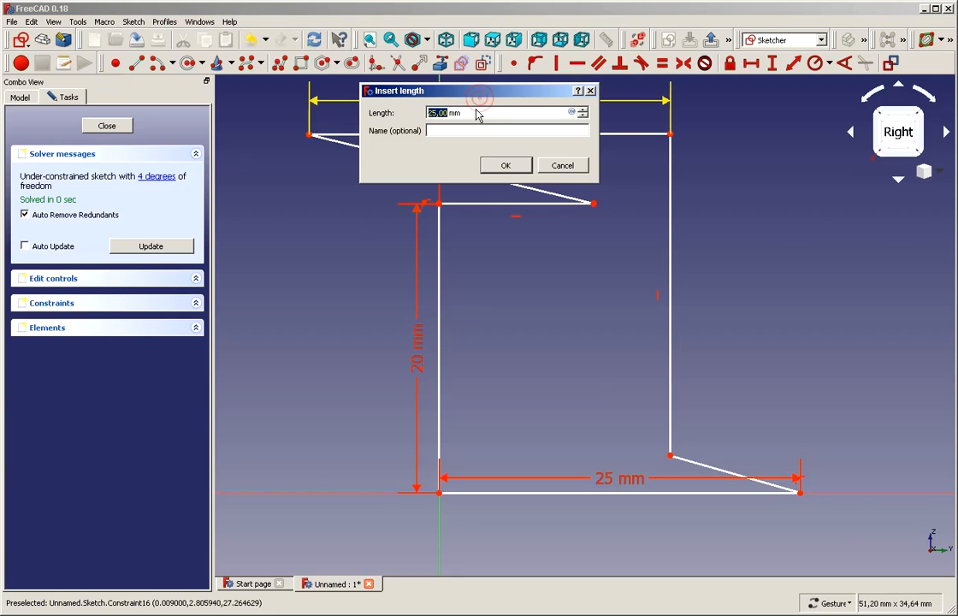
{"action": "type", "text": "2,"}
{"action": "key", "text": "Return"}
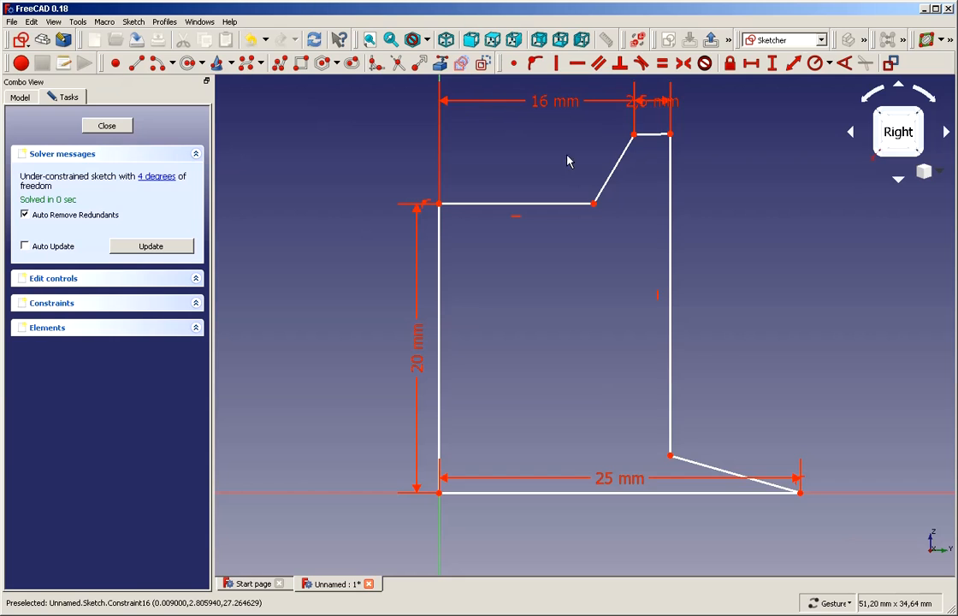
{"action": "scroll", "coordinate": [659, 119], "scroll_direction": "up", "scroll_amount": 5}
{"action": "scroll", "coordinate": [659, 116], "scroll_direction": "down", "scroll_amount": 5}
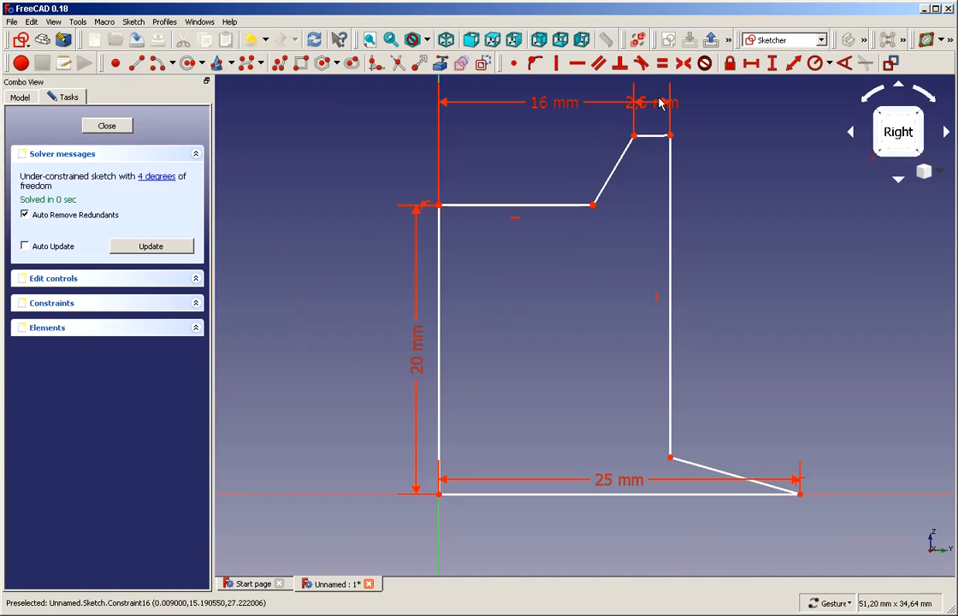
{"action": "left_click_drag", "start_coordinate": [711, 129], "coordinate": [758, 227]}
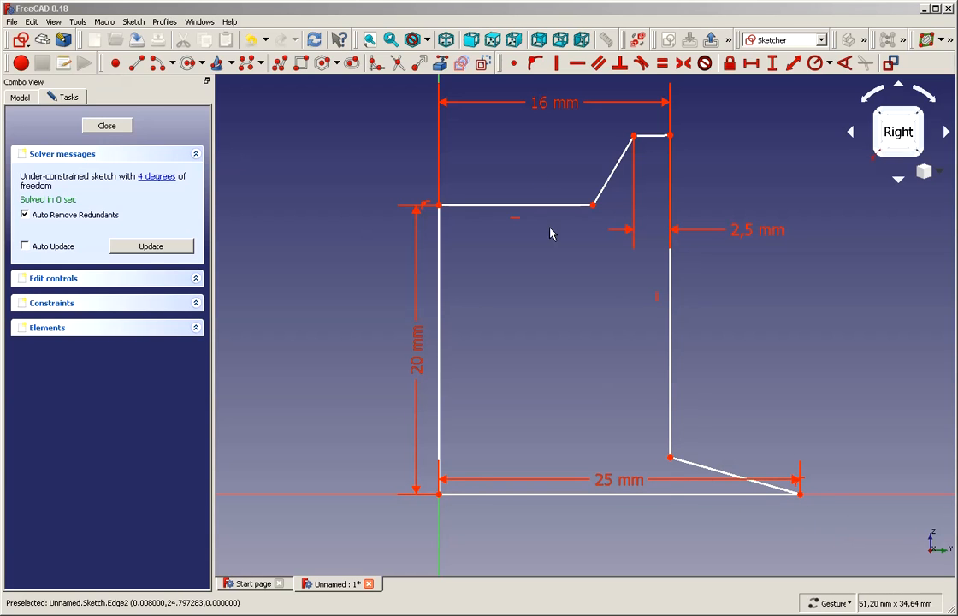
Constrain the vertical distance between the outer wall's lower end and the base edge's outer end to 6 mm
{"action": "left_click", "coordinate": [768, 64]}
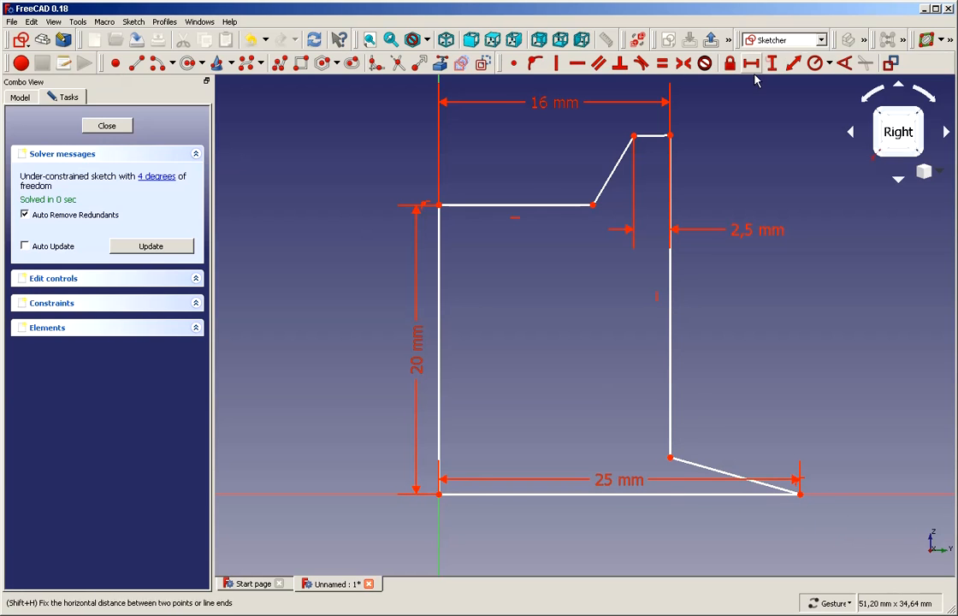
{"action": "left_click", "coordinate": [670, 459]}
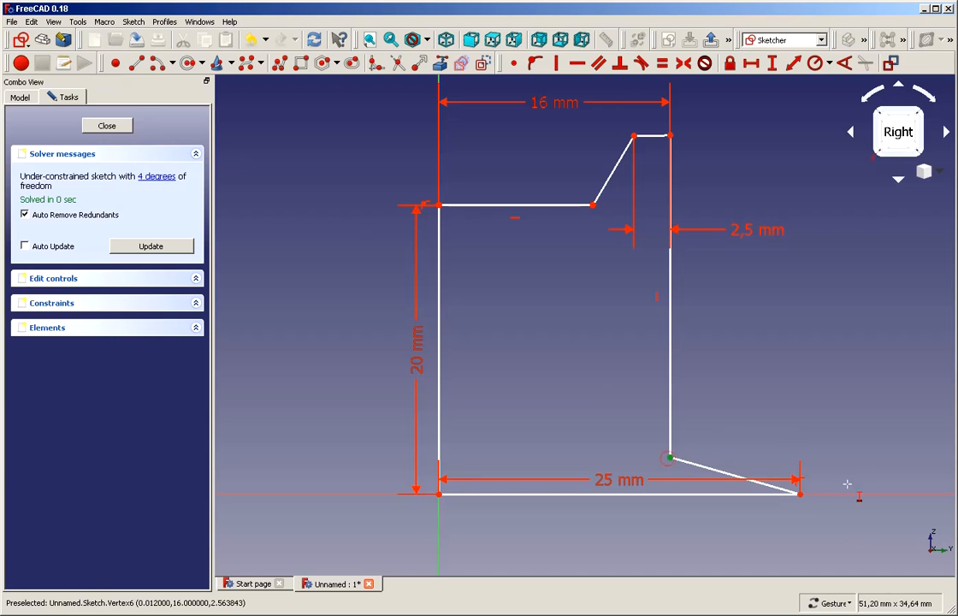
{"action": "left_click", "coordinate": [800, 494]}
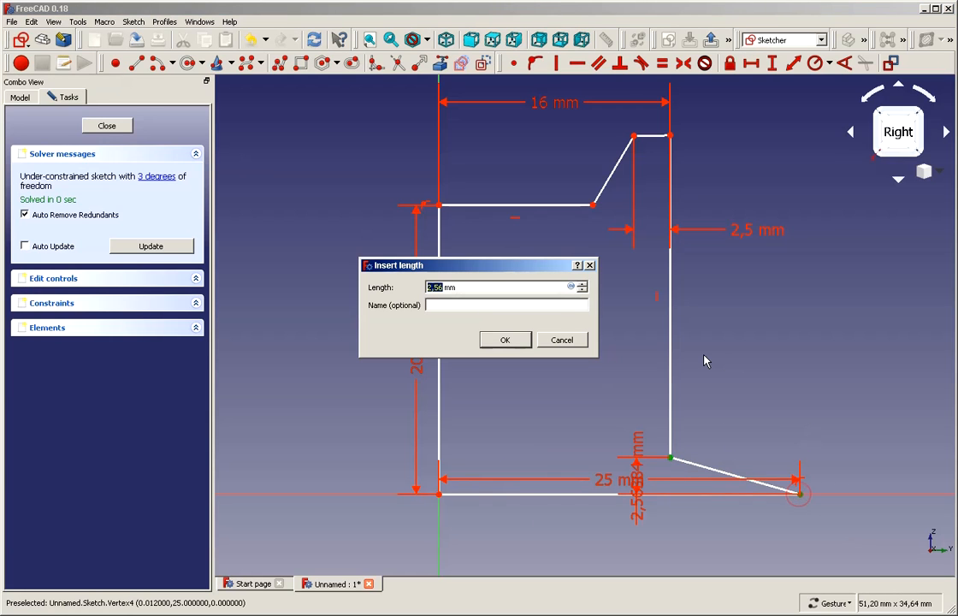
{"action": "type", "text": "6"}
{"action": "left_click", "coordinate": [511, 341]}
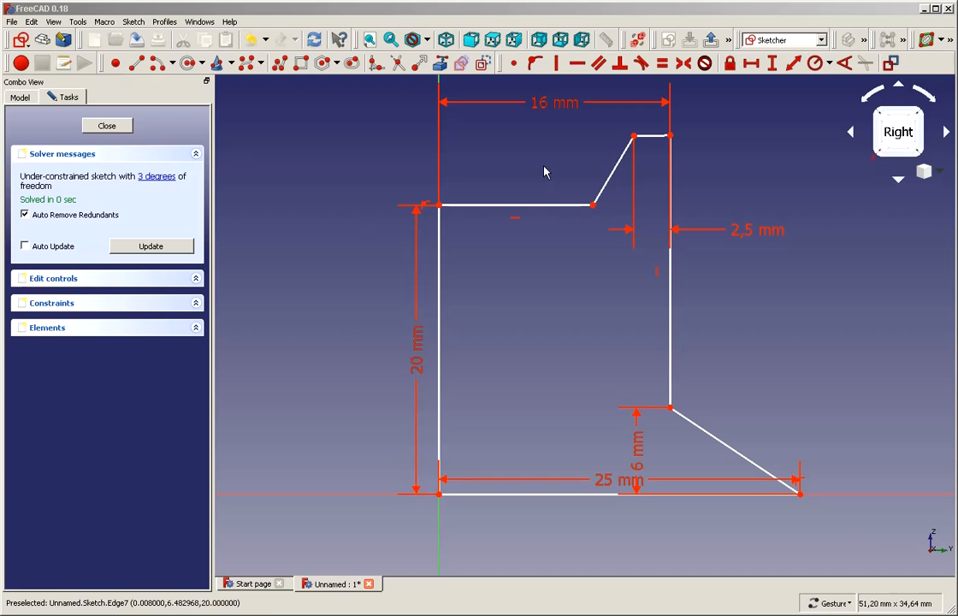
Make the rim's inner edge vertical and delete the horizontal edge of the recessed top
{"action": "left_click", "coordinate": [613, 184]}
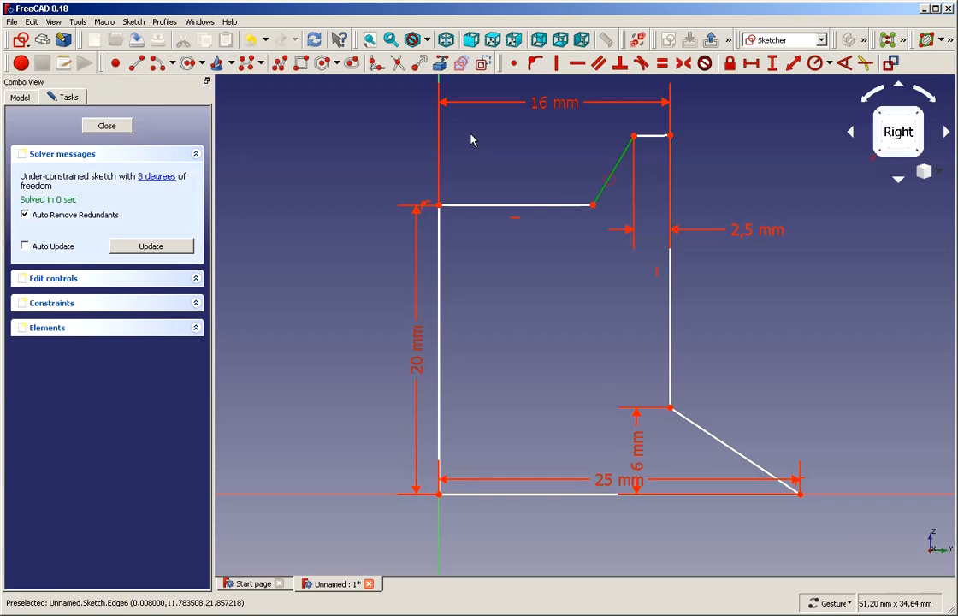
{"action": "left_click", "coordinate": [562, 65]}
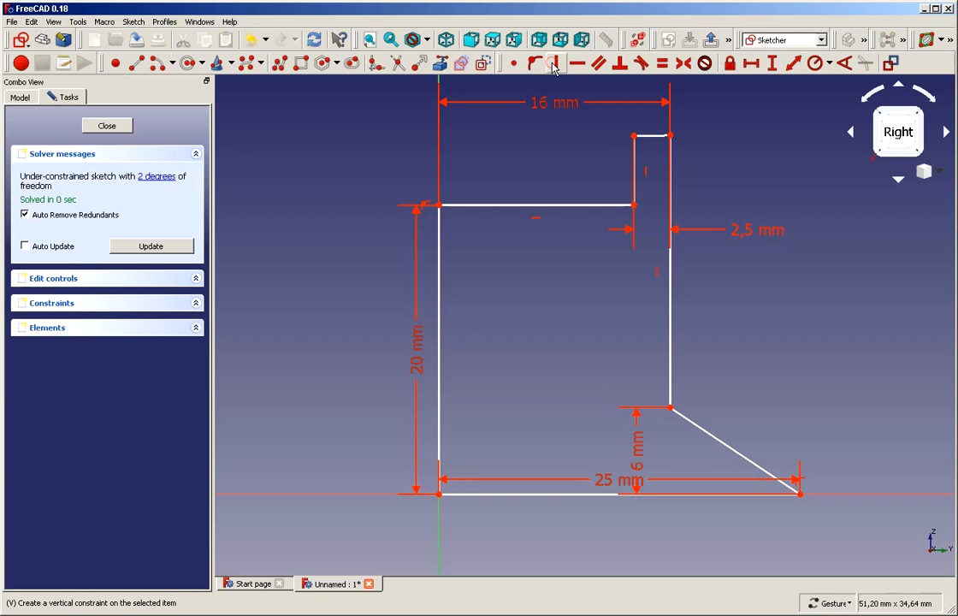
{"action": "left_click", "coordinate": [556, 206]}
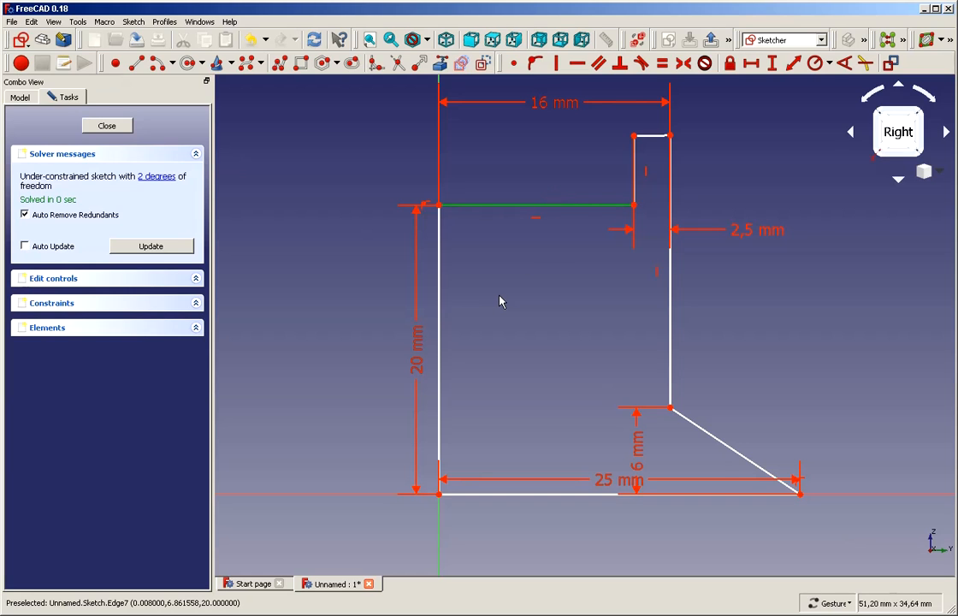
{"action": "key", "text": "Delete"}
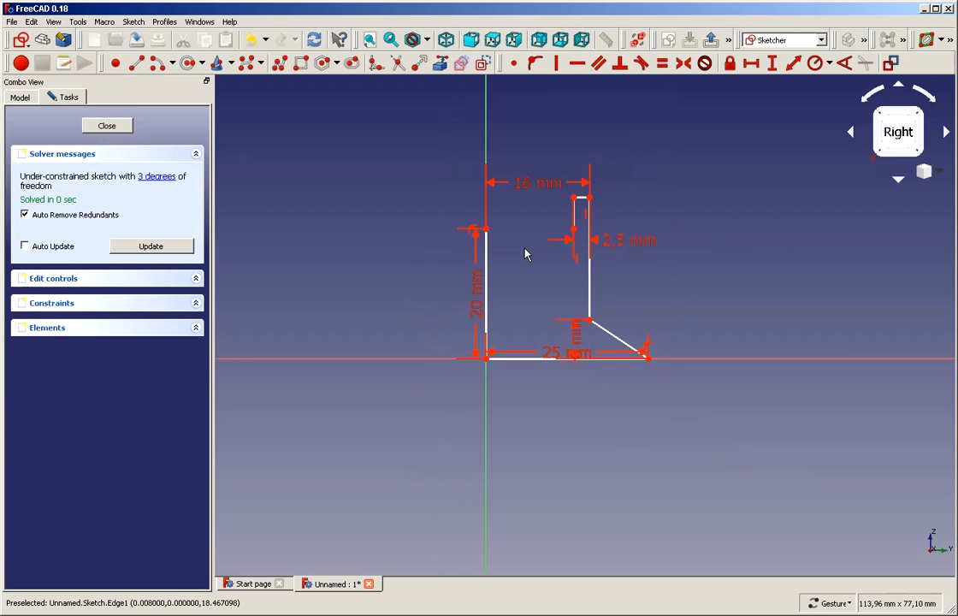
Apply a horizontal constraint to the rim's slightly slanted top edge
{"action": "scroll", "coordinate": [526, 250], "scroll_direction": "down", "scroll_amount": 3}
{"action": "scroll", "coordinate": [432, 206], "scroll_direction": "up", "scroll_amount": 2}
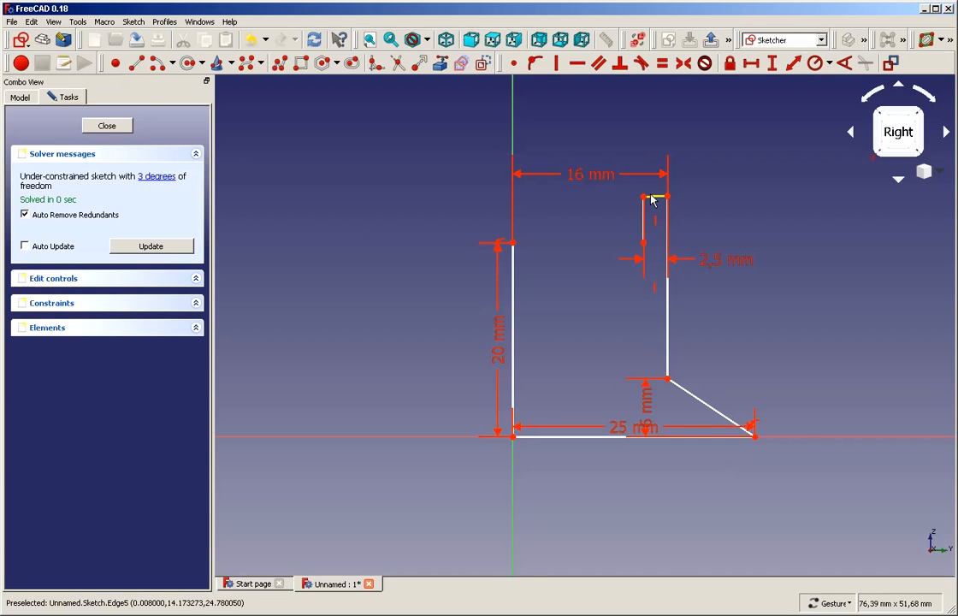
{"action": "scroll", "coordinate": [667, 201], "scroll_direction": "up", "scroll_amount": 6}
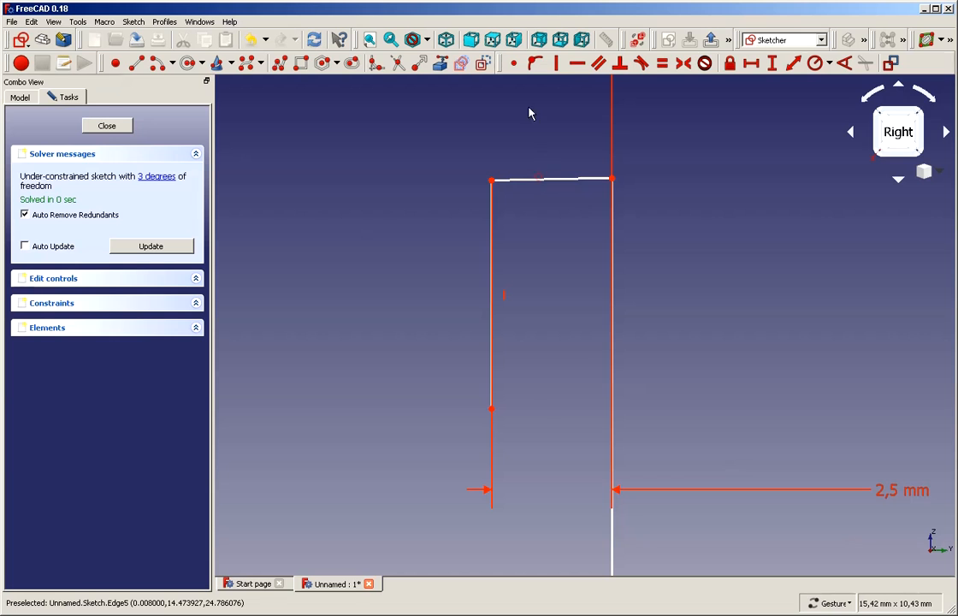
{"action": "left_click", "coordinate": [575, 66]}
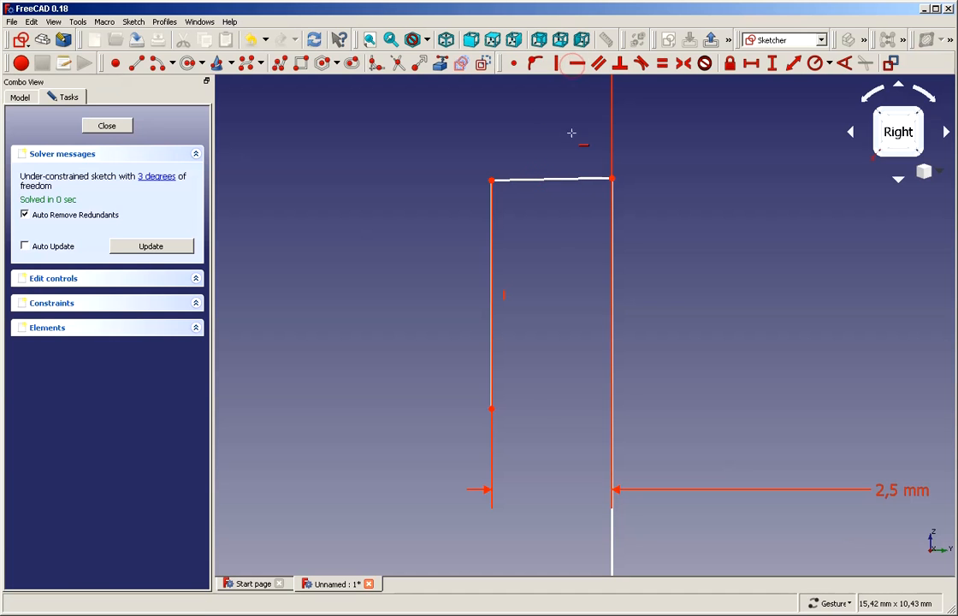
{"action": "left_click", "coordinate": [566, 179]}
Move the loose lower end of the rim's inner edge slightly below the axis edge's upper end, and lower the rim's top edge
{"action": "scroll", "coordinate": [566, 179], "scroll_direction": "down", "scroll_amount": 7}
{"action": "scroll", "coordinate": [569, 181], "scroll_direction": "up", "scroll_amount": 6}
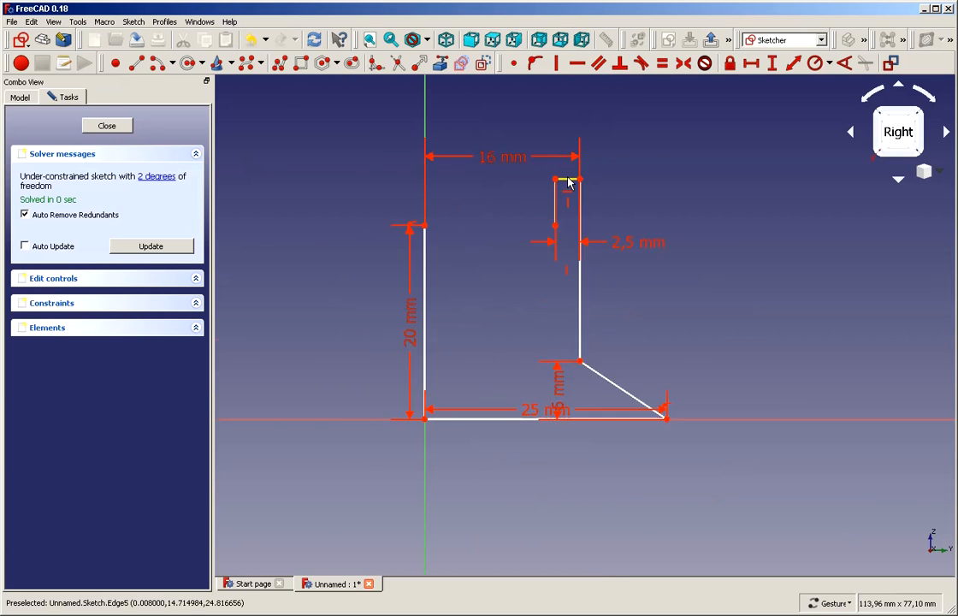
{"action": "scroll", "coordinate": [485, 172], "scroll_direction": "down", "scroll_amount": 2}
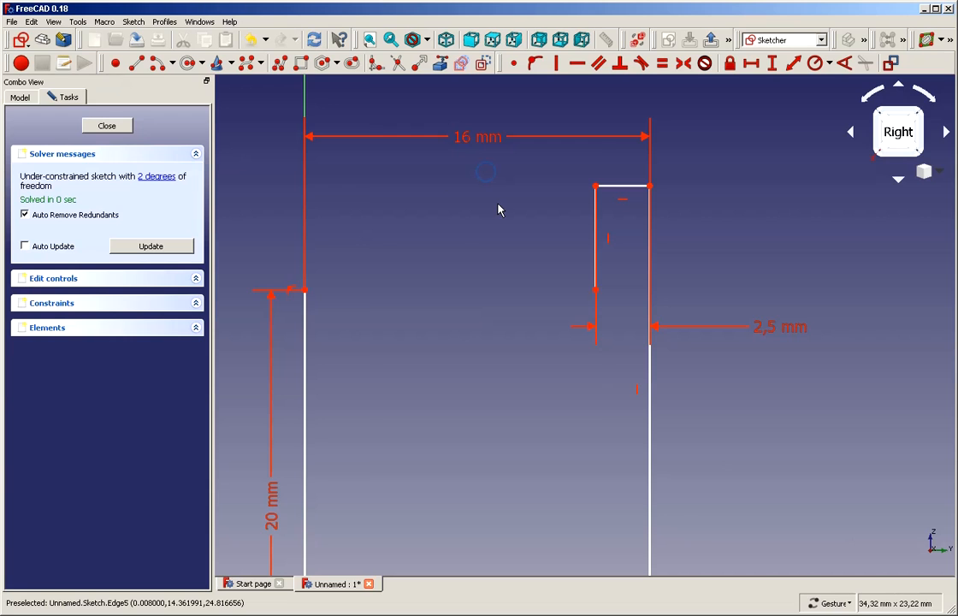
{"action": "scroll", "coordinate": [500, 207], "scroll_direction": "down", "scroll_amount": 2}
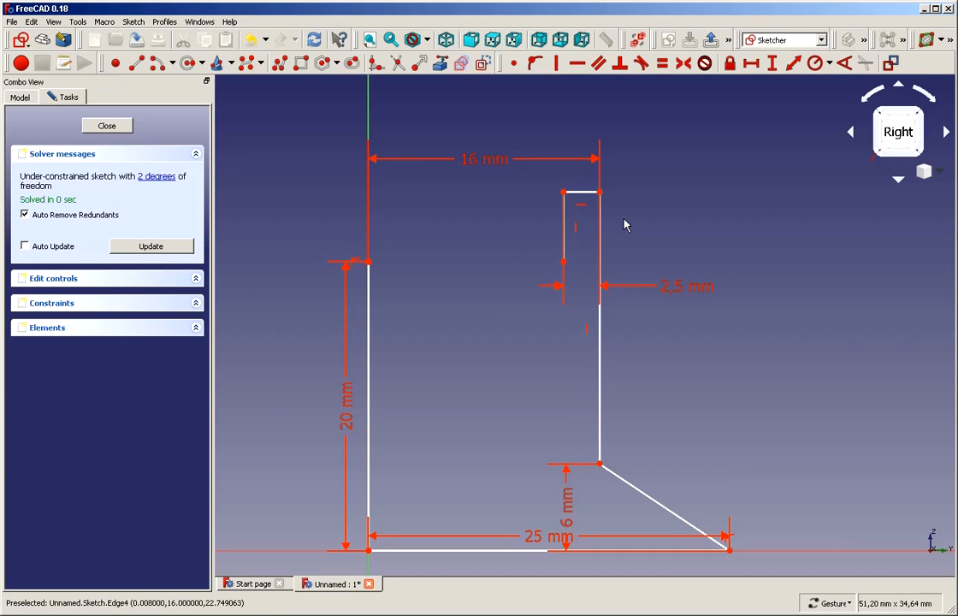
{"action": "left_click_drag", "start_coordinate": [601, 239], "coordinate": [644, 246]}
{"action": "left_click", "coordinate": [564, 263]}
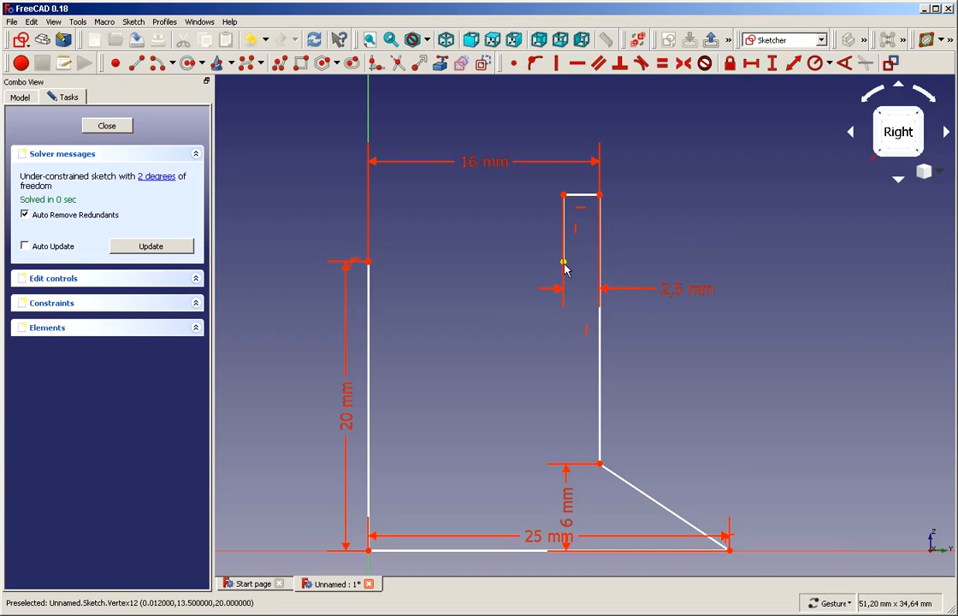
{"action": "mouse_move", "coordinate": [519, 238]}
{"action": "left_mouse_down"}
{"action": "mouse_move", "coordinate": [524, 208]}
{"action": "mouse_move", "coordinate": [524, 246]}
{"action": "left_mouse_up"}
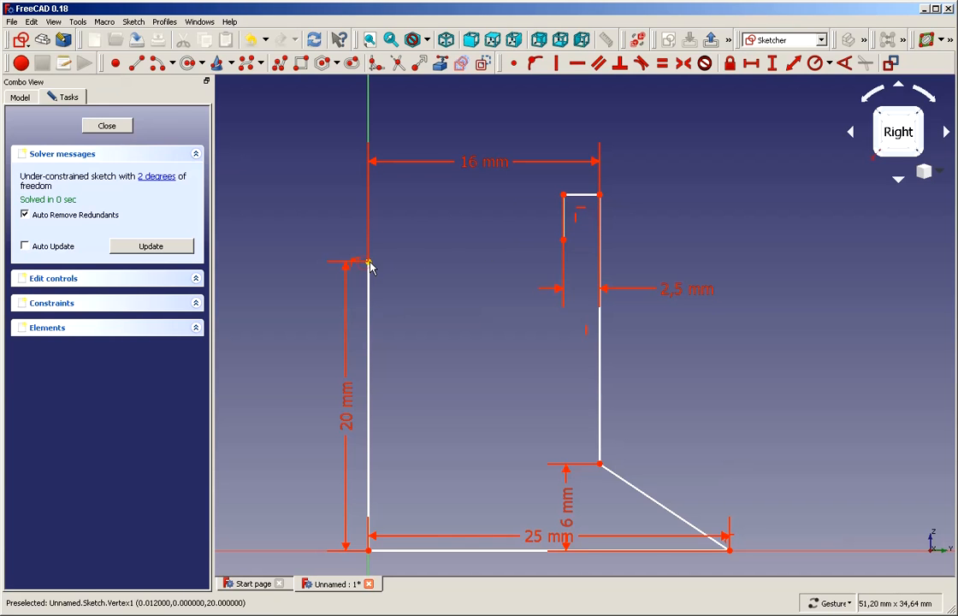
{"action": "mouse_move", "coordinate": [370, 261]}
{"action": "left_mouse_down"}
{"action": "mouse_move", "coordinate": [369, 253]}
{"action": "mouse_move", "coordinate": [371, 267]}
{"action": "left_mouse_up"}
{"action": "left_click_drag", "start_coordinate": [563, 242], "coordinate": [563, 312]}
{"action": "left_click", "coordinate": [368, 262]}
{"action": "left_click", "coordinate": [564, 196]}
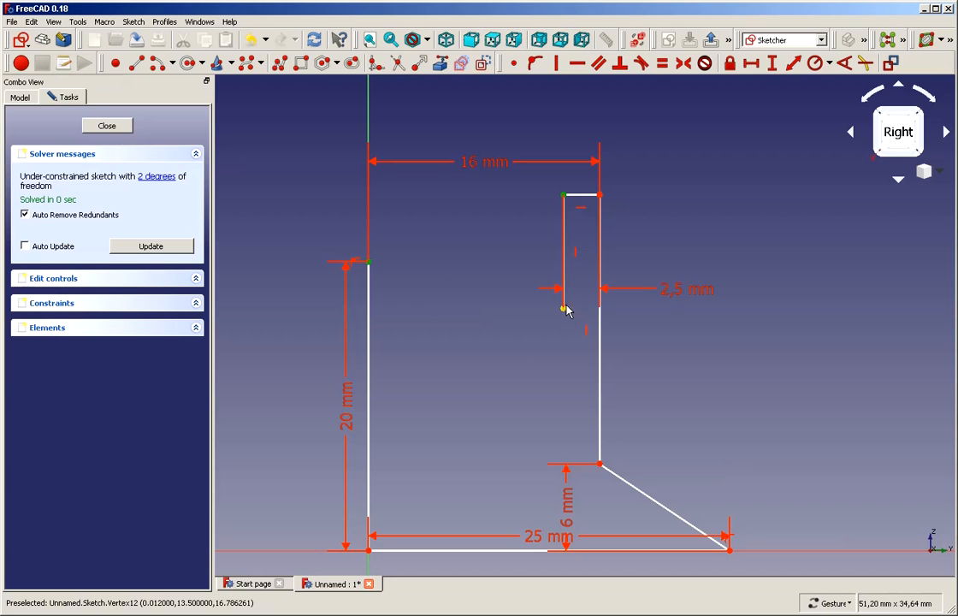
{"action": "mouse_move", "coordinate": [564, 309]}
{"action": "left_mouse_down"}
{"action": "mouse_move", "coordinate": [523, 293]}
{"action": "mouse_move", "coordinate": [569, 257]}
{"action": "mouse_move", "coordinate": [570, 279]}
{"action": "left_mouse_up"}
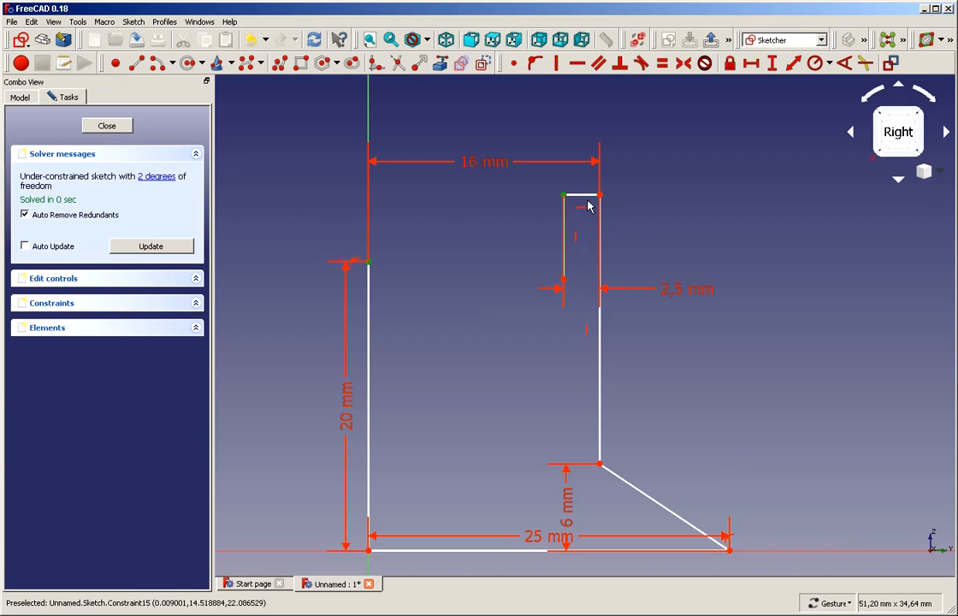
{"action": "mouse_move", "coordinate": [587, 206]}
{"action": "left_mouse_down"}
{"action": "mouse_move", "coordinate": [583, 269]}
{"action": "mouse_move", "coordinate": [585, 203]}
{"action": "mouse_move", "coordinate": [578, 215]}
{"action": "mouse_move", "coordinate": [577, 205]}
{"action": "left_mouse_up"}
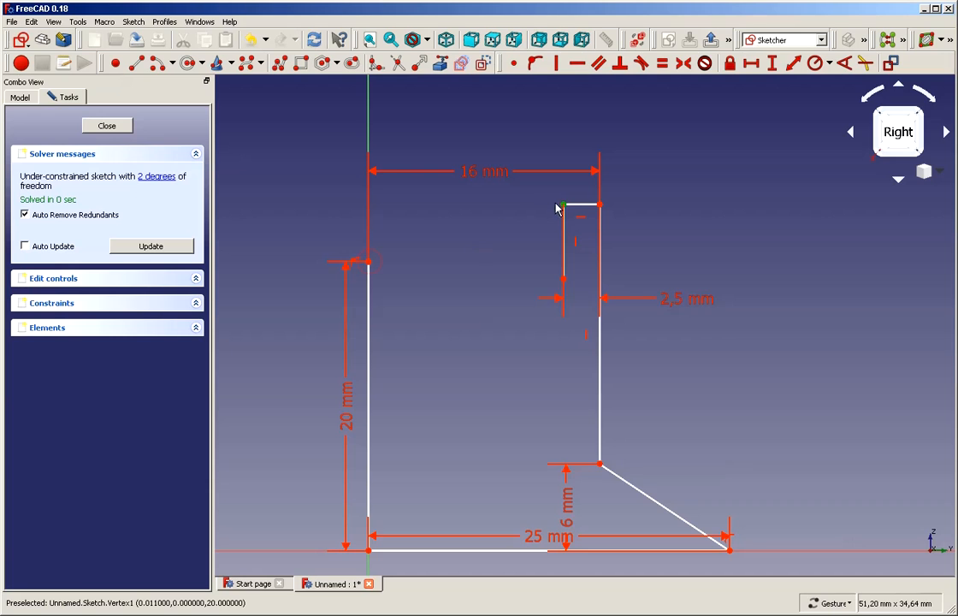
Align the rim's inner top corner horizontally with the upper endpoint of the profile edge on the vertical axis
{"action": "left_click", "coordinate": [481, 205]}
{"action": "left_click", "coordinate": [564, 205]}
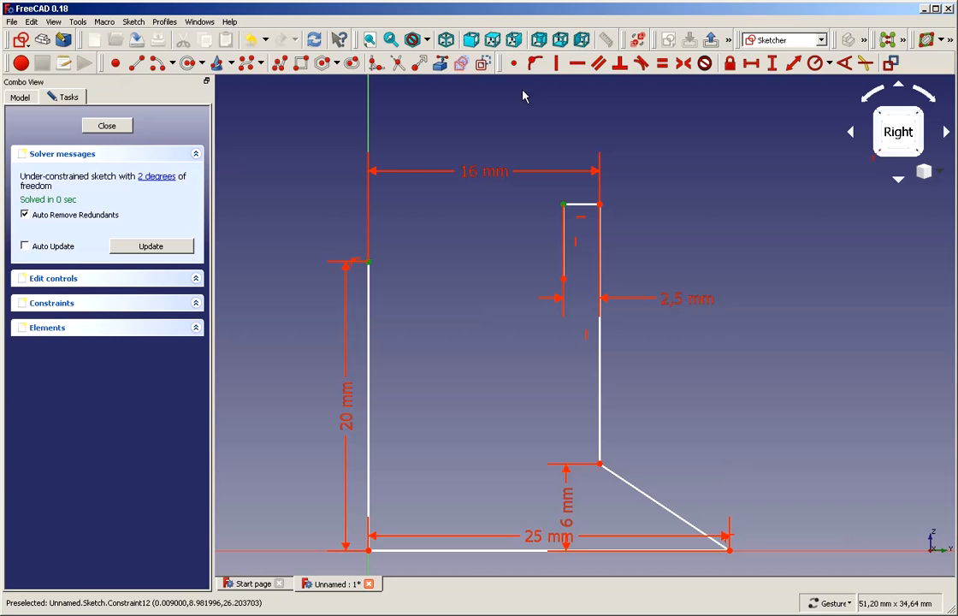
{"action": "left_click", "coordinate": [579, 65]}
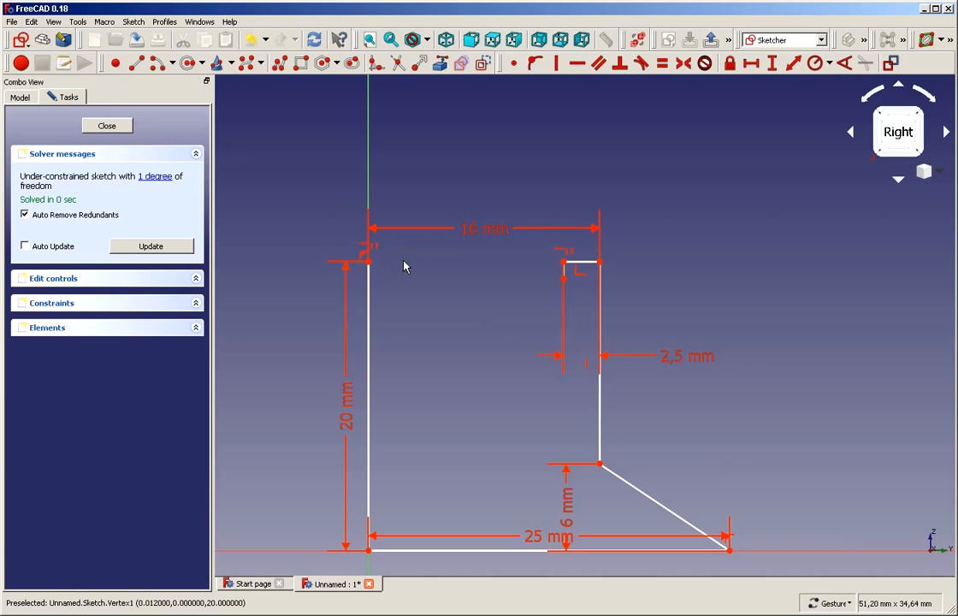
Draw an arc centred at about (-2.2, -16.7), running from the axis edge's upper endpoint to just short of the rim's inner edge
{"action": "scroll", "coordinate": [520, 299], "scroll_direction": "down", "scroll_amount": 2}
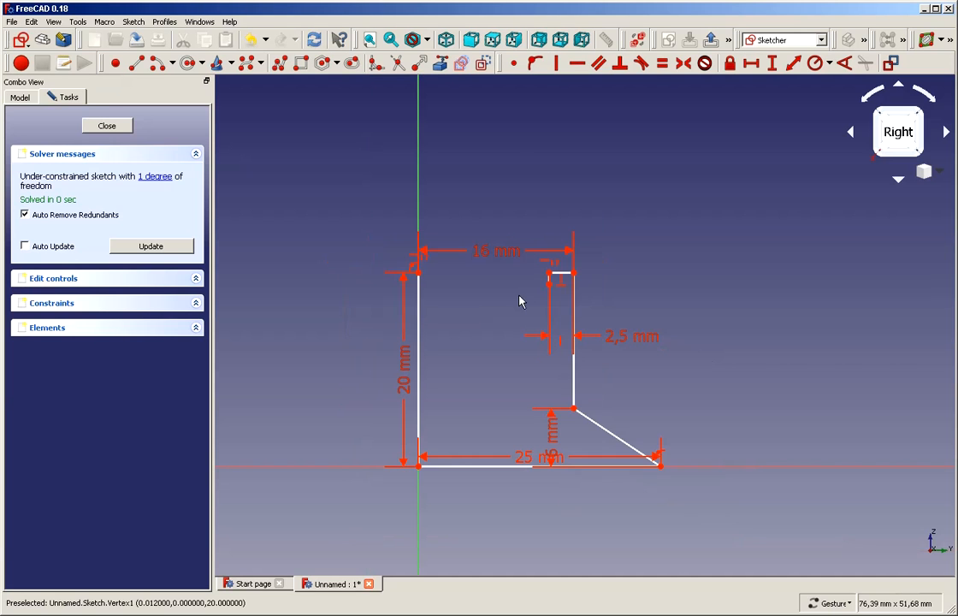
{"action": "scroll", "coordinate": [216, 174], "scroll_direction": "up", "scroll_amount": 2}
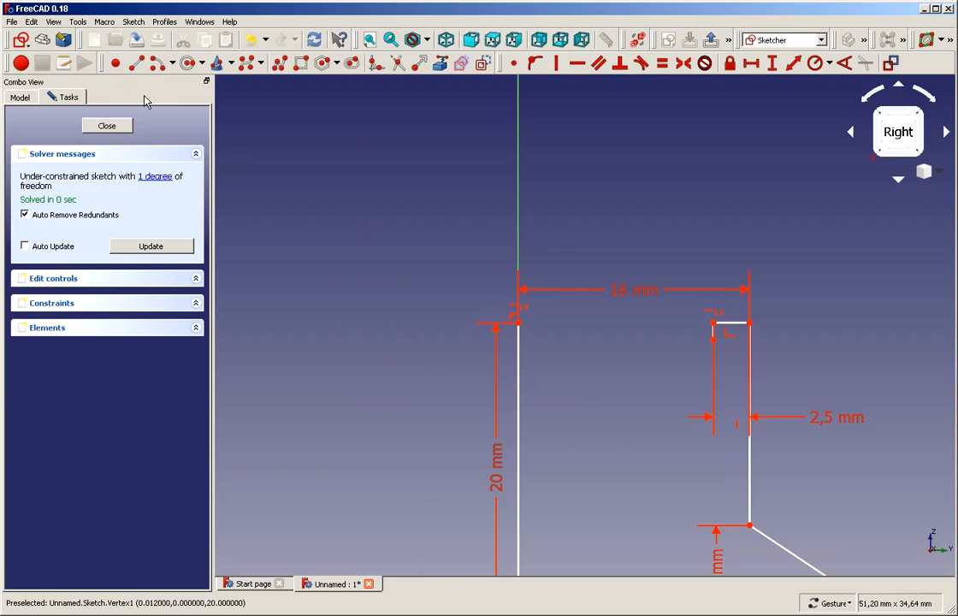
{"action": "left_click", "coordinate": [158, 65]}
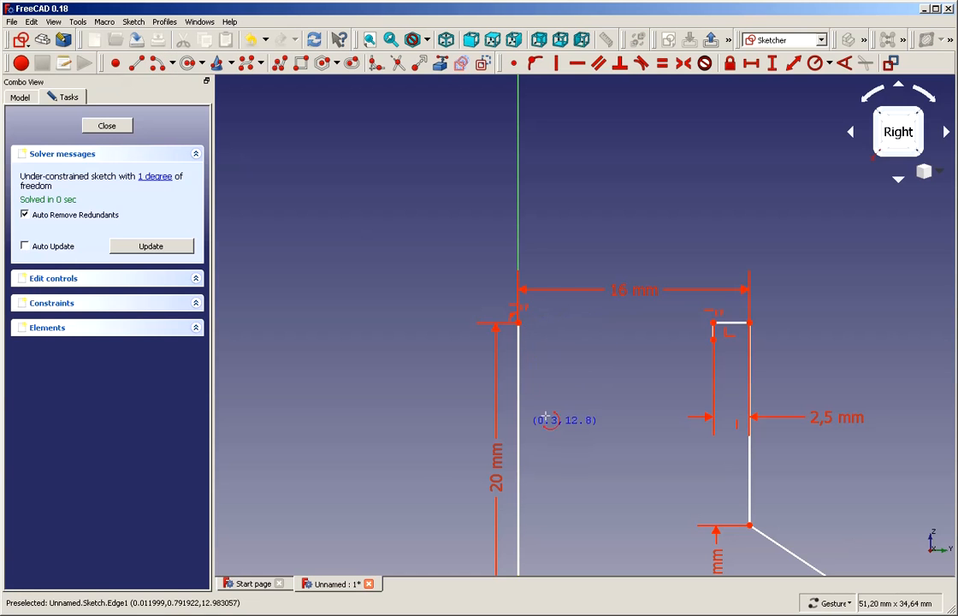
{"action": "scroll", "coordinate": [545, 416], "scroll_direction": "down", "scroll_amount": 5}
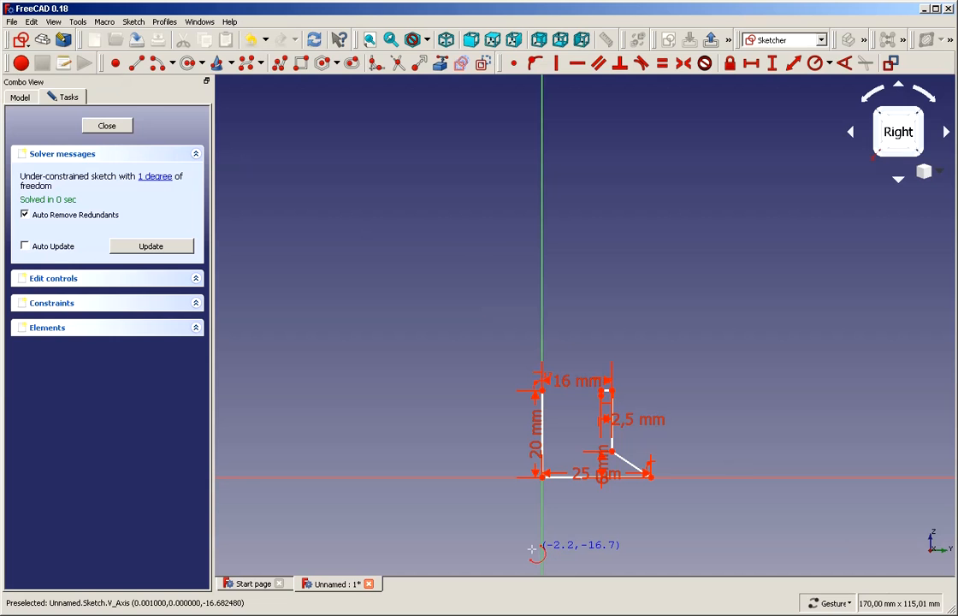
{"action": "left_click", "coordinate": [532, 548]}
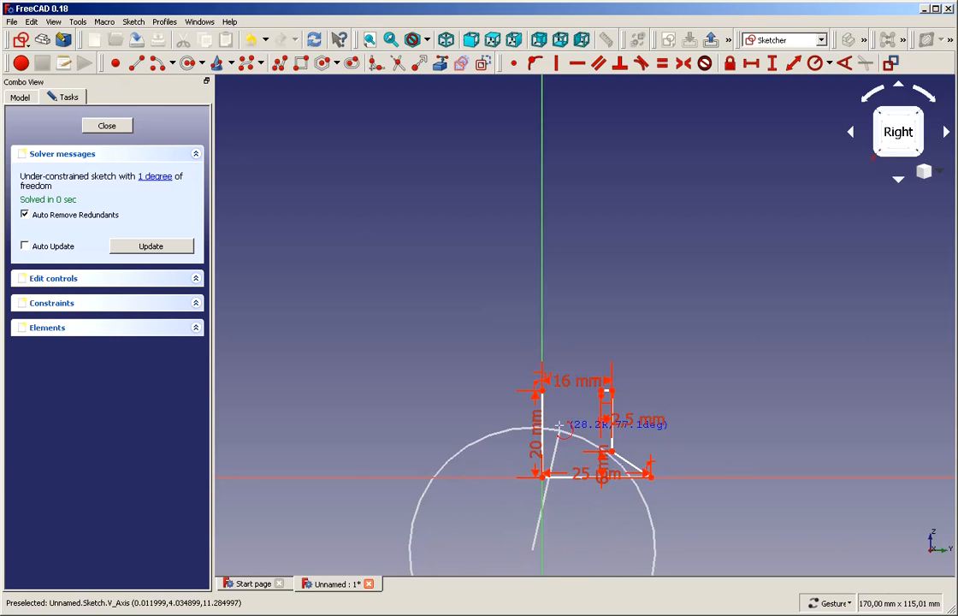
{"action": "scroll", "coordinate": [558, 400], "scroll_direction": "up", "scroll_amount": 5}
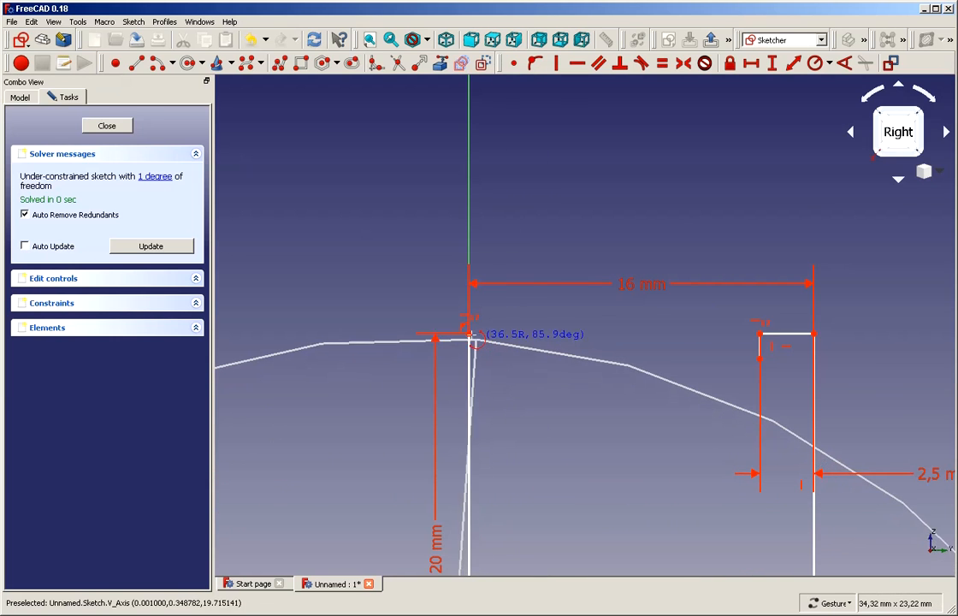
{"action": "left_click", "coordinate": [469, 333]}
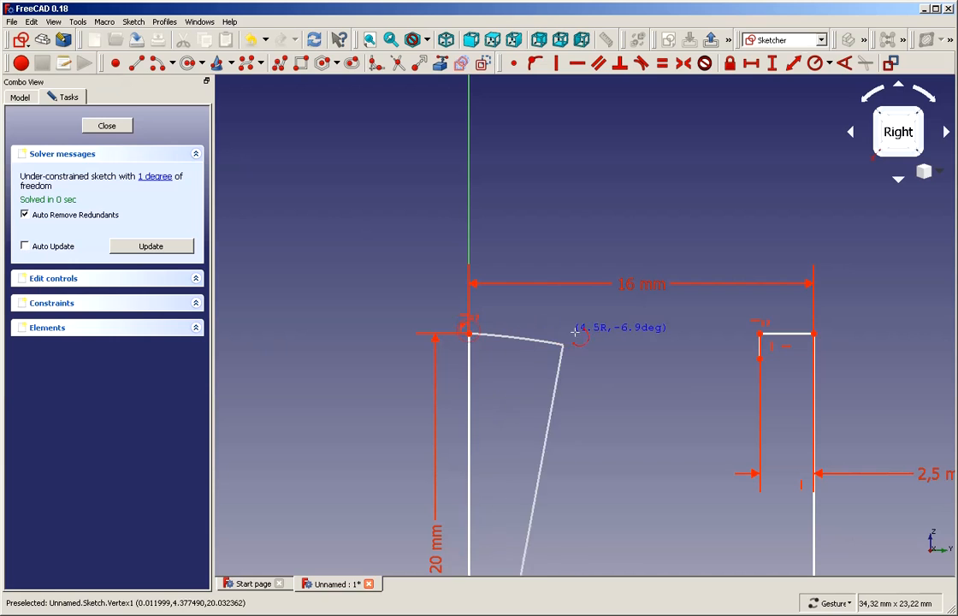
{"action": "left_click", "coordinate": [753, 383]}
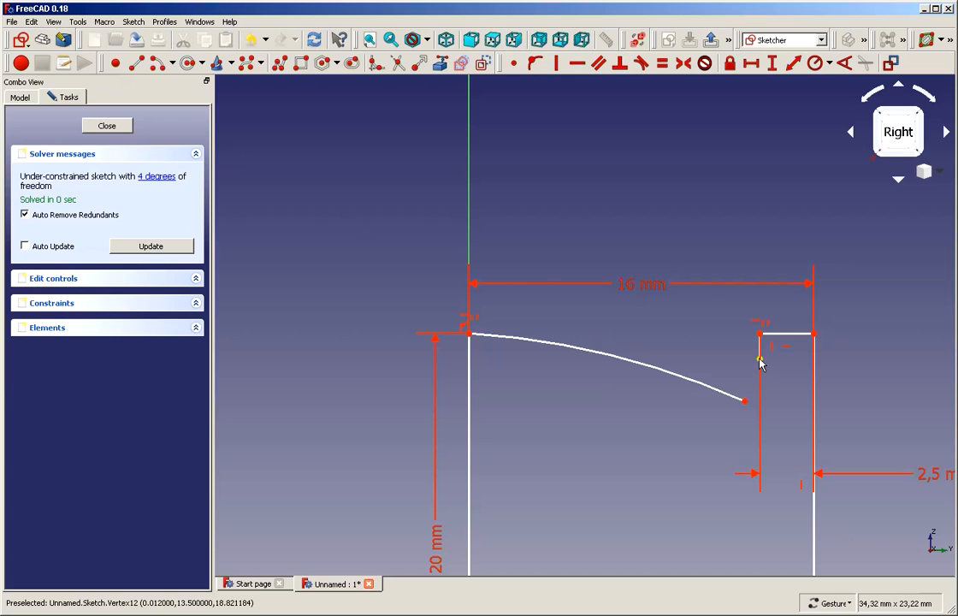
Extend the rim's inner edge down near the arc's free end and make the two endpoints coincident
{"action": "left_click_drag", "start_coordinate": [760, 360], "coordinate": [758, 399]}
{"action": "left_click", "coordinate": [743, 400]}
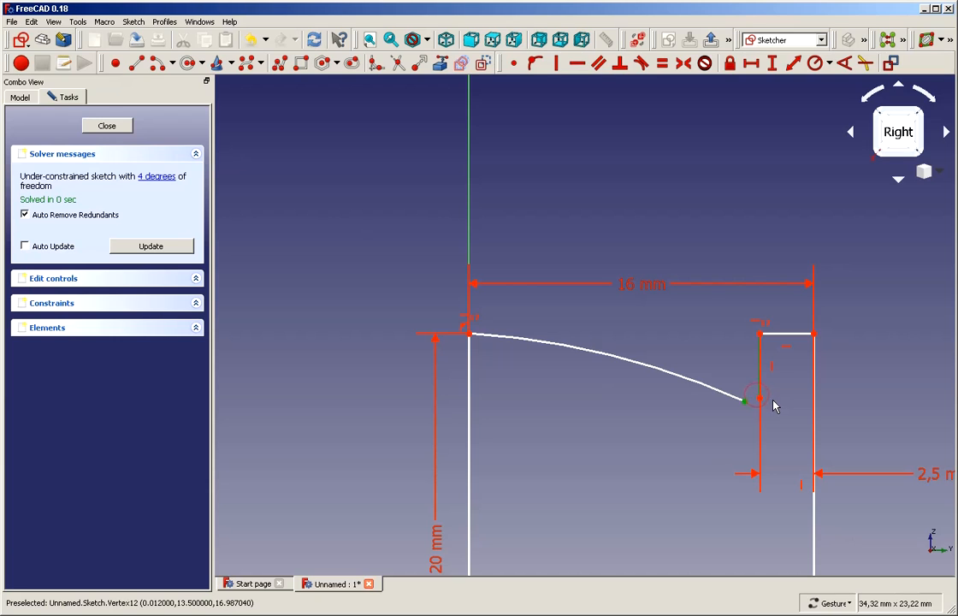
{"action": "left_click", "coordinate": [770, 409]}
{"action": "left_click", "coordinate": [759, 400]}
{"action": "left_click", "coordinate": [745, 400]}
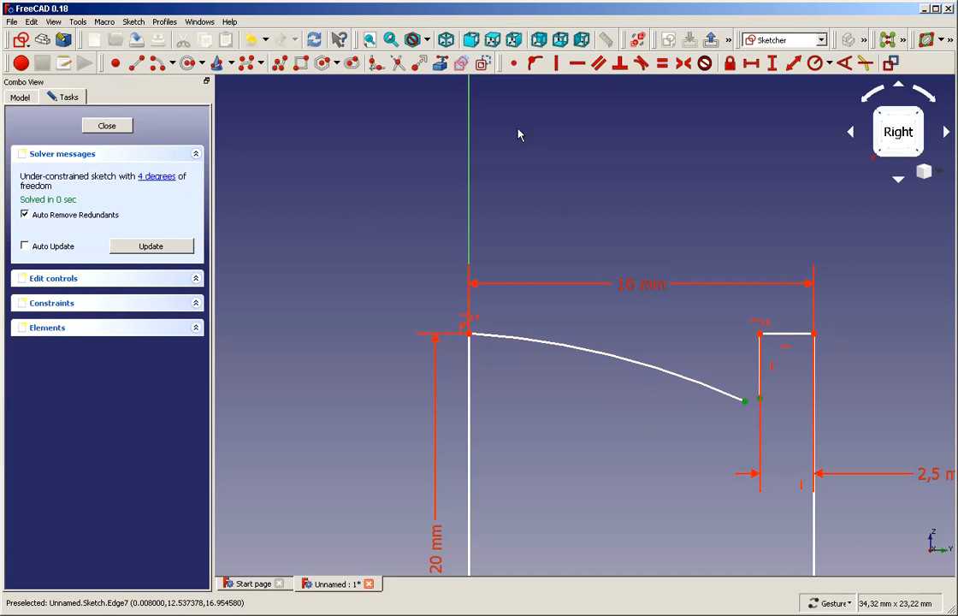
{"action": "left_click", "coordinate": [515, 63]}
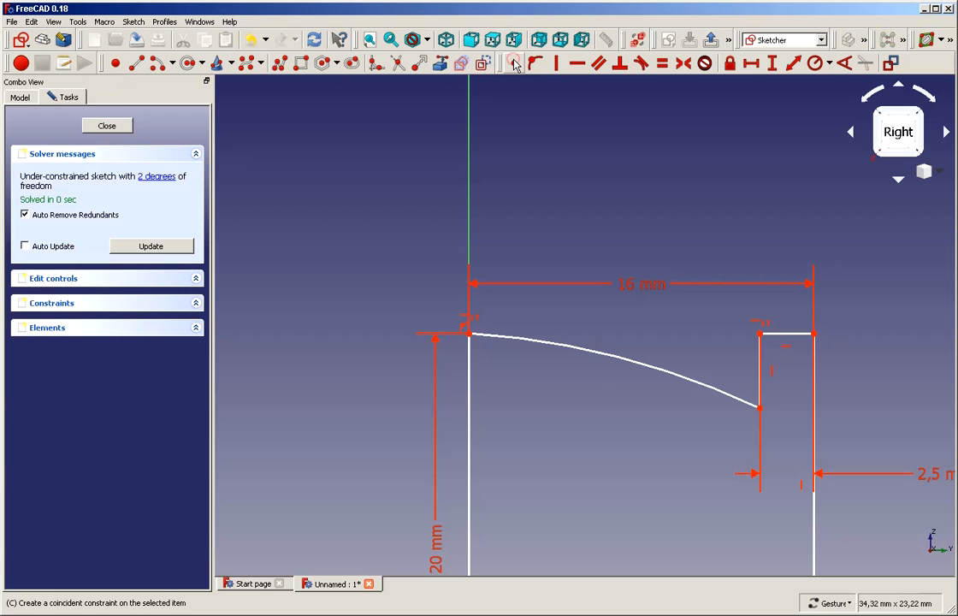
Raise the joint between the arc and the rim's inner edge slightly, then inspect the arc's centre point near the vertical axis
{"action": "scroll", "coordinate": [585, 413], "scroll_direction": "down", "scroll_amount": 4}
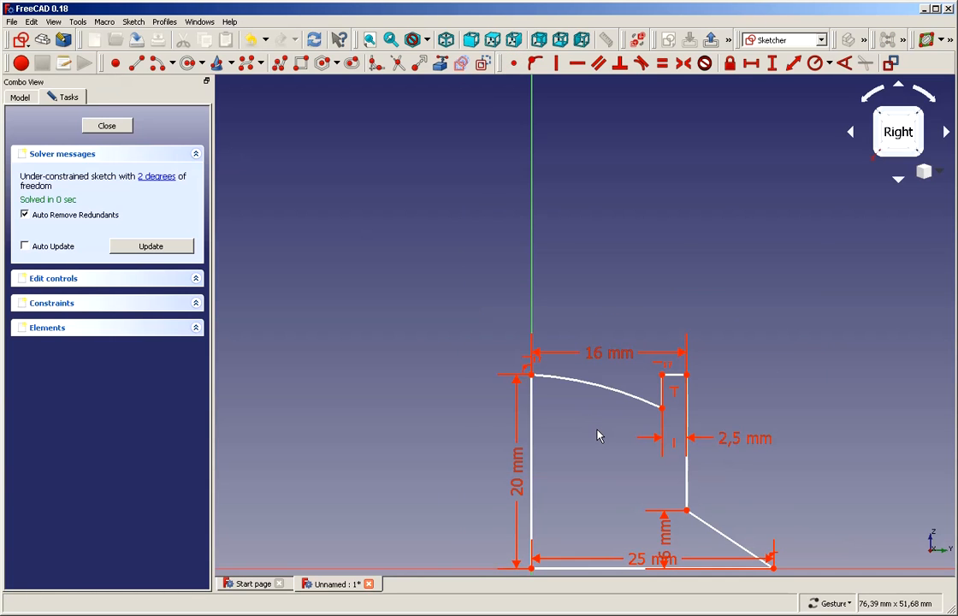
{"action": "scroll", "coordinate": [598, 436], "scroll_direction": "up", "scroll_amount": 2}
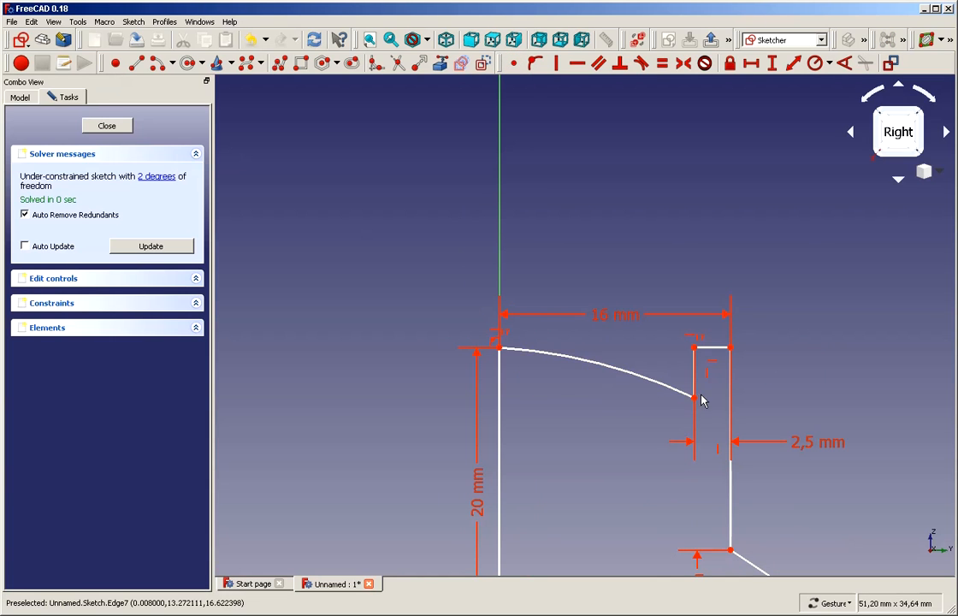
{"action": "mouse_move", "coordinate": [684, 397]}
{"action": "left_mouse_down"}
{"action": "mouse_move", "coordinate": [661, 344]}
{"action": "mouse_move", "coordinate": [670, 396]}
{"action": "mouse_move", "coordinate": [650, 385]}
{"action": "mouse_move", "coordinate": [642, 364]}
{"action": "mouse_move", "coordinate": [636, 391]}
{"action": "mouse_move", "coordinate": [640, 359]}
{"action": "mouse_move", "coordinate": [640, 389]}
{"action": "left_mouse_up"}
{"action": "scroll", "coordinate": [598, 410], "scroll_direction": "down", "scroll_amount": 5}
{"action": "scroll", "coordinate": [571, 467], "scroll_direction": "up", "scroll_amount": 2}
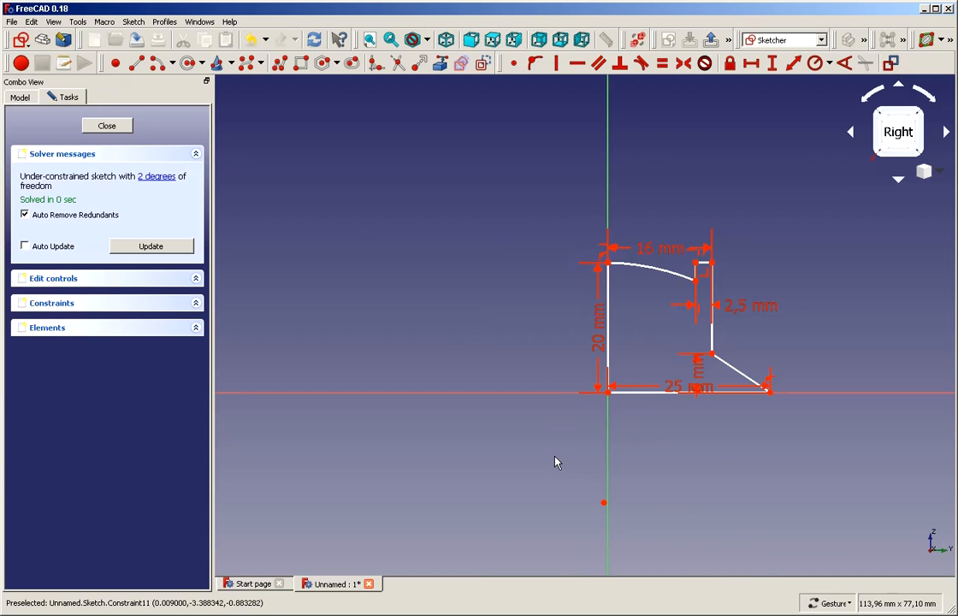
{"action": "scroll", "coordinate": [633, 526], "scroll_direction": "up", "scroll_amount": 4}
{"action": "scroll", "coordinate": [629, 522], "scroll_direction": "down", "scroll_amount": 6}
{"action": "scroll", "coordinate": [657, 335], "scroll_direction": "up", "scroll_amount": 4}
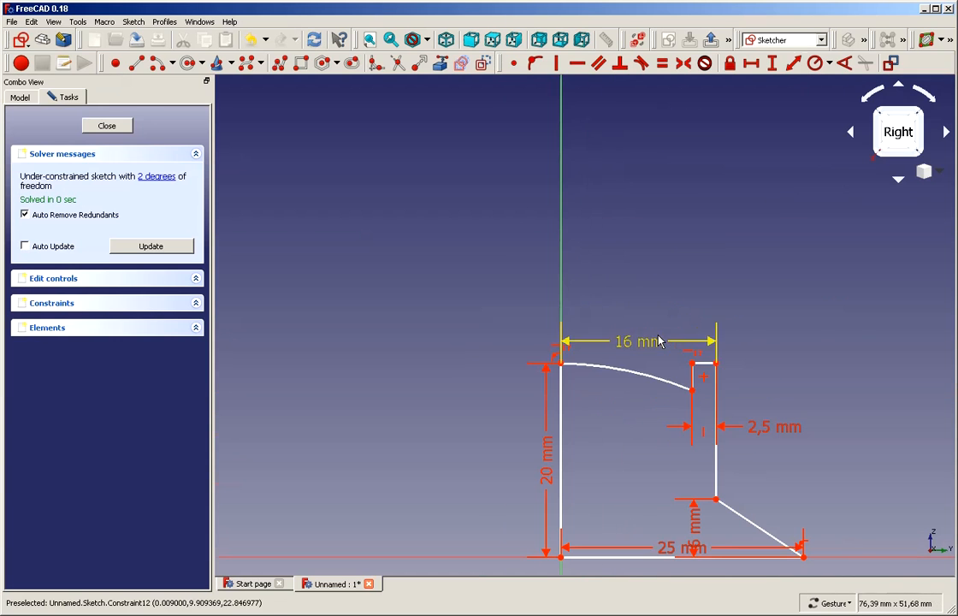
{"action": "scroll", "coordinate": [562, 359], "scroll_direction": "up", "scroll_amount": 4}
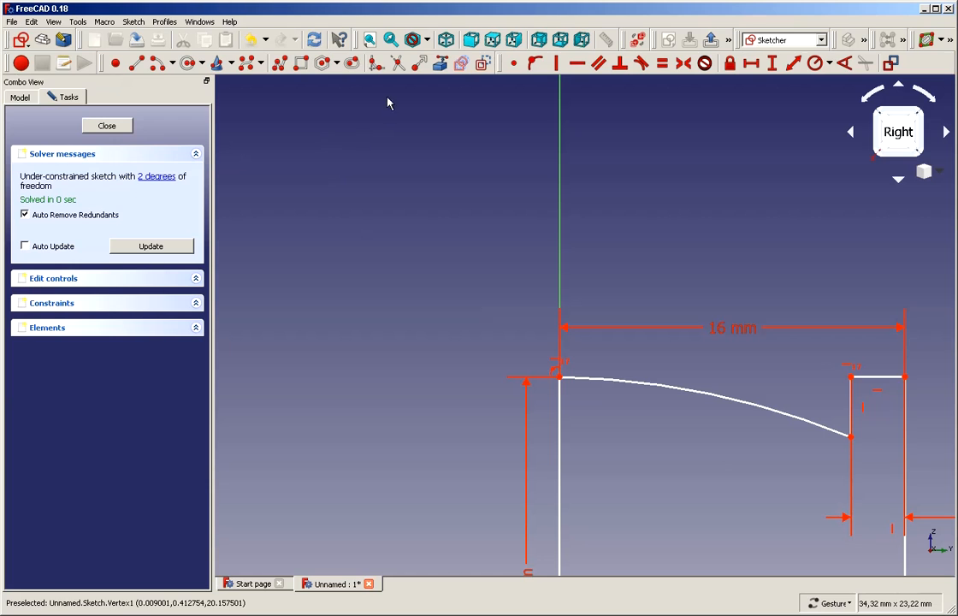
Draw a horizontal construction line just above the profile, crossing the vertical axis and ending above the rim
{"action": "left_click", "coordinate": [483, 62]}
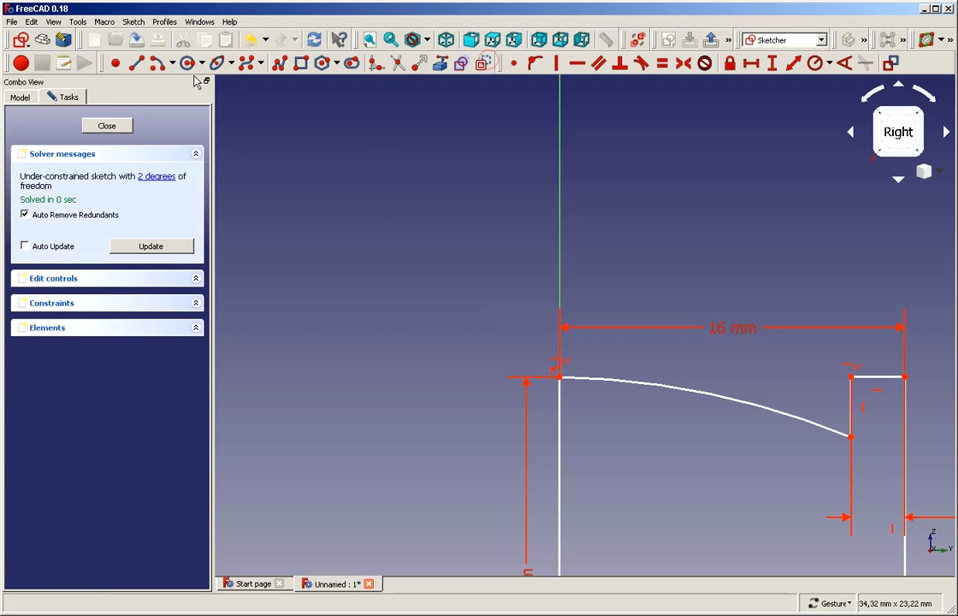
{"action": "left_click", "coordinate": [135, 64]}
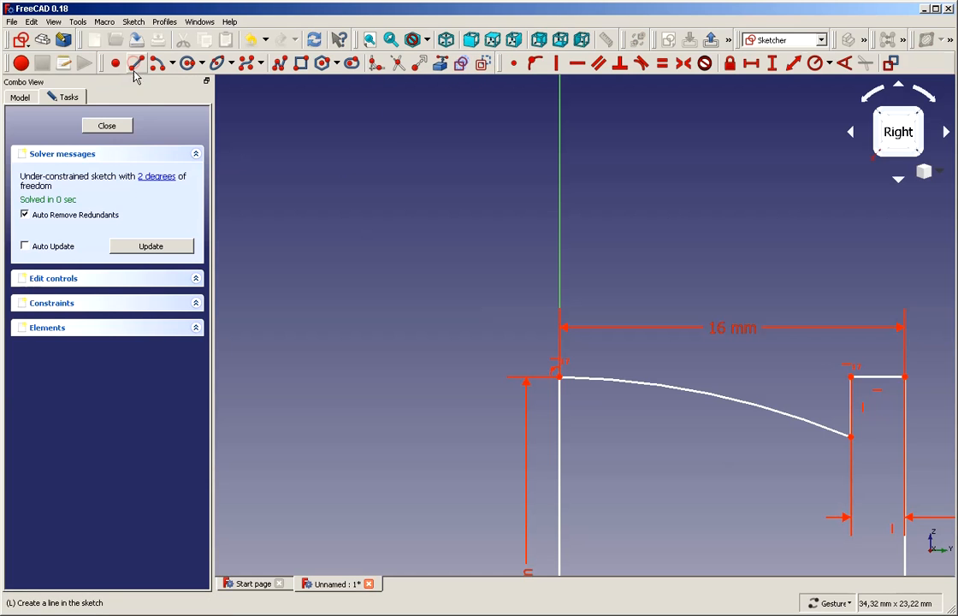
{"action": "left_click", "coordinate": [343, 360]}
{"action": "left_click", "coordinate": [882, 360]}
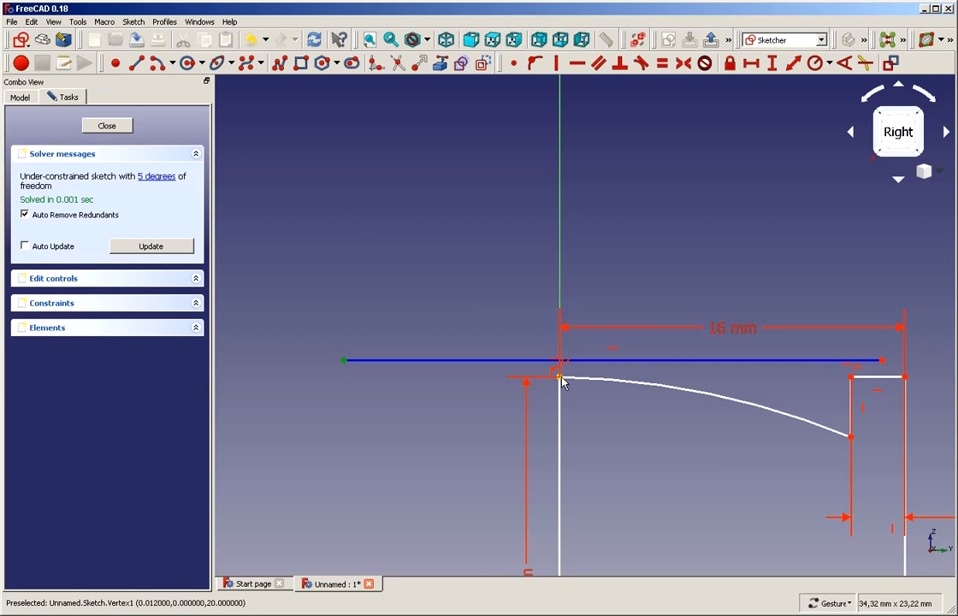
Make the construction line's ends coincident with the axis edge's upper endpoint and the rim's inner top corner
{"action": "left_click", "coordinate": [514, 63]}
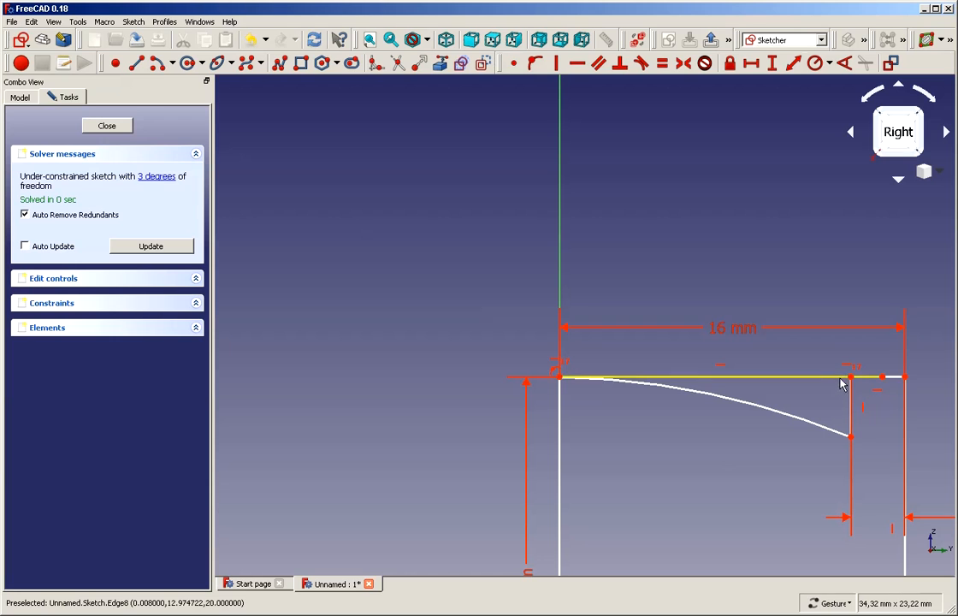
{"action": "left_click_drag", "start_coordinate": [840, 377], "coordinate": [808, 377]}
{"action": "left_click", "coordinate": [808, 378]}
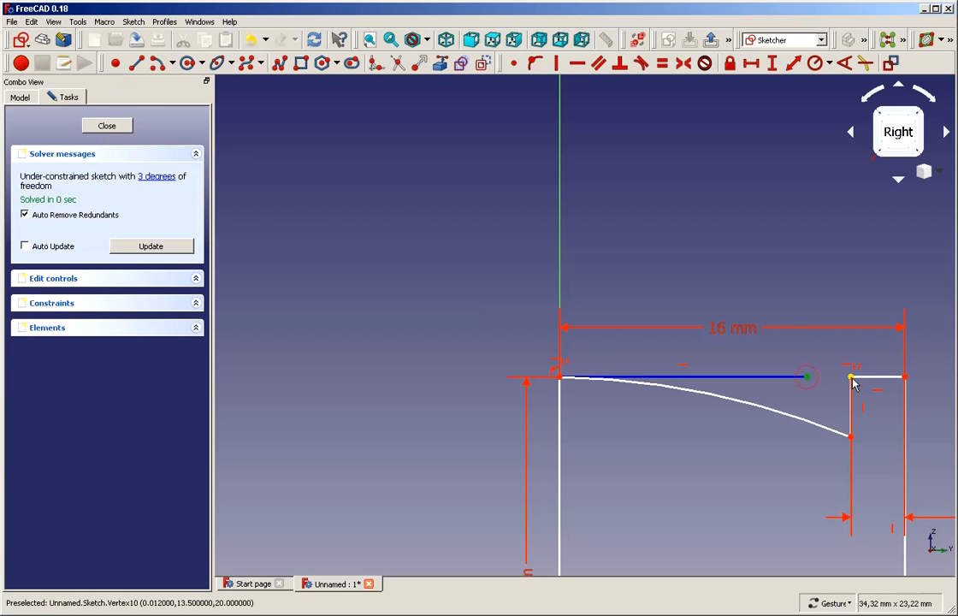
{"action": "left_click", "coordinate": [513, 62]}
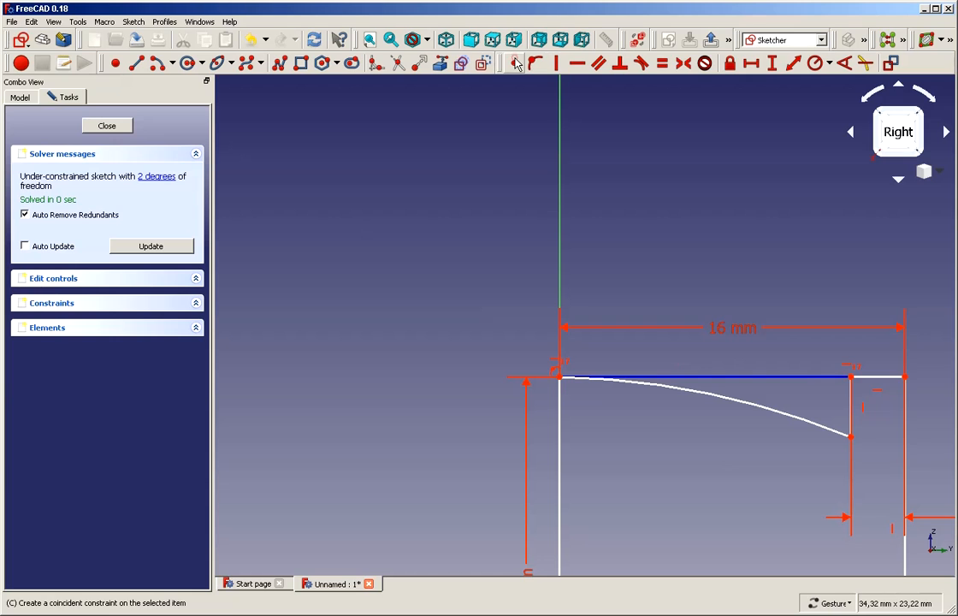
Constrain the top arc tangent to the horizontal construction line
{"action": "left_click", "coordinate": [708, 395]}
{"action": "left_click", "coordinate": [749, 378]}
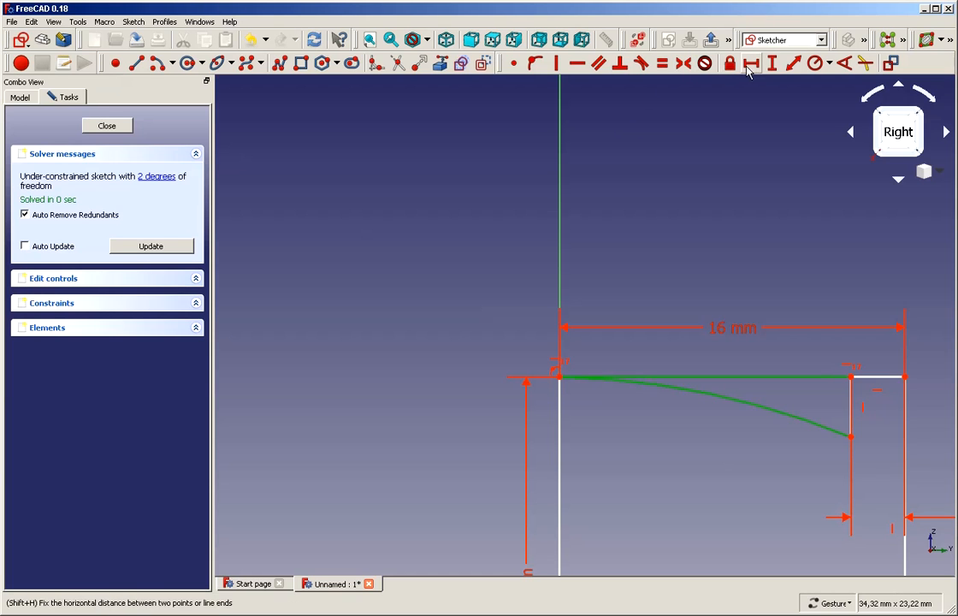
{"action": "left_click", "coordinate": [639, 63]}
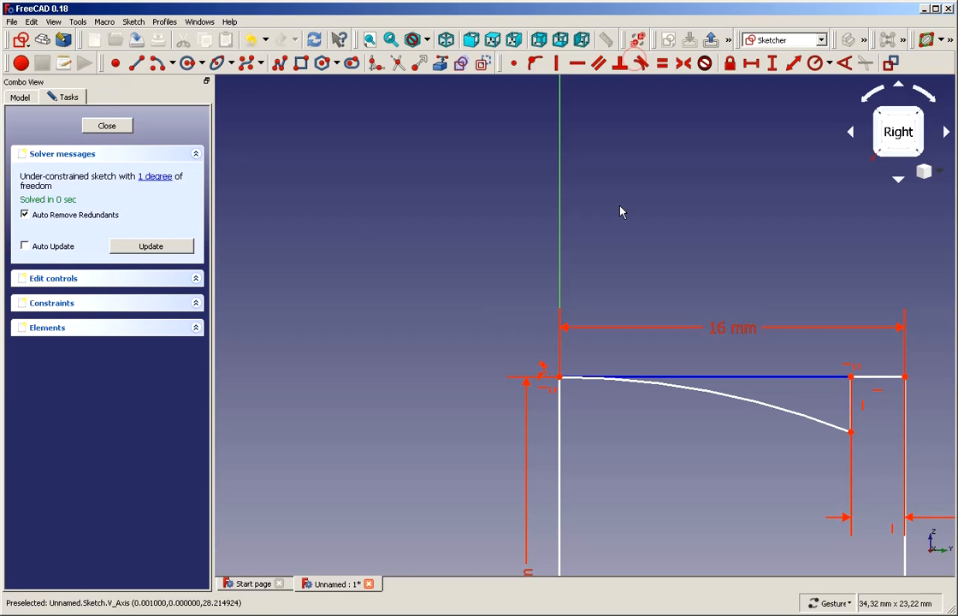
Move the arc's centre point along the vertical axis, leaving it further below the profile to flatten the arc
{"action": "scroll", "coordinate": [586, 264], "scroll_direction": "down", "scroll_amount": 8}
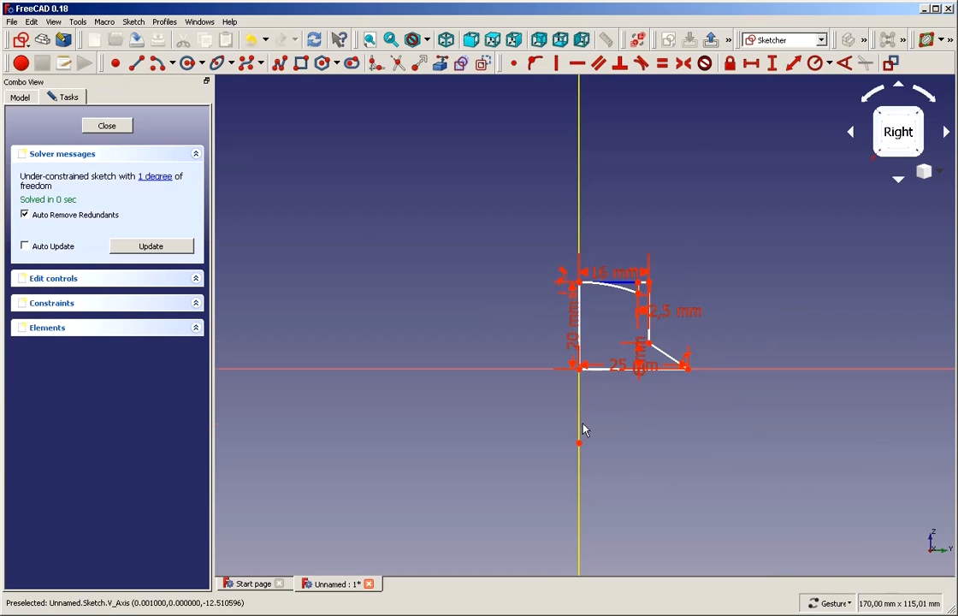
{"action": "scroll", "coordinate": [622, 430], "scroll_direction": "up", "scroll_amount": 5}
{"action": "mouse_move", "coordinate": [553, 489]}
{"action": "left_mouse_down"}
{"action": "mouse_move", "coordinate": [494, 492]}
{"action": "mouse_move", "coordinate": [592, 498]}
{"action": "mouse_move", "coordinate": [588, 347]}
{"action": "left_mouse_up"}
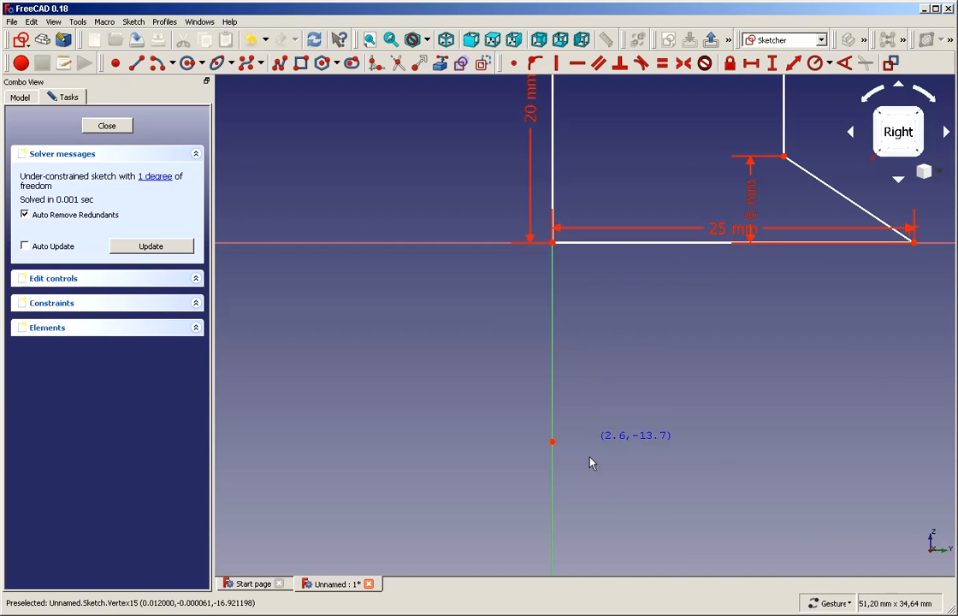
{"action": "left_click_drag", "start_coordinate": [590, 463], "coordinate": [590, 466]}
{"action": "scroll", "coordinate": [590, 394], "scroll_direction": "down", "scroll_amount": 4}
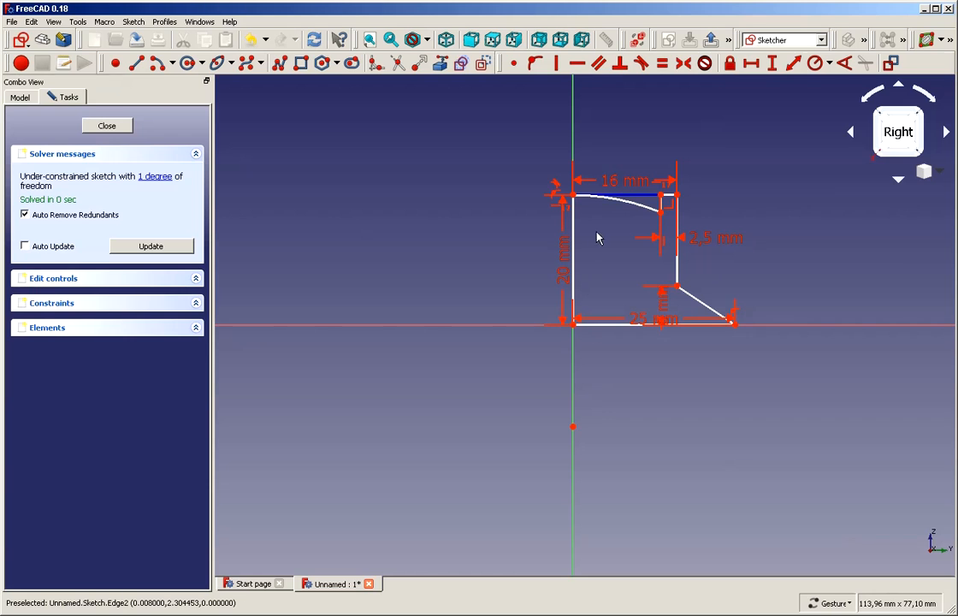
{"action": "mouse_move", "coordinate": [573, 428]}
{"action": "left_mouse_down"}
{"action": "mouse_move", "coordinate": [566, 490]}
{"action": "mouse_move", "coordinate": [567, 357]}
{"action": "mouse_move", "coordinate": [558, 509]}
{"action": "mouse_move", "coordinate": [562, 481]}
{"action": "mouse_move", "coordinate": [573, 486]}
{"action": "left_mouse_up"}
Set the vertical distance between the rim's inner top corner and the arc's lower end to 2 mm
{"action": "scroll", "coordinate": [654, 261], "scroll_direction": "up", "scroll_amount": 5}
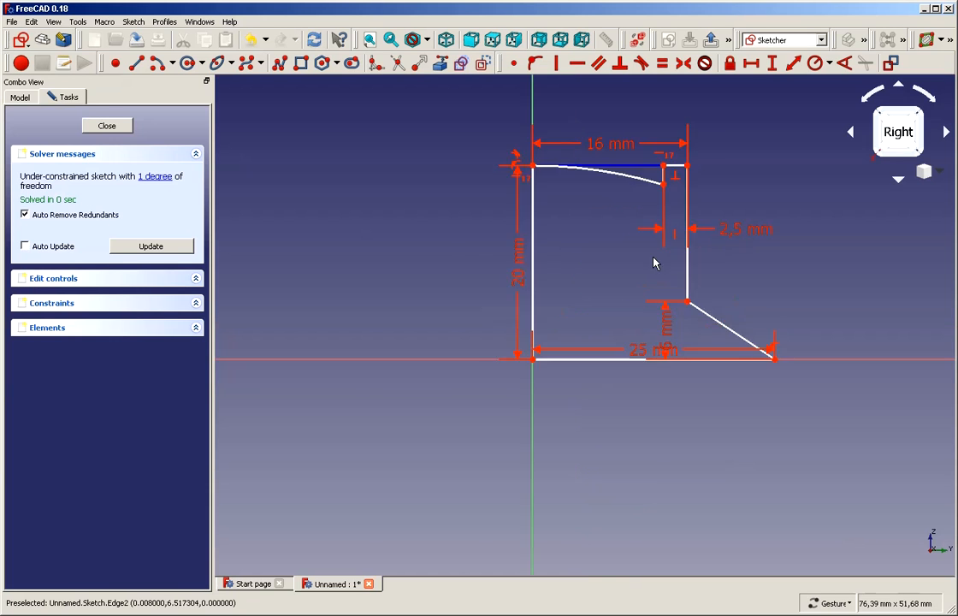
{"action": "scroll", "coordinate": [684, 197], "scroll_direction": "down", "scroll_amount": 3}
{"action": "scroll", "coordinate": [681, 135], "scroll_direction": "up", "scroll_amount": 8}
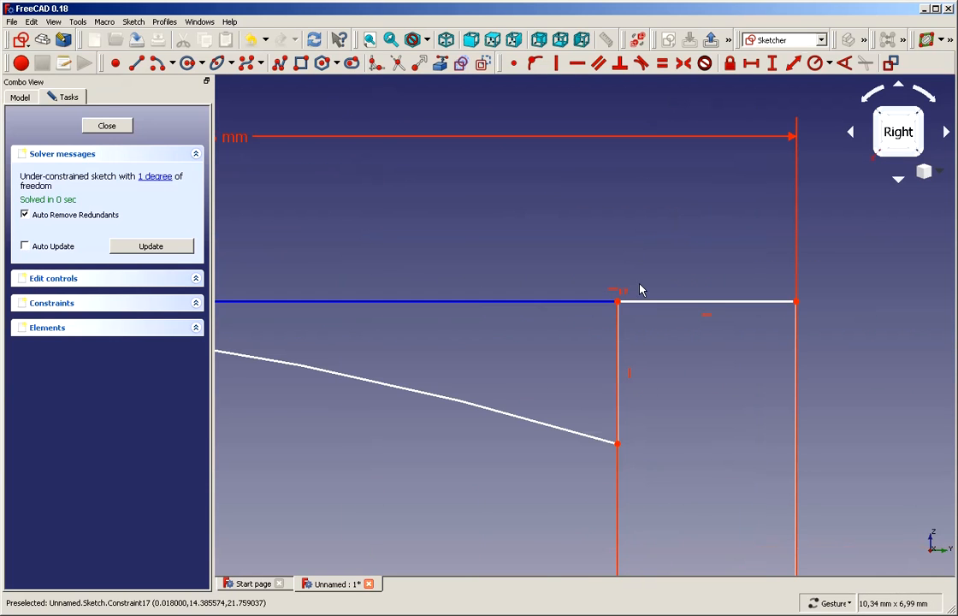
{"action": "left_click", "coordinate": [618, 304]}
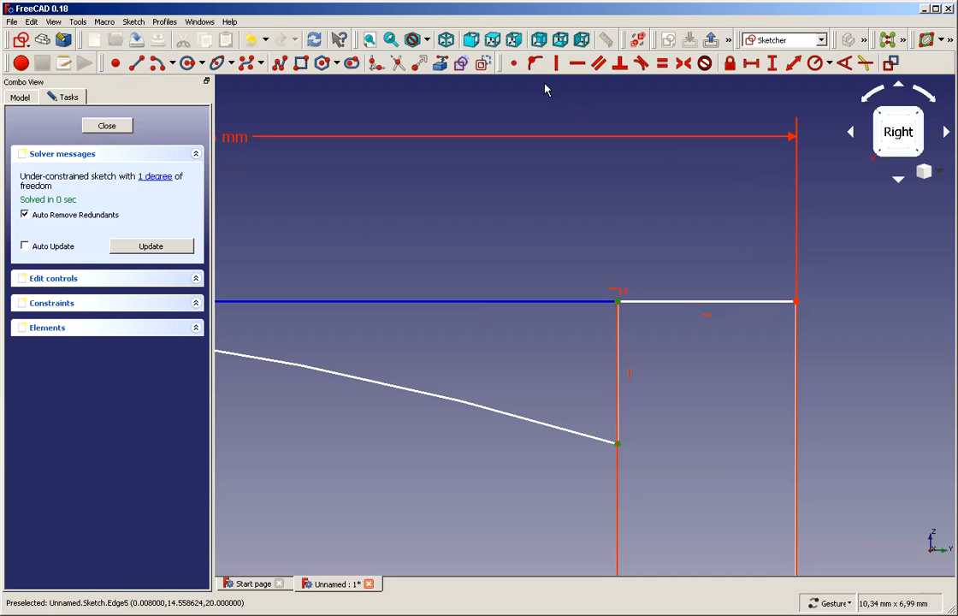
{"action": "left_click", "coordinate": [772, 63]}
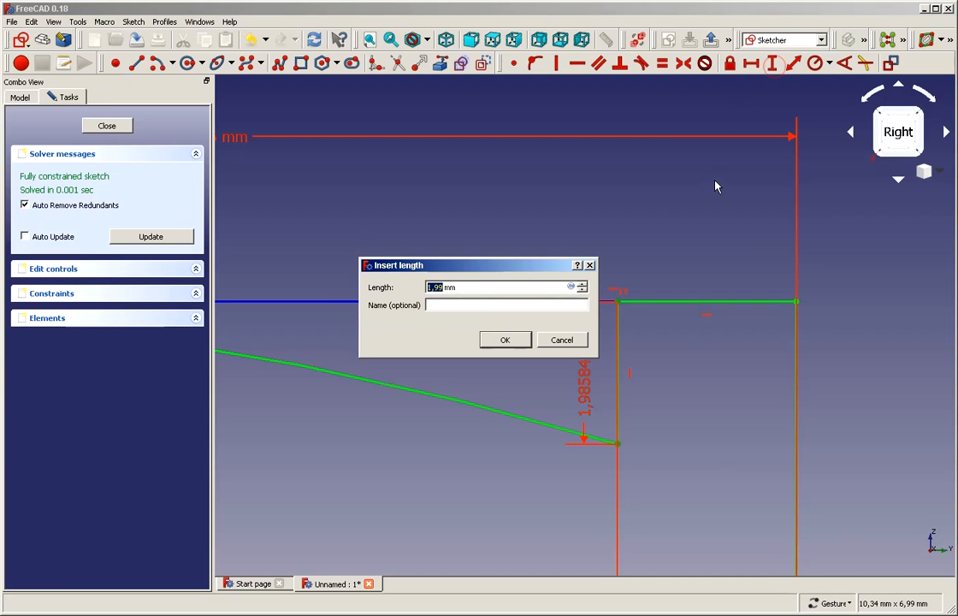
{"action": "type", "text": "2"}
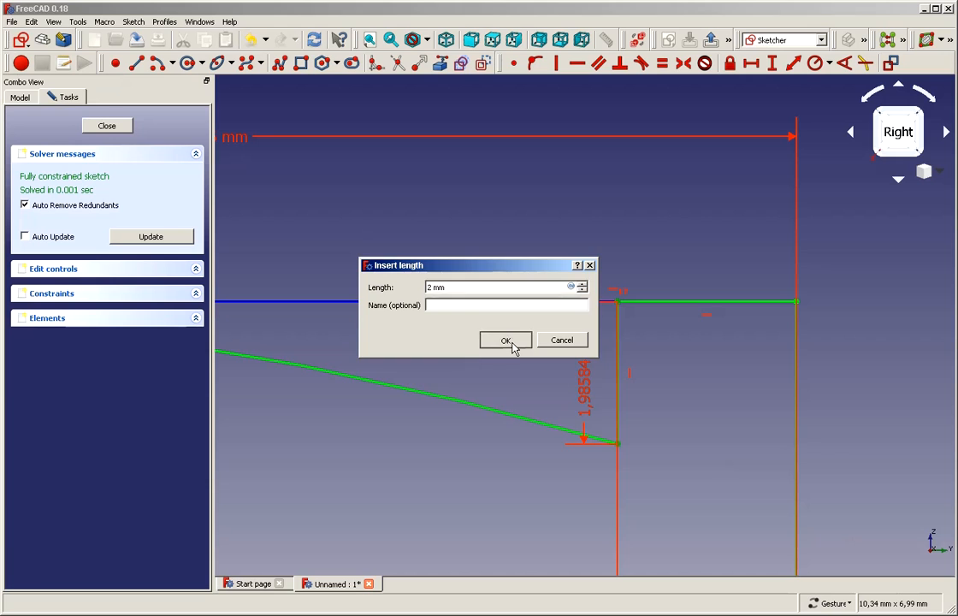
{"action": "left_click", "coordinate": [511, 341]}
Reposition the 6 mm dimension beside the profile's sloped edge and the 2.5 mm rim dimension above the profile
{"action": "scroll", "coordinate": [523, 373], "scroll_direction": "down", "scroll_amount": 5}
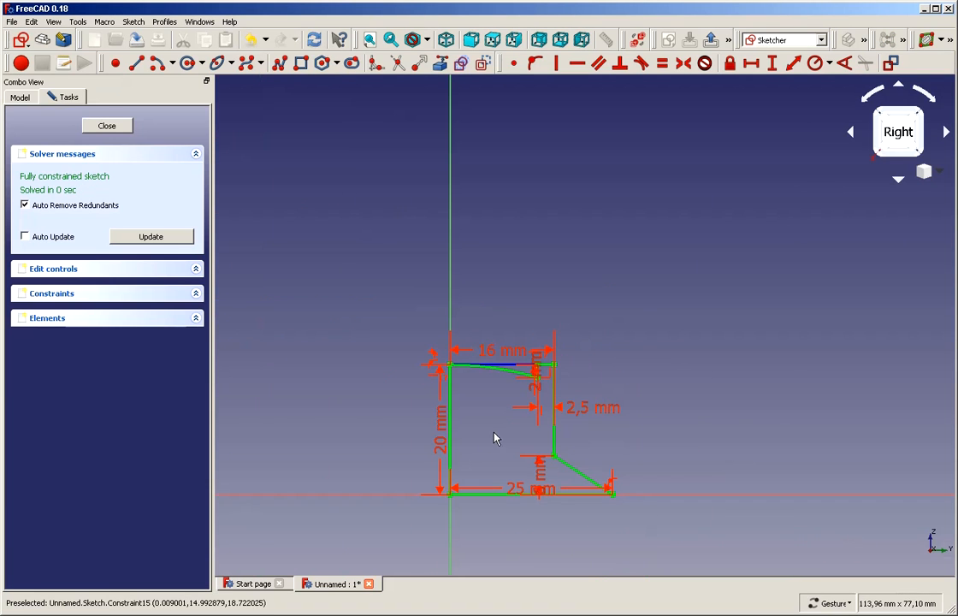
{"action": "scroll", "coordinate": [355, 460], "scroll_direction": "up", "scroll_amount": 2}
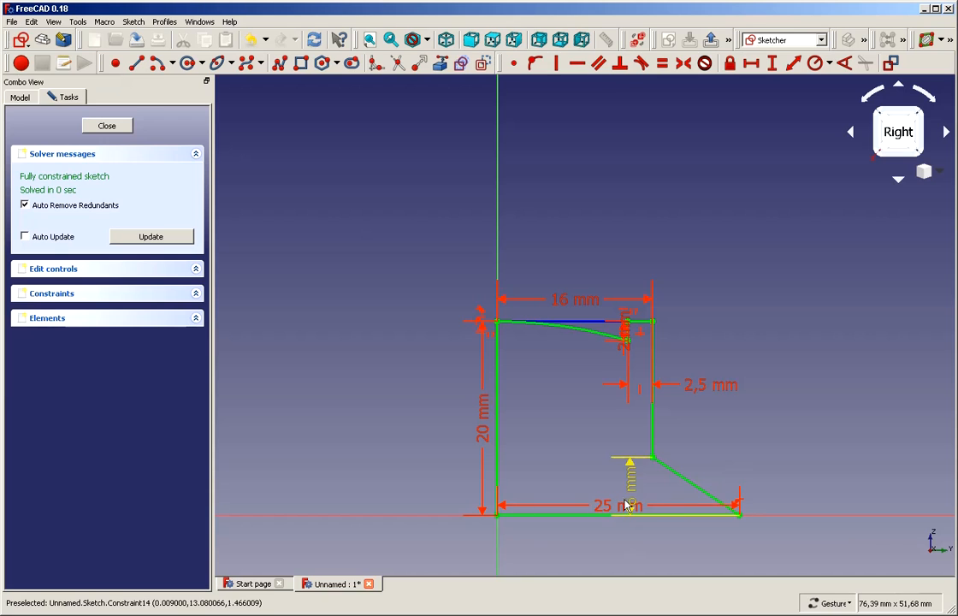
{"action": "left_click_drag", "start_coordinate": [624, 492], "coordinate": [819, 385]}
{"action": "left_click_drag", "start_coordinate": [729, 387], "coordinate": [779, 223]}
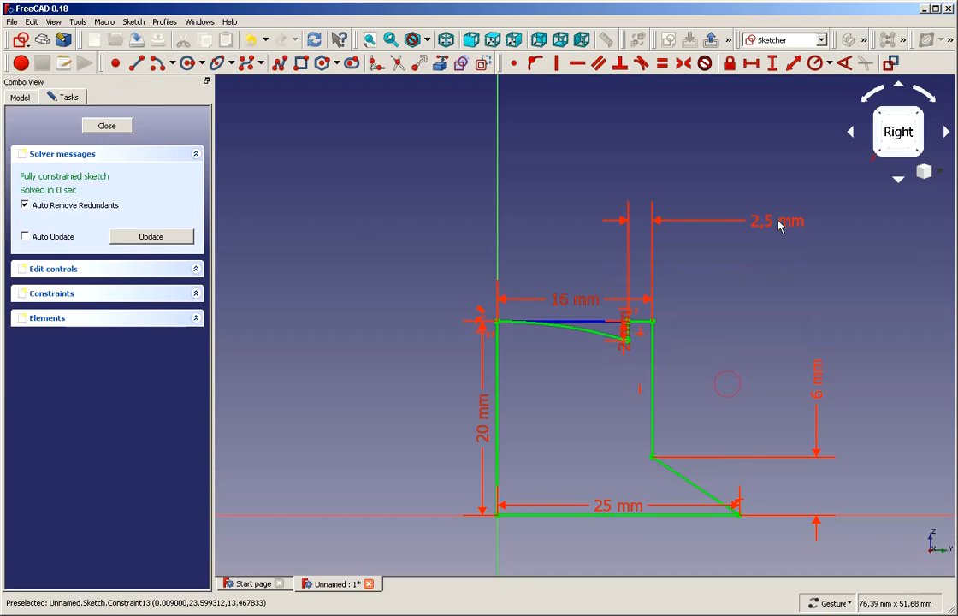
Finish the profile sketch and revolve it 360° about the vertical sketch axis, with Reversed enabled
{"action": "left_click", "coordinate": [108, 126]}
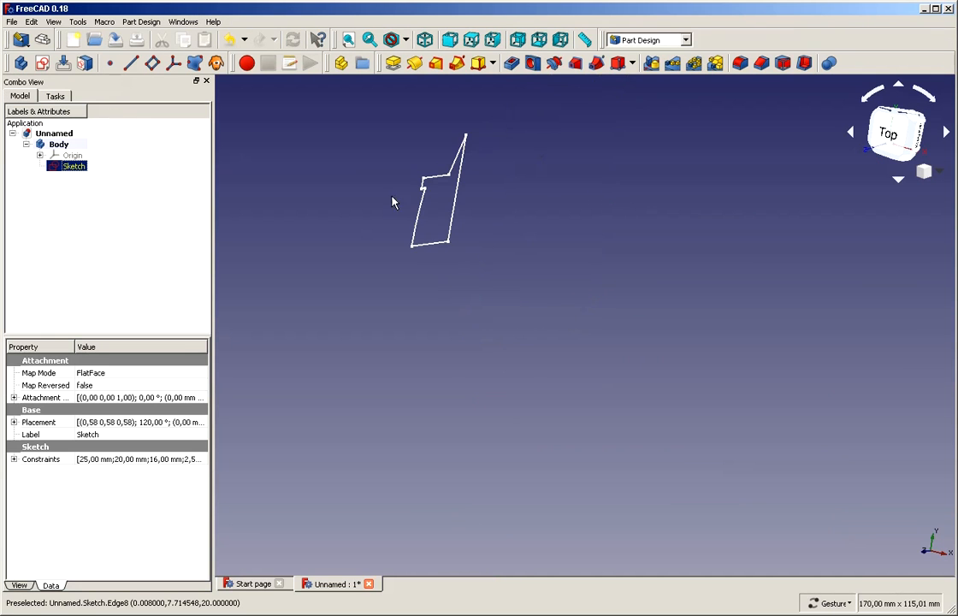
{"action": "left_click", "coordinate": [413, 67]}
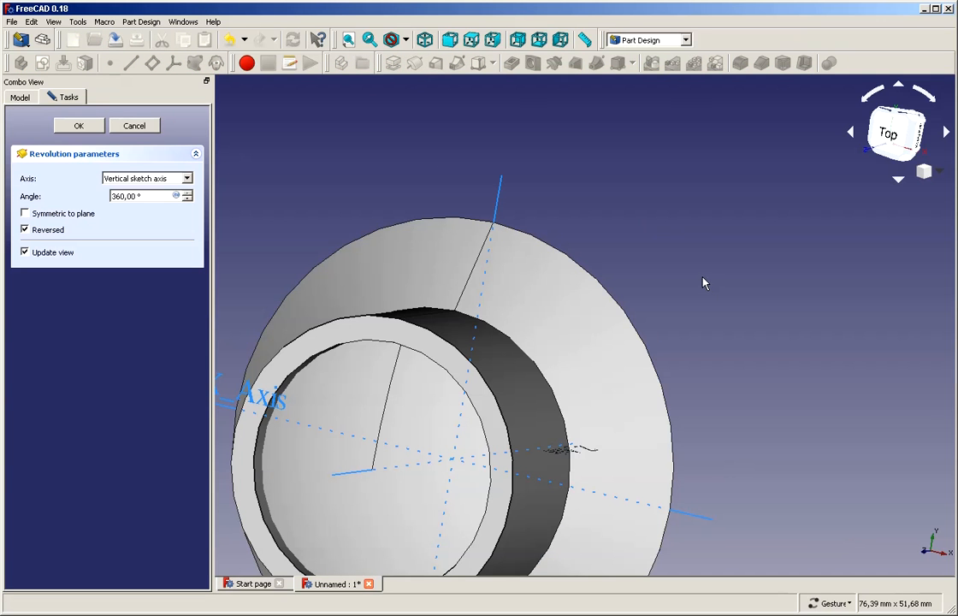
{"action": "scroll", "coordinate": [697, 280], "scroll_direction": "down", "scroll_amount": 4}
{"action": "scroll", "coordinate": [693, 281], "scroll_direction": "down", "scroll_amount": 1}
{"action": "left_click_drag", "start_coordinate": [629, 505], "coordinate": [766, 324]}
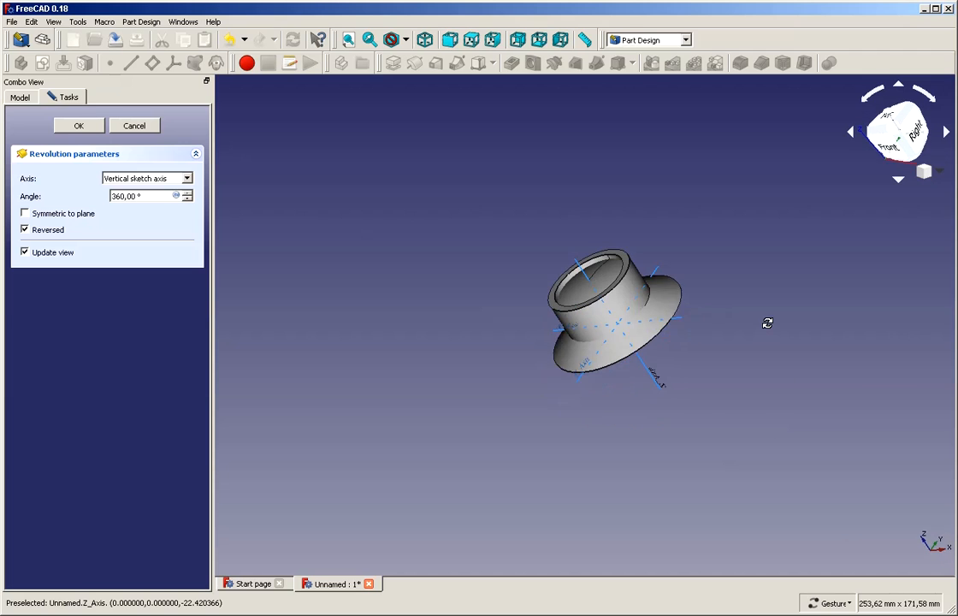
{"action": "left_click", "coordinate": [74, 127]}
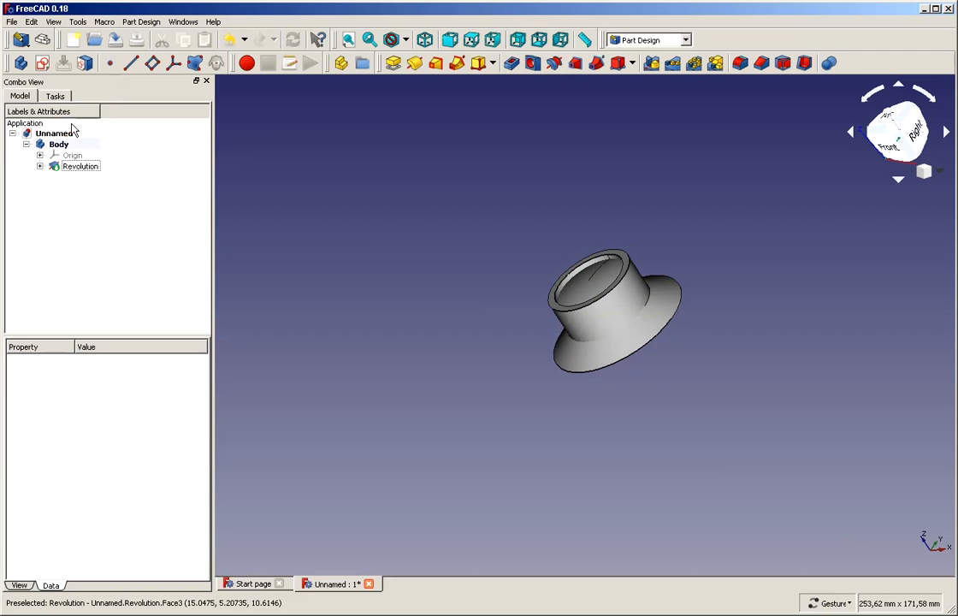
Save the document in the 3dModels folder under the name knob
{"action": "scroll", "coordinate": [436, 156], "scroll_direction": "up", "scroll_amount": 2}
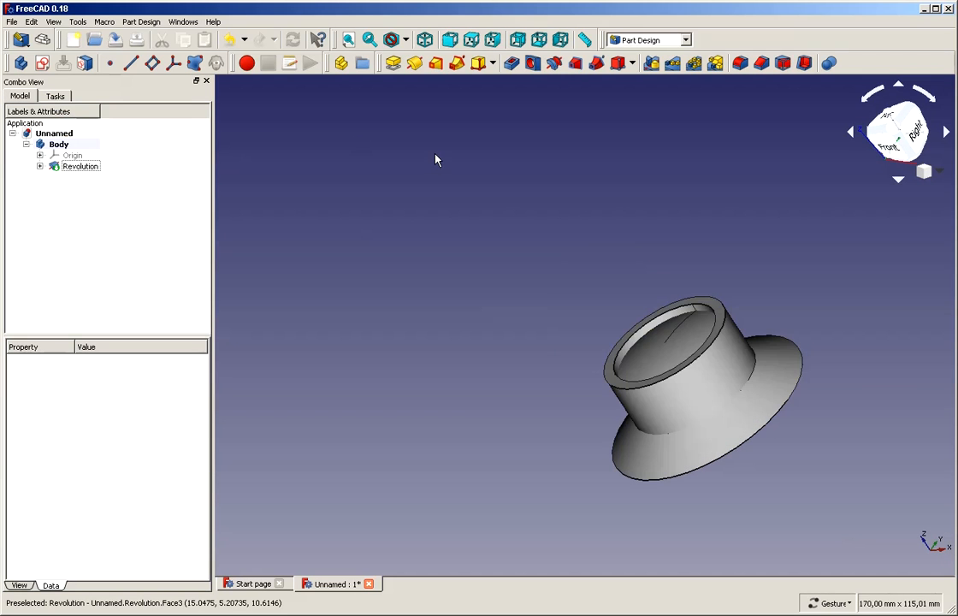
{"action": "left_click", "coordinate": [12, 22]}
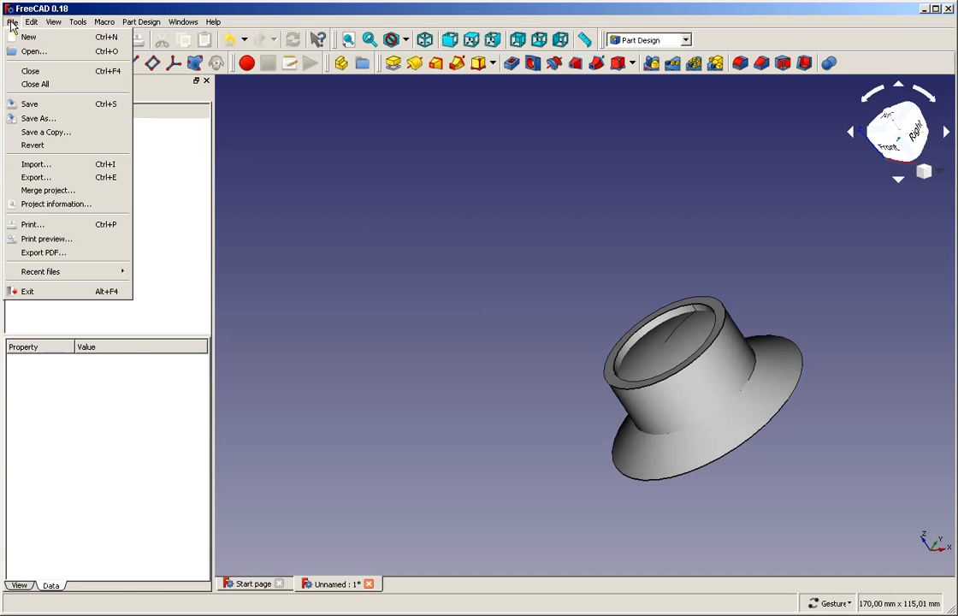
{"action": "left_click", "coordinate": [35, 116]}
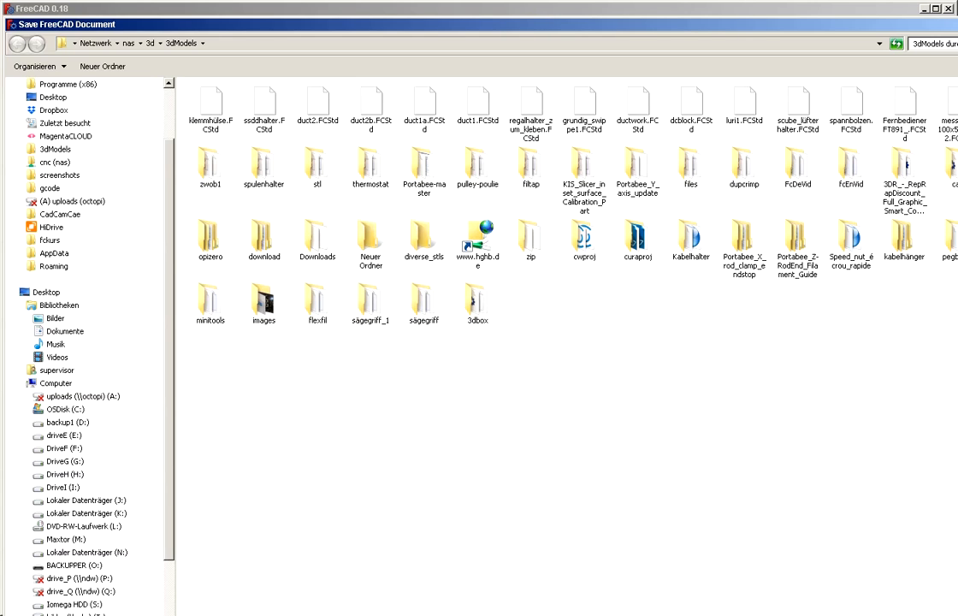
{"action": "key", "text": "Return"}
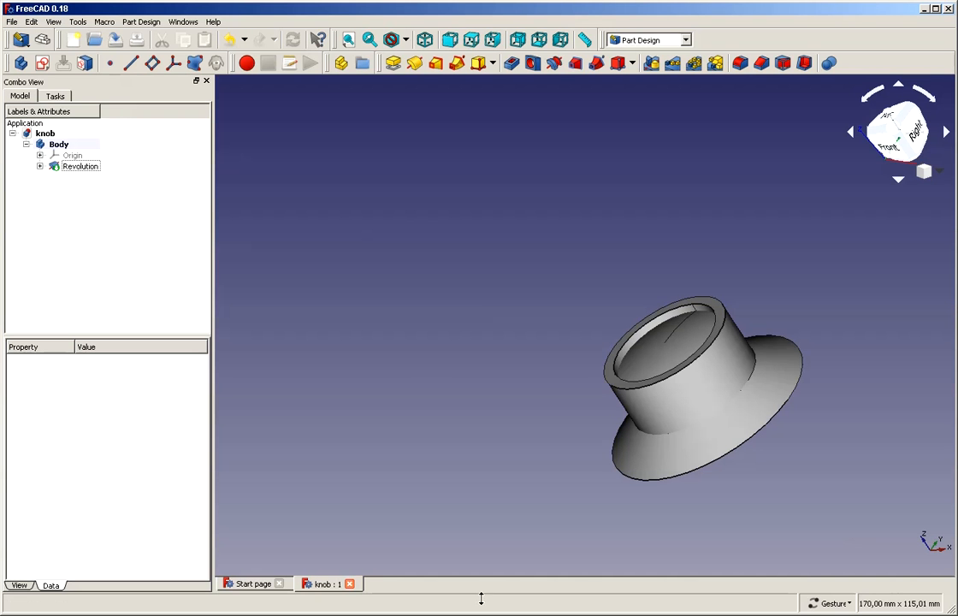
Create a new sketch on the XY base plane of the knob's body
{"action": "scroll", "coordinate": [419, 351], "scroll_direction": "up", "scroll_amount": 3}
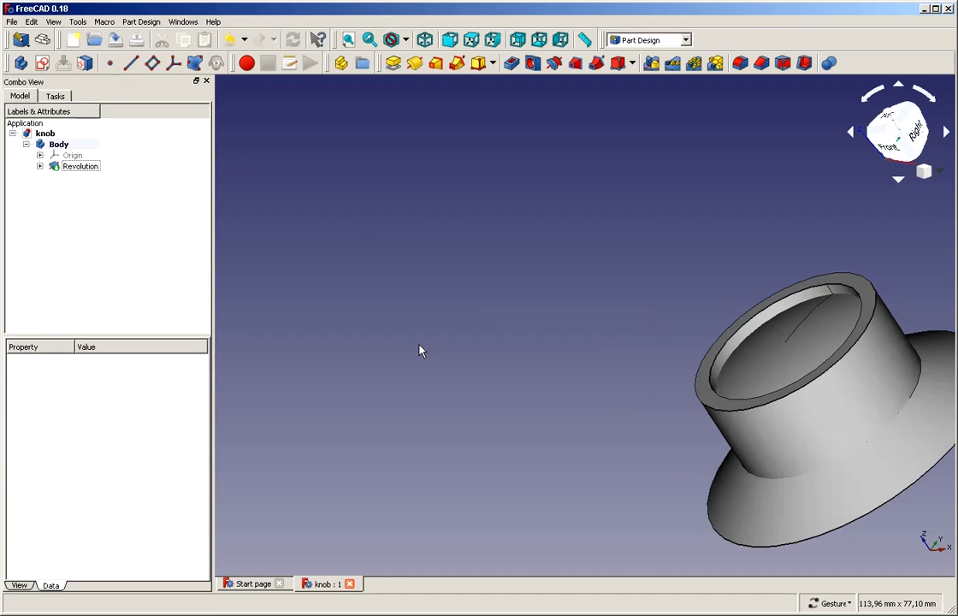
{"action": "scroll", "coordinate": [424, 349], "scroll_direction": "down", "scroll_amount": 5}
{"action": "scroll", "coordinate": [655, 447], "scroll_direction": "up", "scroll_amount": 1}
{"action": "scroll", "coordinate": [648, 456], "scroll_direction": "up", "scroll_amount": 2}
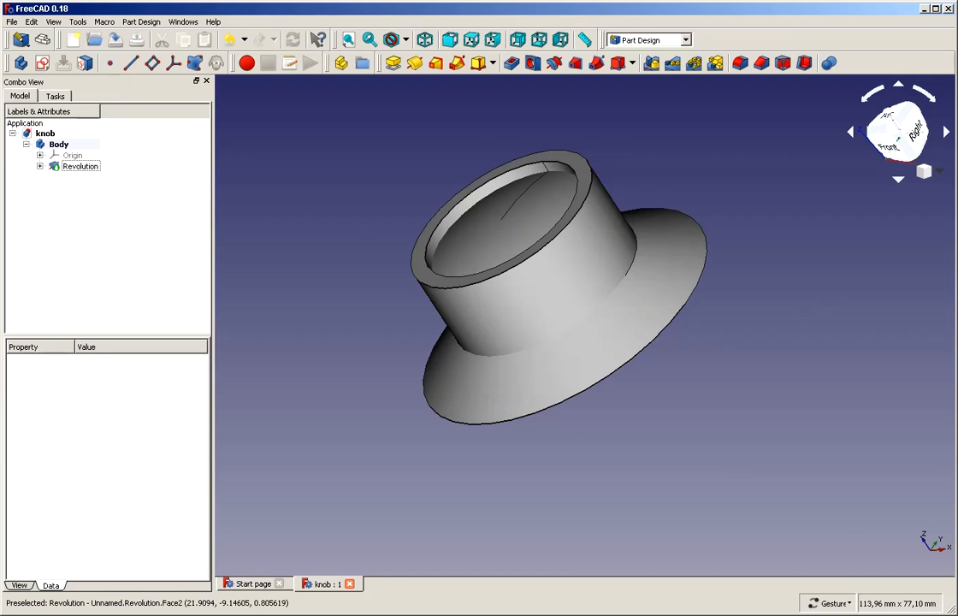
{"action": "left_click", "coordinate": [40, 166]}
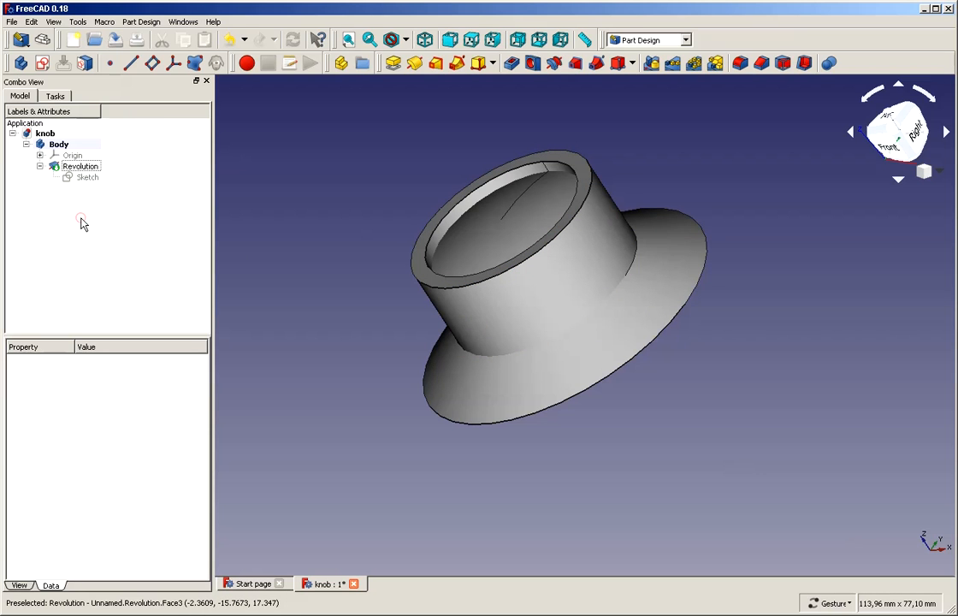
{"action": "left_click_drag", "start_coordinate": [397, 134], "coordinate": [480, 218]}
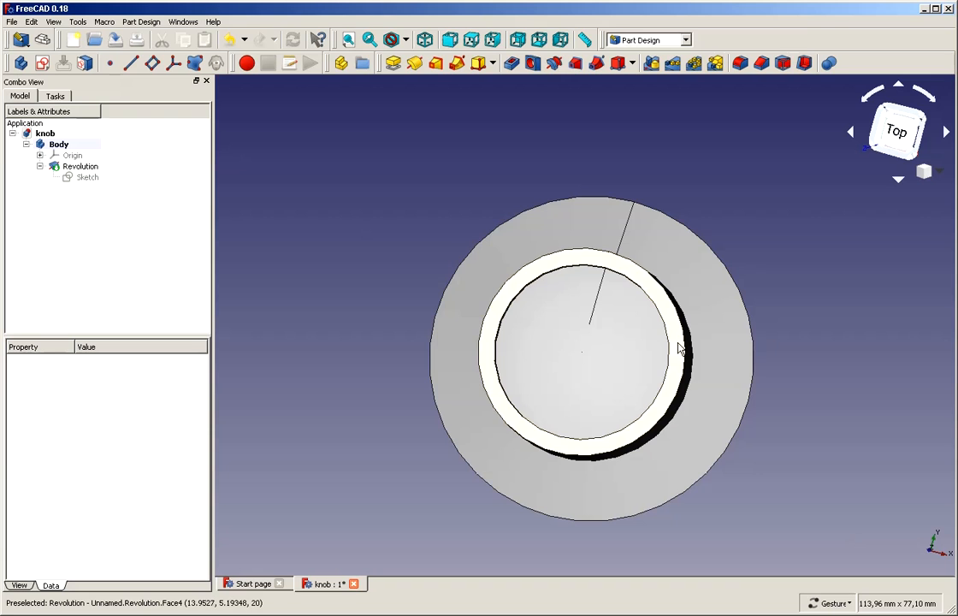
{"action": "scroll", "coordinate": [690, 364], "scroll_direction": "up", "scroll_amount": 3}
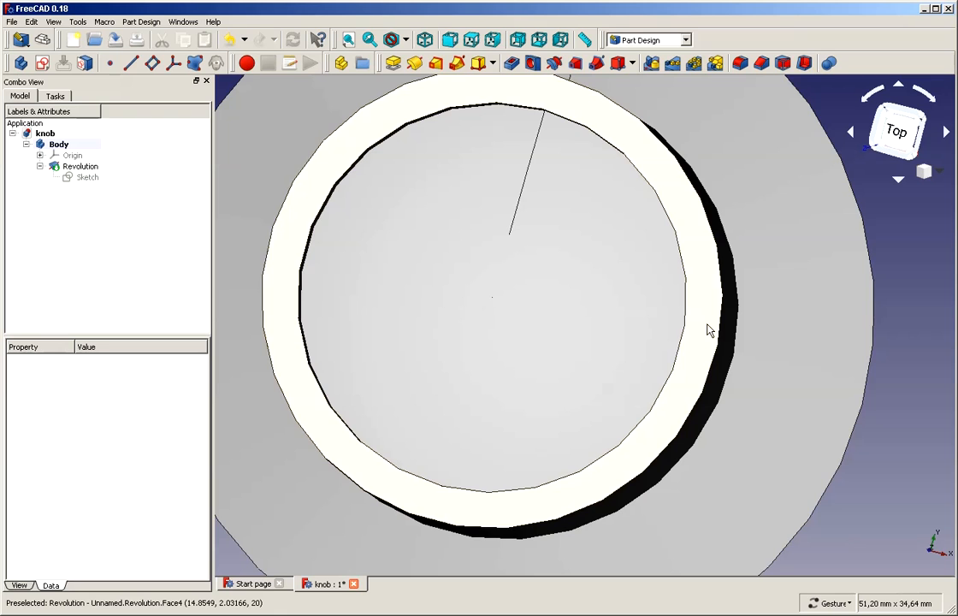
{"action": "scroll", "coordinate": [479, 281], "scroll_direction": "down", "scroll_amount": 2}
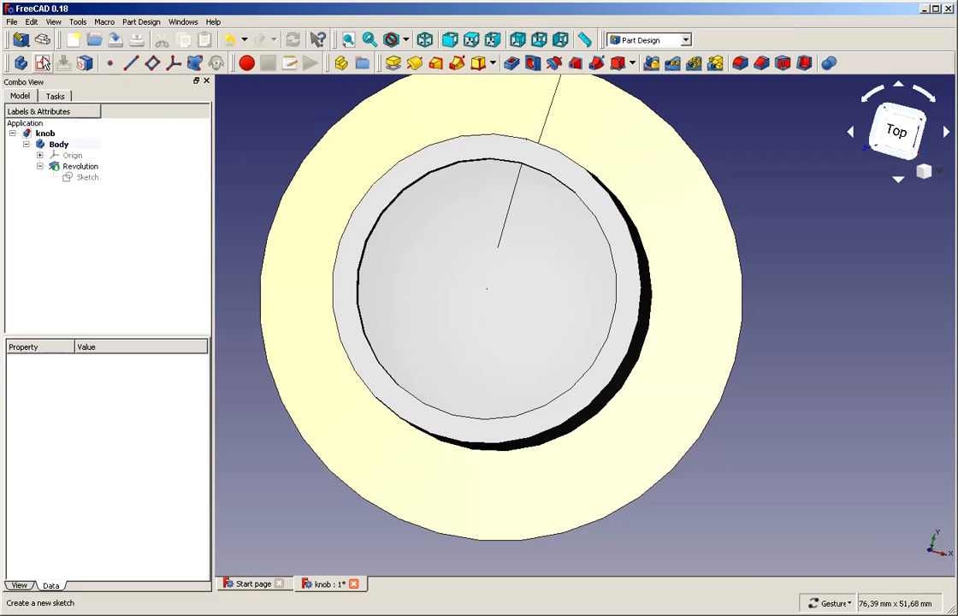
{"action": "left_click", "coordinate": [43, 62]}
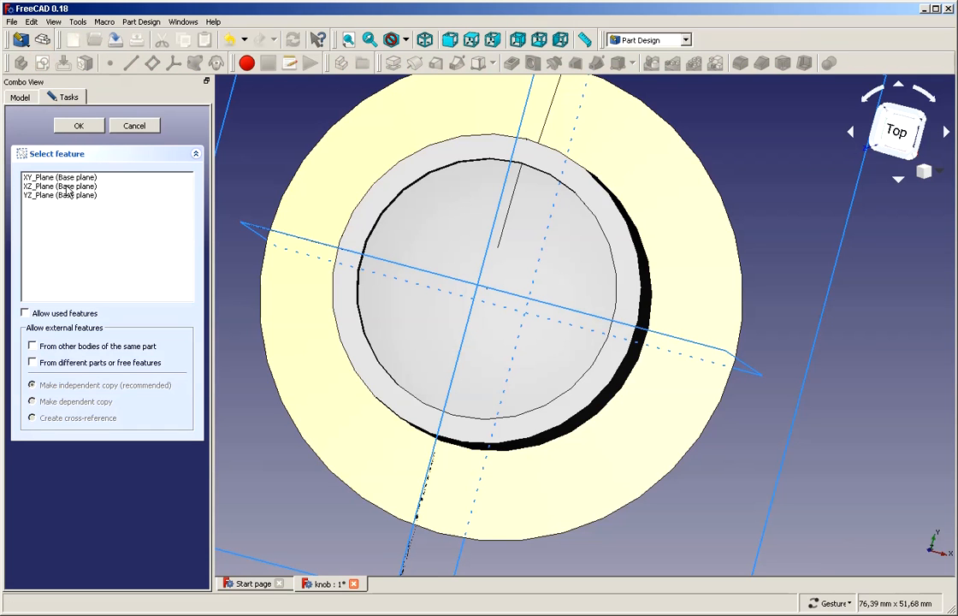
{"action": "left_click", "coordinate": [42, 178]}
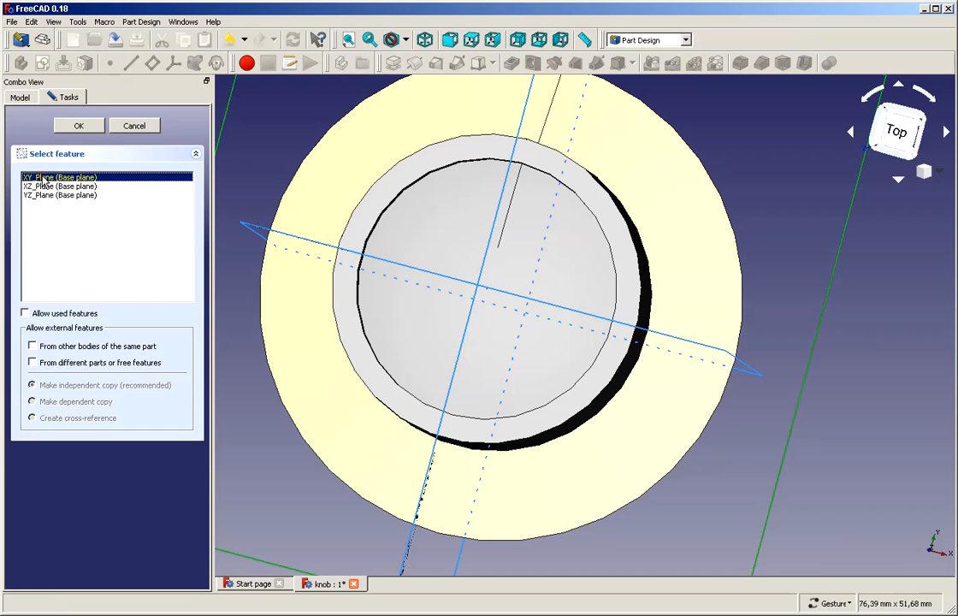
{"action": "left_click", "coordinate": [78, 126]}
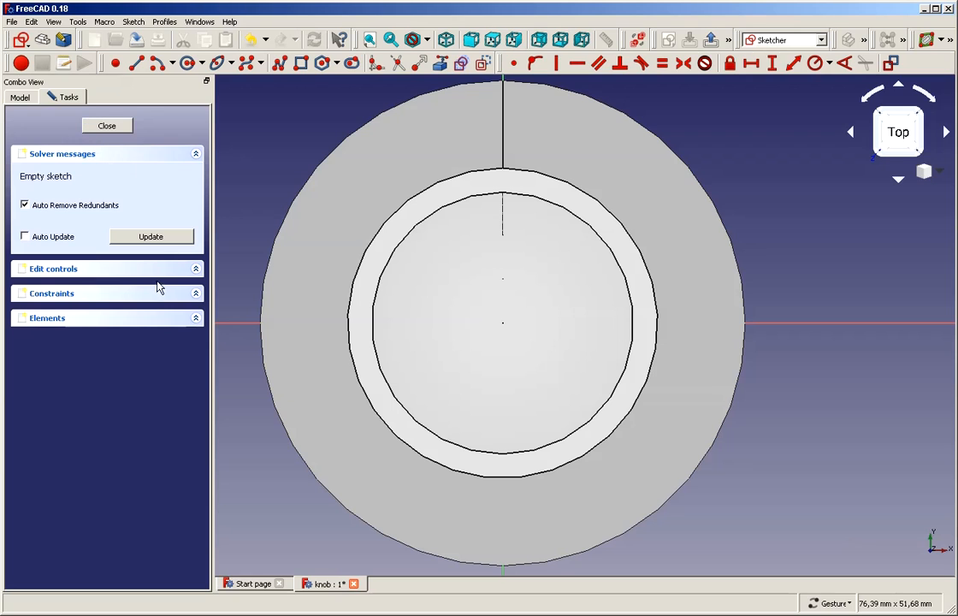
Hide the revolved solid and show the profile sketch it was made from
{"action": "left_click", "coordinate": [10, 100]}
{"action": "left_click", "coordinate": [81, 168]}
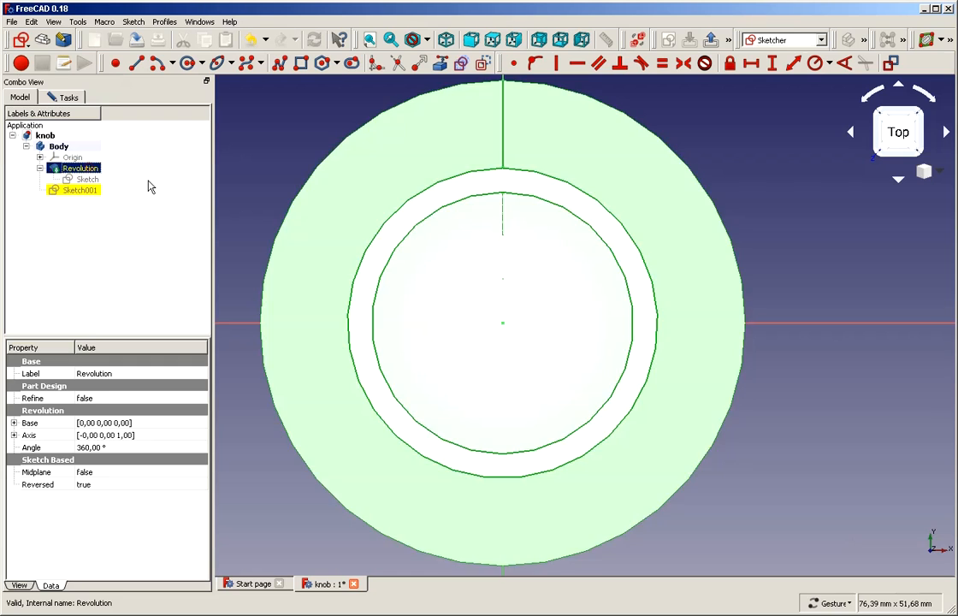
{"action": "key", "text": "space"}
{"action": "left_click", "coordinate": [89, 181]}
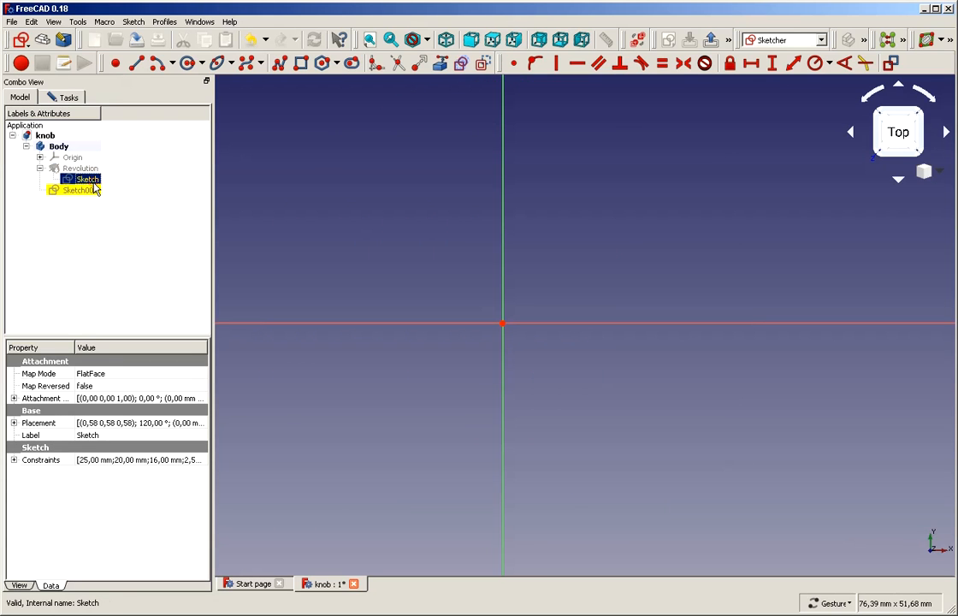
{"action": "key", "text": "space"}
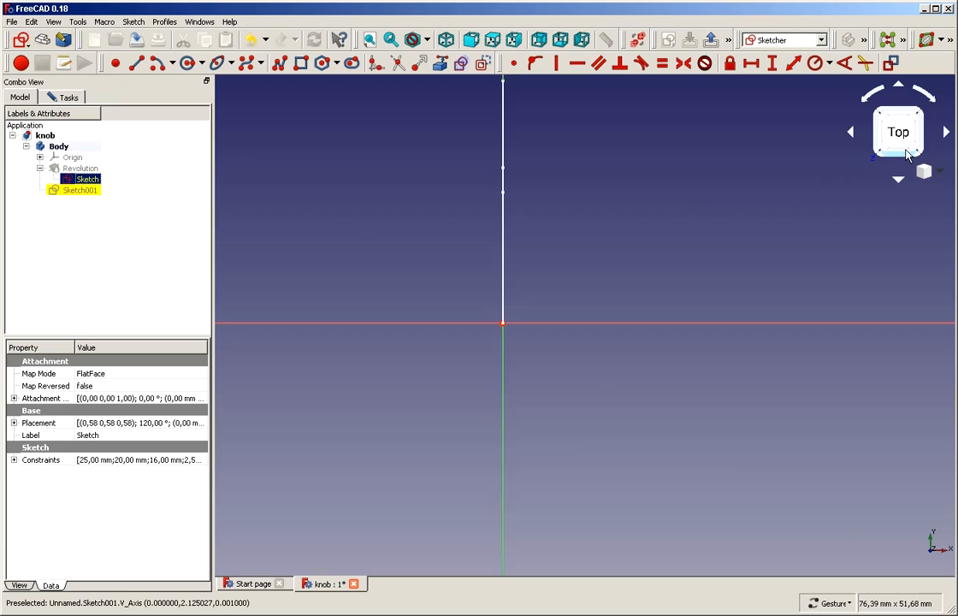
Link the profile corner between the sloped flange and the cylindrical wall into the new sketch as external geometry
{"action": "left_click", "coordinate": [944, 138]}
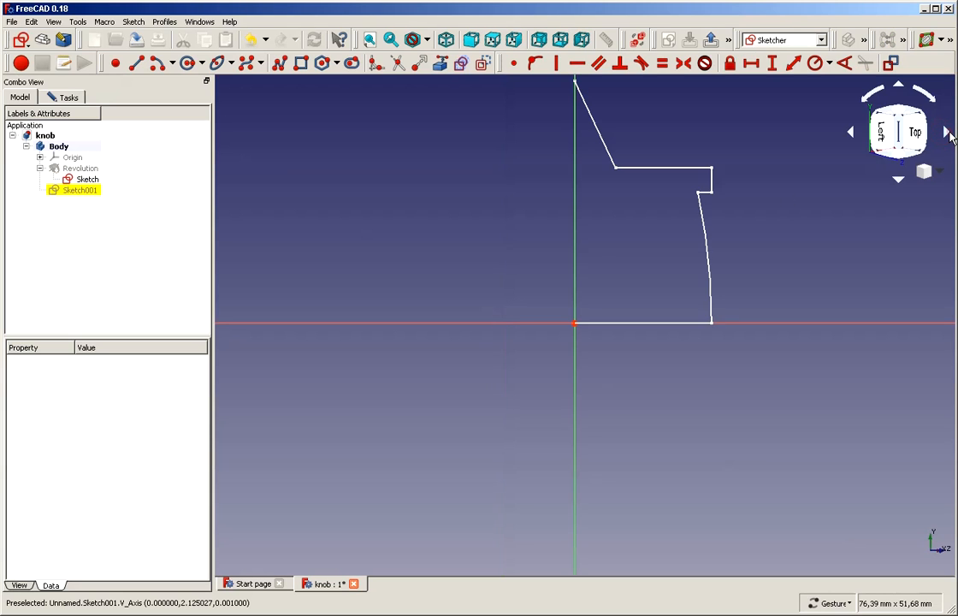
{"action": "scroll", "coordinate": [783, 156], "scroll_direction": "down", "scroll_amount": 2}
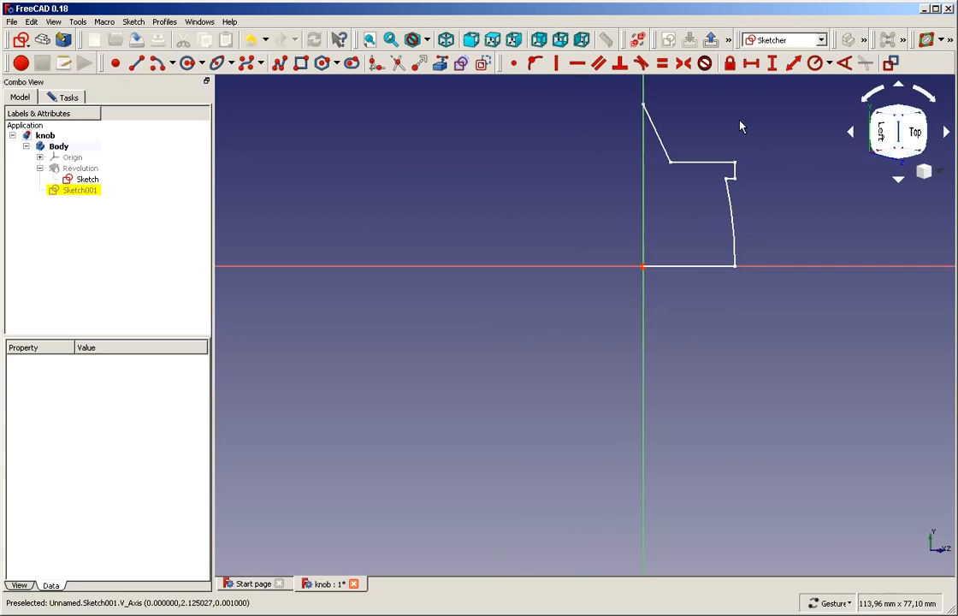
{"action": "scroll", "coordinate": [741, 127], "scroll_direction": "up", "scroll_amount": 4}
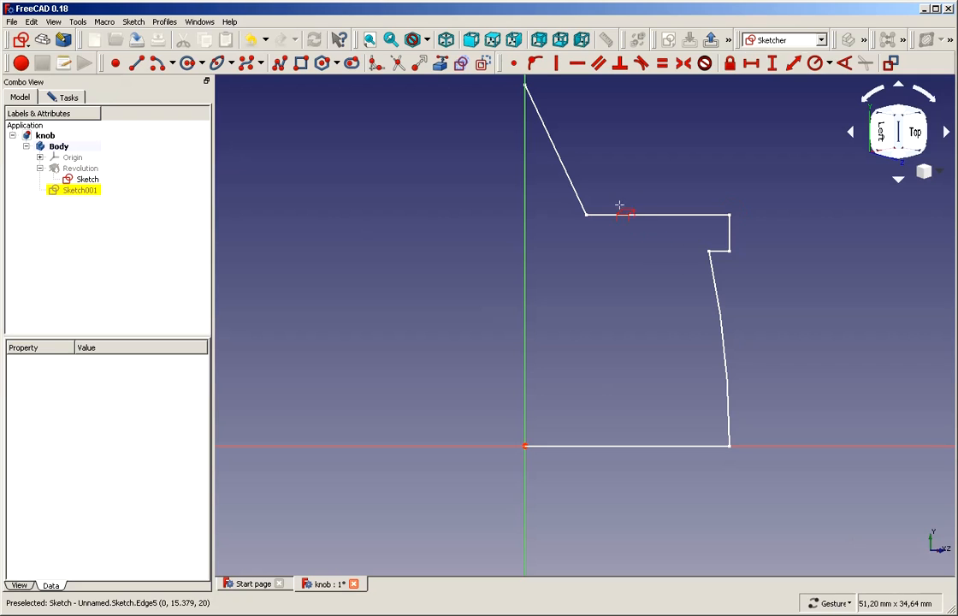
{"action": "left_click", "coordinate": [585, 215]}
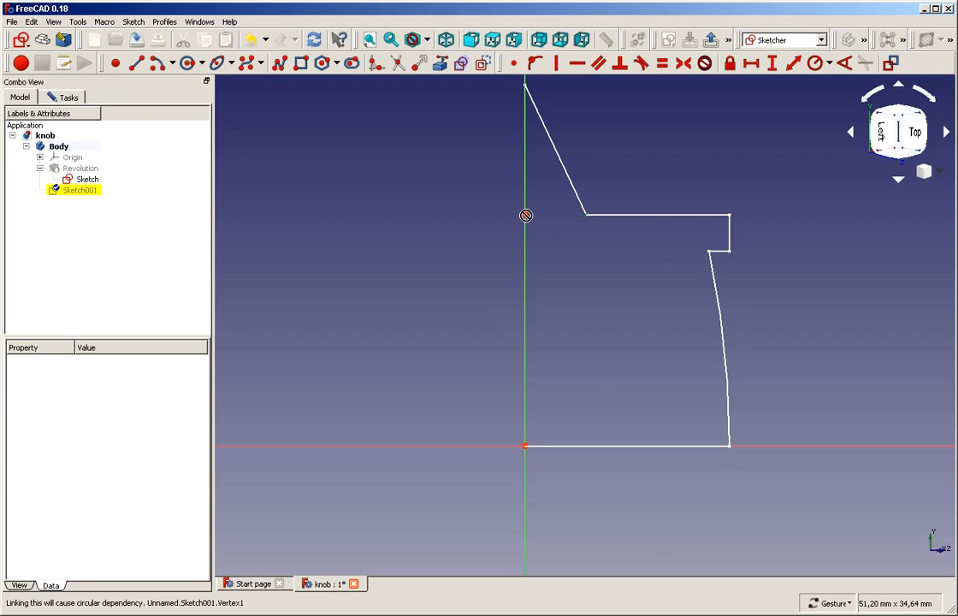
{"action": "right_click", "coordinate": [495, 222]}
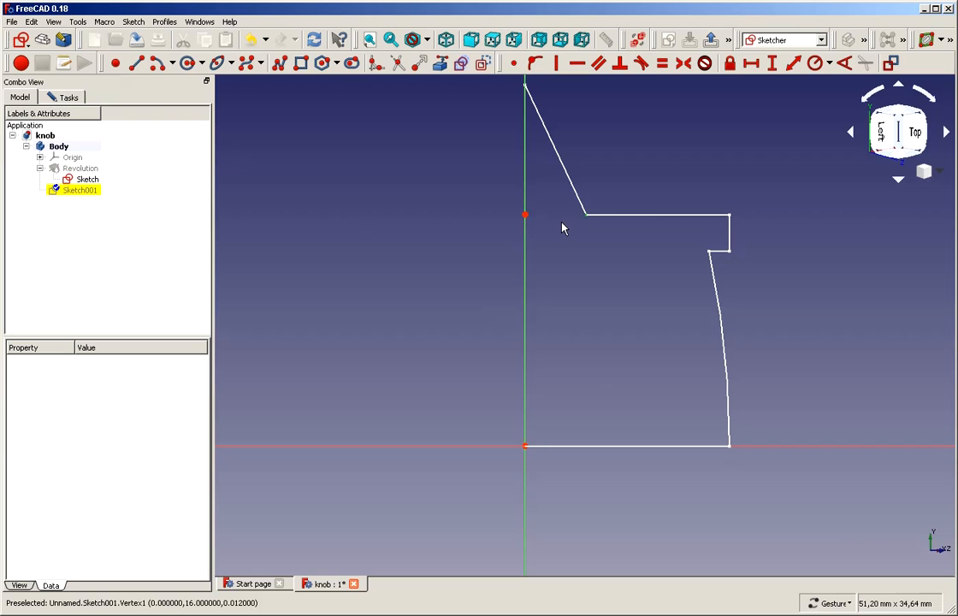
Hide the profile sketch so that only the new sketch's geometry and the linked point are displayed
{"action": "scroll", "coordinate": [564, 227], "scroll_direction": "down", "scroll_amount": 2}
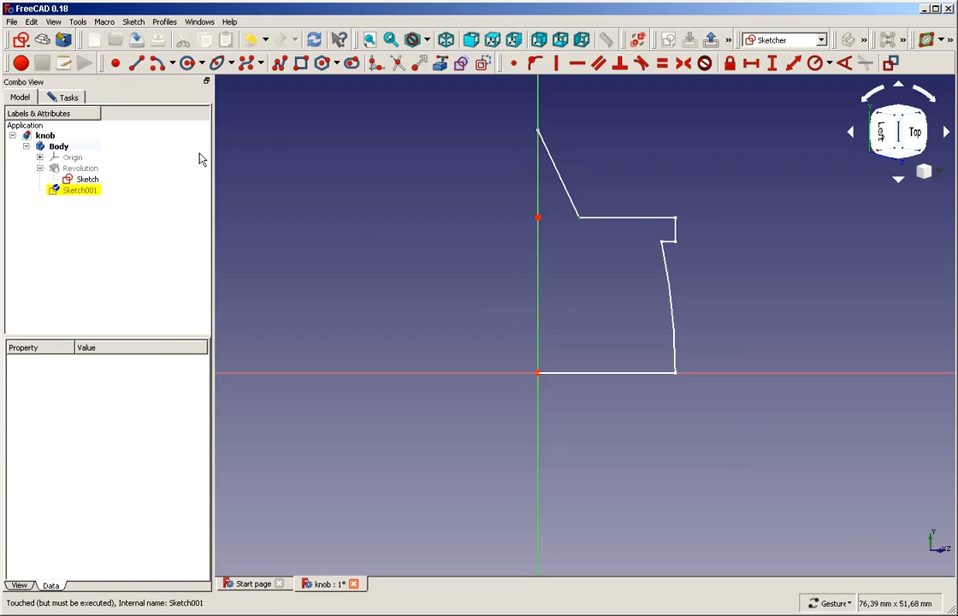
{"action": "left_click", "coordinate": [84, 180]}
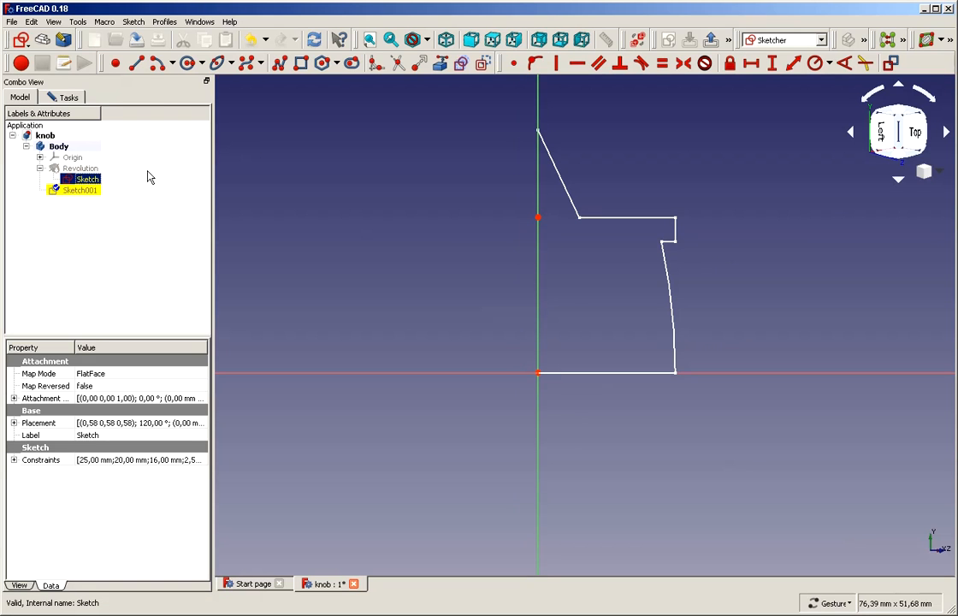
{"action": "key", "text": "space"}
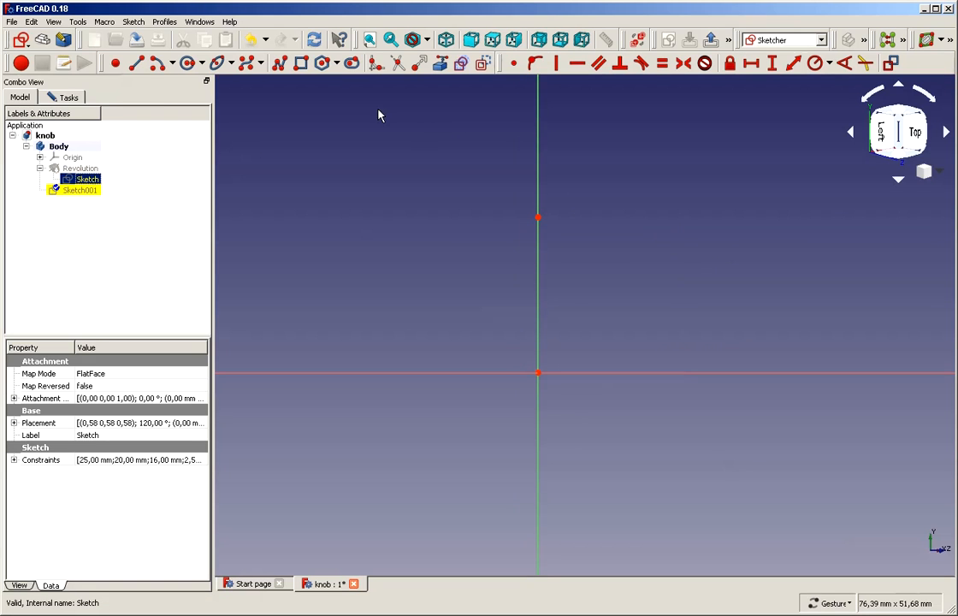
Draw two construction lines crossing near the origin in an X shape, from above the linked point to below the horizontal axis
{"action": "left_click", "coordinate": [138, 64]}
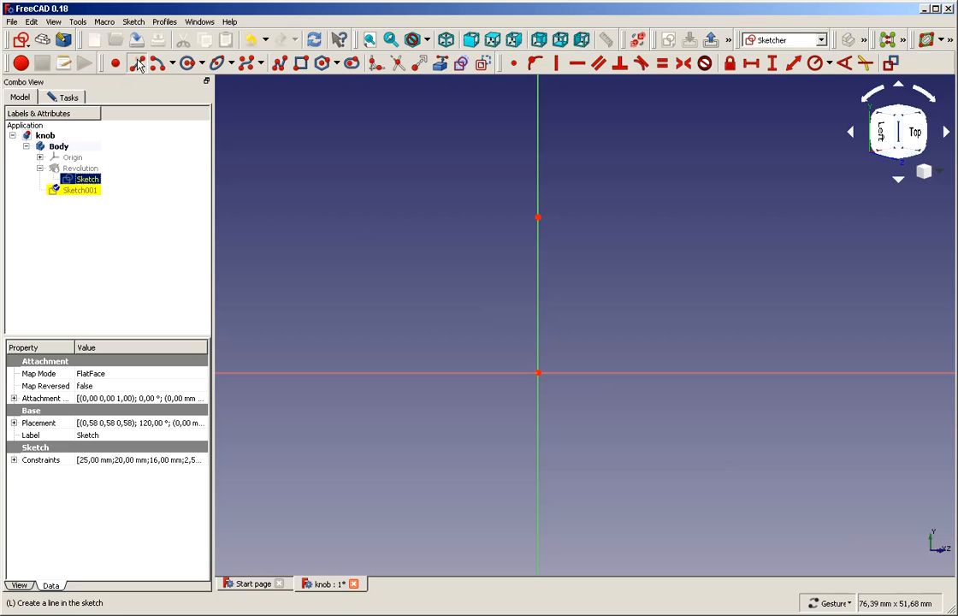
{"action": "left_click", "coordinate": [430, 159]}
{"action": "left_click", "coordinate": [559, 457]}
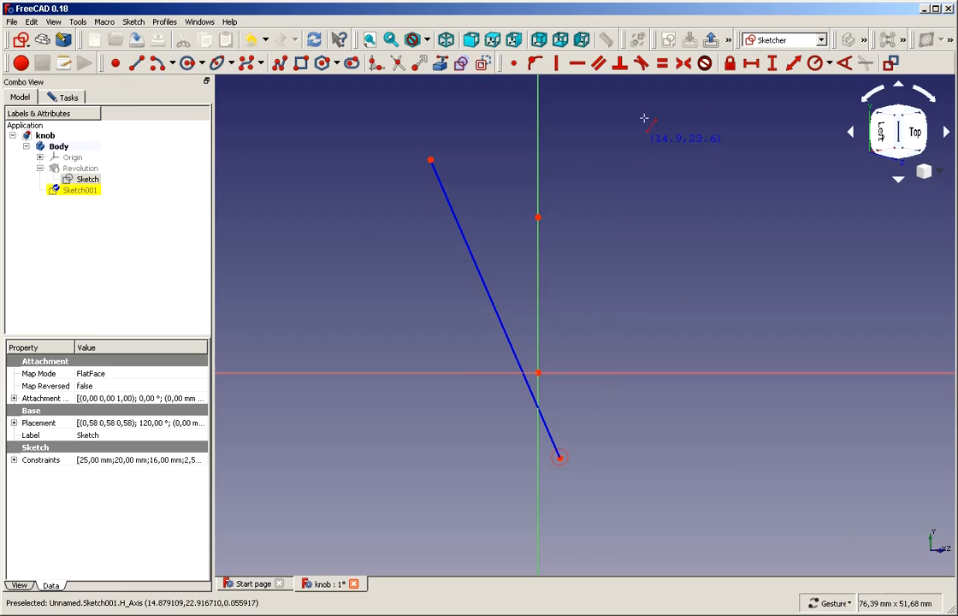
{"action": "left_click", "coordinate": [660, 153]}
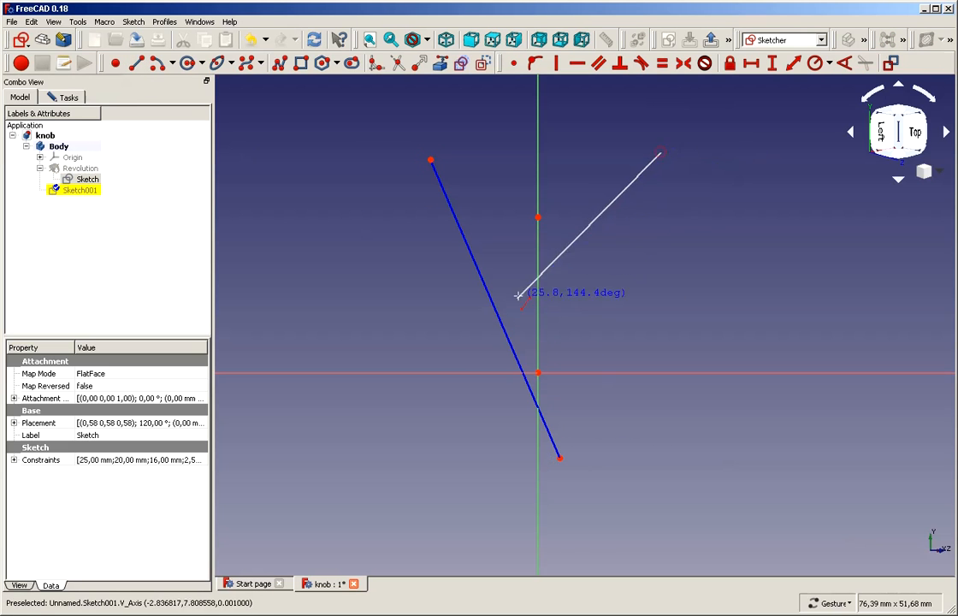
{"action": "left_click", "coordinate": [485, 448]}
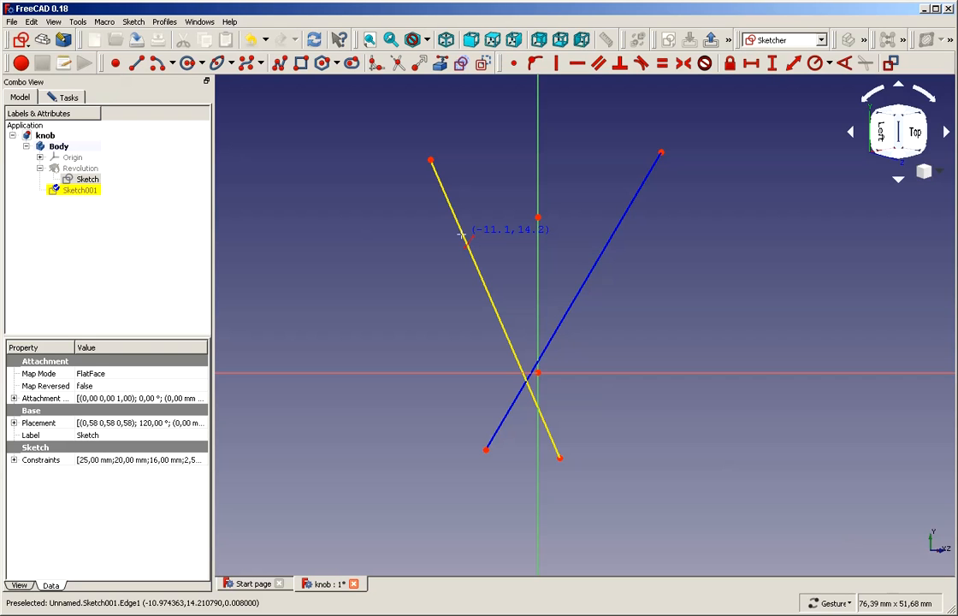
Make the lower endpoints of both slanted construction lines coincident with the sketch origin
{"action": "left_click", "coordinate": [486, 450]}
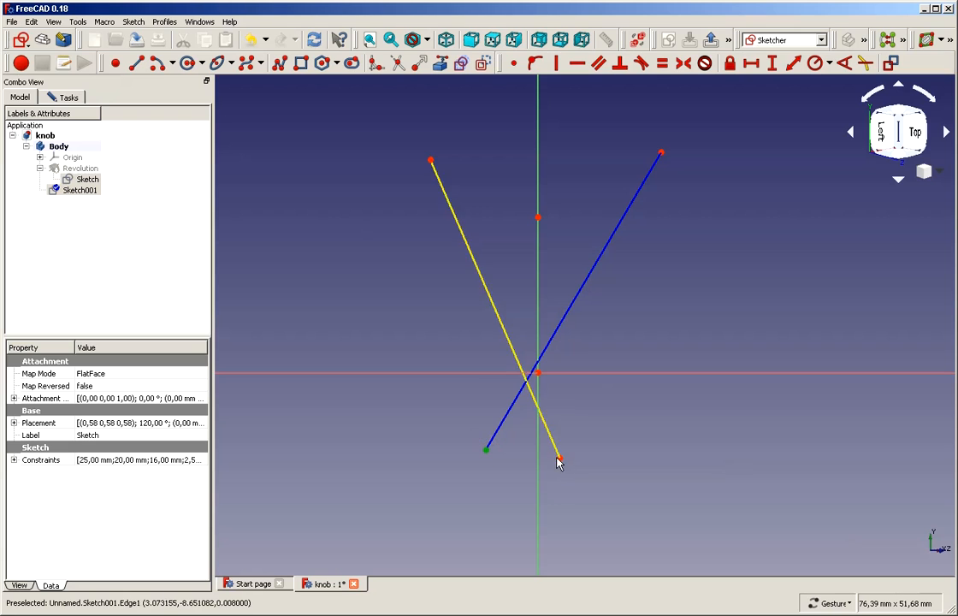
{"action": "left_click_drag", "start_coordinate": [560, 456], "coordinate": [563, 451]}
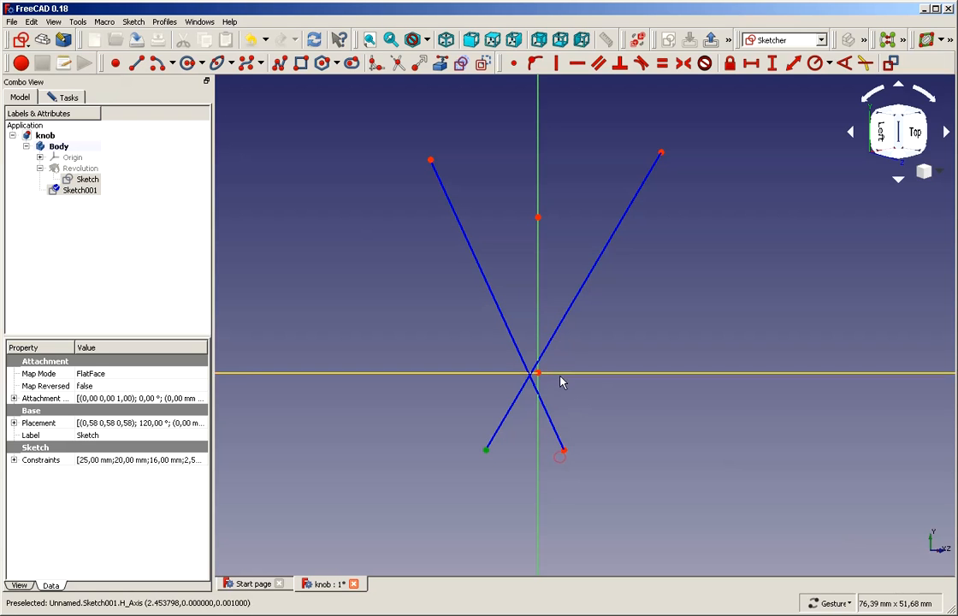
{"action": "left_click", "coordinate": [539, 376]}
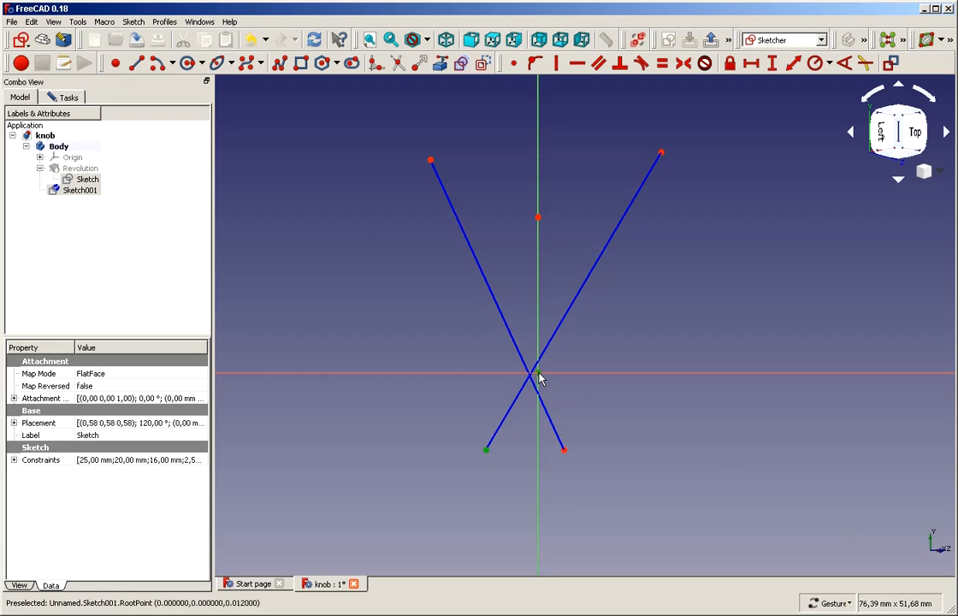
{"action": "left_click", "coordinate": [565, 452]}
{"action": "key", "text": "c"}
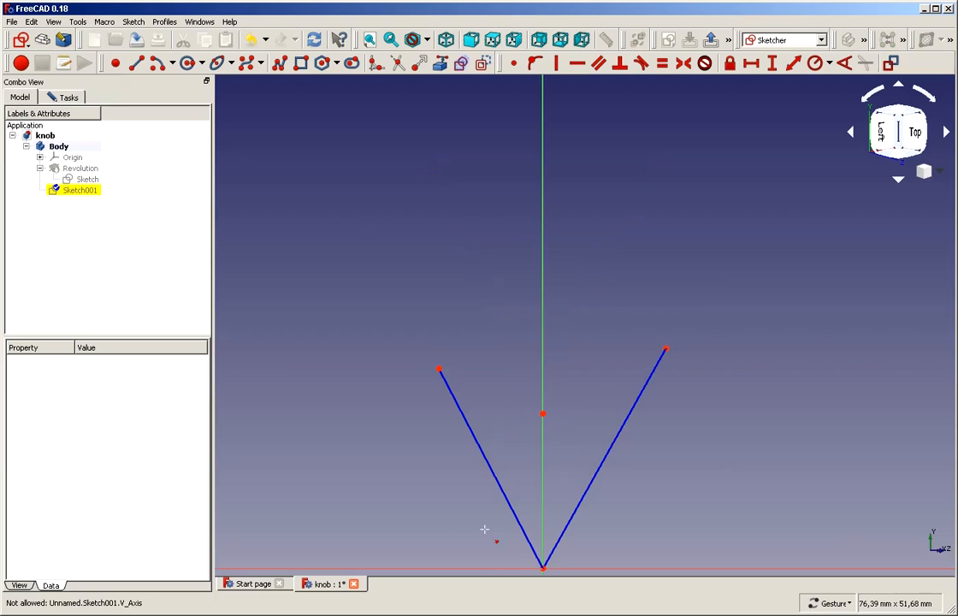
{"action": "scroll", "coordinate": [496, 524], "scroll_direction": "up", "scroll_amount": 2}
{"action": "right_click", "coordinate": [507, 401]}
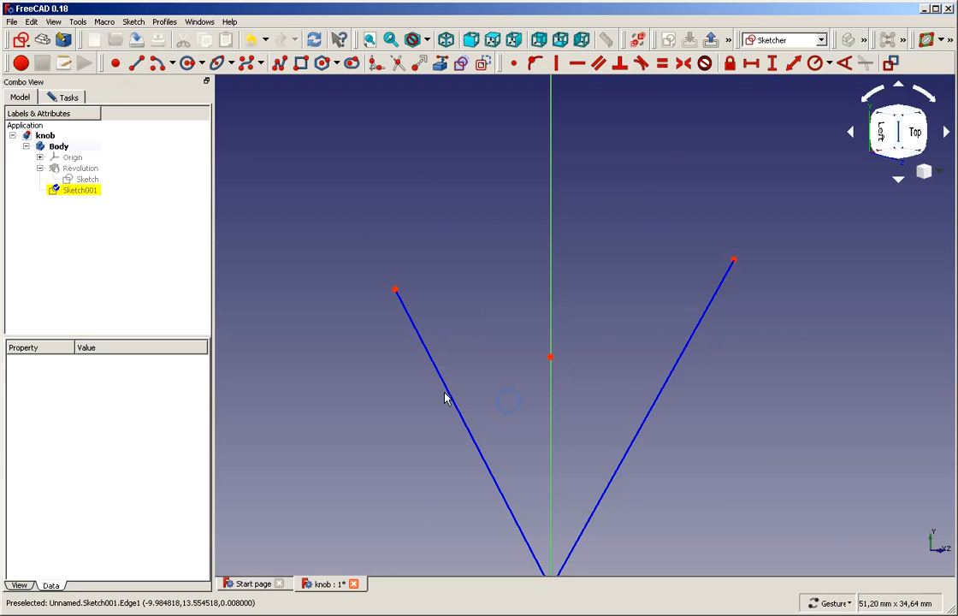
Constrain the angle between the two construction lines to 360 / 24, giving 15°
{"action": "left_click", "coordinate": [450, 394]}
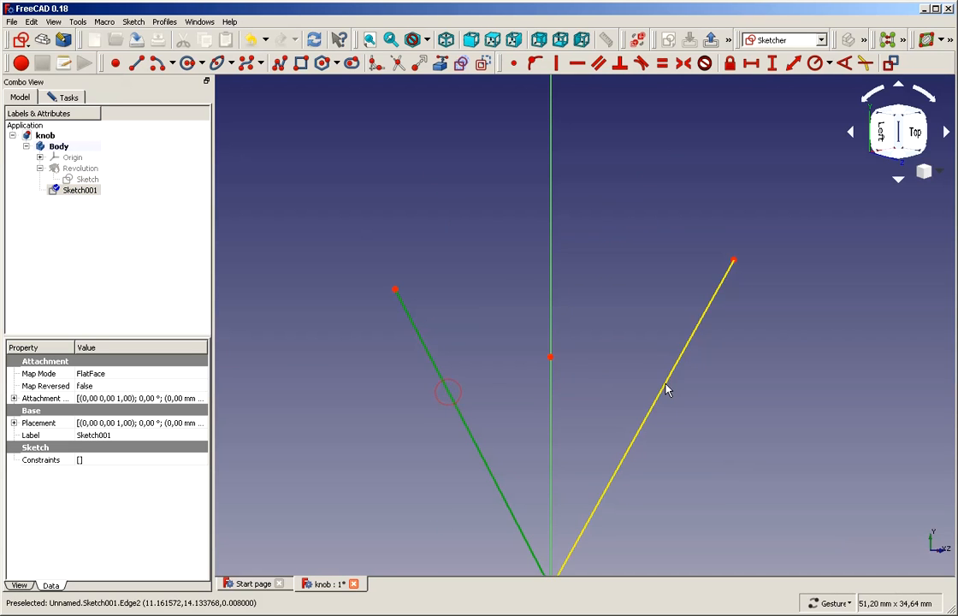
{"action": "left_click", "coordinate": [664, 387]}
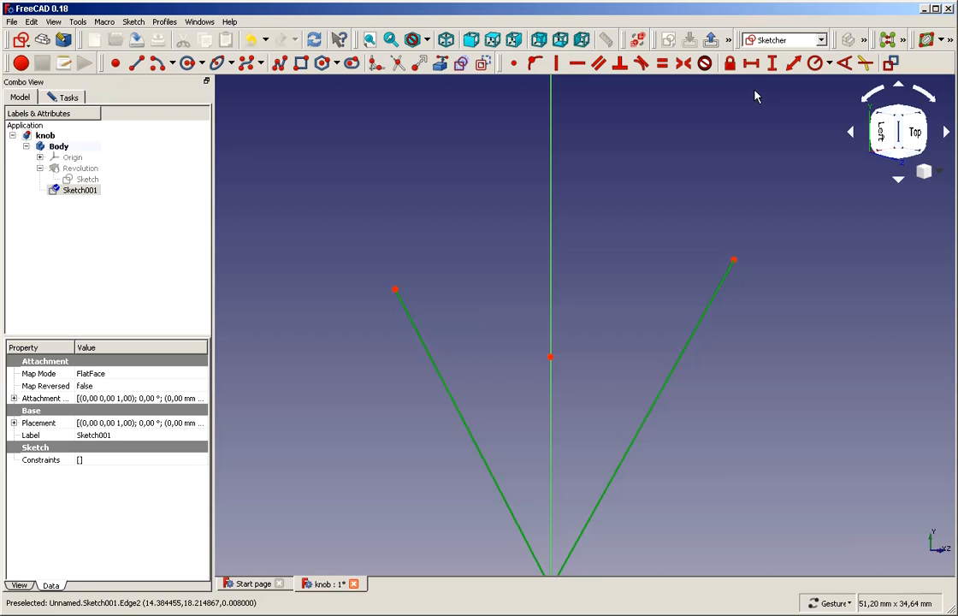
{"action": "left_click", "coordinate": [844, 63]}
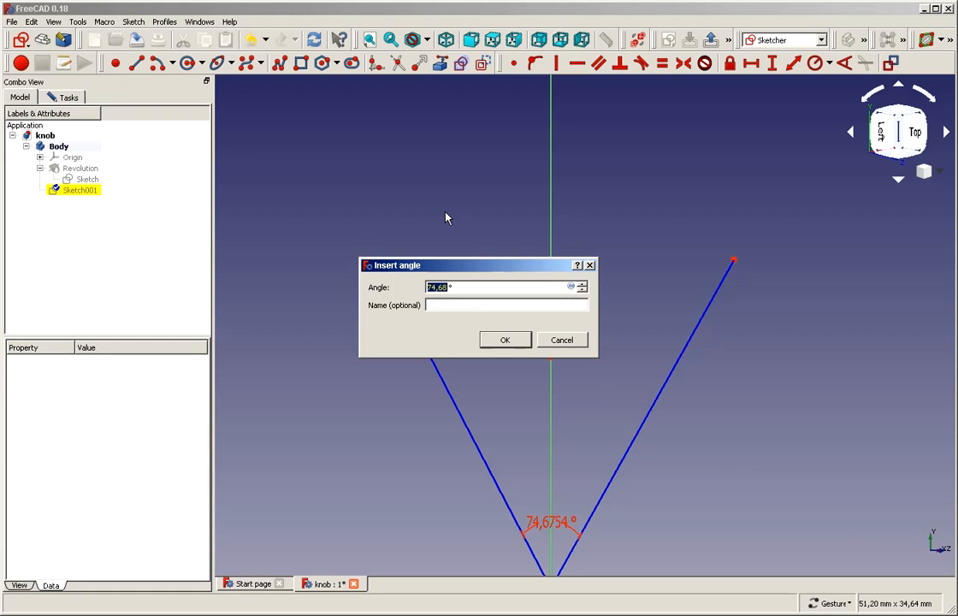
{"action": "type", "text": "360 / 24"}
{"action": "left_click", "coordinate": [501, 339]}
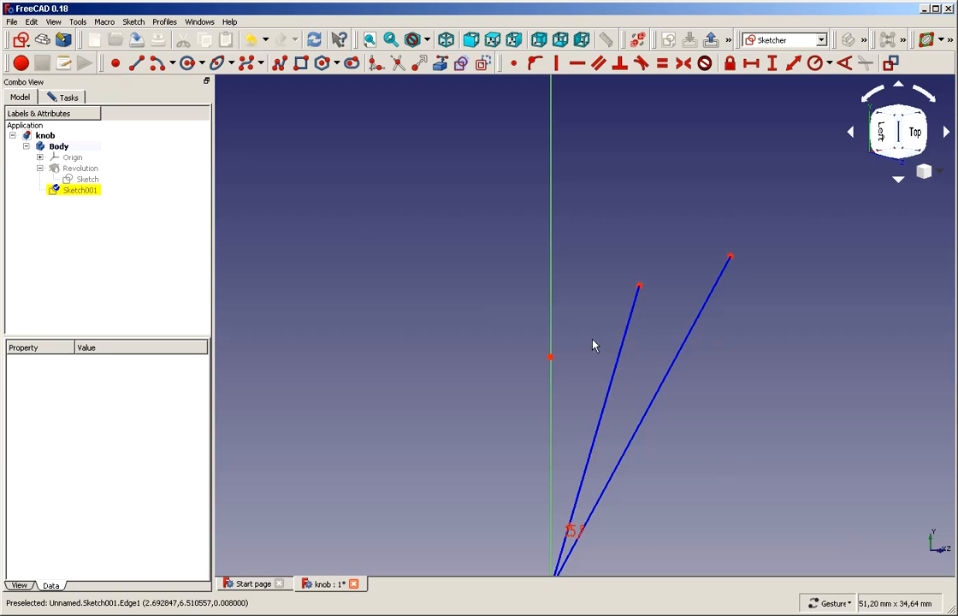
Reposition the two lines so they straddle the vertical axis at similar lengths, with the 15° dimension placed above their upper ends
{"action": "left_click_drag", "start_coordinate": [641, 288], "coordinate": [514, 268]}
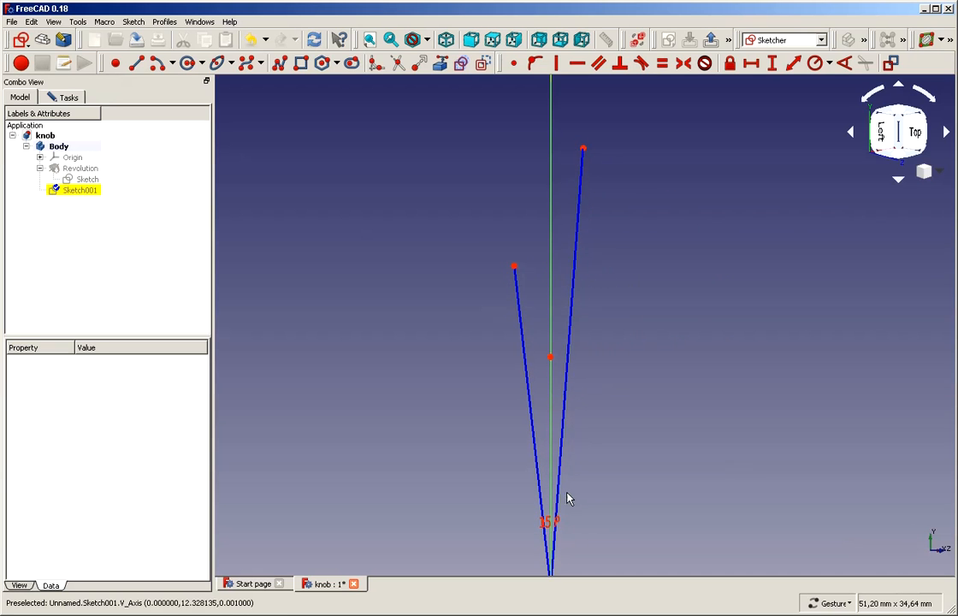
{"action": "mouse_move", "coordinate": [543, 518]}
{"action": "left_mouse_down"}
{"action": "mouse_move", "coordinate": [485, 483]}
{"action": "mouse_move", "coordinate": [541, 466]}
{"action": "left_mouse_up"}
{"action": "left_click", "coordinate": [546, 523]}
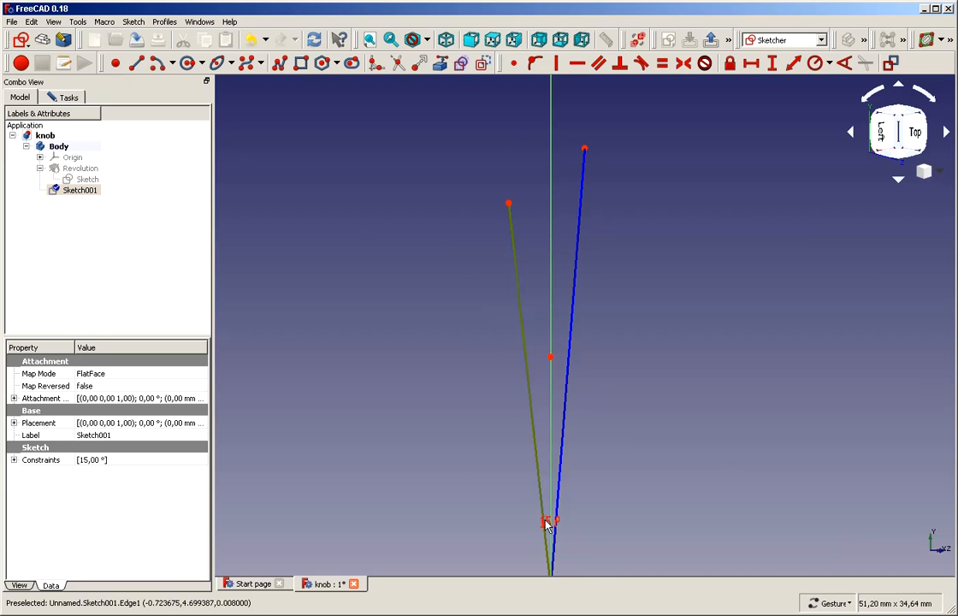
{"action": "left_click_drag", "start_coordinate": [548, 519], "coordinate": [622, 357]}
{"action": "left_click_drag", "start_coordinate": [630, 266], "coordinate": [637, 125]}
{"action": "left_click", "coordinate": [636, 118]}
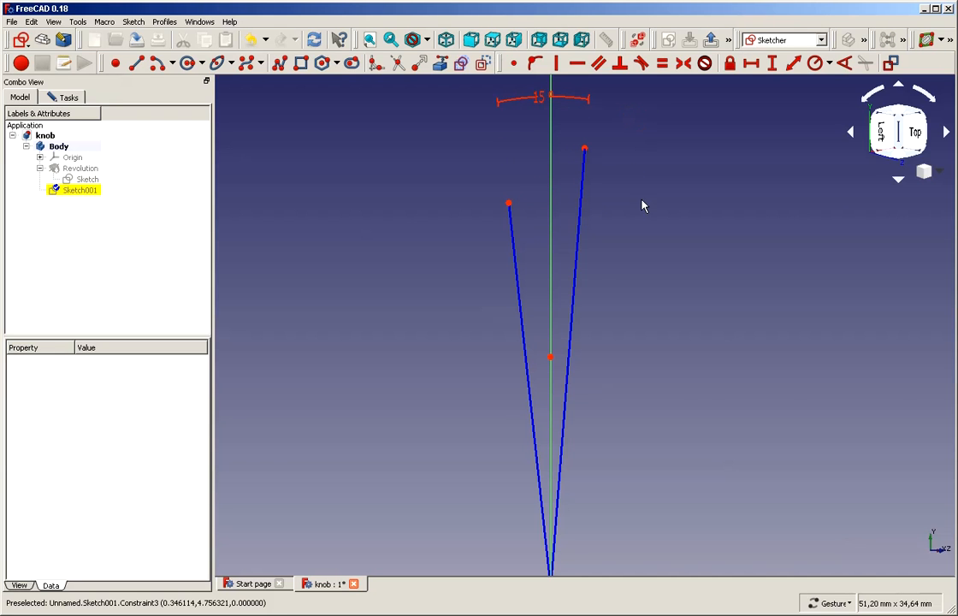
{"action": "left_click_drag", "start_coordinate": [585, 150], "coordinate": [593, 197]}
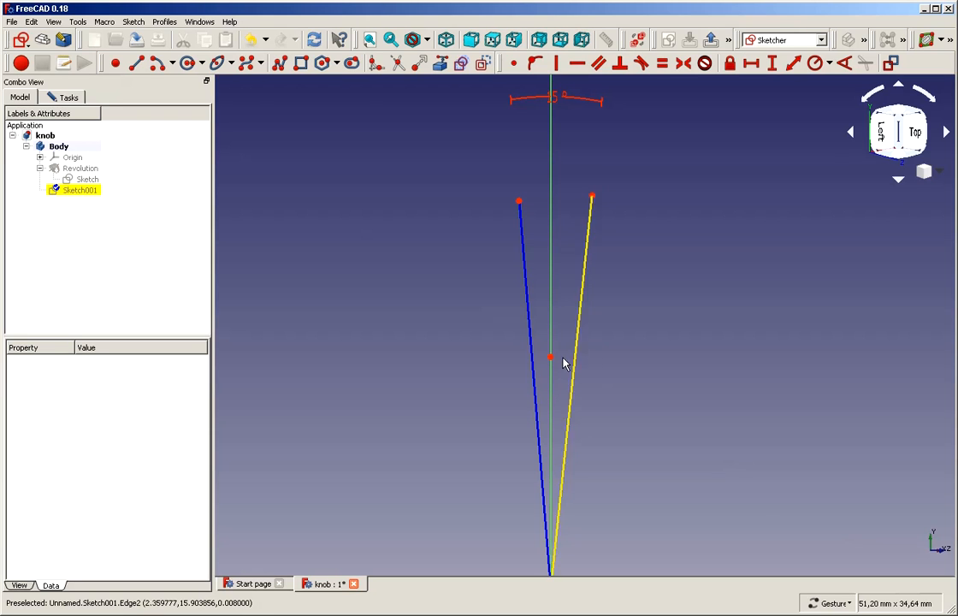
Draw a construction line across both slanted lines near the linked point and constrain it horizontal
{"action": "key", "text": "g"}
{"action": "key", "text": "l"}
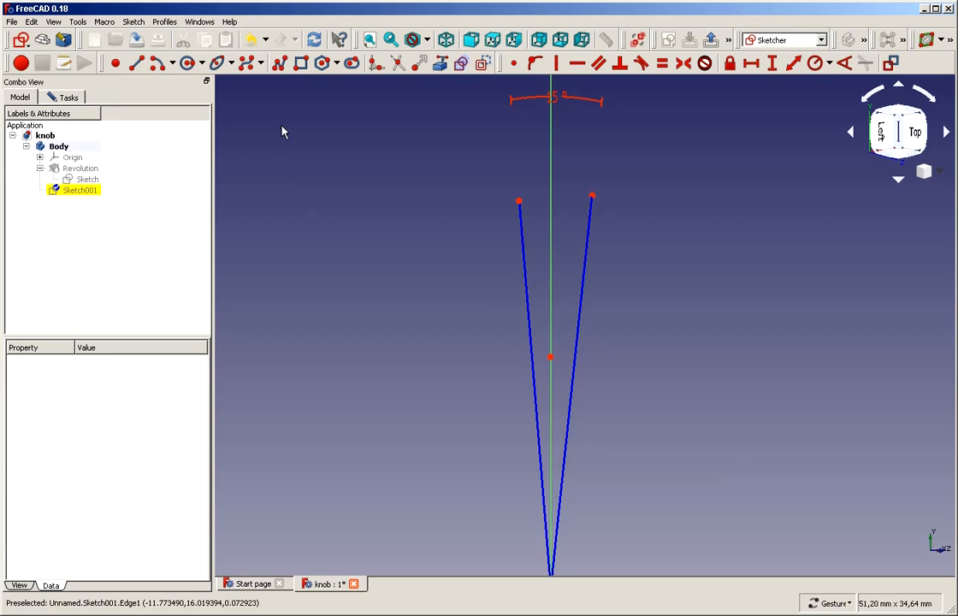
{"action": "left_click", "coordinate": [134, 65]}
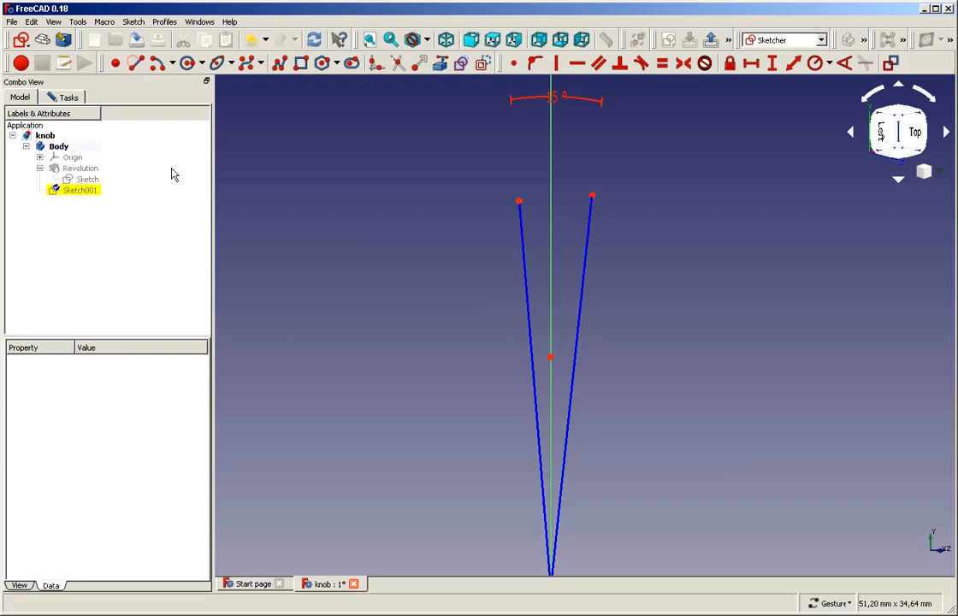
{"action": "left_click", "coordinate": [455, 348]}
{"action": "left_click", "coordinate": [694, 358]}
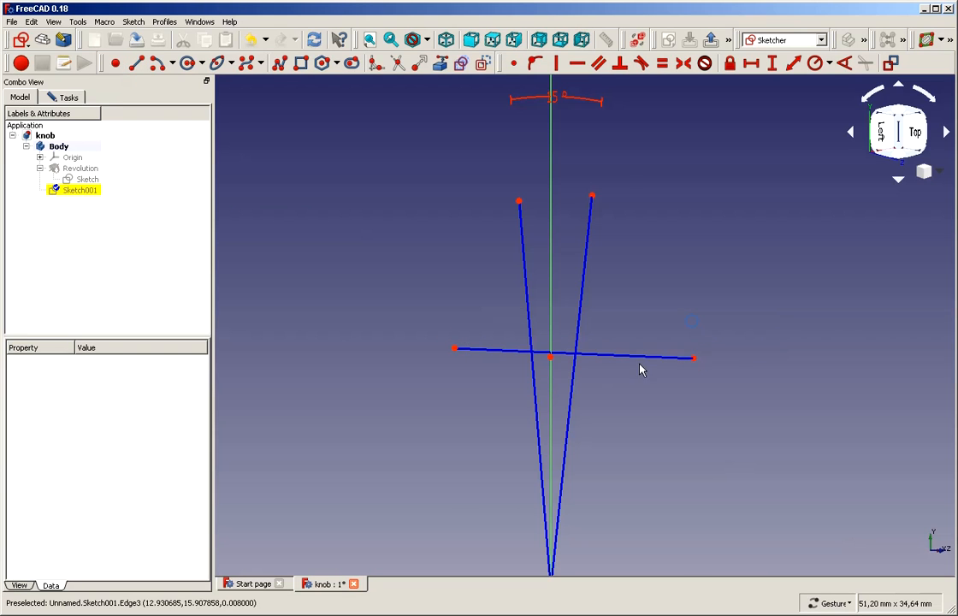
{"action": "left_click", "coordinate": [577, 62]}
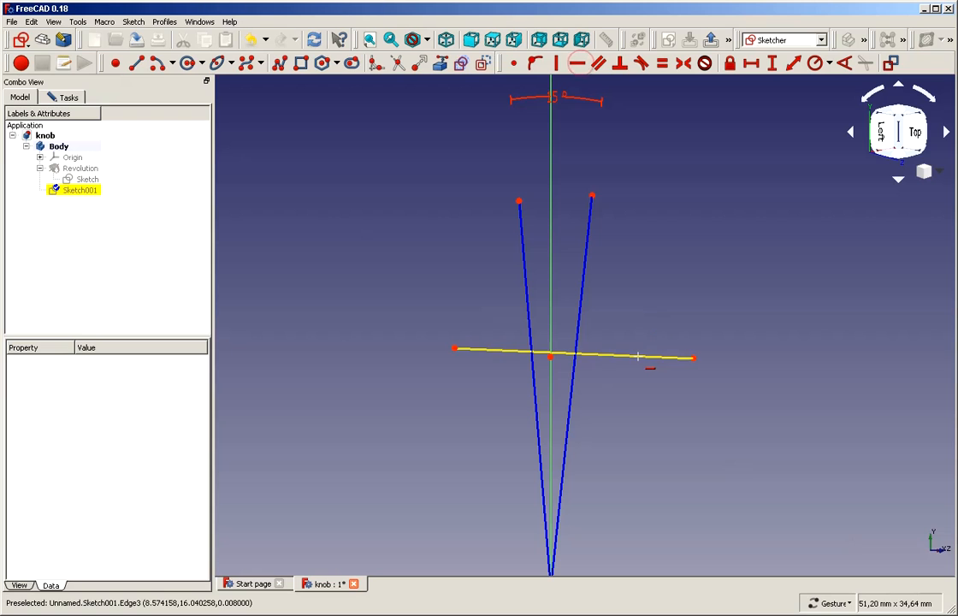
{"action": "left_click", "coordinate": [638, 355]}
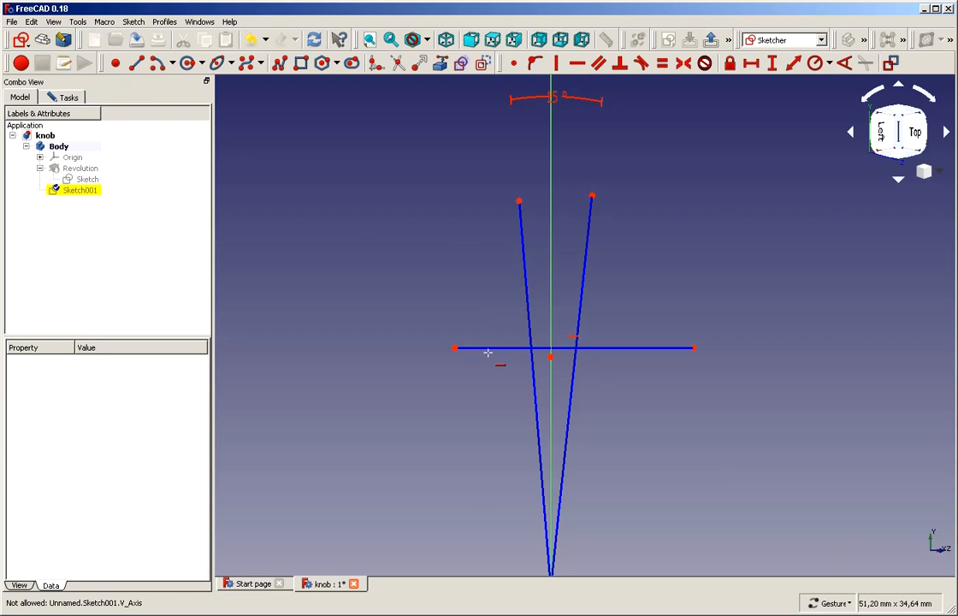
Constrain the horizontal construction line to pass through the linked external point with a point-on-object constraint
{"action": "left_click", "coordinate": [535, 62]}
{"action": "left_click", "coordinate": [551, 358]}
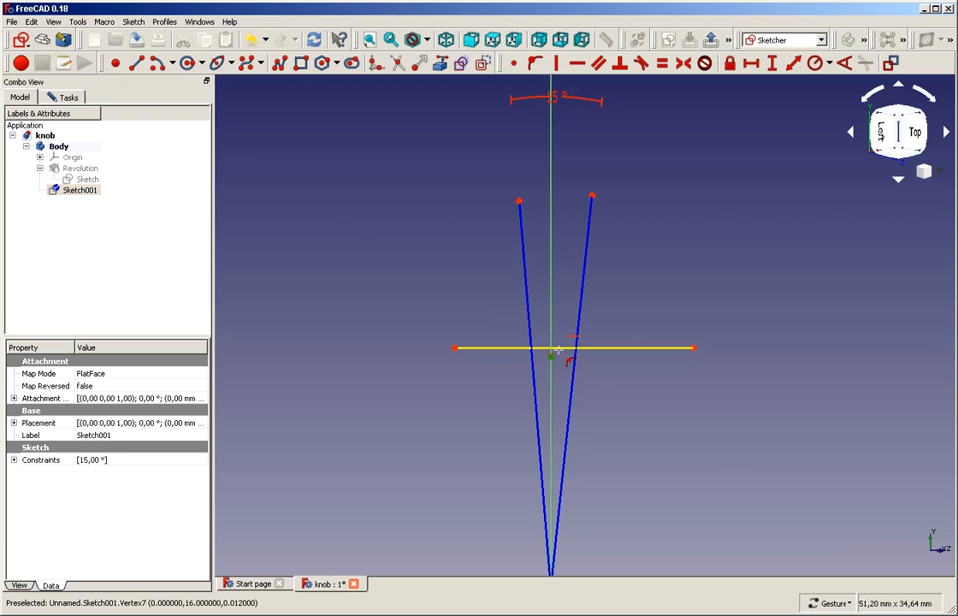
{"action": "left_click", "coordinate": [611, 347]}
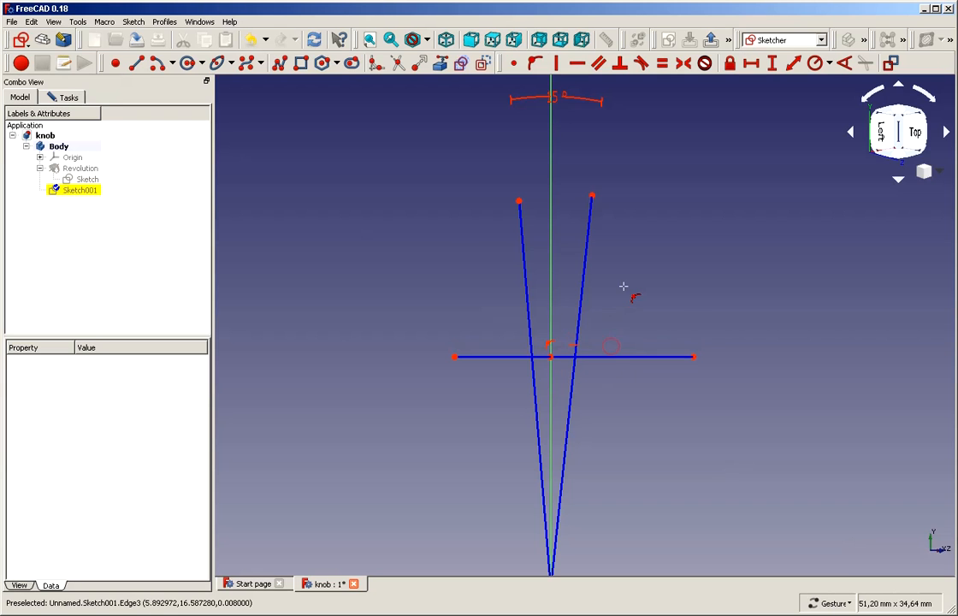
Compare the construction lines with the revolved solid from the top view by toggling the solid's visibility, leaving it hidden
{"action": "left_click", "coordinate": [72, 170]}
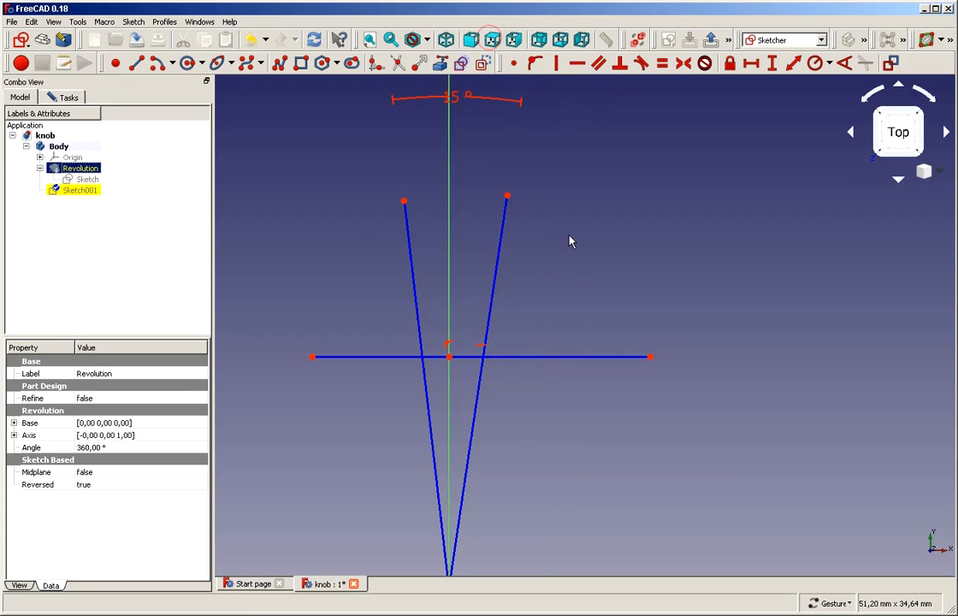
{"action": "scroll", "coordinate": [569, 240], "scroll_direction": "down", "scroll_amount": 3}
{"action": "scroll", "coordinate": [496, 360], "scroll_direction": "up", "scroll_amount": 3}
{"action": "scroll", "coordinate": [498, 282], "scroll_direction": "down", "scroll_amount": 2}
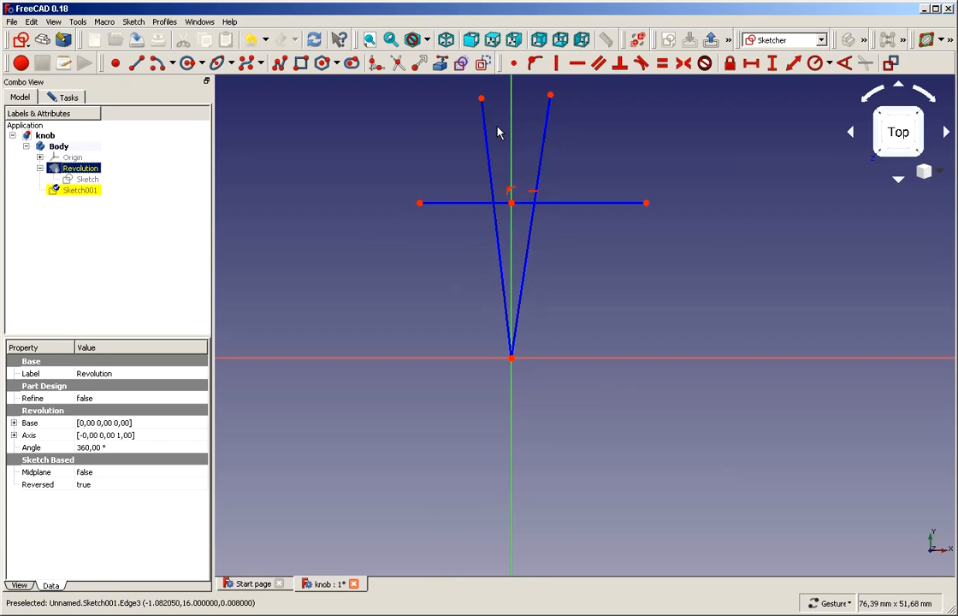
{"action": "scroll", "coordinate": [499, 126], "scroll_direction": "up", "scroll_amount": 2}
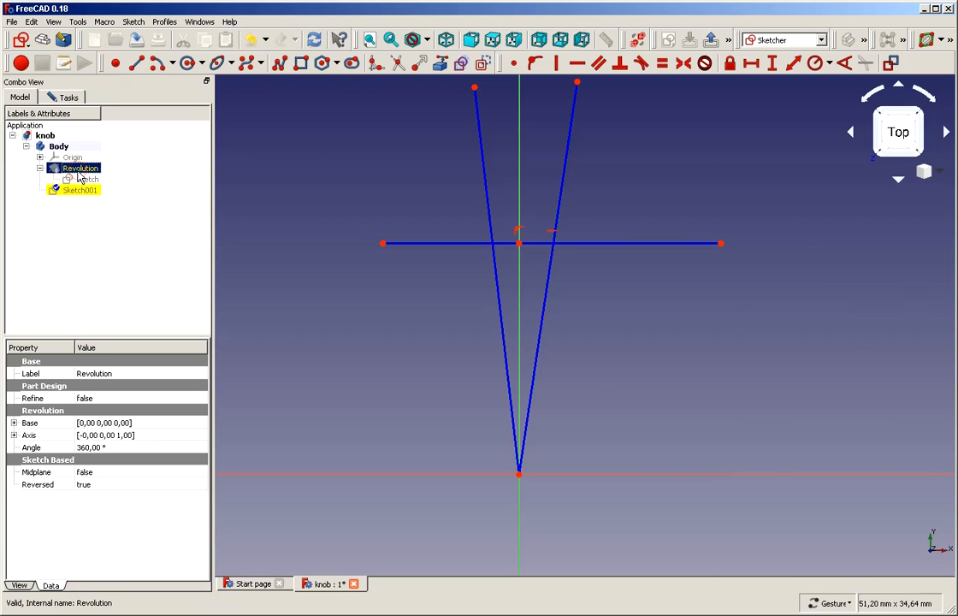
{"action": "key", "text": "space"}
{"action": "key", "text": "space"}
{"action": "key", "text": "space"}
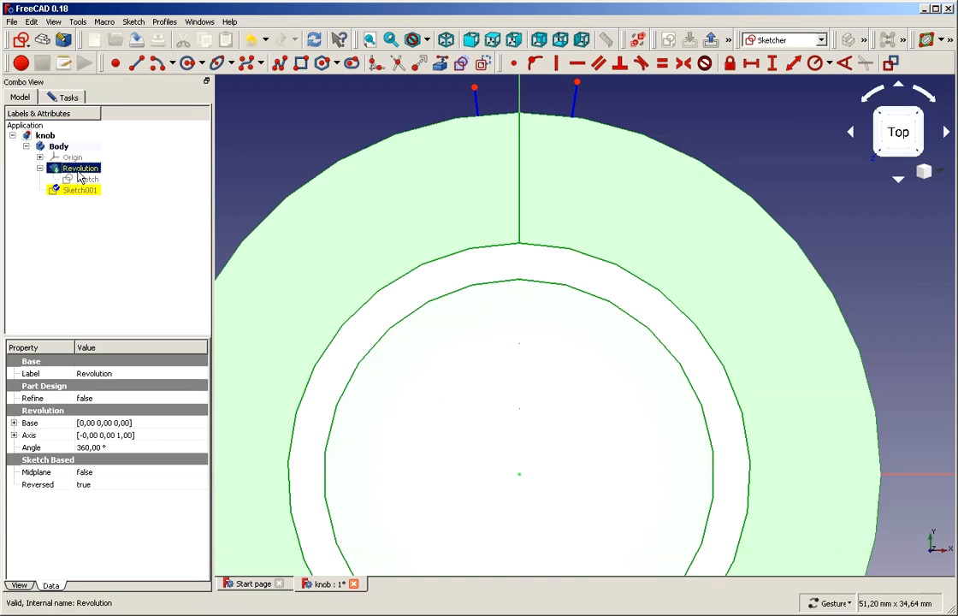
{"action": "key", "text": "space"}
{"action": "key", "text": "space"}
{"action": "key", "text": "space"}
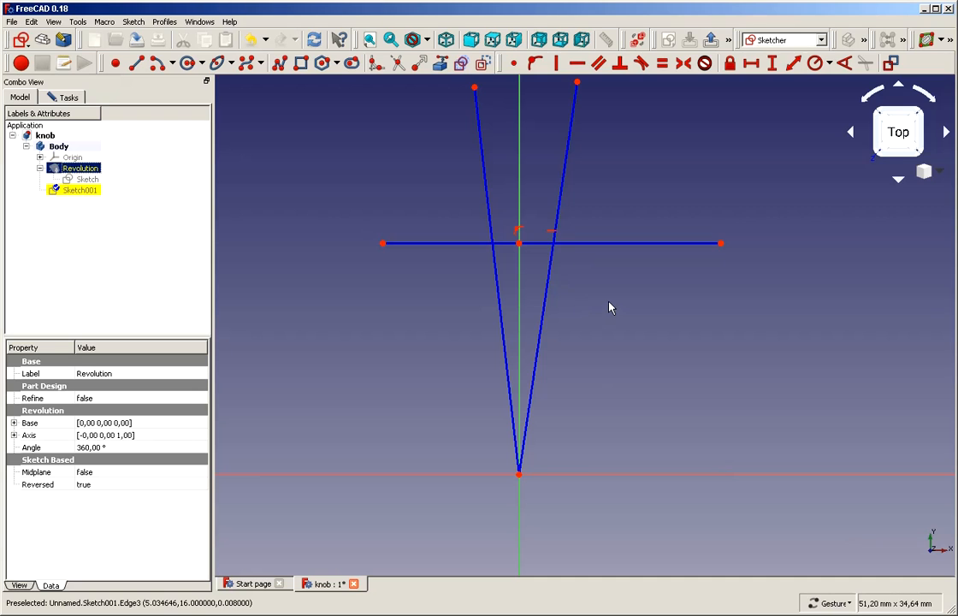
{"action": "scroll", "coordinate": [501, 182], "scroll_direction": "up", "scroll_amount": 2}
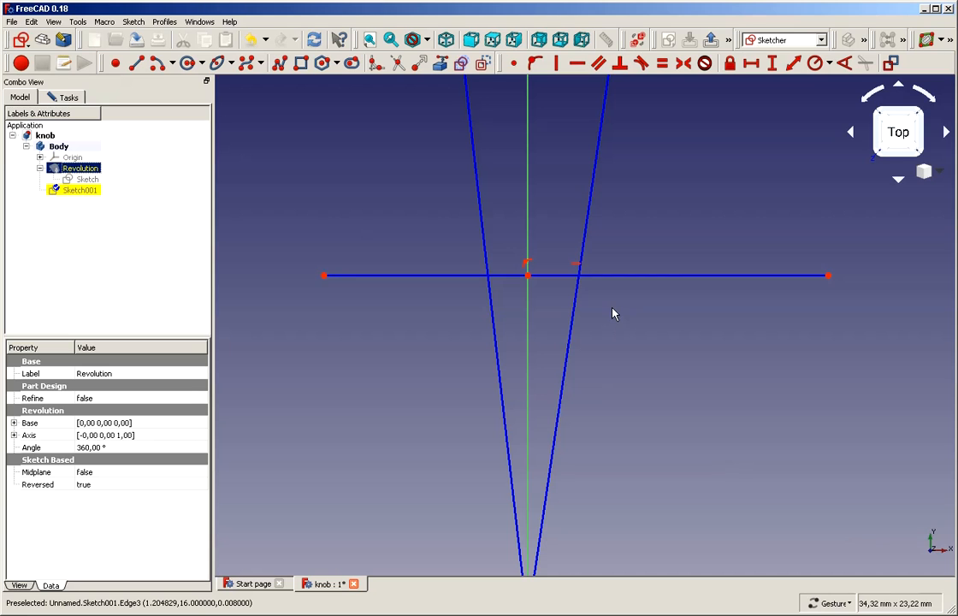
{"action": "scroll", "coordinate": [629, 314], "scroll_direction": "down", "scroll_amount": 3}
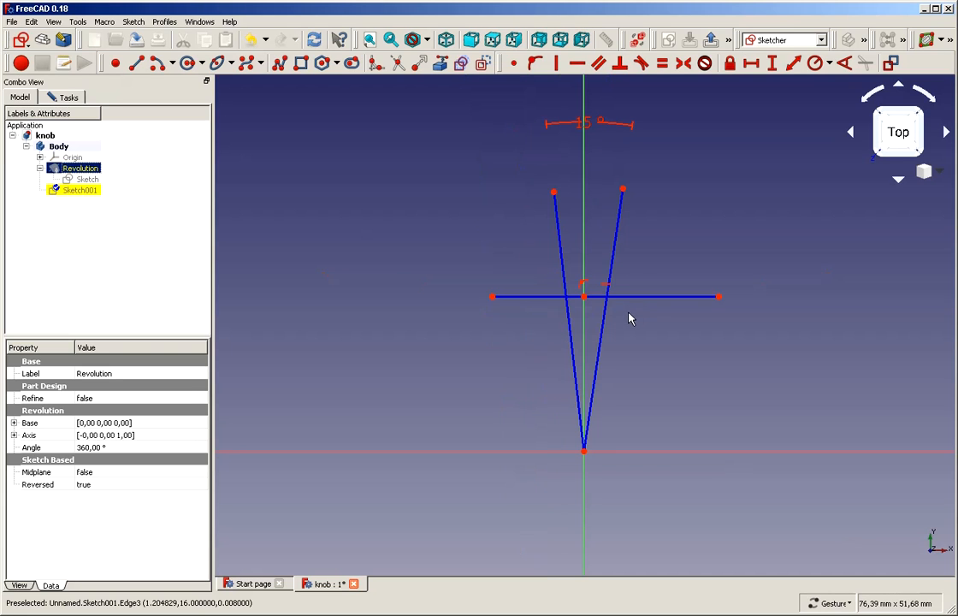
{"action": "scroll", "coordinate": [668, 225], "scroll_direction": "up", "scroll_amount": 2}
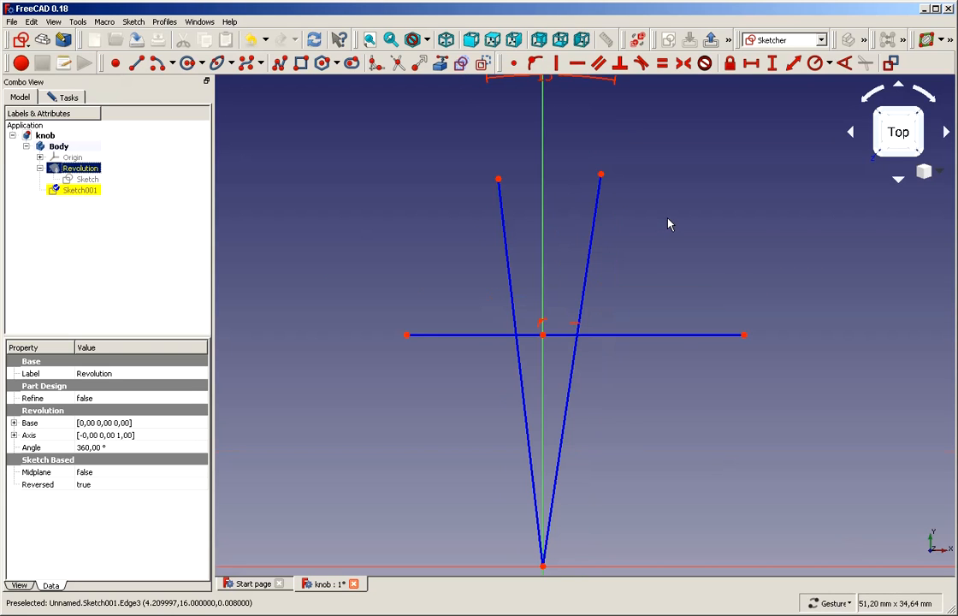
{"action": "left_click", "coordinate": [500, 179]}
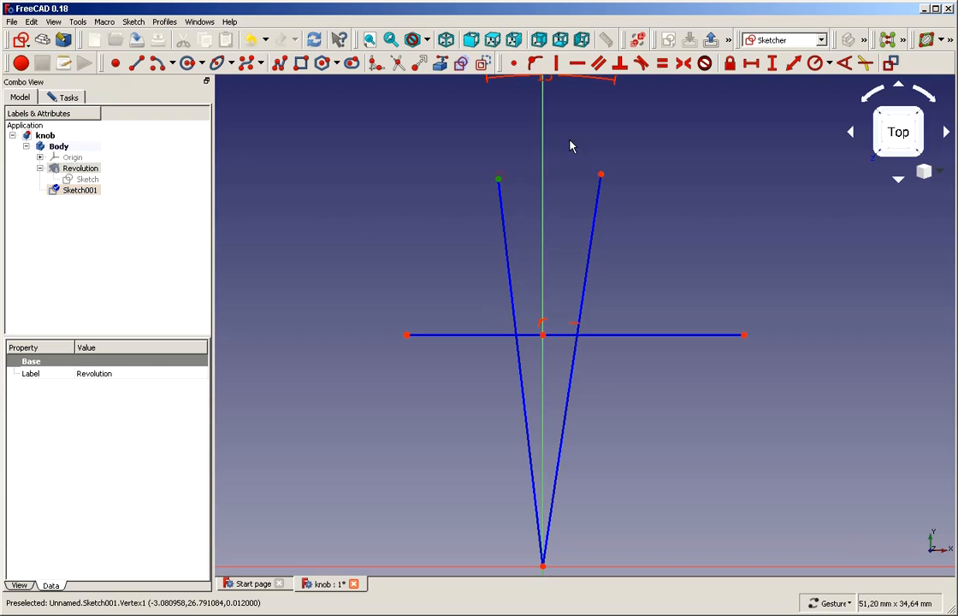
{"action": "left_click", "coordinate": [601, 175]}
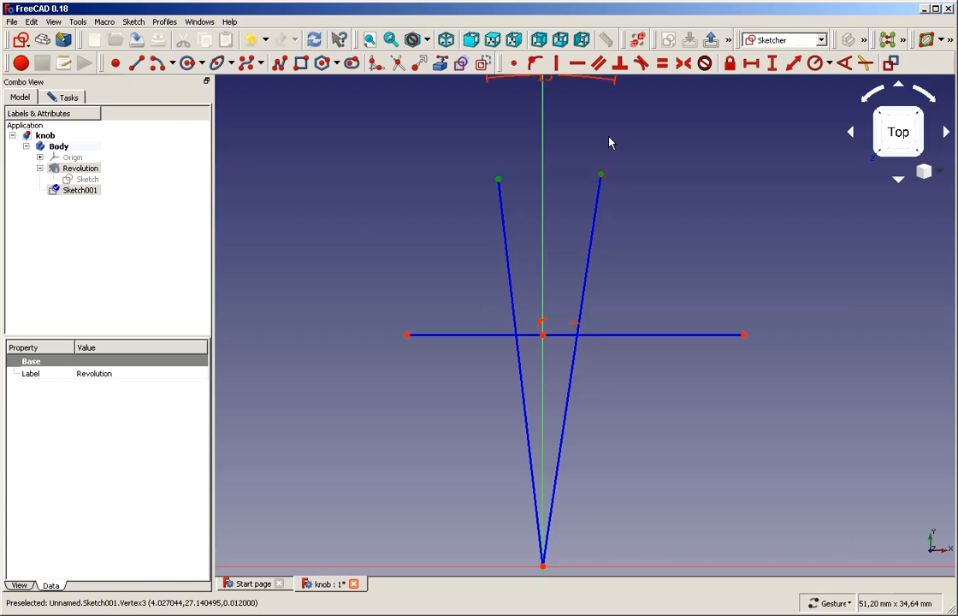
{"action": "left_click", "coordinate": [542, 182]}
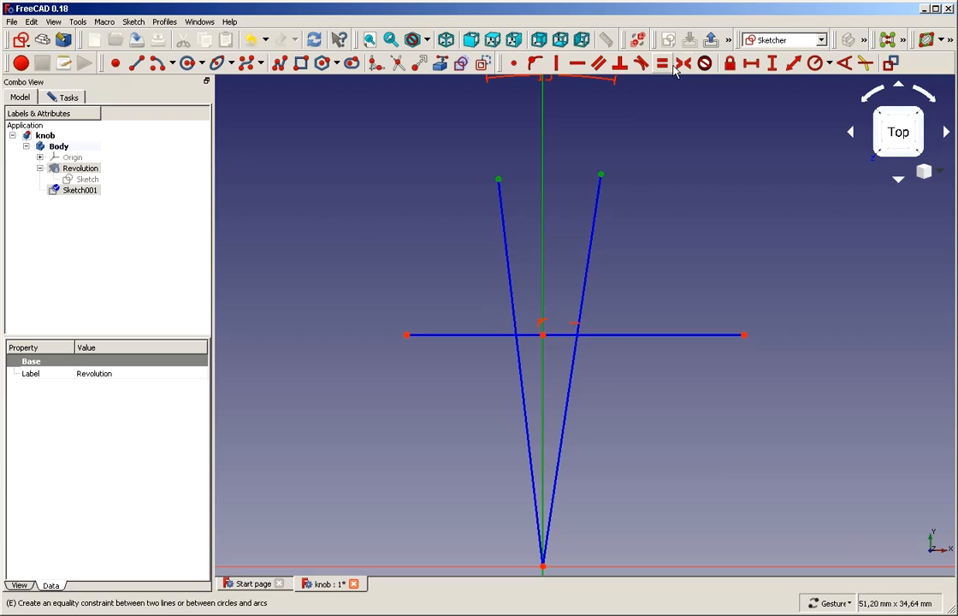
{"action": "left_click", "coordinate": [556, 163]}
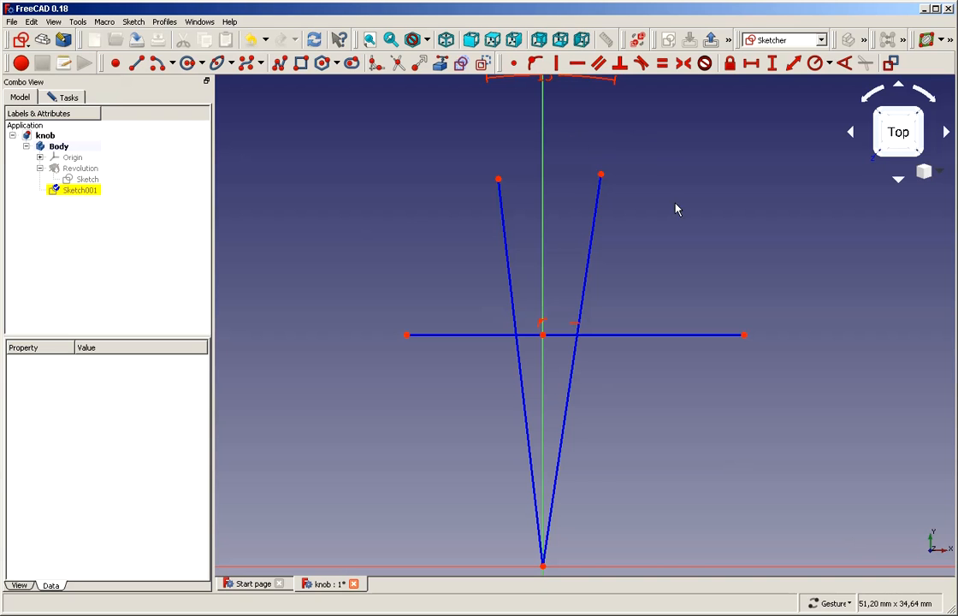
Constrain the upper endpoints of the two slanted construction lines symmetric about the vertical axis
{"action": "left_click", "coordinate": [498, 180]}
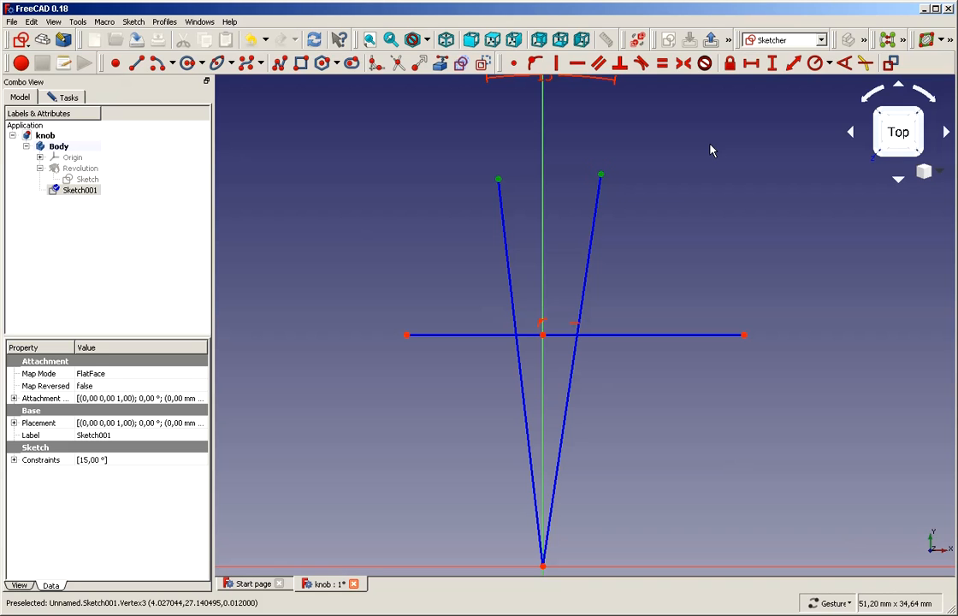
{"action": "left_click", "coordinate": [544, 140]}
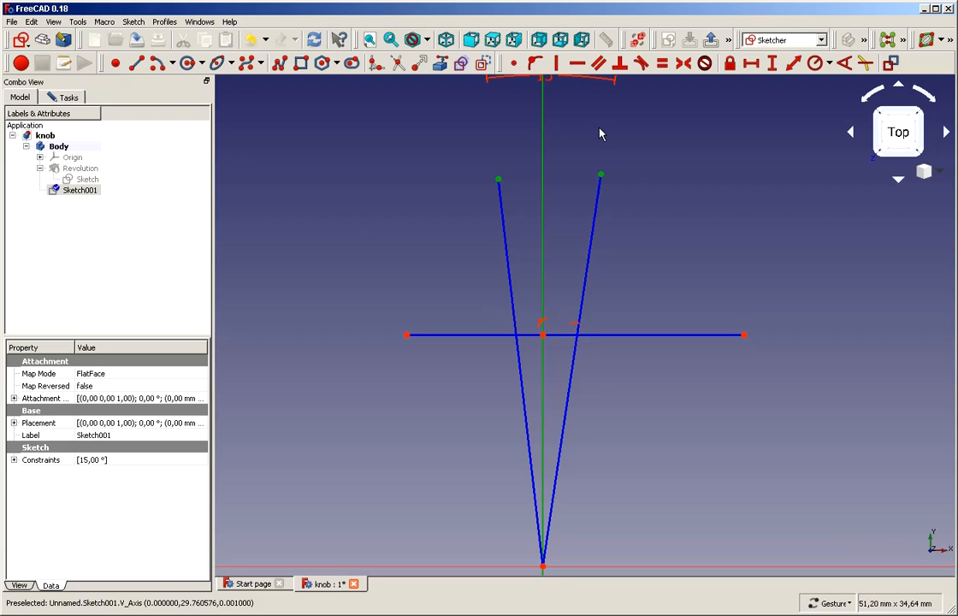
{"action": "left_click", "coordinate": [688, 64]}
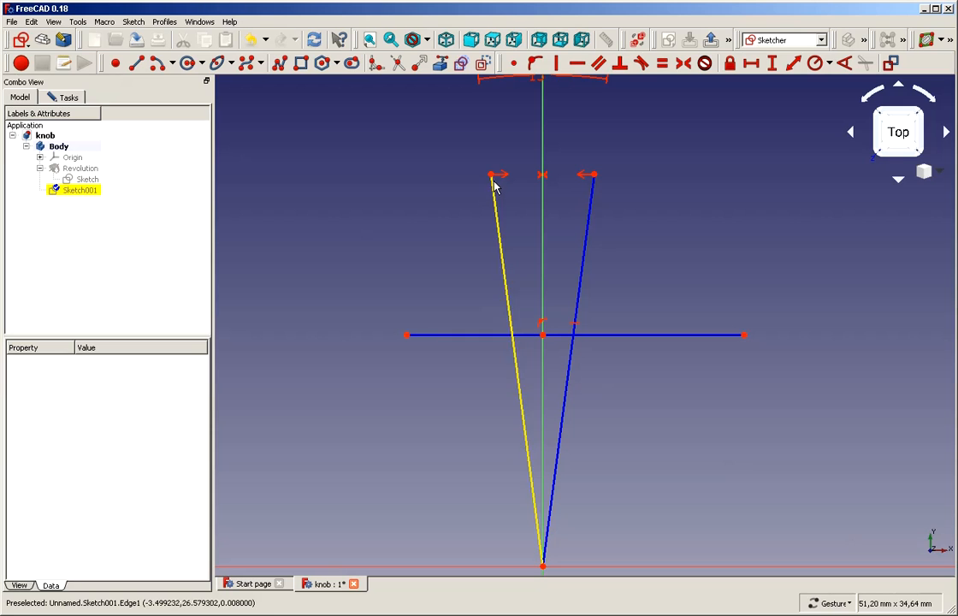
Constrain the upper endpoint of the left slanted construction line onto the horizontal construction line with a point-on-object constraint
{"action": "left_click_drag", "start_coordinate": [492, 175], "coordinate": [492, 170]}
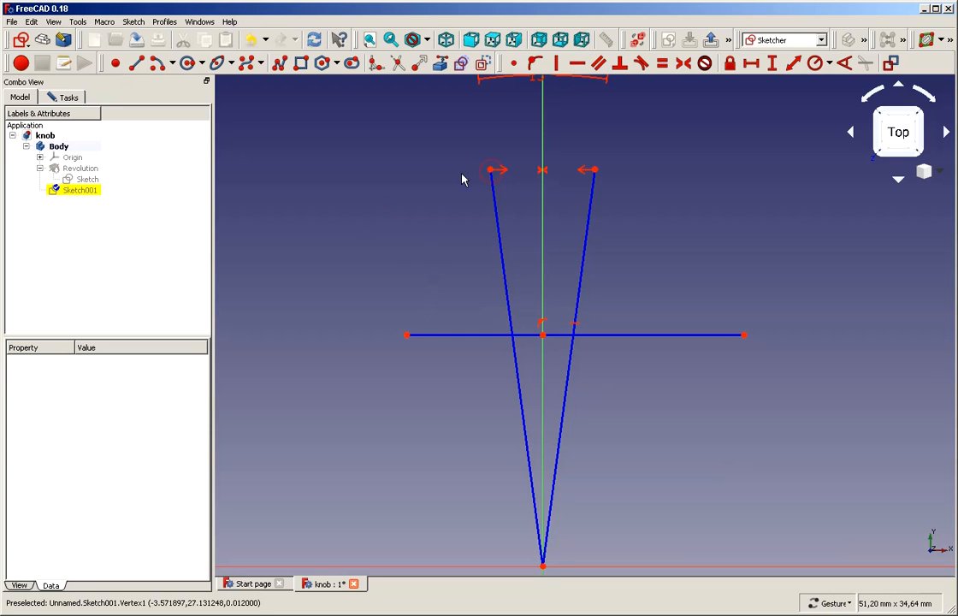
{"action": "left_click", "coordinate": [491, 169]}
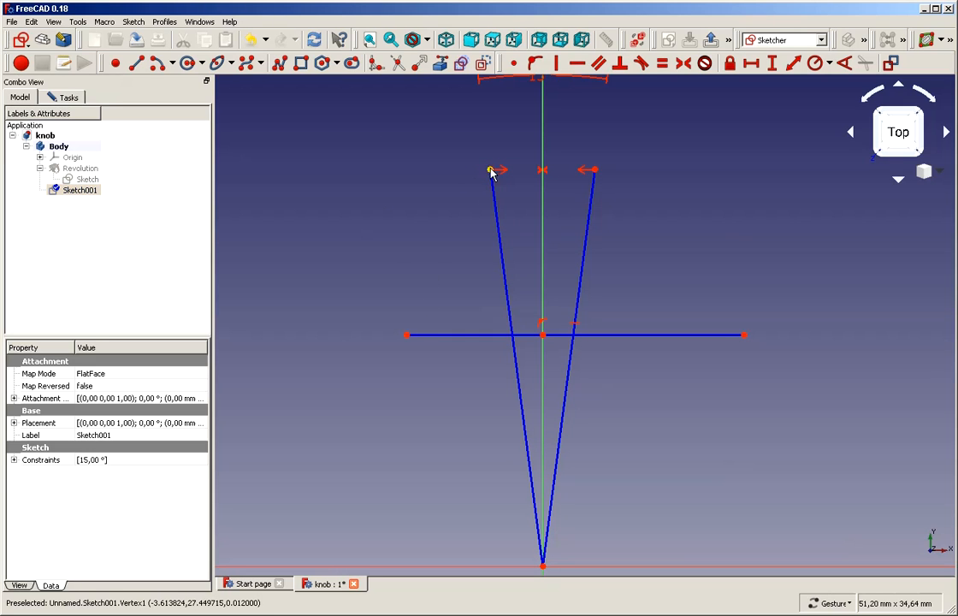
{"action": "left_click", "coordinate": [461, 335]}
{"action": "left_click", "coordinate": [534, 63]}
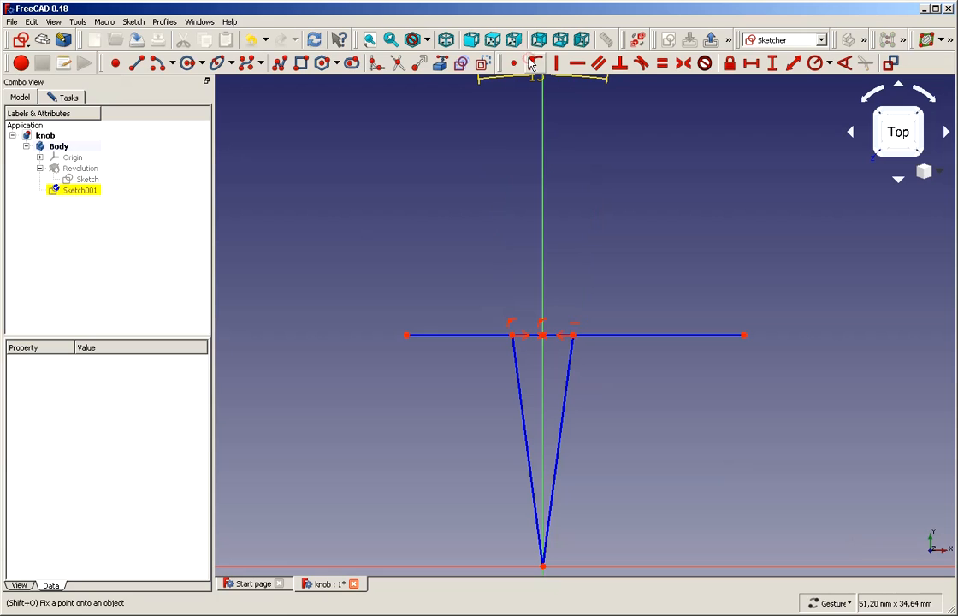
Constrain the left endpoint of the horizontal construction line onto the left slanted construction line with a point-on-object constraint
{"action": "scroll", "coordinate": [587, 340], "scroll_direction": "up", "scroll_amount": 3}
{"action": "scroll", "coordinate": [587, 342], "scroll_direction": "down", "scroll_amount": 3}
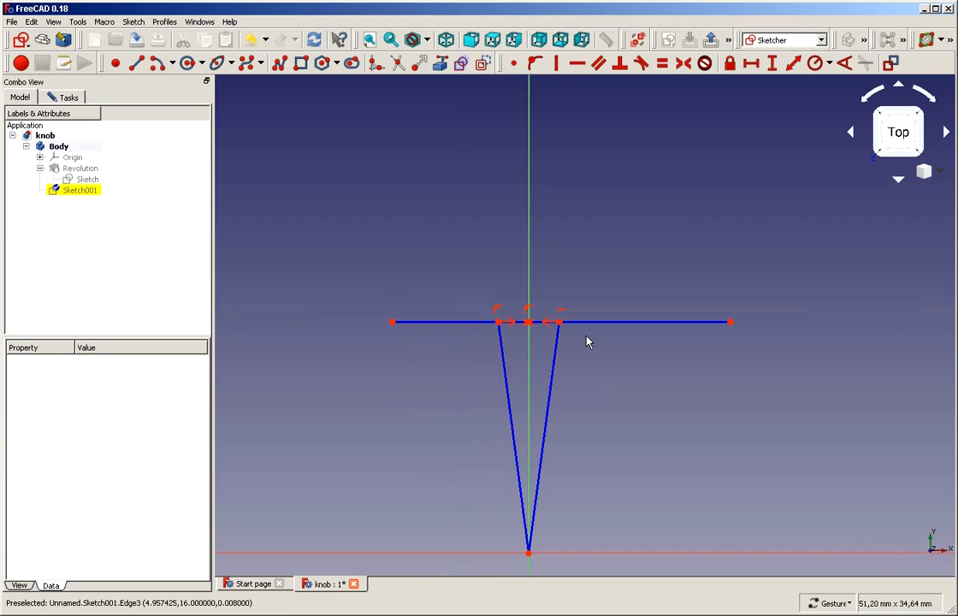
{"action": "scroll", "coordinate": [450, 350], "scroll_direction": "up", "scroll_amount": 3}
{"action": "scroll", "coordinate": [812, 346], "scroll_direction": "down", "scroll_amount": 2}
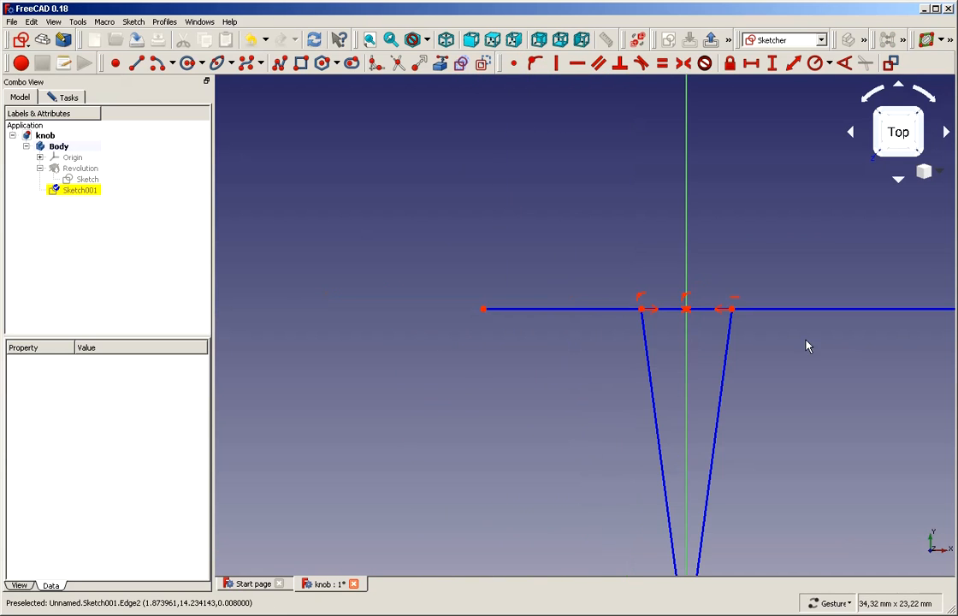
{"action": "scroll", "coordinate": [605, 216], "scroll_direction": "down", "scroll_amount": 3}
{"action": "scroll", "coordinate": [639, 211], "scroll_direction": "up", "scroll_amount": 3}
{"action": "scroll", "coordinate": [640, 211], "scroll_direction": "up", "scroll_amount": 2}
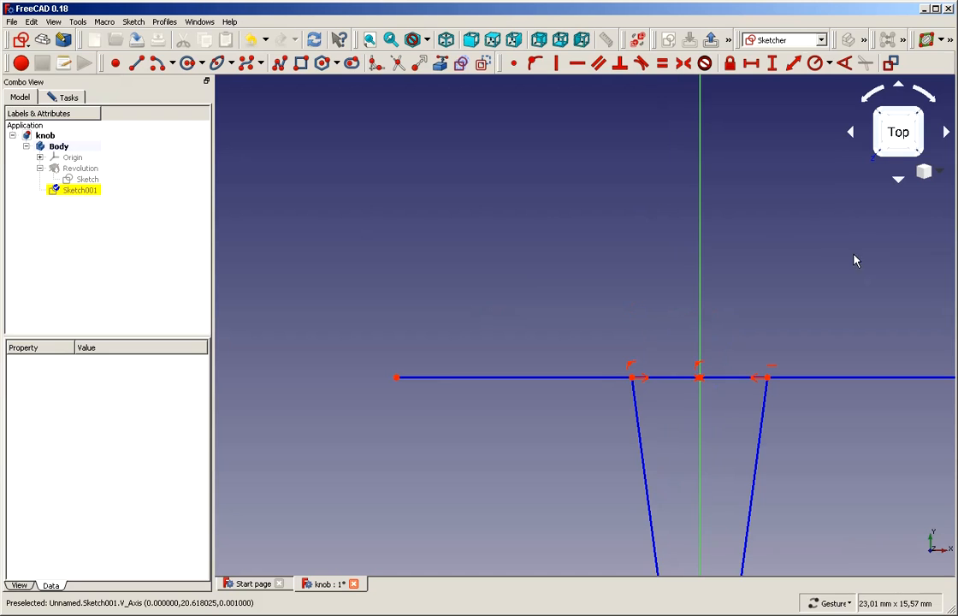
{"action": "left_click", "coordinate": [396, 377]}
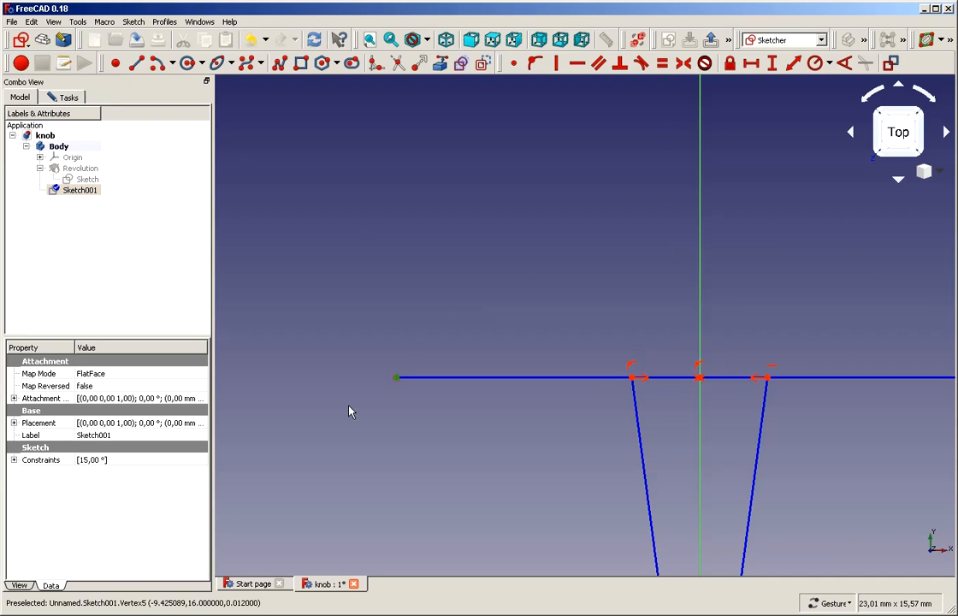
{"action": "left_click", "coordinate": [639, 432]}
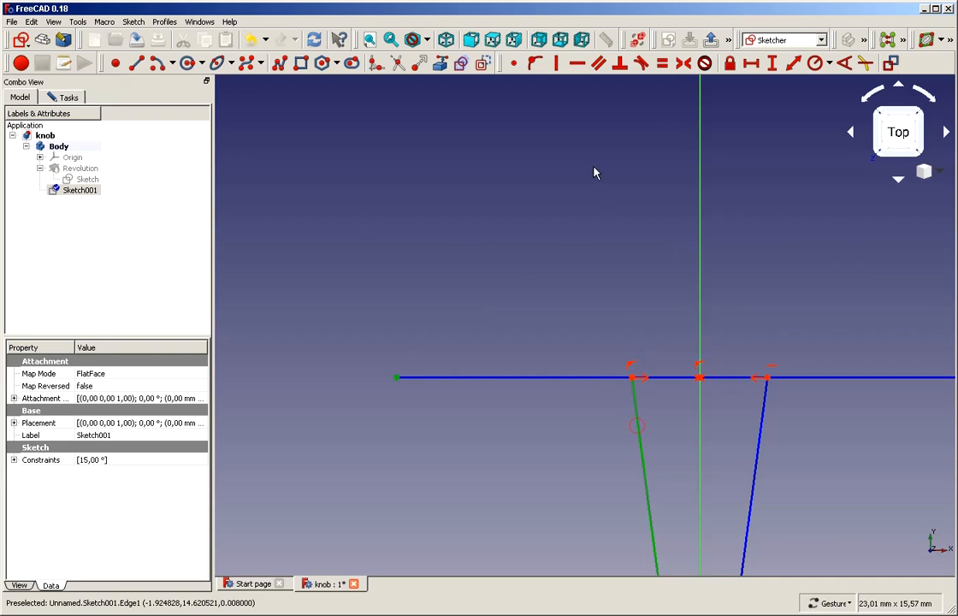
{"action": "left_click", "coordinate": [535, 62]}
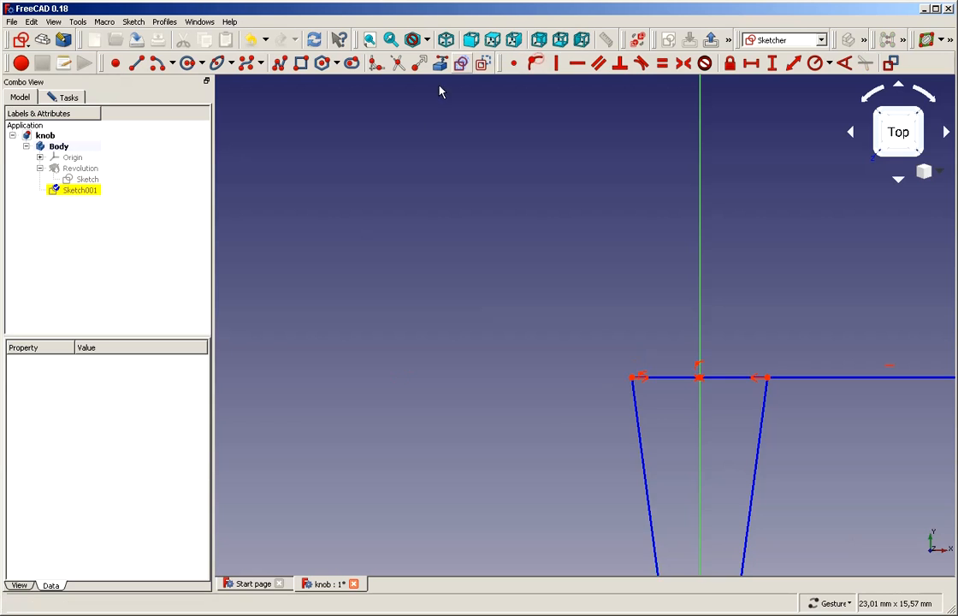
Constrain the right endpoint of the horizontal construction line onto the right slanted construction line with a point-on-object constraint
{"action": "scroll", "coordinate": [421, 143], "scroll_direction": "down", "scroll_amount": 4}
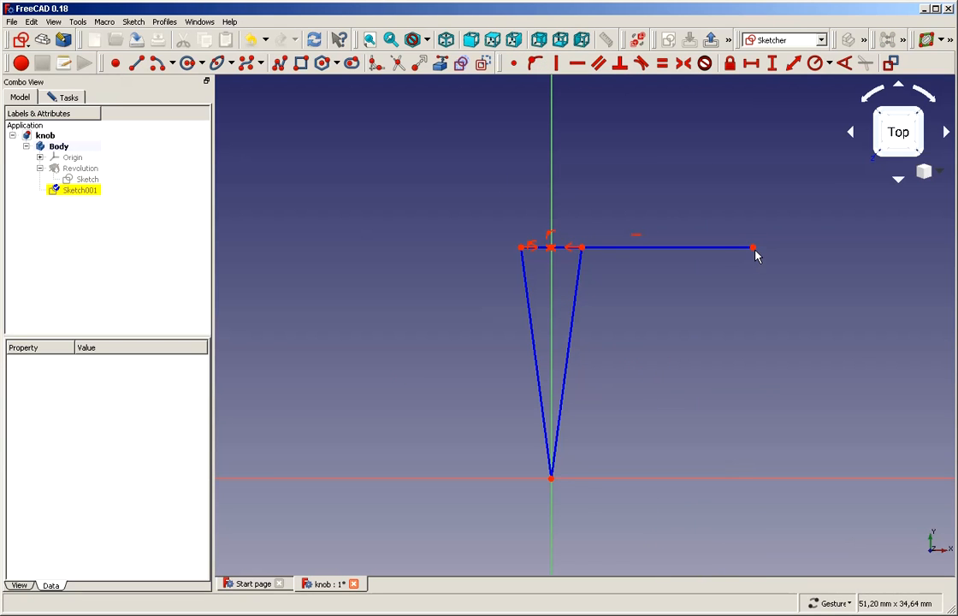
{"action": "left_click", "coordinate": [753, 249]}
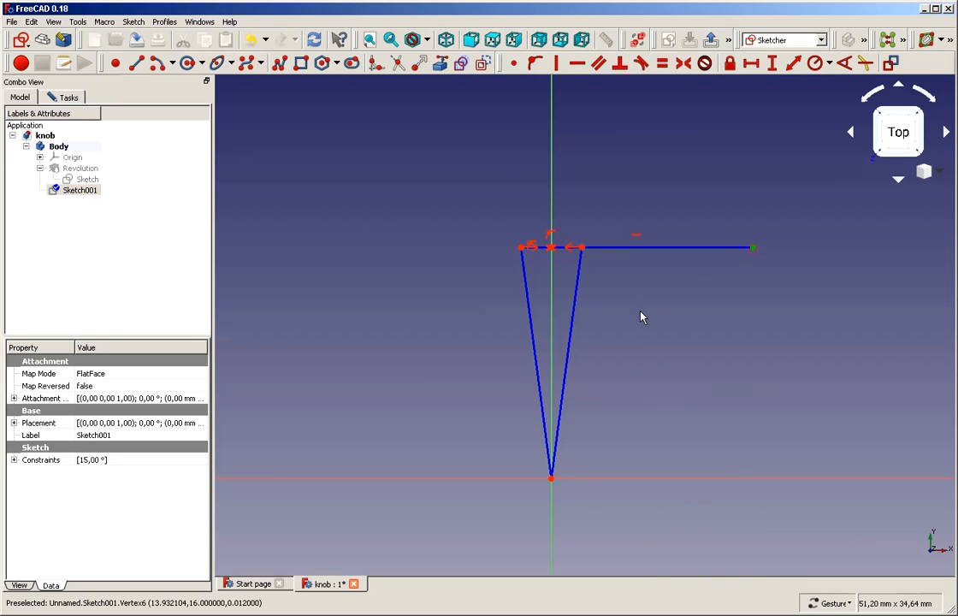
{"action": "left_click", "coordinate": [589, 272]}
{"action": "left_click", "coordinate": [581, 257]}
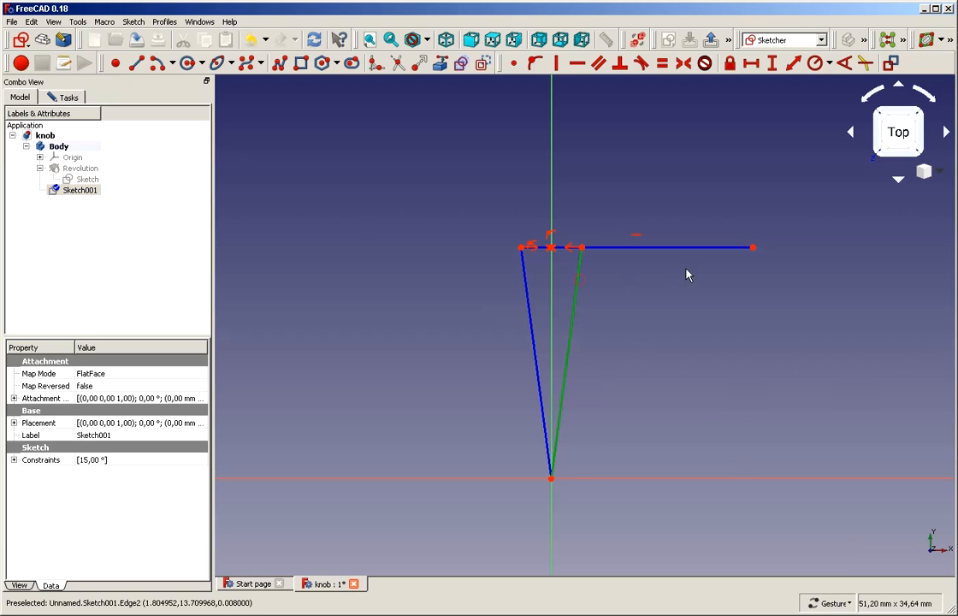
{"action": "key", "text": "Escape"}
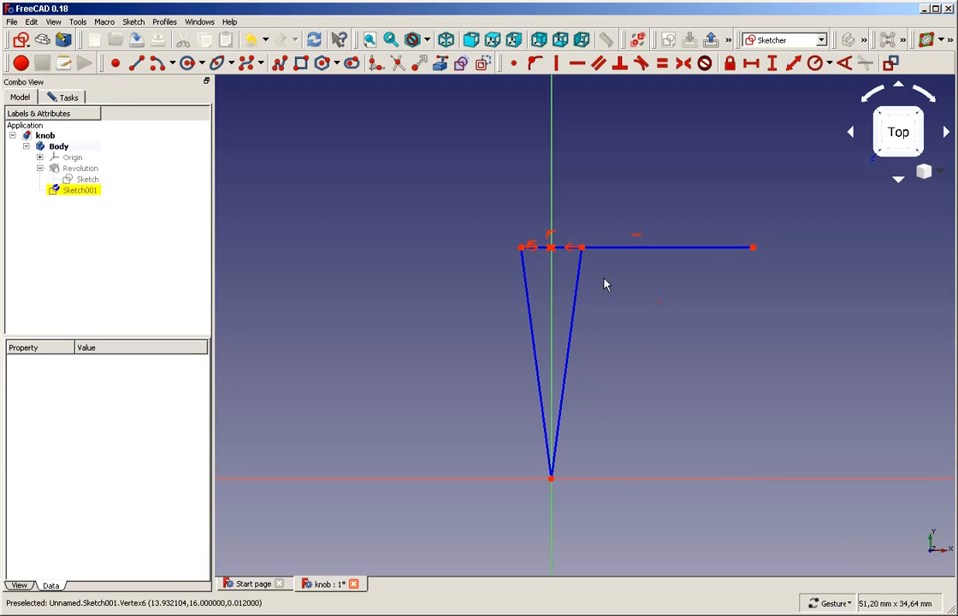
{"action": "left_click", "coordinate": [580, 282]}
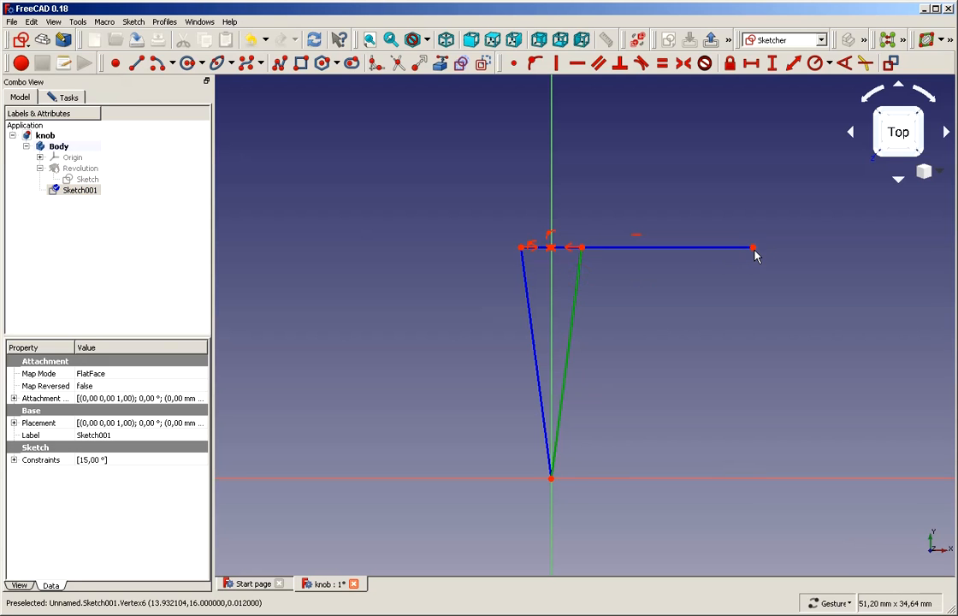
{"action": "key", "text": "Escape"}
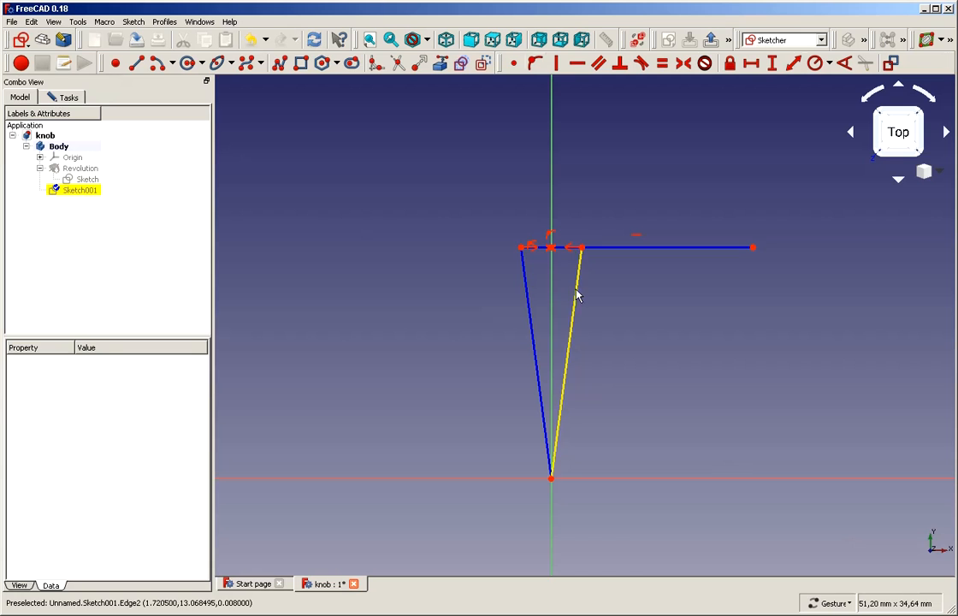
{"action": "left_click", "coordinate": [595, 247]}
{"action": "key", "text": "Delete"}
Switch to normal geometry and draw a line between the upper endpoints of the two slanted construction lines
{"action": "scroll", "coordinate": [530, 192], "scroll_direction": "up", "scroll_amount": 5}
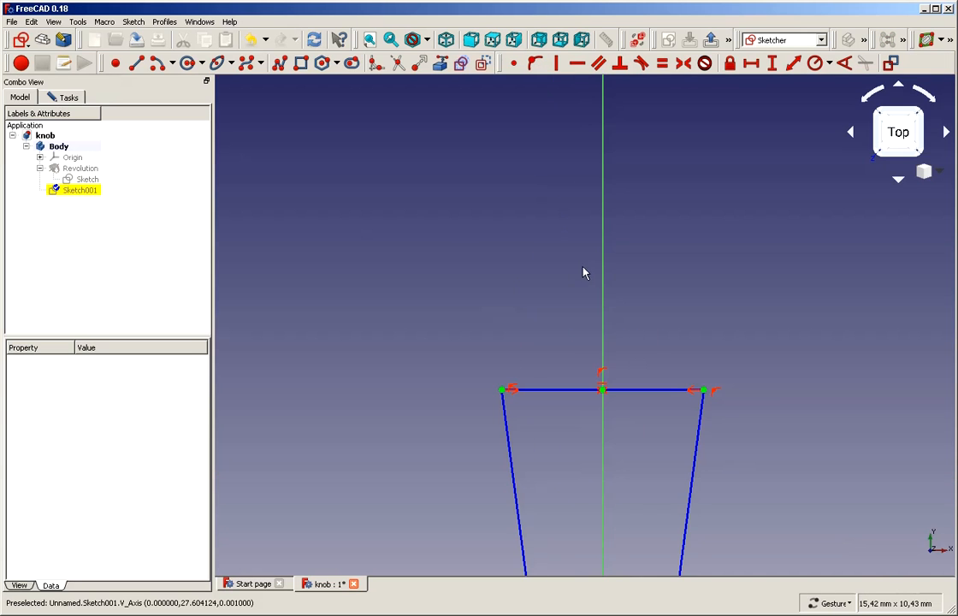
{"action": "scroll", "coordinate": [640, 293], "scroll_direction": "down", "scroll_amount": 3}
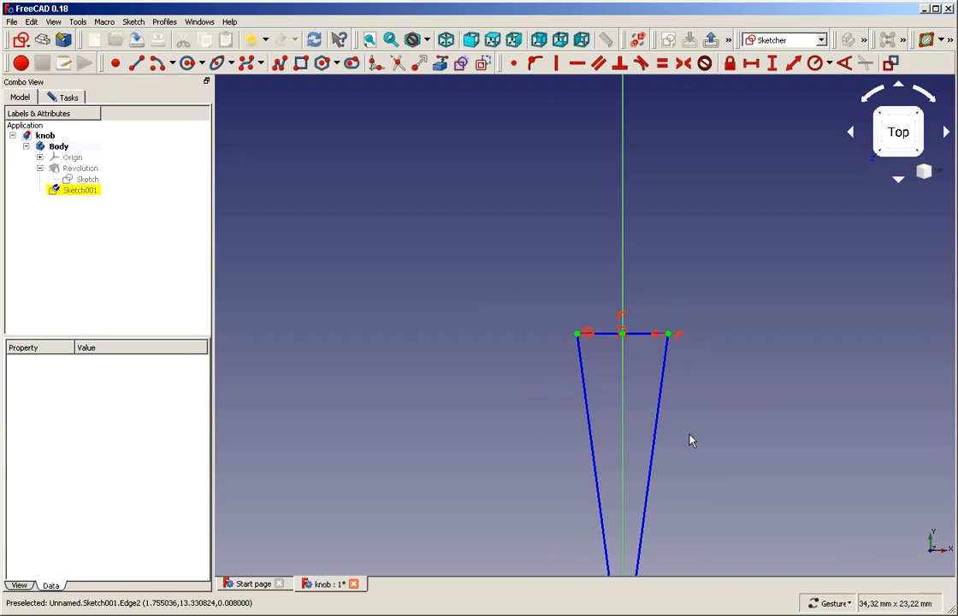
{"action": "scroll", "coordinate": [620, 261], "scroll_direction": "down", "scroll_amount": 2}
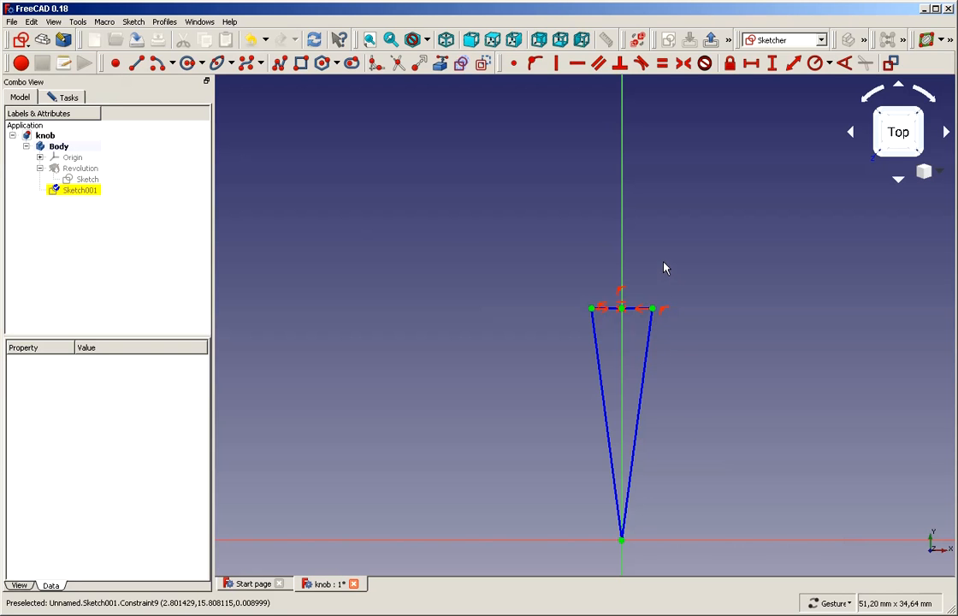
{"action": "scroll", "coordinate": [687, 339], "scroll_direction": "up", "scroll_amount": 2}
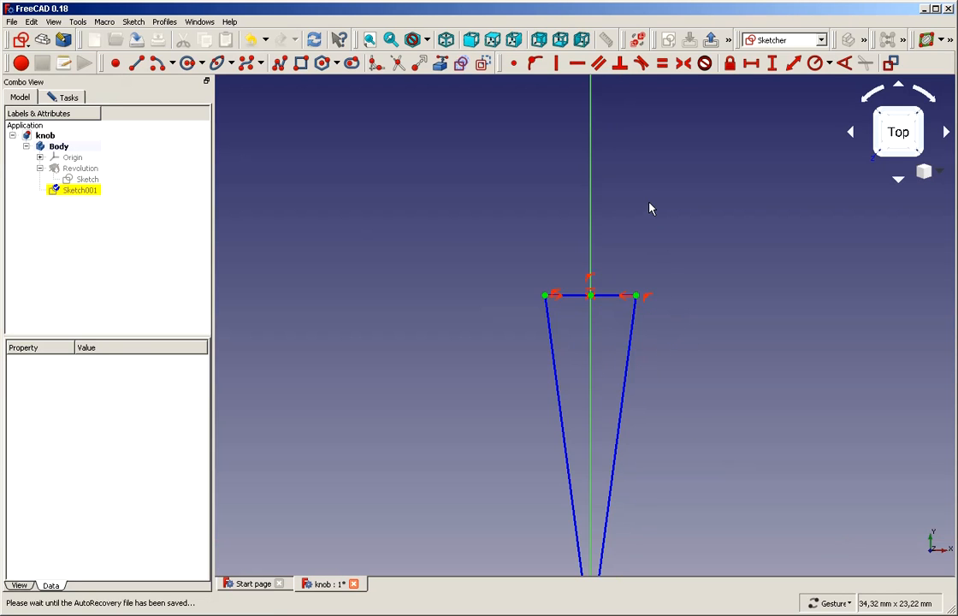
{"action": "scroll", "coordinate": [644, 209], "scroll_direction": "up", "scroll_amount": 2}
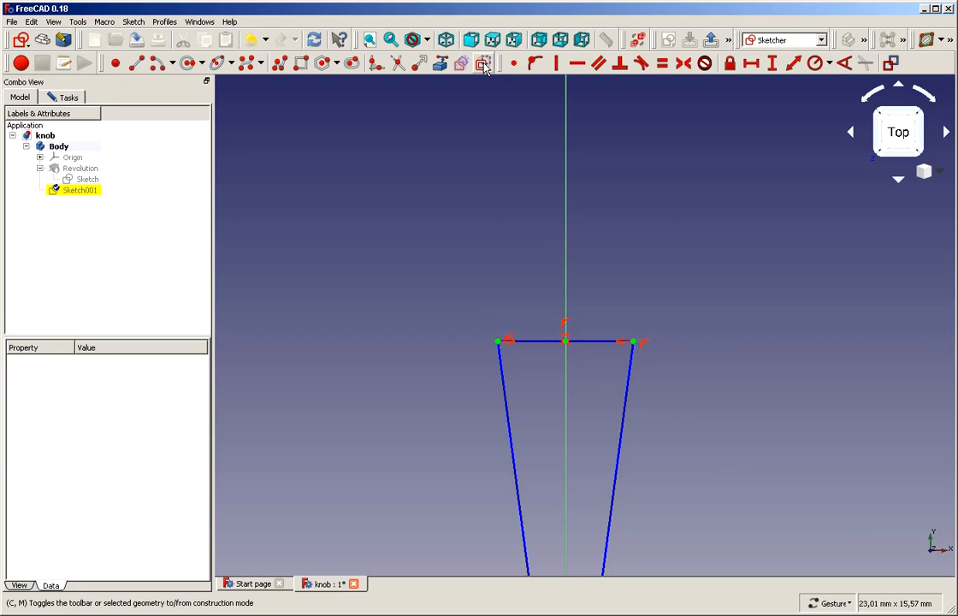
{"action": "left_click", "coordinate": [138, 63]}
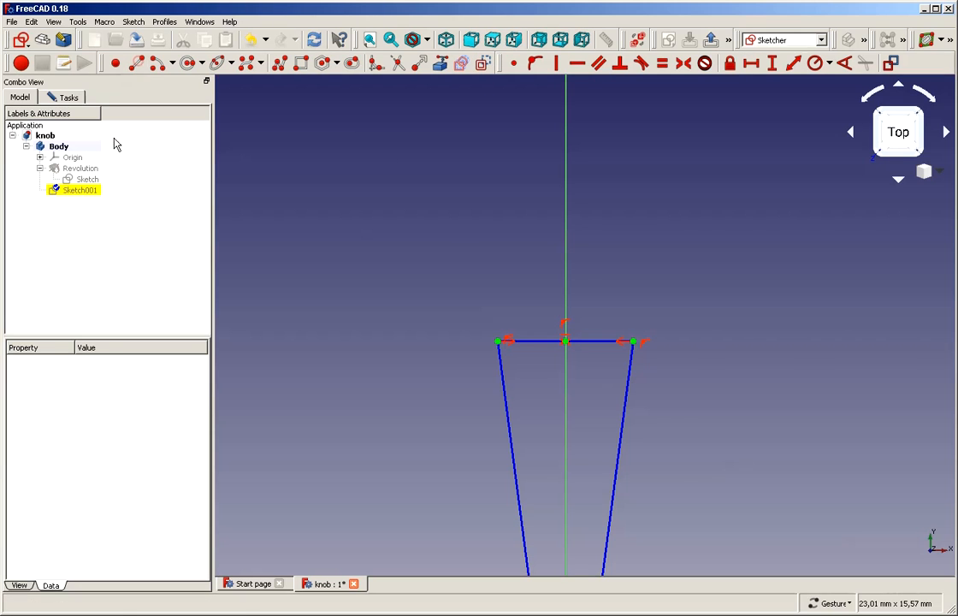
{"action": "left_click", "coordinate": [497, 341]}
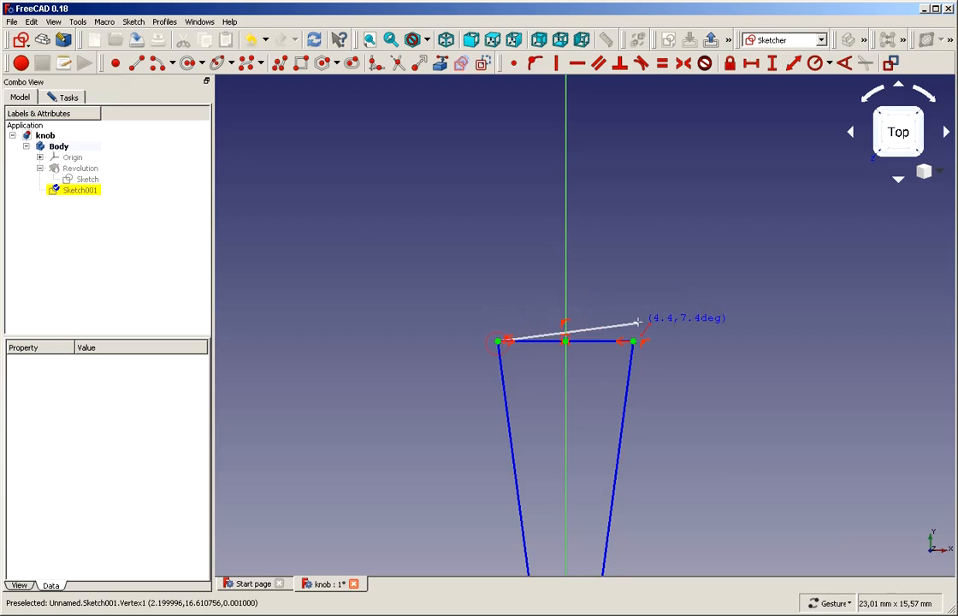
{"action": "left_click", "coordinate": [633, 341]}
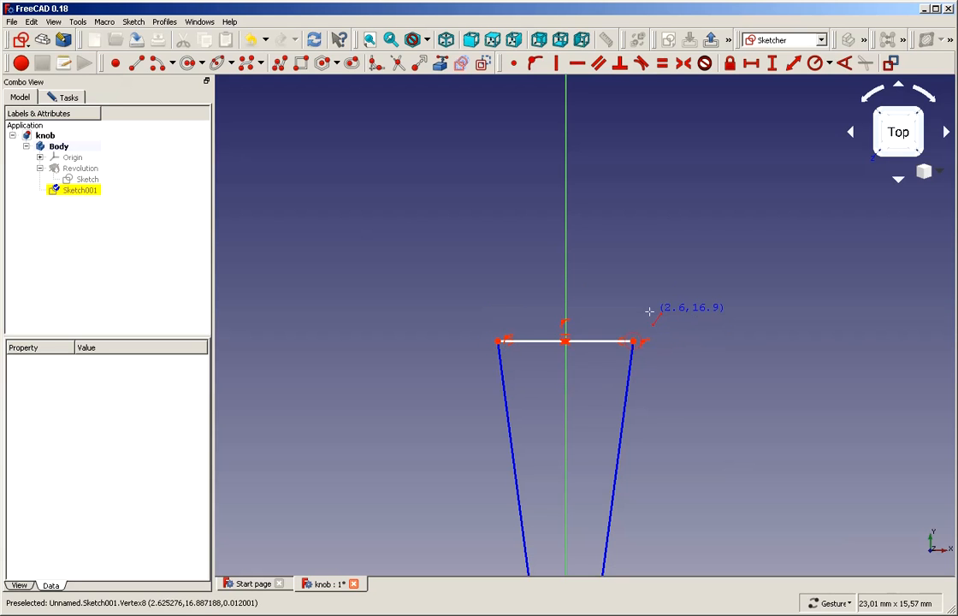
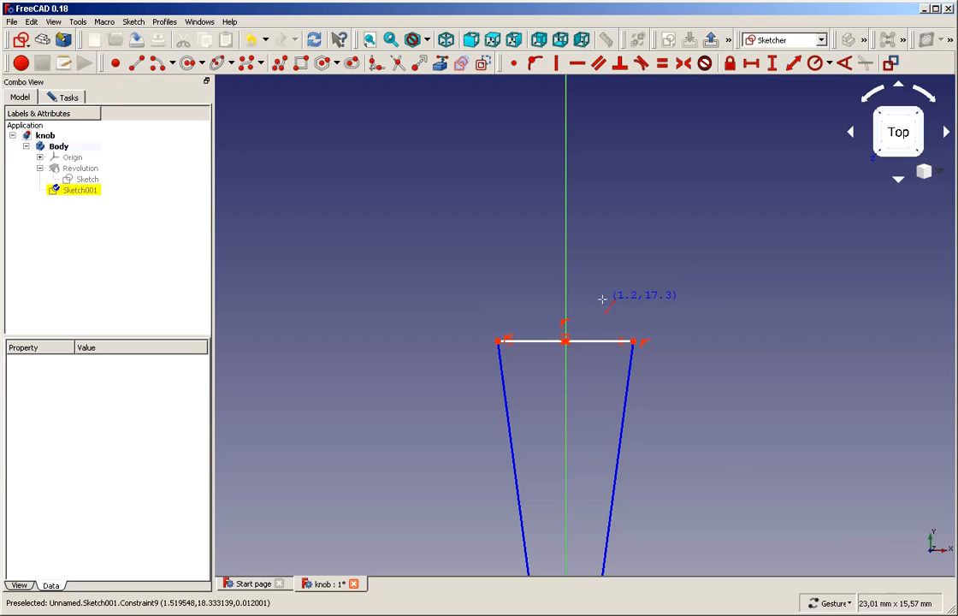
Draw a horizontal line about 9.9 mm long across the slanted construction lines, plus two inward-slanting lines that cross both horizontal lines
{"action": "left_click", "coordinate": [454, 402]}
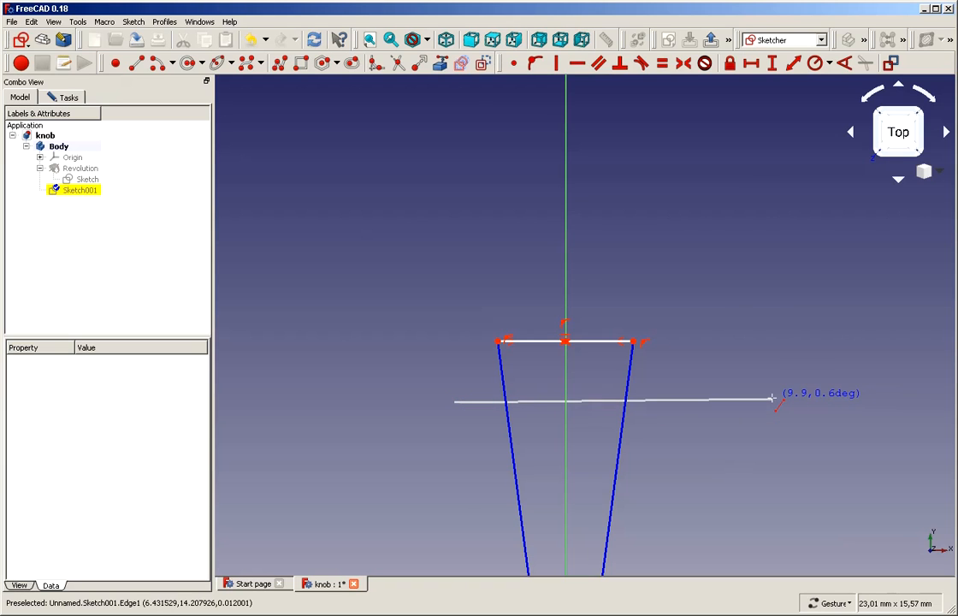
{"action": "left_click", "coordinate": [769, 401]}
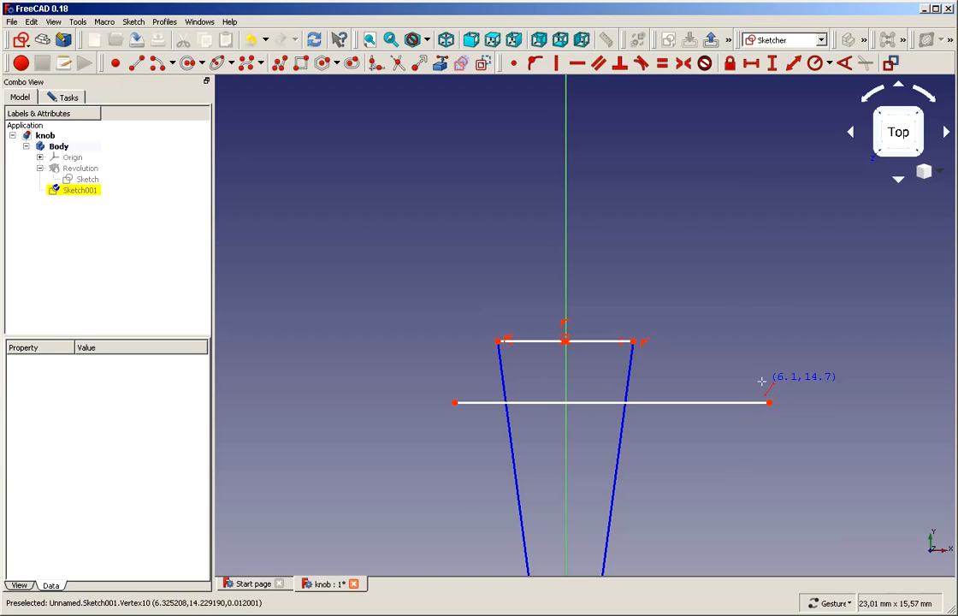
{"action": "left_click", "coordinate": [522, 314]}
{"action": "left_click", "coordinate": [541, 441]}
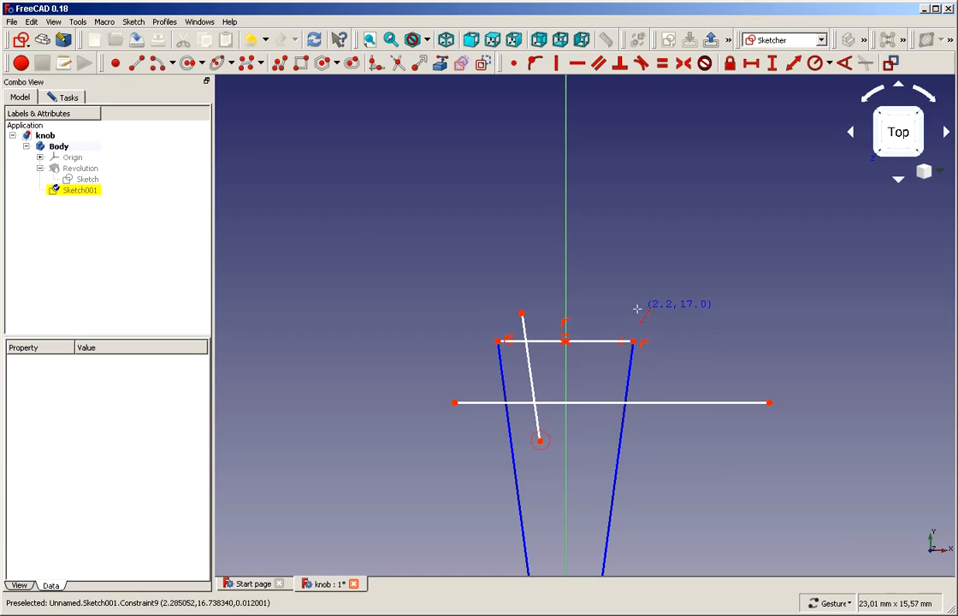
{"action": "left_click", "coordinate": [628, 293]}
{"action": "left_click", "coordinate": [587, 434]}
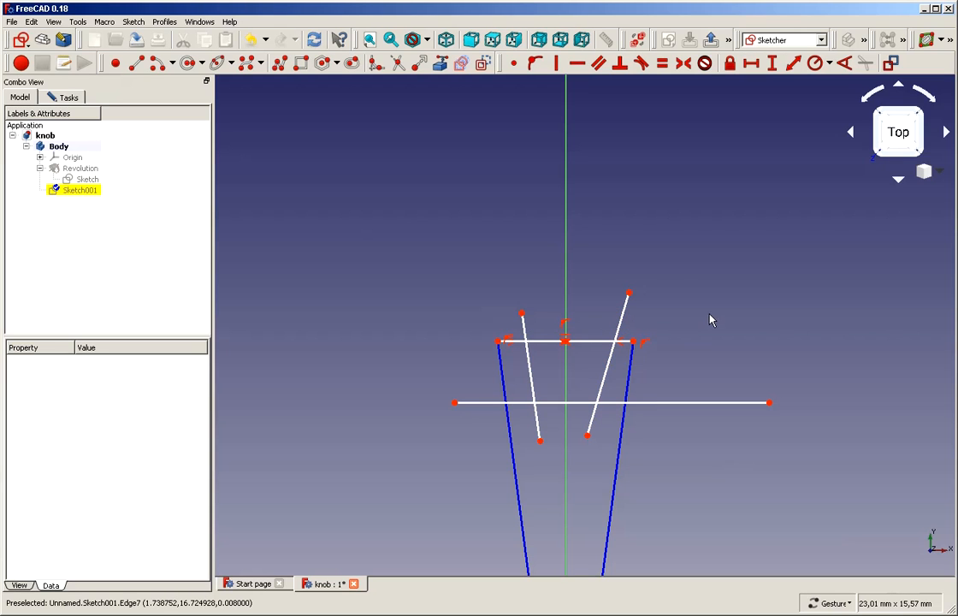
Try to constrain the upper endpoints of the two new slanted lines onto the upper horizontal line
{"action": "left_click", "coordinate": [522, 314]}
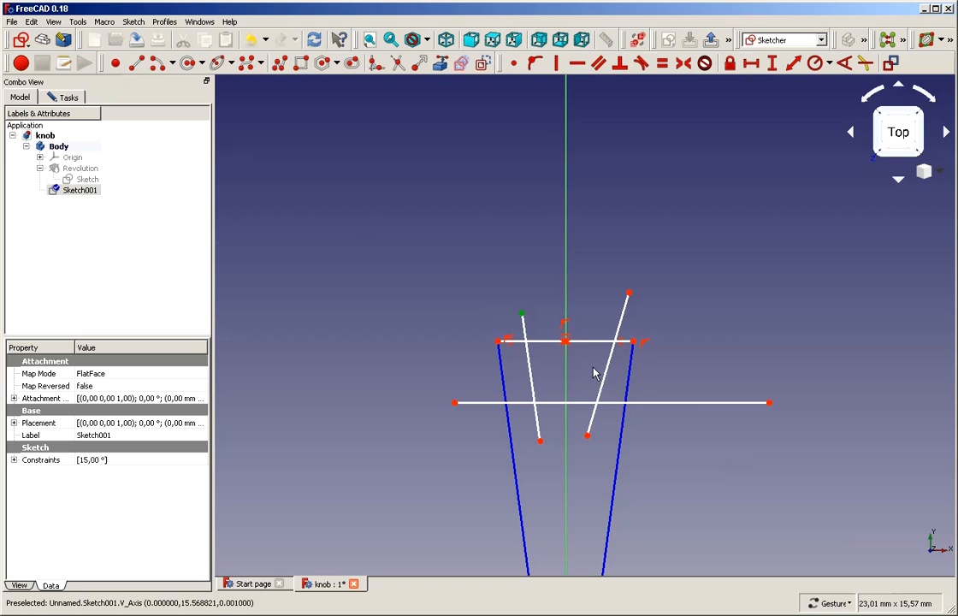
{"action": "left_click", "coordinate": [549, 338]}
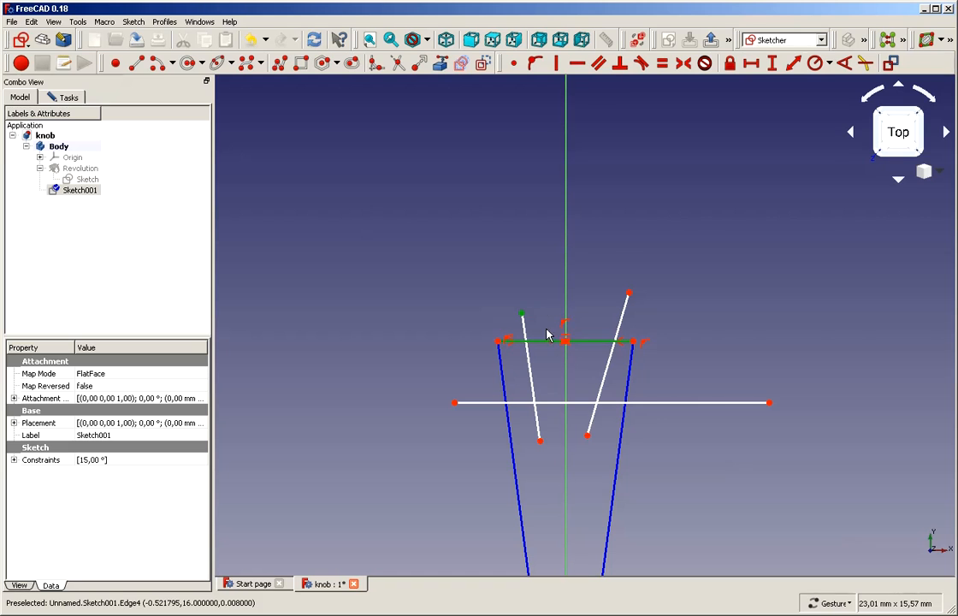
{"action": "left_click", "coordinate": [534, 62]}
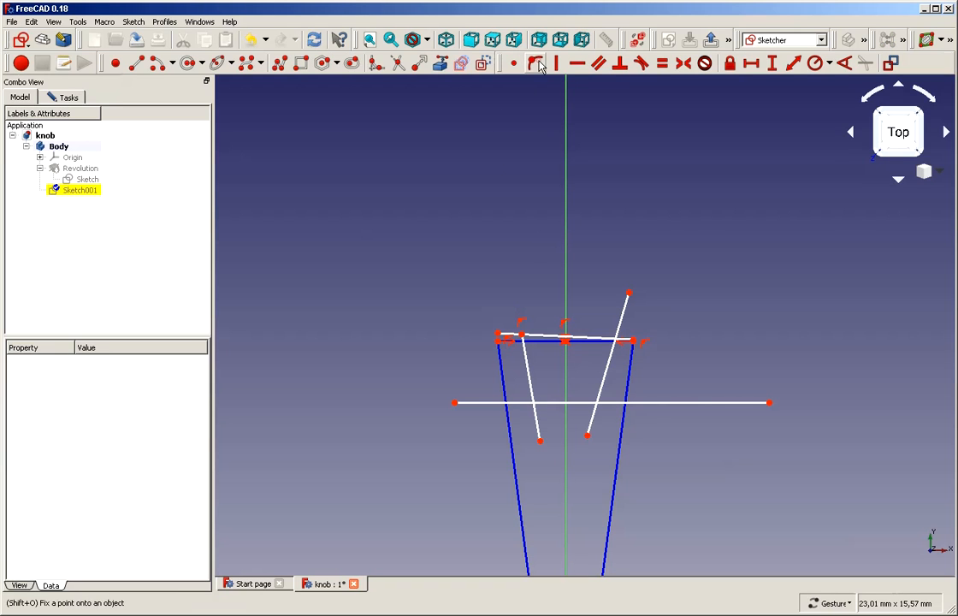
{"action": "left_click", "coordinate": [628, 293]}
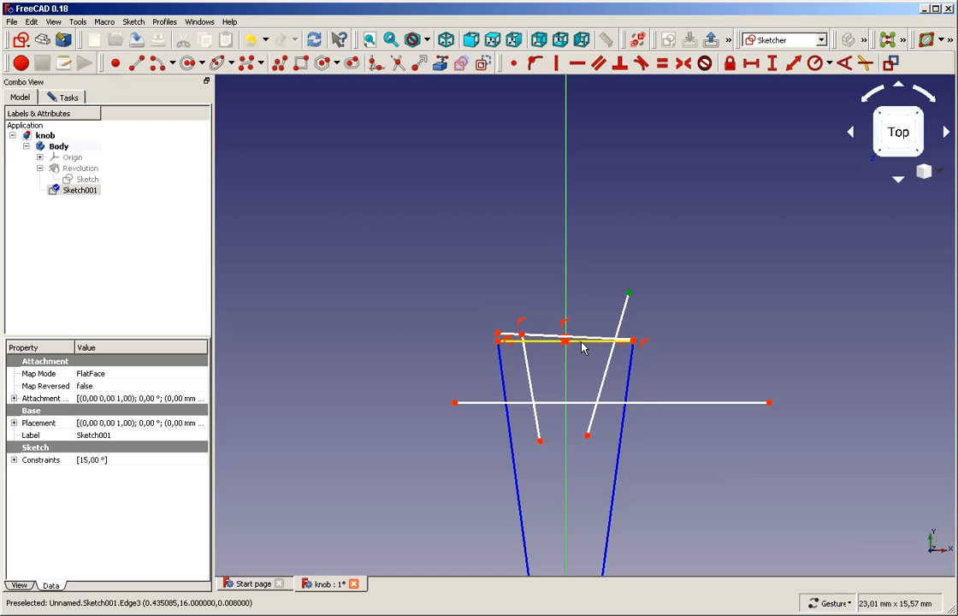
{"action": "left_click", "coordinate": [582, 343]}
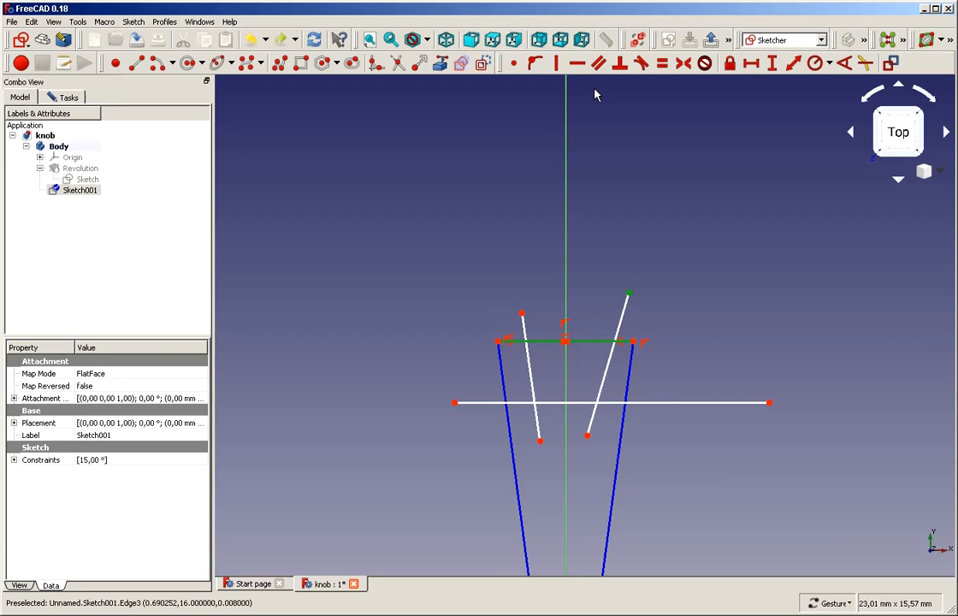
{"action": "left_click", "coordinate": [813, 257]}
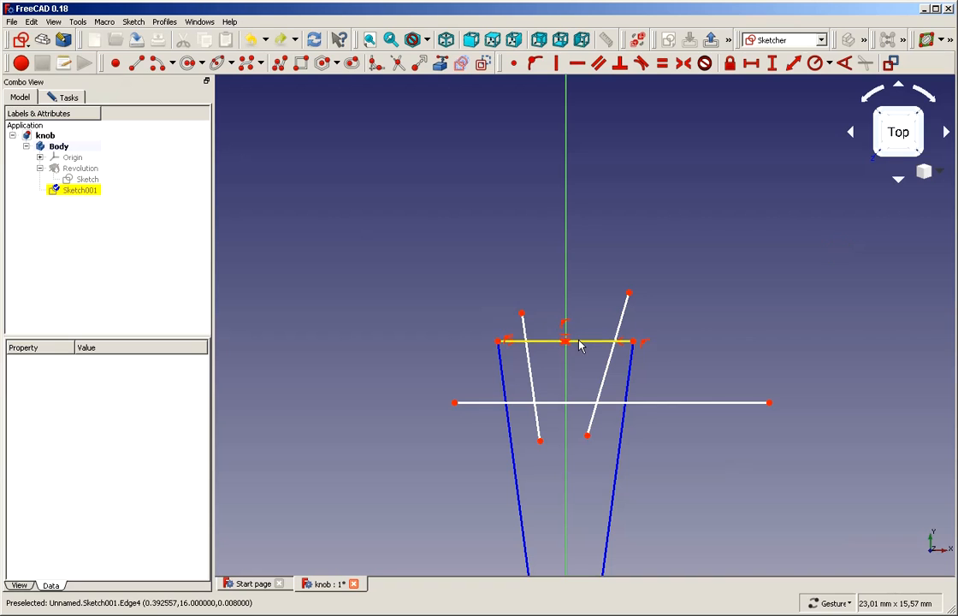
Move the upper normal horizontal line upward, clear of the construction line it overlaps and the slanted lines' upper endpoints
{"action": "left_click_drag", "start_coordinate": [579, 344], "coordinate": [586, 272]}
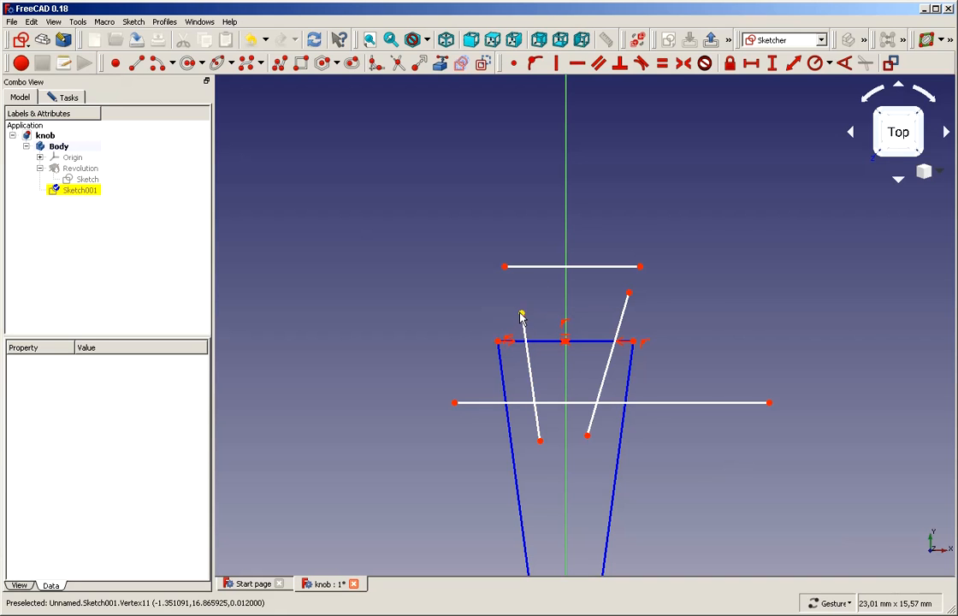
Constrain the upper endpoints of the two slanted normal lines onto the upper horizontal construction line
{"action": "left_click", "coordinate": [522, 314]}
{"action": "left_click", "coordinate": [549, 341]}
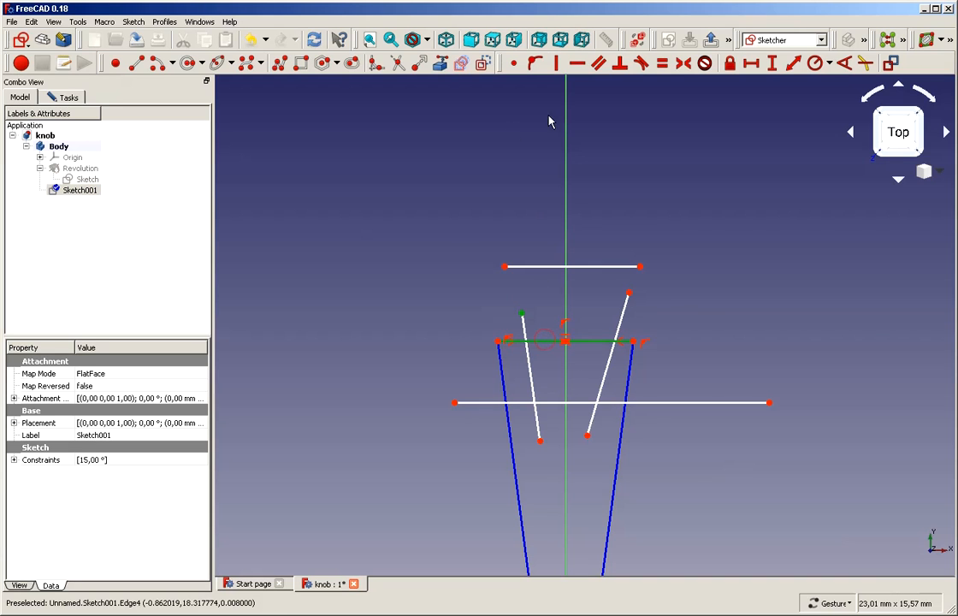
{"action": "left_click", "coordinate": [535, 62]}
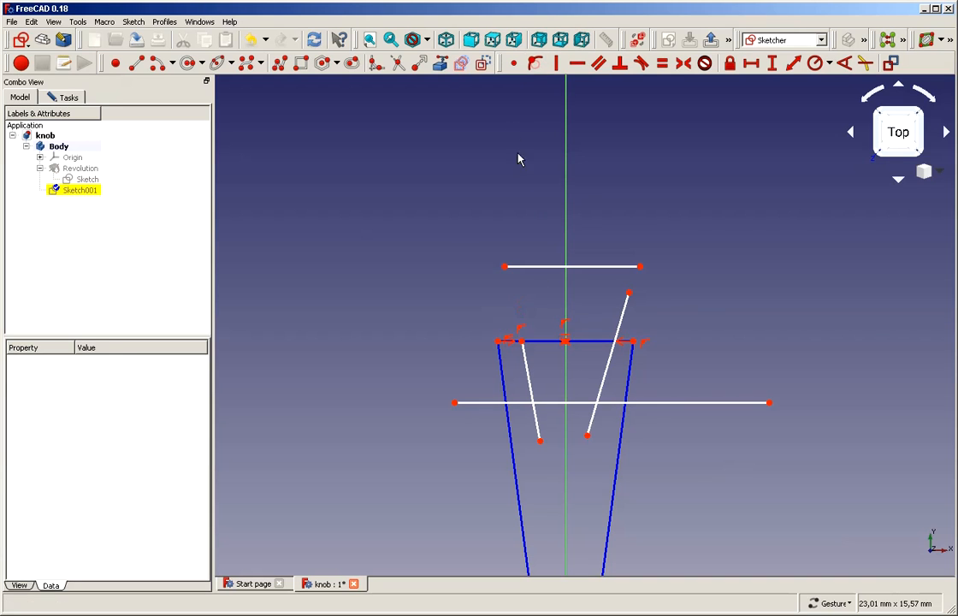
{"action": "left_click", "coordinate": [630, 294]}
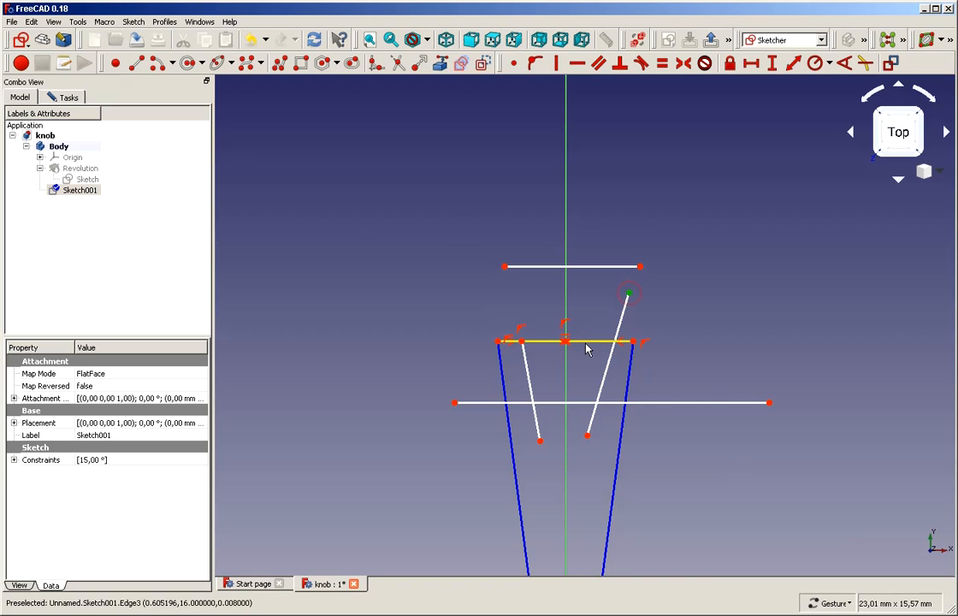
{"action": "left_click", "coordinate": [586, 342]}
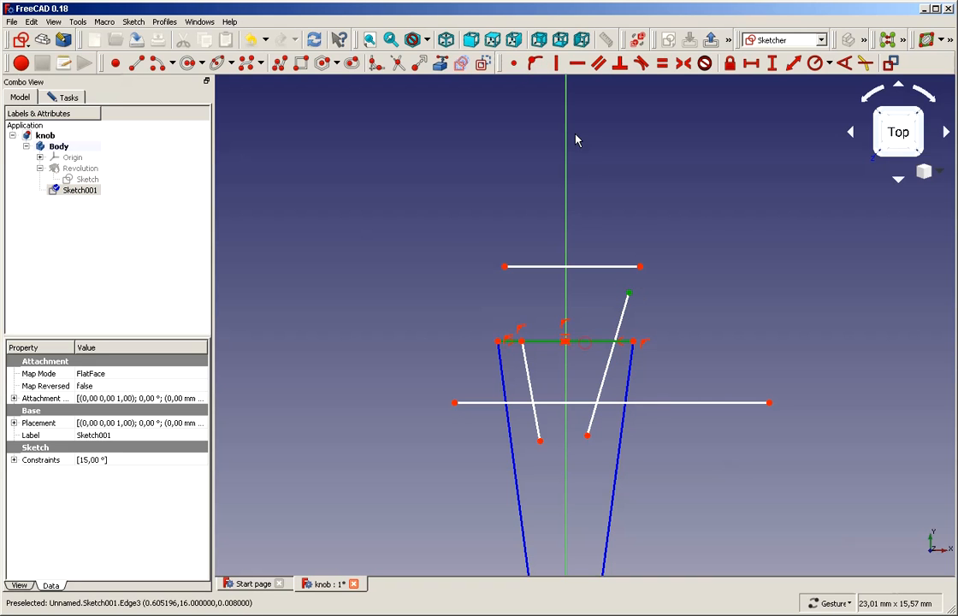
{"action": "left_click", "coordinate": [535, 63]}
Shift the lower horizontal line slightly downward and constrain the lower endpoints of both slanted normal lines onto it
{"action": "left_click", "coordinate": [539, 442]}
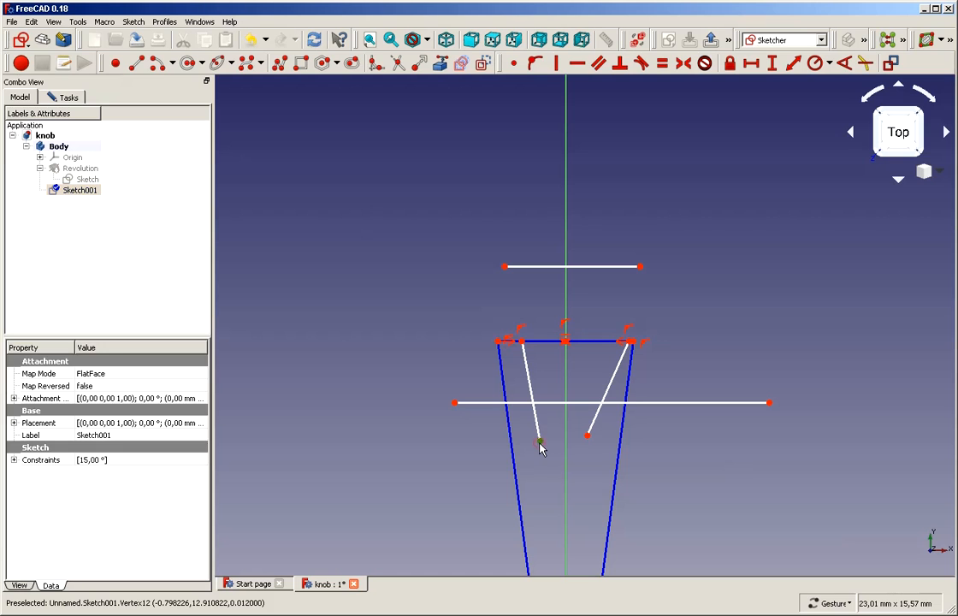
{"action": "left_click", "coordinate": [521, 432]}
{"action": "mouse_move", "coordinate": [517, 402]}
{"action": "left_mouse_down"}
{"action": "mouse_move", "coordinate": [518, 434]}
{"action": "mouse_move", "coordinate": [522, 414]}
{"action": "left_mouse_up"}
{"action": "left_click", "coordinate": [540, 441]}
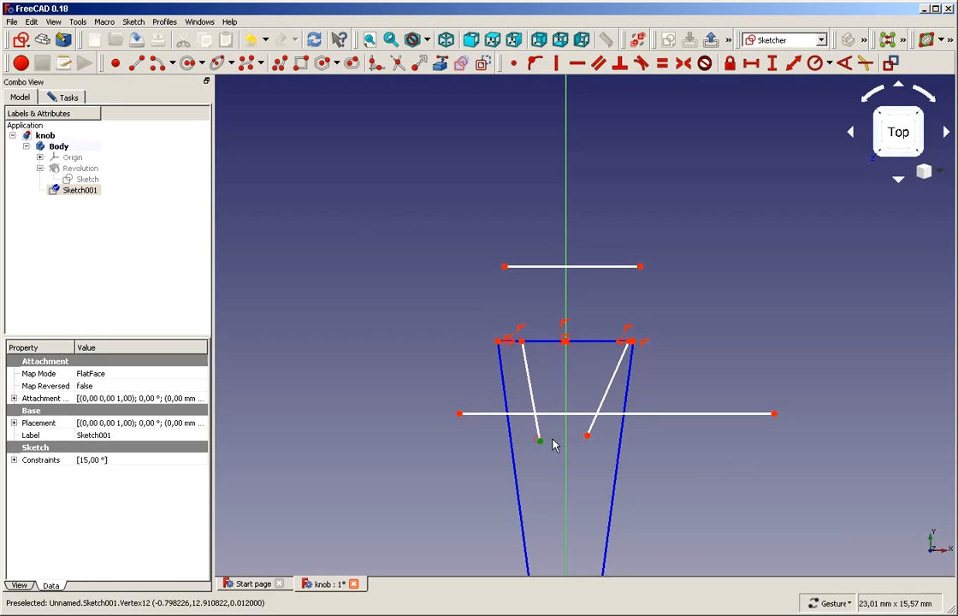
{"action": "left_click", "coordinate": [554, 414]}
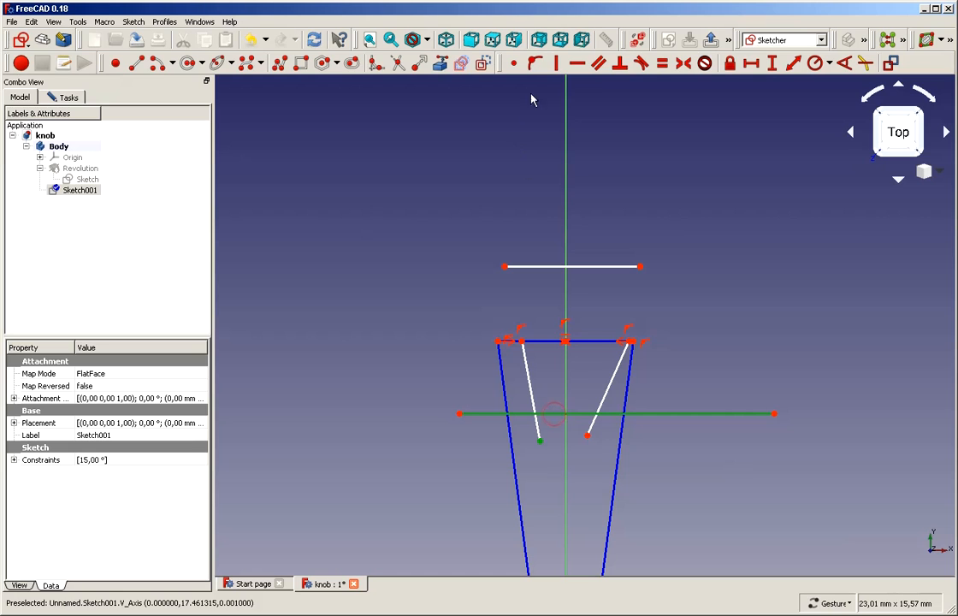
{"action": "left_click", "coordinate": [535, 62]}
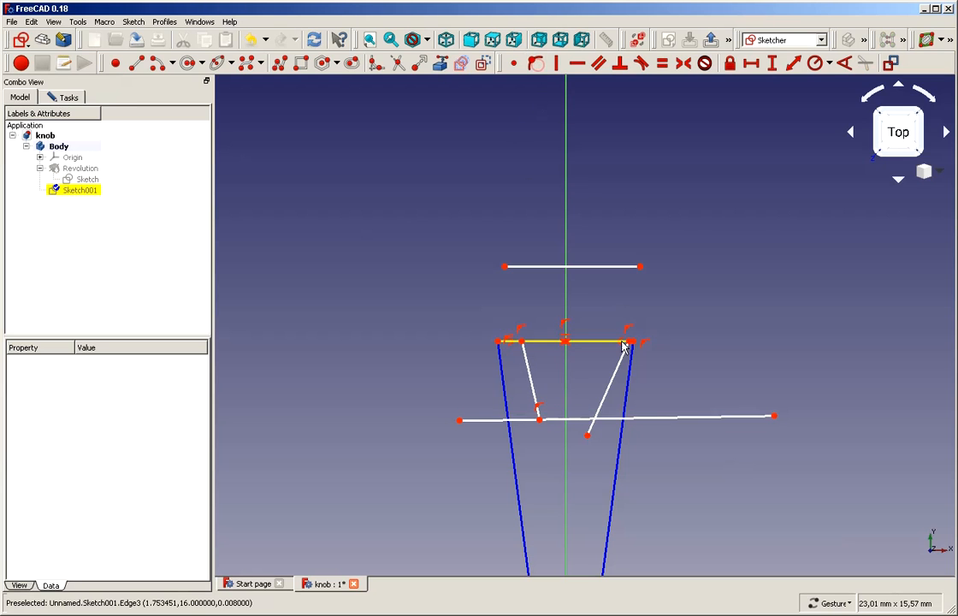
{"action": "left_click", "coordinate": [587, 438]}
{"action": "left_click", "coordinate": [590, 419]}
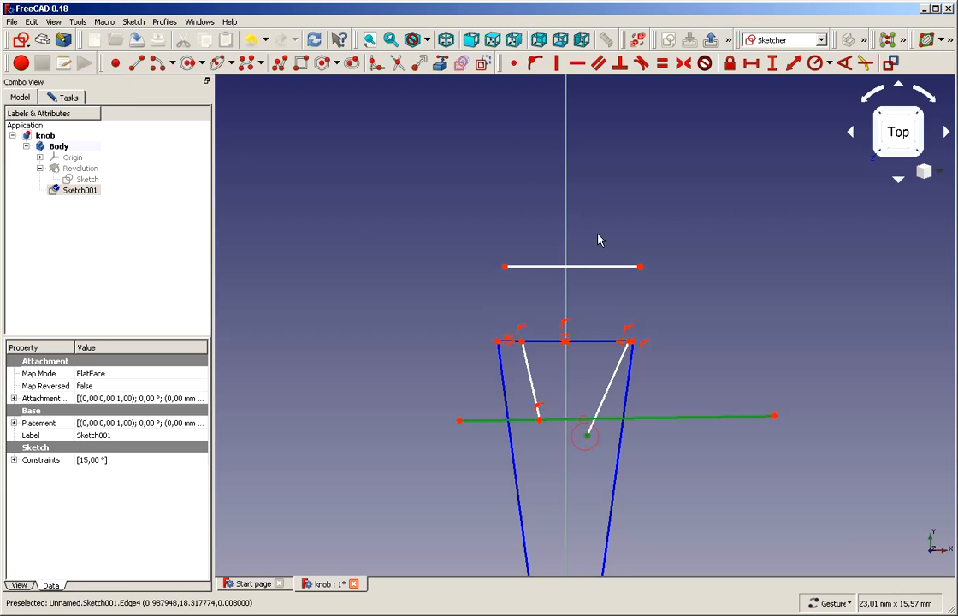
{"action": "left_click", "coordinate": [535, 62]}
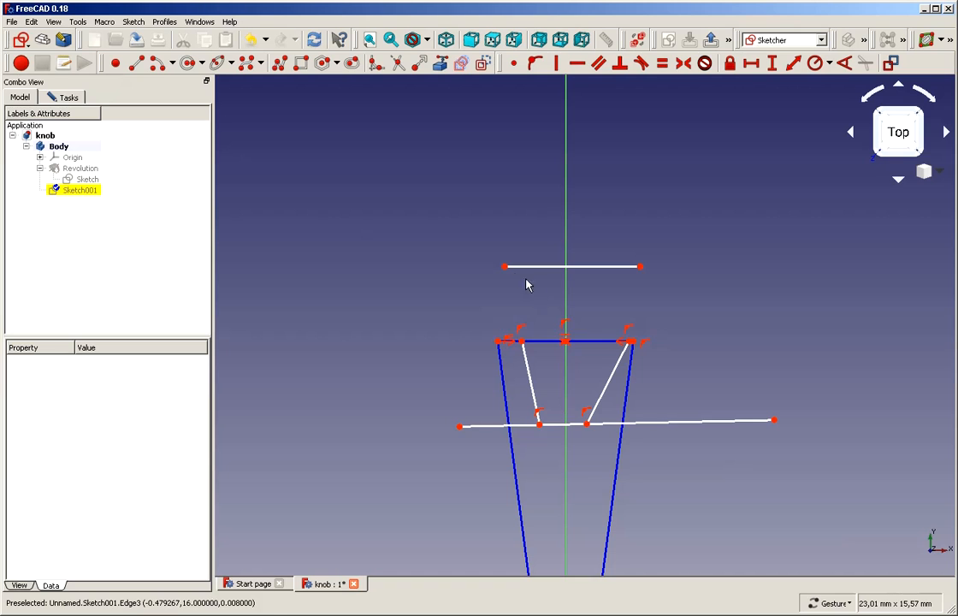
Make the slanted normal lines' upper endpoints, and likewise their lower endpoints, symmetric about the vertical axis
{"action": "left_click", "coordinate": [522, 342]}
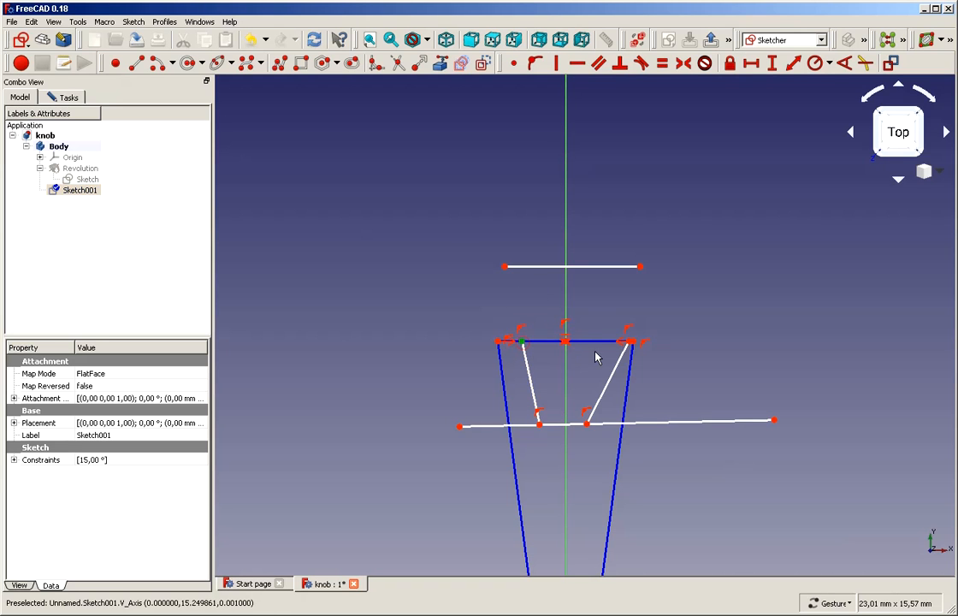
{"action": "left_click", "coordinate": [631, 341]}
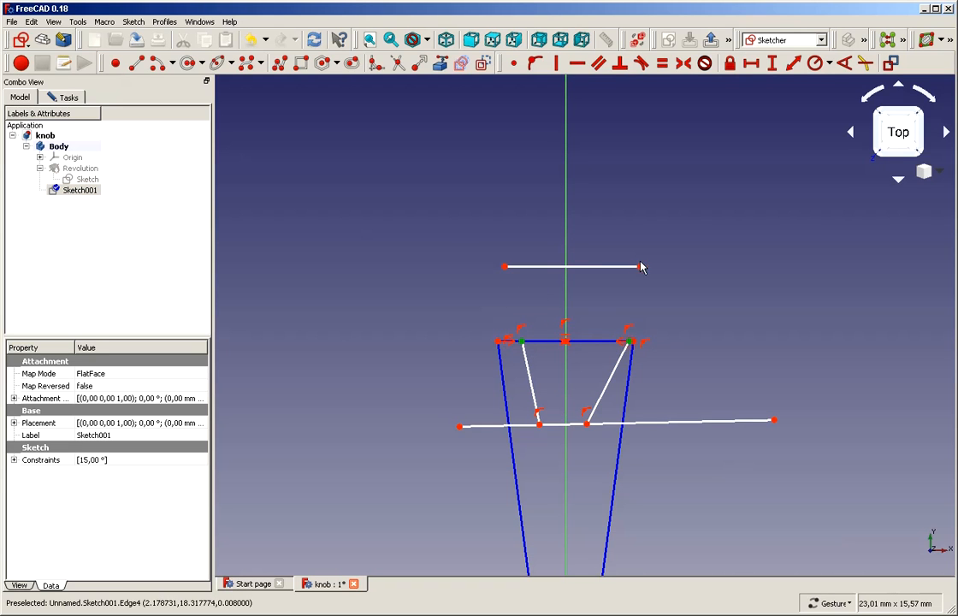
{"action": "left_click", "coordinate": [565, 239]}
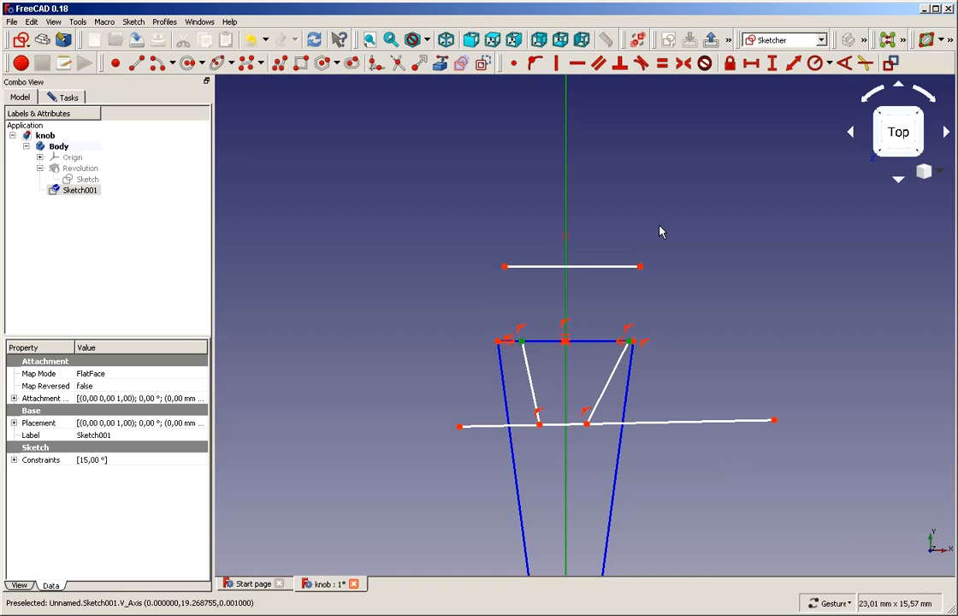
{"action": "left_click", "coordinate": [690, 67]}
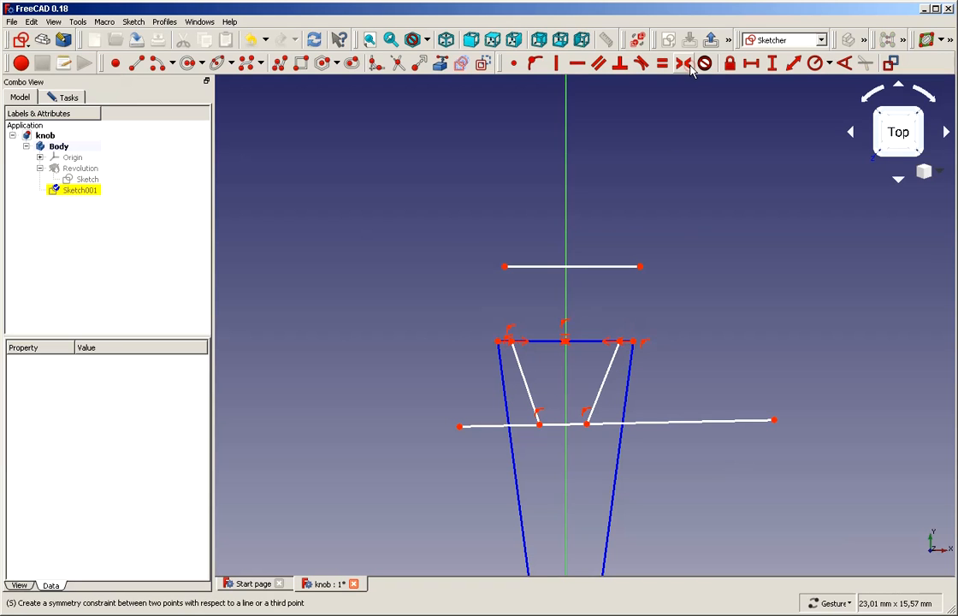
{"action": "left_click", "coordinate": [539, 425]}
{"action": "left_click", "coordinate": [587, 425]}
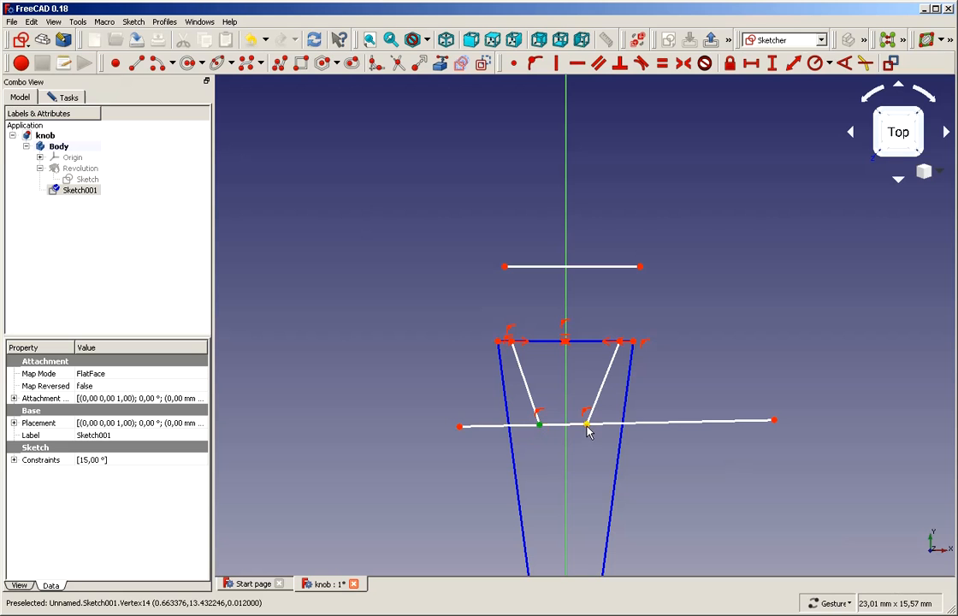
{"action": "left_click", "coordinate": [565, 443]}
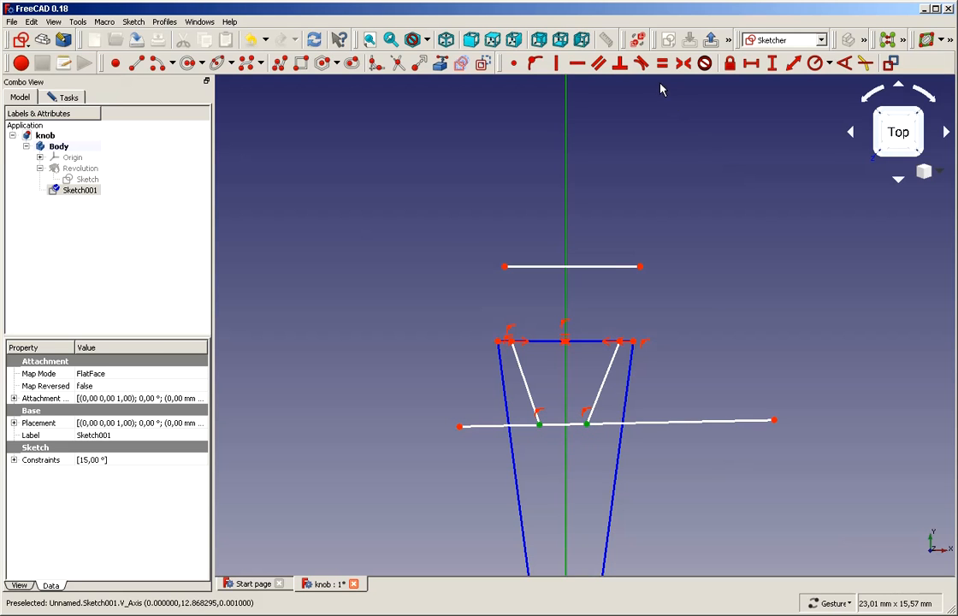
{"action": "left_click", "coordinate": [683, 63]}
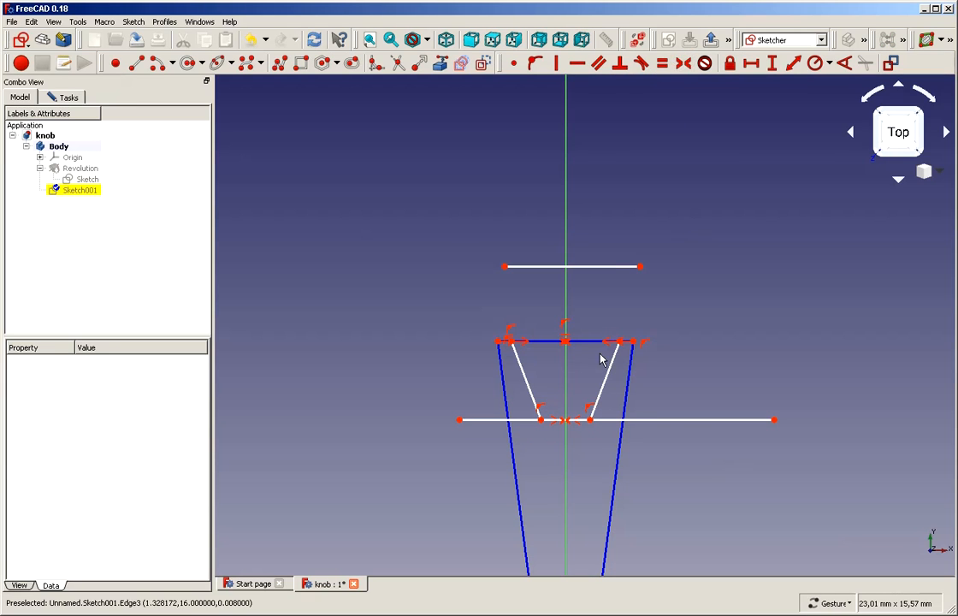
Constrain the horizontal distance between the slanted normal lines' lower endpoints to 1.2 mm
{"action": "left_click_drag", "start_coordinate": [535, 396], "coordinate": [524, 381]}
{"action": "left_click", "coordinate": [552, 416]}
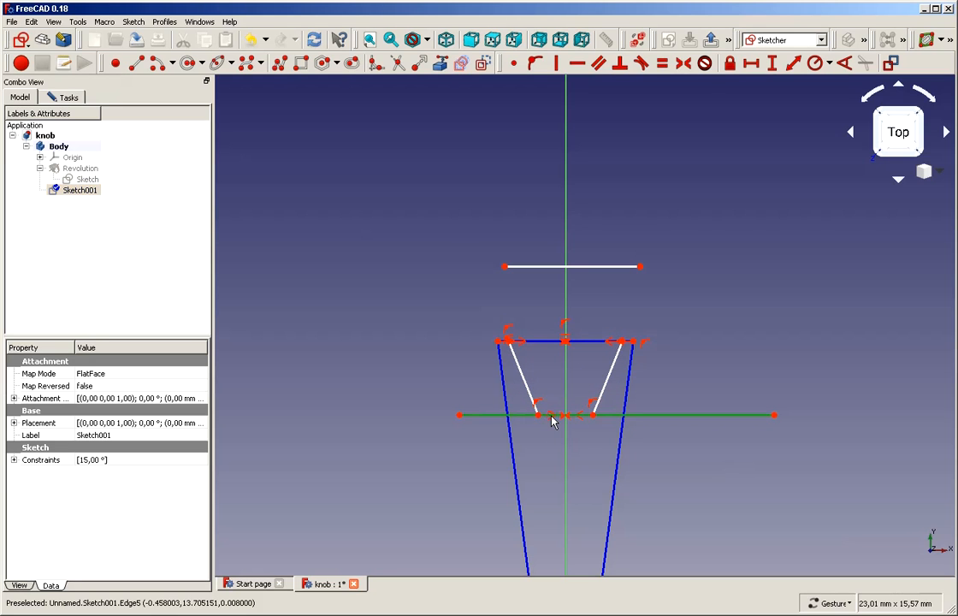
{"action": "left_click", "coordinate": [551, 416]}
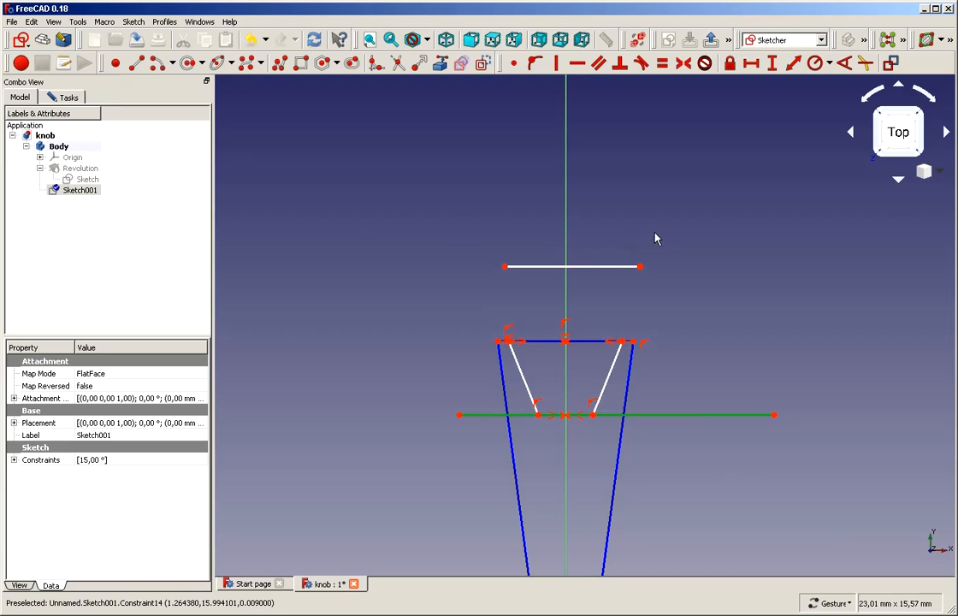
{"action": "left_click", "coordinate": [688, 221]}
{"action": "left_click", "coordinate": [539, 416]}
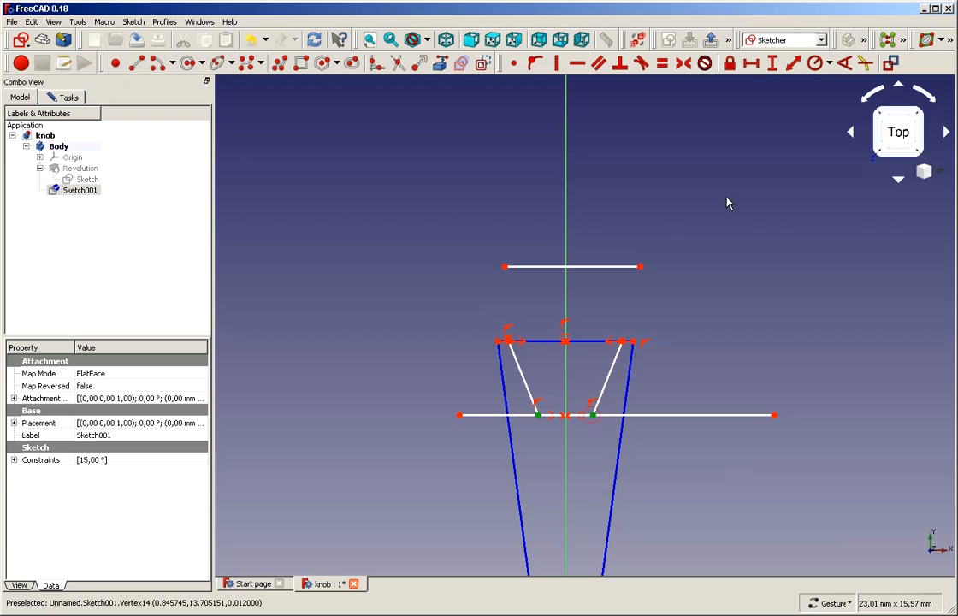
{"action": "left_click", "coordinate": [752, 64]}
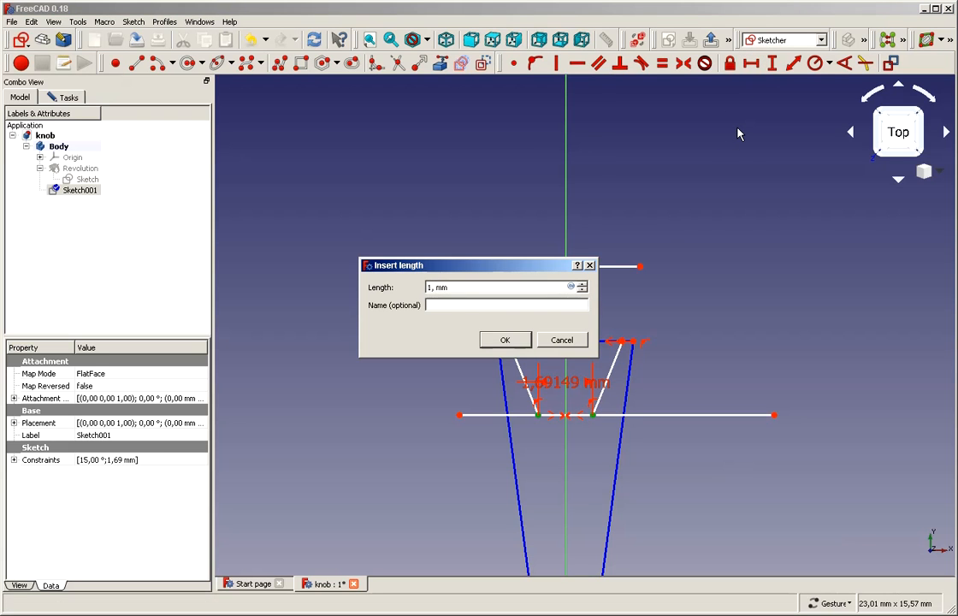
{"action": "key", "text": "Return"}
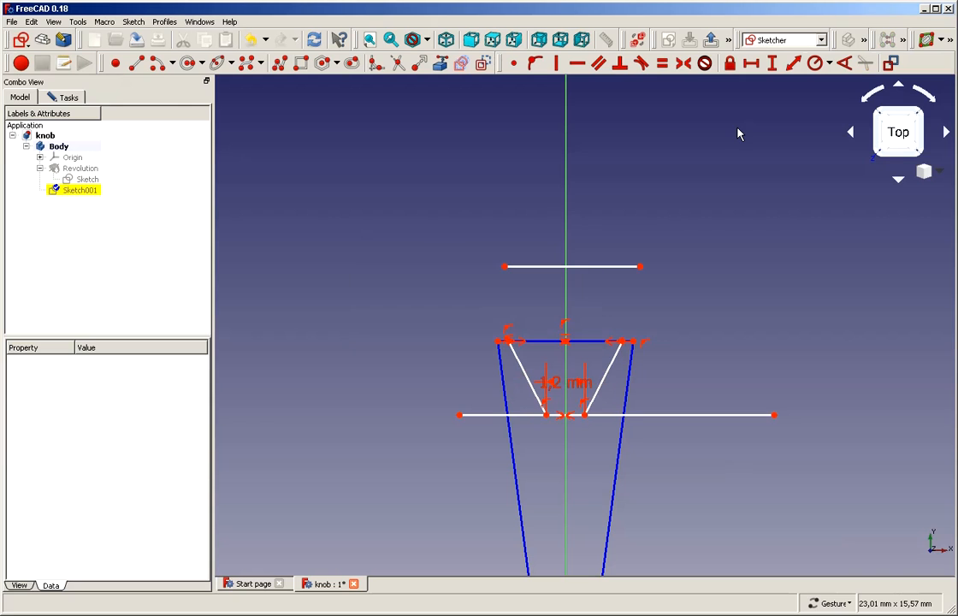
Pull the slanted normal lines' upper endpoints inward and make the loose upper line's two ends coincident with them
{"action": "scroll", "coordinate": [544, 298], "scroll_direction": "up", "scroll_amount": 3}
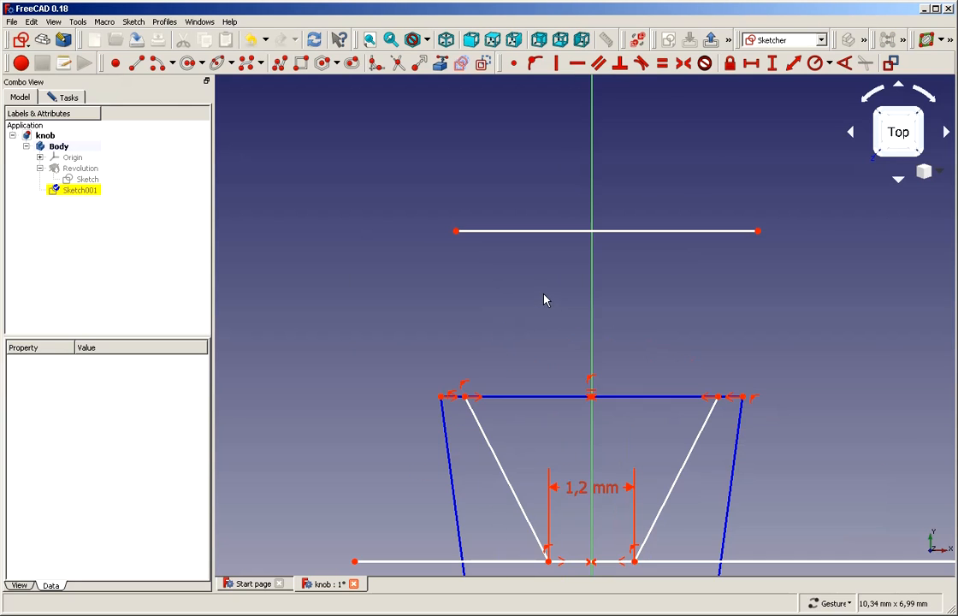
{"action": "scroll", "coordinate": [522, 325], "scroll_direction": "down", "scroll_amount": 2}
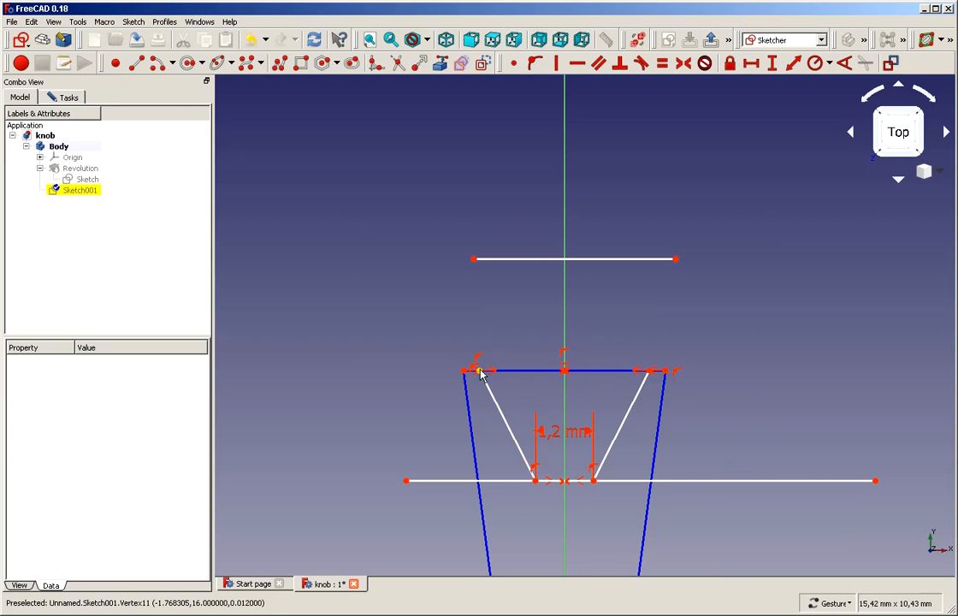
{"action": "mouse_move", "coordinate": [480, 374]}
{"action": "left_mouse_down"}
{"action": "mouse_move", "coordinate": [519, 370]}
{"action": "mouse_move", "coordinate": [498, 368]}
{"action": "mouse_move", "coordinate": [506, 370]}
{"action": "left_mouse_up"}
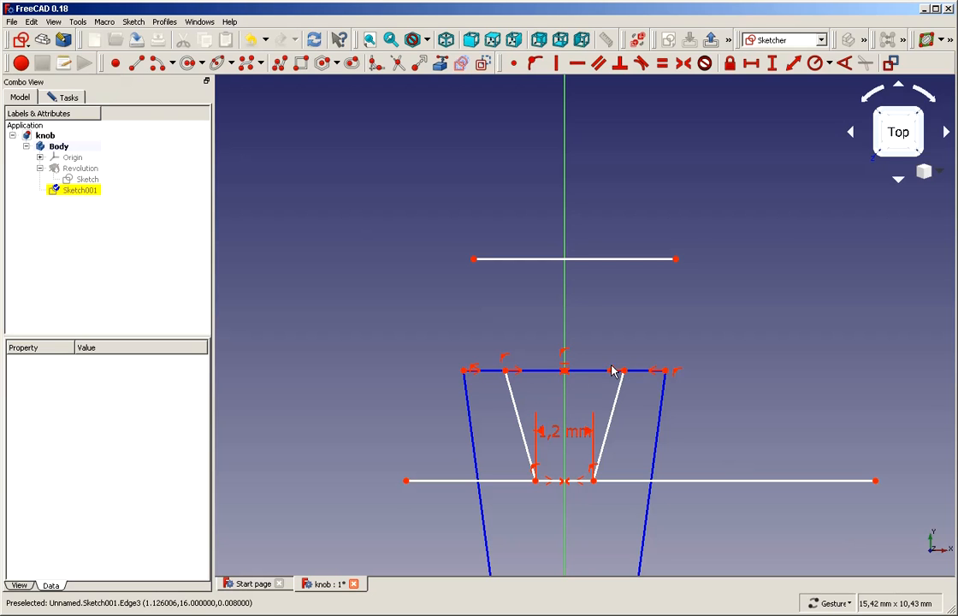
{"action": "left_click", "coordinate": [475, 259]}
{"action": "left_click", "coordinate": [506, 372]}
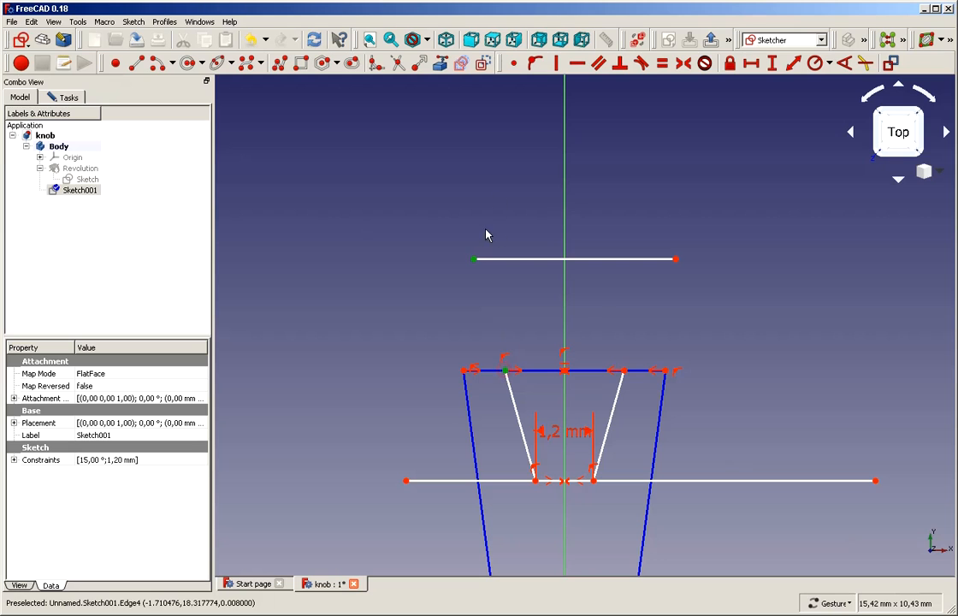
{"action": "left_click", "coordinate": [513, 64]}
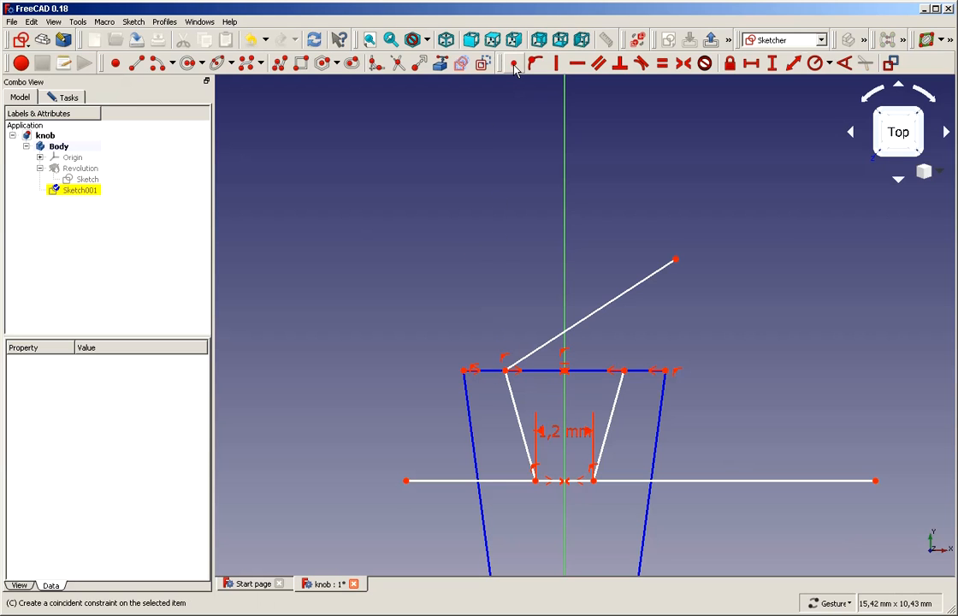
{"action": "left_click", "coordinate": [623, 373]}
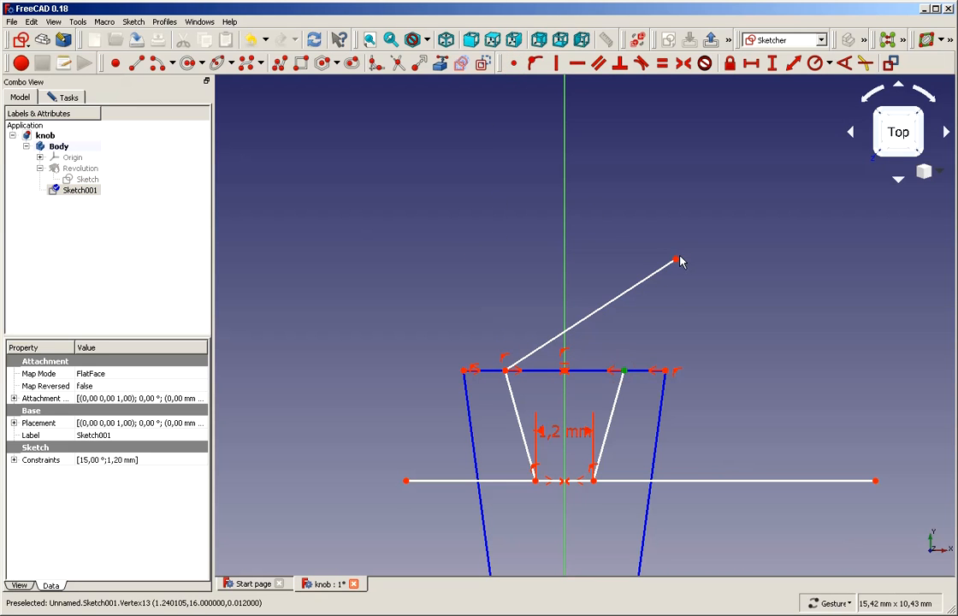
{"action": "left_click", "coordinate": [514, 63]}
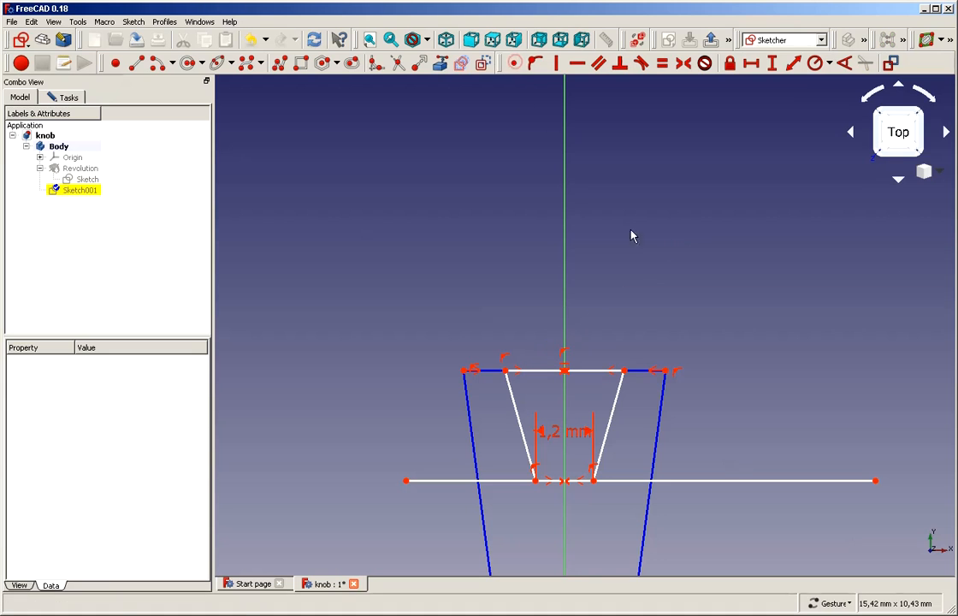
Constrain the horizontal length of the profile's upper line to 2 mm
{"action": "left_click", "coordinate": [546, 372]}
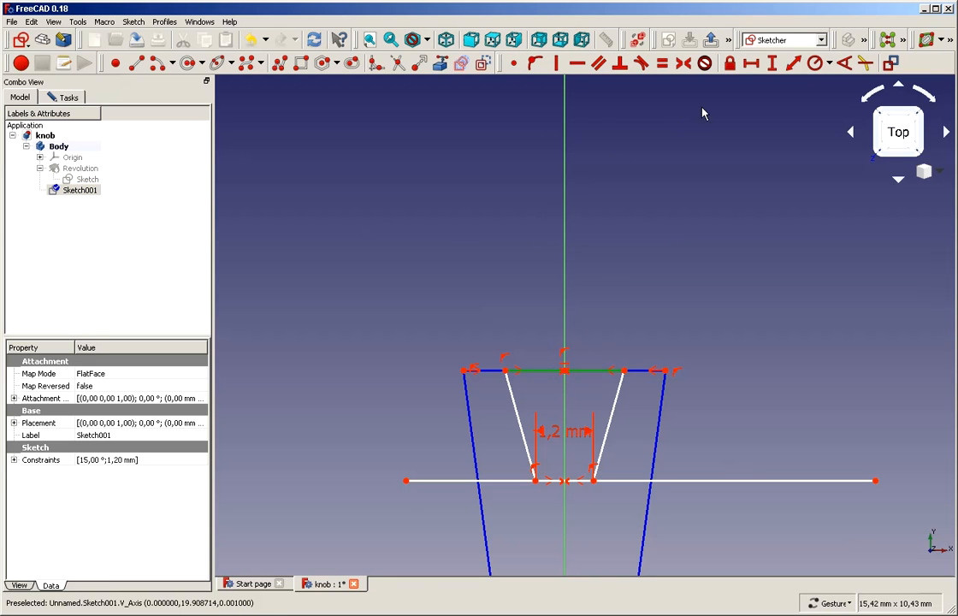
{"action": "left_click", "coordinate": [750, 62]}
{"action": "type", "text": "2"}
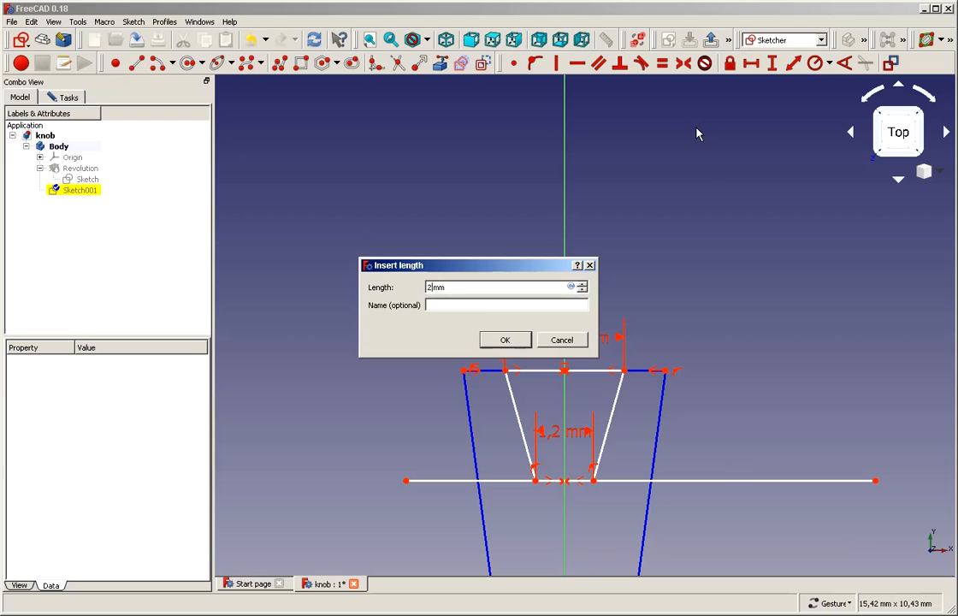
{"action": "left_click", "coordinate": [513, 340]}
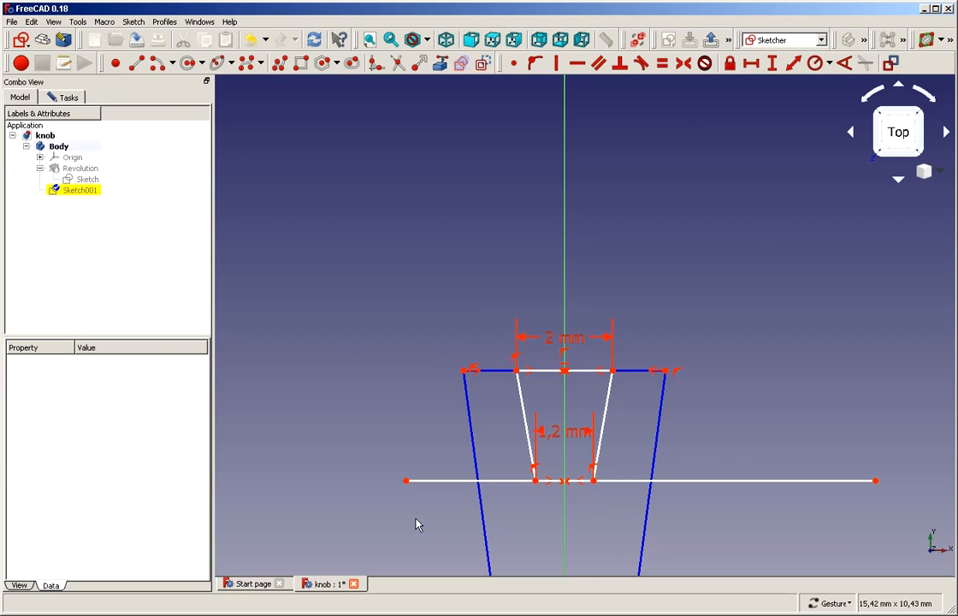
Make the loose lower line's two ends coincident with the slanted normal lines' lower endpoints, closing the profile
{"action": "left_click", "coordinate": [406, 482]}
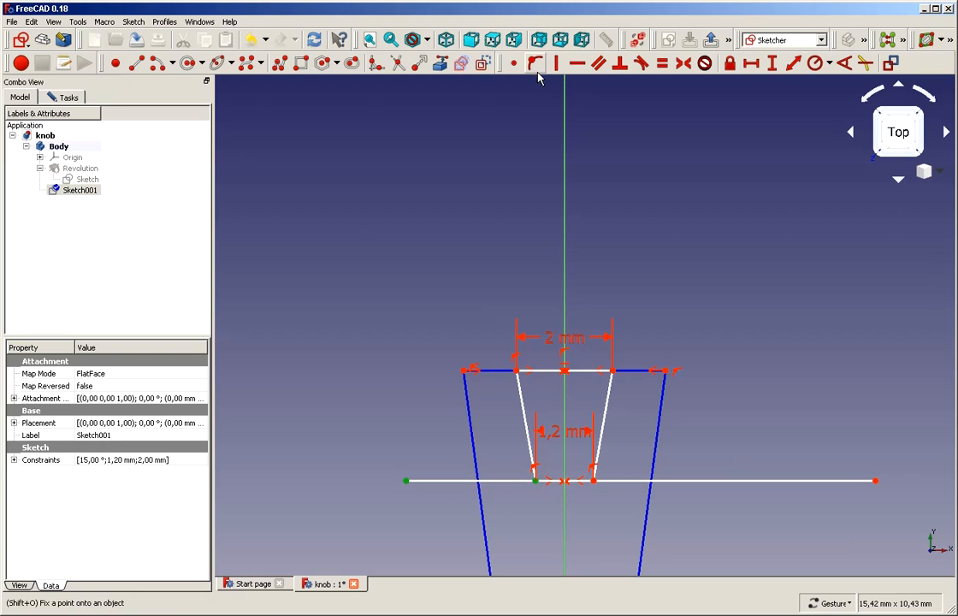
{"action": "left_click", "coordinate": [513, 62]}
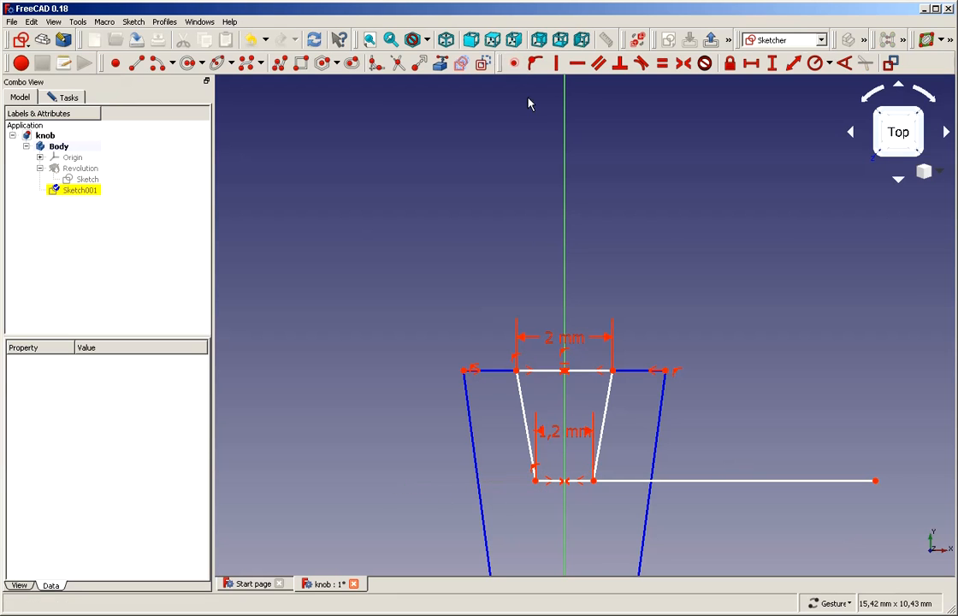
{"action": "left_click", "coordinate": [875, 481]}
{"action": "left_click", "coordinate": [594, 482]}
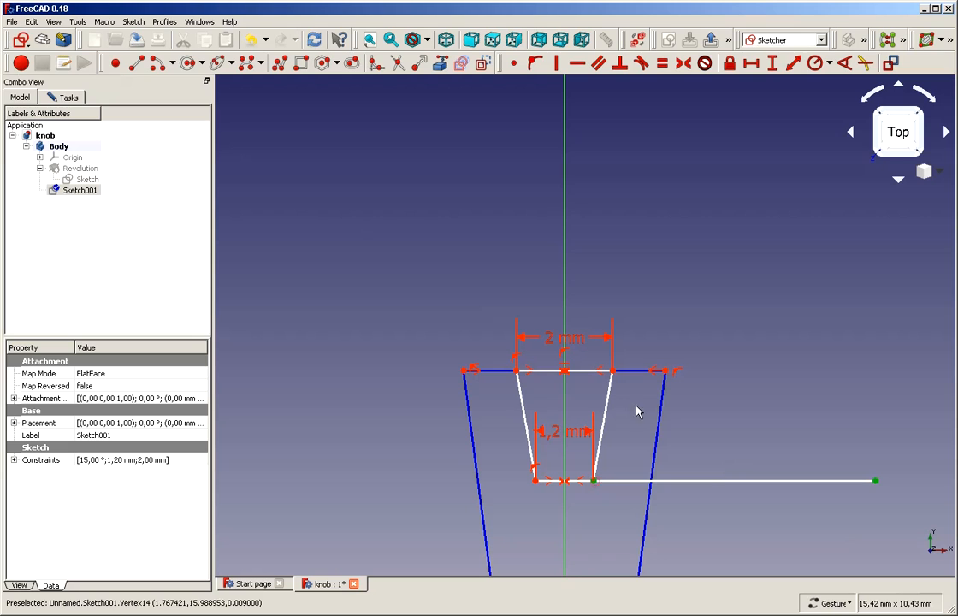
{"action": "left_click", "coordinate": [514, 63]}
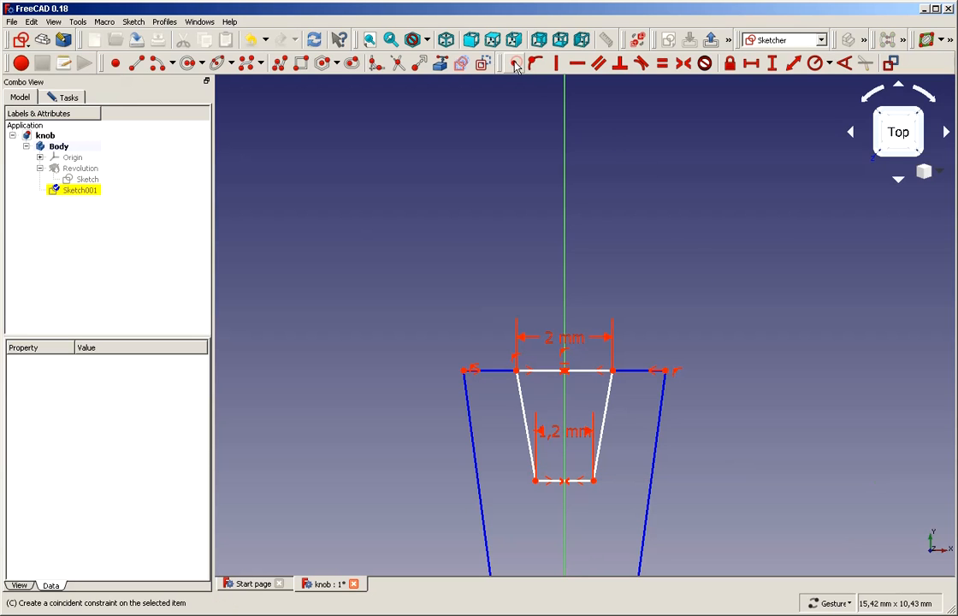
Highlight the geometry with the remaining degree of freedom and test it by pulling the profile's lower line upward
{"action": "left_click", "coordinate": [77, 99]}
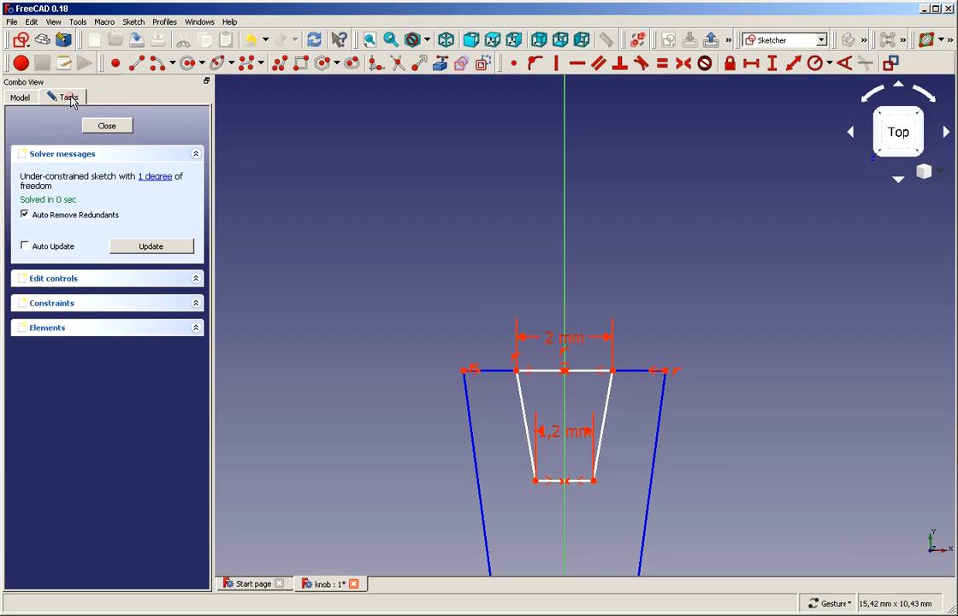
{"action": "left_click", "coordinate": [150, 178]}
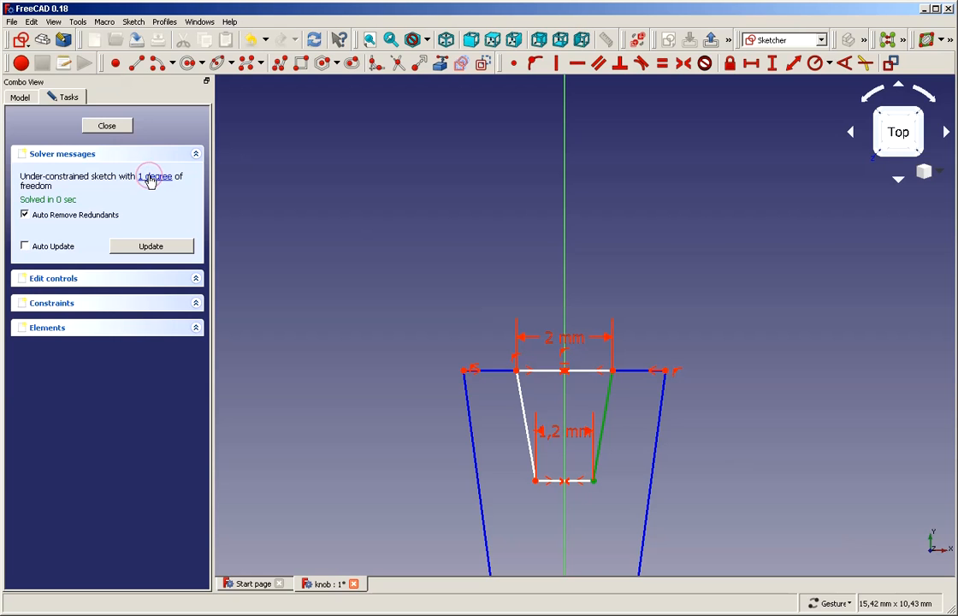
{"action": "left_click", "coordinate": [505, 178]}
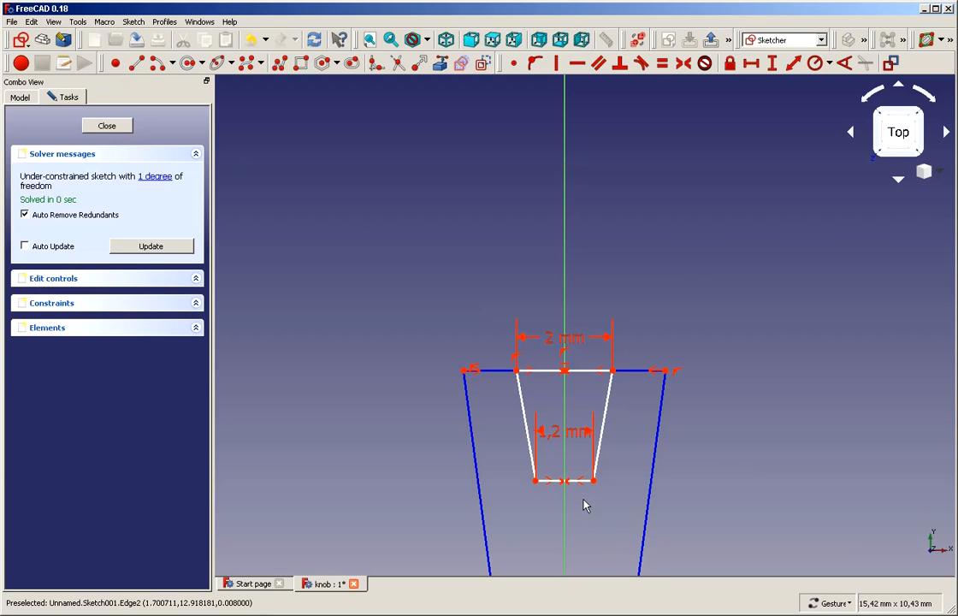
{"action": "left_click_drag", "start_coordinate": [585, 486], "coordinate": [597, 453]}
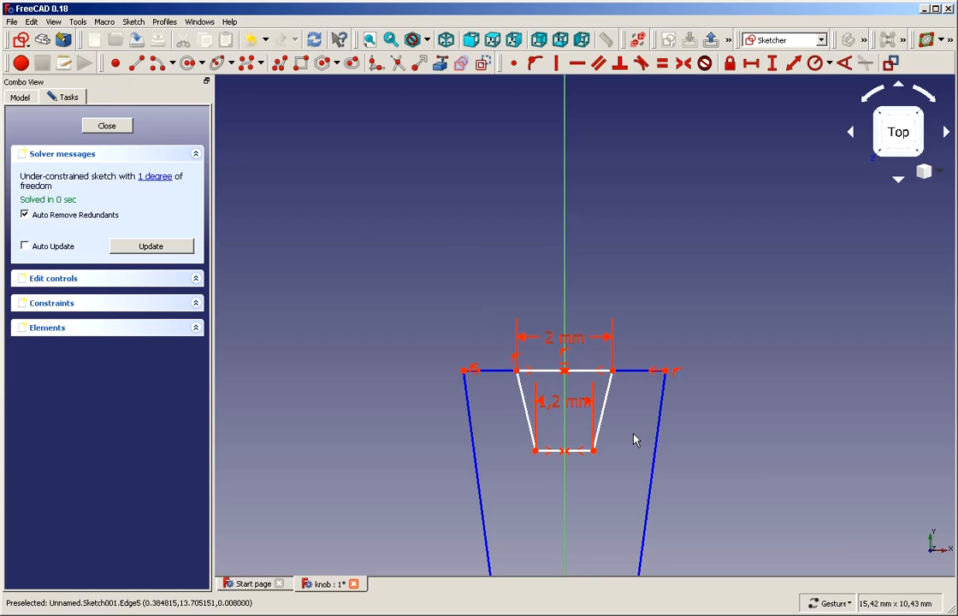
Constrain the vertical distance between the profile's upper and lower right corners to 1.5 mm and close the sketch
{"action": "left_click", "coordinate": [595, 453]}
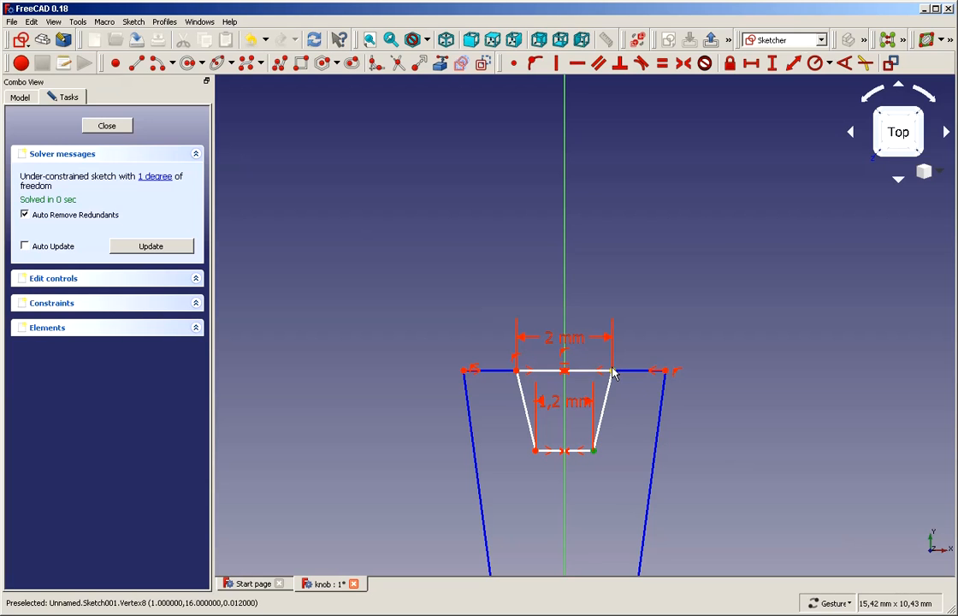
{"action": "left_click", "coordinate": [771, 62]}
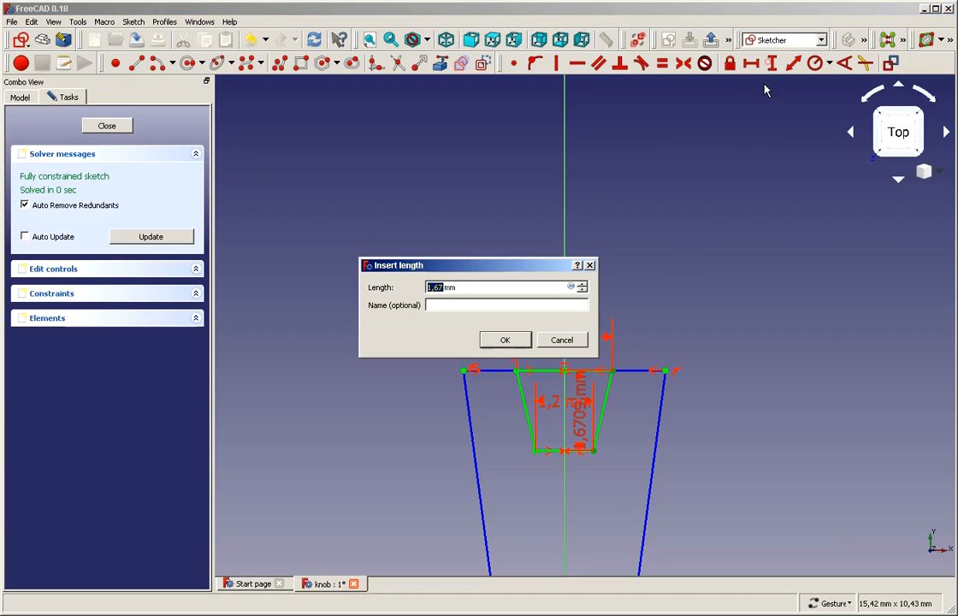
{"action": "type", "text": "1,5"}
{"action": "key", "text": "Return"}
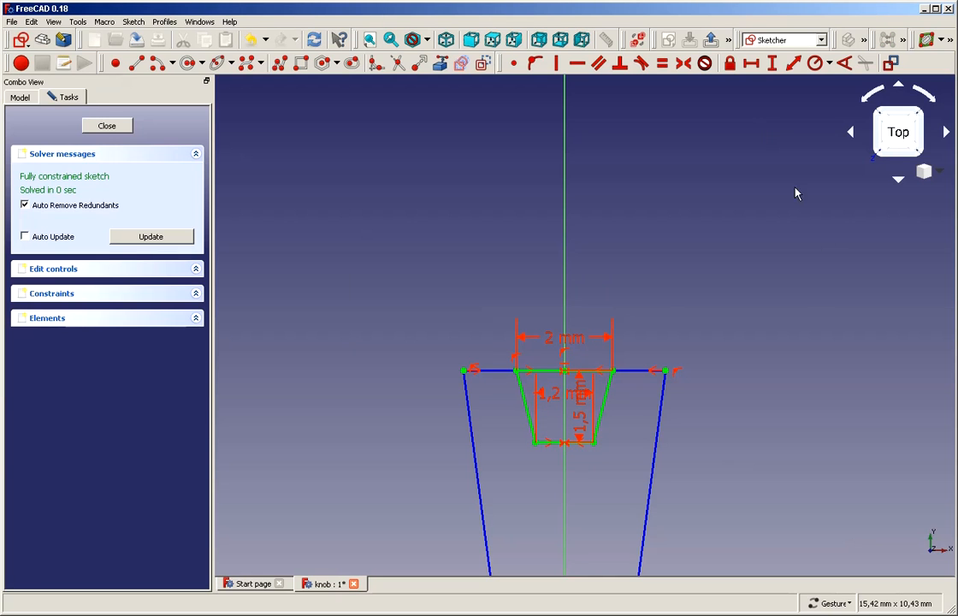
{"action": "left_click", "coordinate": [110, 126]}
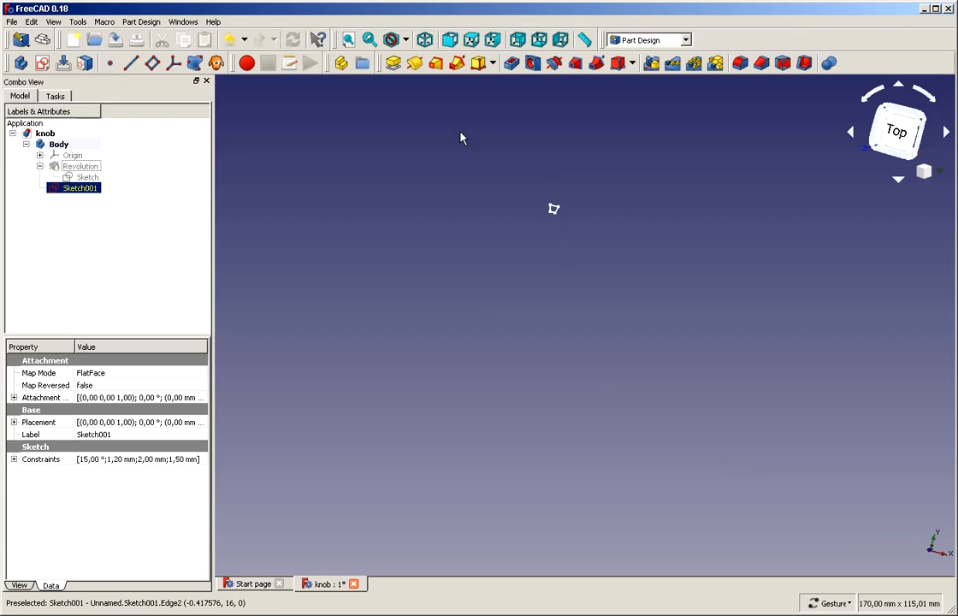
Show the revolved knob body, start a pocket from the flute sketch and set its type to Through all
{"action": "left_click", "coordinate": [80, 166]}
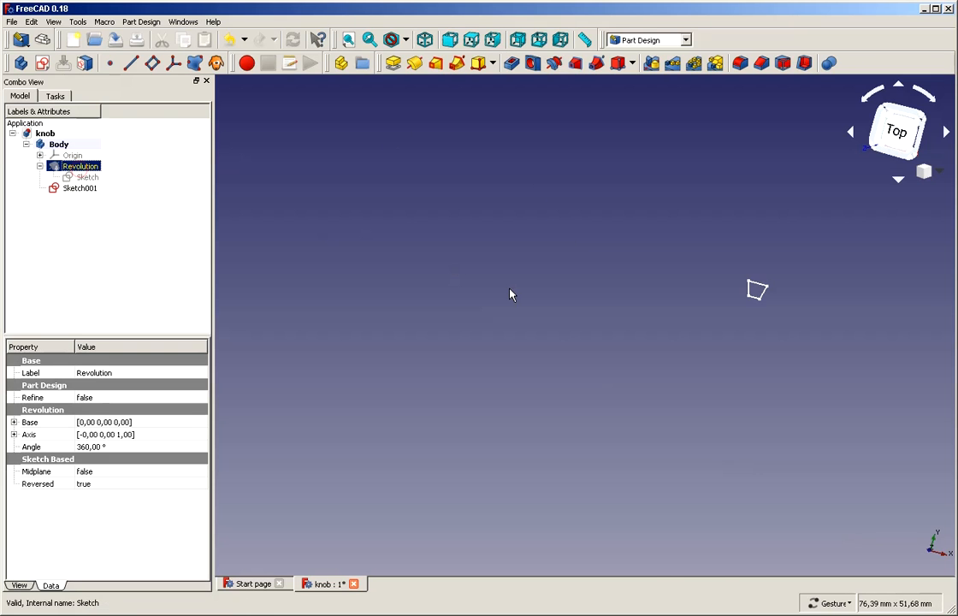
{"action": "key", "text": "space"}
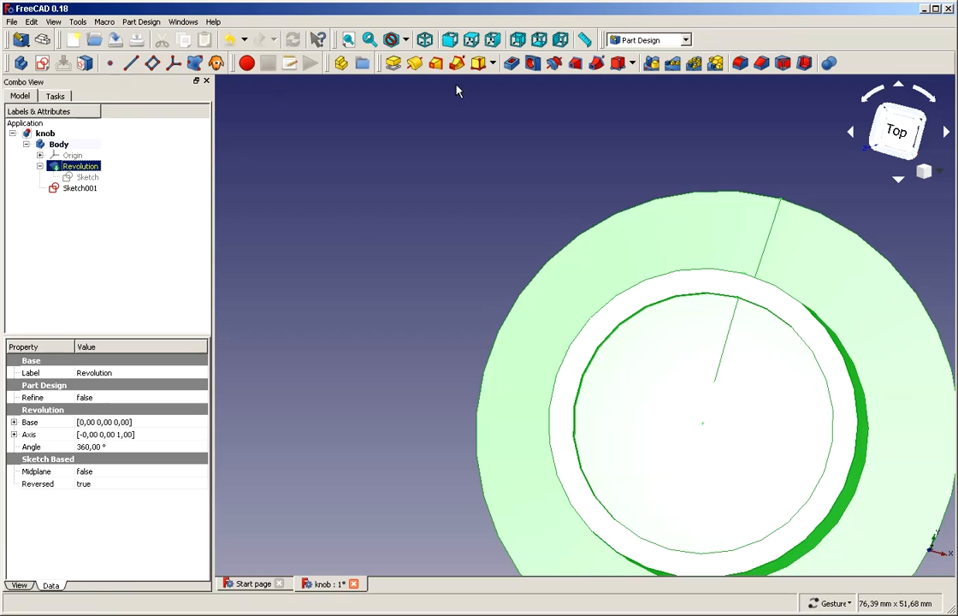
{"action": "left_click", "coordinate": [514, 65]}
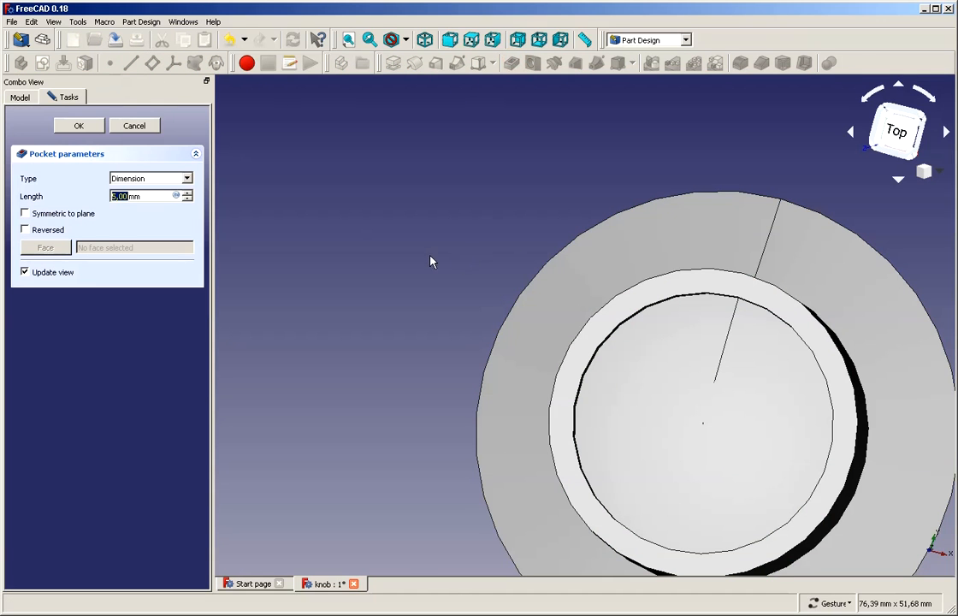
{"action": "left_click_drag", "start_coordinate": [443, 374], "coordinate": [380, 154]}
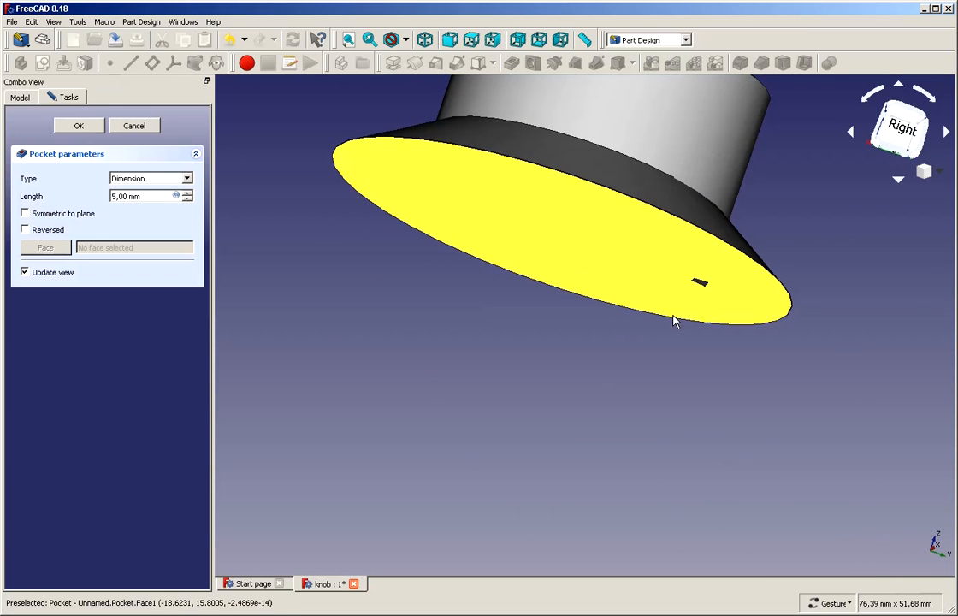
{"action": "left_click_drag", "start_coordinate": [607, 496], "coordinate": [698, 398]}
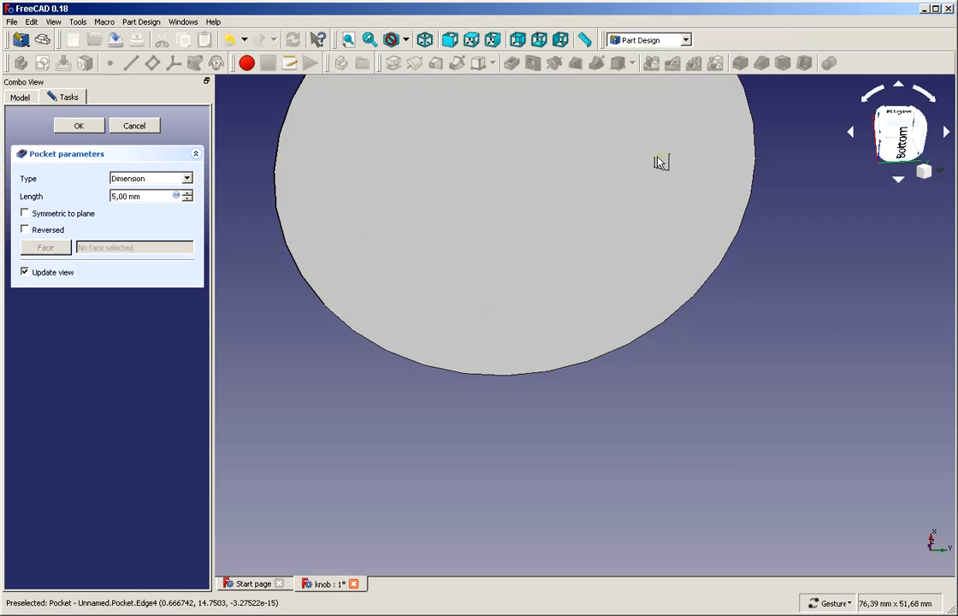
{"action": "left_click_drag", "start_coordinate": [759, 224], "coordinate": [666, 272]}
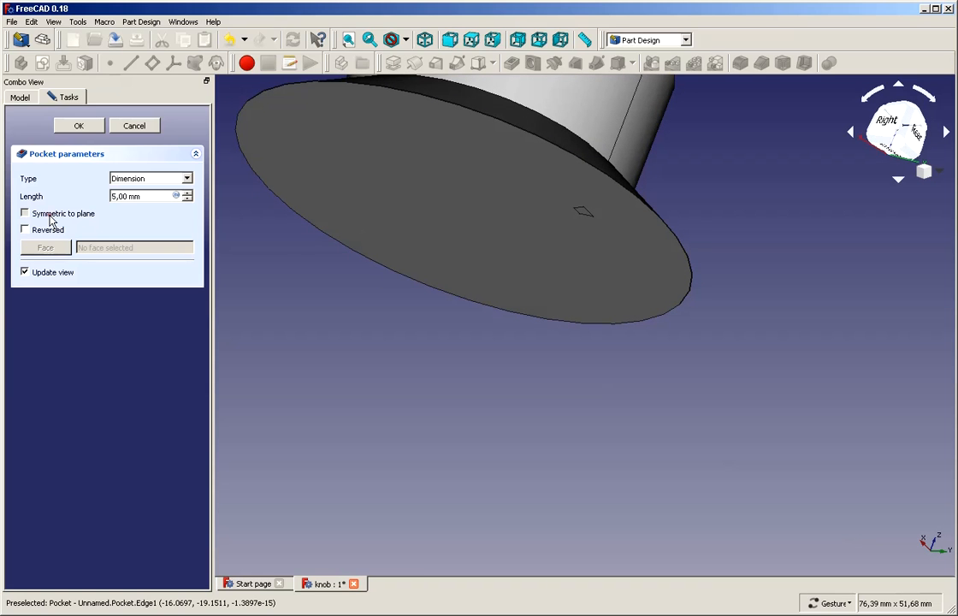
{"action": "left_click", "coordinate": [129, 178]}
{"action": "left_click", "coordinate": [130, 200]}
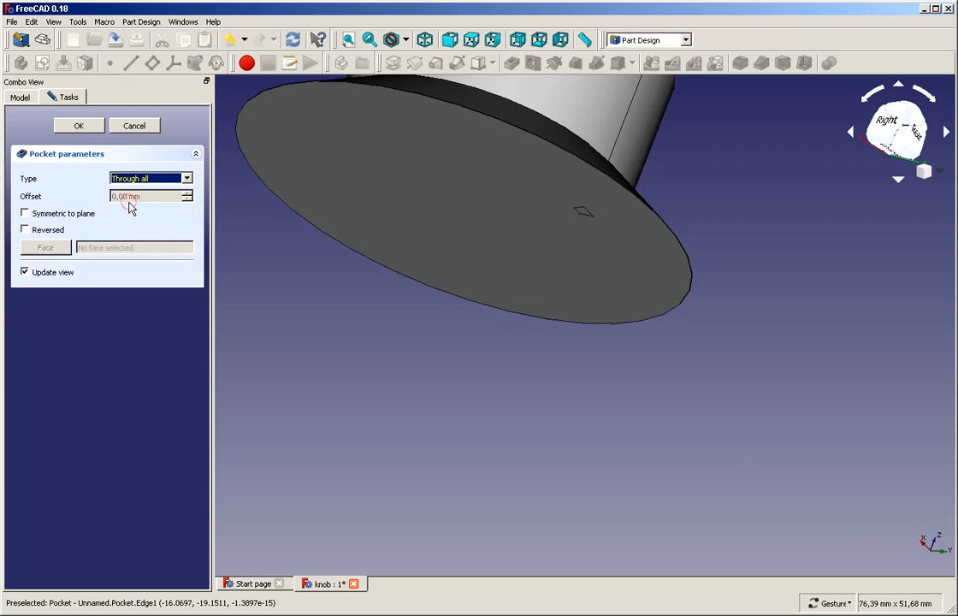
Reverse the pocket's direction, inspect the flute cut from the side and underneath, and accept the pocket
{"action": "left_click_drag", "start_coordinate": [325, 318], "coordinate": [351, 314]}
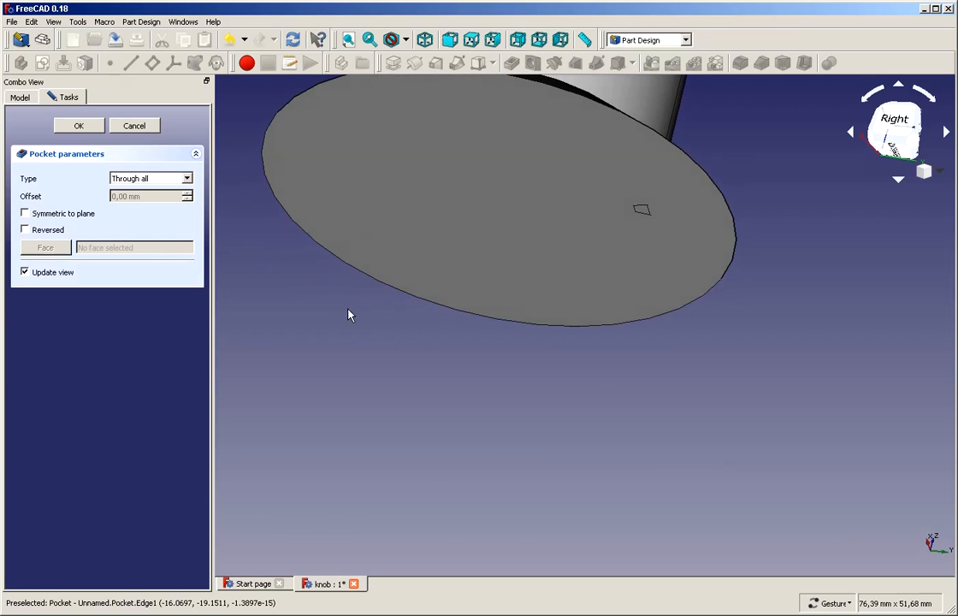
{"action": "left_click", "coordinate": [26, 229]}
{"action": "left_click_drag", "start_coordinate": [537, 417], "coordinate": [552, 473]}
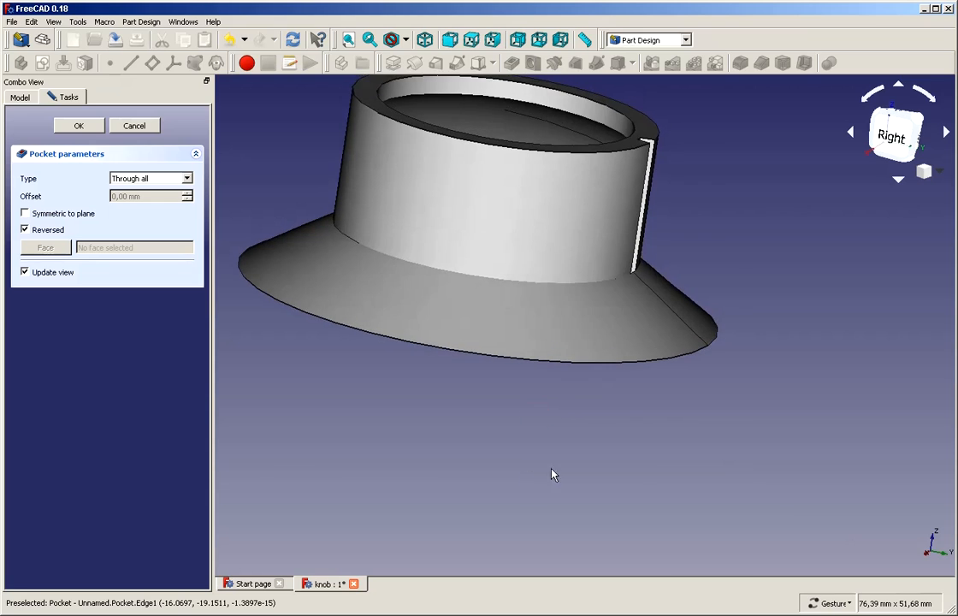
{"action": "left_click_drag", "start_coordinate": [774, 276], "coordinate": [655, 164]}
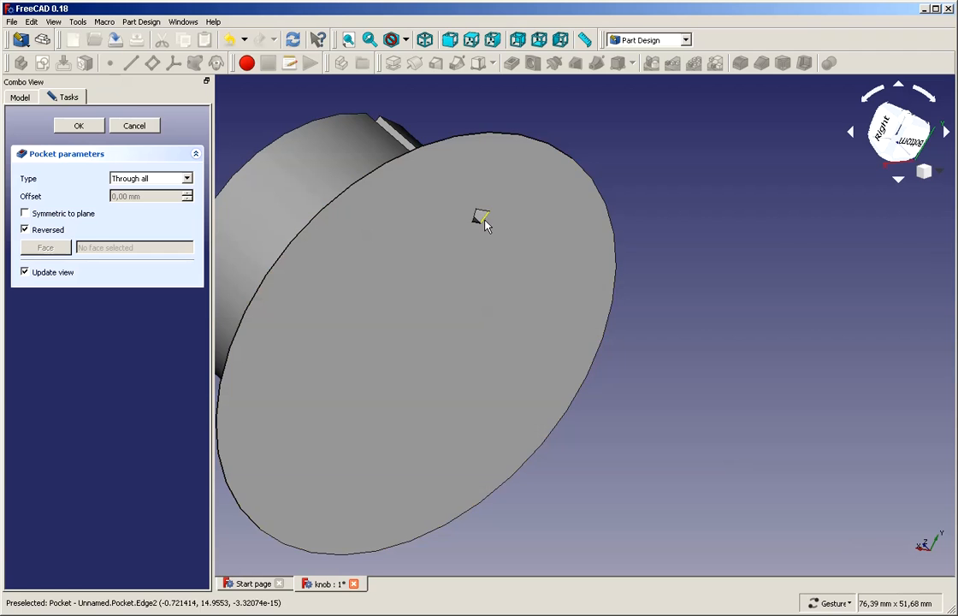
{"action": "left_click_drag", "start_coordinate": [595, 189], "coordinate": [737, 247]}
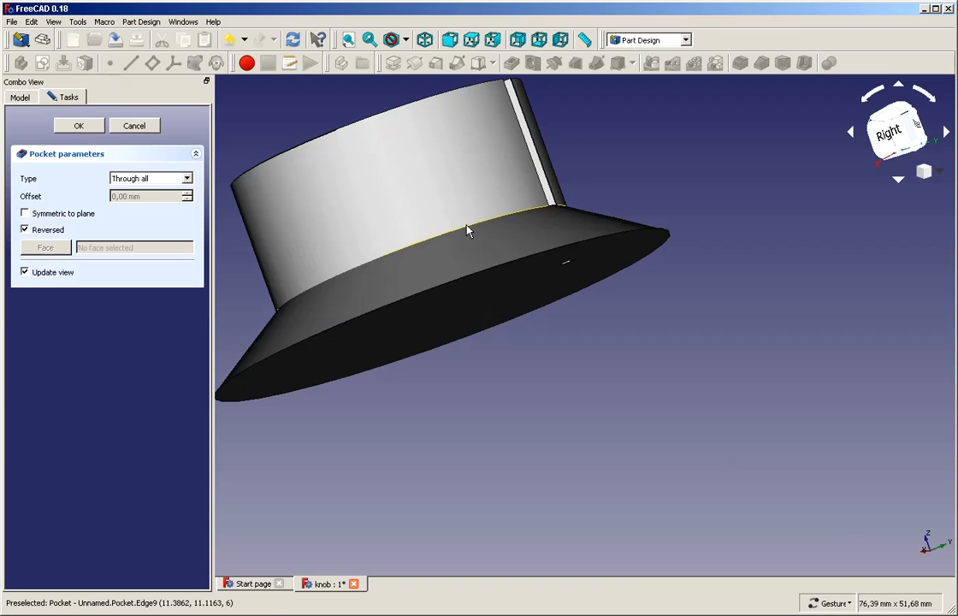
{"action": "left_click_drag", "start_coordinate": [700, 210], "coordinate": [734, 259]}
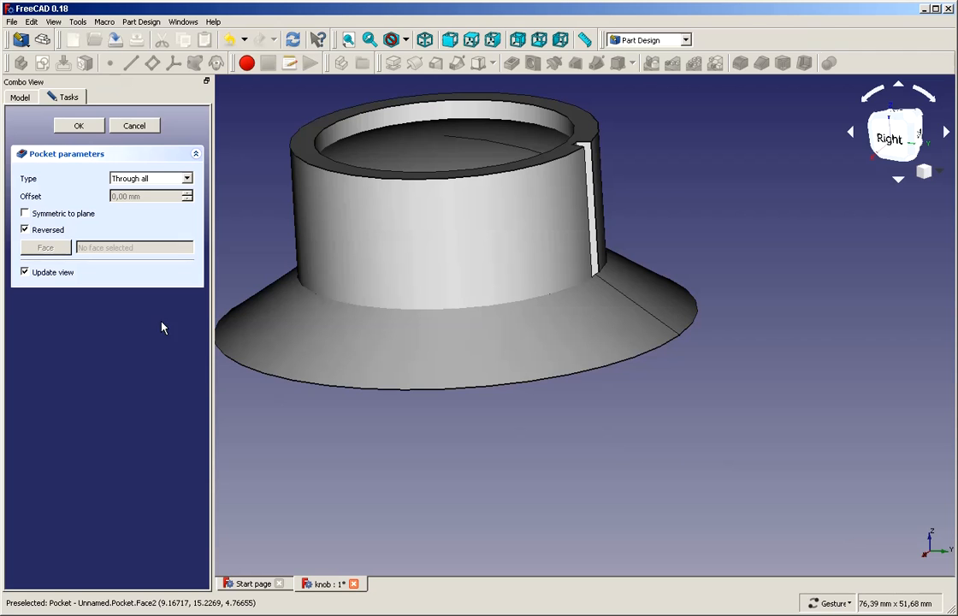
{"action": "left_click", "coordinate": [77, 125]}
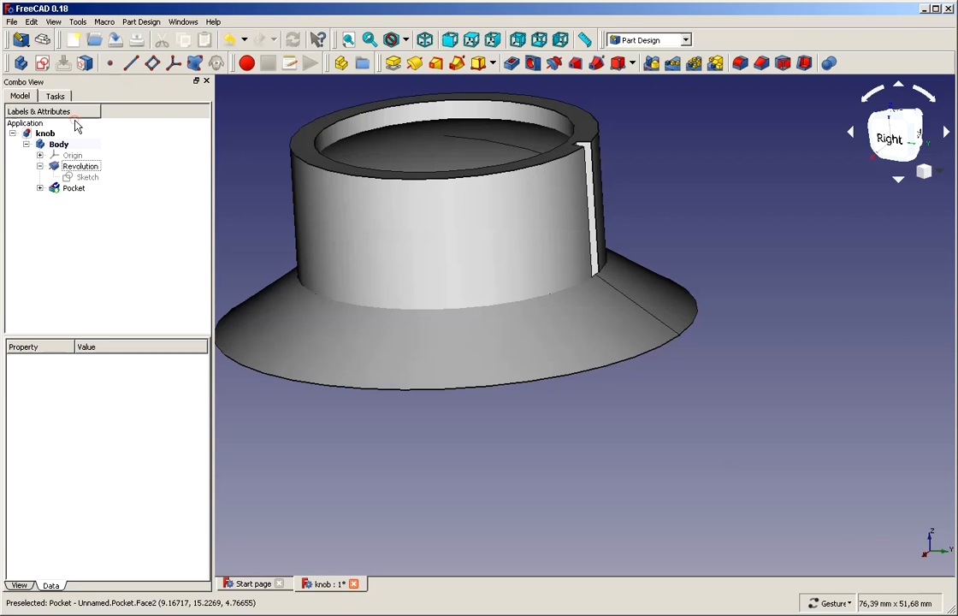
Open the revolution's profile sketch for editing and move the 6 mm height dimension's label closer to the profile
{"action": "left_click_drag", "start_coordinate": [522, 494], "coordinate": [596, 449]}
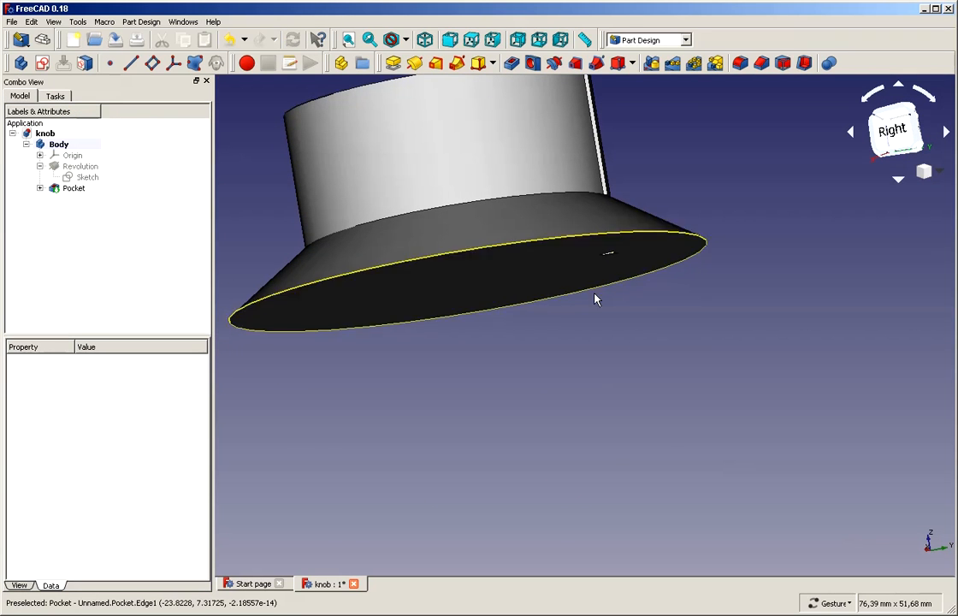
{"action": "left_click_drag", "start_coordinate": [595, 298], "coordinate": [583, 369]}
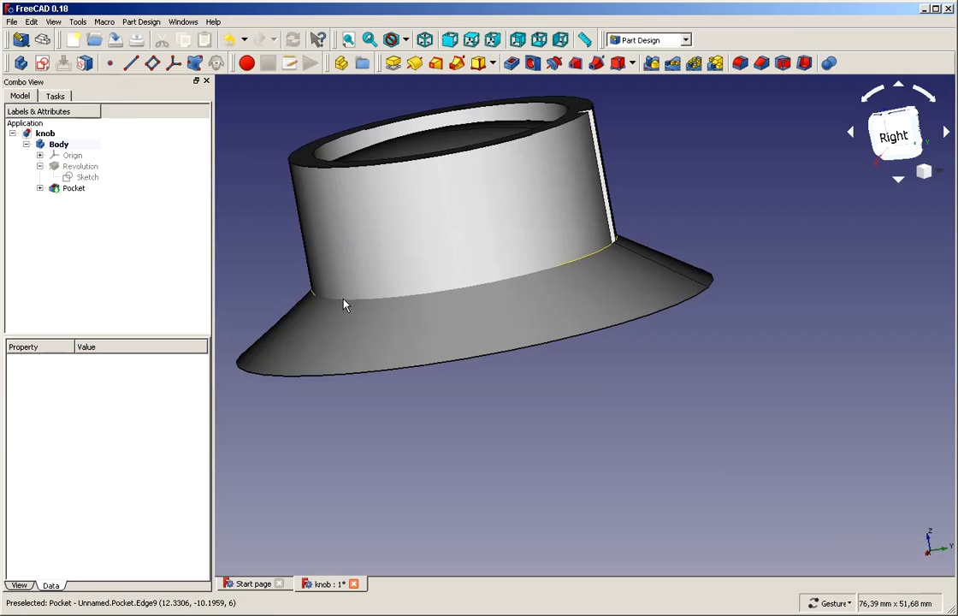
{"action": "left_click", "coordinate": [86, 178]}
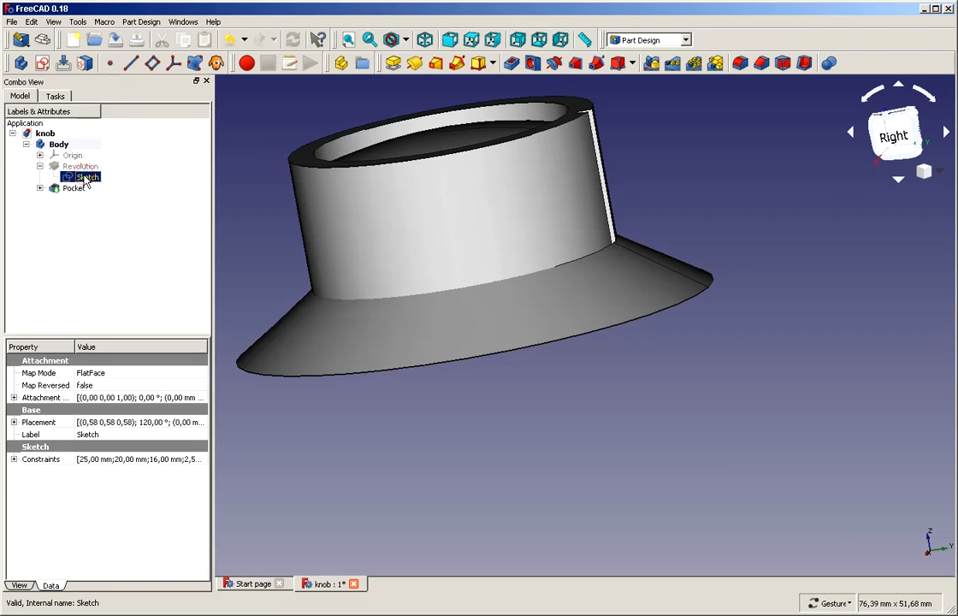
{"action": "double_click", "coordinate": [86, 178]}
{"action": "scroll", "coordinate": [863, 166], "scroll_direction": "down", "scroll_amount": 2}
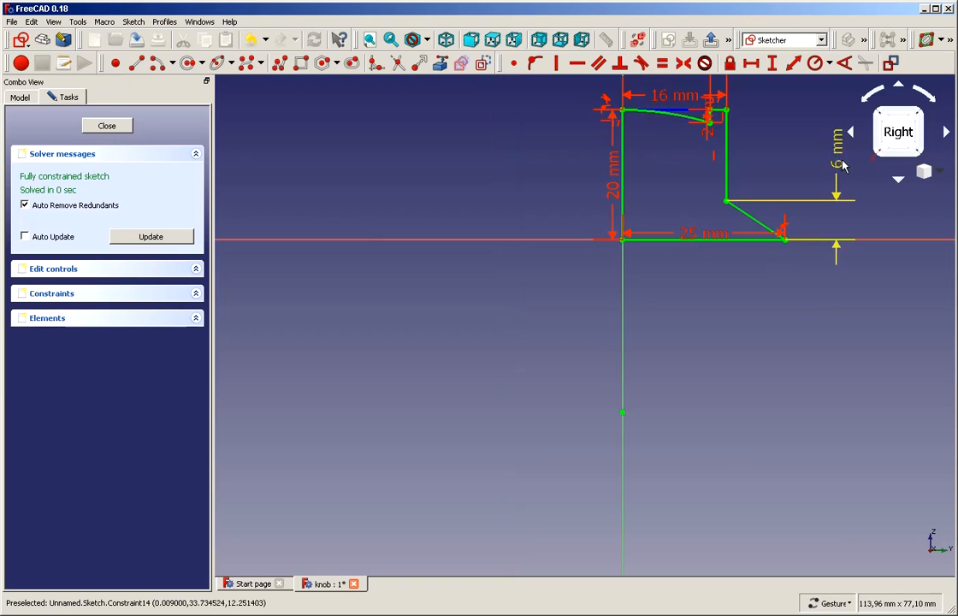
{"action": "scroll", "coordinate": [847, 174], "scroll_direction": "up", "scroll_amount": 2}
{"action": "left_click_drag", "start_coordinate": [847, 174], "coordinate": [813, 169]}
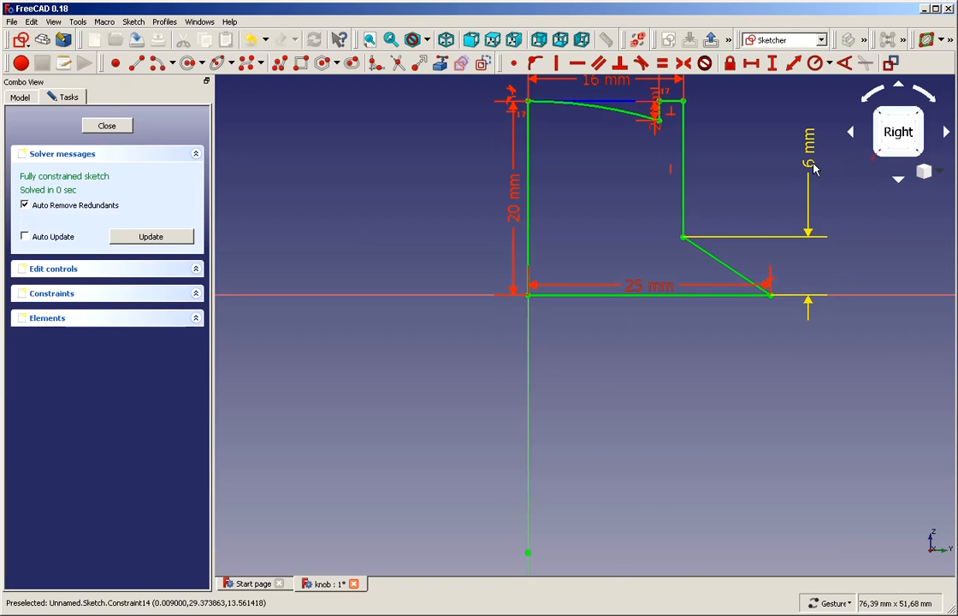
Name the 6 mm height constraint of the slanted base "slantedtheight" and close the sketch
{"action": "double_click", "coordinate": [812, 168]}
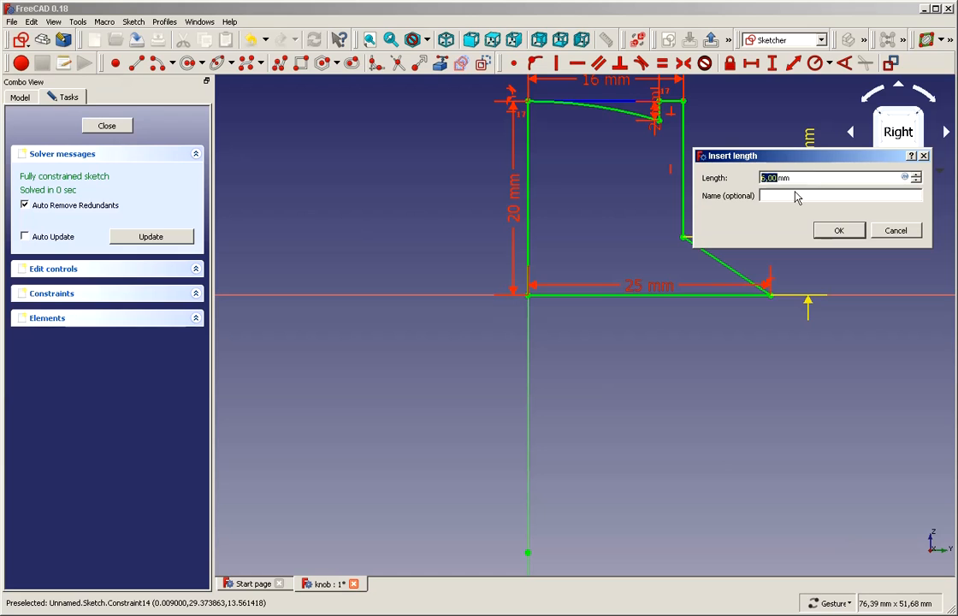
{"action": "left_click", "coordinate": [800, 195]}
{"action": "type", "text": "slantedt"}
{"action": "key", "text": "BackSpace"}
{"action": "type", "text": "Height"}
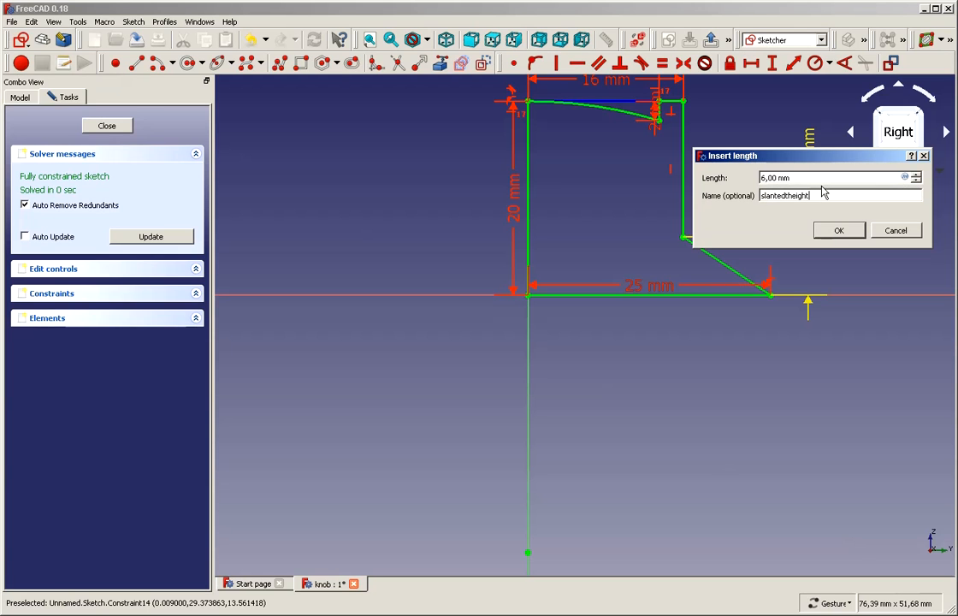
{"action": "key", "text": "Return"}
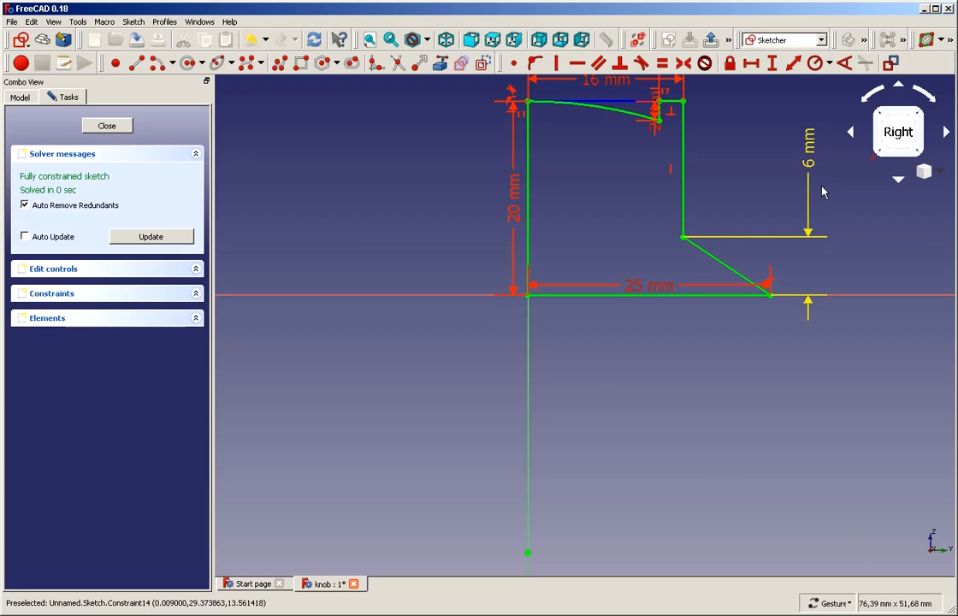
{"action": "left_click", "coordinate": [104, 126]}
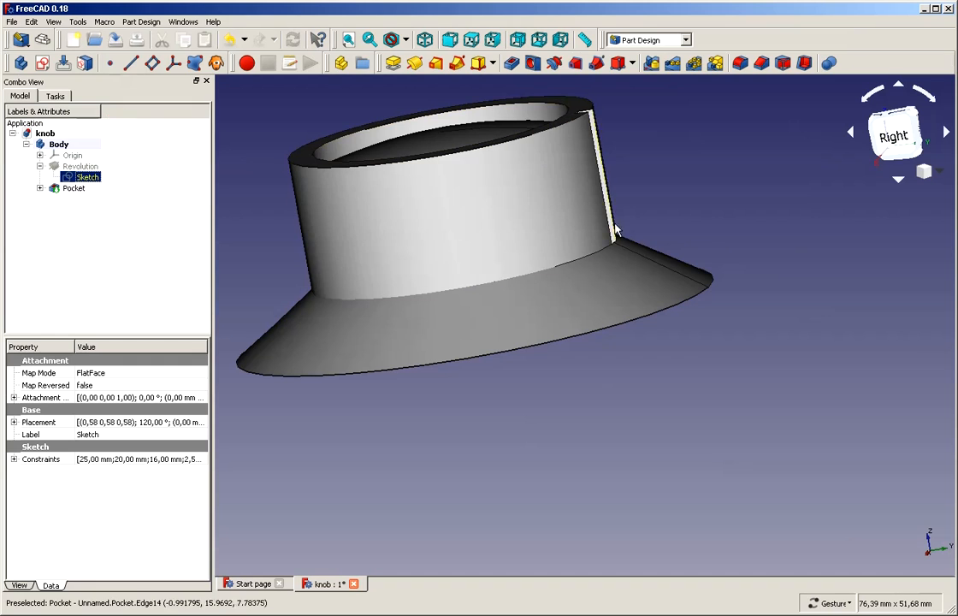
Expand the pocket in the model tree and select its flute sketch
{"action": "left_click", "coordinate": [39, 188]}
{"action": "left_click", "coordinate": [94, 198]}
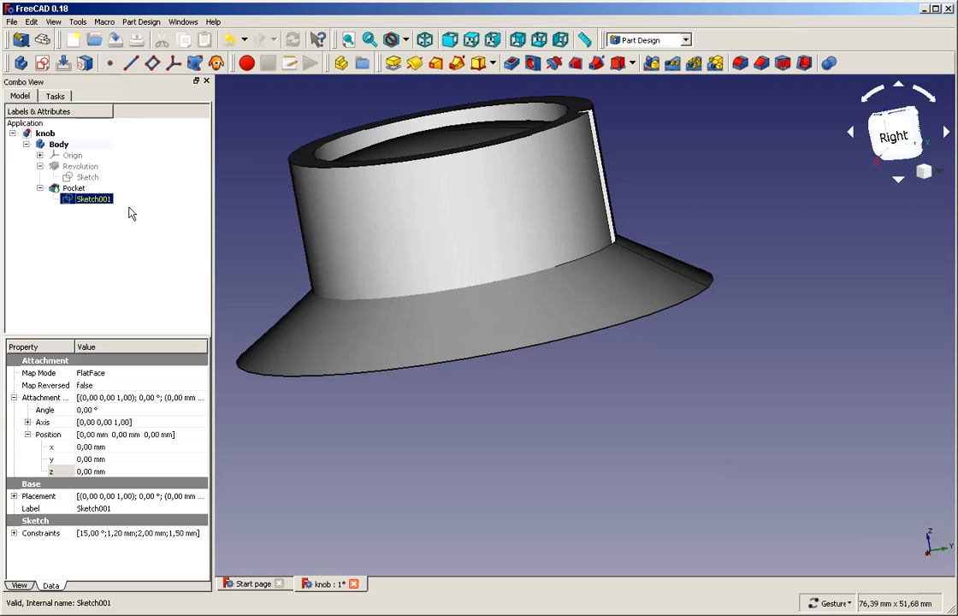
{"action": "left_click", "coordinate": [201, 400]}
{"action": "left_click", "coordinate": [202, 399]}
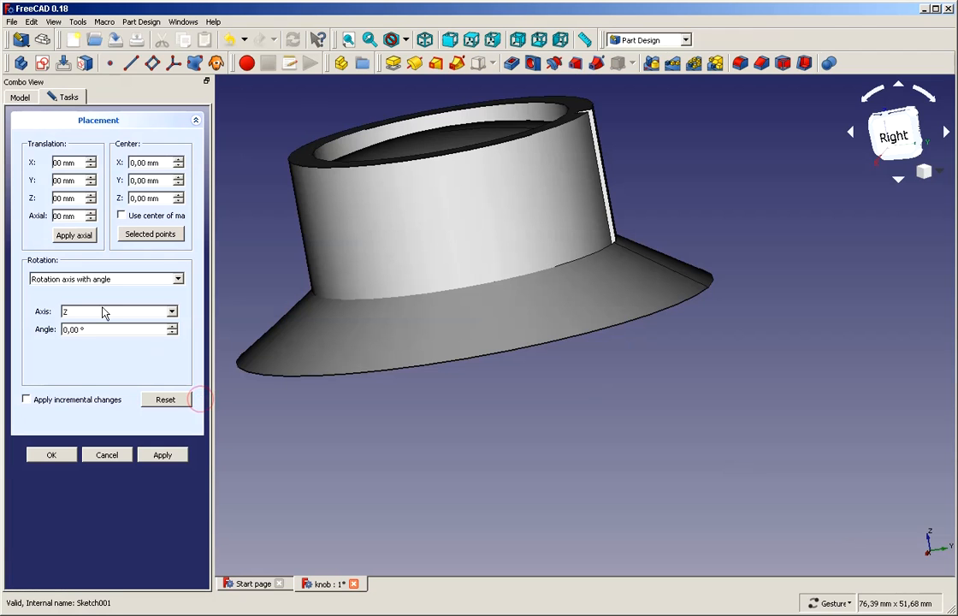
{"action": "left_click_drag", "start_coordinate": [81, 198], "coordinate": [54, 200]}
{"action": "type", "text": "===="}
{"action": "left_click", "coordinate": [101, 456]}
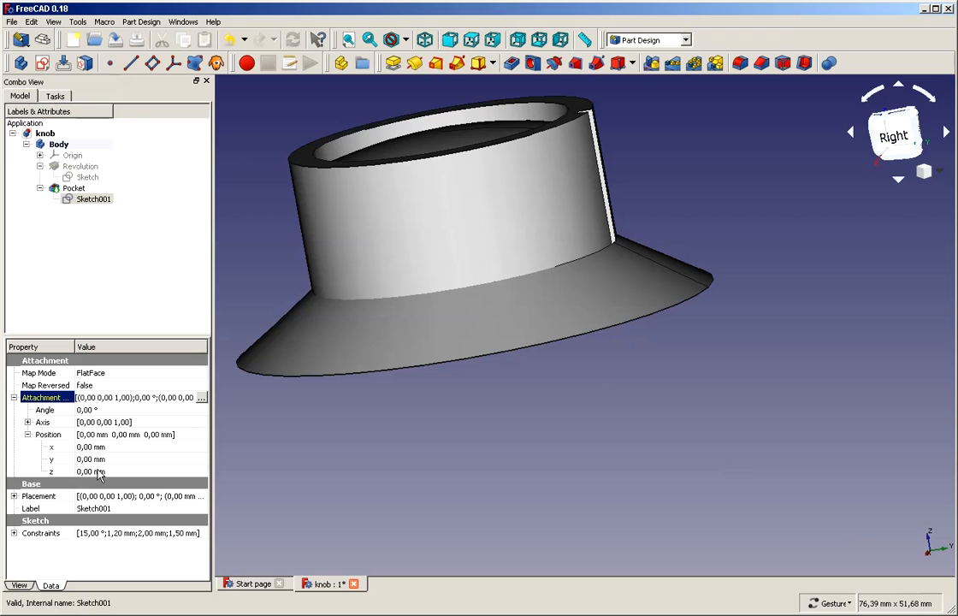
Link the Z position of the flute sketch's attachment offset to the expression Sketch.Constraints.slantedtheight
{"action": "left_click", "coordinate": [98, 472]}
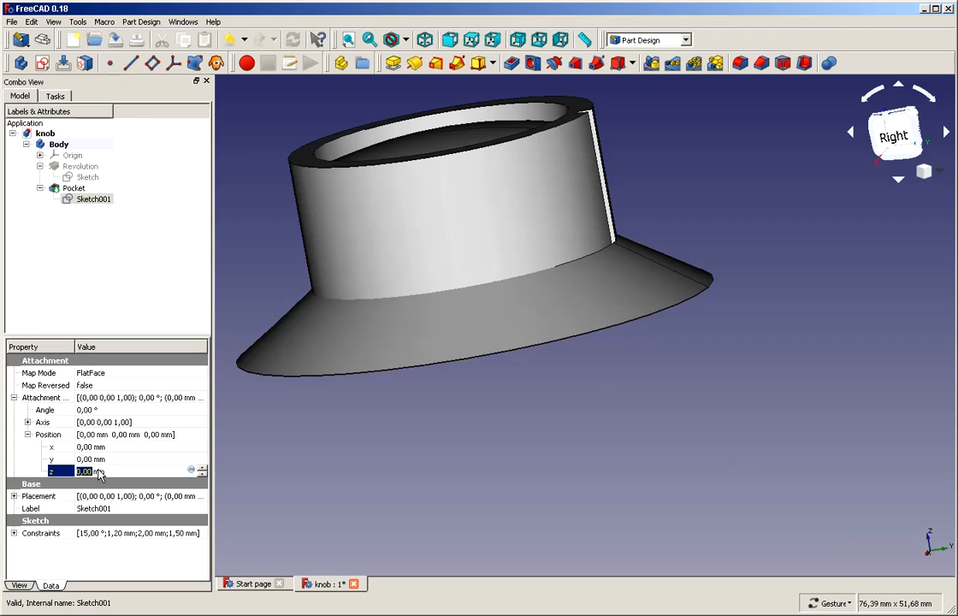
{"action": "left_click", "coordinate": [27, 435]}
{"action": "left_click", "coordinate": [27, 435]}
{"action": "left_click_drag", "start_coordinate": [76, 472], "coordinate": [103, 472]}
{"action": "key", "text": "equal"}
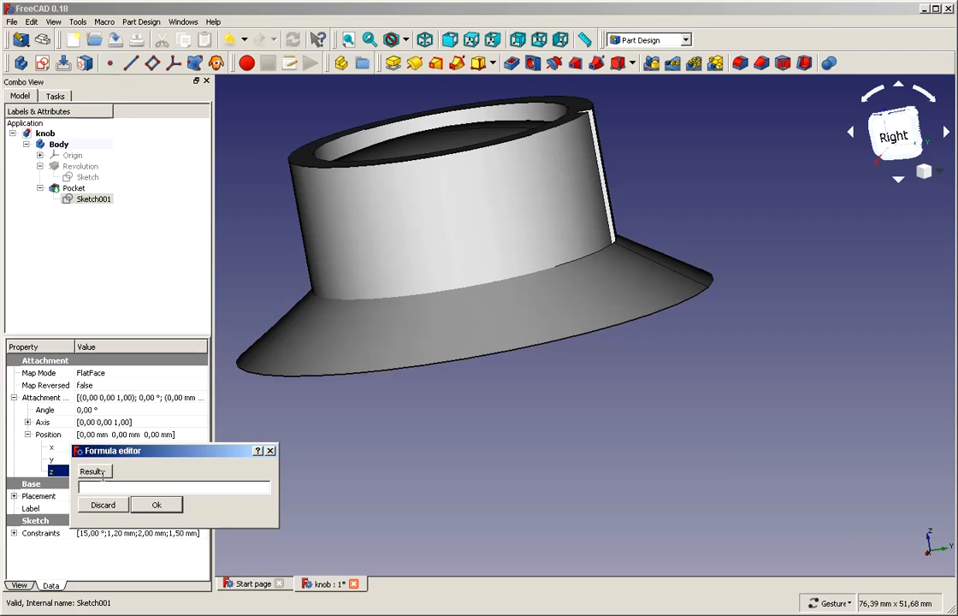
{"action": "type", "text": "sk"}
{"action": "left_click", "coordinate": [101, 497]}
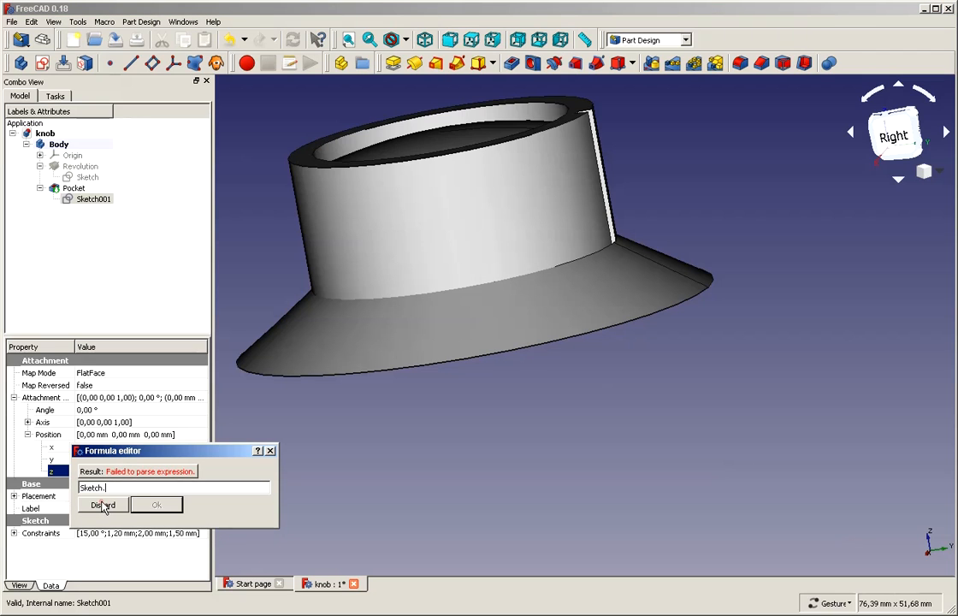
{"action": "type", "text": ".c"}
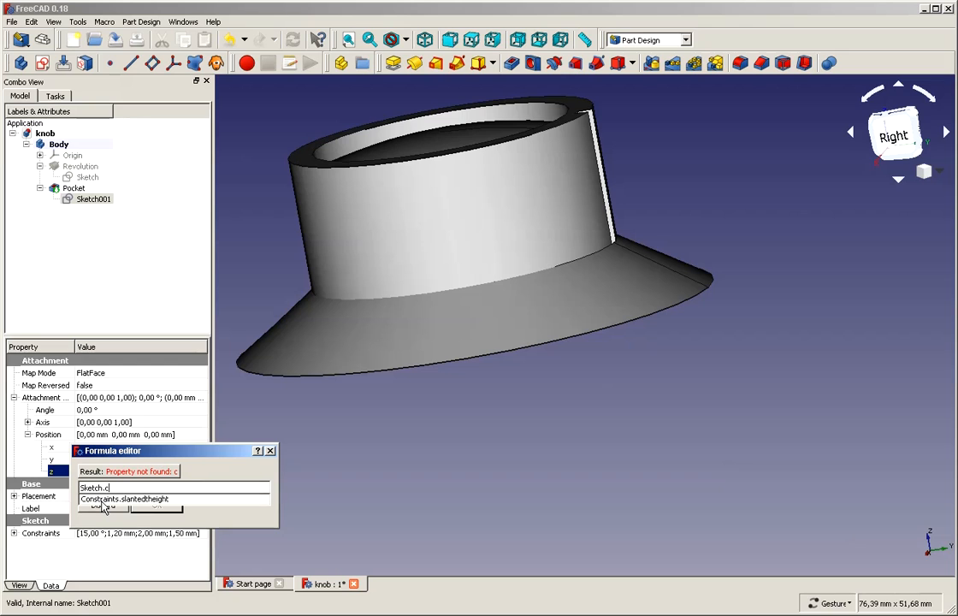
{"action": "left_click", "coordinate": [102, 501]}
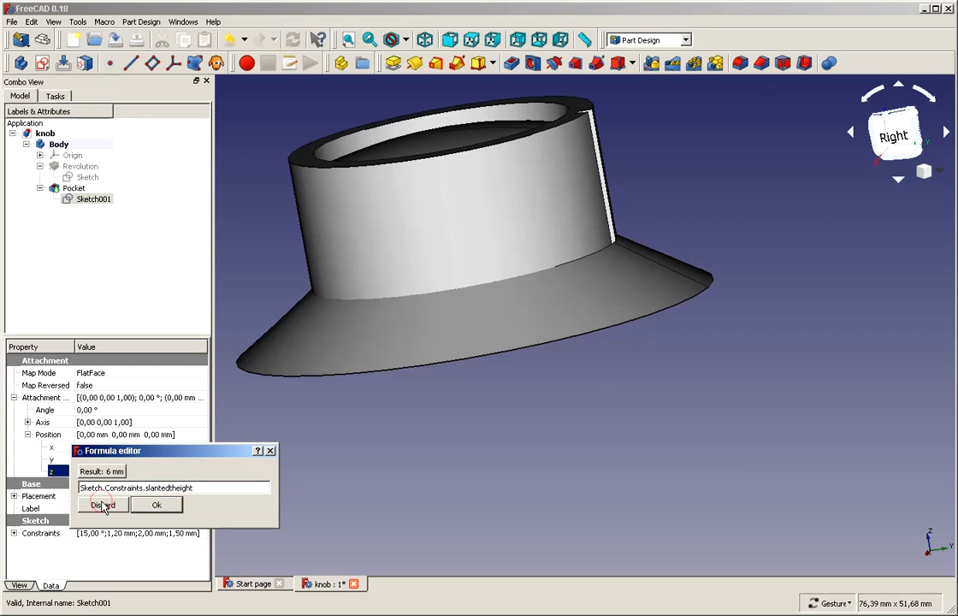
{"action": "left_click", "coordinate": [152, 505]}
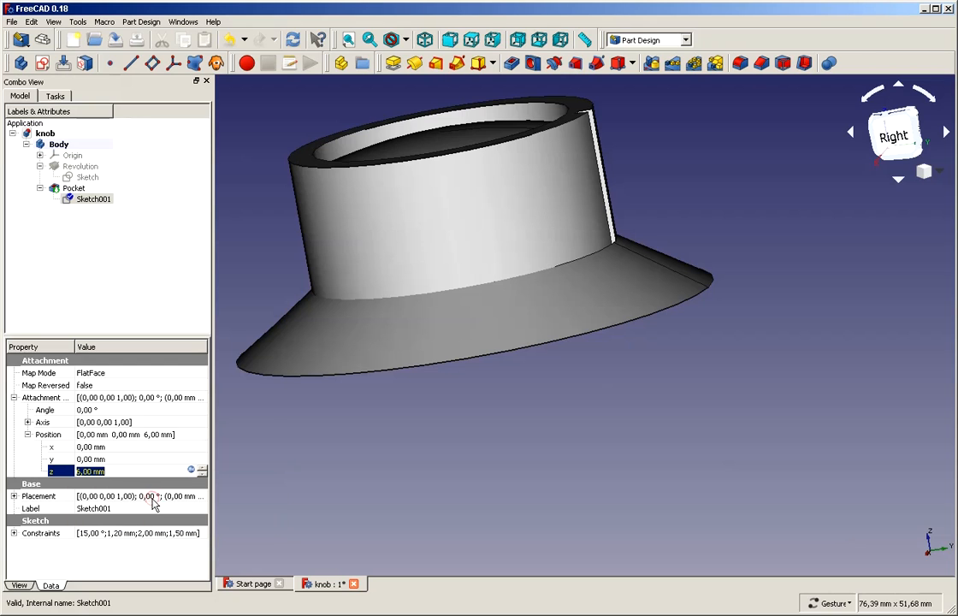
{"action": "left_click", "coordinate": [128, 460]}
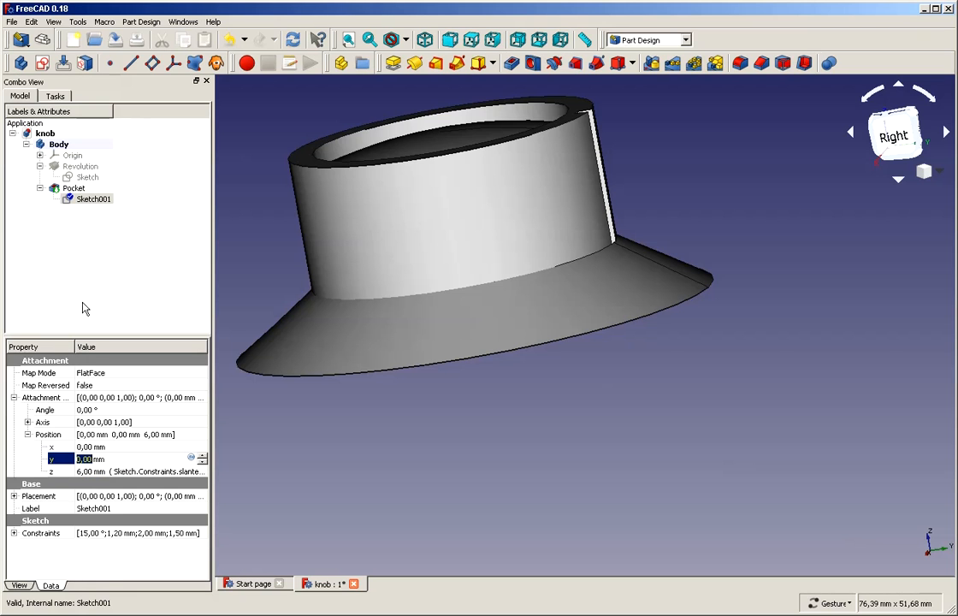
Recompute the model and inspect the flute pocket from underneath and around the slanted base
{"action": "left_click", "coordinate": [93, 266]}
{"action": "mouse_move", "coordinate": [296, 324]}
{"action": "left_mouse_down"}
{"action": "mouse_move", "coordinate": [543, 438]}
{"action": "mouse_move", "coordinate": [83, 212]}
{"action": "left_mouse_up"}
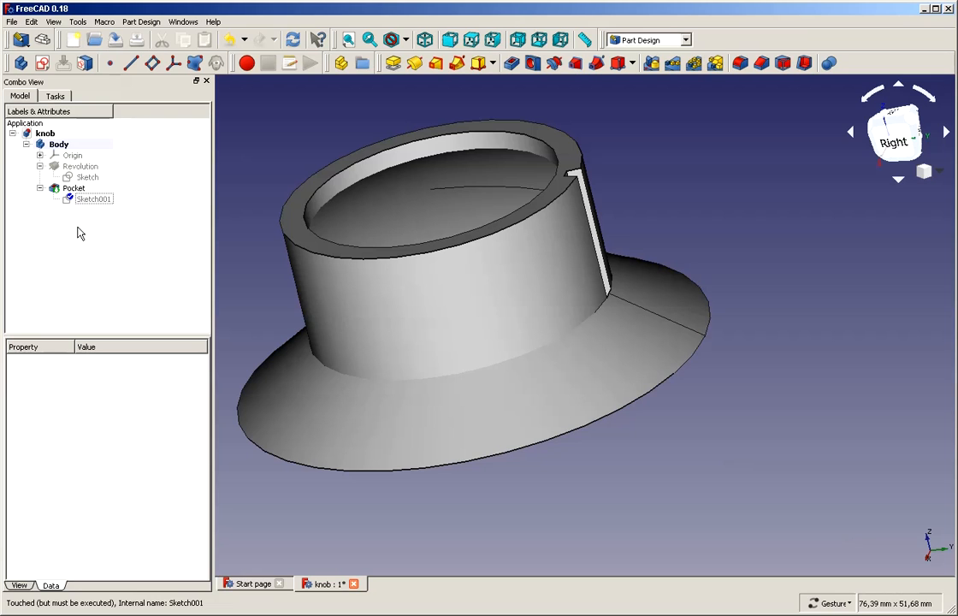
{"action": "key", "text": "ctrl+r"}
{"action": "left_click_drag", "start_coordinate": [591, 486], "coordinate": [595, 406]}
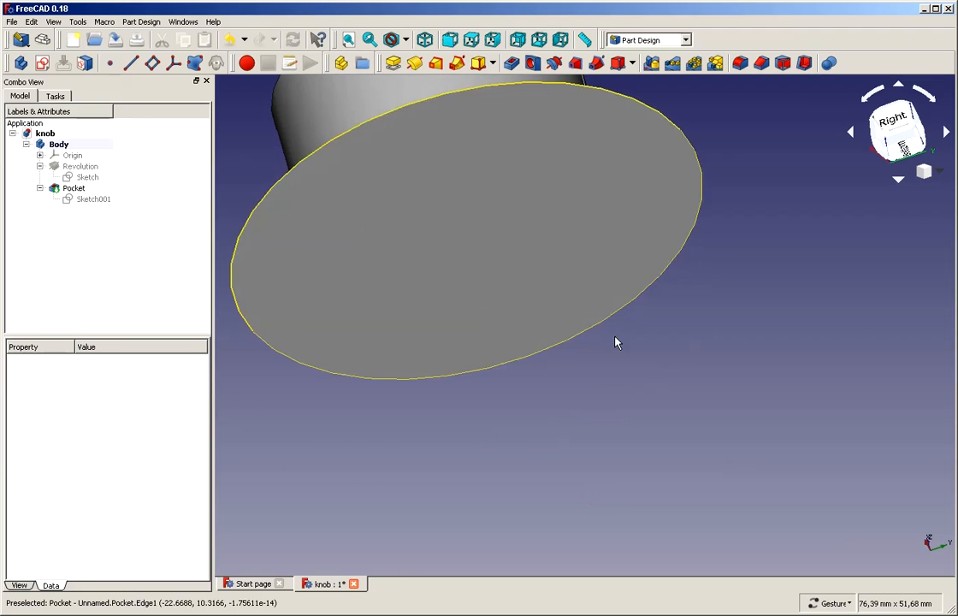
{"action": "mouse_move", "coordinate": [712, 274]}
{"action": "left_mouse_down"}
{"action": "mouse_move", "coordinate": [699, 349]}
{"action": "mouse_move", "coordinate": [706, 244]}
{"action": "mouse_move", "coordinate": [614, 229]}
{"action": "left_mouse_up"}
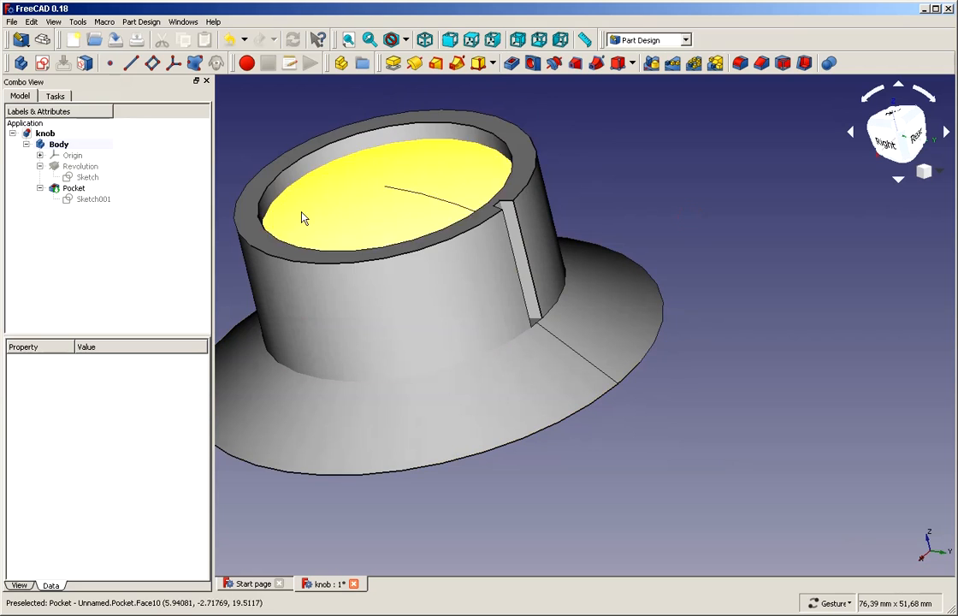
Review the translation fields of the flute sketch's attachment offset placement and cancel the dialog
{"action": "left_click", "coordinate": [81, 200]}
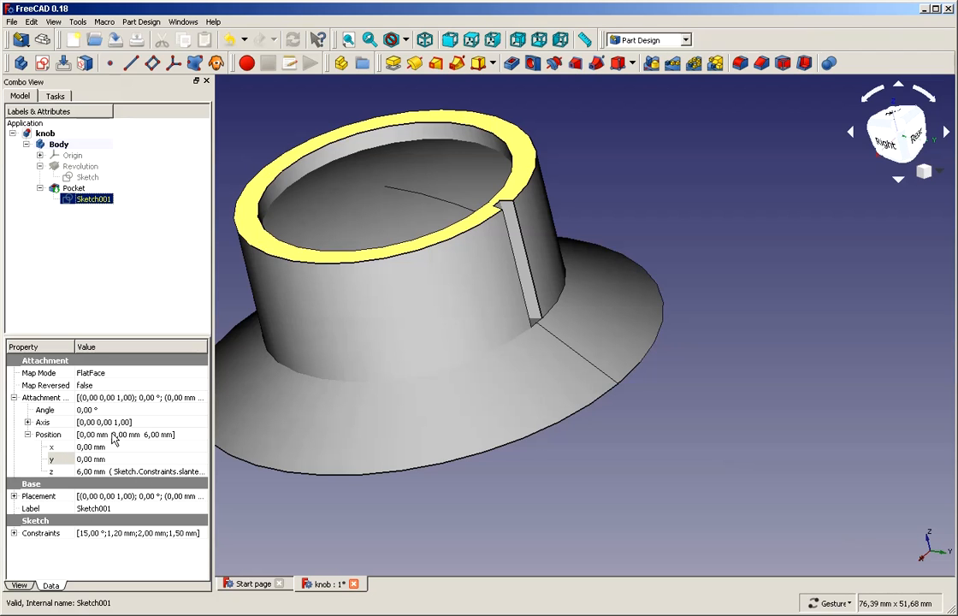
{"action": "left_click", "coordinate": [202, 398]}
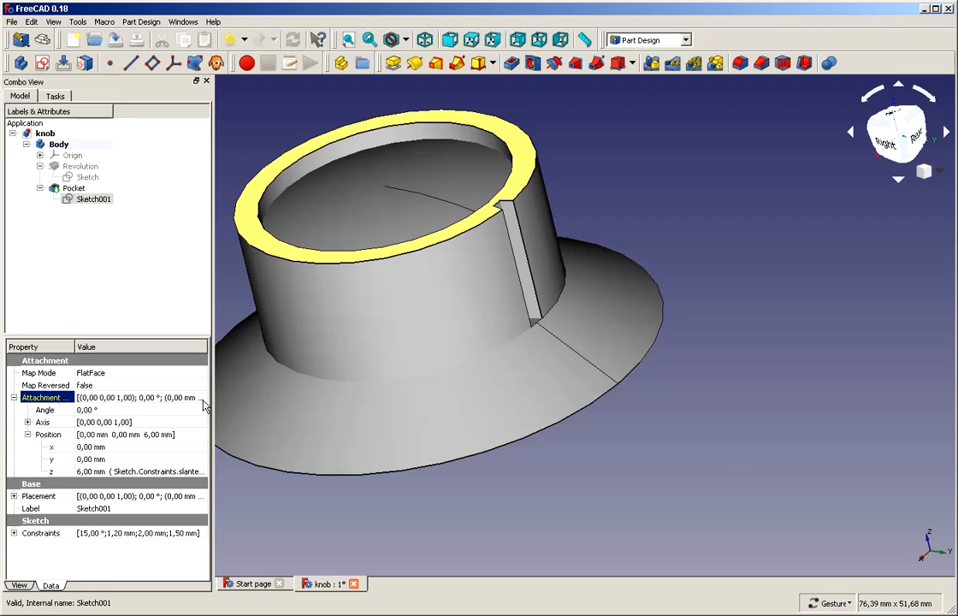
{"action": "left_click", "coordinate": [202, 398]}
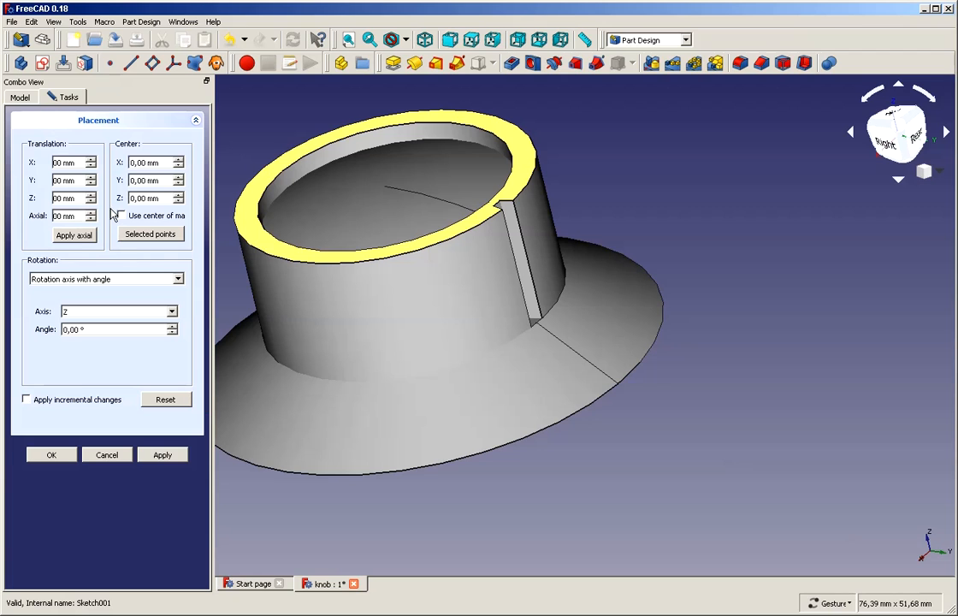
{"action": "left_click", "coordinate": [107, 455]}
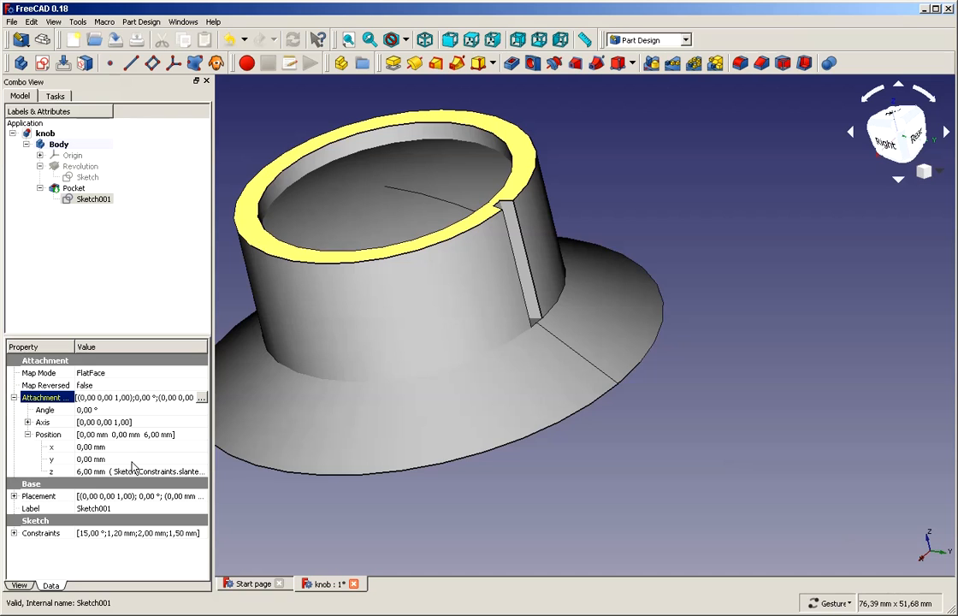
{"action": "left_click", "coordinate": [43, 133]}
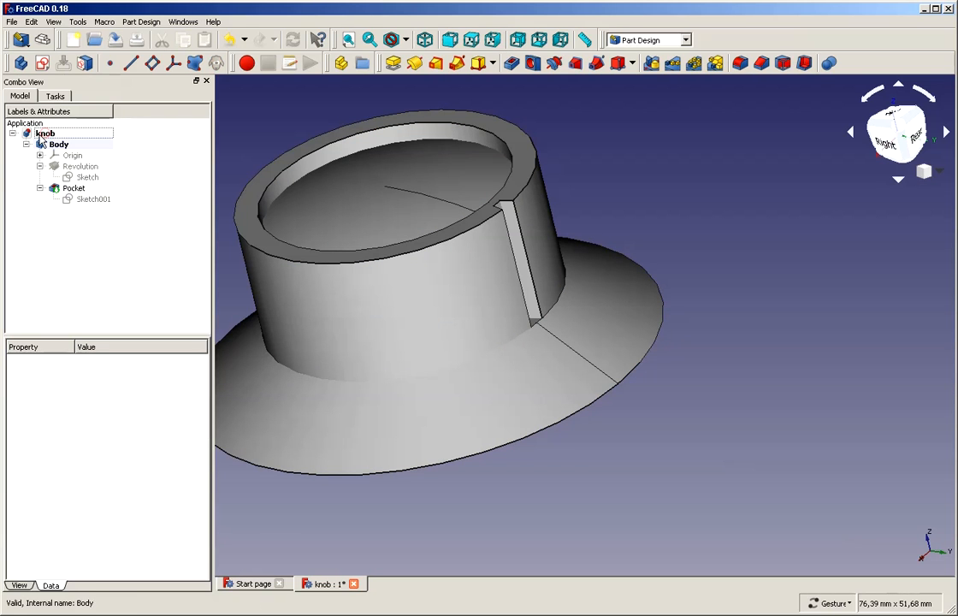
{"action": "left_click", "coordinate": [78, 145]}
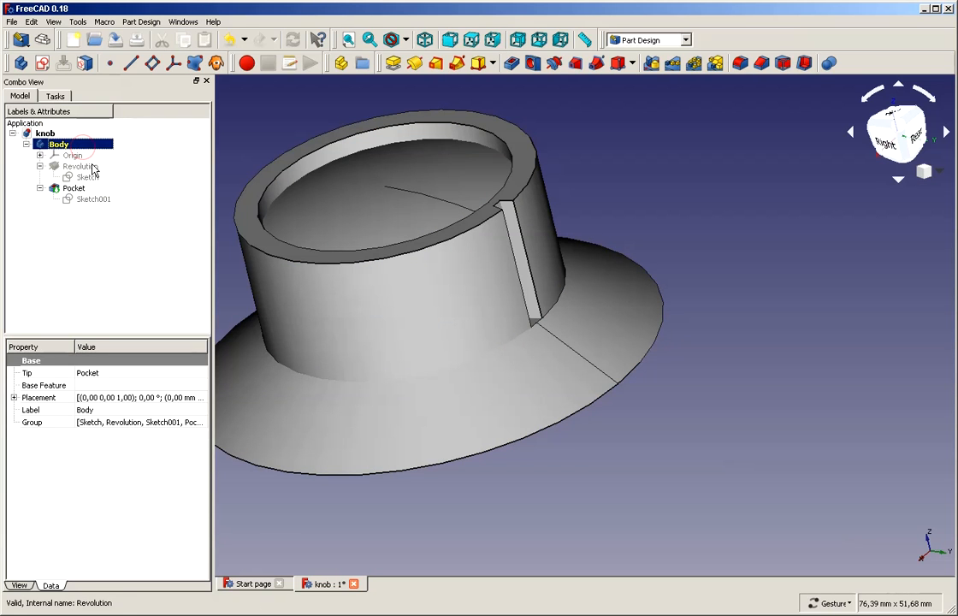
{"action": "left_click", "coordinate": [125, 252]}
{"action": "mouse_move", "coordinate": [581, 476]}
{"action": "left_mouse_down"}
{"action": "mouse_move", "coordinate": [613, 466]}
{"action": "mouse_move", "coordinate": [586, 482]}
{"action": "left_mouse_up"}
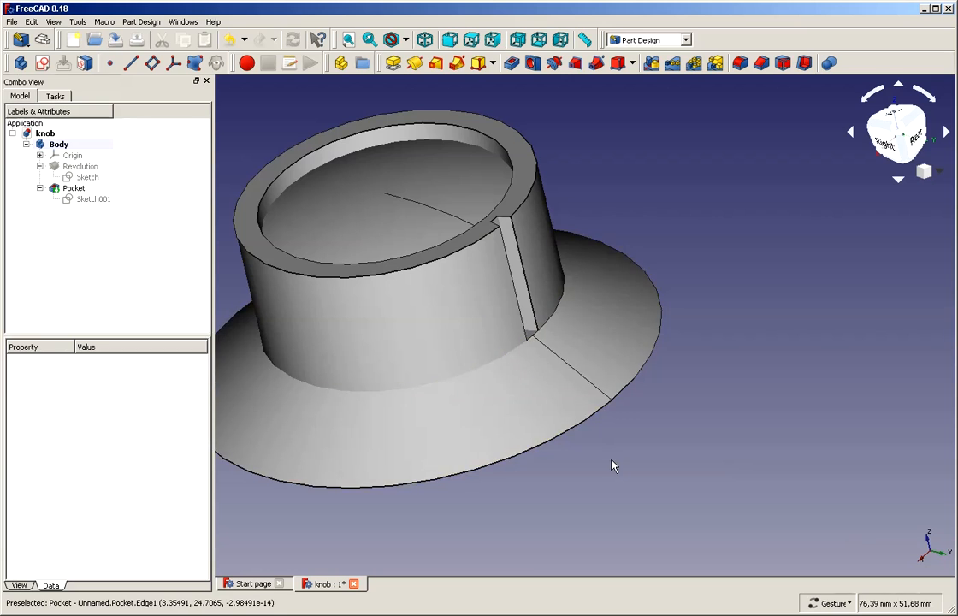
{"action": "left_click_drag", "start_coordinate": [618, 487], "coordinate": [596, 506]}
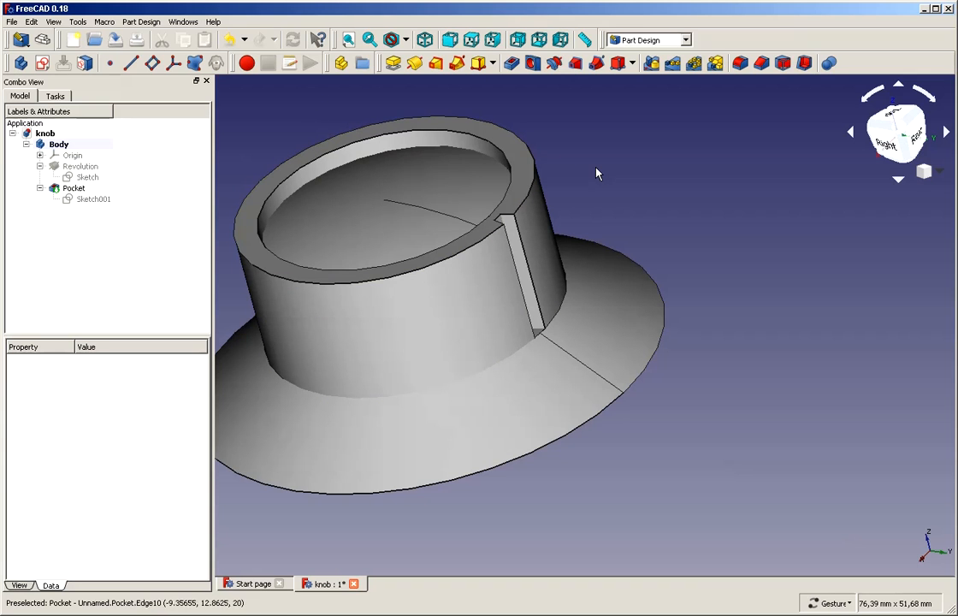
Create a polar pattern of the groove pocket about the normal sketch axis, with 24 occurrences over 360°
{"action": "left_click", "coordinate": [93, 199]}
{"action": "left_click", "coordinate": [68, 189]}
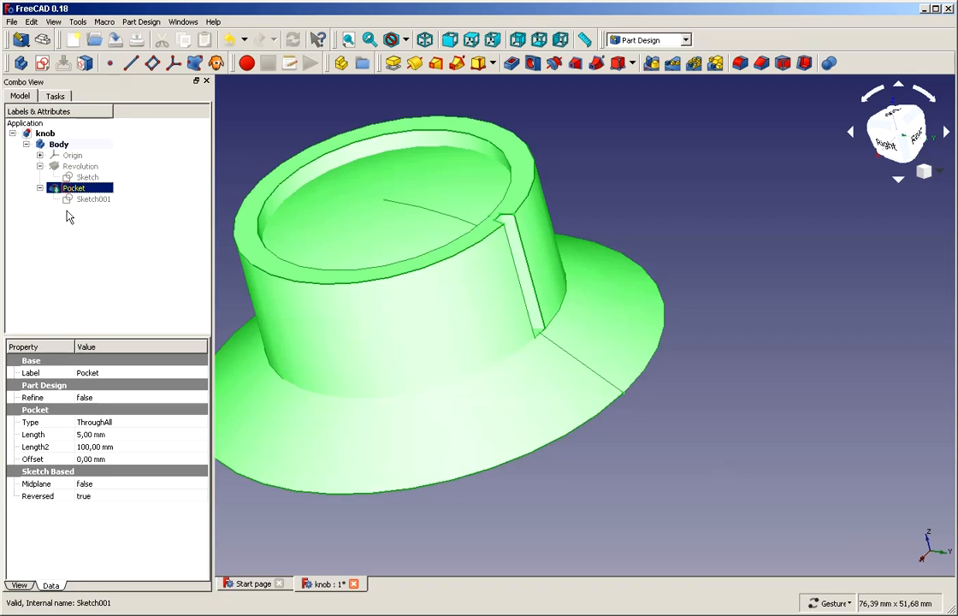
{"action": "left_click", "coordinate": [70, 214]}
{"action": "left_click", "coordinate": [67, 190]}
{"action": "left_click", "coordinate": [65, 209]}
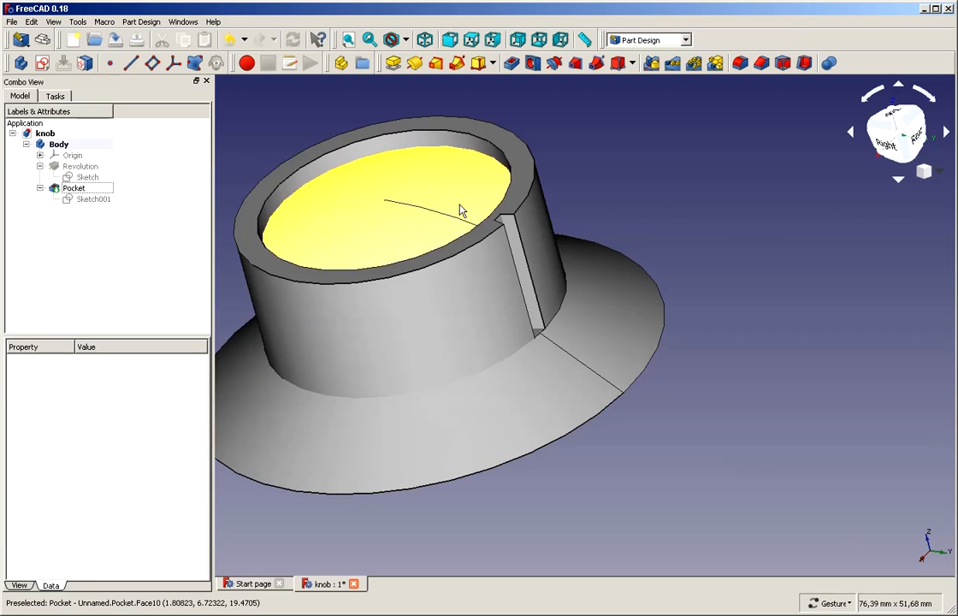
{"action": "left_click", "coordinate": [97, 190]}
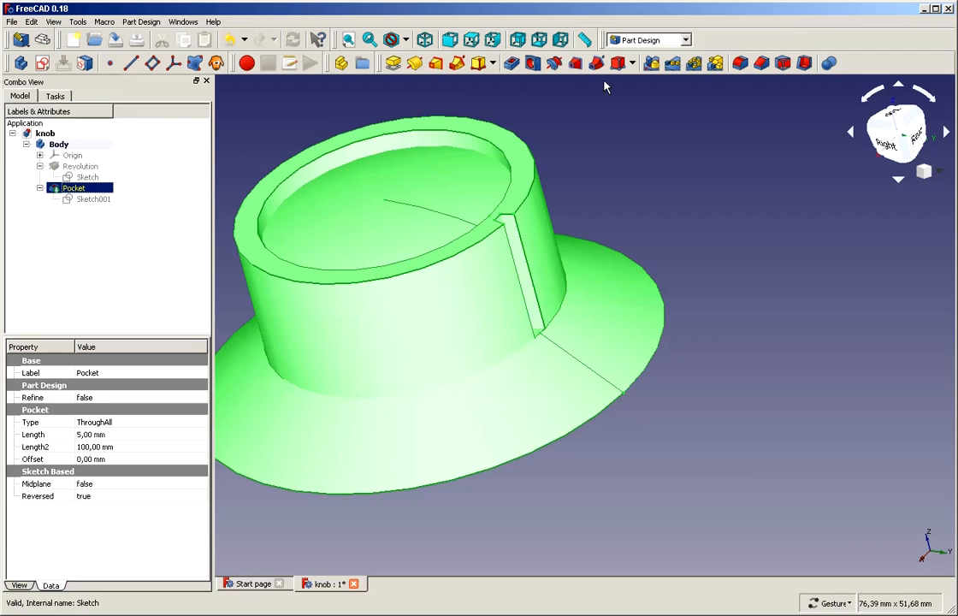
{"action": "left_click", "coordinate": [694, 65]}
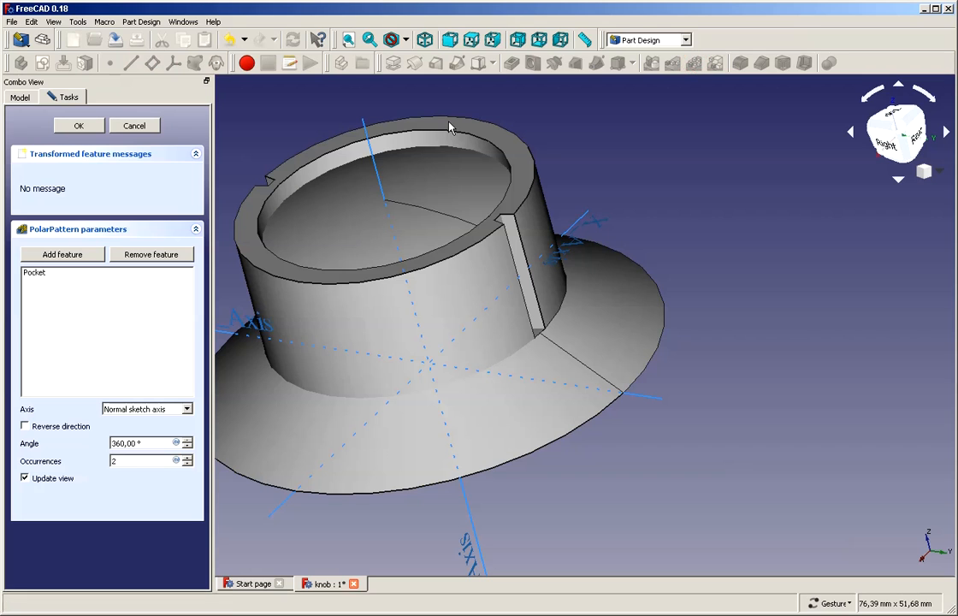
{"action": "double_click", "coordinate": [130, 464]}
{"action": "type", "text": "24"}
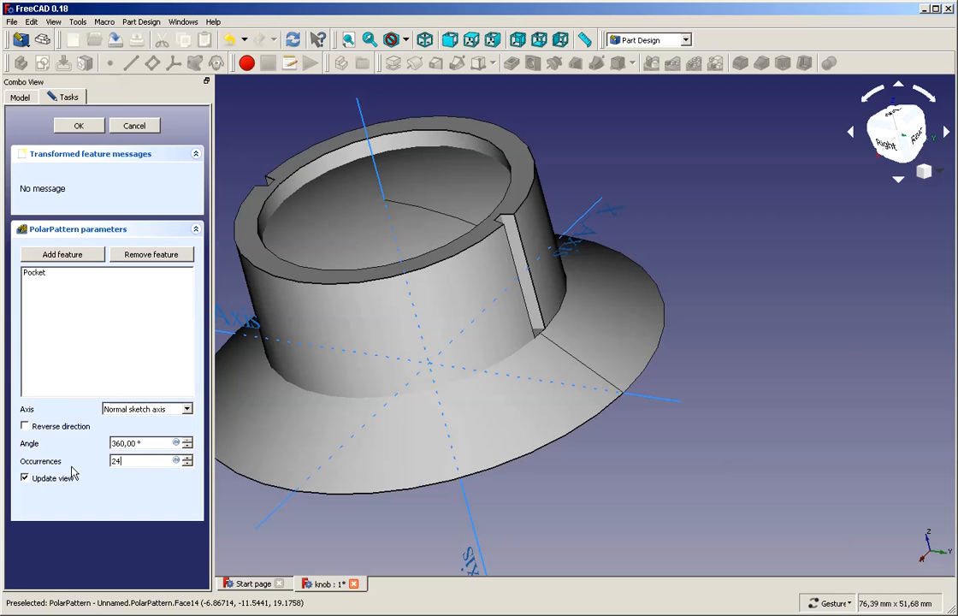
{"action": "left_click", "coordinate": [151, 446]}
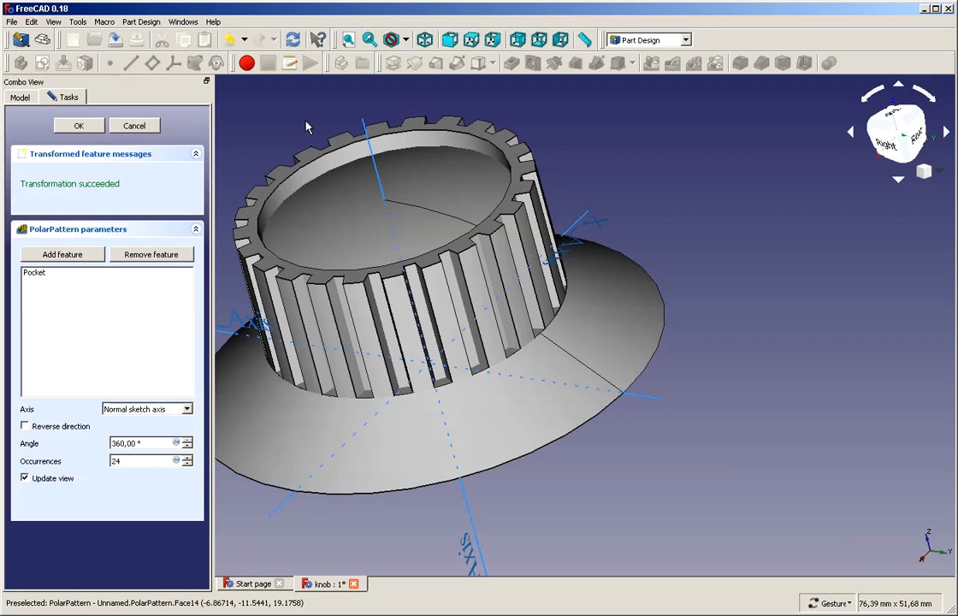
{"action": "left_click", "coordinate": [80, 127]}
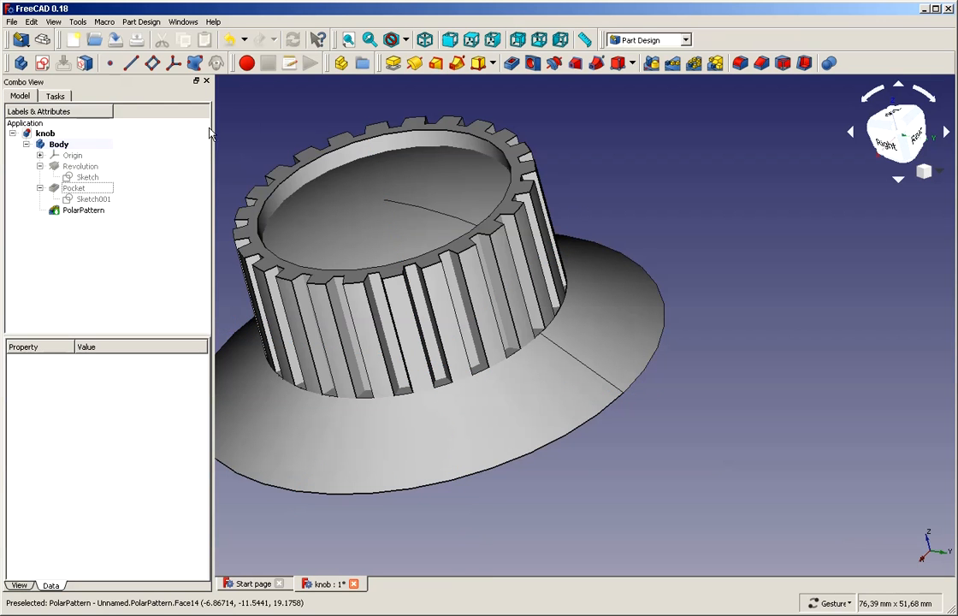
Inspect the patterned grooves and the knob's shape from above, the side and underneath
{"action": "left_click_drag", "start_coordinate": [278, 125], "coordinate": [398, 207]}
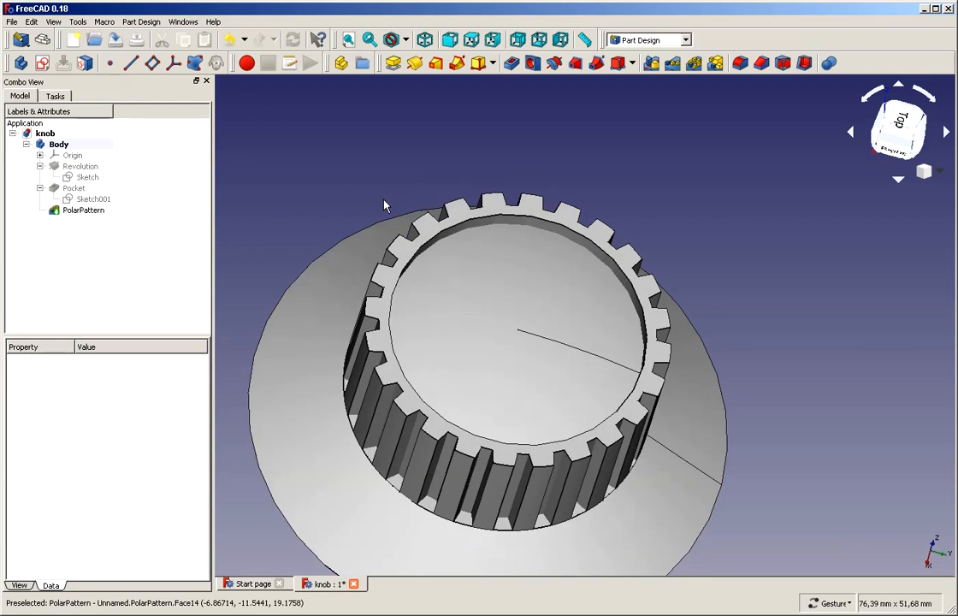
{"action": "scroll", "coordinate": [476, 333], "scroll_direction": "down", "scroll_amount": 3}
{"action": "left_click_drag", "start_coordinate": [477, 334], "coordinate": [477, 359]}
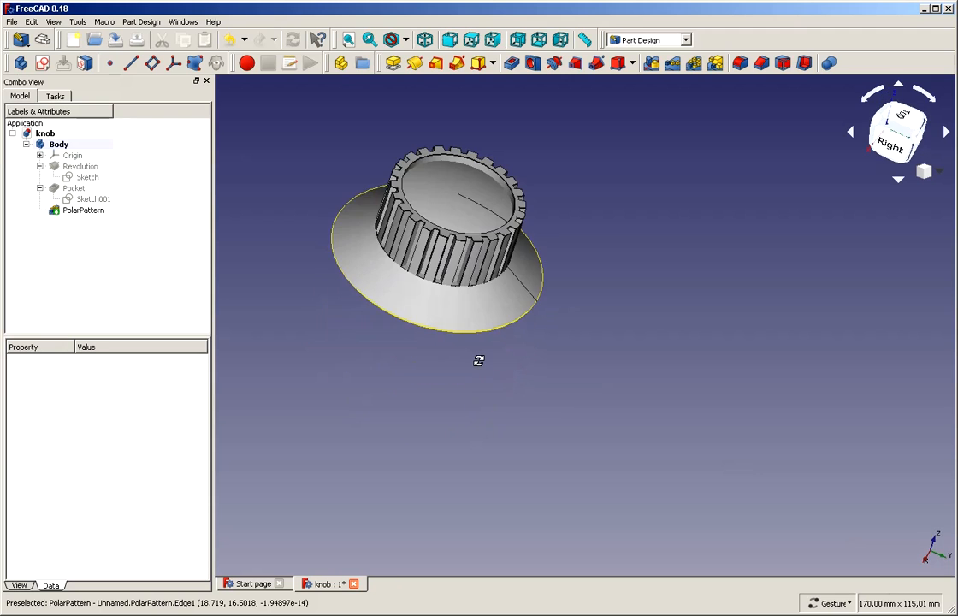
{"action": "left_click_drag", "start_coordinate": [580, 157], "coordinate": [547, 134]}
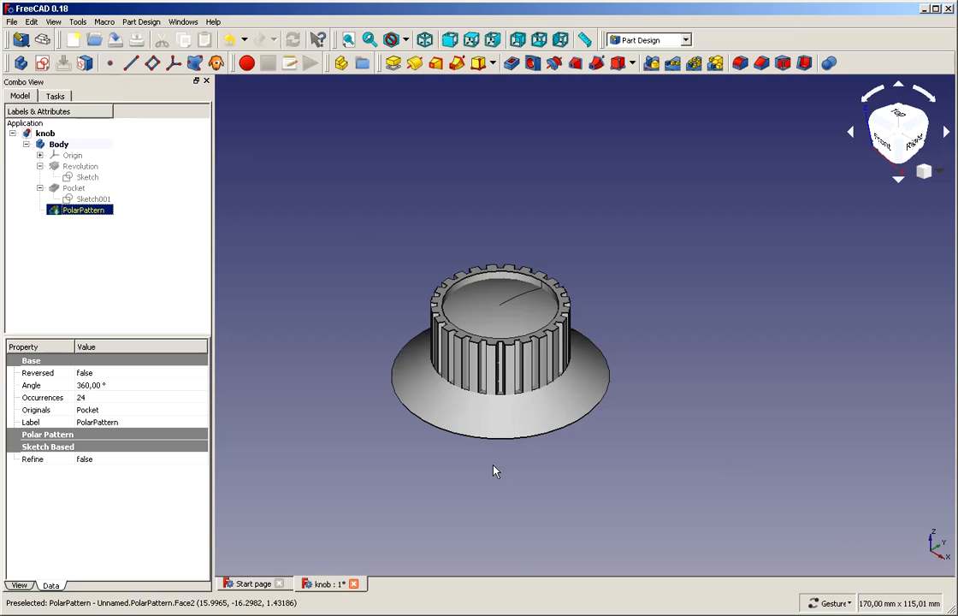
{"action": "left_click_drag", "start_coordinate": [565, 481], "coordinate": [574, 359]}
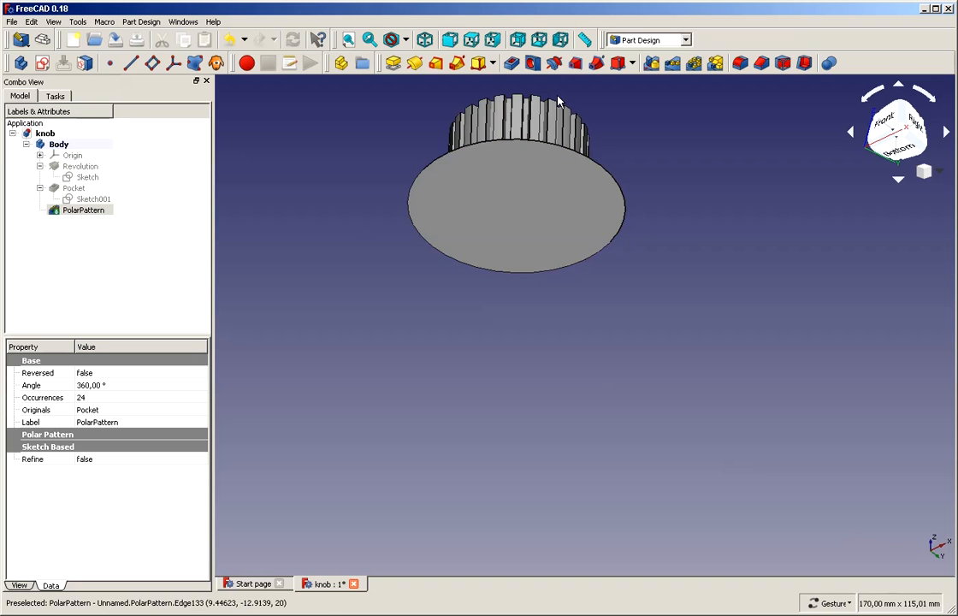
{"action": "left_click_drag", "start_coordinate": [558, 101], "coordinate": [504, 216]}
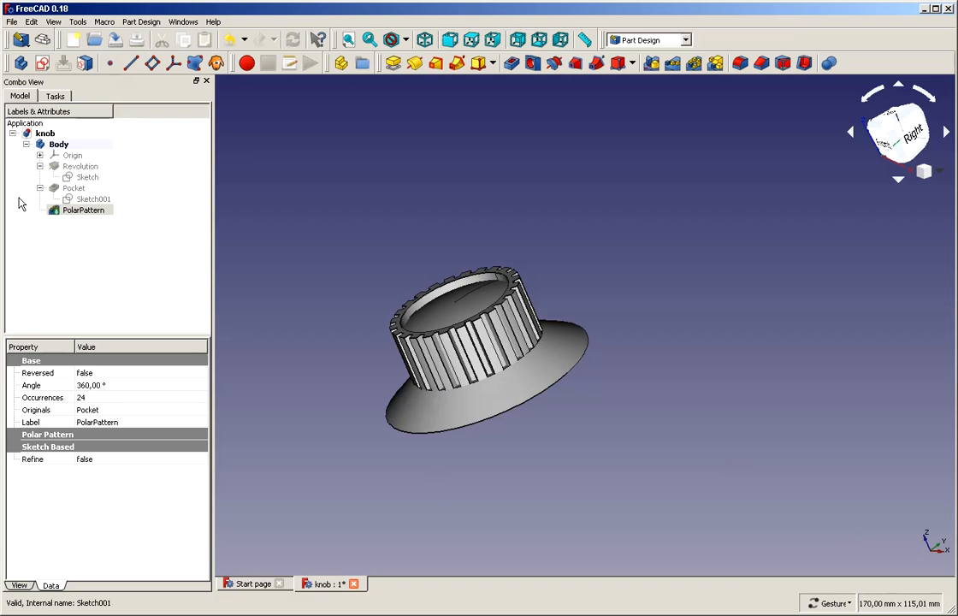
Open the revolution's profile sketch, examine its outline and dimensions from the top view, and close it
{"action": "double_click", "coordinate": [86, 177]}
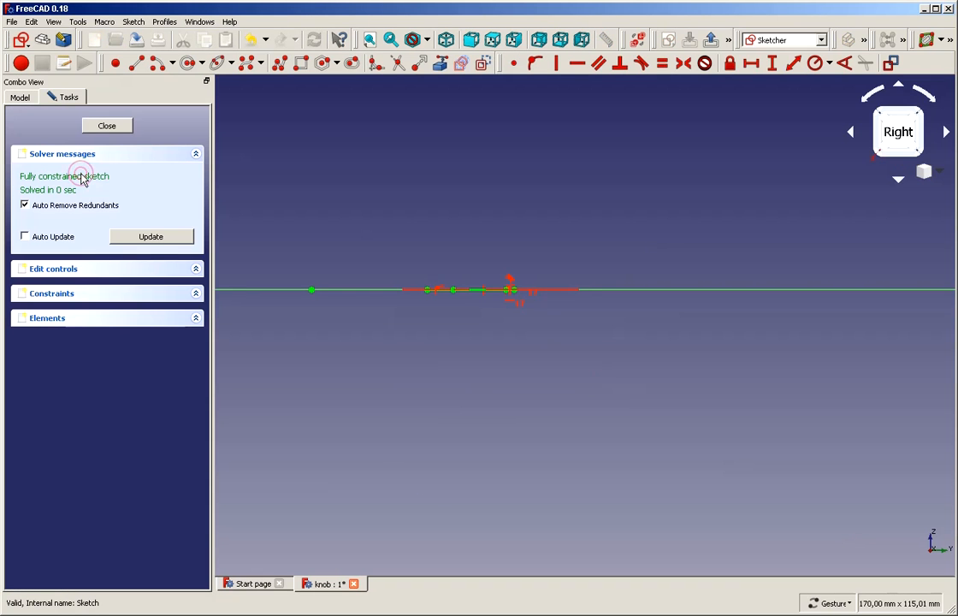
{"action": "left_click", "coordinate": [650, 188]}
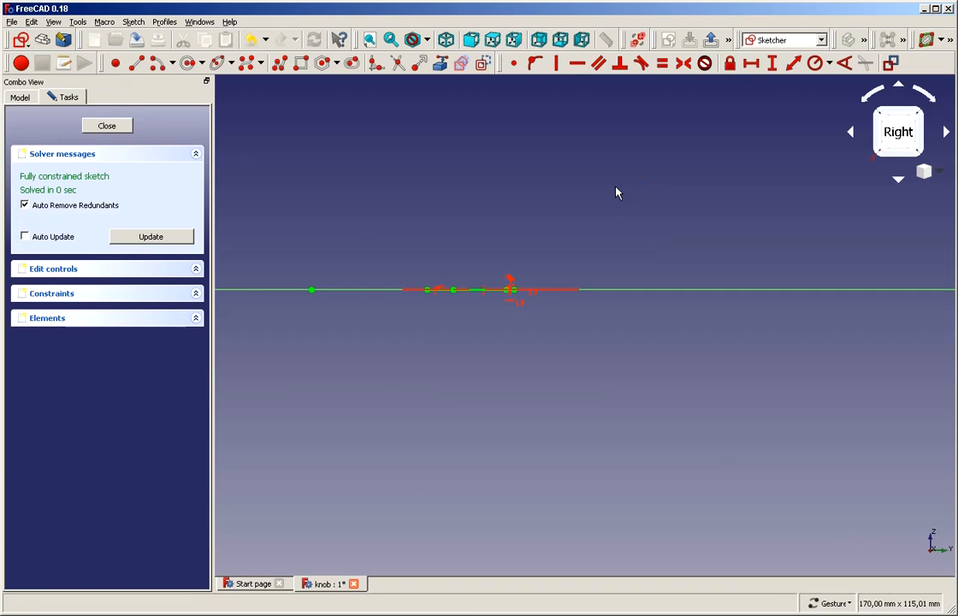
{"action": "right_click_drag", "start_coordinate": [617, 193], "coordinate": [644, 310]}
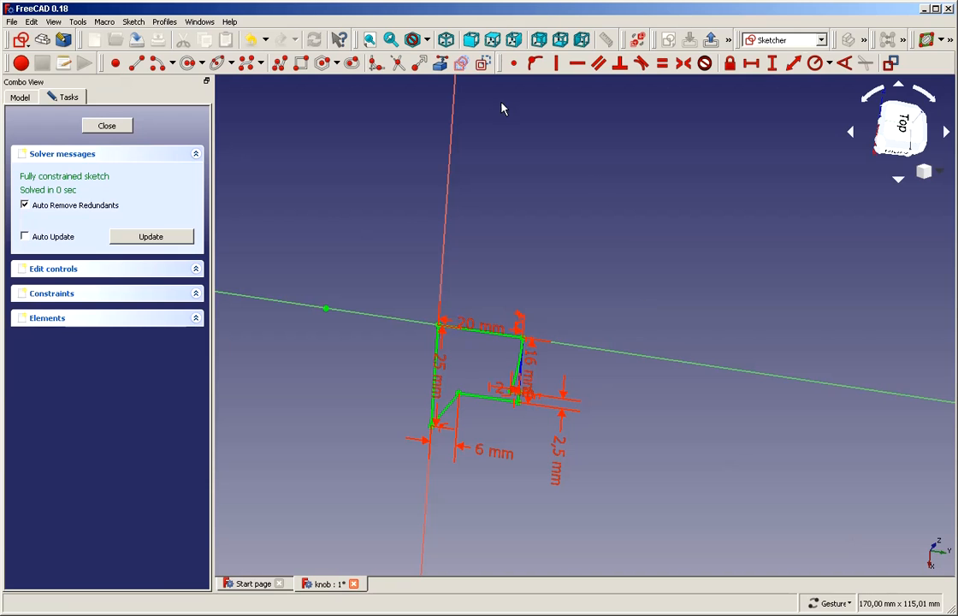
{"action": "left_click", "coordinate": [492, 39]}
{"action": "scroll", "coordinate": [735, 547], "scroll_direction": "up", "scroll_amount": 6}
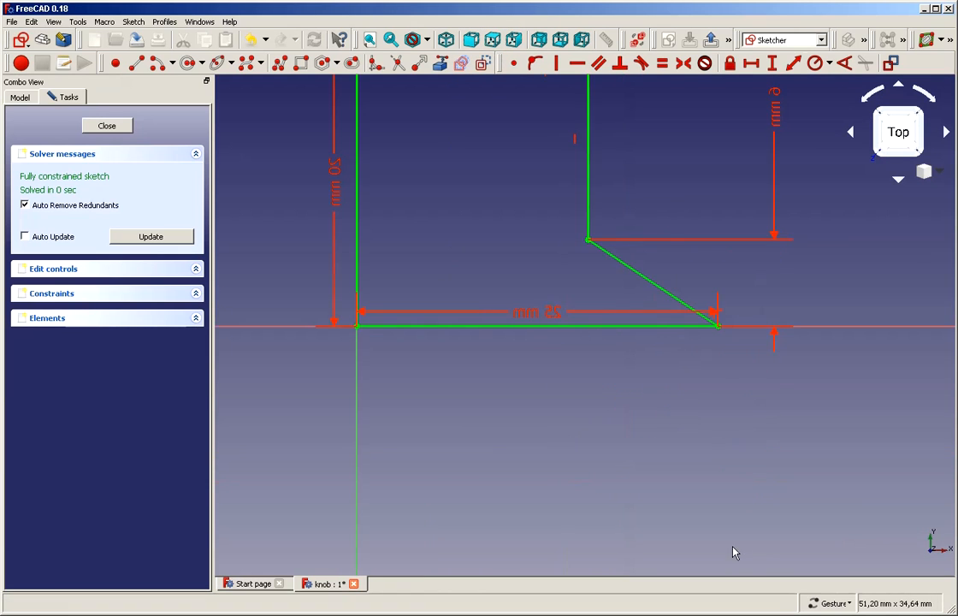
{"action": "scroll", "coordinate": [517, 346], "scroll_direction": "down", "scroll_amount": 4}
{"action": "scroll", "coordinate": [412, 187], "scroll_direction": "up", "scroll_amount": 2}
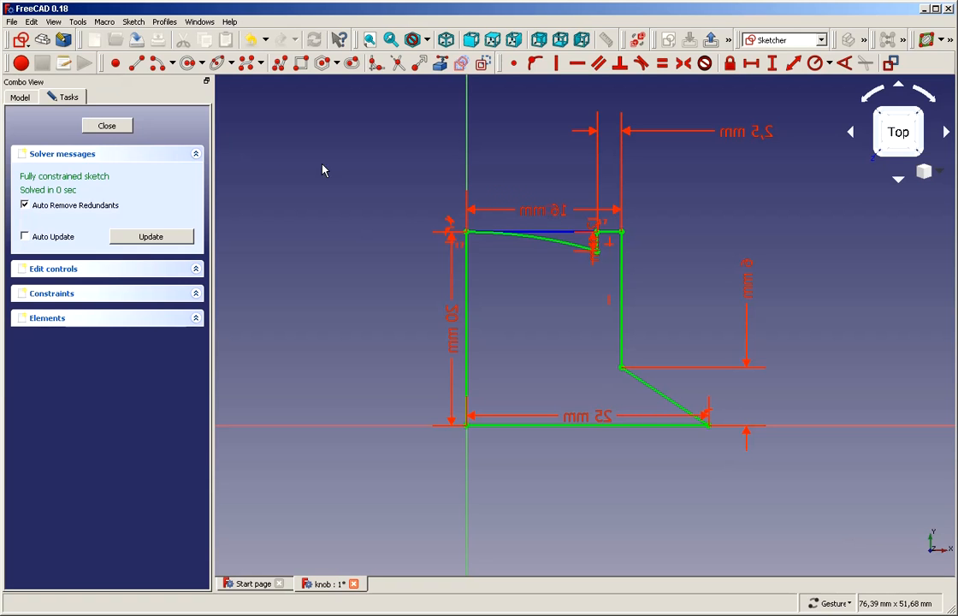
{"action": "left_click", "coordinate": [117, 128]}
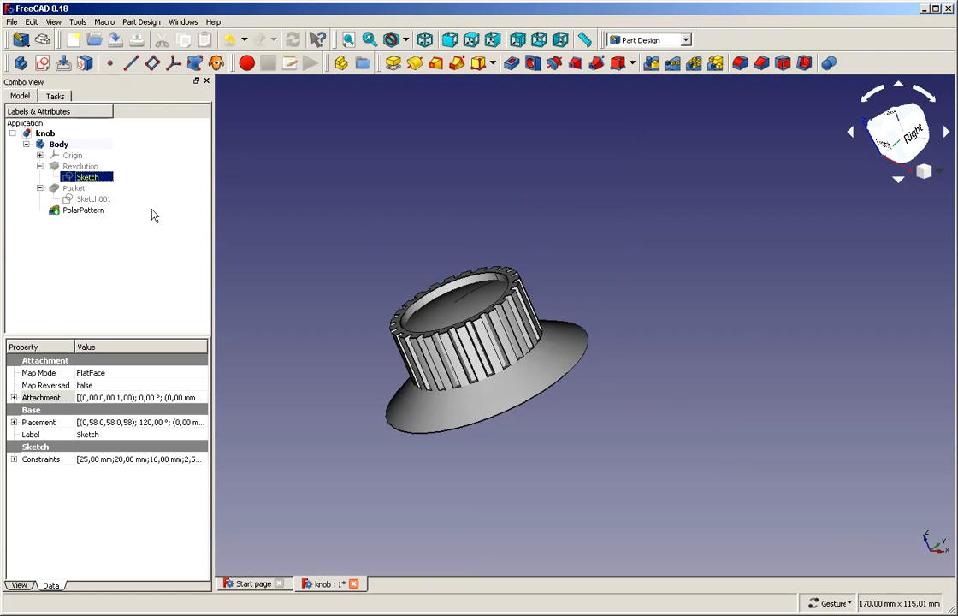
Save and close the knob document, and reopen it from the recent files
{"action": "left_click", "coordinate": [157, 248]}
{"action": "left_click", "coordinate": [61, 145]}
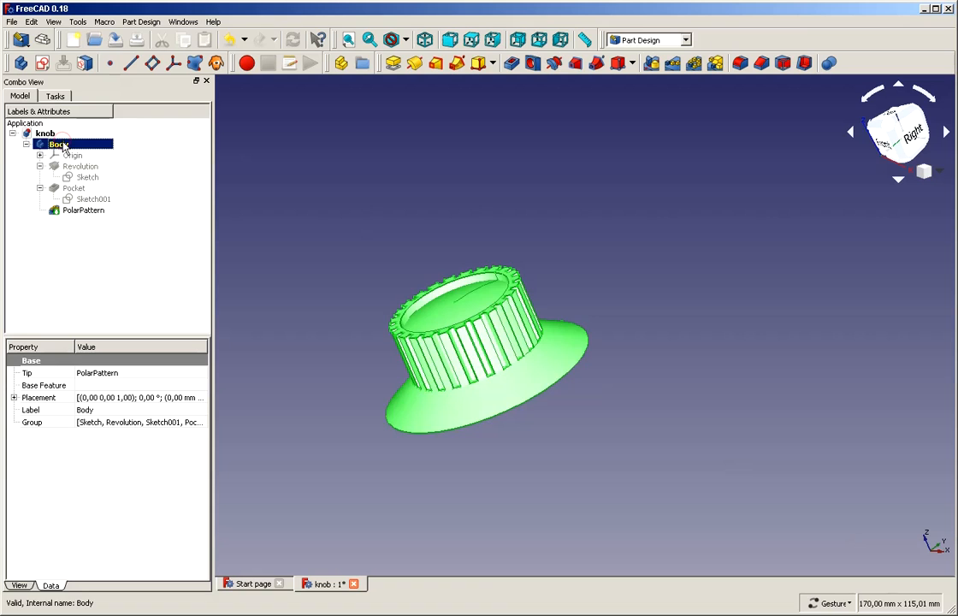
{"action": "left_click", "coordinate": [12, 21]}
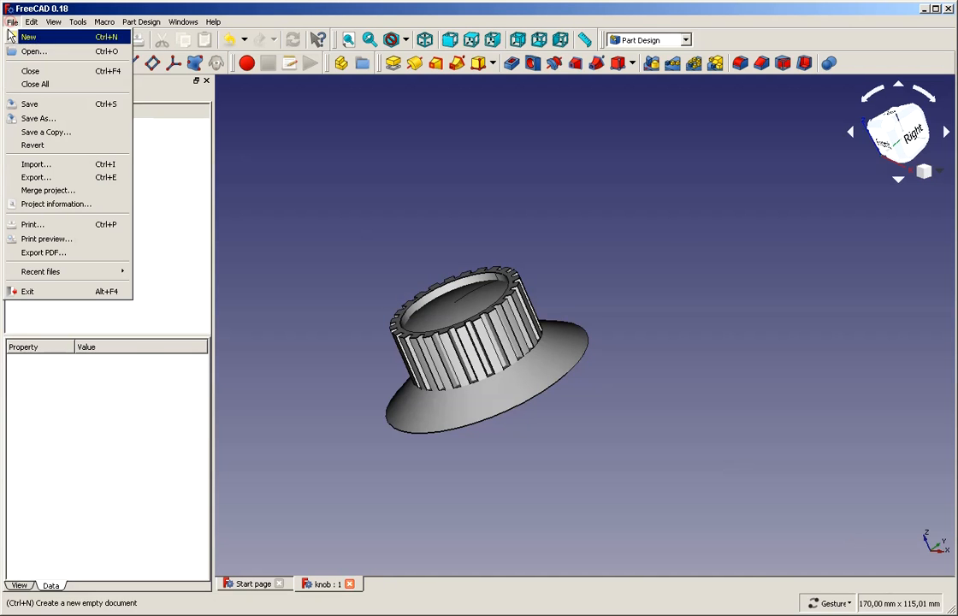
{"action": "left_click", "coordinate": [29, 72]}
{"action": "left_click", "coordinate": [12, 21]}
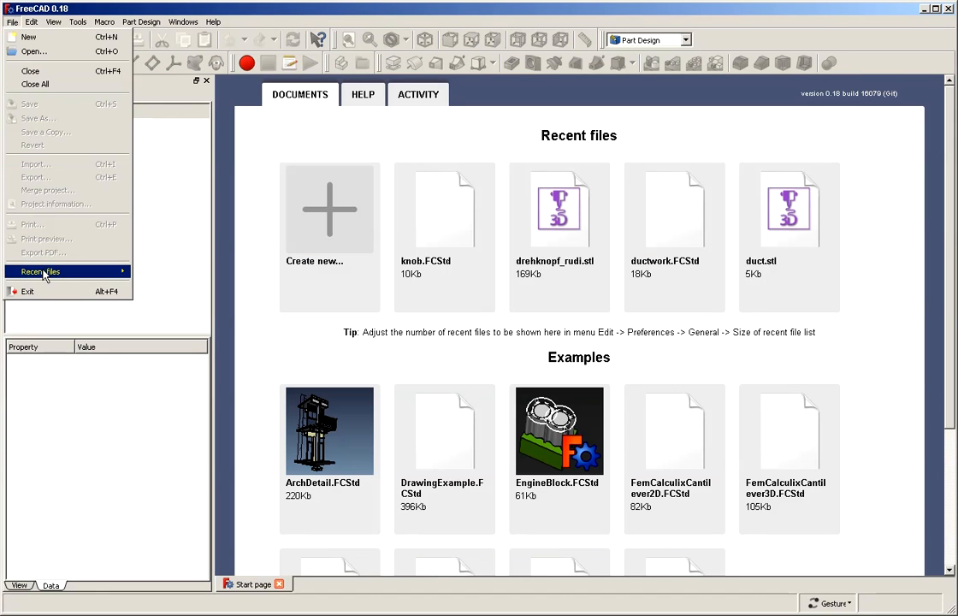
{"action": "mouse_move", "coordinate": [45, 274]}
{"action": "left_click", "coordinate": [209, 275]}
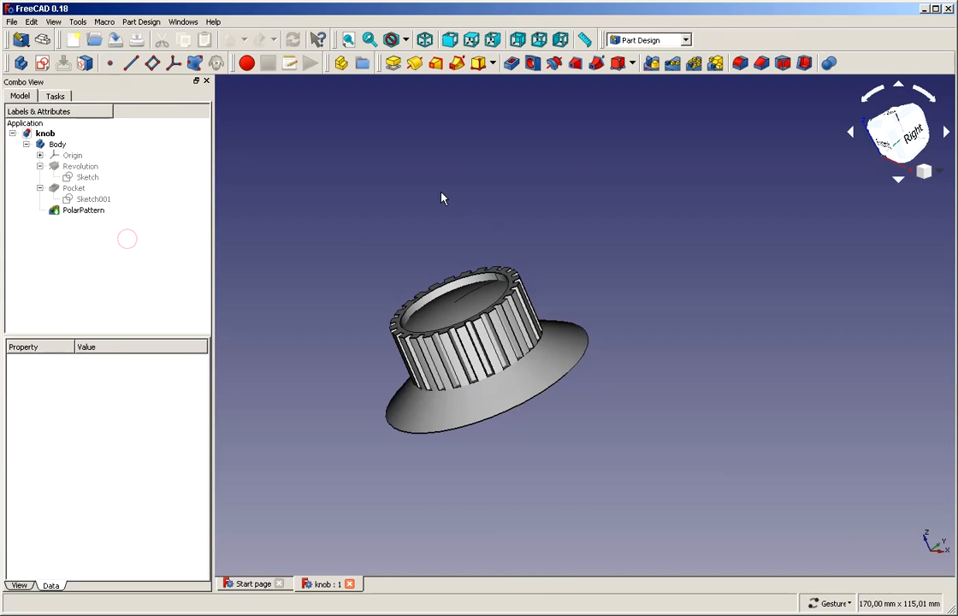
Open the revolution's profile sketch for editing and examine it in the right view
{"action": "left_click_drag", "start_coordinate": [442, 198], "coordinate": [468, 231]}
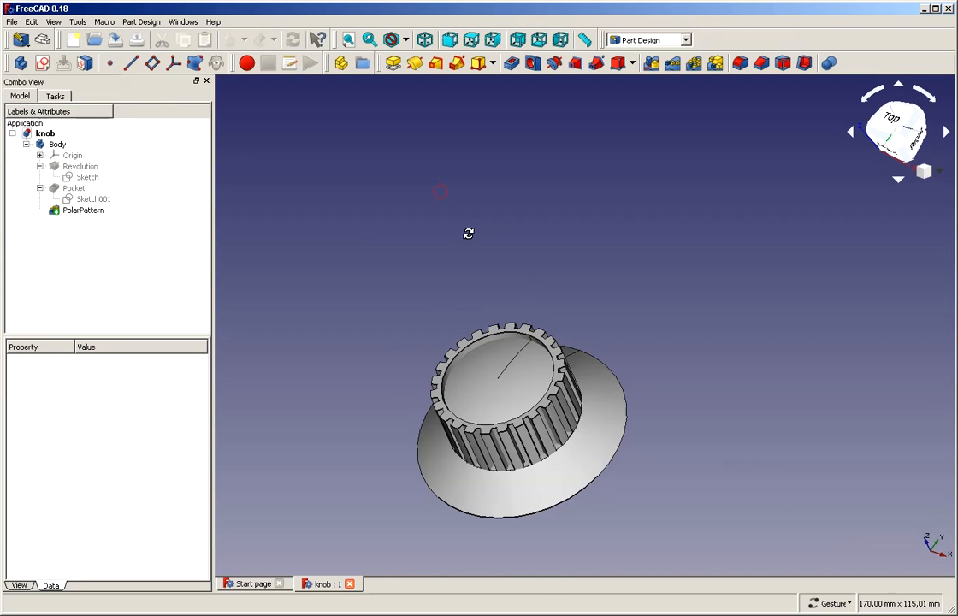
{"action": "double_click", "coordinate": [80, 177]}
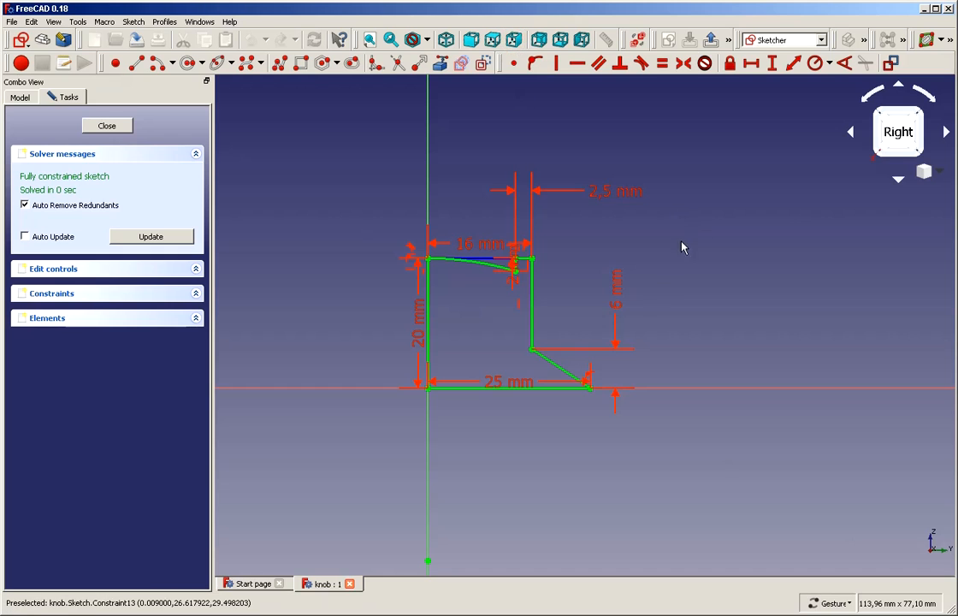
{"action": "left_click", "coordinate": [493, 40]}
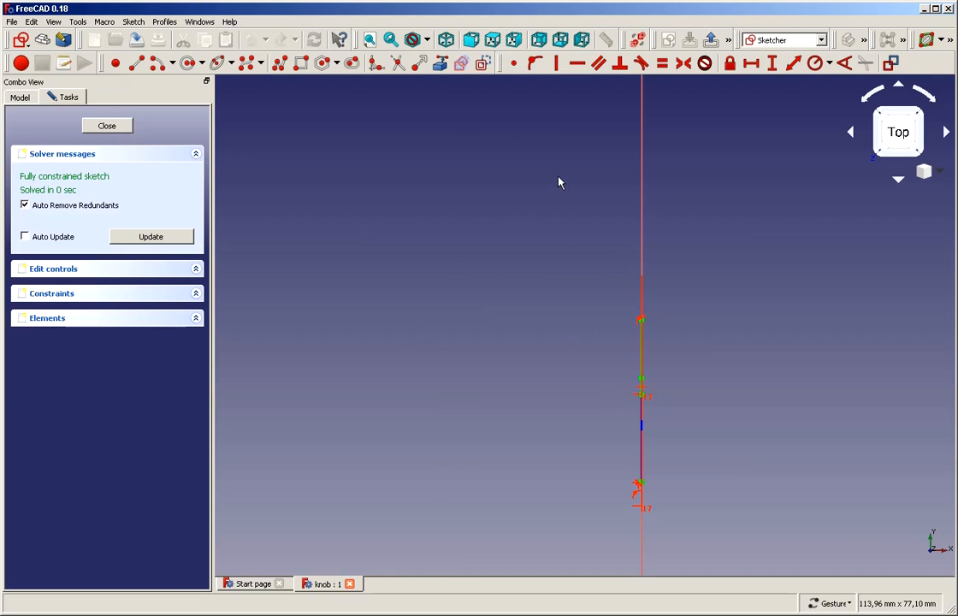
{"action": "left_click", "coordinate": [513, 40]}
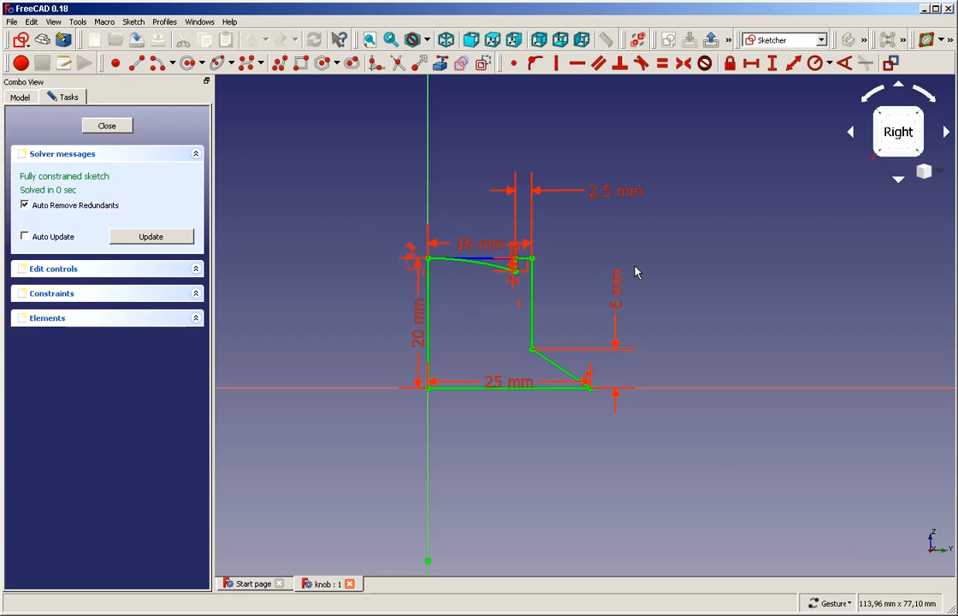
{"action": "scroll", "coordinate": [466, 167], "scroll_direction": "up", "scroll_amount": 3}
{"action": "scroll", "coordinate": [535, 175], "scroll_direction": "down", "scroll_amount": 3}
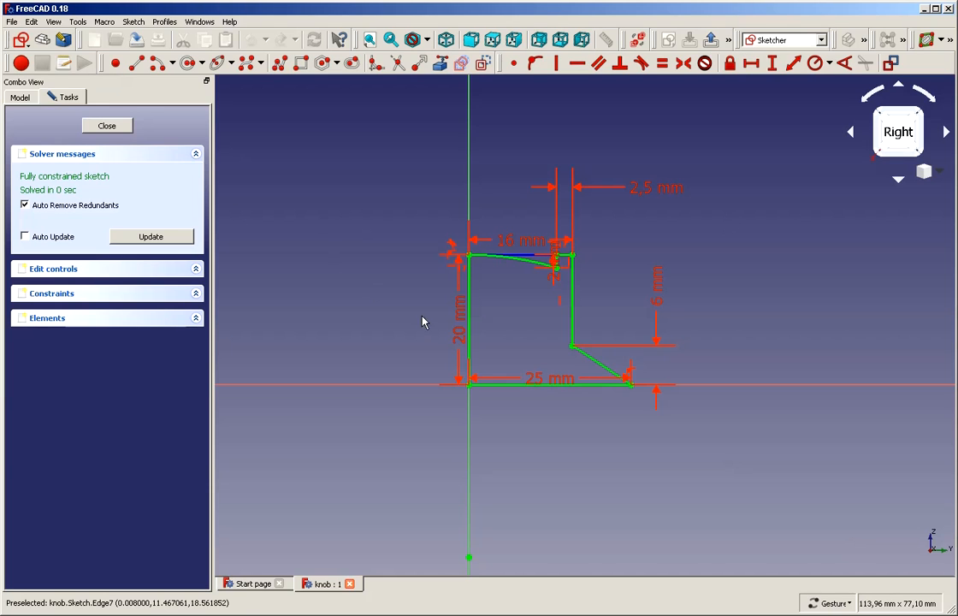
Name the profile's 20 mm overall height constraint totalheight
{"action": "left_click", "coordinate": [459, 329]}
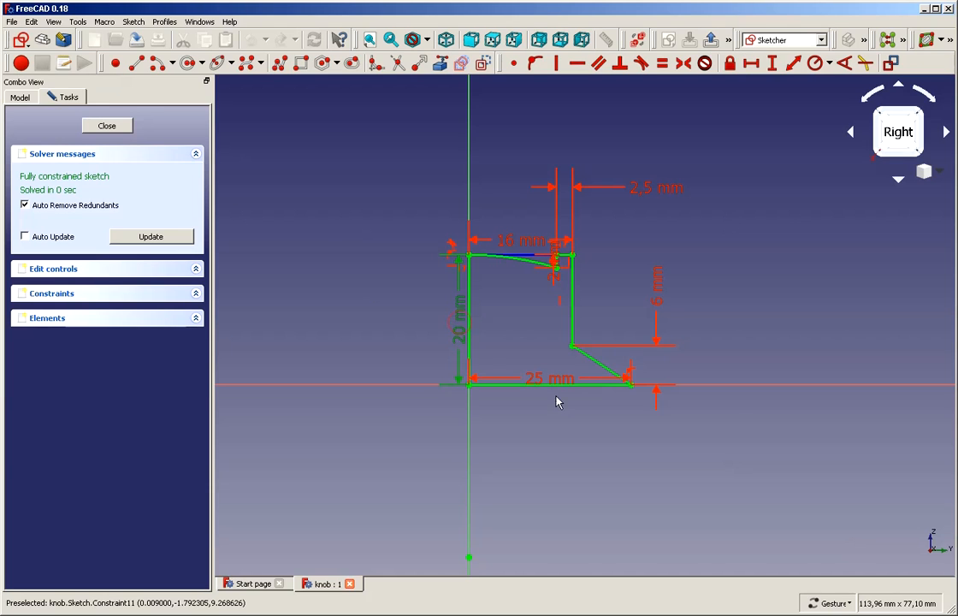
{"action": "double_click", "coordinate": [460, 334]}
{"action": "left_click", "coordinate": [441, 361]}
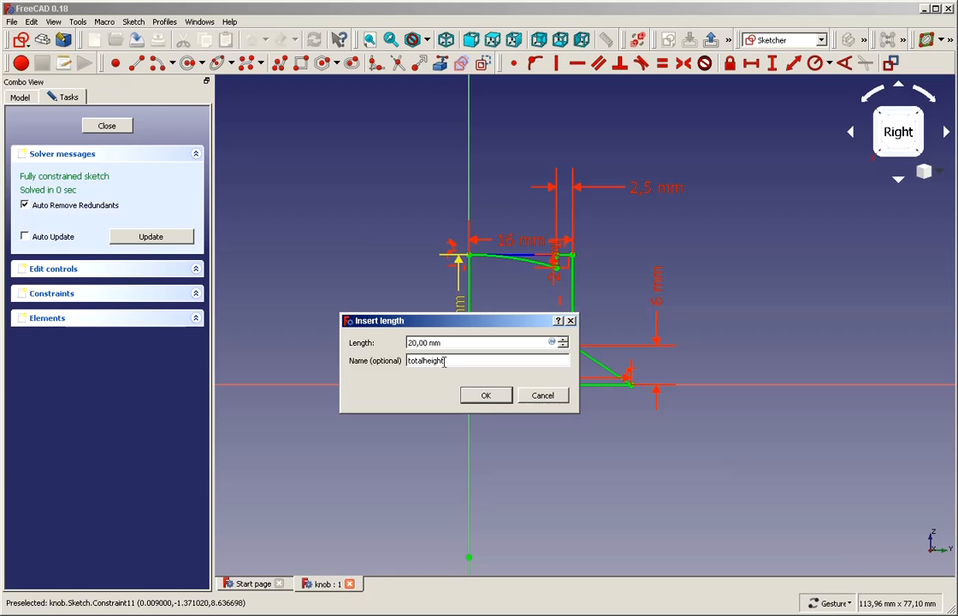
{"action": "key", "text": "Return"}
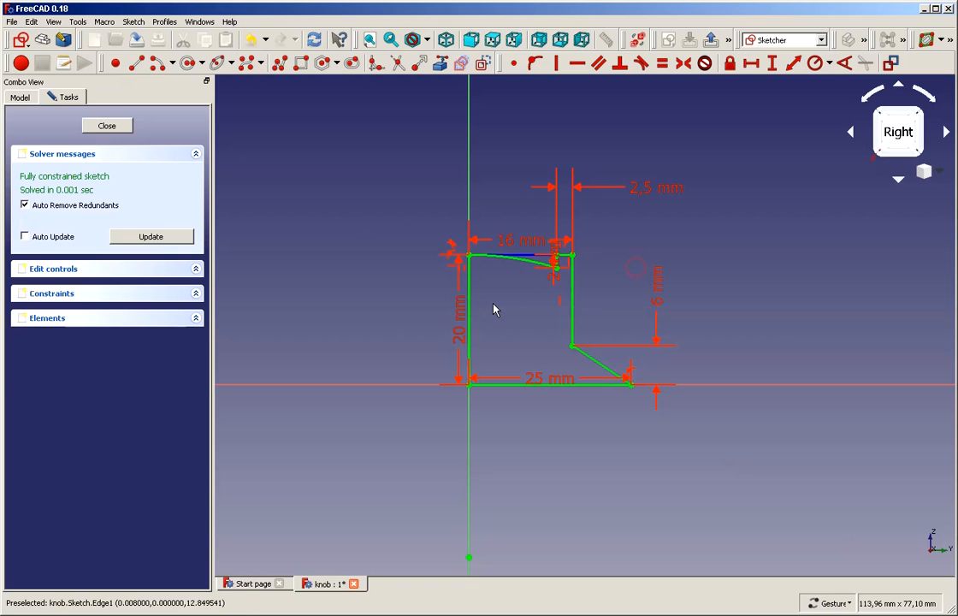
Move the overall height dimension farther left of the profile and the 2 mm recess dimension outside its right edge
{"action": "mouse_move", "coordinate": [460, 317]}
{"action": "left_mouse_down"}
{"action": "mouse_move", "coordinate": [406, 304]}
{"action": "mouse_move", "coordinate": [370, 273]}
{"action": "left_mouse_up"}
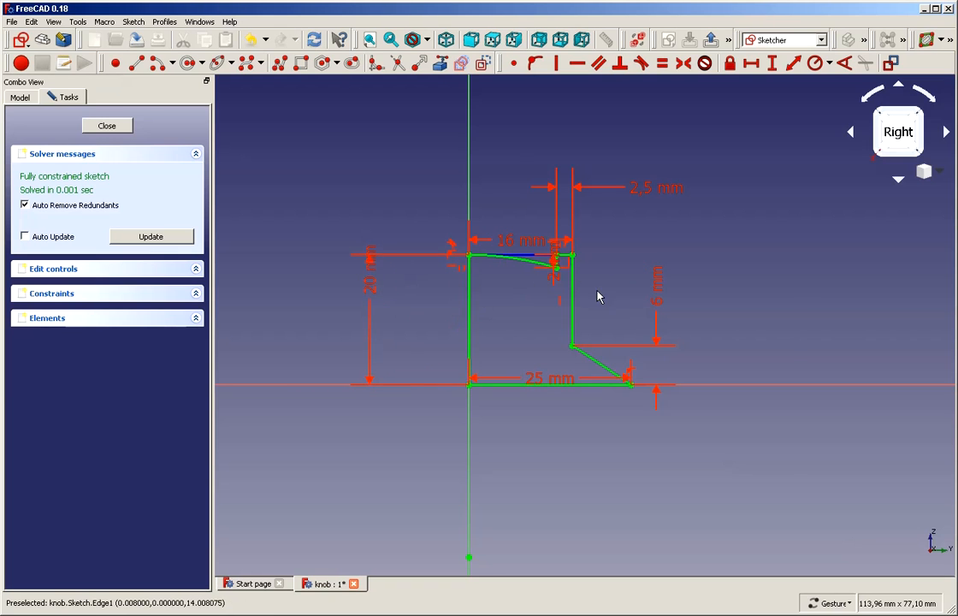
{"action": "scroll", "coordinate": [598, 291], "scroll_direction": "up", "scroll_amount": 5}
{"action": "mouse_move", "coordinate": [453, 242]}
{"action": "left_mouse_down"}
{"action": "mouse_move", "coordinate": [601, 257]}
{"action": "mouse_move", "coordinate": [662, 184]}
{"action": "left_mouse_up"}
{"action": "scroll", "coordinate": [705, 205], "scroll_direction": "down", "scroll_amount": 3}
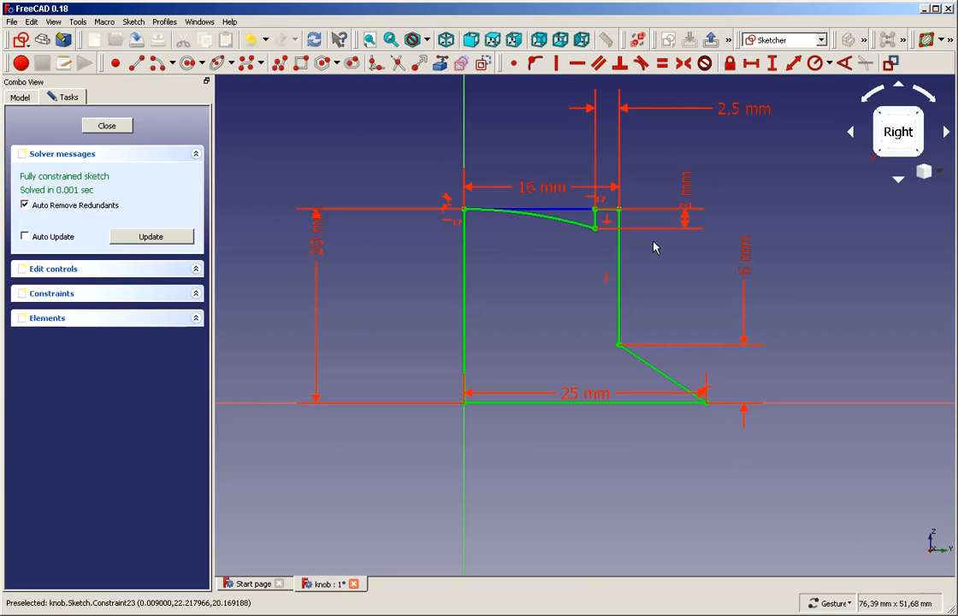
{"action": "left_click", "coordinate": [301, 64]}
{"action": "left_click", "coordinate": [428, 271]}
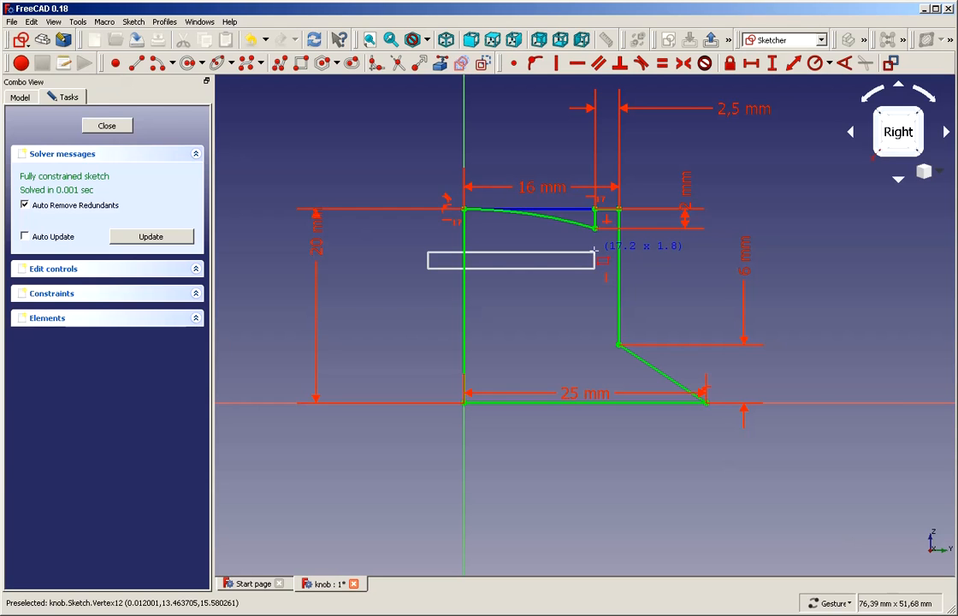
{"action": "right_click", "coordinate": [504, 241]}
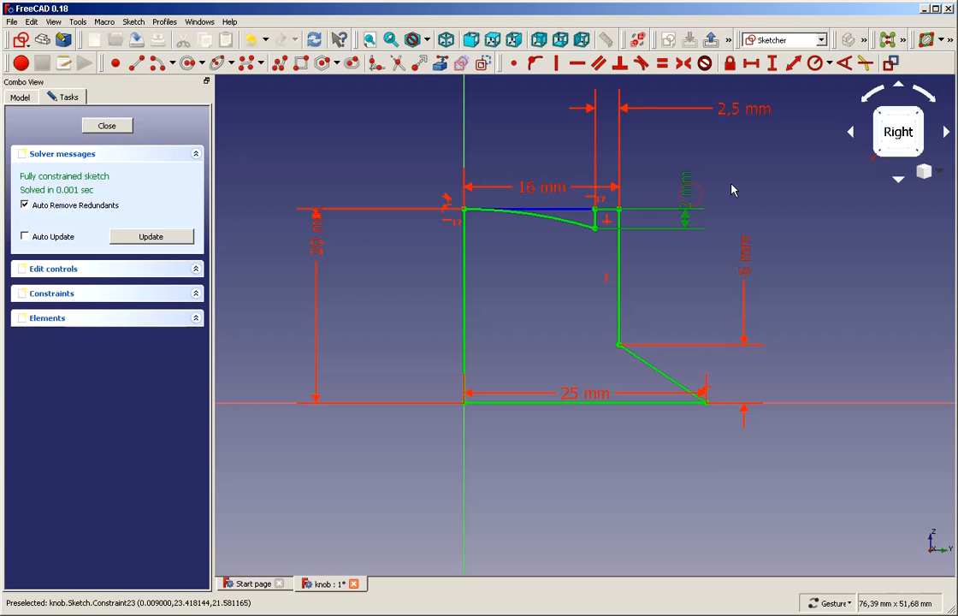
Name the profile's 2 mm recess height constraint detentheight and close the sketch
{"action": "double_click", "coordinate": [687, 195]}
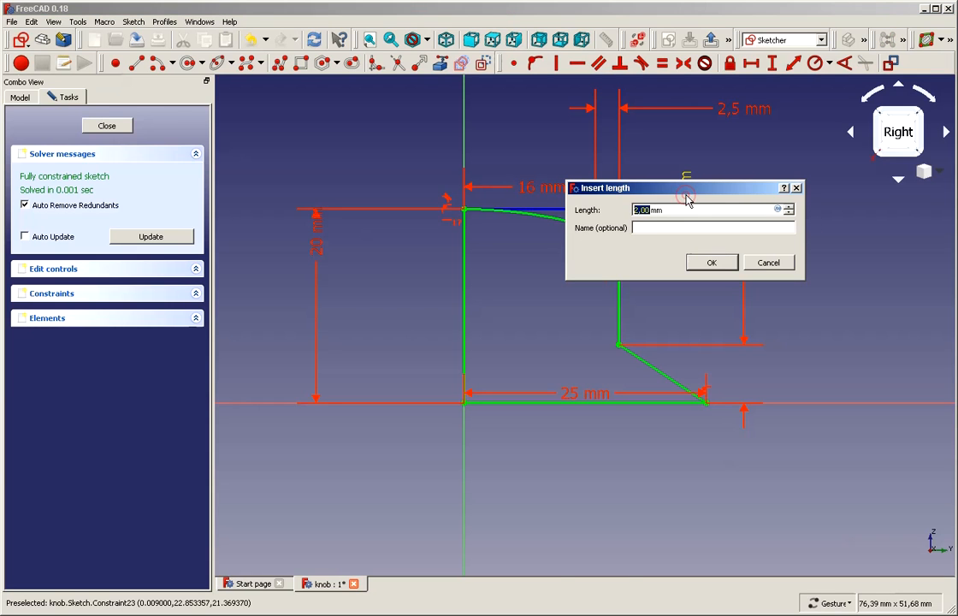
{"action": "left_click", "coordinate": [655, 228]}
{"action": "type", "text": "detentheig"}
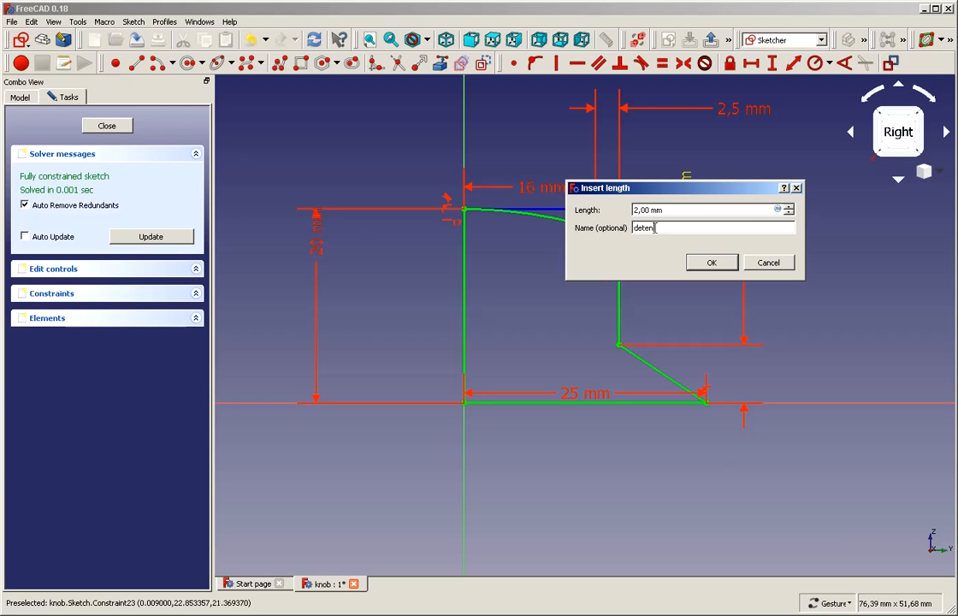
{"action": "type", "text": "ht"}
{"action": "key", "text": "Return"}
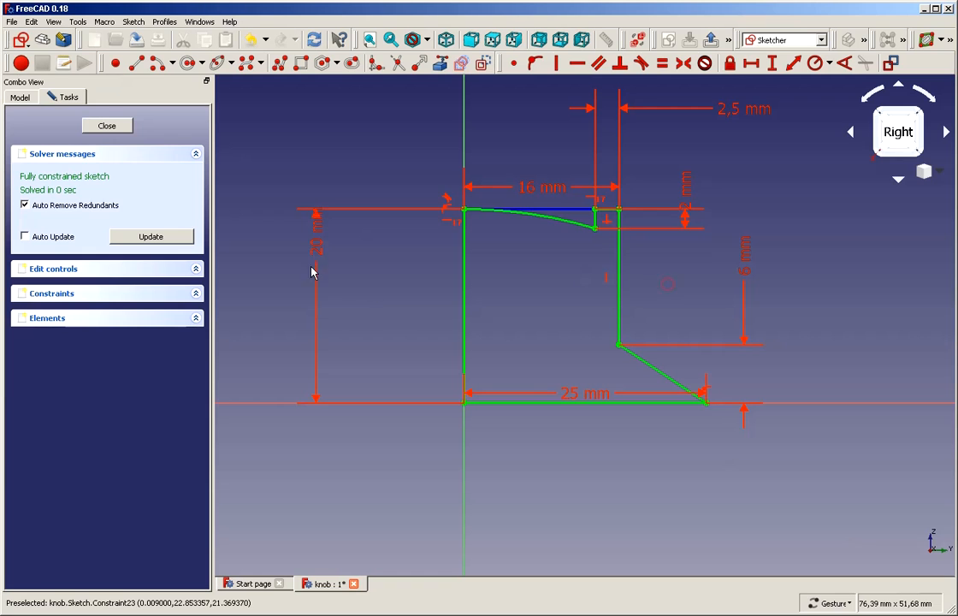
{"action": "left_click", "coordinate": [107, 127]}
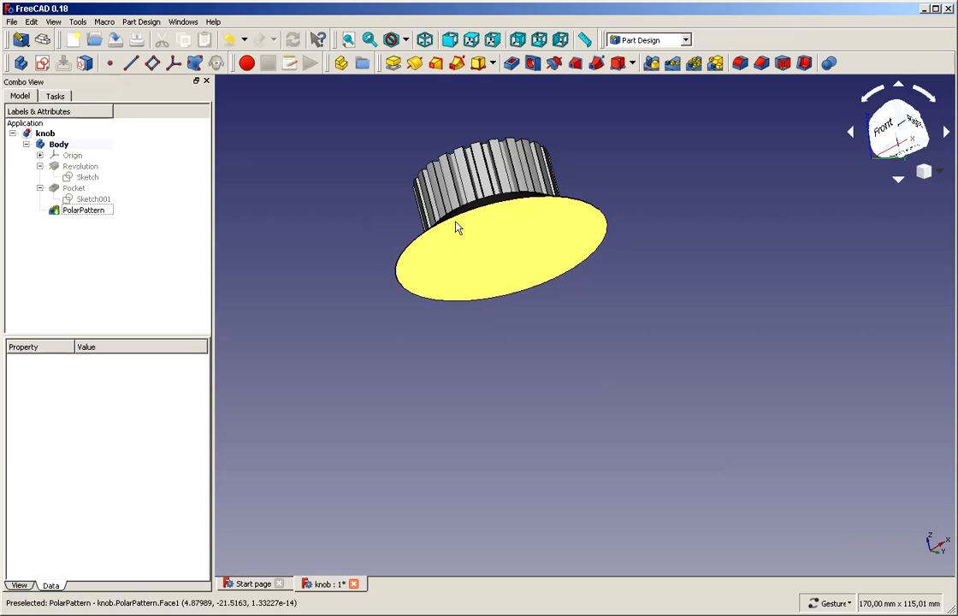
Create a new sketch on the XY plane and hide the polar pattern body
{"action": "left_click", "coordinate": [44, 64]}
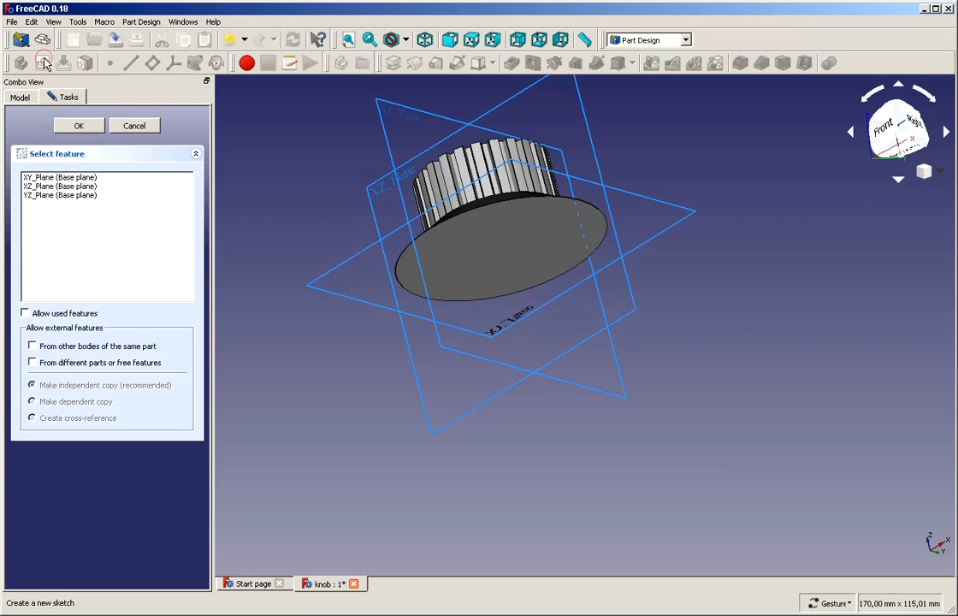
{"action": "left_click", "coordinate": [56, 177]}
{"action": "left_click", "coordinate": [80, 125]}
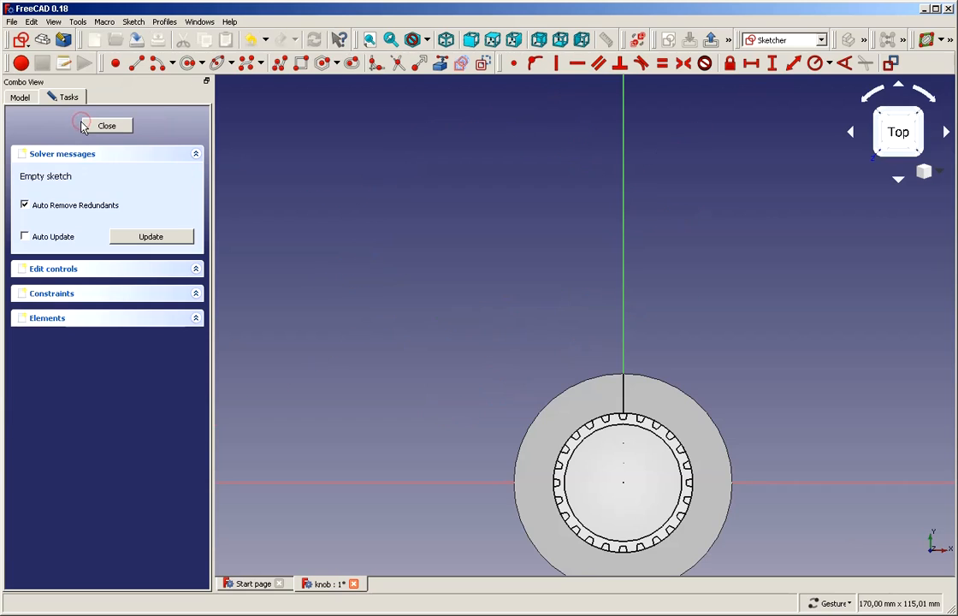
{"action": "left_click", "coordinate": [17, 99]}
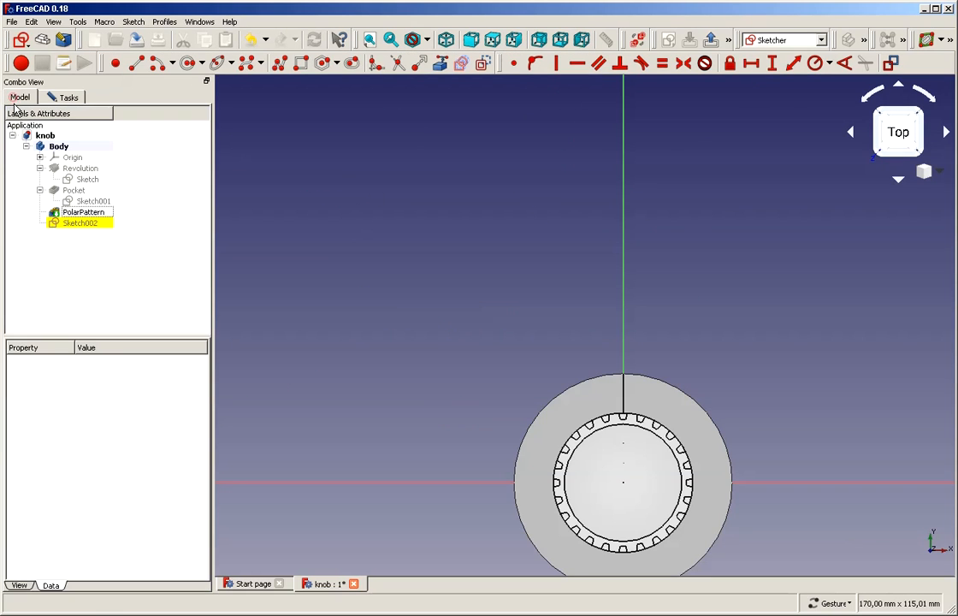
{"action": "left_click", "coordinate": [104, 216]}
{"action": "key", "text": "space"}
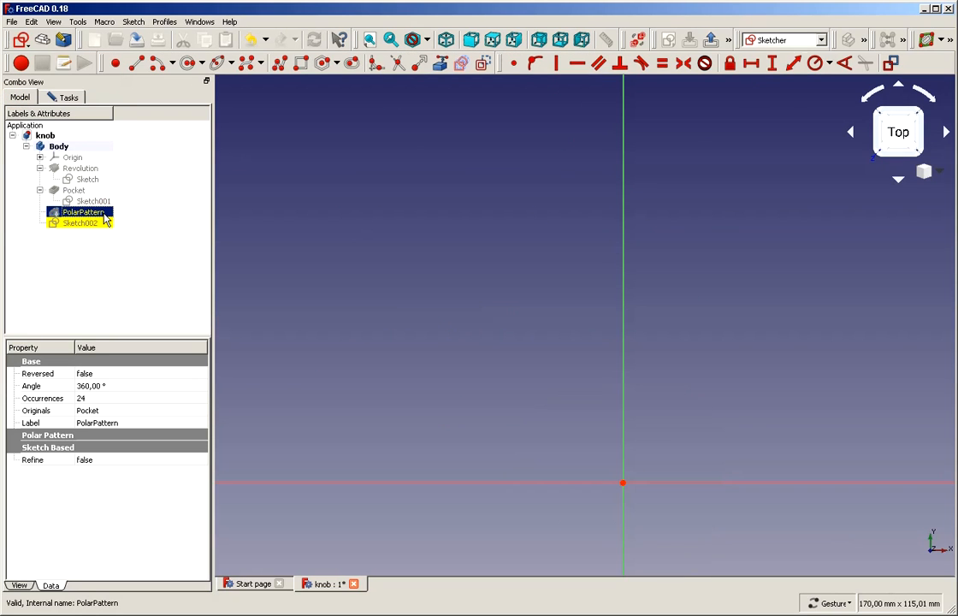
Draw a circle by the sketch origin and constrain its radius to 3 mm
{"action": "left_click", "coordinate": [188, 63]}
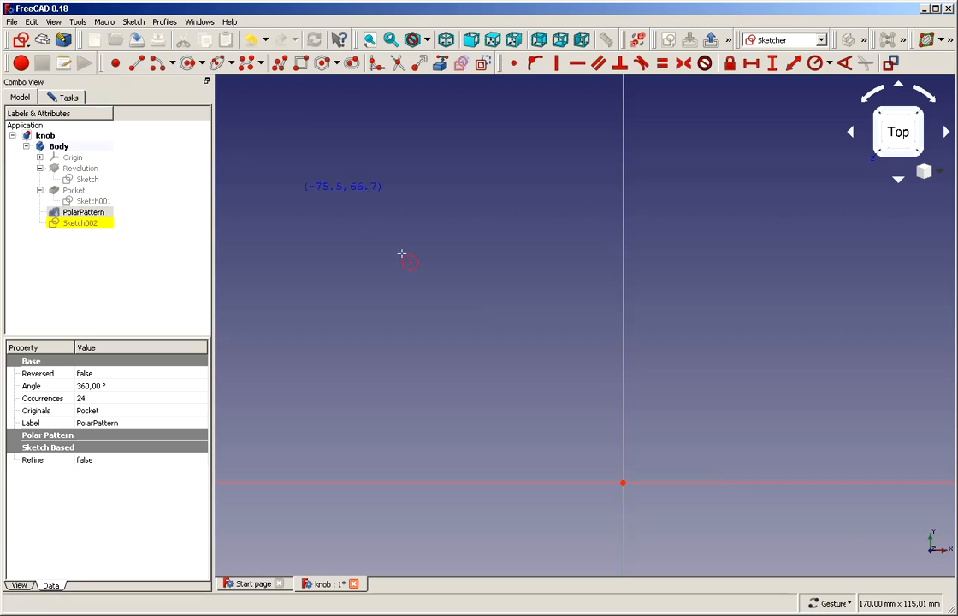
{"action": "left_click", "coordinate": [624, 483]}
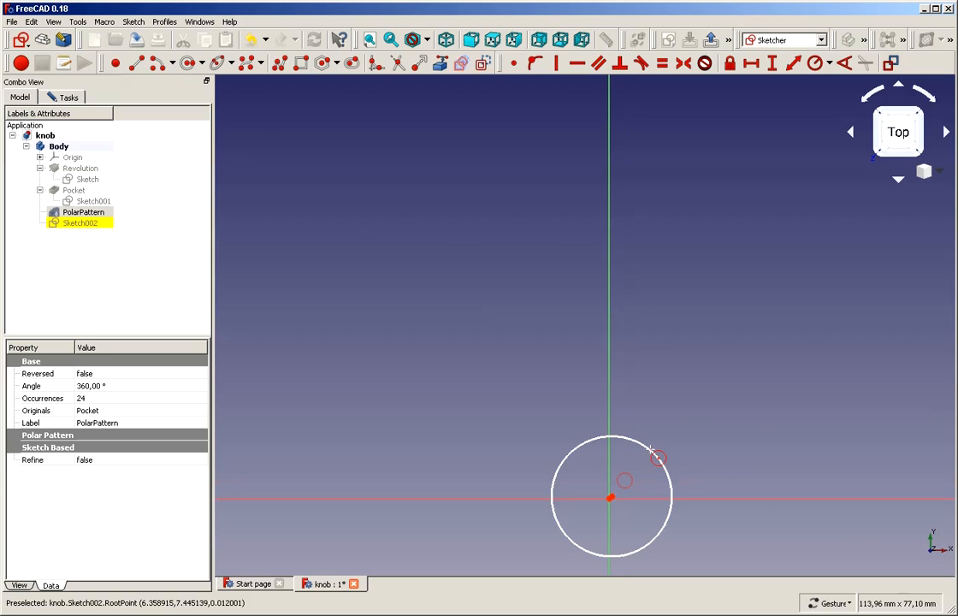
{"action": "left_click", "coordinate": [659, 456]}
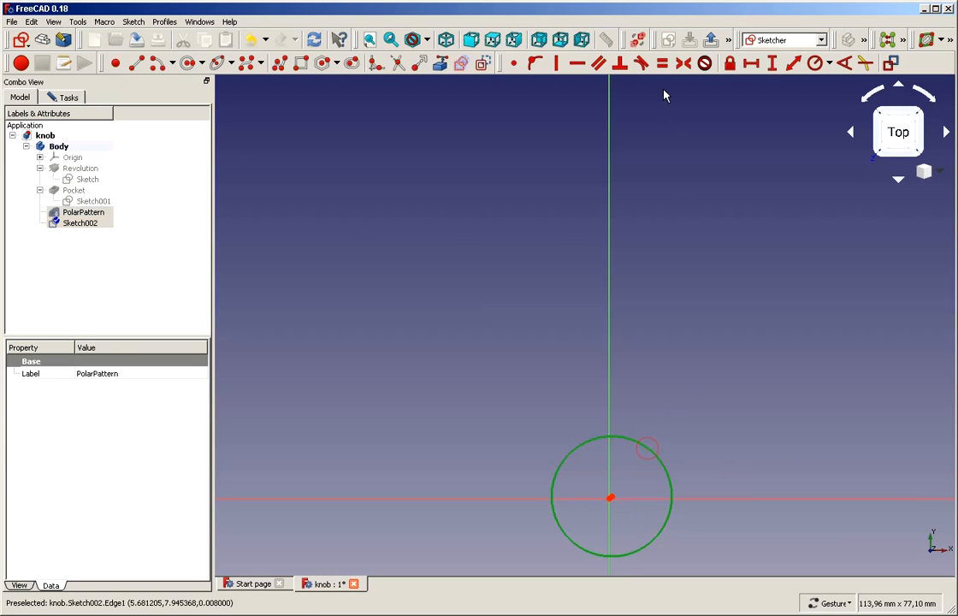
{"action": "left_click", "coordinate": [752, 66]}
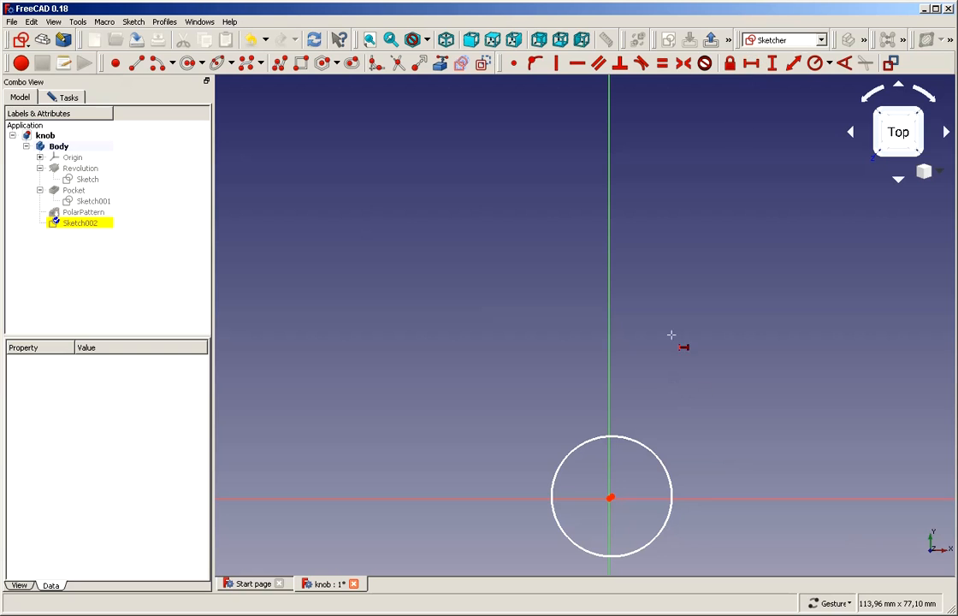
{"action": "left_click", "coordinate": [814, 63]}
{"action": "left_click", "coordinate": [658, 455]}
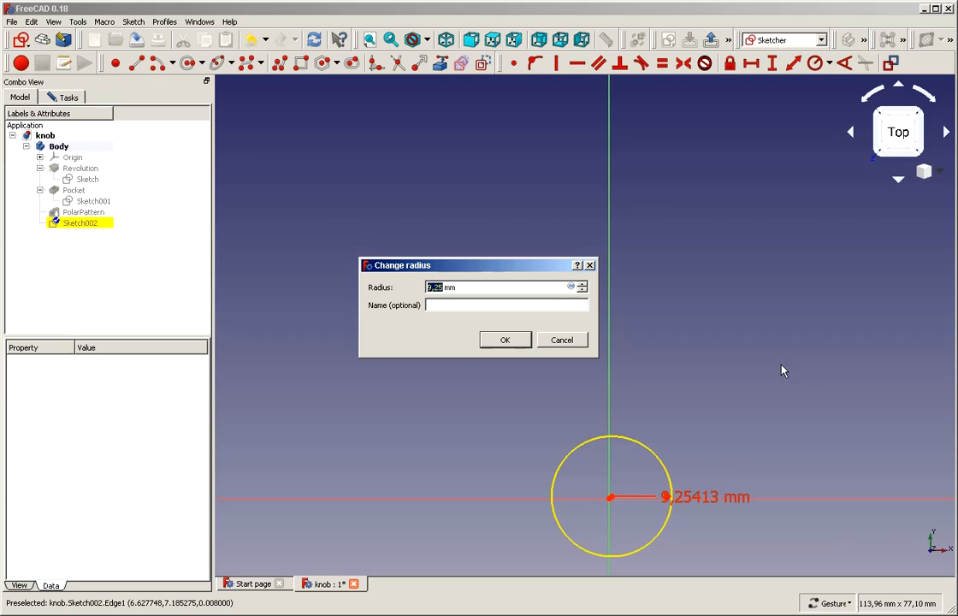
{"action": "type", "text": "3"}
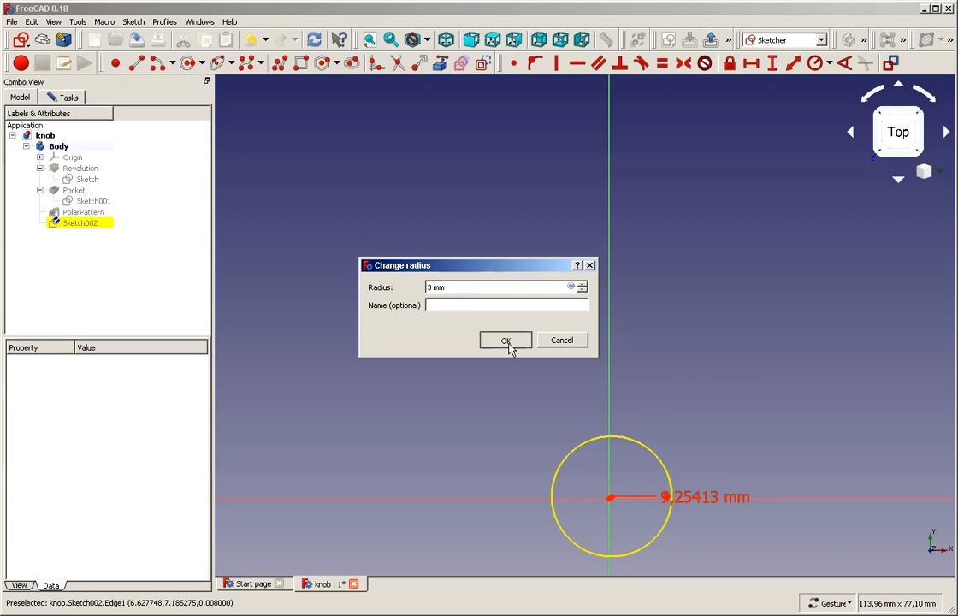
{"action": "left_click", "coordinate": [507, 342]}
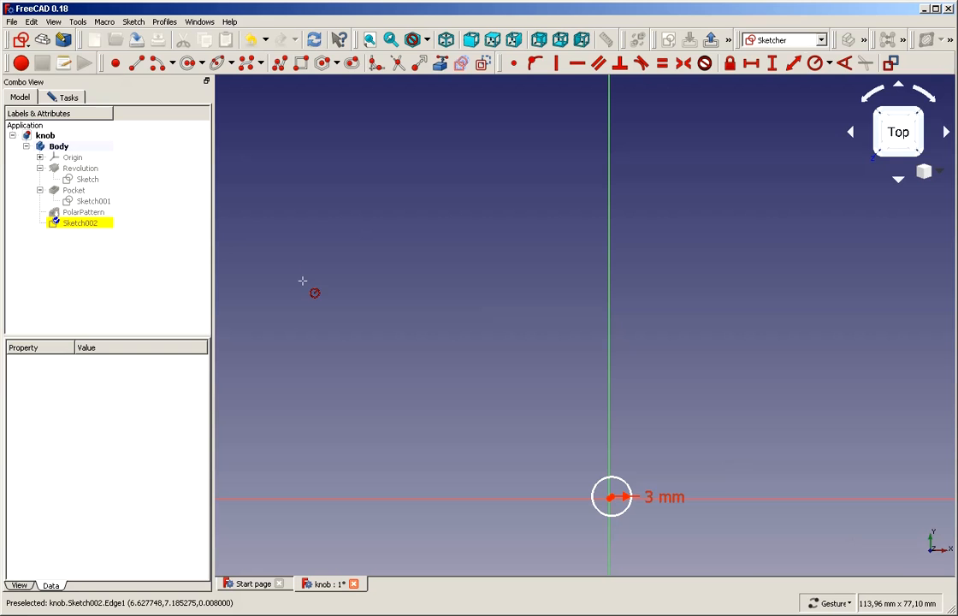
Make the circle's centre coincident with the sketch origin and close the sketch
{"action": "scroll", "coordinate": [590, 535], "scroll_direction": "up", "scroll_amount": 6}
{"action": "right_click", "coordinate": [596, 521]}
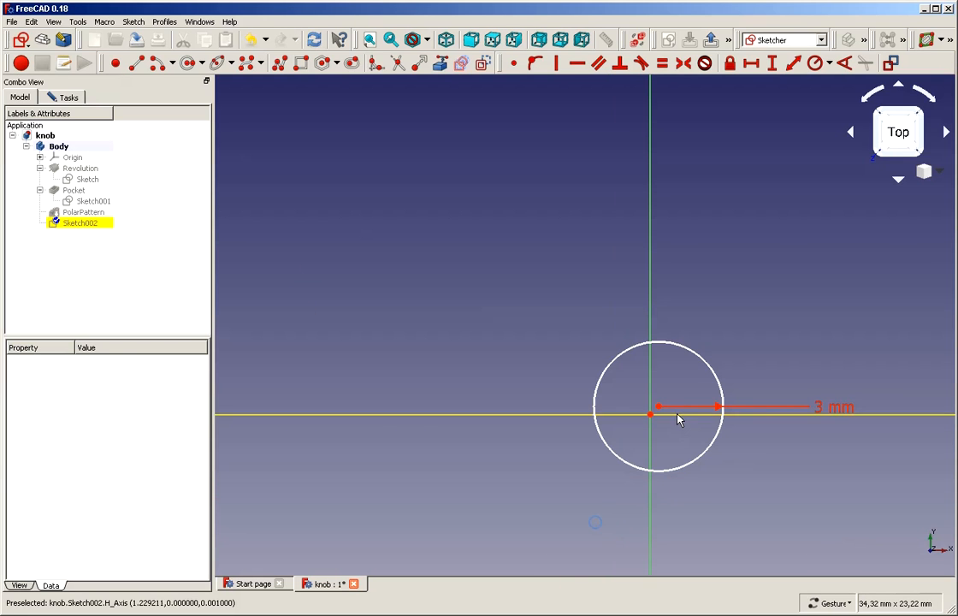
{"action": "left_click_drag", "start_coordinate": [660, 407], "coordinate": [689, 388]}
{"action": "left_click", "coordinate": [650, 417]}
{"action": "left_click", "coordinate": [689, 387]}
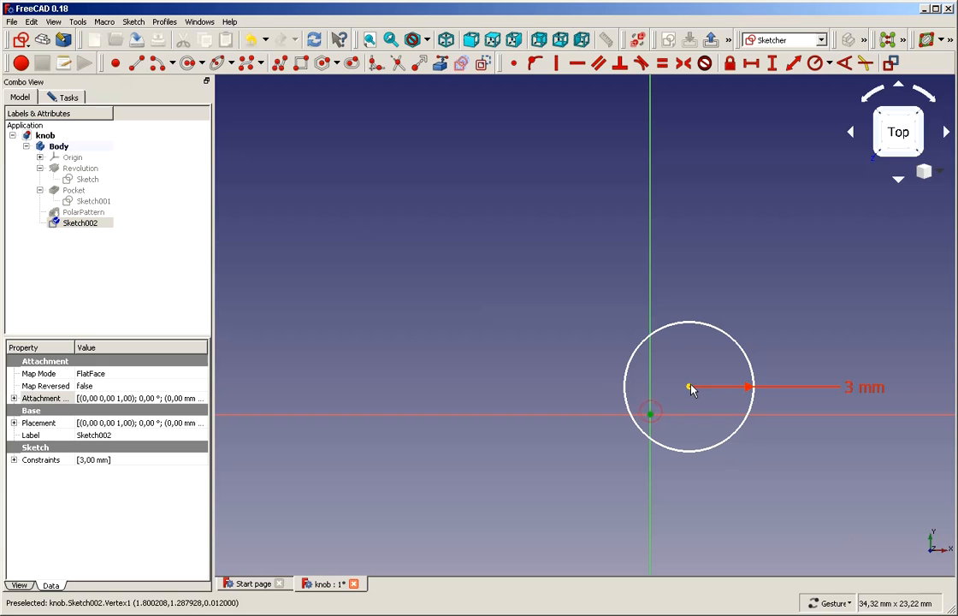
{"action": "left_click", "coordinate": [513, 65]}
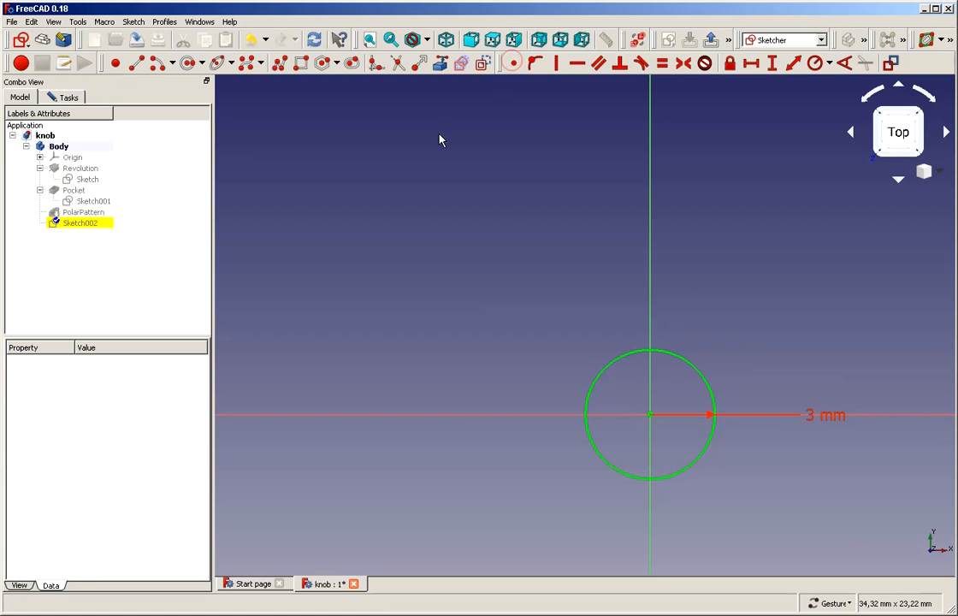
{"action": "left_click", "coordinate": [66, 97]}
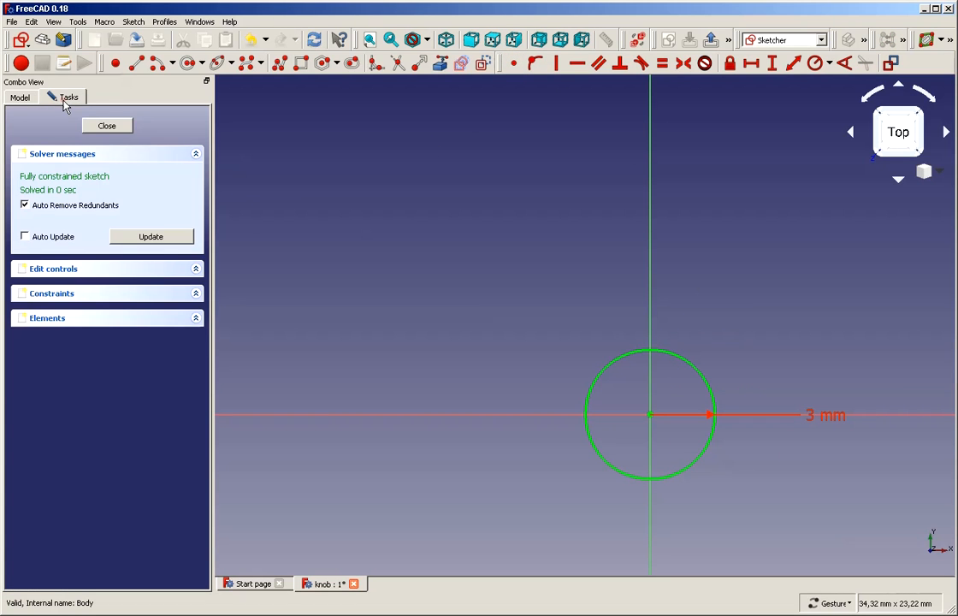
{"action": "left_click", "coordinate": [109, 125]}
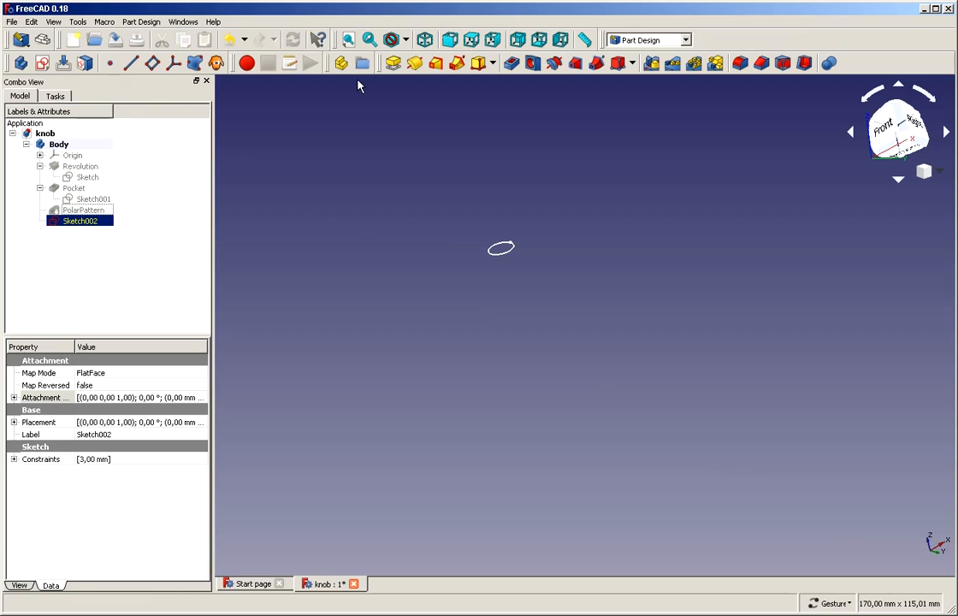
Start a reversed Pocket from the circle sketch and begin its length formula with Sketch.Constraints.totalheight
{"action": "left_click", "coordinate": [510, 63]}
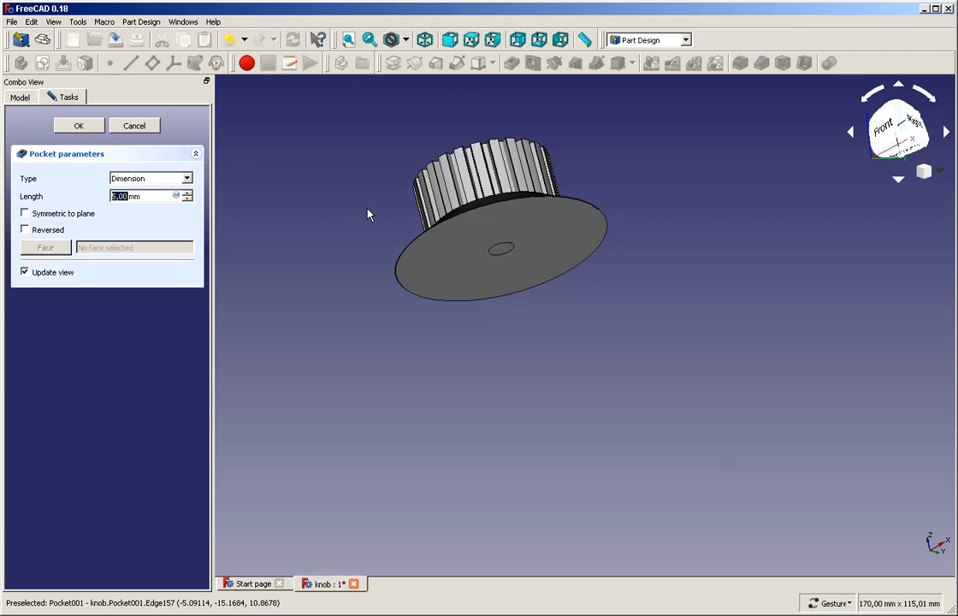
{"action": "left_click", "coordinate": [45, 230]}
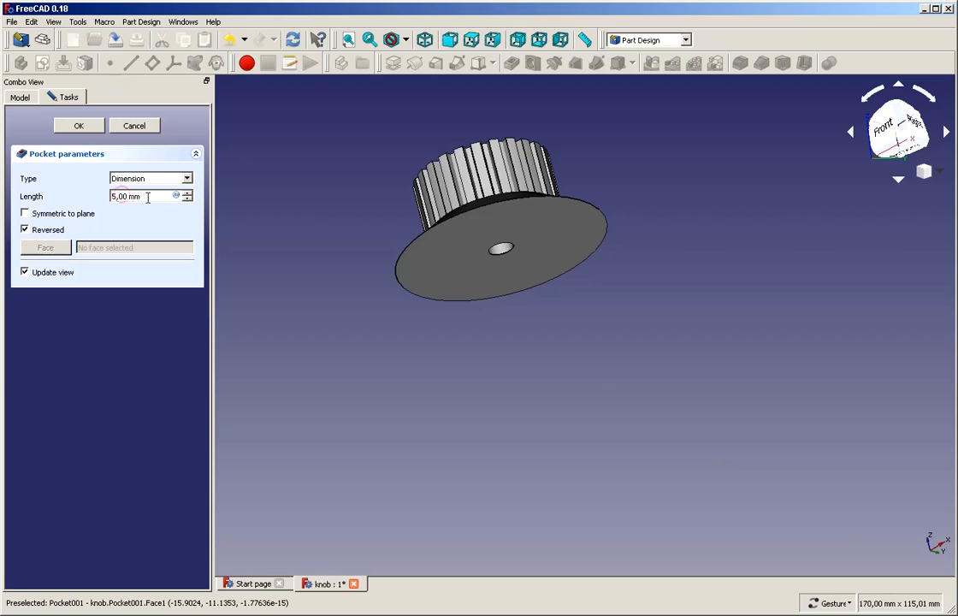
{"action": "left_click_drag", "start_coordinate": [147, 197], "coordinate": [44, 199]}
{"action": "key", "text": "equal"}
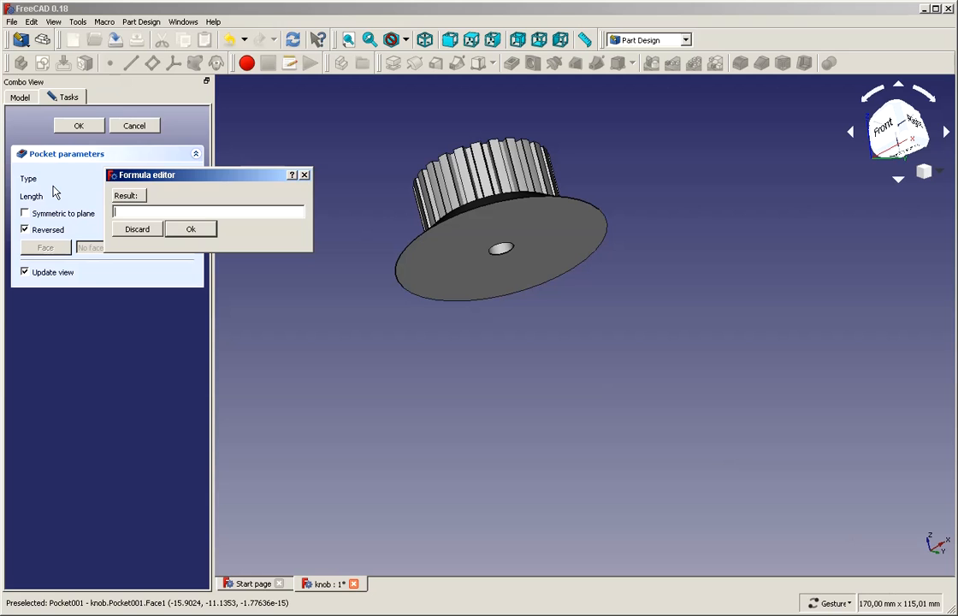
{"action": "type", "text": "sk"}
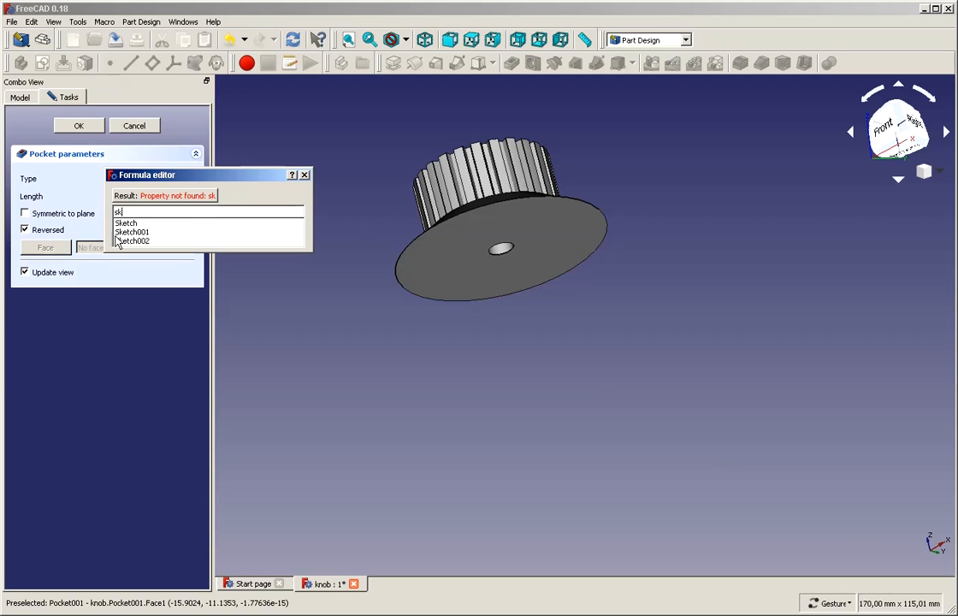
{"action": "left_click", "coordinate": [124, 222]}
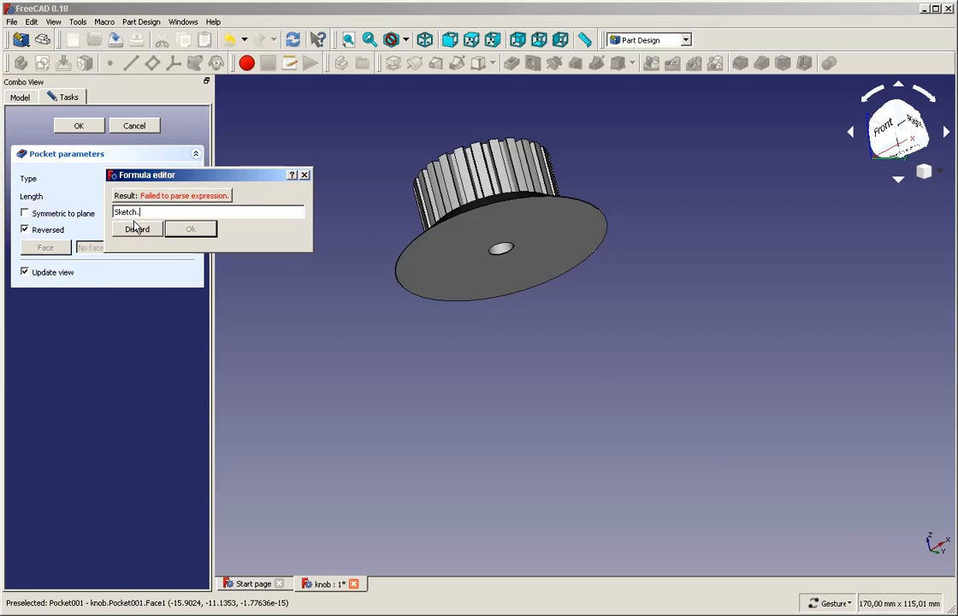
{"action": "type", "text": "c"}
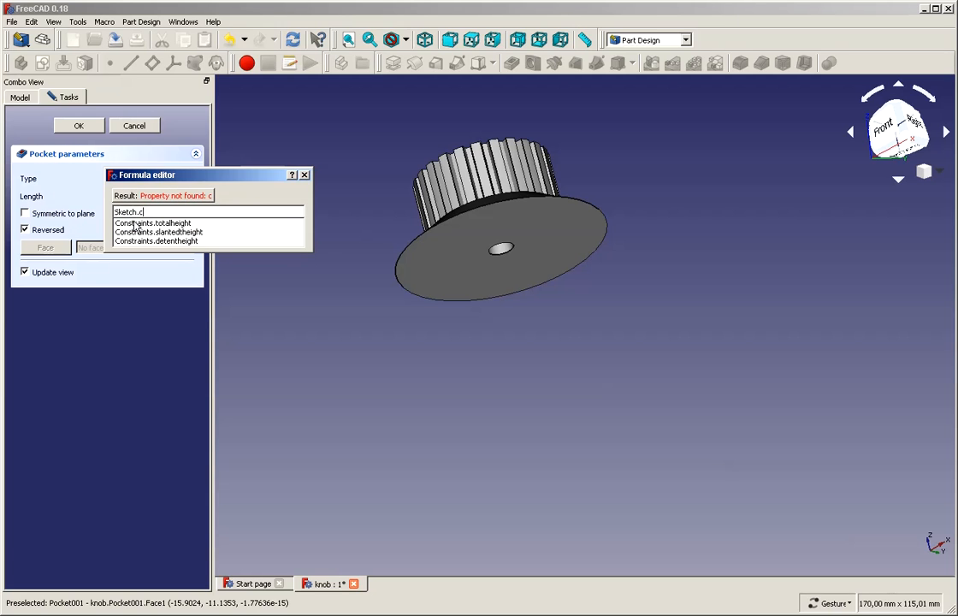
{"action": "left_click", "coordinate": [181, 223]}
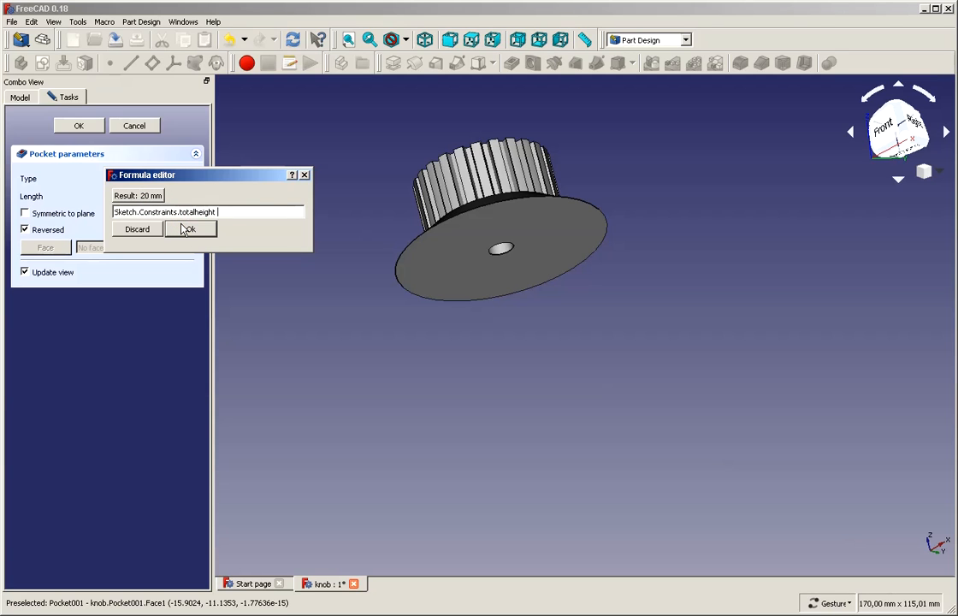
Complete the pocket's length formula by subtracting (Sketch.Constraints.detentheight + 2mm) and accept the formula
{"action": "type", "text": "- ("}
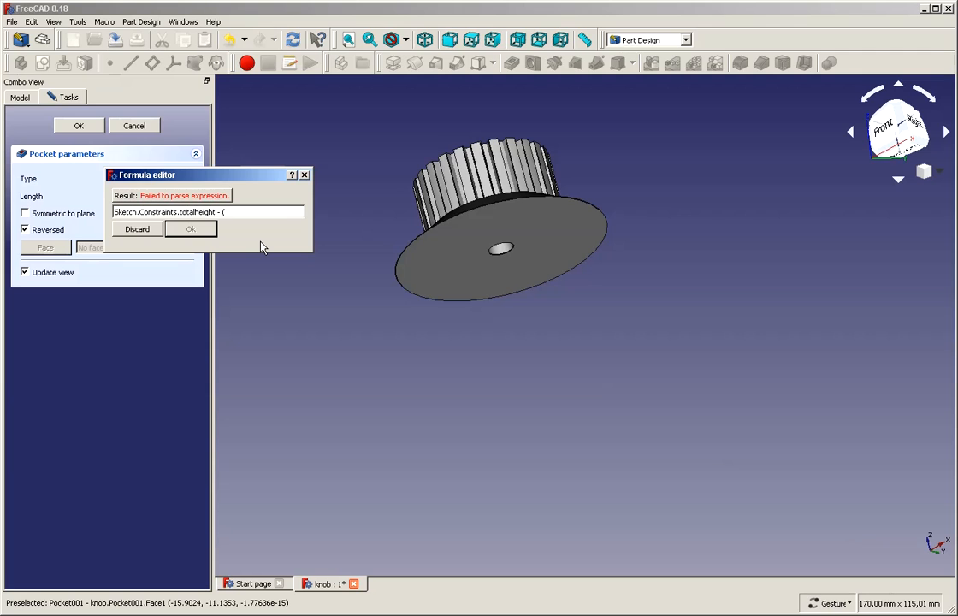
{"action": "type", "text": "s"}
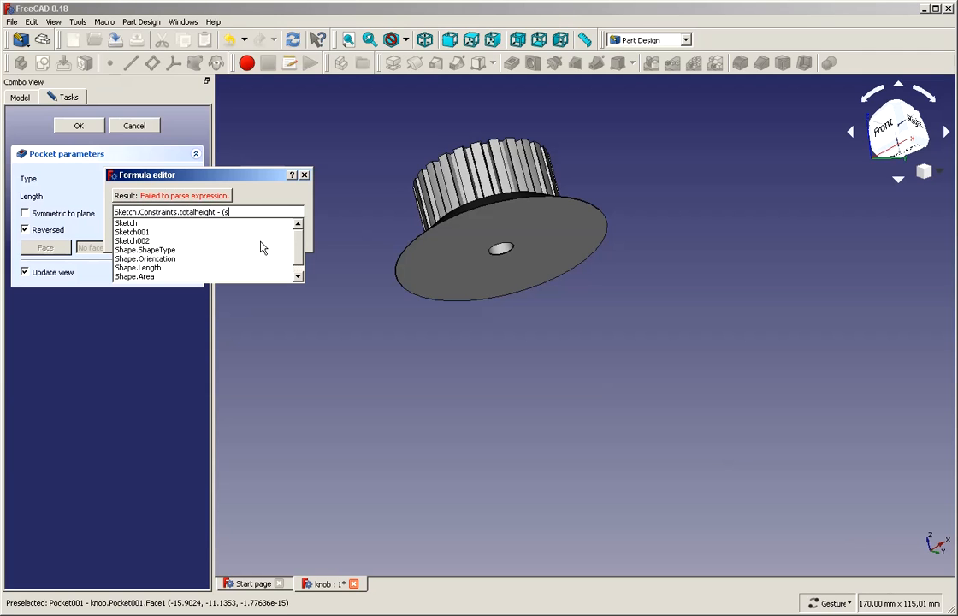
{"action": "left_click", "coordinate": [137, 224]}
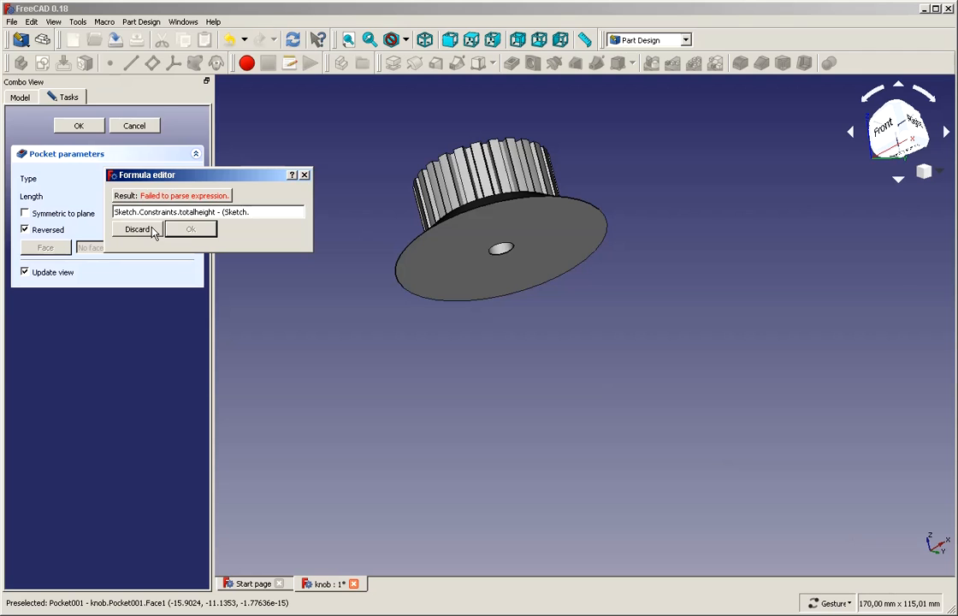
{"action": "type", "text": "c"}
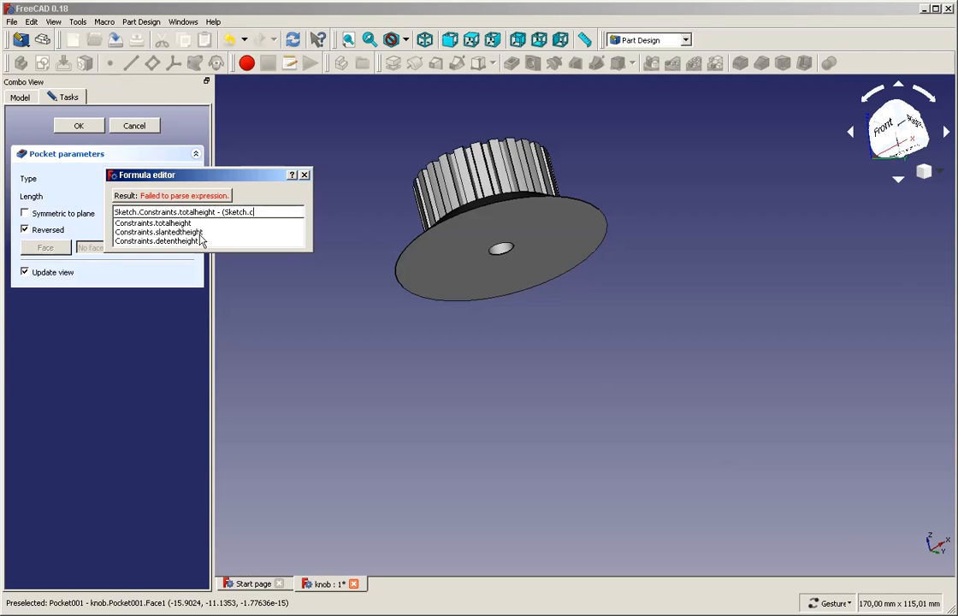
{"action": "left_click", "coordinate": [191, 241]}
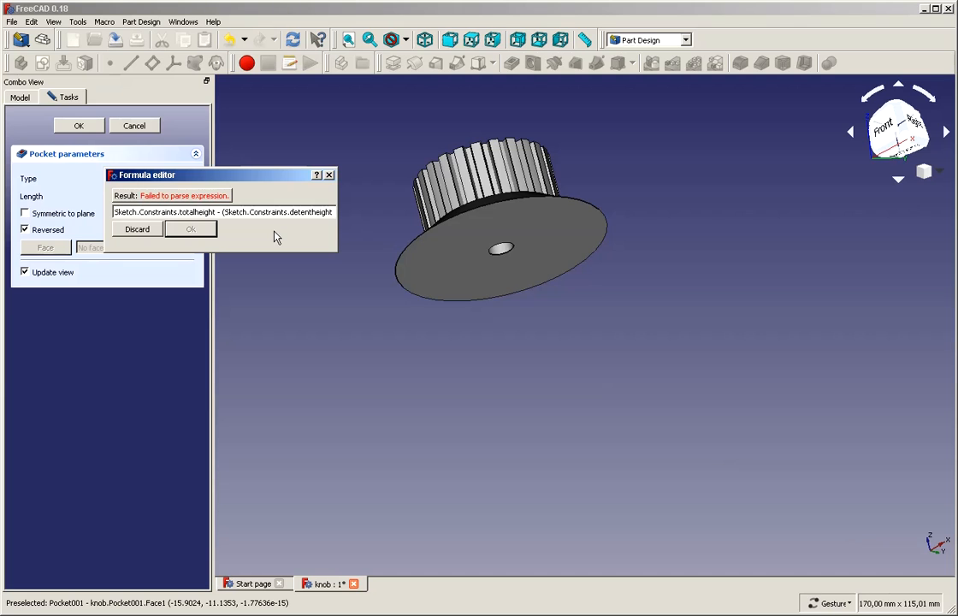
{"action": "type", "text": "+ 2"}
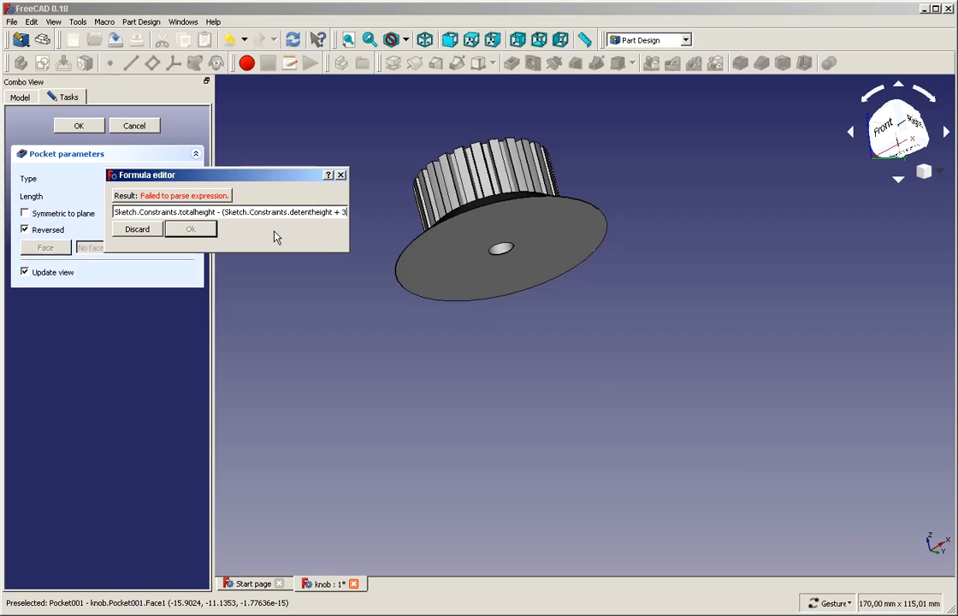
{"action": "type", "text": "mm )"}
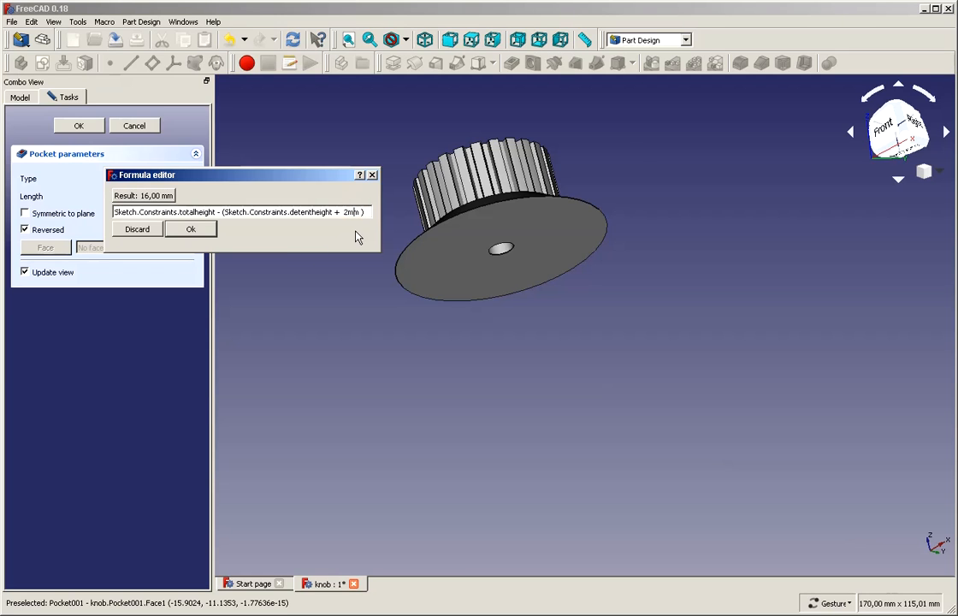
{"action": "left_click", "coordinate": [193, 231]}
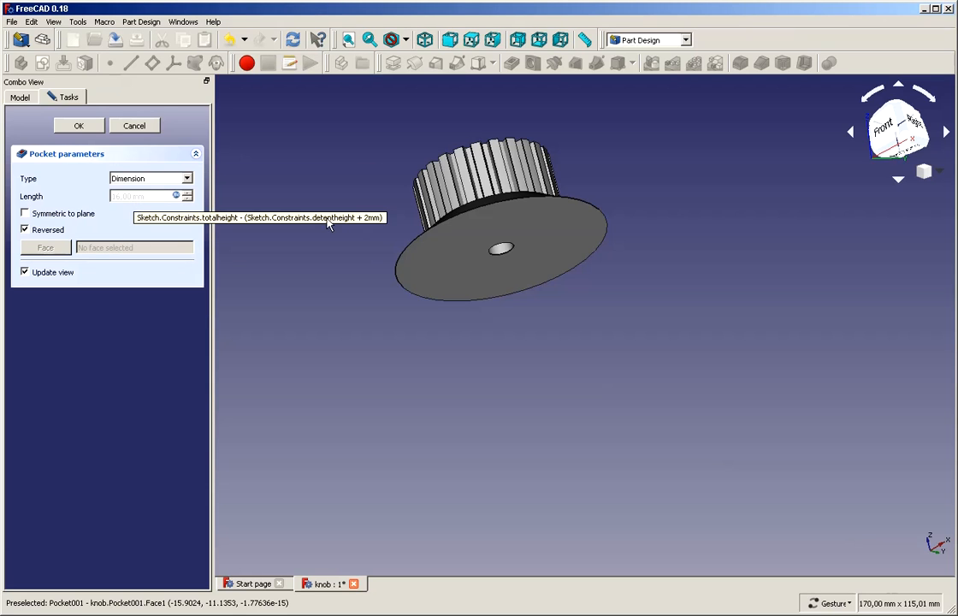
Confirm the reversed shaft-hole pocket with its formula-driven length
{"action": "left_click", "coordinate": [85, 126]}
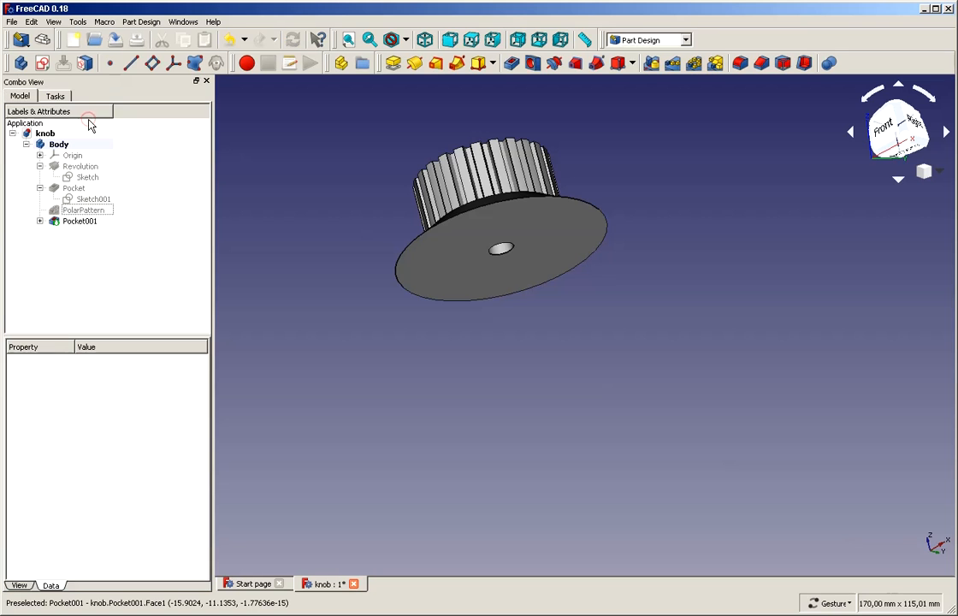
{"action": "left_click_drag", "start_coordinate": [342, 167], "coordinate": [356, 215]}
{"action": "left_click_drag", "start_coordinate": [405, 270], "coordinate": [411, 235]}
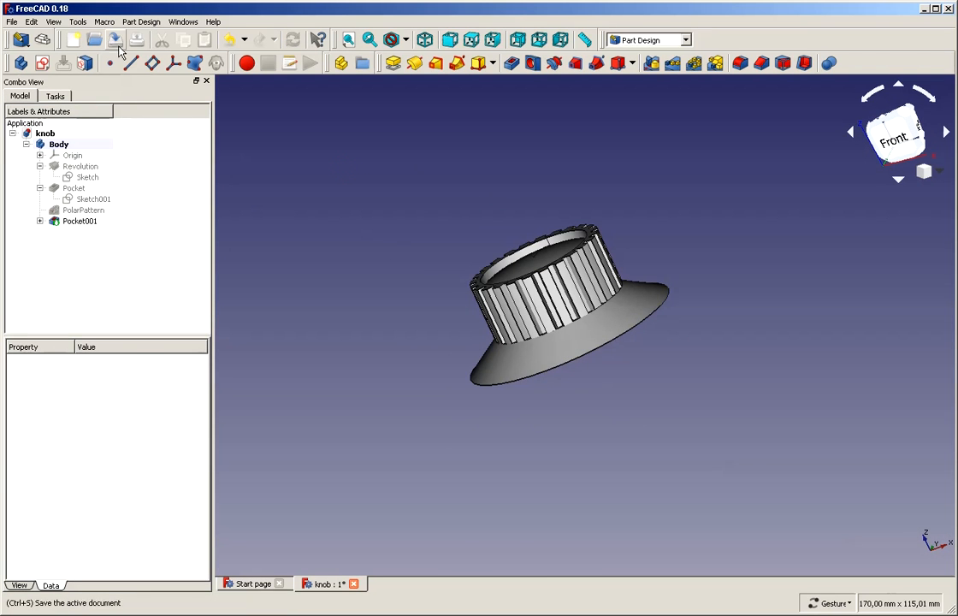
Examine the shaft hole and top recess in a cutaway view with X clipping at offset 0, and close the clipping view
{"action": "left_click", "coordinate": [53, 22]}
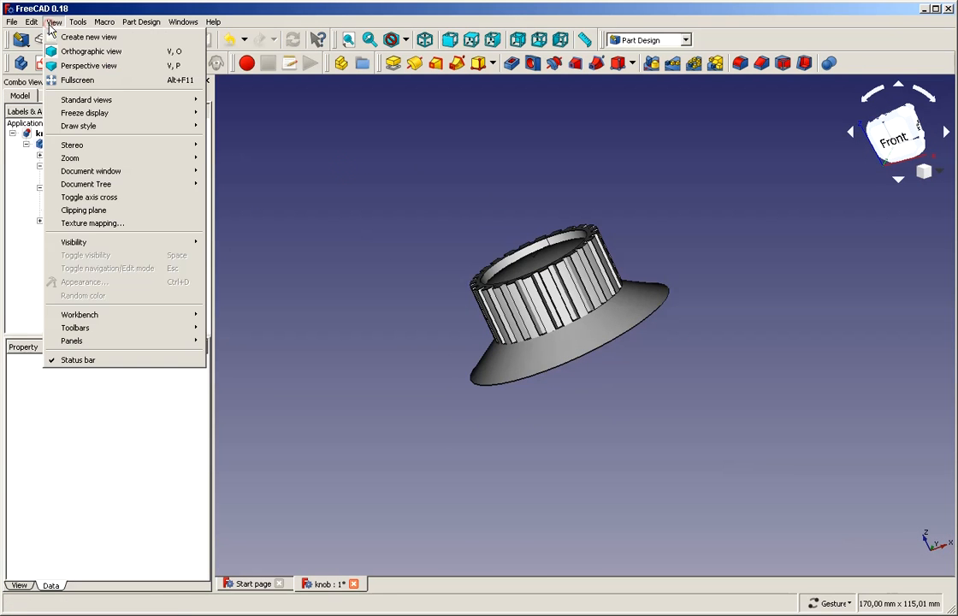
{"action": "left_click", "coordinate": [94, 214]}
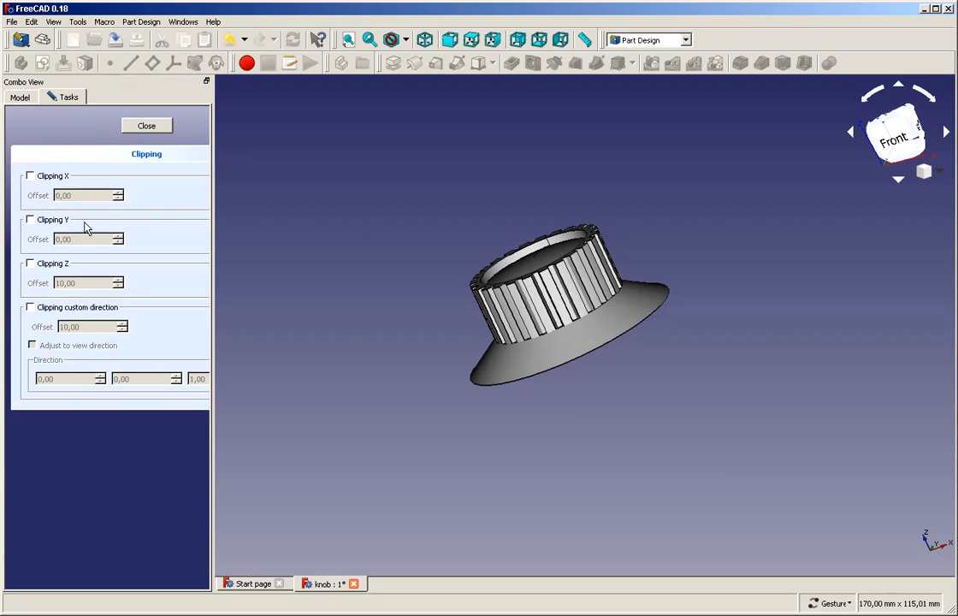
{"action": "left_click", "coordinate": [51, 181]}
{"action": "left_click_drag", "start_coordinate": [307, 325], "coordinate": [553, 314]}
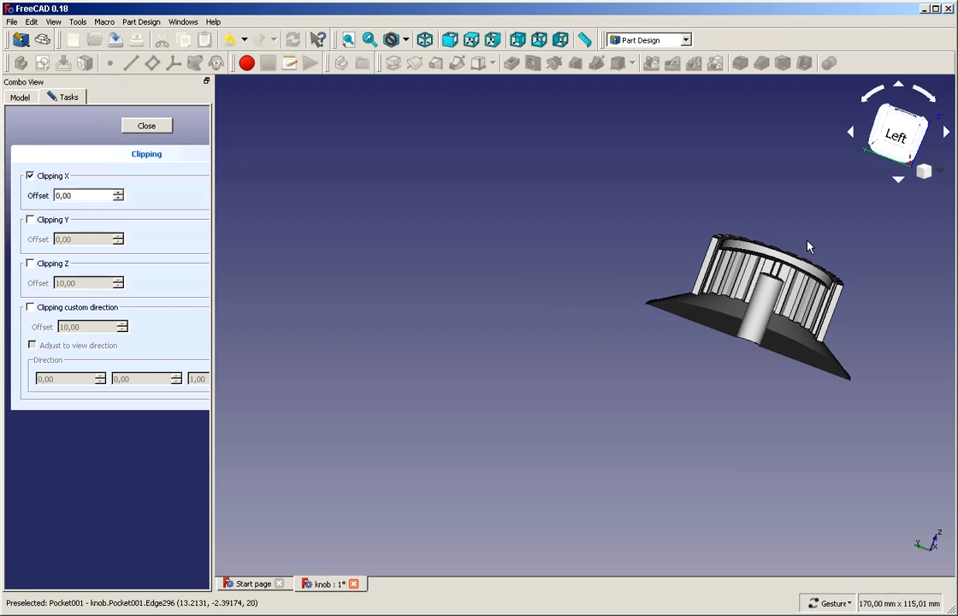
{"action": "scroll", "coordinate": [808, 246], "scroll_direction": "up", "scroll_amount": 3}
{"action": "left_click_drag", "start_coordinate": [808, 244], "coordinate": [783, 208]}
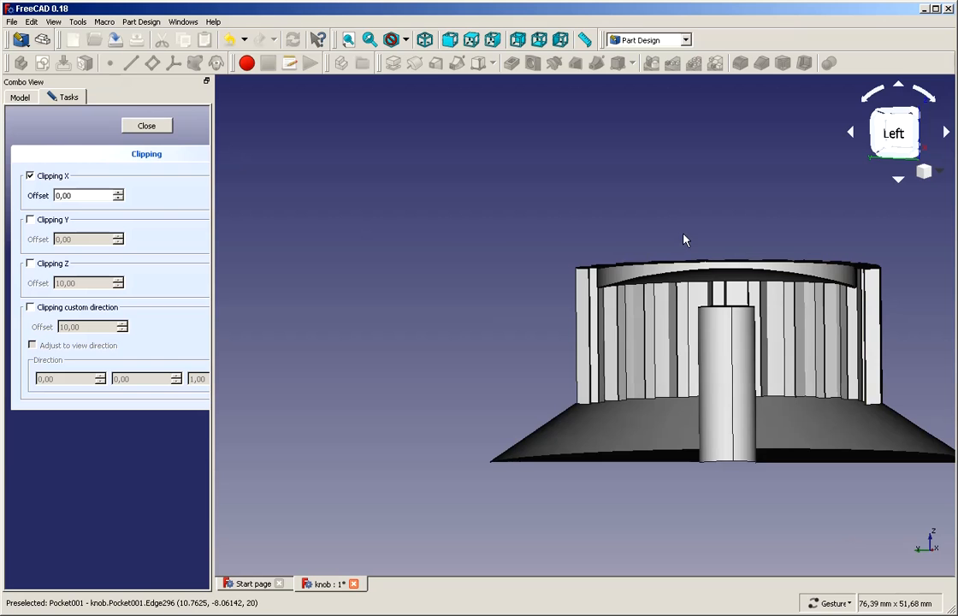
{"action": "left_click_drag", "start_coordinate": [684, 240], "coordinate": [719, 272]}
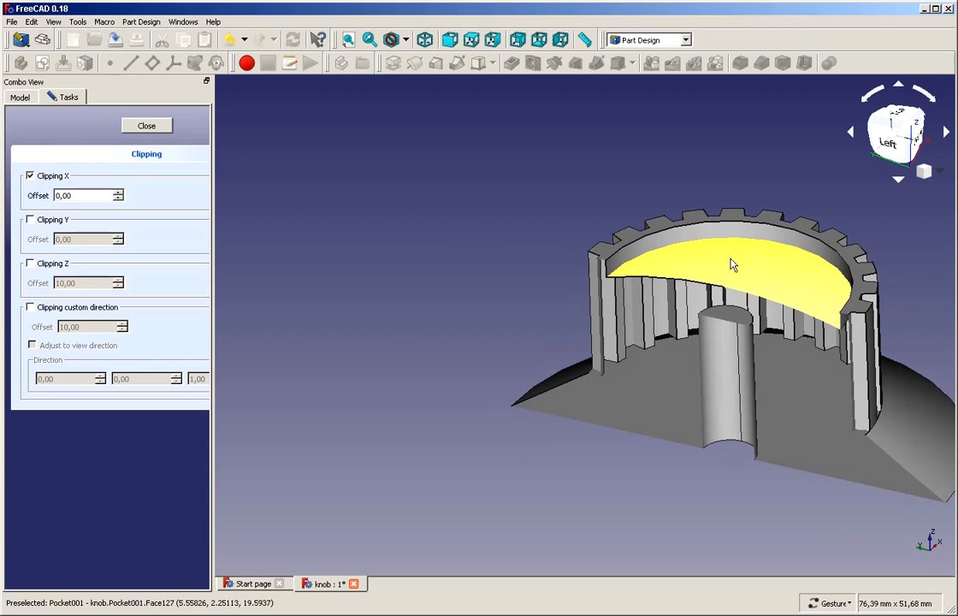
{"action": "left_click", "coordinate": [146, 126]}
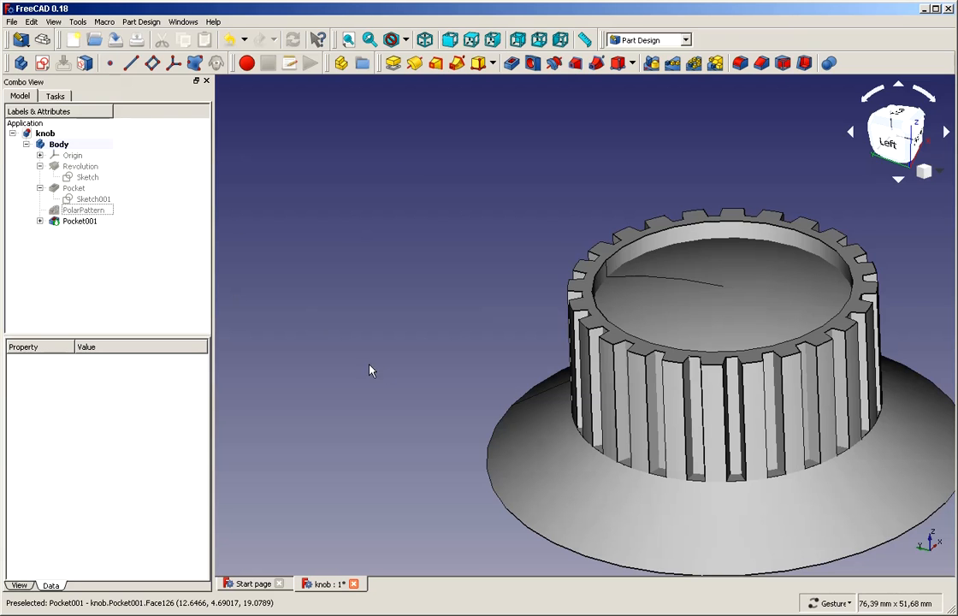
{"action": "scroll", "coordinate": [302, 254], "scroll_direction": "down", "scroll_amount": 2}
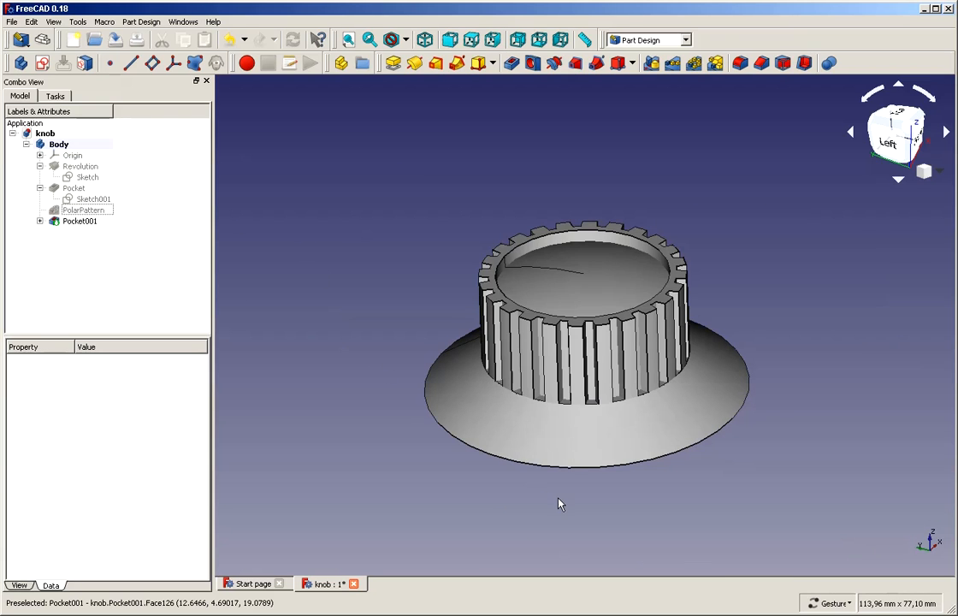
{"action": "left_click_drag", "start_coordinate": [560, 505], "coordinate": [577, 487]}
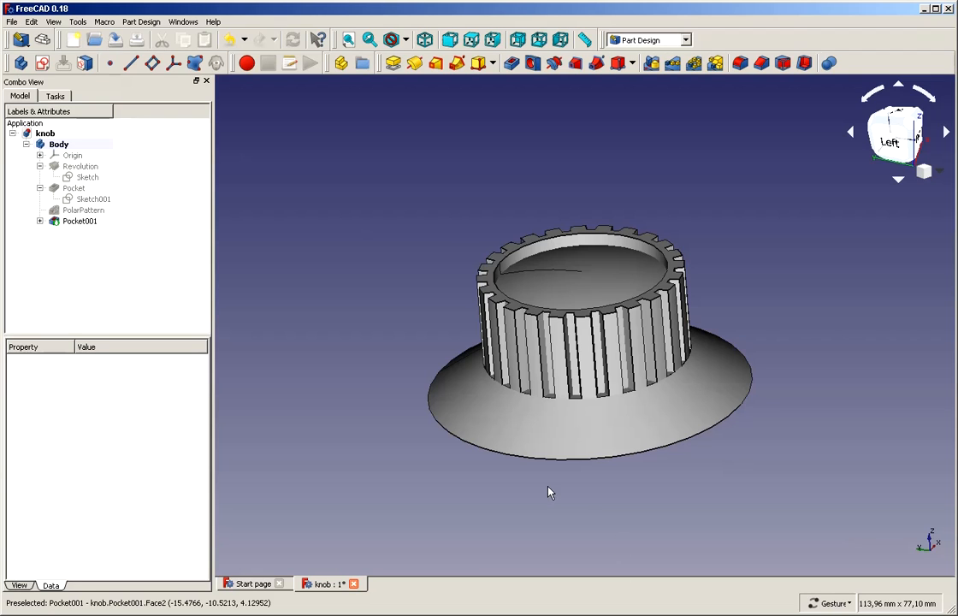
{"action": "left_click", "coordinate": [39, 220]}
{"action": "left_click", "coordinate": [79, 232]}
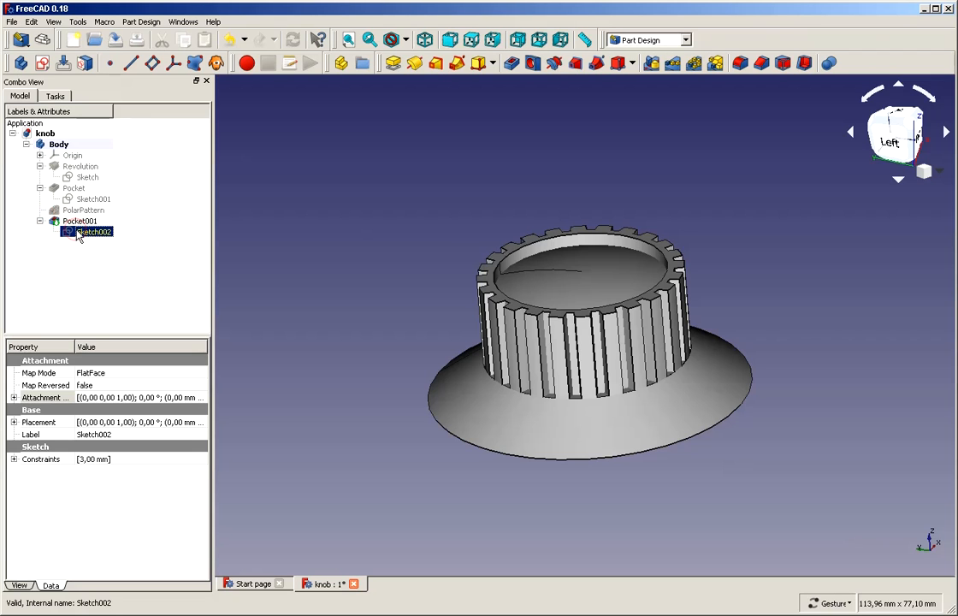
{"action": "left_click", "coordinate": [111, 265]}
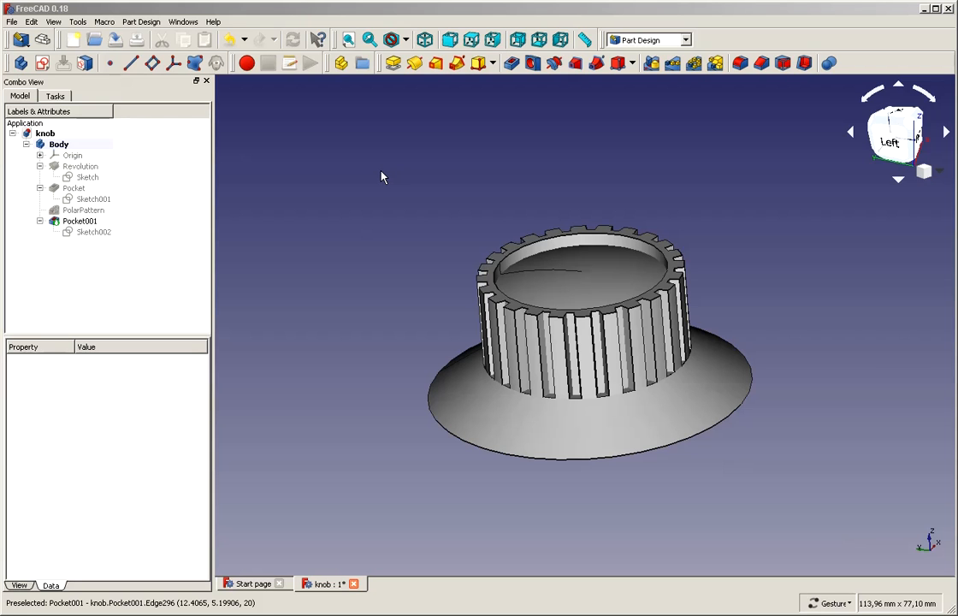
Create a new sketch on the XZ base plane of the knob body
{"action": "left_click", "coordinate": [43, 64]}
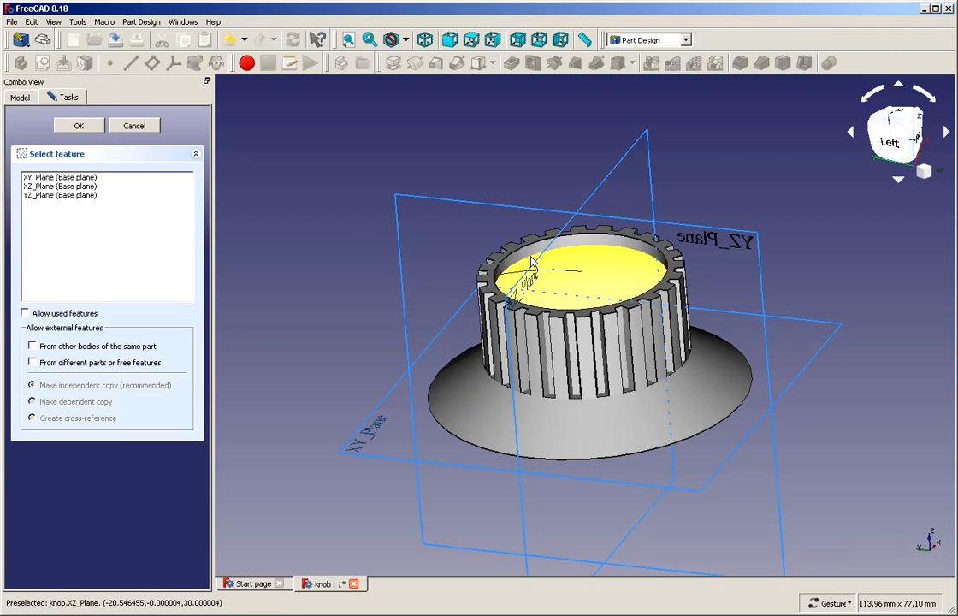
{"action": "left_click_drag", "start_coordinate": [338, 326], "coordinate": [620, 321]}
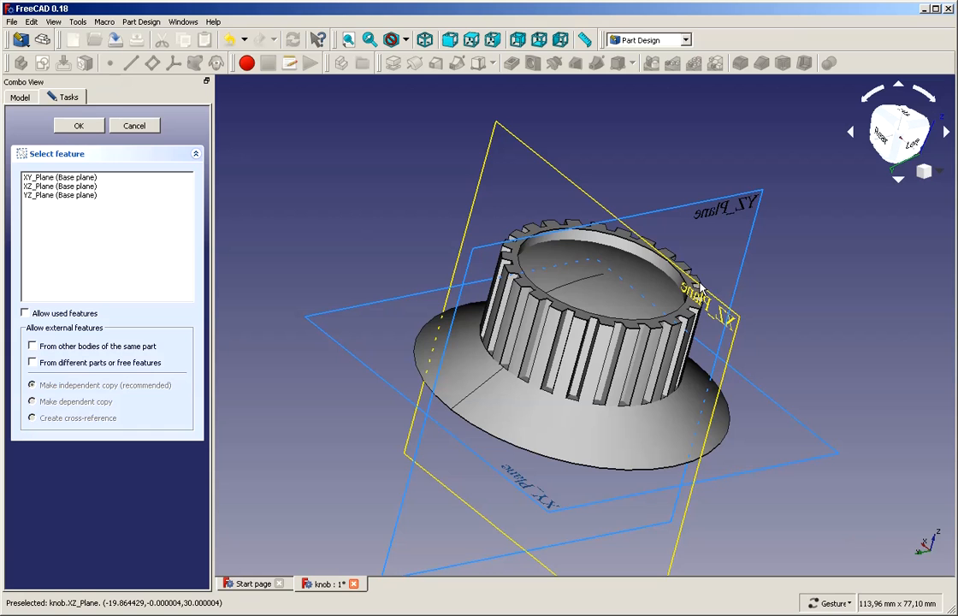
{"action": "left_click_drag", "start_coordinate": [822, 381], "coordinate": [573, 343]}
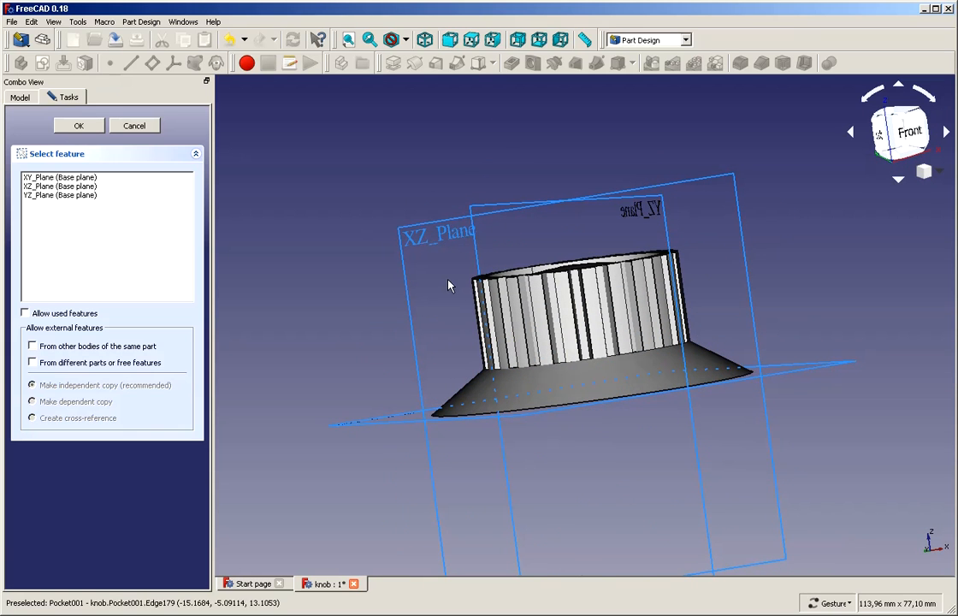
{"action": "left_click", "coordinate": [424, 229]}
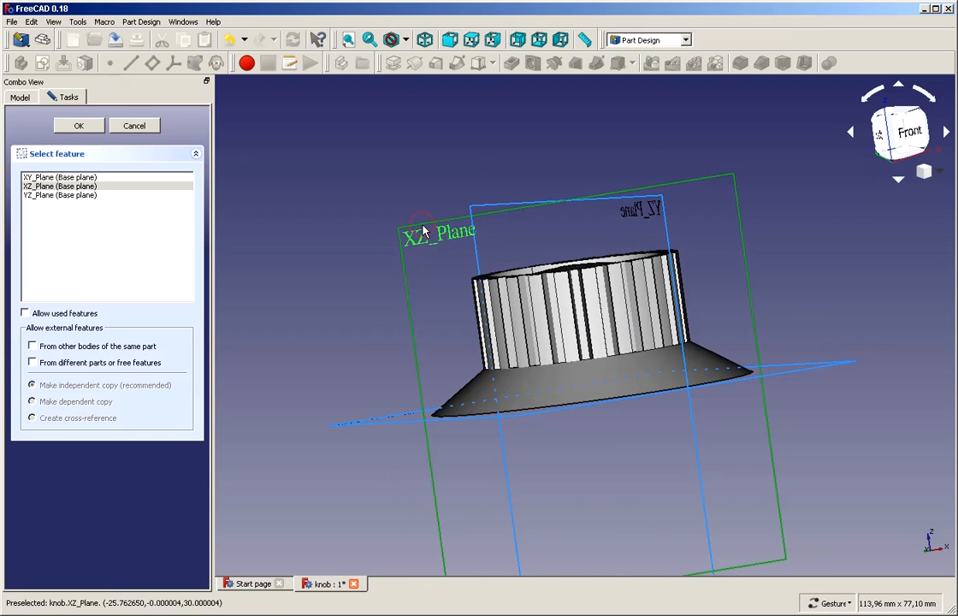
{"action": "left_click", "coordinate": [77, 125]}
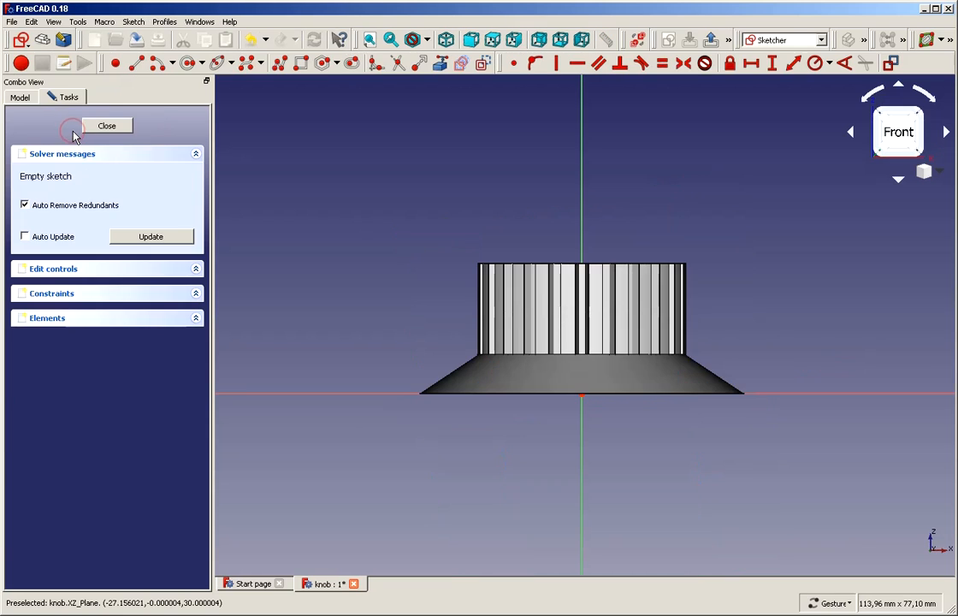
Draw a circle of about 3.7 mm radius near the vertical axis, centred just above the knob's upper rim
{"action": "scroll", "coordinate": [599, 317], "scroll_direction": "up", "scroll_amount": 3}
{"action": "scroll", "coordinate": [552, 237], "scroll_direction": "down", "scroll_amount": 2}
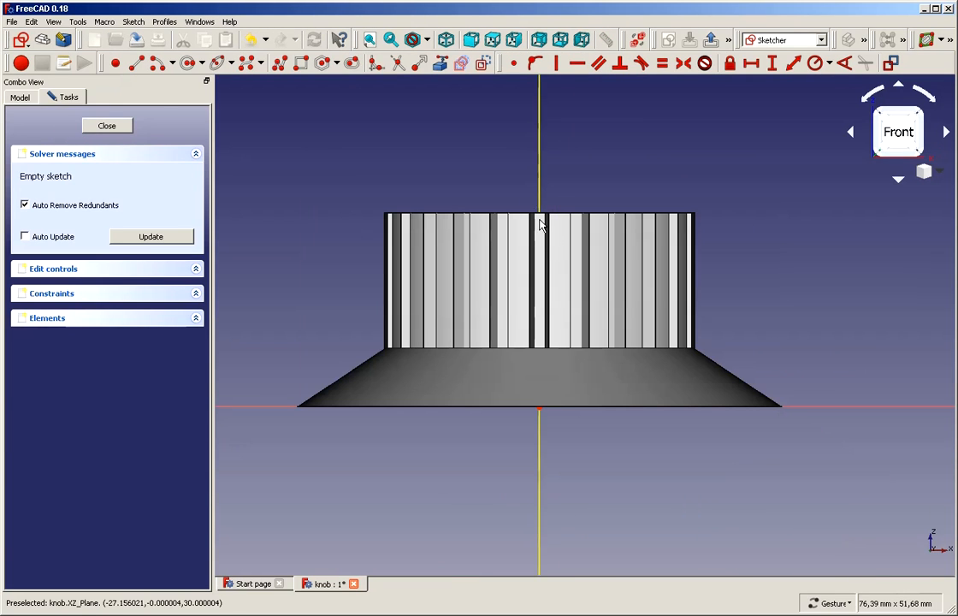
{"action": "left_click", "coordinate": [187, 64]}
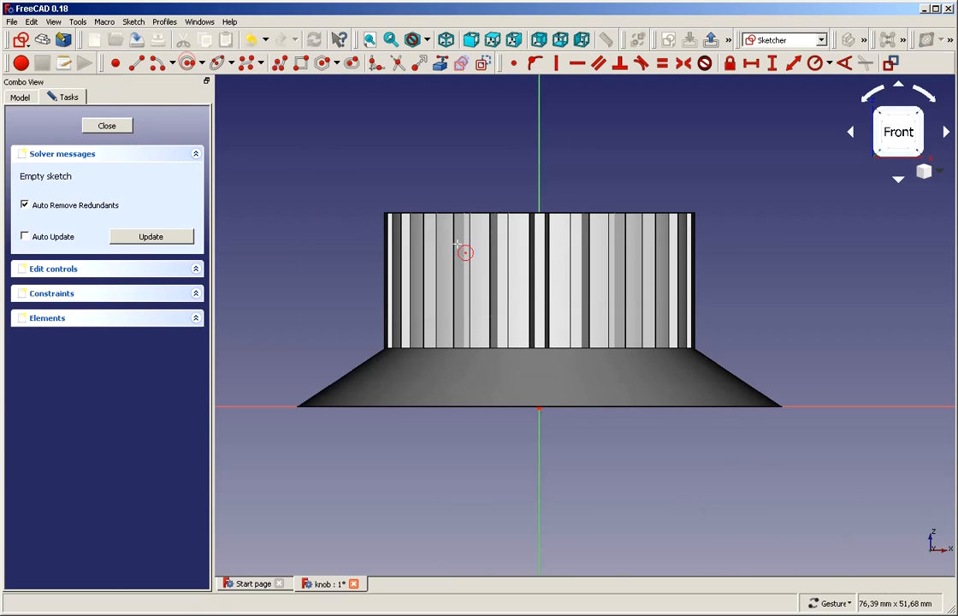
{"action": "left_click", "coordinate": [540, 186]}
{"action": "left_click", "coordinate": [568, 171]}
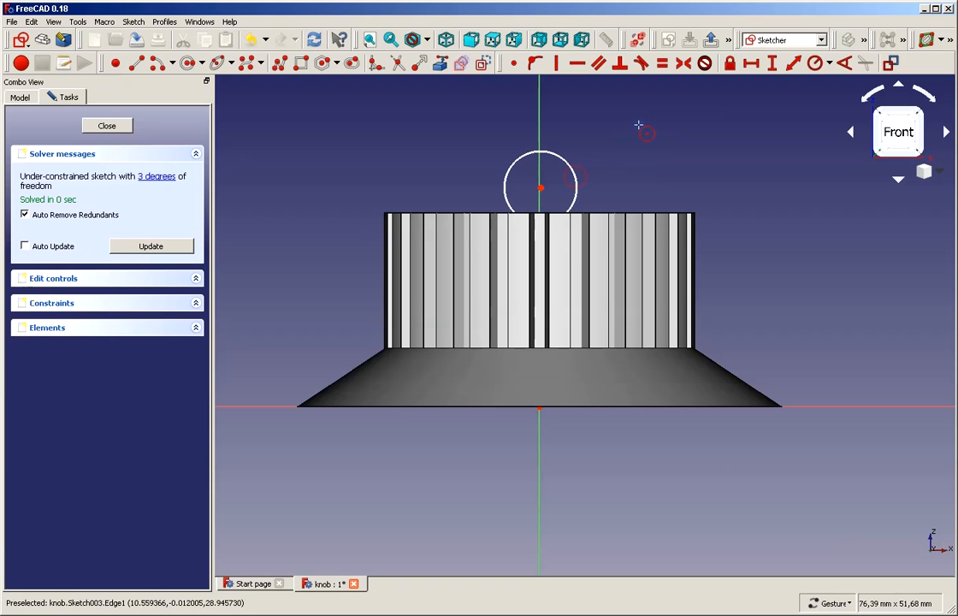
Constrain the new circle's radius to 2 mm with the model tree displayed
{"action": "left_click", "coordinate": [19, 97]}
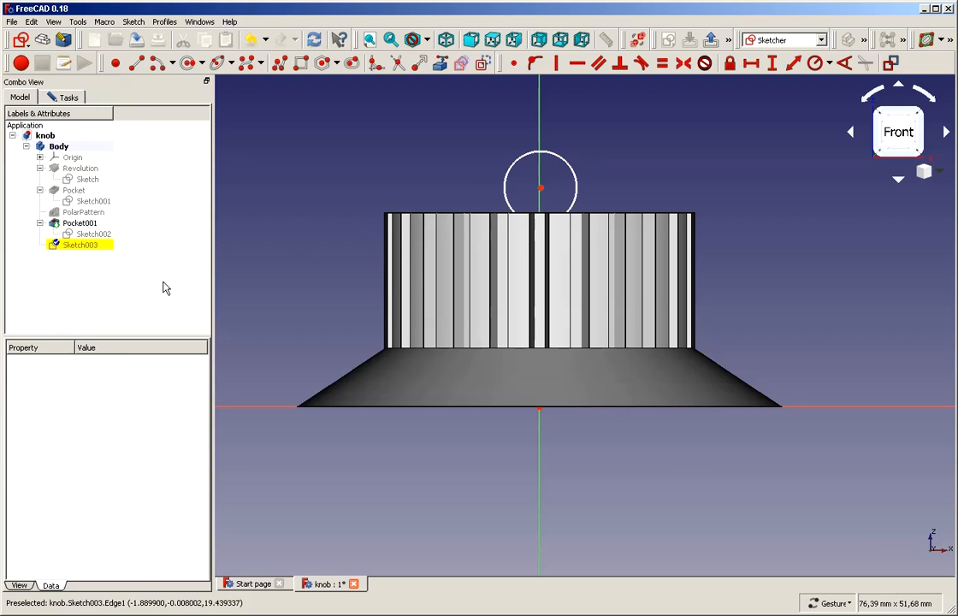
{"action": "left_click", "coordinate": [540, 199]}
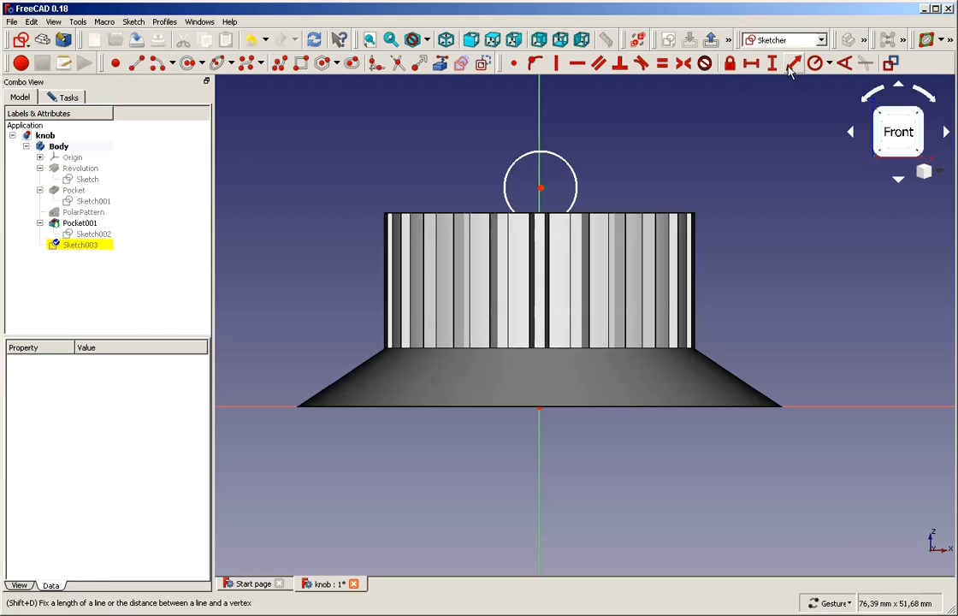
{"action": "left_click", "coordinate": [815, 63]}
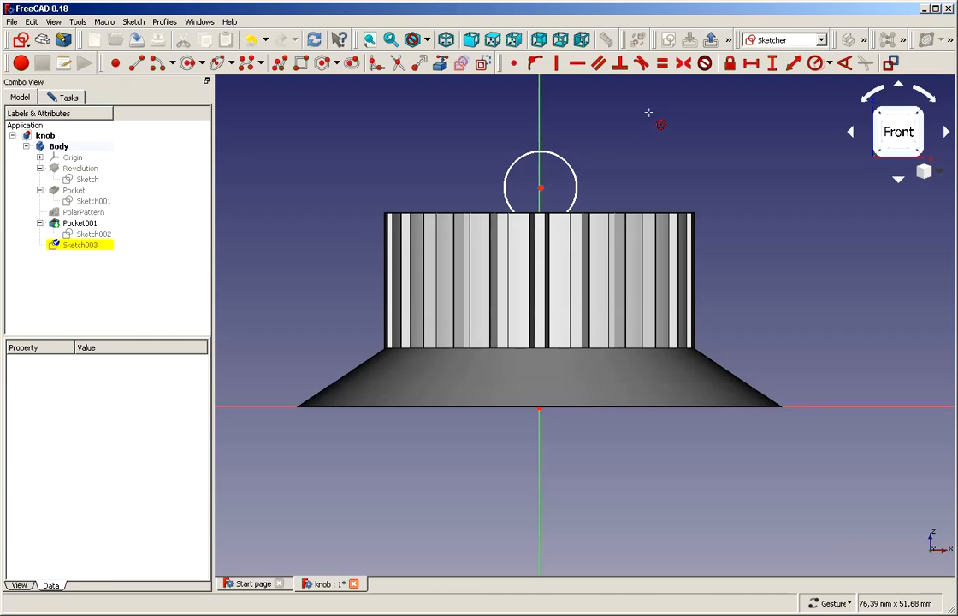
{"action": "left_click", "coordinate": [572, 169]}
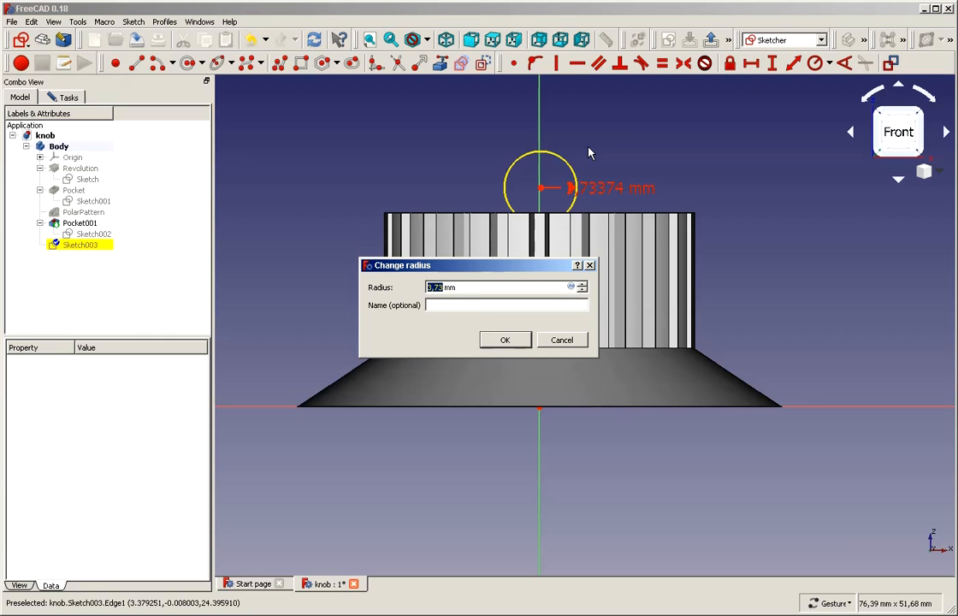
{"action": "type", "text": "2"}
{"action": "left_click", "coordinate": [513, 342]}
{"action": "left_click", "coordinate": [600, 160]}
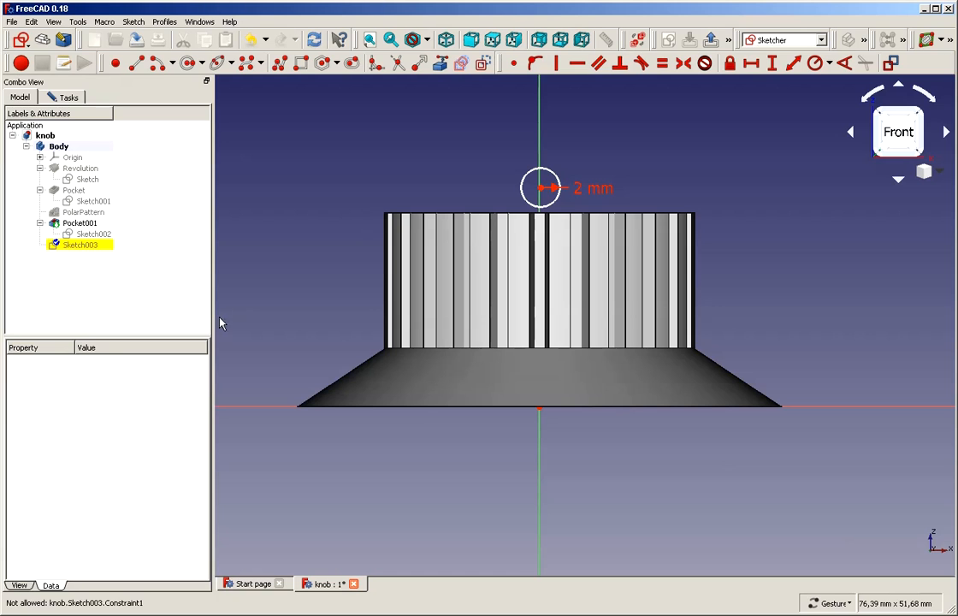
Hide the Pocket001 solid to leave the sketch geometry unobstructed
{"action": "left_click", "coordinate": [73, 232]}
{"action": "left_click", "coordinate": [73, 223]}
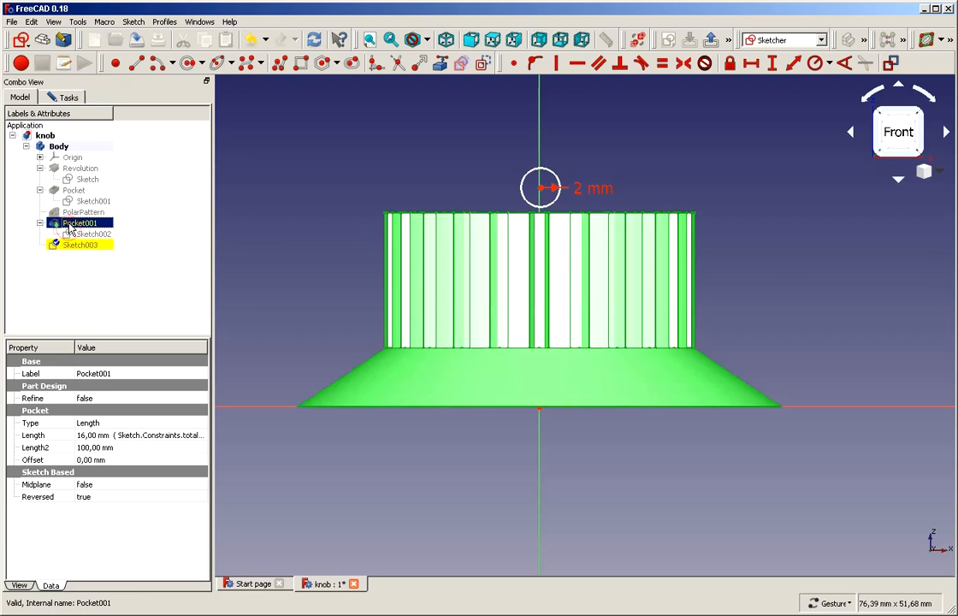
{"action": "key", "text": "space"}
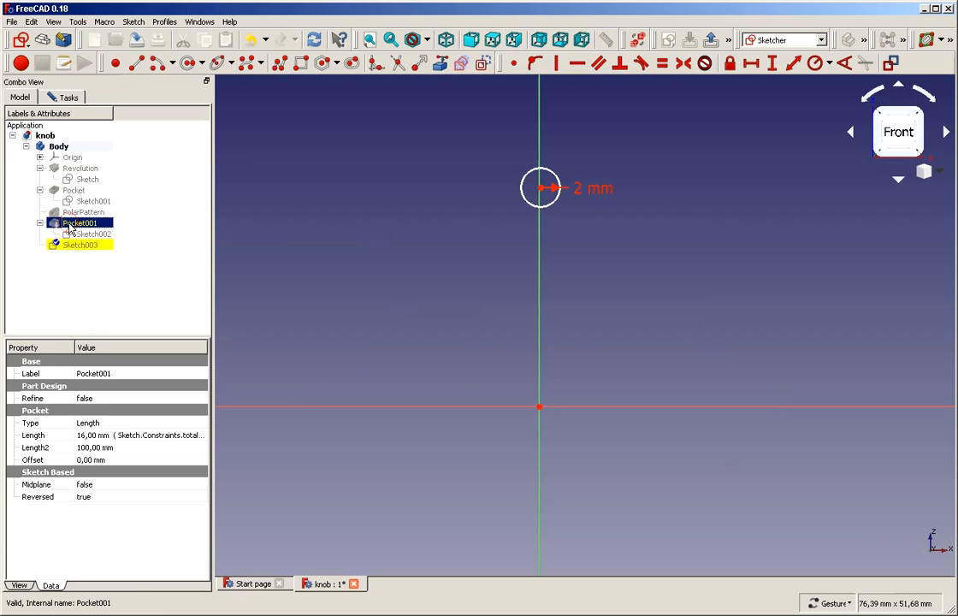
Move the circle down between the origin and its old position and constrain its centre onto the vertical axis
{"action": "left_click", "coordinate": [541, 199]}
{"action": "mouse_move", "coordinate": [542, 194]}
{"action": "left_mouse_down"}
{"action": "mouse_move", "coordinate": [585, 277]}
{"action": "mouse_move", "coordinate": [515, 302]}
{"action": "left_mouse_up"}
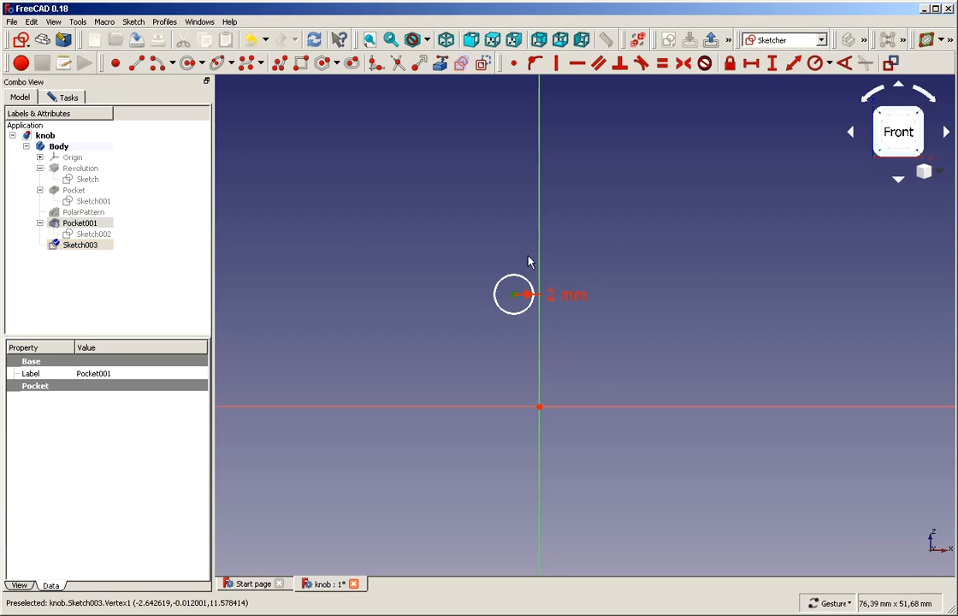
{"action": "left_click", "coordinate": [535, 63]}
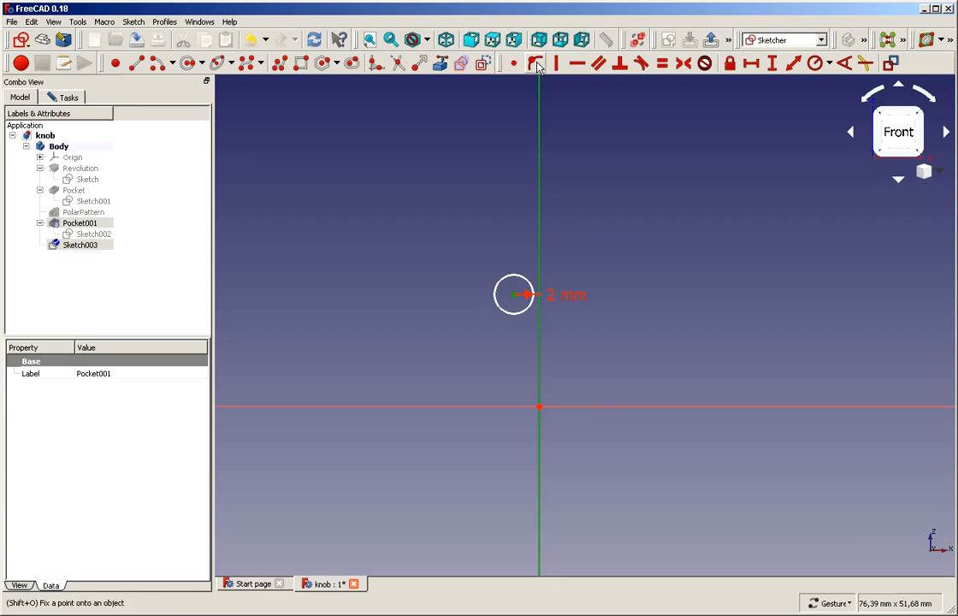
{"action": "right_click", "coordinate": [541, 318]}
{"action": "left_click_drag", "start_coordinate": [514, 295], "coordinate": [539, 296]}
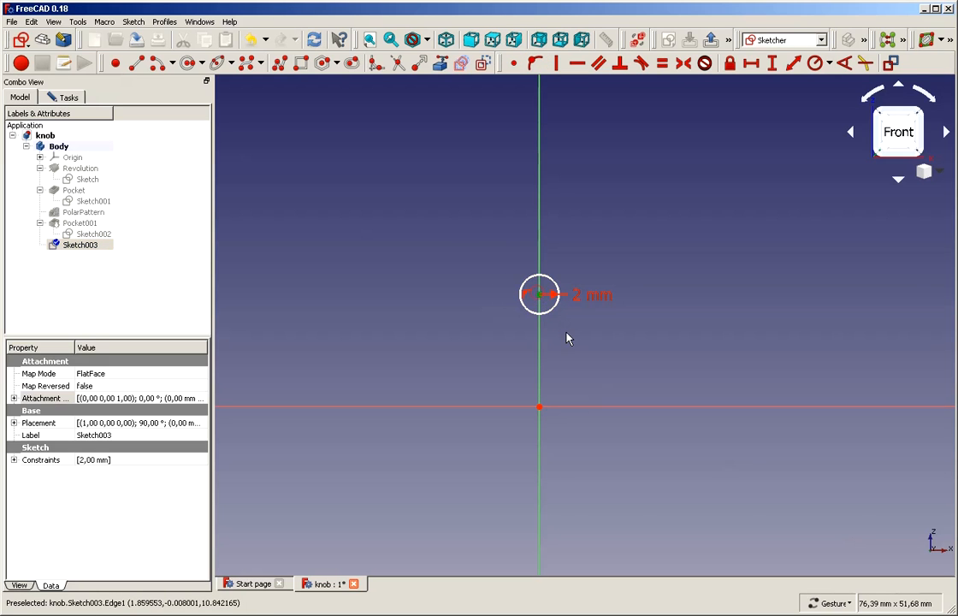
Constrain the vertical distance between the origin and the circle's centre with a formula starting with Sketch.Constraints.slantedtheight
{"action": "left_click", "coordinate": [539, 407]}
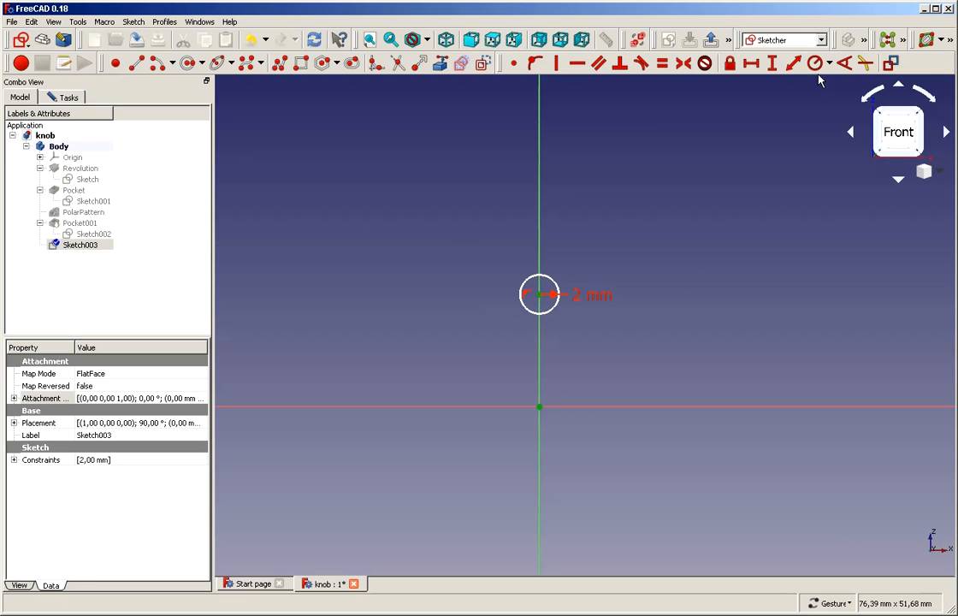
{"action": "left_click", "coordinate": [772, 62]}
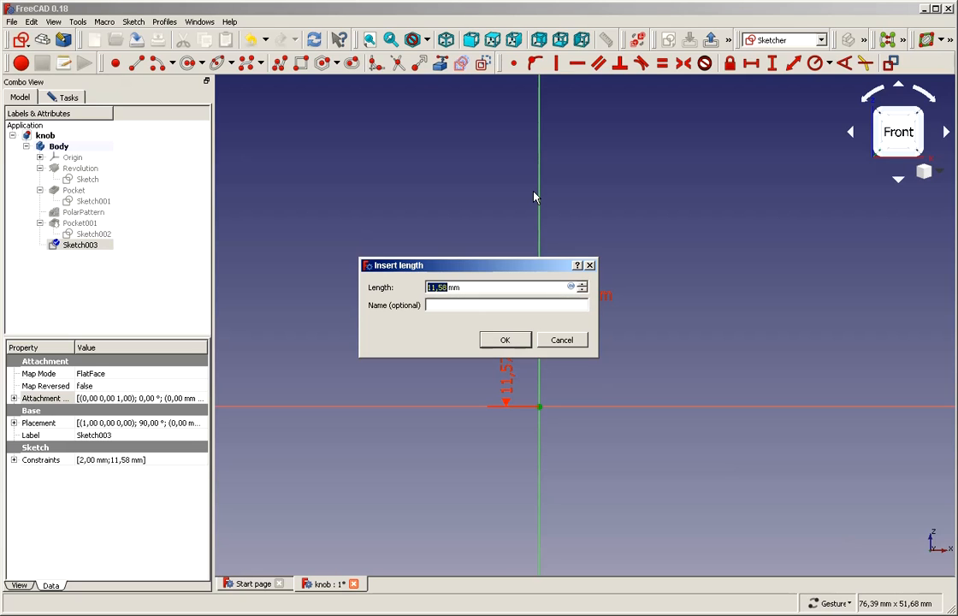
{"action": "key", "text": "equal"}
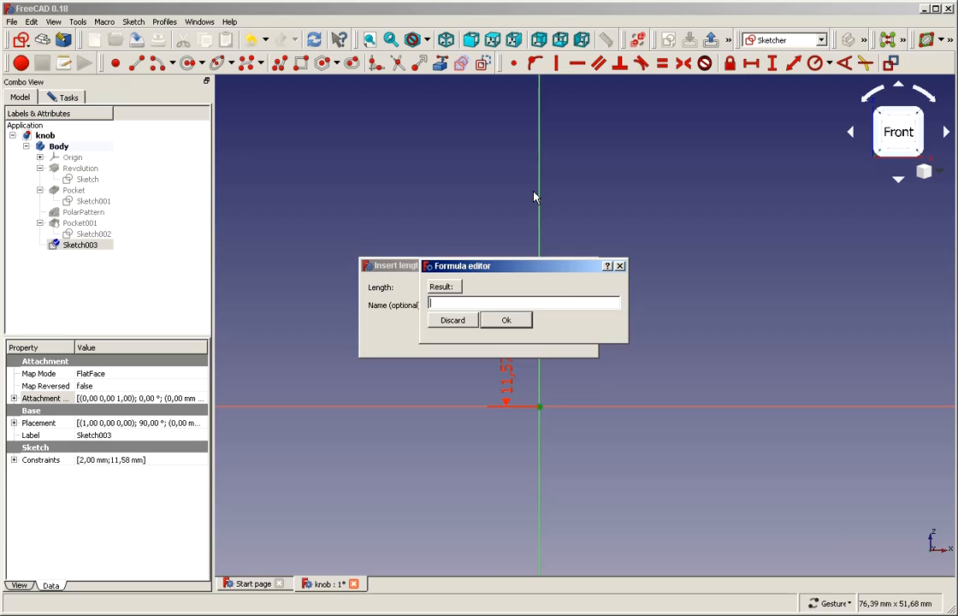
{"action": "type", "text": "sk"}
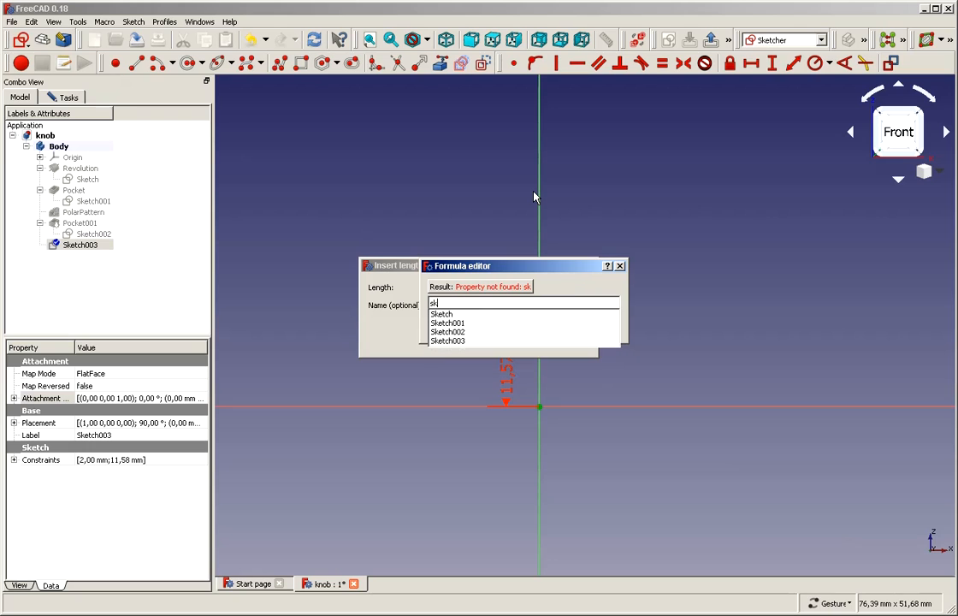
{"action": "left_click", "coordinate": [489, 315]}
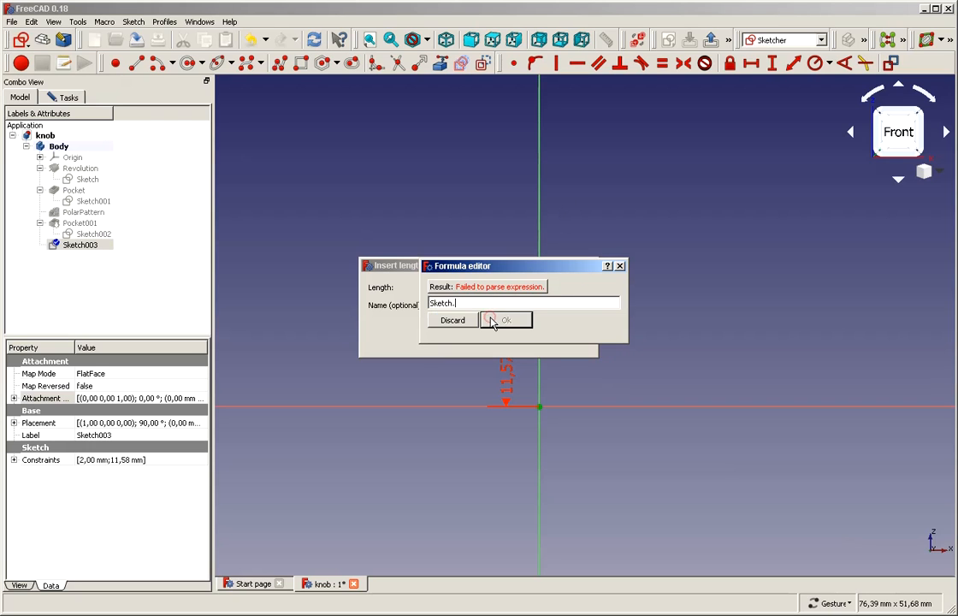
{"action": "type", "text": "c"}
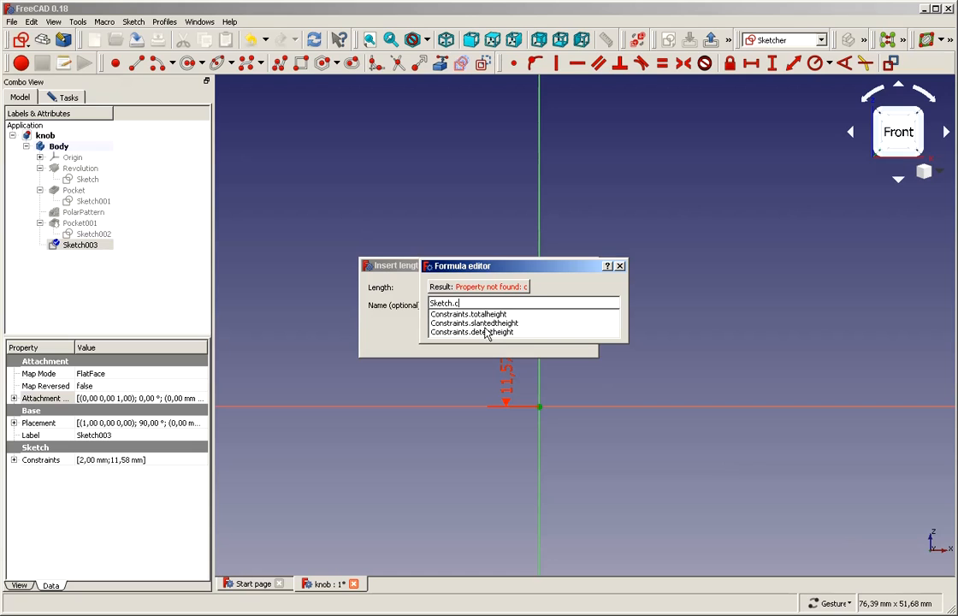
{"action": "left_click", "coordinate": [479, 323]}
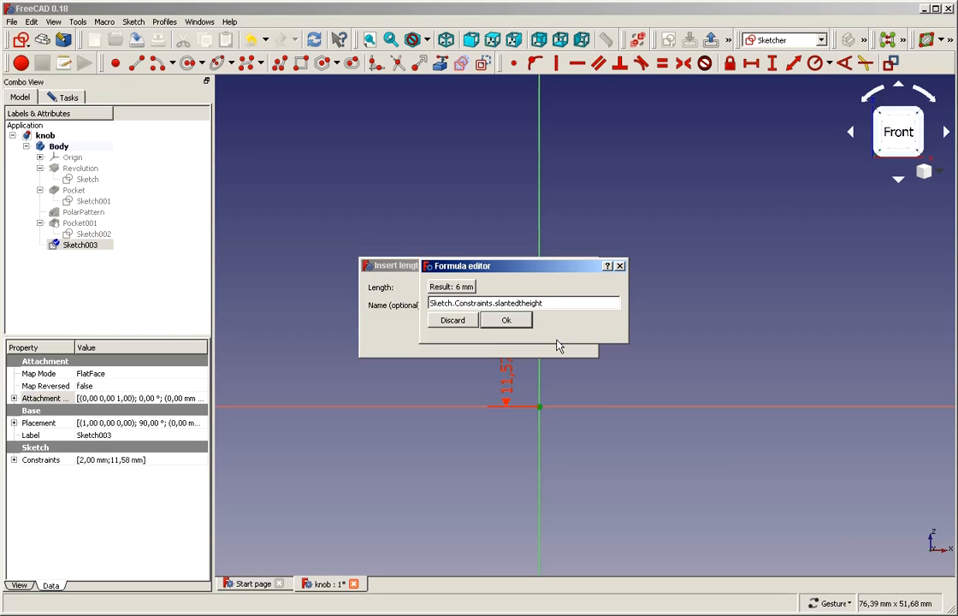
Complete the distance formula as Sketch.Constraints.slantedtheight + 2mm + 2mm and apply the constraint
{"action": "type", "text": "2"}
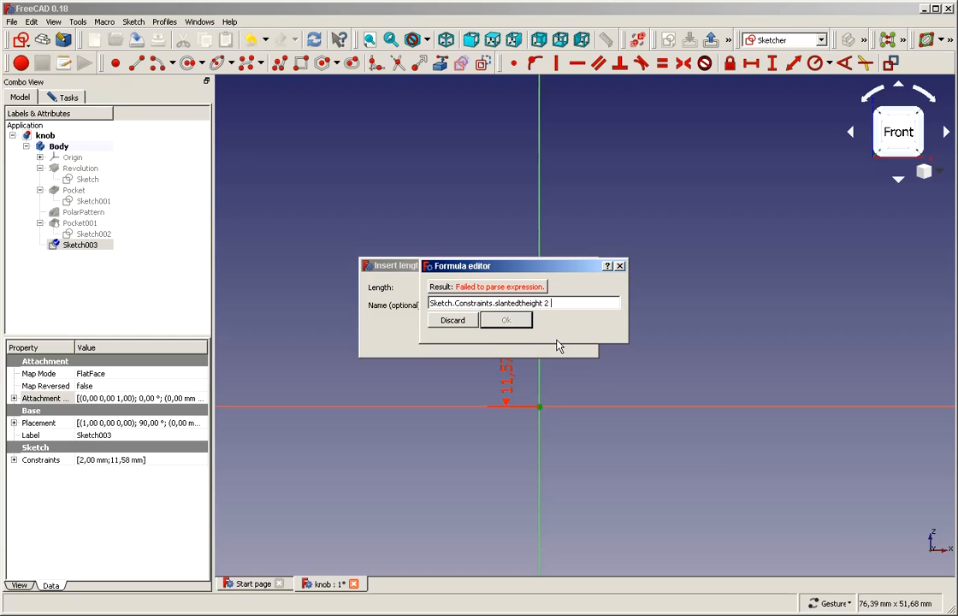
{"action": "key", "text": "BackSpace"}
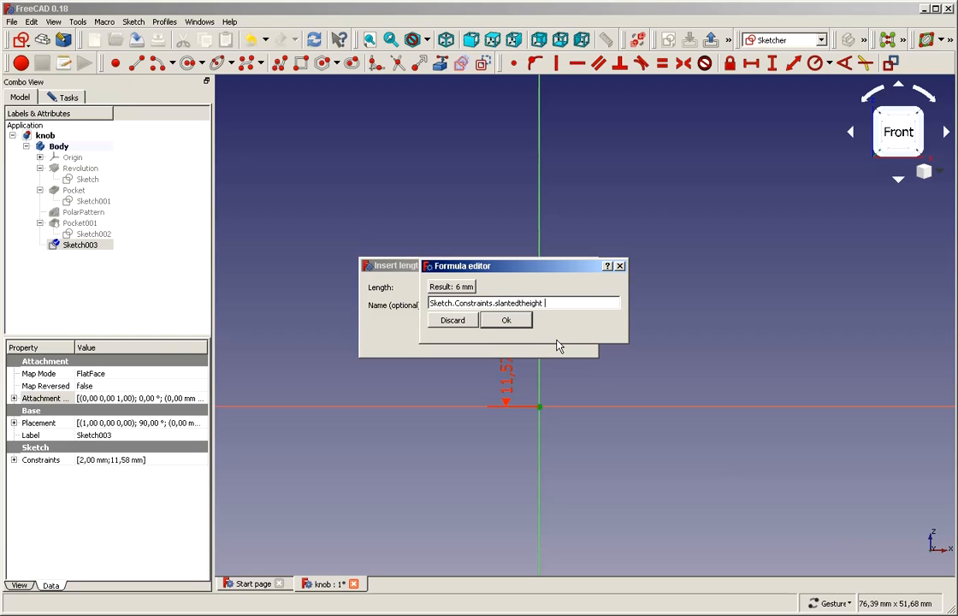
{"action": "type", "text": "+"}
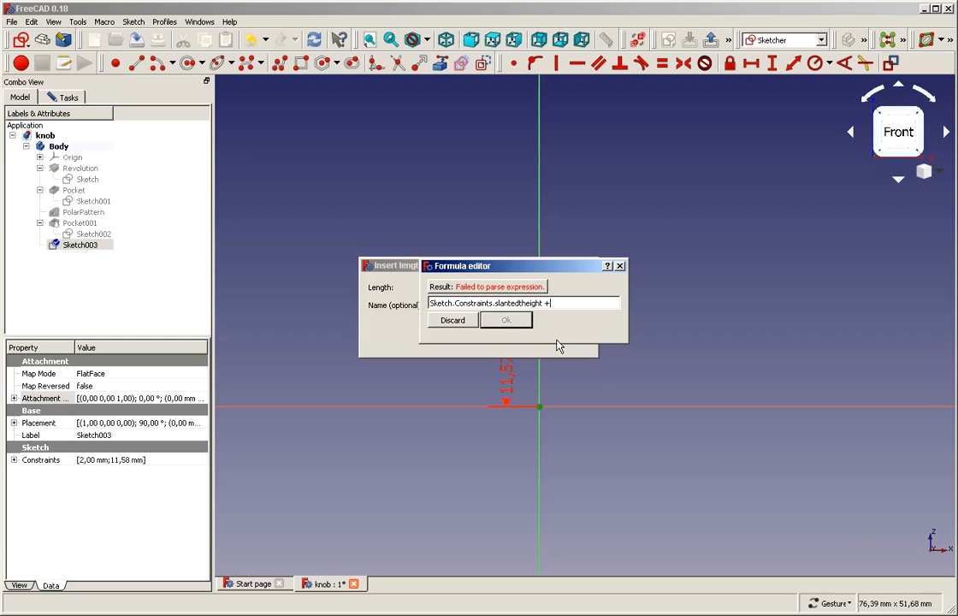
{"action": "type", "text": " 2"}
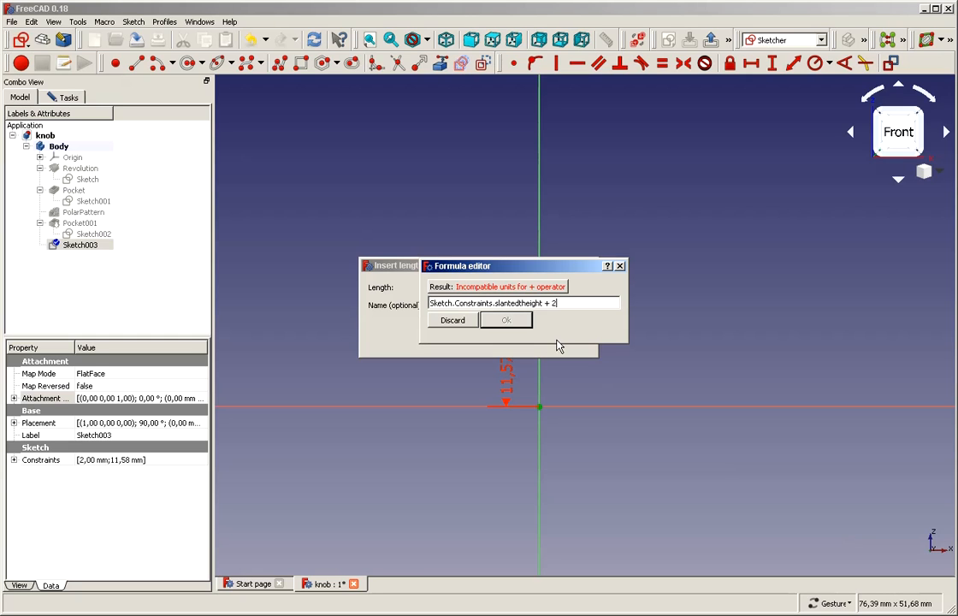
{"action": "type", "text": "mm"}
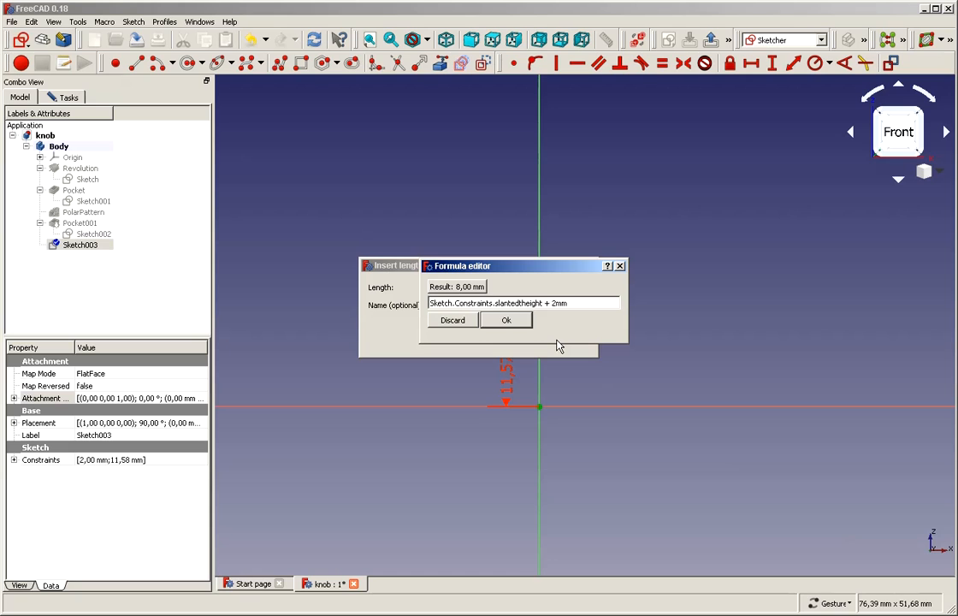
{"action": "type", "text": " +"}
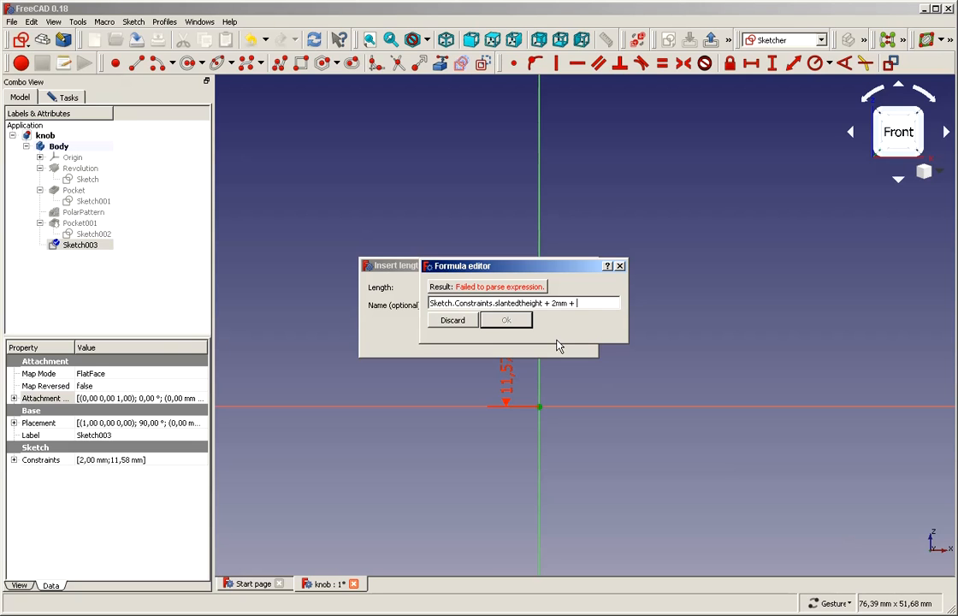
{"action": "type", "text": " 2"}
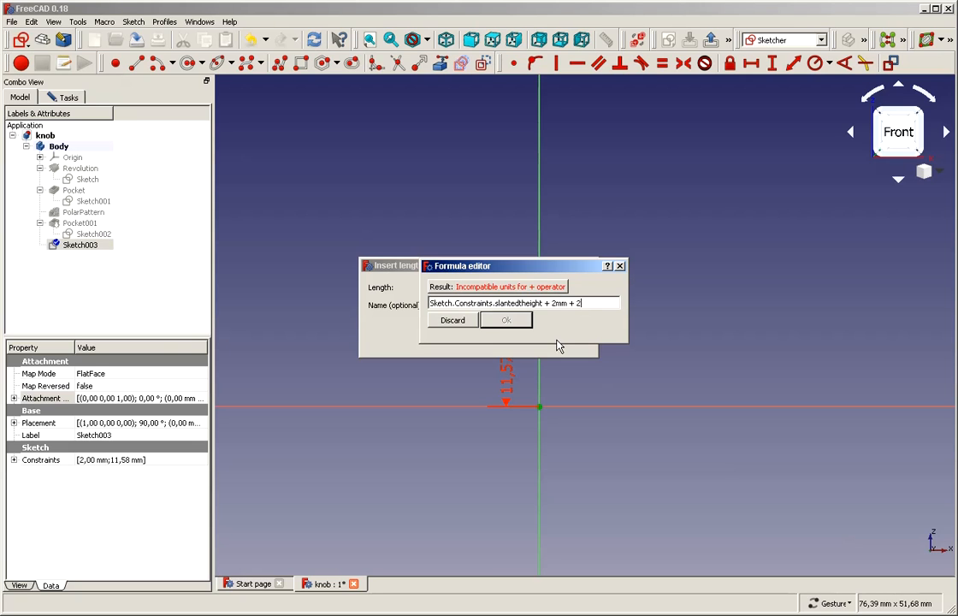
{"action": "type", "text": "mm"}
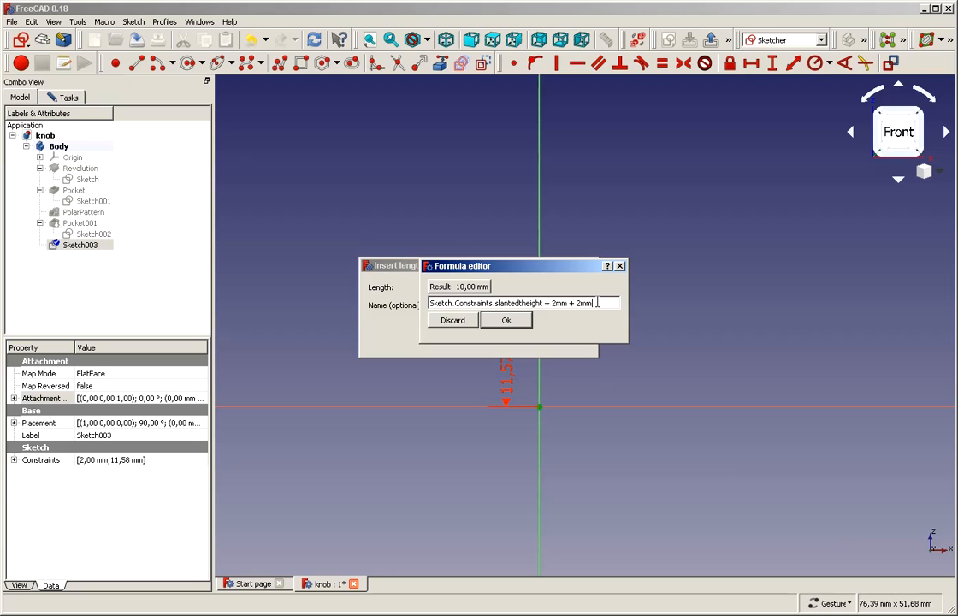
{"action": "left_click", "coordinate": [503, 323]}
{"action": "left_click", "coordinate": [501, 338]}
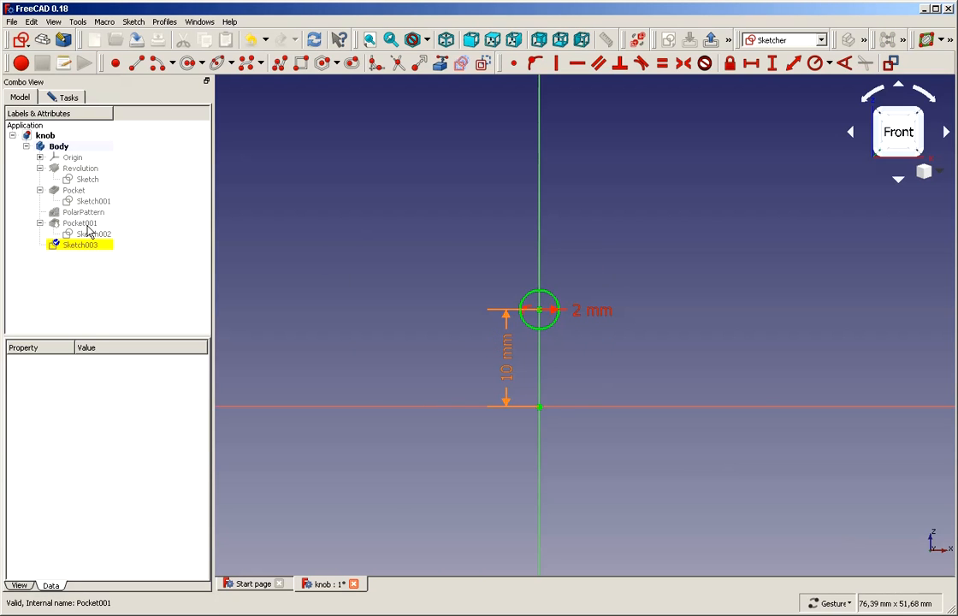
Toggle the Pocket001 solid's visibility to compare the circle's position with the knob, and leave the solid shown
{"action": "left_click", "coordinate": [88, 225]}
{"action": "key", "text": "space"}
{"action": "key", "text": "space"}
{"action": "key", "text": "space"}
{"action": "key", "text": "space"}
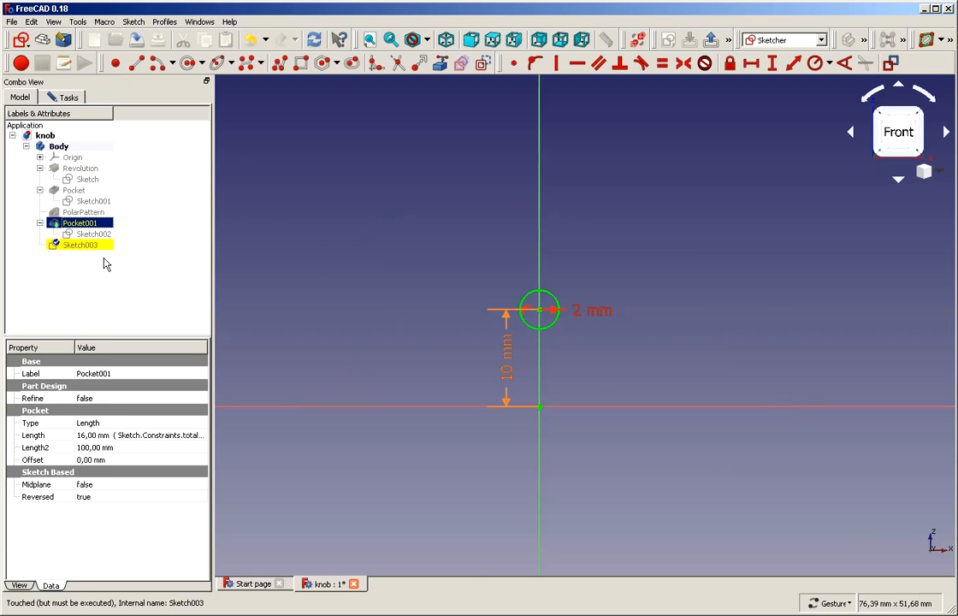
{"action": "key", "text": "space"}
{"action": "key", "text": "space"}
{"action": "key", "text": "space"}
{"action": "key", "text": "space"}
{"action": "key", "text": "space"}
{"action": "key", "text": "space"}
{"action": "key", "text": "space"}
{"action": "key", "text": "space"}
{"action": "key", "text": "space"}
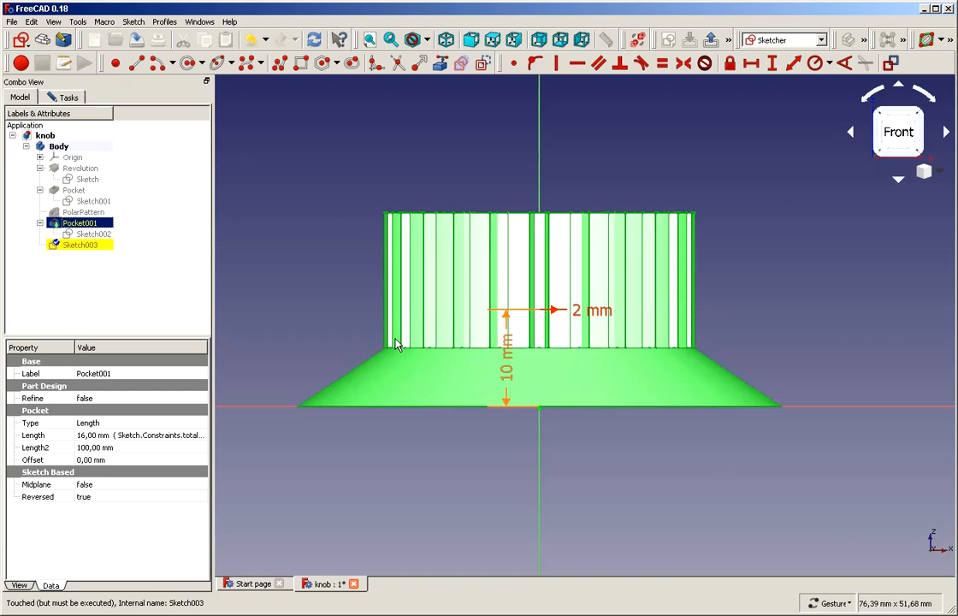
{"action": "key", "text": "space"}
{"action": "key", "text": "space"}
{"action": "left_click", "coordinate": [121, 262]}
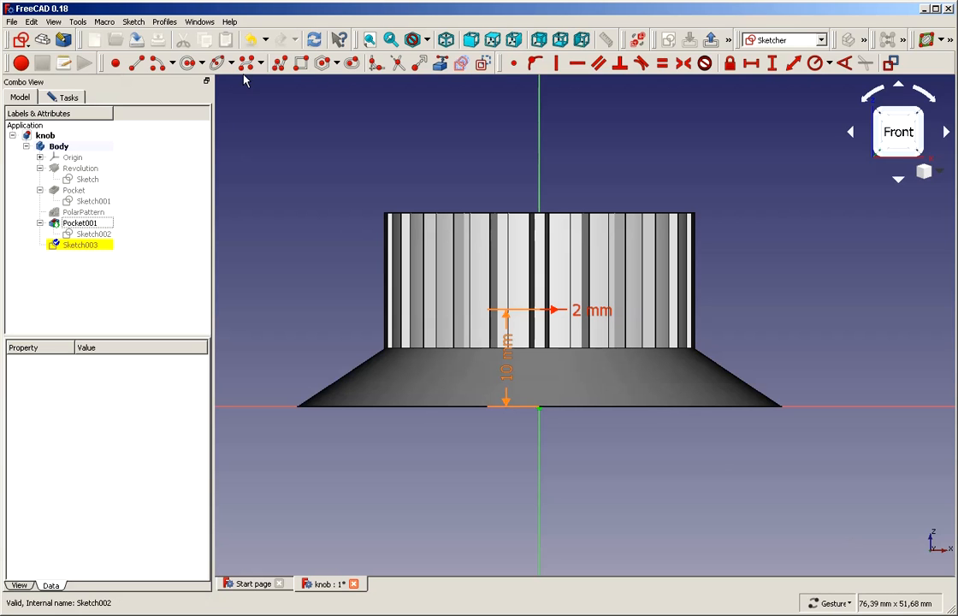
Close the set-screw sketch and create a pocket from it with the direction reversed
{"action": "left_click", "coordinate": [53, 95]}
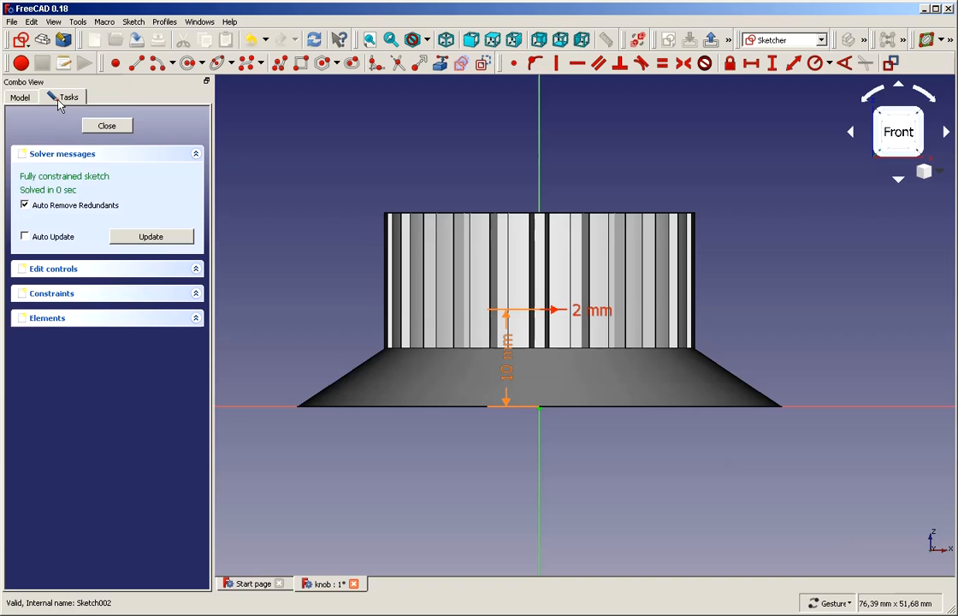
{"action": "left_click", "coordinate": [107, 127]}
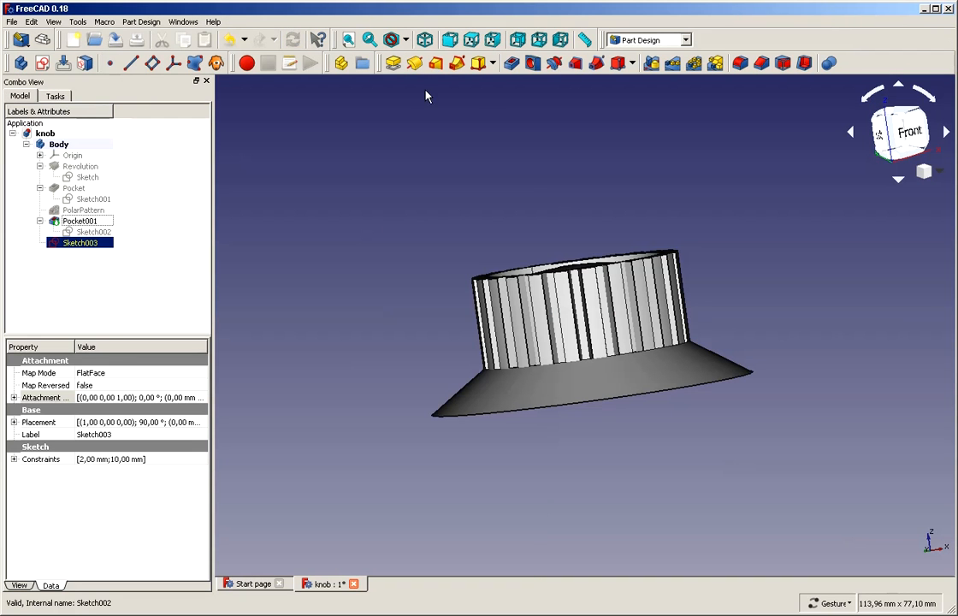
{"action": "left_click", "coordinate": [511, 62]}
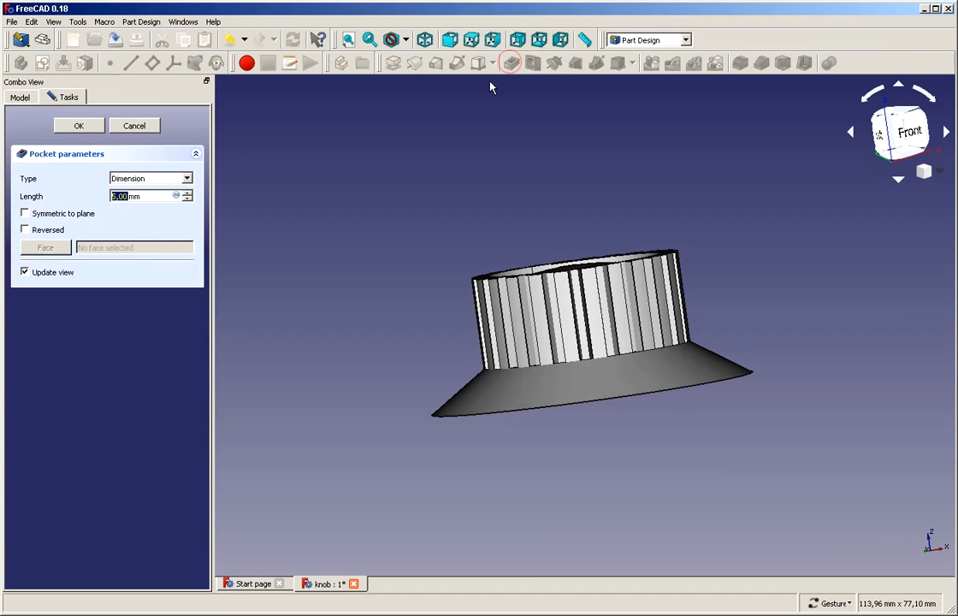
{"action": "left_click", "coordinate": [47, 230]}
{"action": "left_click_drag", "start_coordinate": [469, 204], "coordinate": [486, 256]}
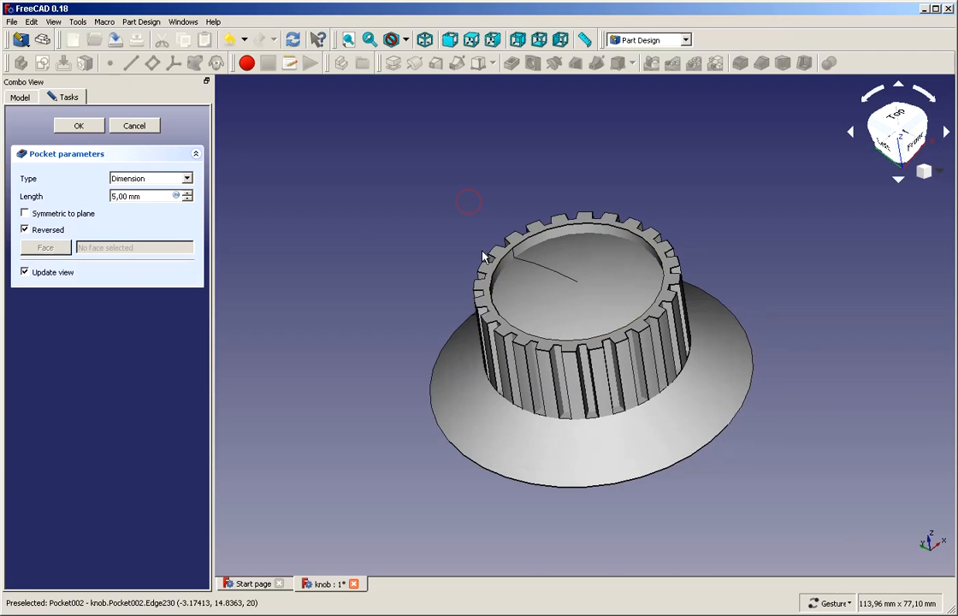
{"action": "left_click_drag", "start_coordinate": [401, 246], "coordinate": [529, 300]}
Set the pocket type to Through all, check the radial hole from the front and underside, and accept the pocket
{"action": "left_click", "coordinate": [154, 177]}
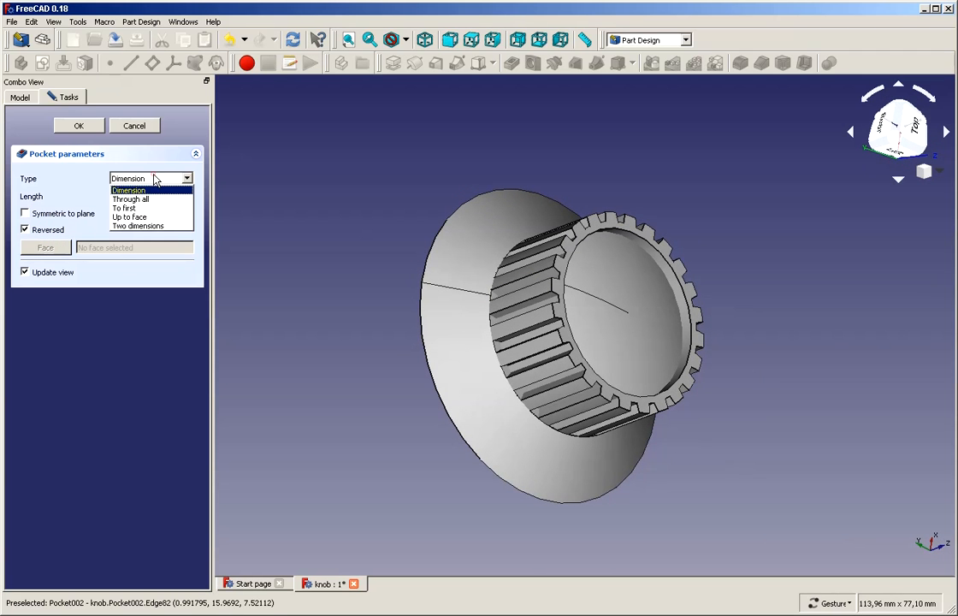
{"action": "left_click", "coordinate": [143, 190]}
{"action": "left_click_drag", "start_coordinate": [415, 240], "coordinate": [281, 197]}
{"action": "left_click_drag", "start_coordinate": [873, 503], "coordinate": [646, 421]}
{"action": "mouse_move", "coordinate": [599, 498]}
{"action": "left_mouse_down"}
{"action": "mouse_move", "coordinate": [605, 391]}
{"action": "mouse_move", "coordinate": [592, 309]}
{"action": "mouse_move", "coordinate": [588, 321]}
{"action": "mouse_move", "coordinate": [584, 312]}
{"action": "mouse_move", "coordinate": [606, 214]}
{"action": "mouse_move", "coordinate": [612, 259]}
{"action": "mouse_move", "coordinate": [592, 335]}
{"action": "mouse_move", "coordinate": [605, 417]}
{"action": "left_mouse_up"}
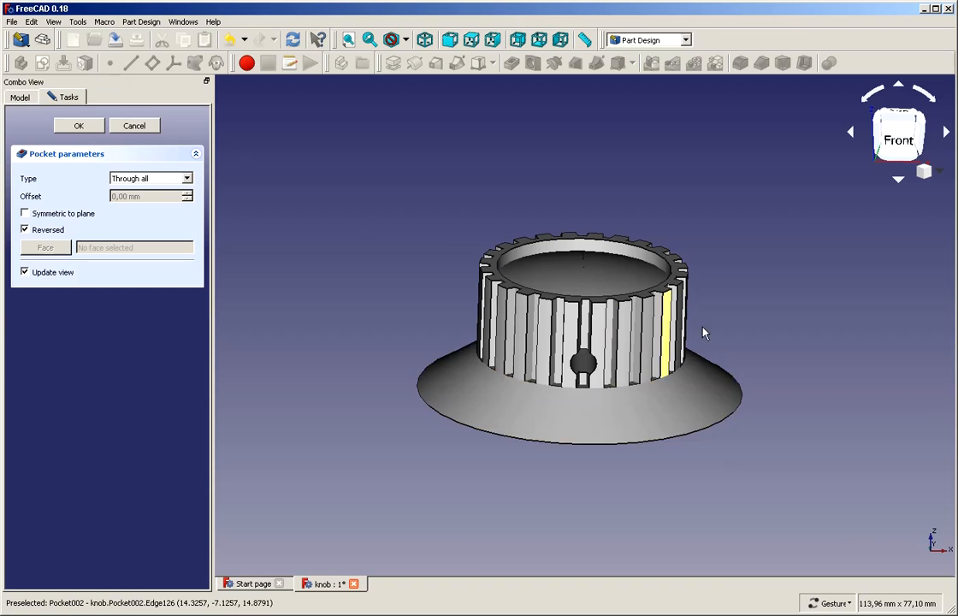
{"action": "left_click_drag", "start_coordinate": [634, 475], "coordinate": [625, 265]}
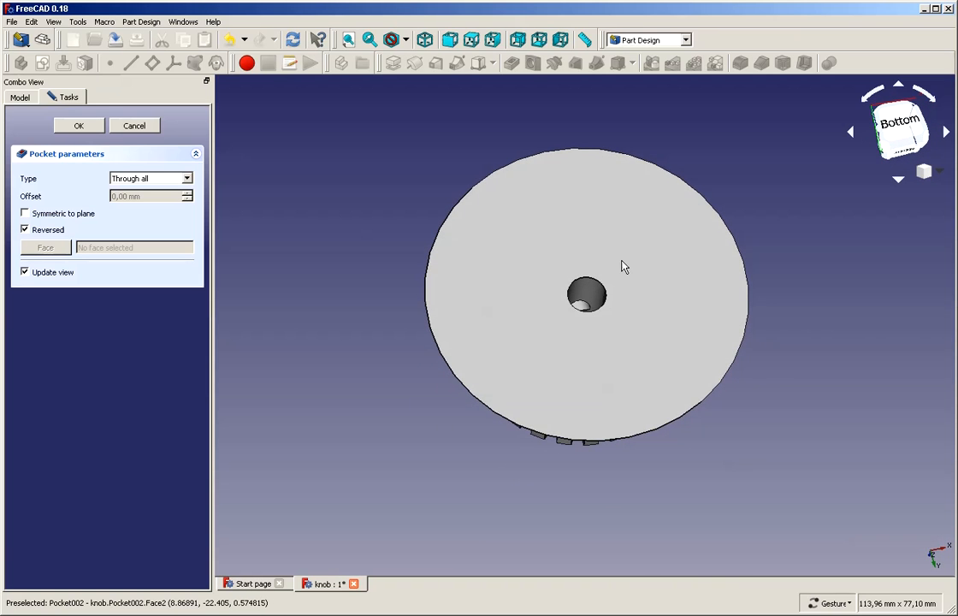
{"action": "left_click", "coordinate": [78, 126]}
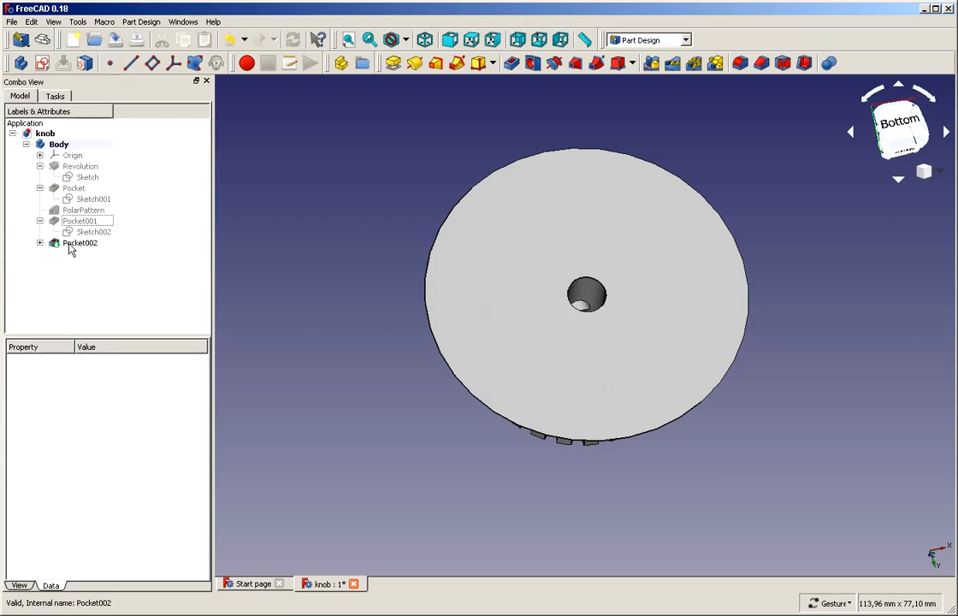
Open the shaft-bore sketch Sketch002 and toggle the Pocket001 solid's visibility to compare the bore circle with the knob
{"action": "double_click", "coordinate": [93, 232]}
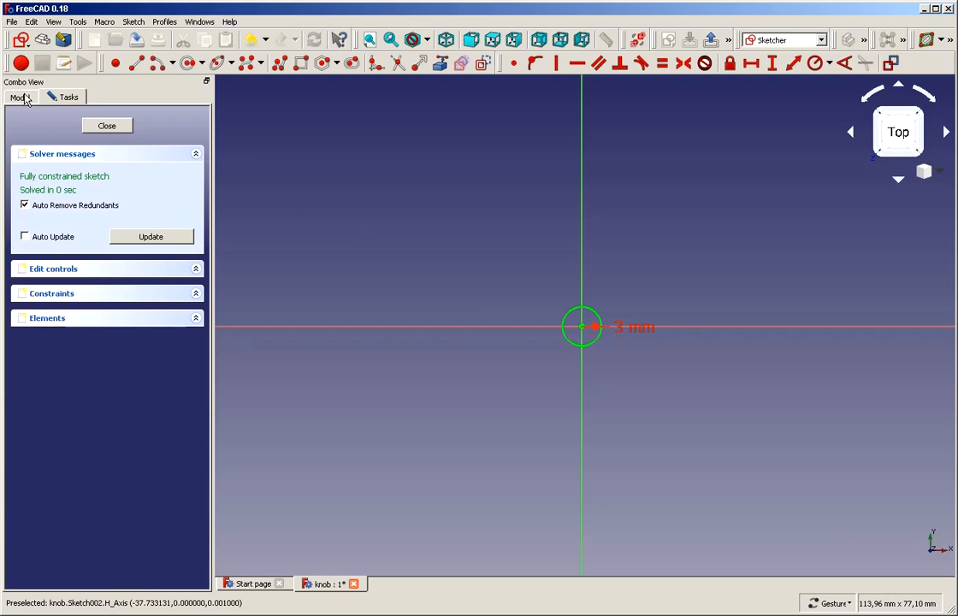
{"action": "left_click", "coordinate": [19, 97]}
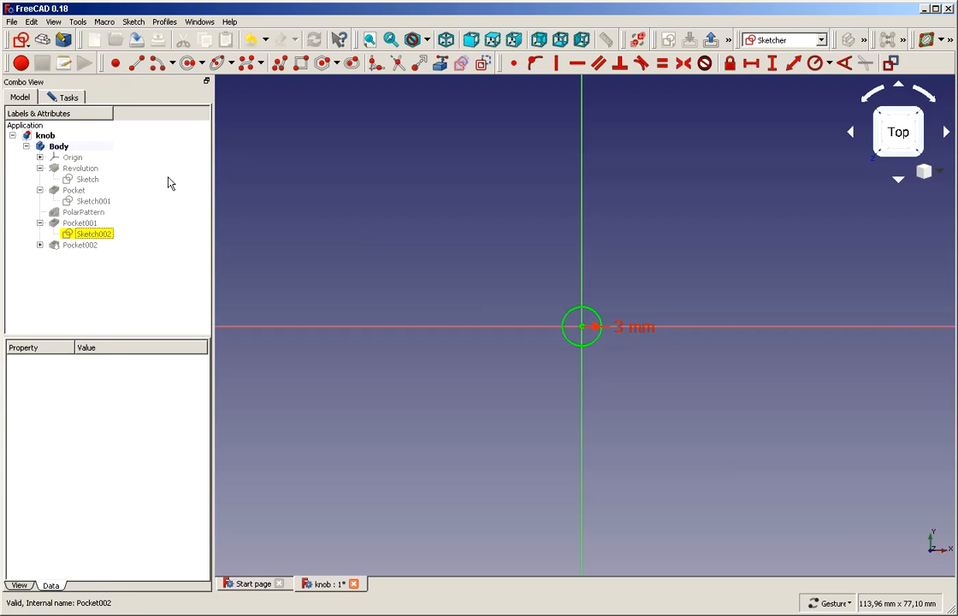
{"action": "left_click", "coordinate": [81, 224]}
{"action": "key", "text": "space"}
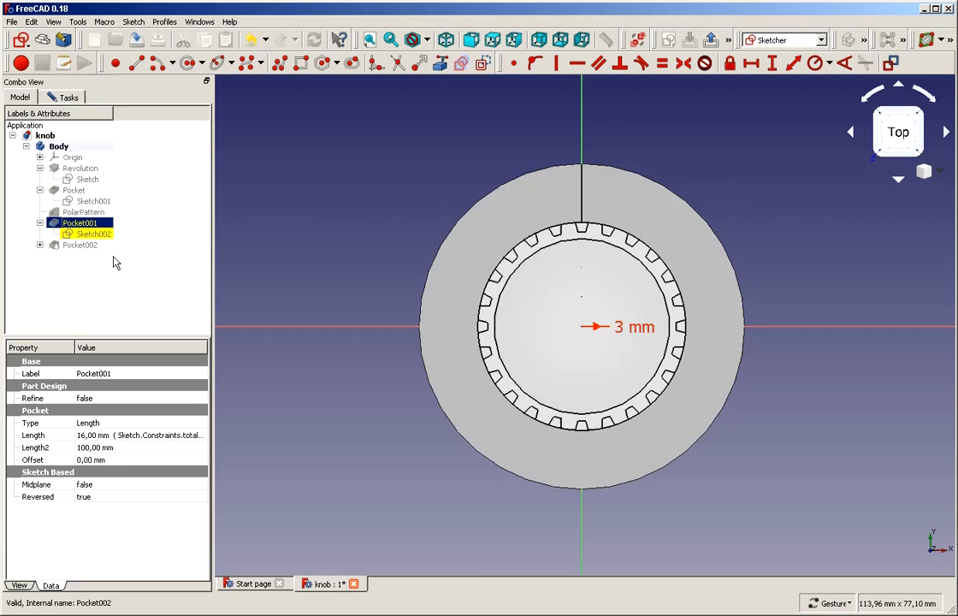
{"action": "key", "text": "space"}
{"action": "key", "text": "space"}
{"action": "key", "text": "space"}
{"action": "key", "text": "space"}
{"action": "key", "text": "space"}
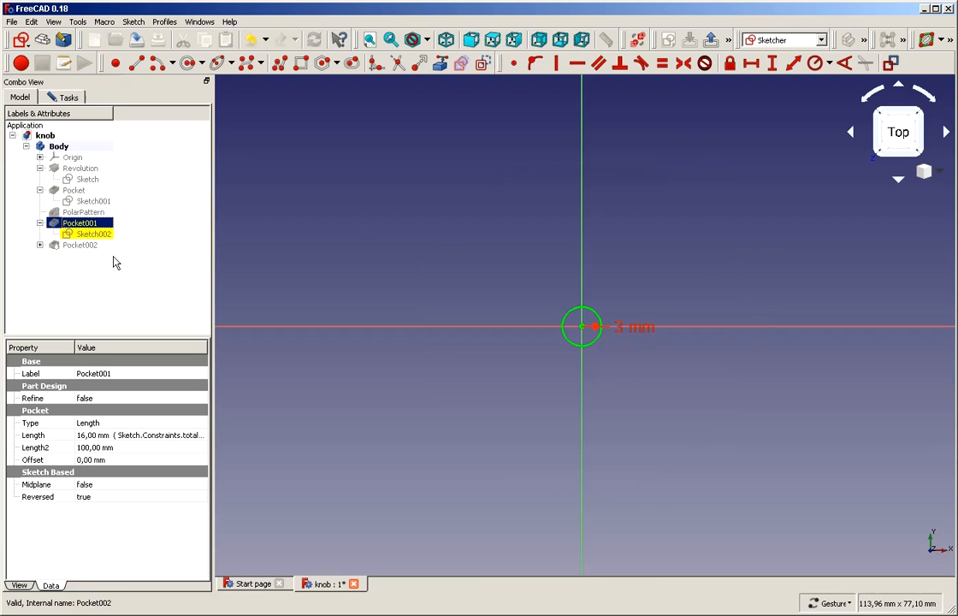
{"action": "key", "text": "space"}
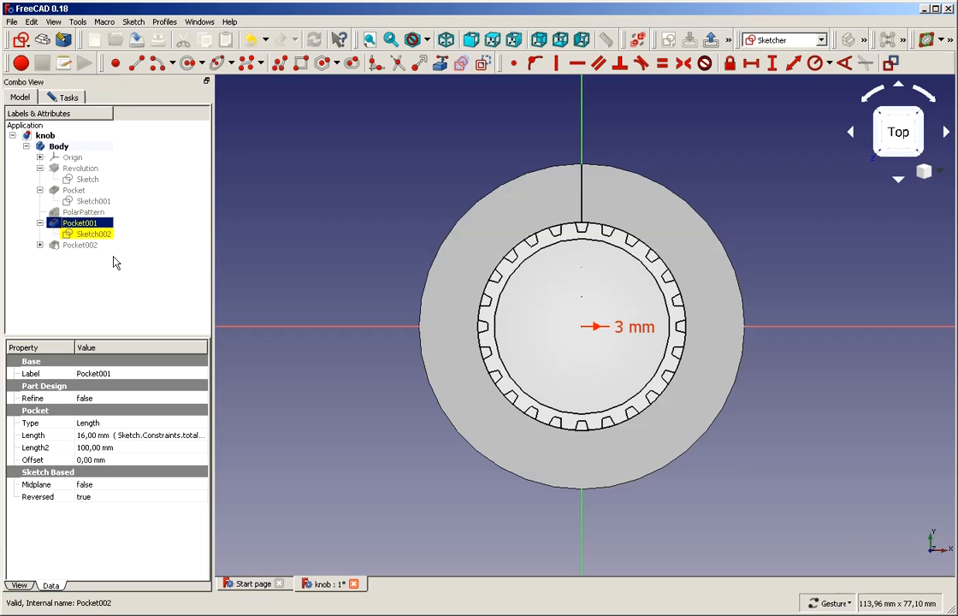
{"action": "key", "text": "space"}
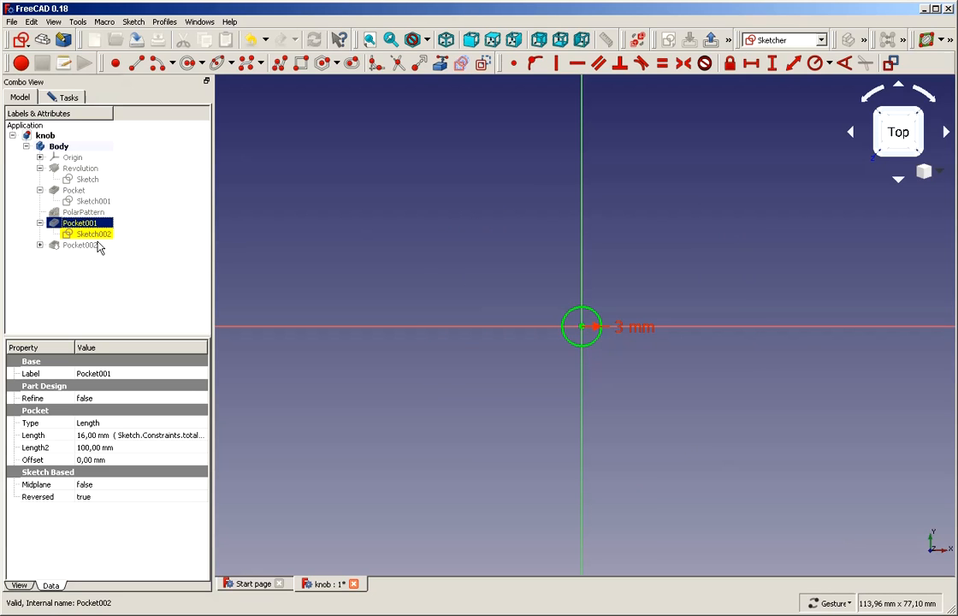
{"action": "key", "text": "space"}
{"action": "key", "text": "space"}
{"action": "key", "text": "space"}
{"action": "key", "text": "space"}
{"action": "key", "text": "space"}
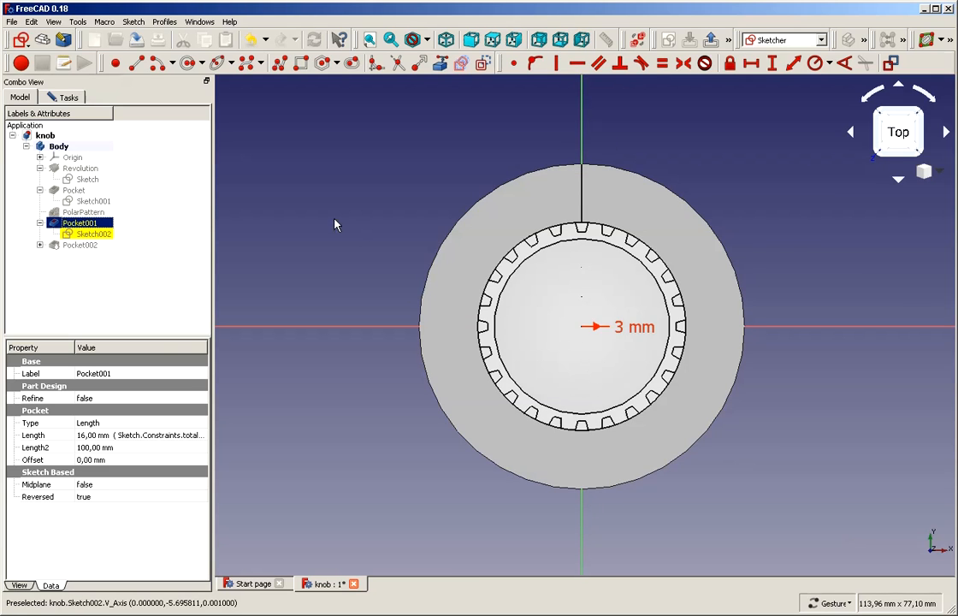
Show the set-screw sketch Sketch003 and hide the Pocket001 solid to compare both circles within the open bore sketch
{"action": "left_click", "coordinate": [40, 245]}
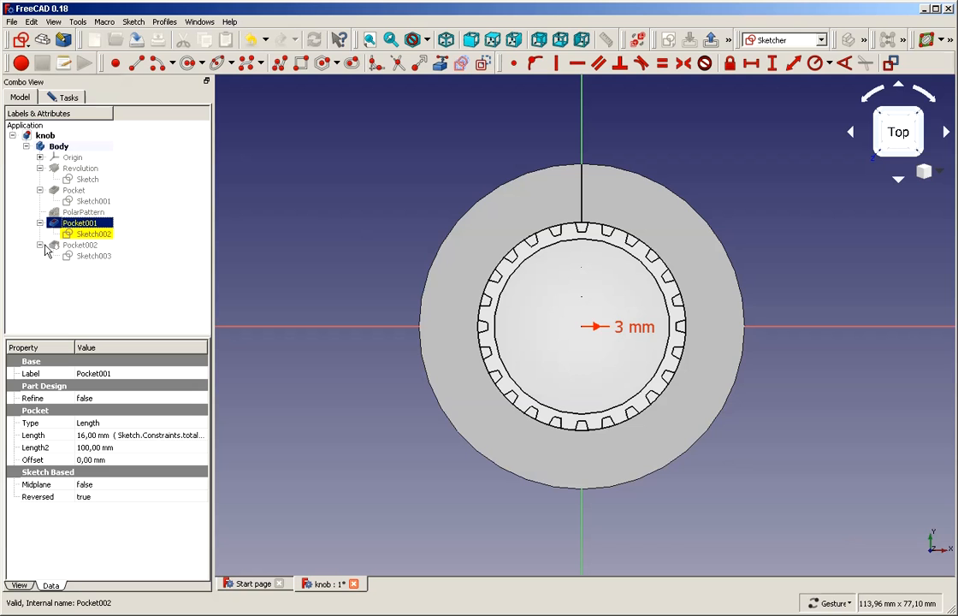
{"action": "left_click", "coordinate": [92, 256]}
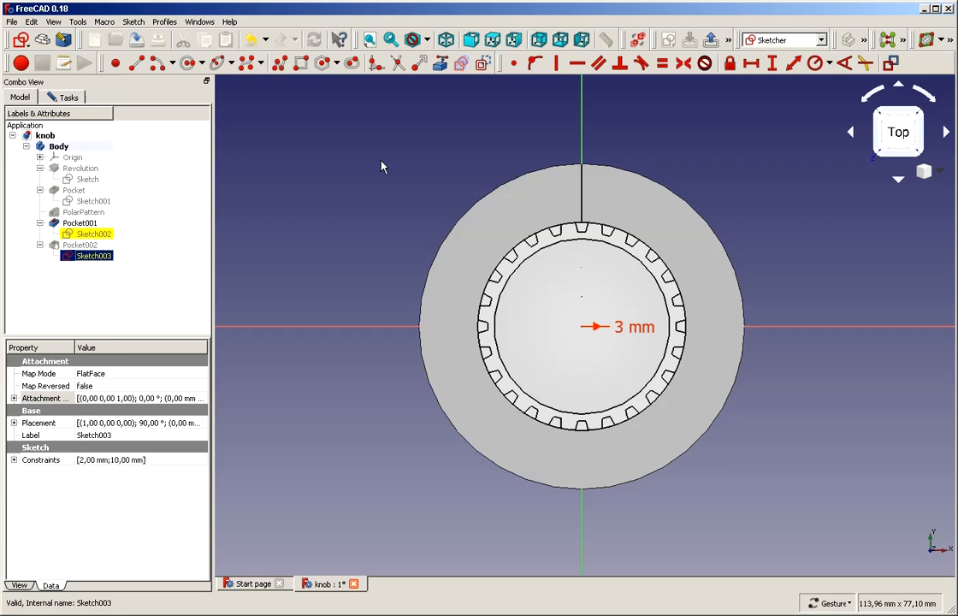
{"action": "left_click_drag", "start_coordinate": [380, 164], "coordinate": [356, 248]}
{"action": "right_click_drag", "start_coordinate": [351, 179], "coordinate": [375, 190]}
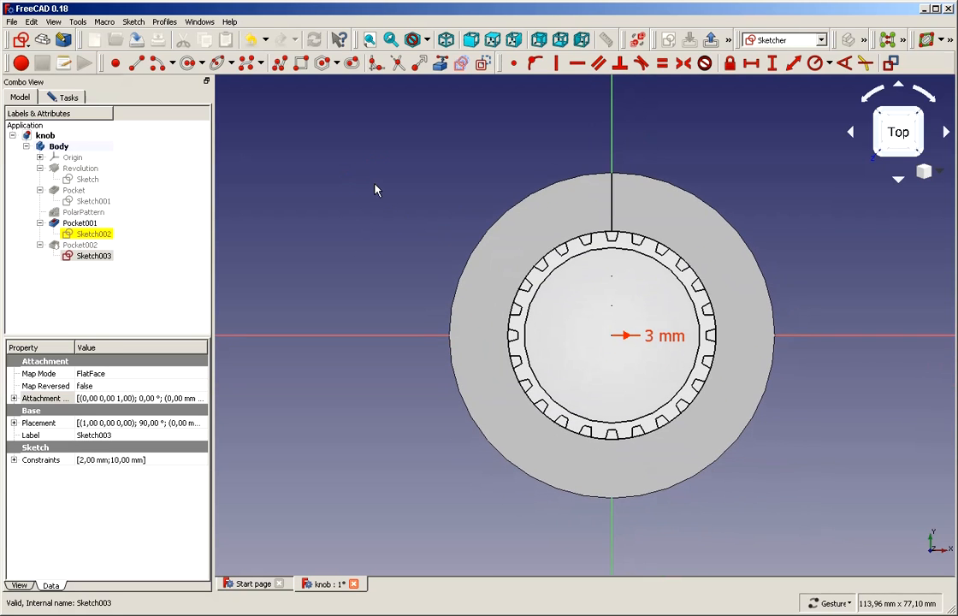
{"action": "left_click", "coordinate": [81, 222]}
{"action": "key", "text": "space"}
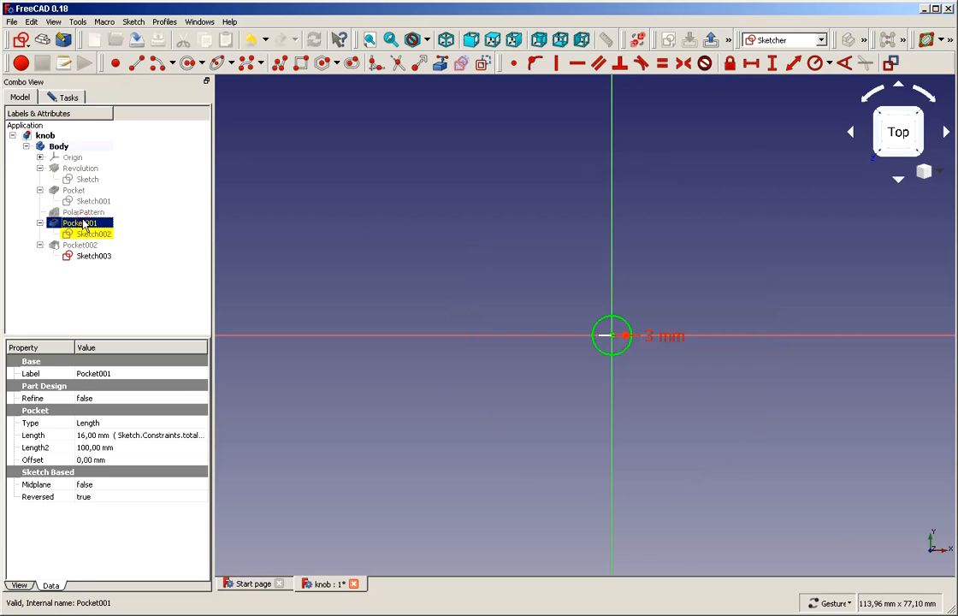
{"action": "scroll", "coordinate": [638, 355], "scroll_direction": "up", "scroll_amount": 5}
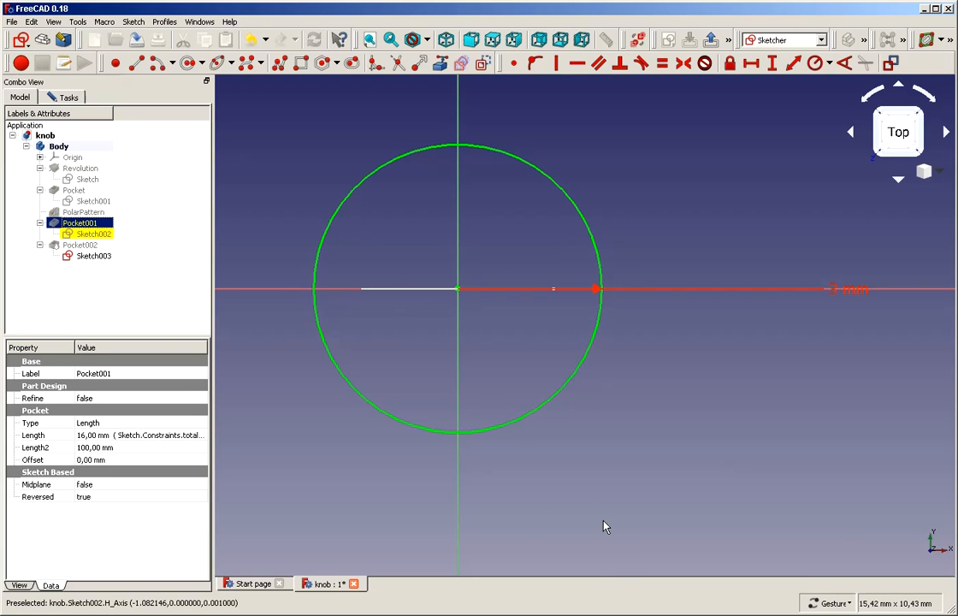
{"action": "mouse_move", "coordinate": [589, 492]}
{"action": "left_mouse_down"}
{"action": "mouse_move", "coordinate": [589, 456]}
{"action": "mouse_move", "coordinate": [587, 475]}
{"action": "left_mouse_up"}
{"action": "scroll", "coordinate": [590, 447], "scroll_direction": "down", "scroll_amount": 4}
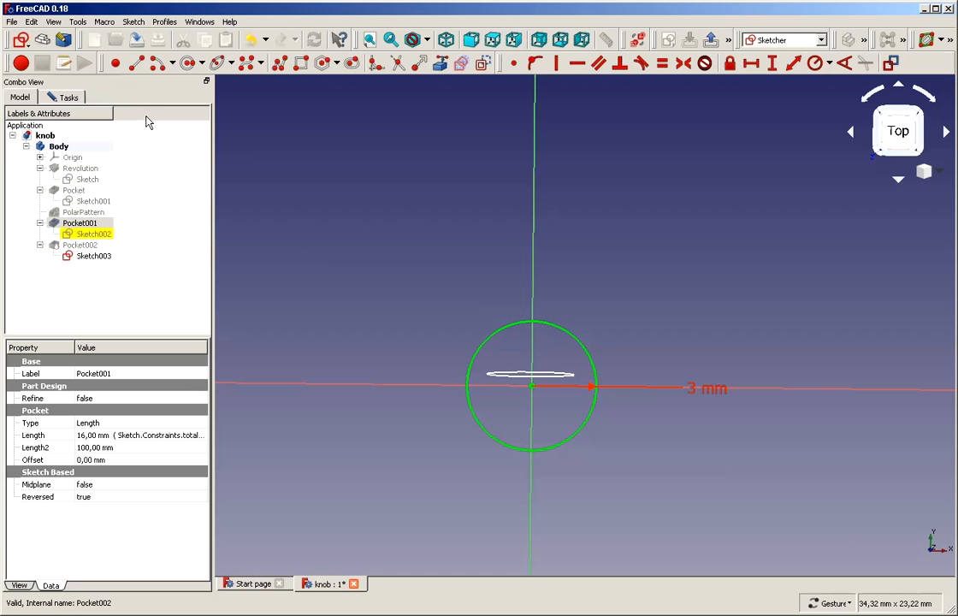
Draw a rectangle about 11.7 mm wide and 3.7 mm high above the bore circle, crossing the vertical axis
{"action": "left_click", "coordinate": [300, 63]}
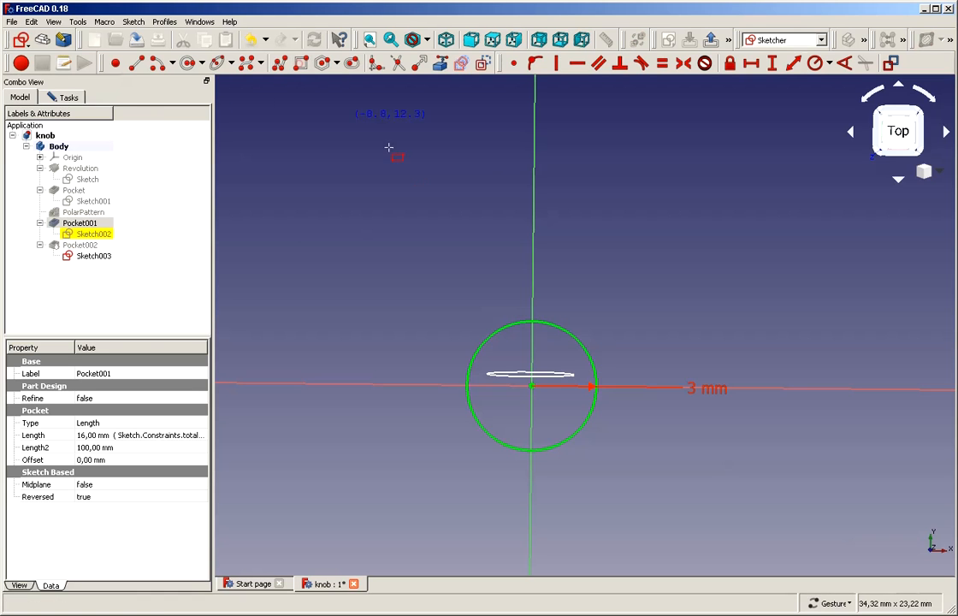
{"action": "left_click", "coordinate": [410, 214]}
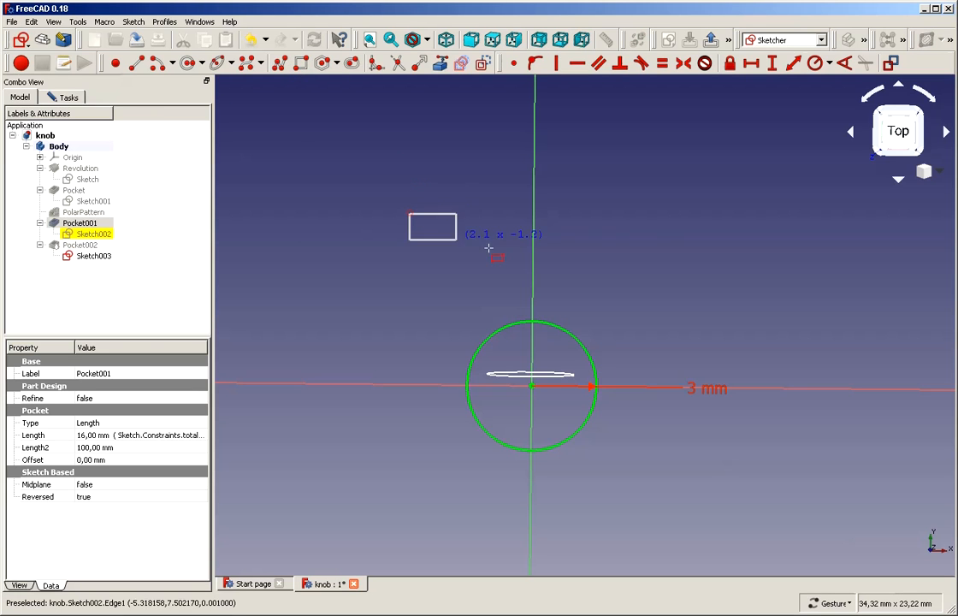
{"action": "left_click", "coordinate": [662, 294]}
{"action": "right_click", "coordinate": [693, 259]}
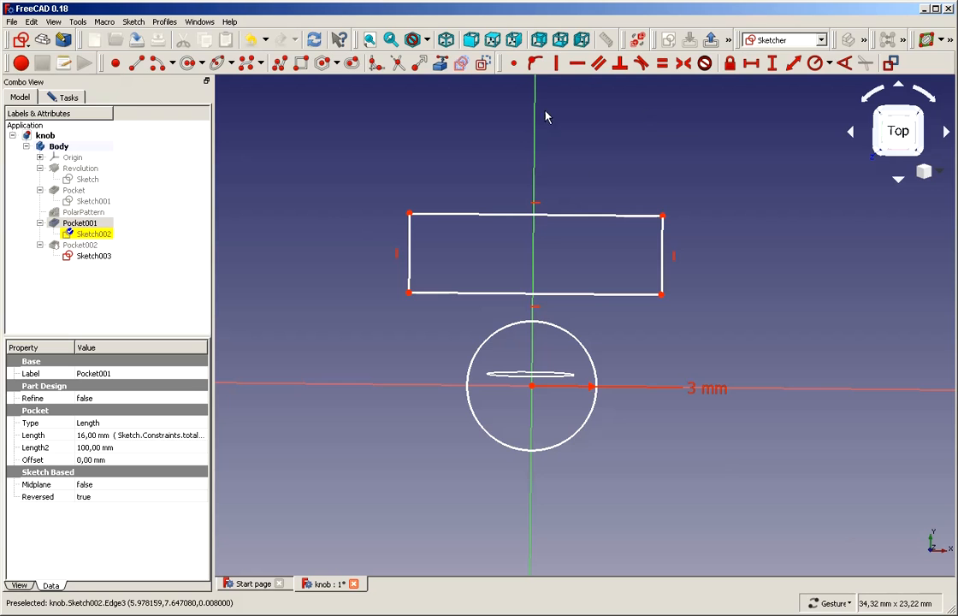
View the sketch squarely from the top and constrain the rectangle's horizontal width to 7 mm
{"action": "left_click", "coordinate": [895, 137]}
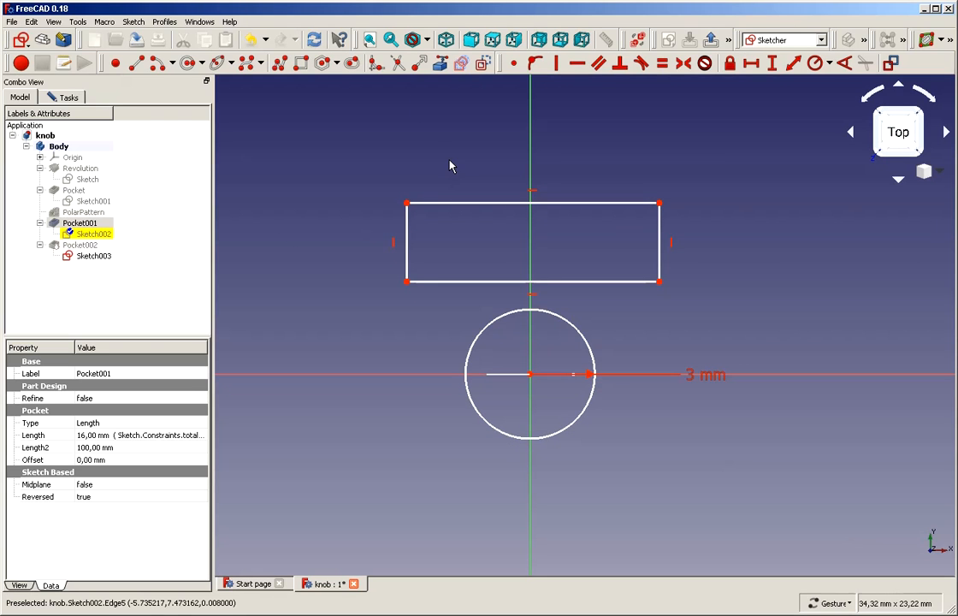
{"action": "left_click", "coordinate": [504, 202]}
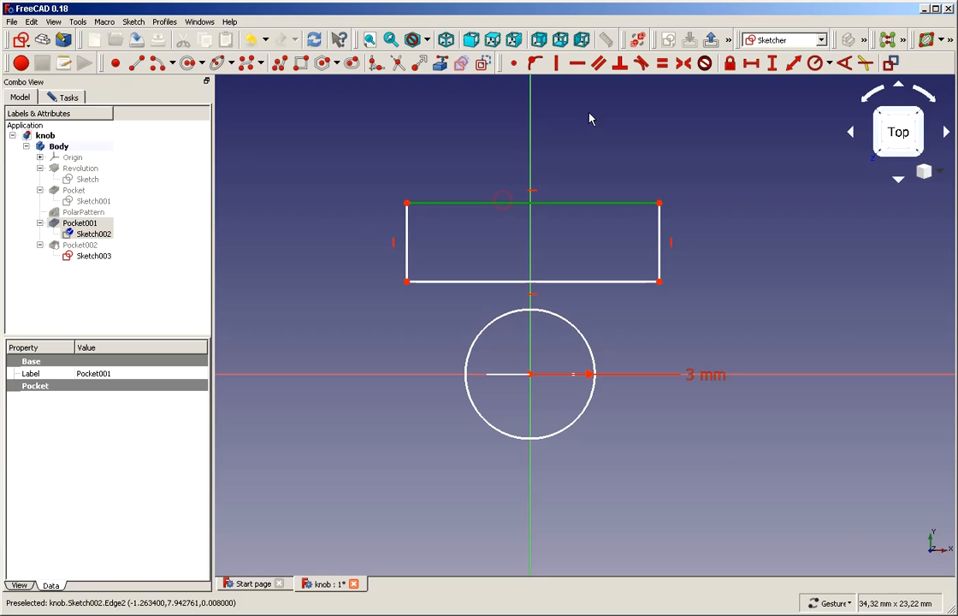
{"action": "left_click", "coordinate": [751, 62]}
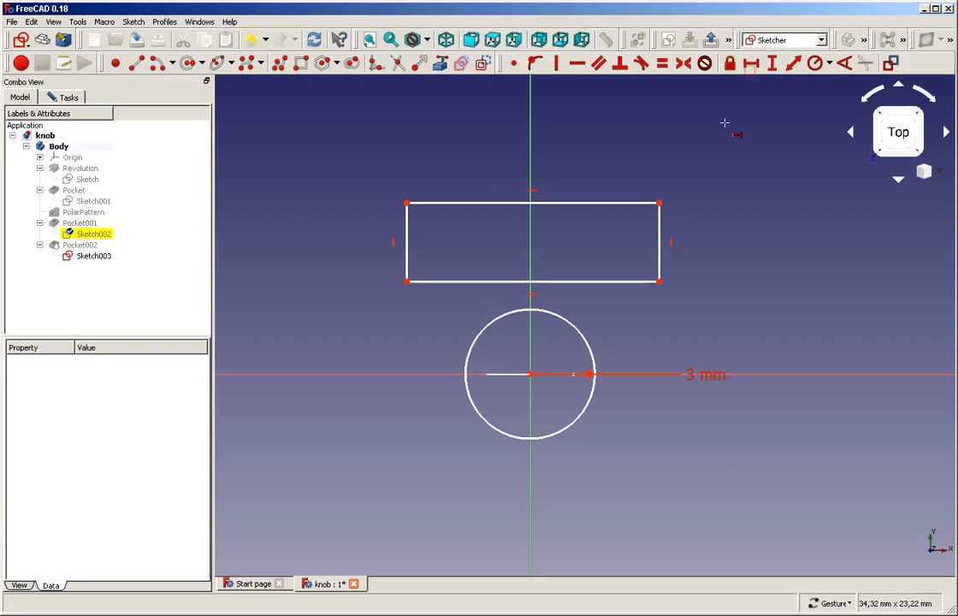
{"action": "left_click", "coordinate": [596, 202]}
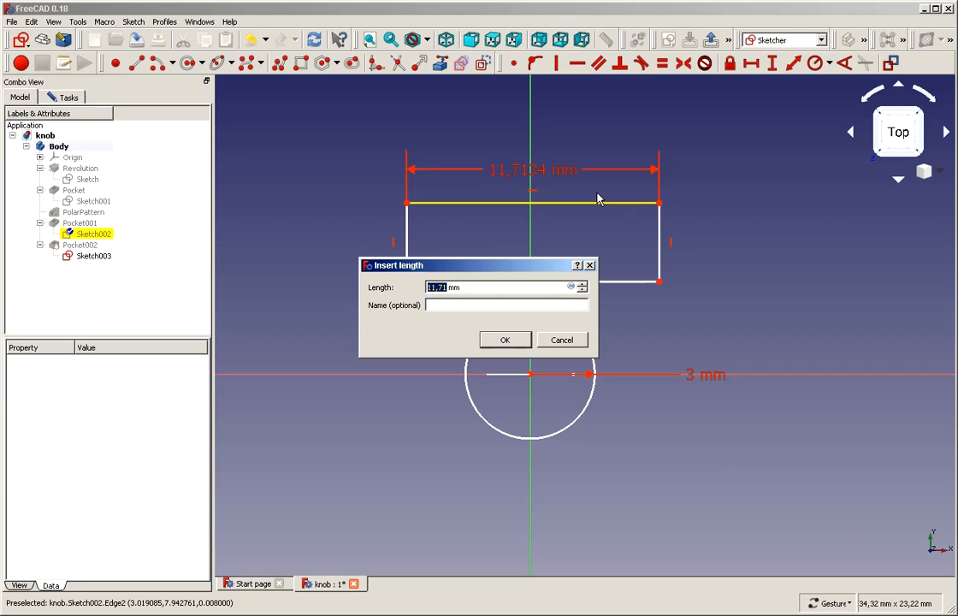
{"action": "type", "text": "7"}
{"action": "left_click", "coordinate": [504, 341]}
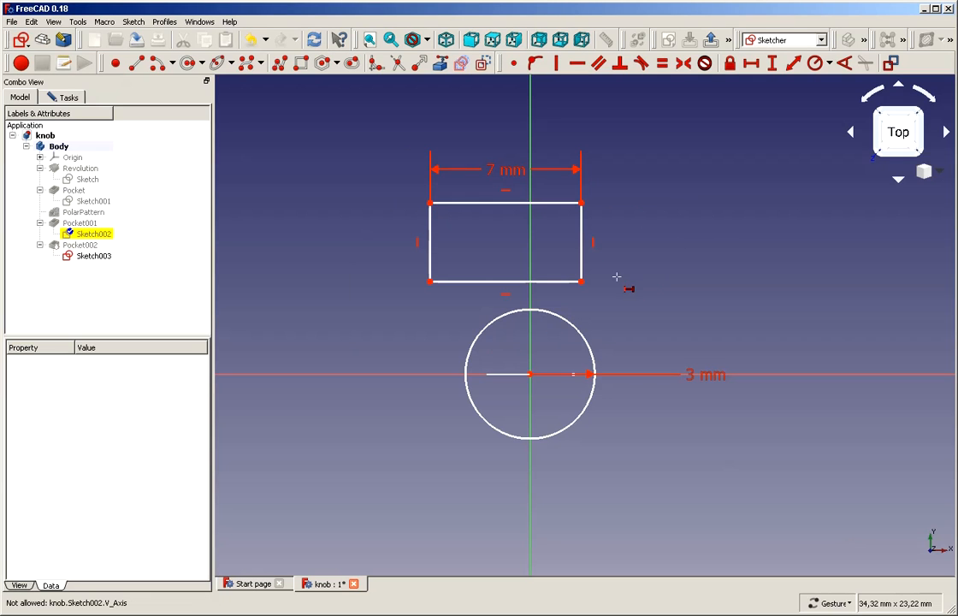
Try to apply a horizontal distance of 2 mm to the rectangle's right vertical edge
{"action": "left_click", "coordinate": [581, 257]}
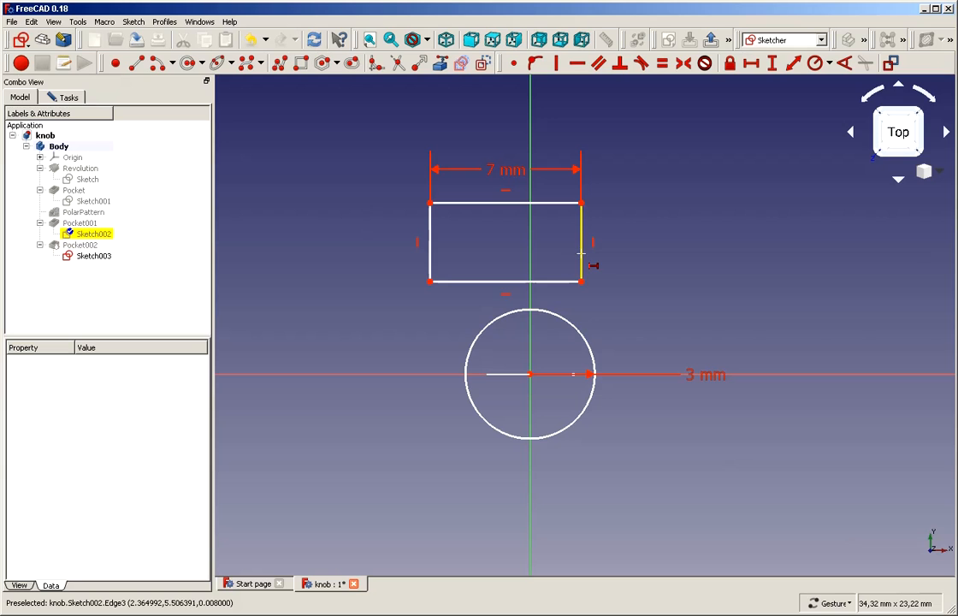
{"action": "key", "text": "i"}
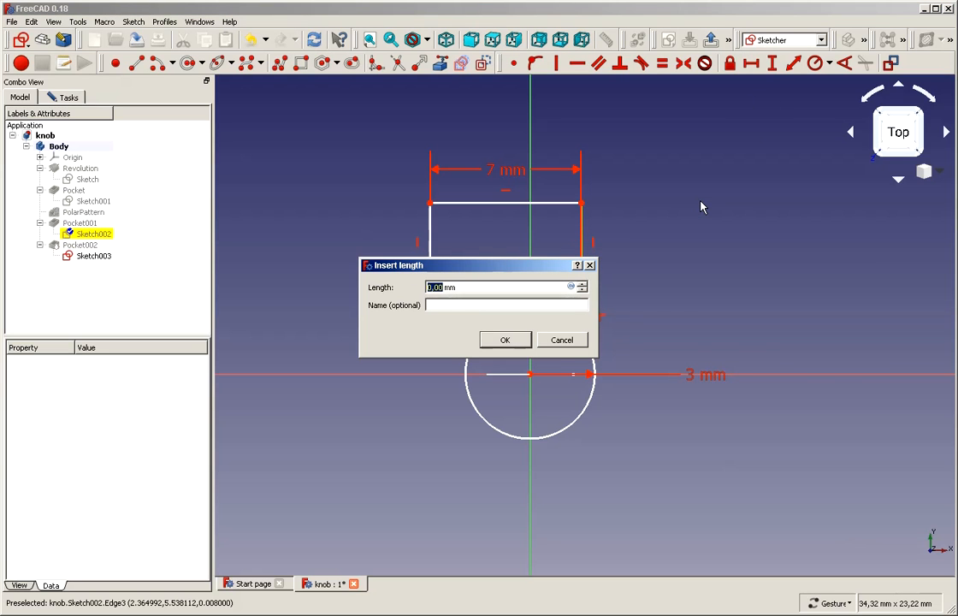
{"action": "type", "text": "2"}
{"action": "key", "text": "Return"}
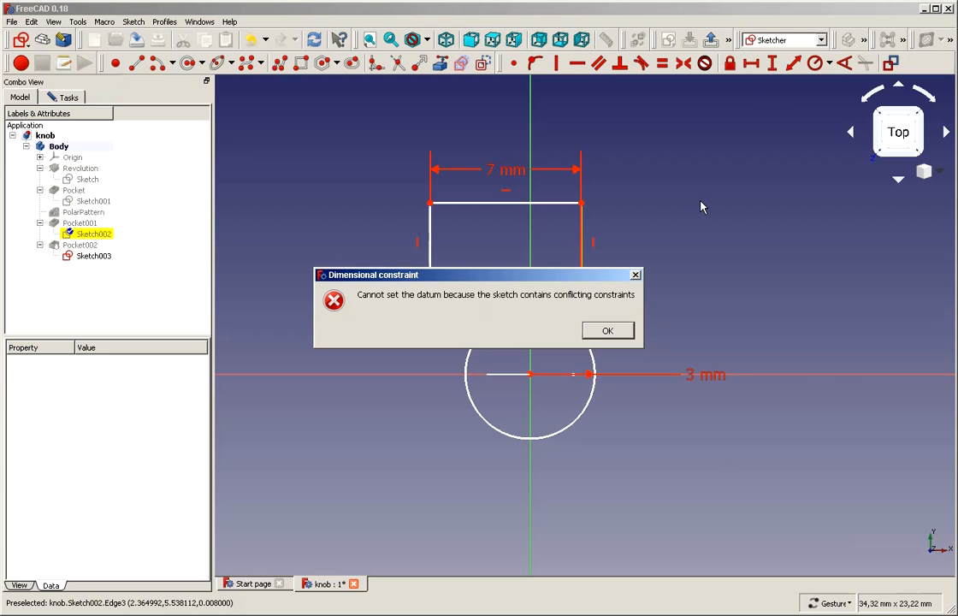
{"action": "left_click", "coordinate": [608, 332]}
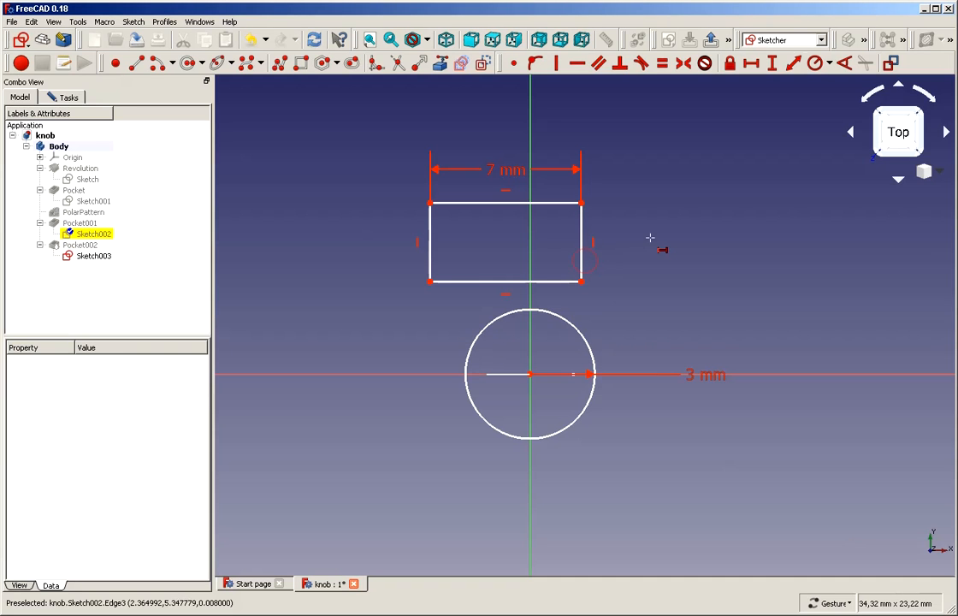
Constrain the rectangle's height to 2.2 mm with a vertical distance on its right edge
{"action": "left_click", "coordinate": [773, 63]}
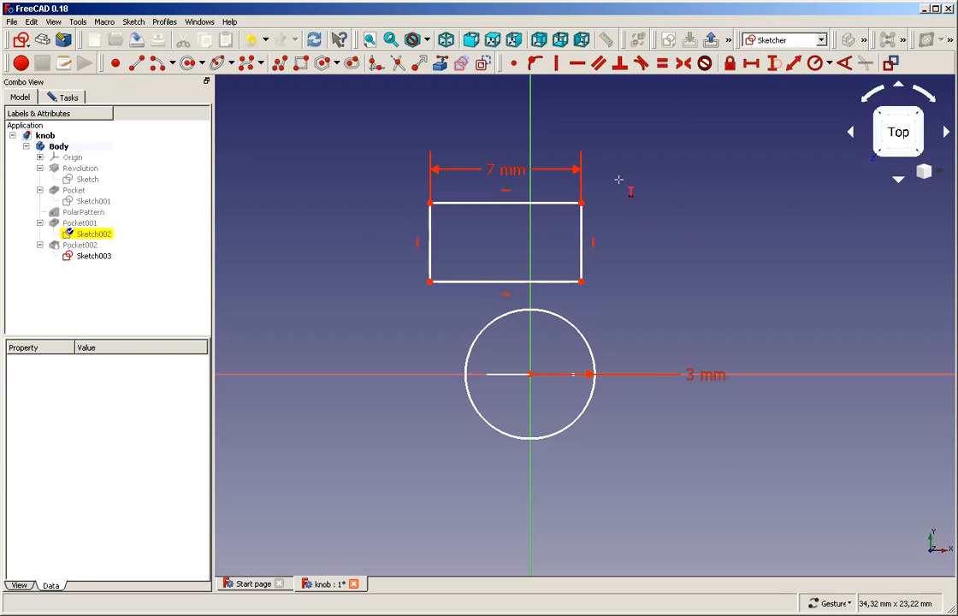
{"action": "left_click", "coordinate": [582, 233]}
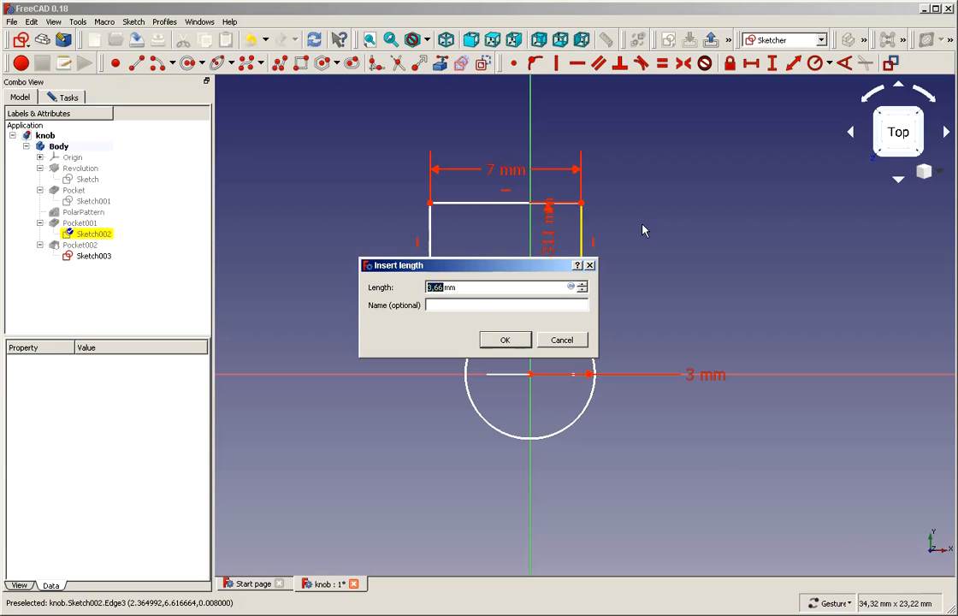
{"action": "type", "text": "2,2"}
{"action": "key", "text": "Return"}
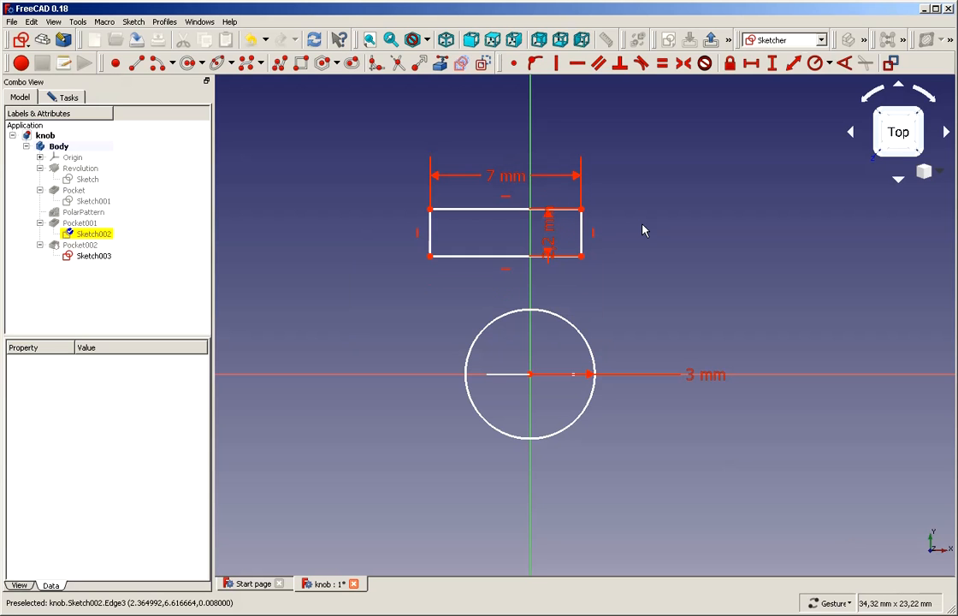
Make the rectangle's two lower corners symmetric about the vertical axis
{"action": "left_click", "coordinate": [430, 257]}
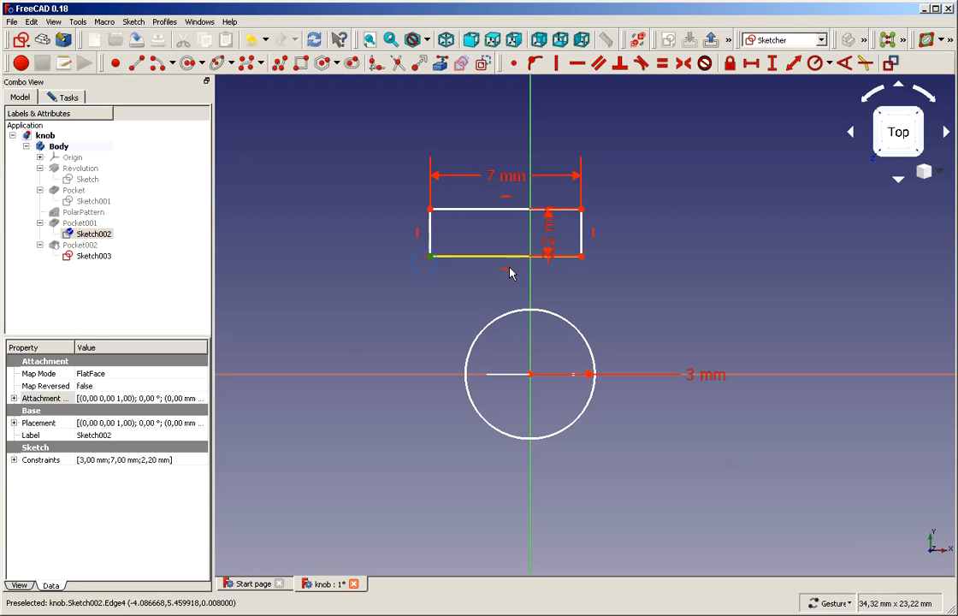
{"action": "left_click", "coordinate": [581, 256]}
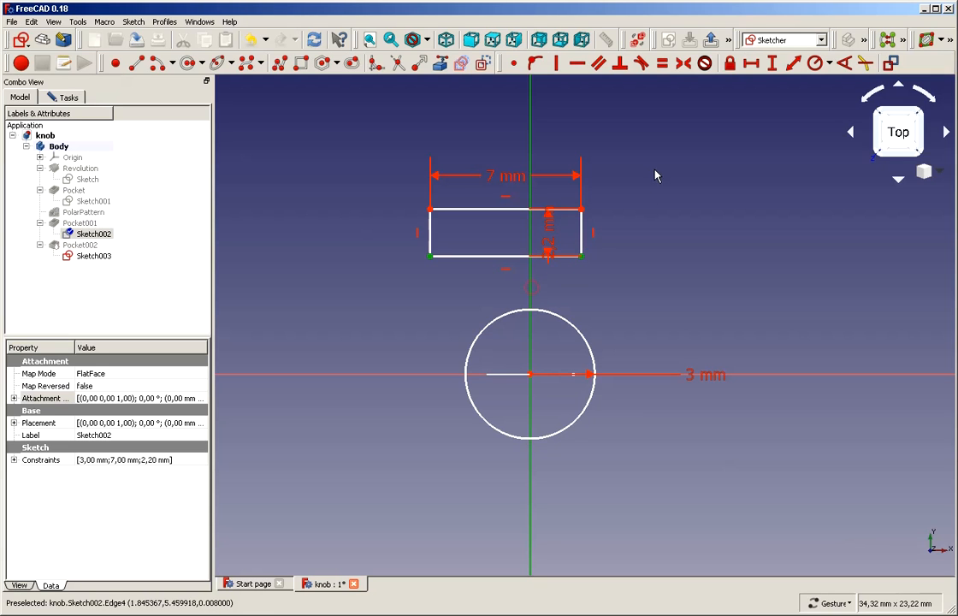
{"action": "left_click", "coordinate": [683, 63]}
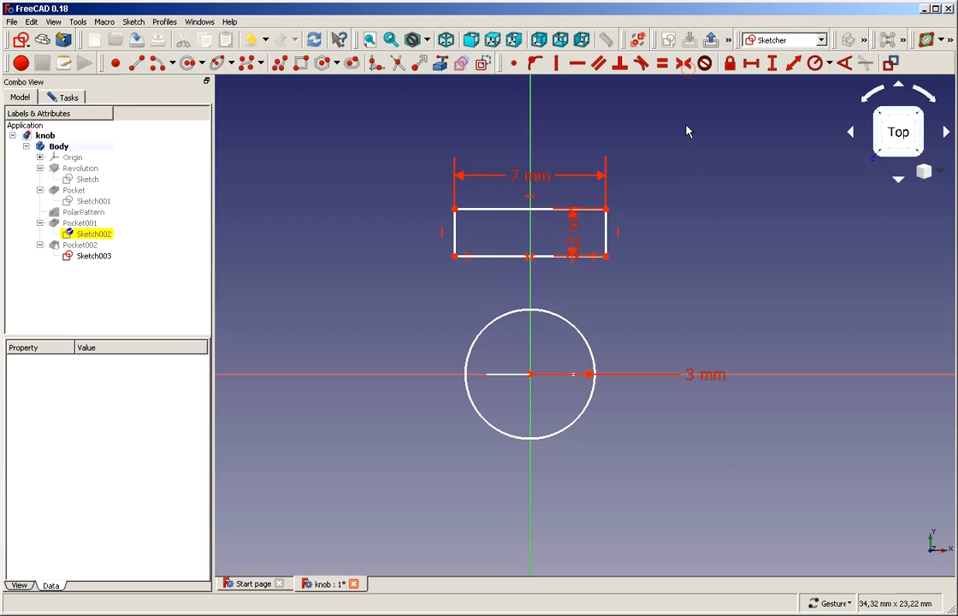
Set the vertical distance between the rectangle's lower right corner and the bore circle's centre to 5 mm
{"action": "left_click", "coordinate": [608, 258]}
{"action": "left_click", "coordinate": [531, 375]}
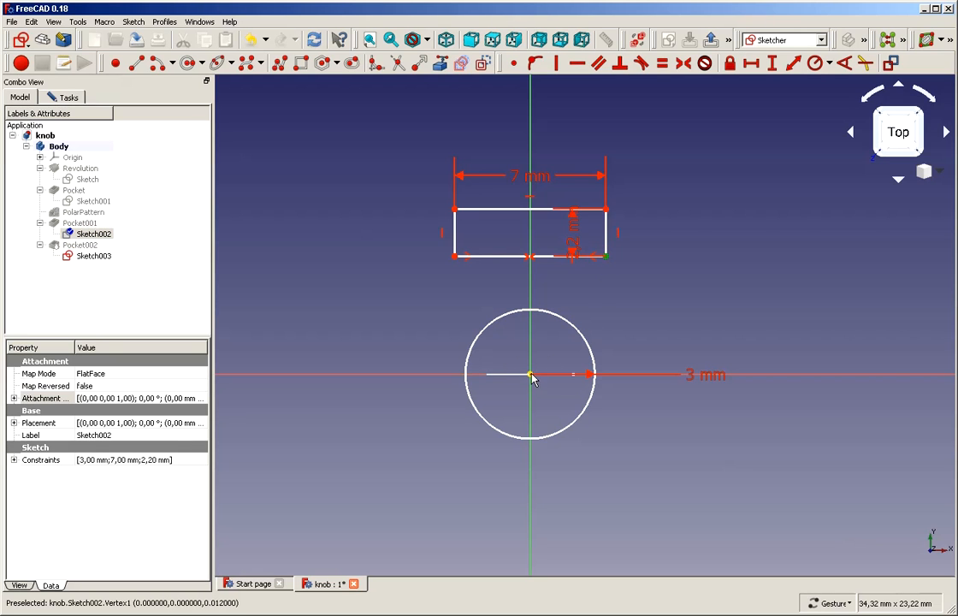
{"action": "left_click", "coordinate": [773, 62]}
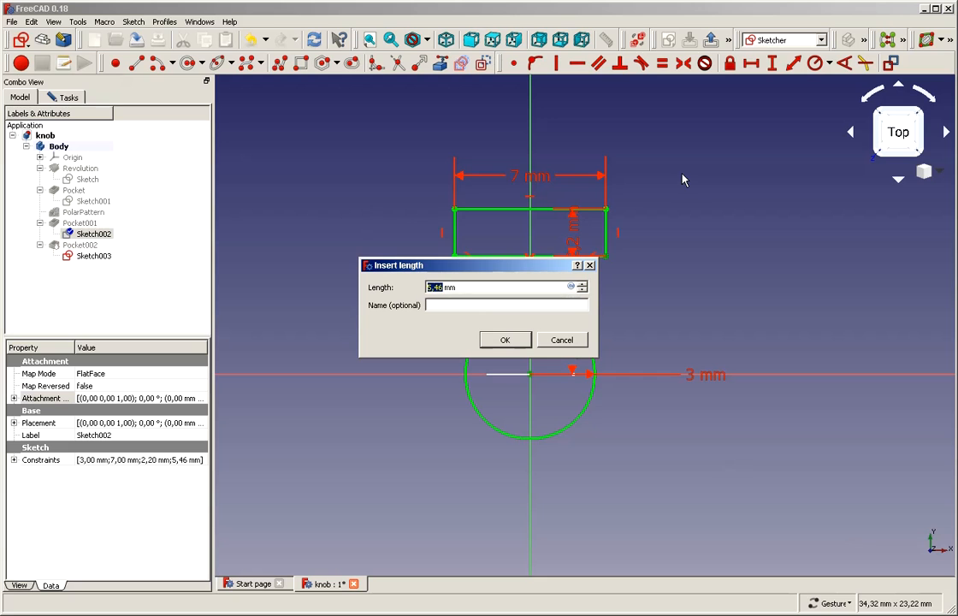
{"action": "type", "text": "5"}
{"action": "left_click", "coordinate": [503, 339]}
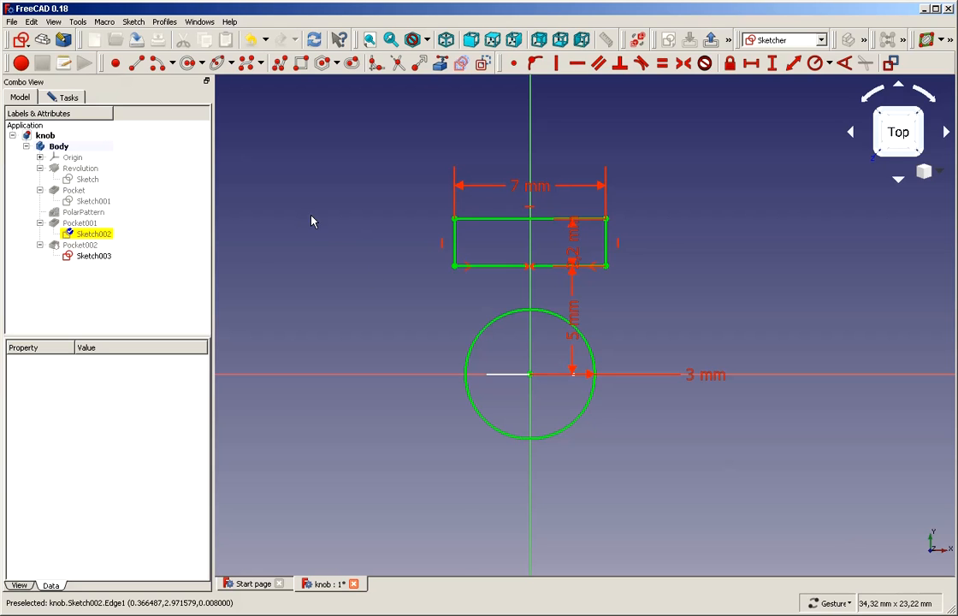
Close the bore sketch and inspect the rectangular nut slot beside the bore from the knob's underside
{"action": "scroll", "coordinate": [321, 218], "scroll_direction": "down", "scroll_amount": 2}
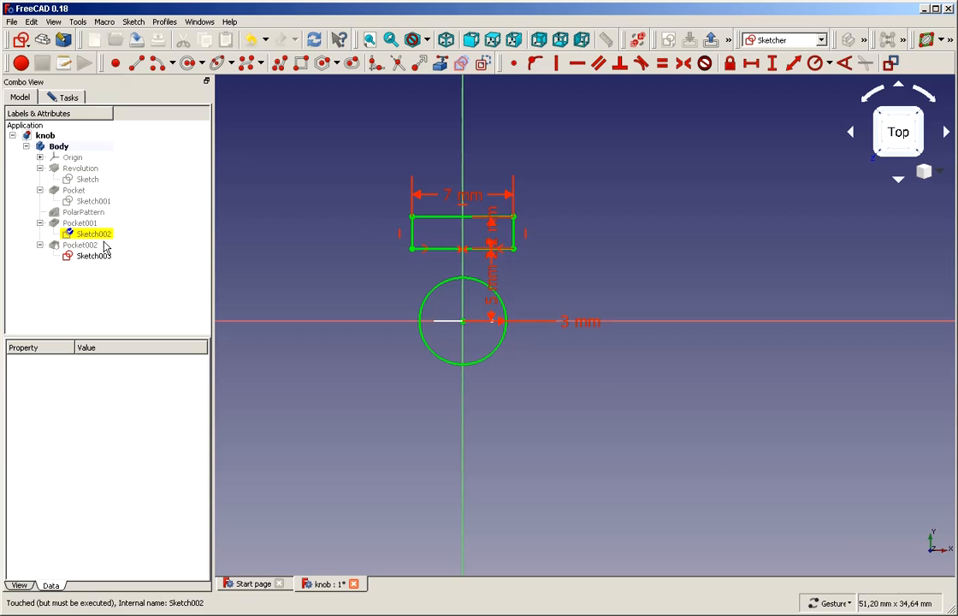
{"action": "left_click", "coordinate": [66, 98]}
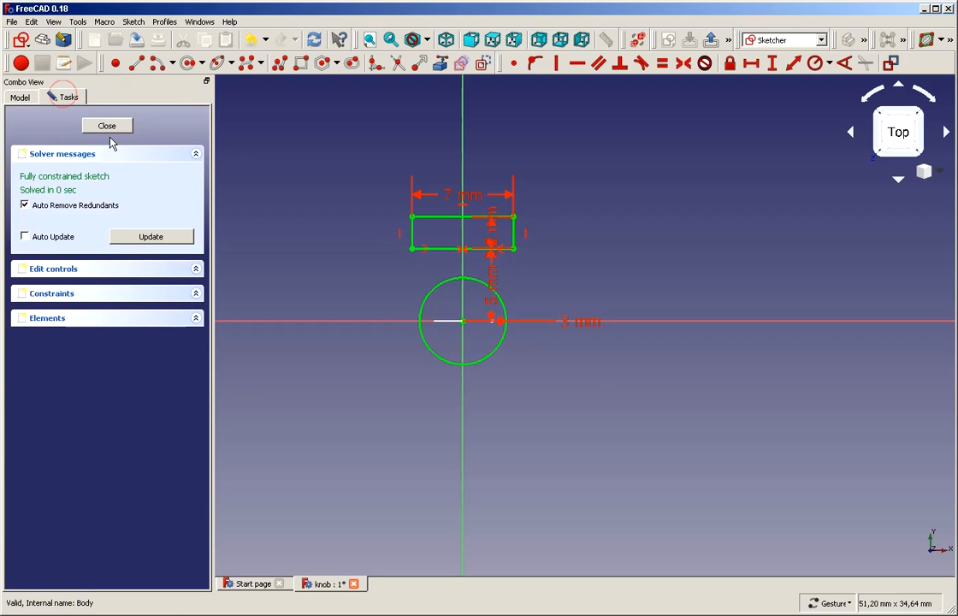
{"action": "left_click", "coordinate": [107, 126]}
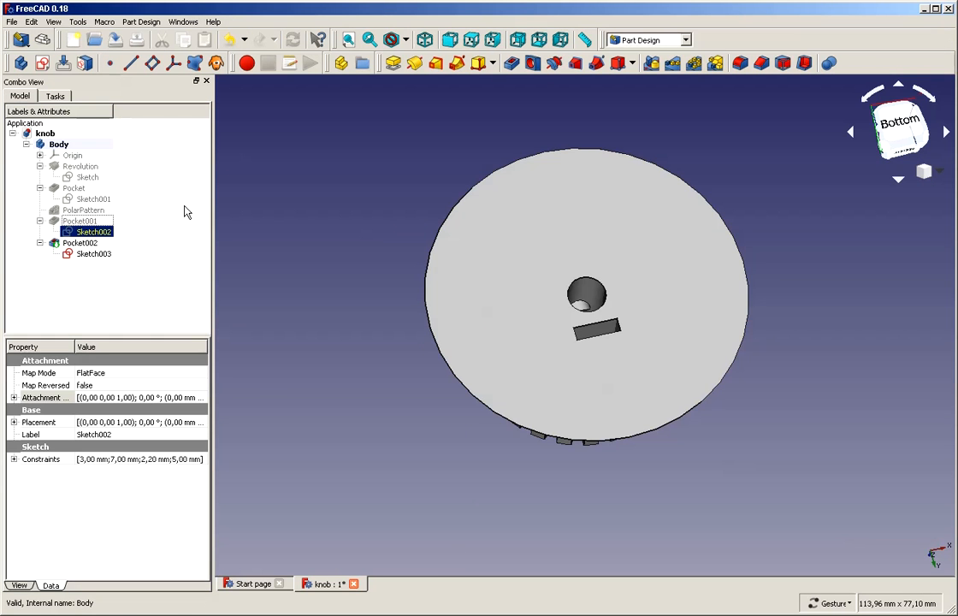
{"action": "mouse_move", "coordinate": [532, 450]}
{"action": "left_mouse_down"}
{"action": "mouse_move", "coordinate": [568, 401]}
{"action": "mouse_move", "coordinate": [560, 343]}
{"action": "mouse_move", "coordinate": [501, 464]}
{"action": "mouse_move", "coordinate": [626, 474]}
{"action": "mouse_move", "coordinate": [827, 470]}
{"action": "mouse_move", "coordinate": [548, 380]}
{"action": "left_mouse_up"}
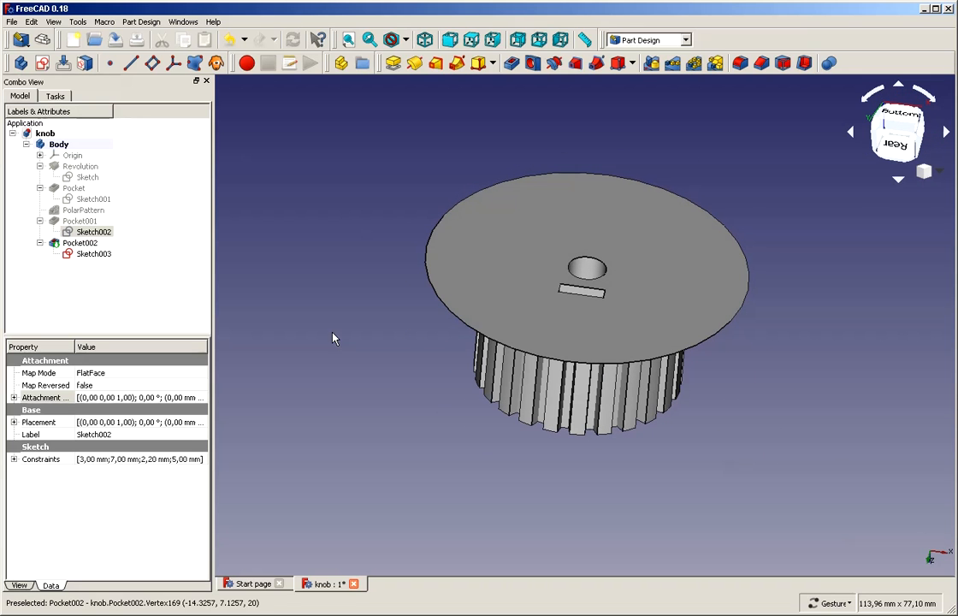
Open and close the set-screw sketch Sketch003, and reopen the bore and slot sketch Sketch002 for editing
{"action": "left_click", "coordinate": [82, 255]}
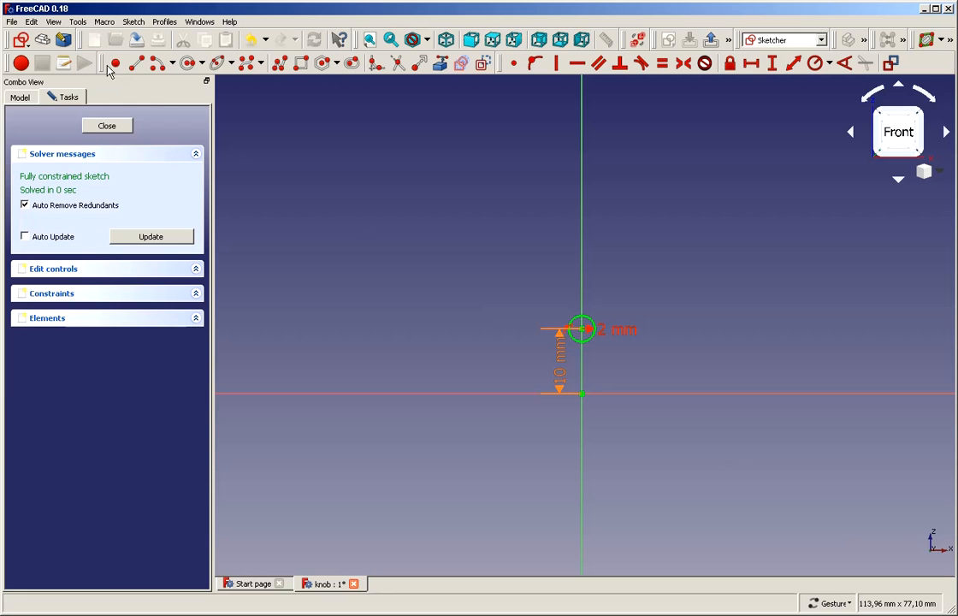
{"action": "left_click", "coordinate": [88, 127]}
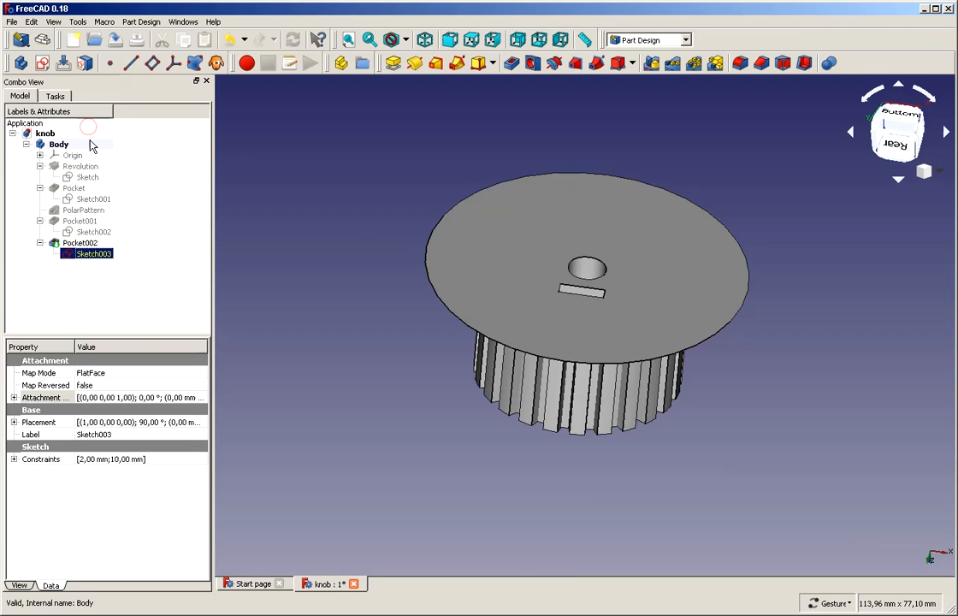
{"action": "double_click", "coordinate": [101, 232]}
{"action": "scroll", "coordinate": [672, 376], "scroll_direction": "down", "scroll_amount": 6}
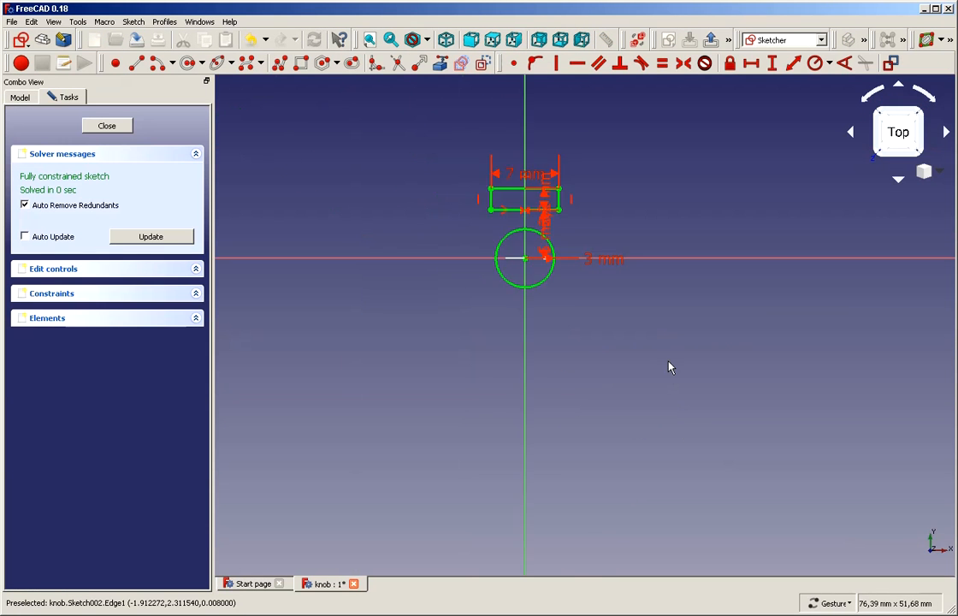
{"action": "scroll", "coordinate": [604, 248], "scroll_direction": "up", "scroll_amount": 6}
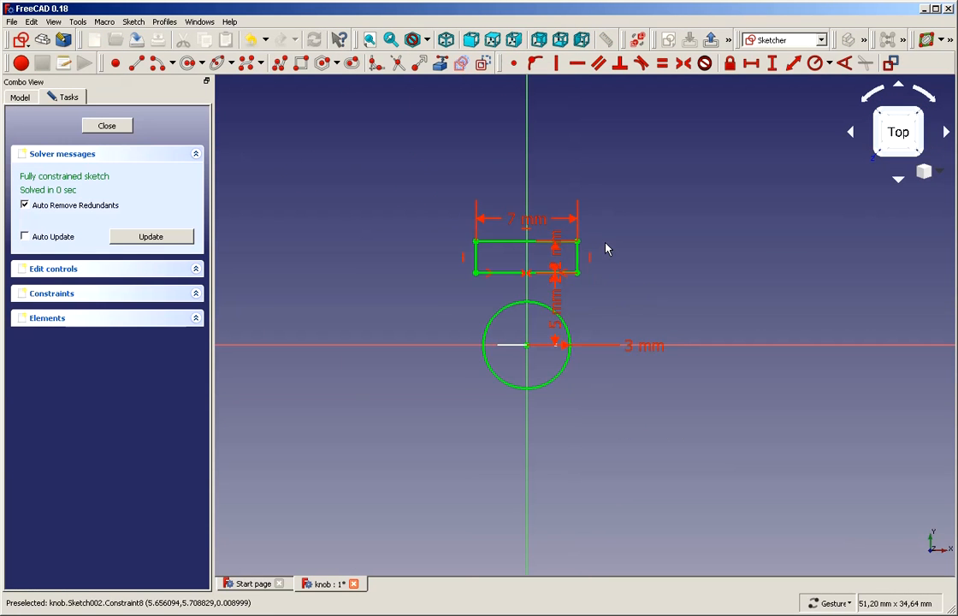
Set the vertical distance between the slot rectangle and the bore centre to -5 mm so the slot flips below the bore
{"action": "left_click", "coordinate": [559, 307]}
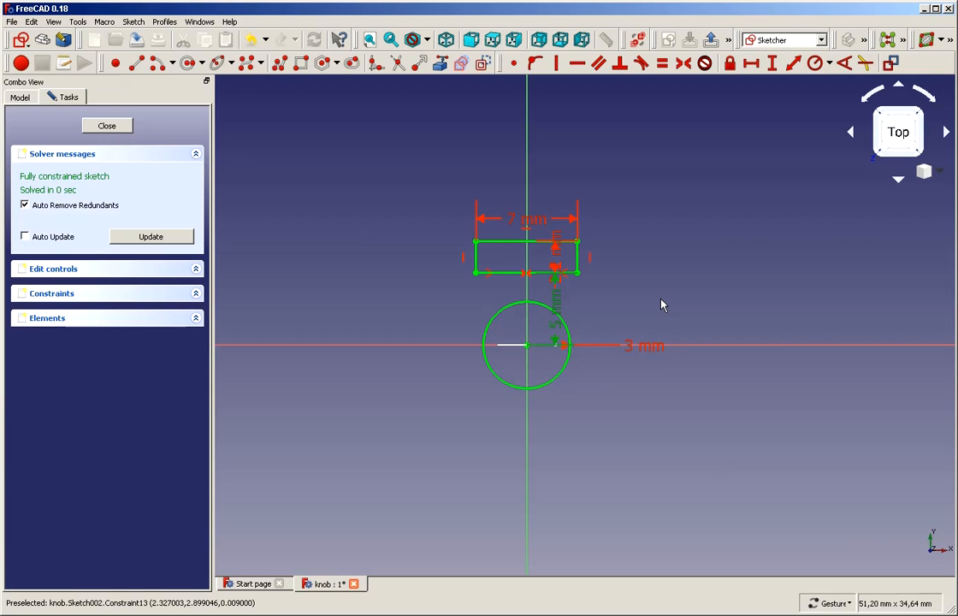
{"action": "double_click", "coordinate": [559, 327]}
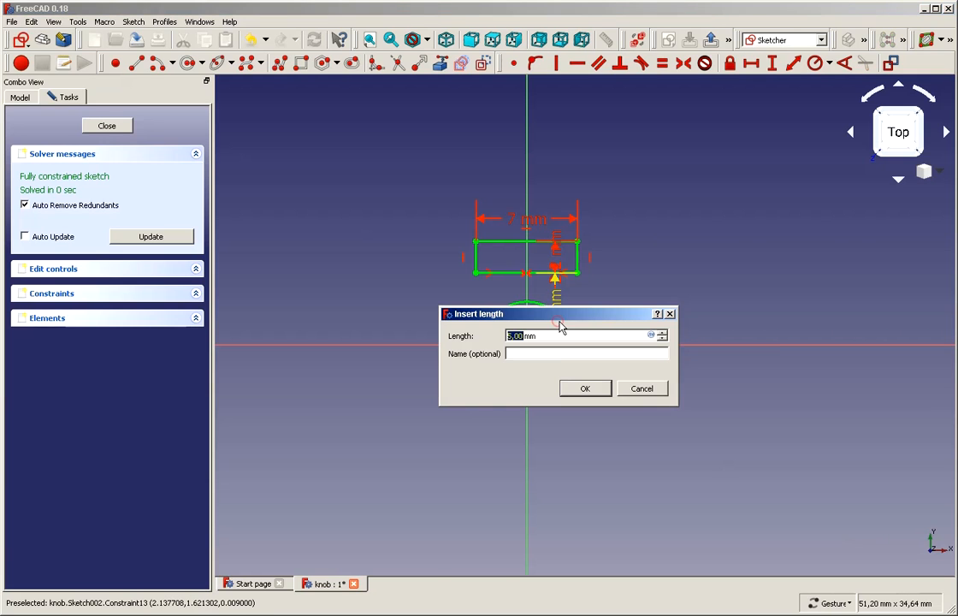
{"action": "left_click", "coordinate": [556, 337]}
{"action": "type", "text": "-"}
{"action": "left_click", "coordinate": [599, 389]}
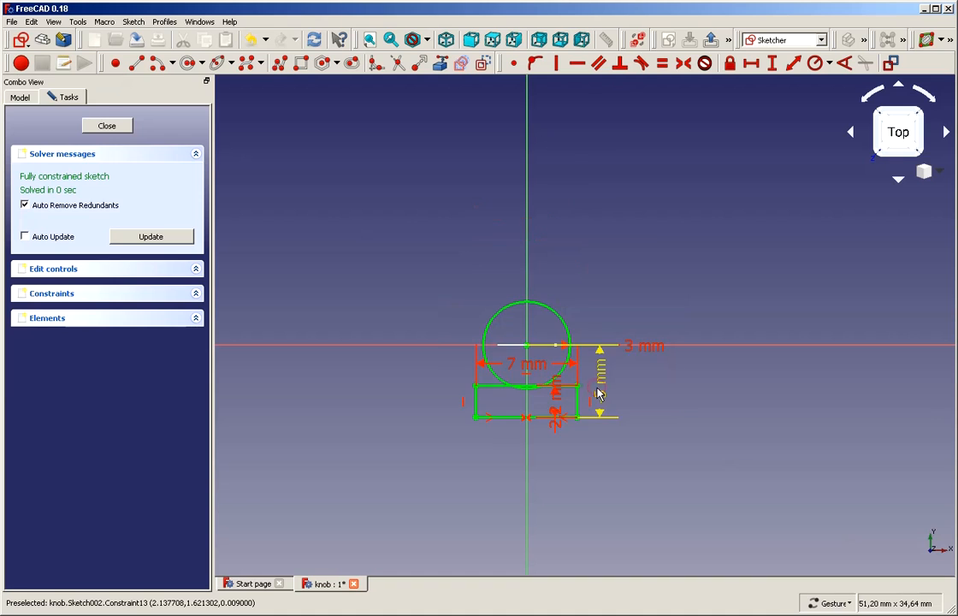
{"action": "scroll", "coordinate": [557, 442], "scroll_direction": "up", "scroll_amount": 2}
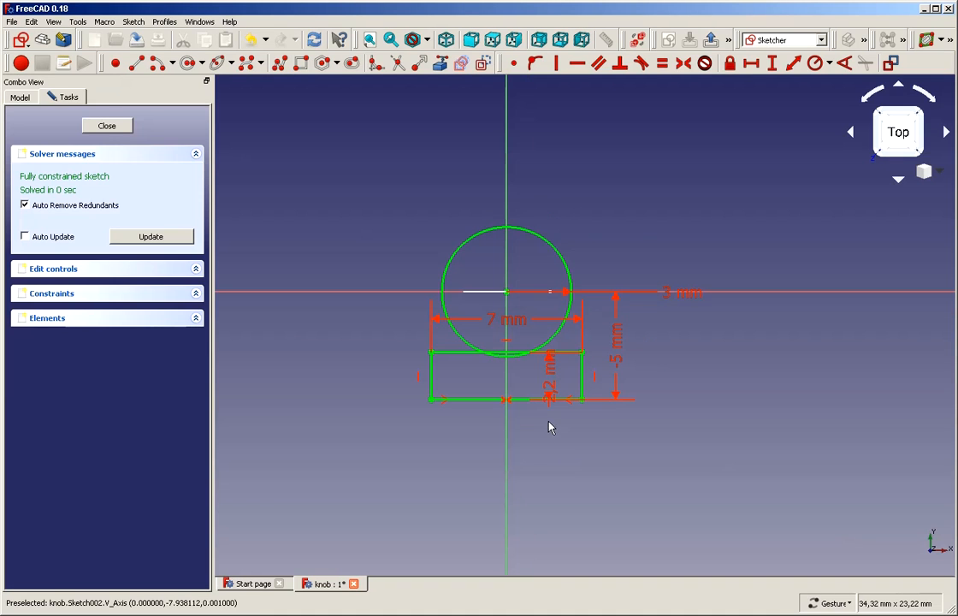
Delete the slot's vertical distance constraint from the bore centre and move the rectangle fully below the bore circle
{"action": "left_click", "coordinate": [615, 353]}
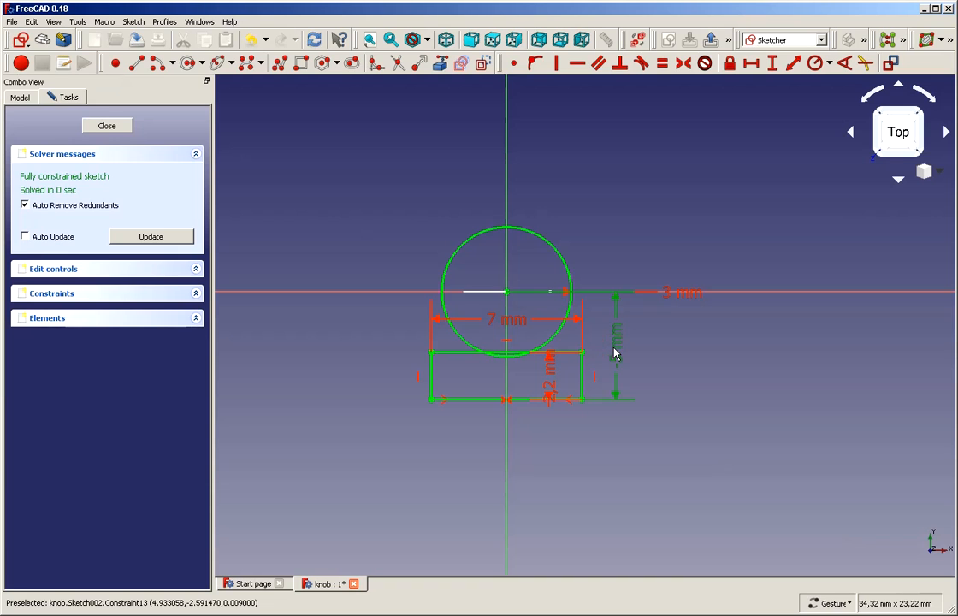
{"action": "key", "text": "Delete"}
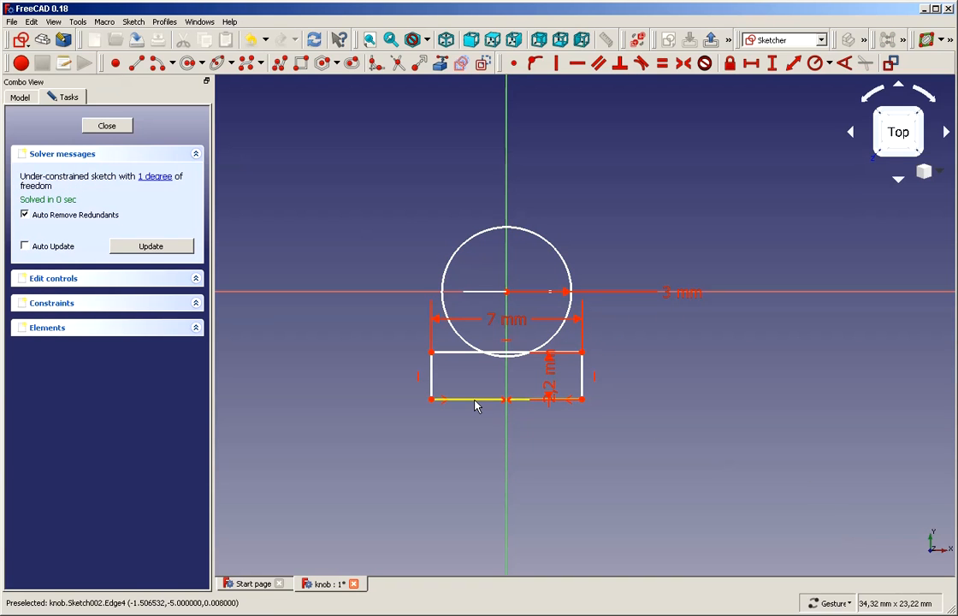
{"action": "left_click_drag", "start_coordinate": [476, 406], "coordinate": [484, 451]}
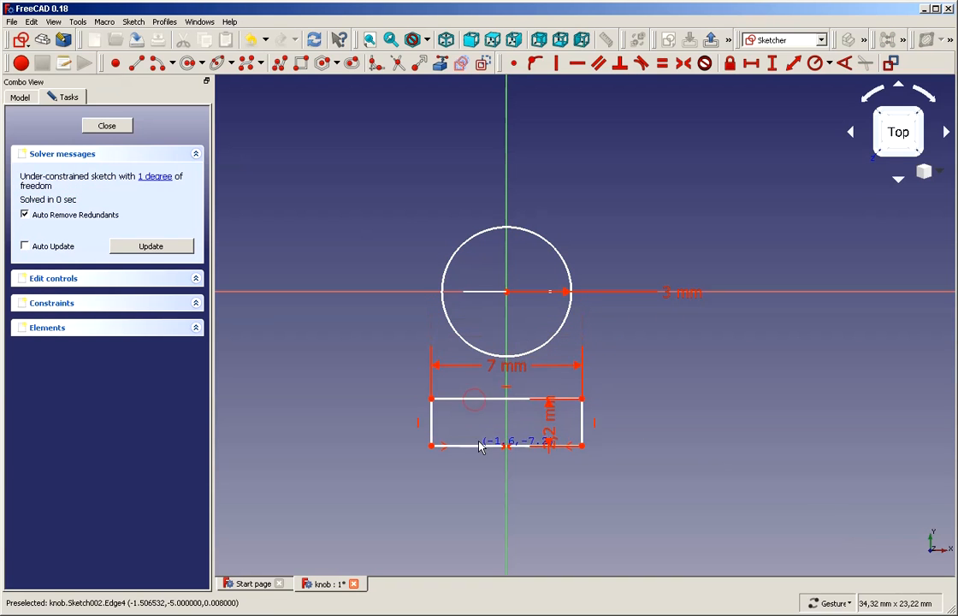
Constrain the vertical distance between the rectangle's upper right corner and the bore circle's centre to 5 mm
{"action": "left_click", "coordinate": [584, 400]}
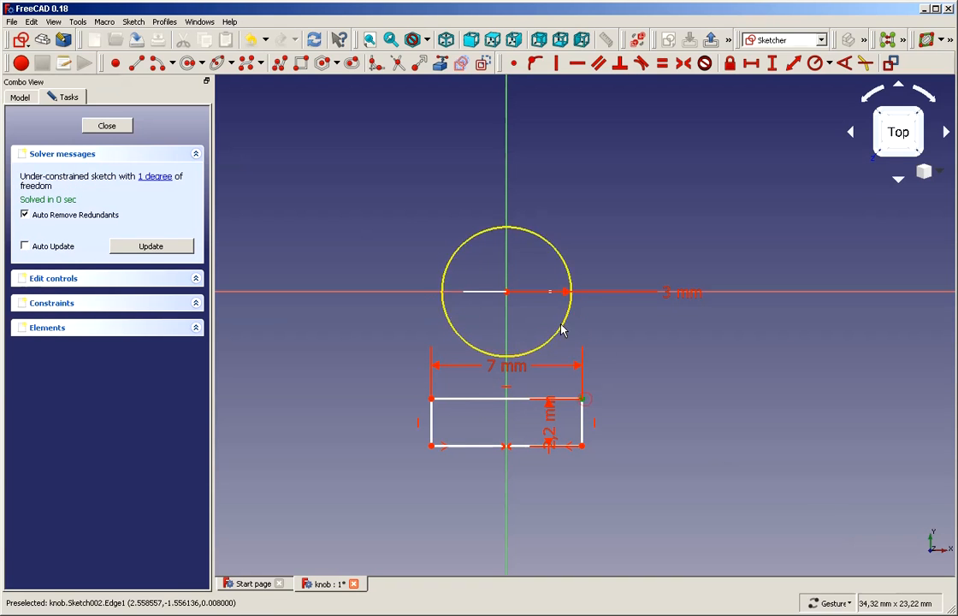
{"action": "left_click", "coordinate": [507, 294]}
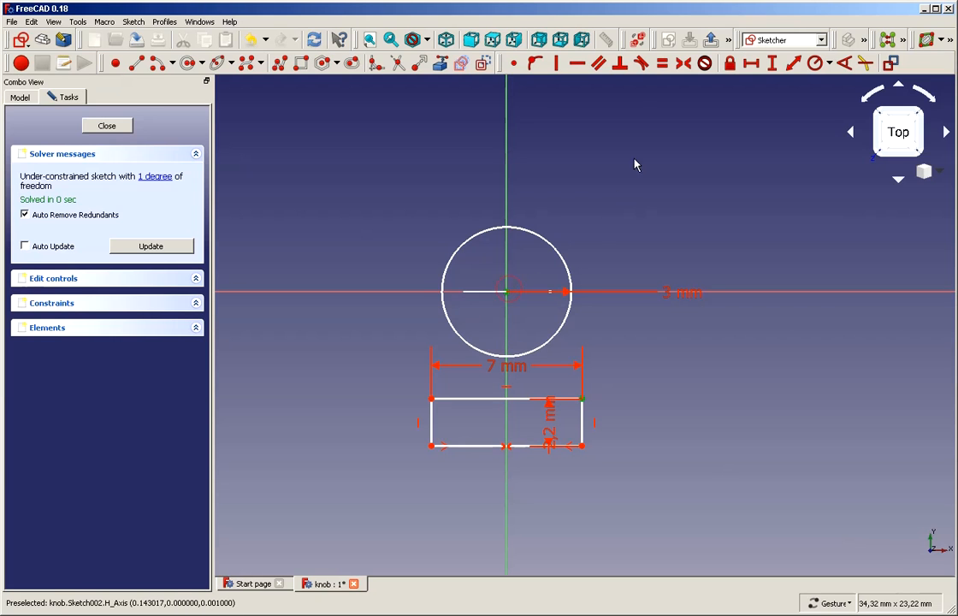
{"action": "left_click", "coordinate": [772, 63]}
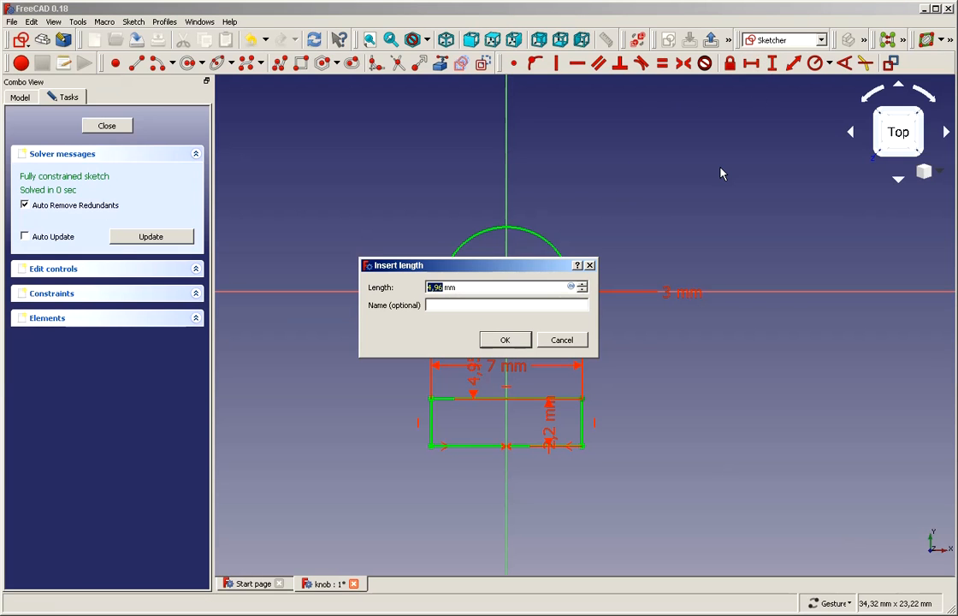
{"action": "type", "text": "5"}
{"action": "left_click", "coordinate": [486, 342]}
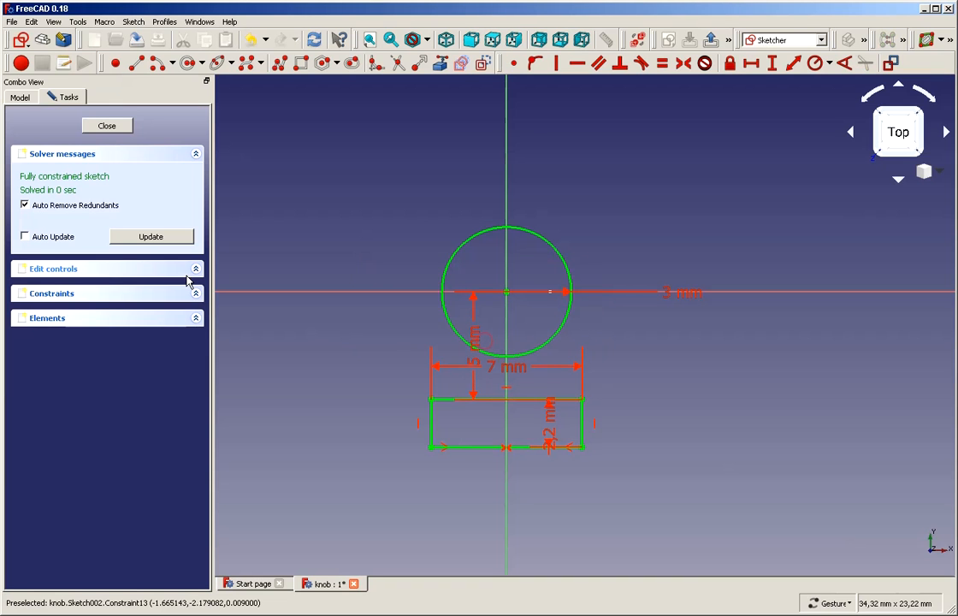
Close the bore sketch and inspect the repositioned nut slot from the knob's underside
{"action": "left_click", "coordinate": [104, 129]}
{"action": "mouse_move", "coordinate": [933, 405]}
{"action": "left_mouse_down"}
{"action": "mouse_move", "coordinate": [909, 498]}
{"action": "mouse_move", "coordinate": [706, 484]}
{"action": "mouse_move", "coordinate": [571, 462]}
{"action": "mouse_move", "coordinate": [519, 395]}
{"action": "mouse_move", "coordinate": [430, 332]}
{"action": "mouse_move", "coordinate": [439, 409]}
{"action": "mouse_move", "coordinate": [486, 505]}
{"action": "mouse_move", "coordinate": [542, 518]}
{"action": "mouse_move", "coordinate": [562, 511]}
{"action": "mouse_move", "coordinate": [545, 498]}
{"action": "mouse_move", "coordinate": [546, 510]}
{"action": "left_mouse_up"}
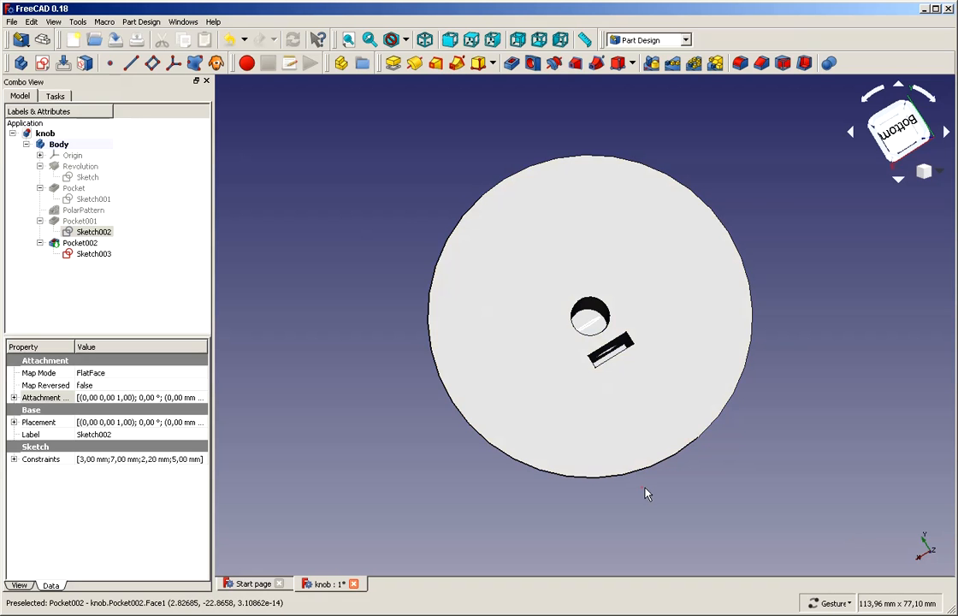
{"action": "left_click_drag", "start_coordinate": [644, 492], "coordinate": [680, 419]}
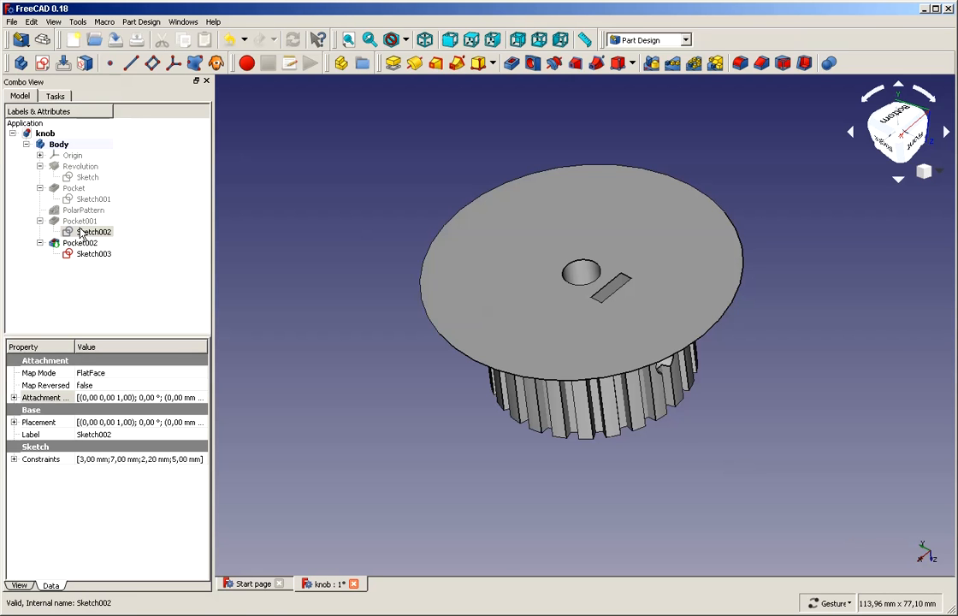
{"action": "mouse_move", "coordinate": [810, 351]}
{"action": "left_mouse_down"}
{"action": "mouse_move", "coordinate": [781, 417]}
{"action": "mouse_move", "coordinate": [681, 479]}
{"action": "mouse_move", "coordinate": [654, 455]}
{"action": "mouse_move", "coordinate": [667, 468]}
{"action": "mouse_move", "coordinate": [685, 445]}
{"action": "mouse_move", "coordinate": [689, 464]}
{"action": "mouse_move", "coordinate": [821, 358]}
{"action": "left_mouse_up"}
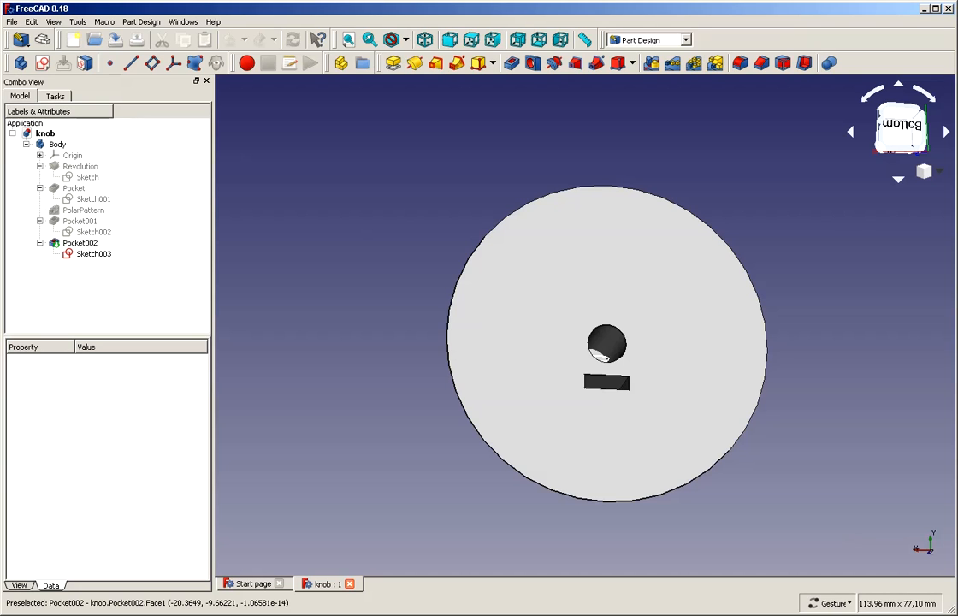
Hide the set-screw sketch Sketch003, and open and close it without editing
{"action": "left_click", "coordinate": [87, 255]}
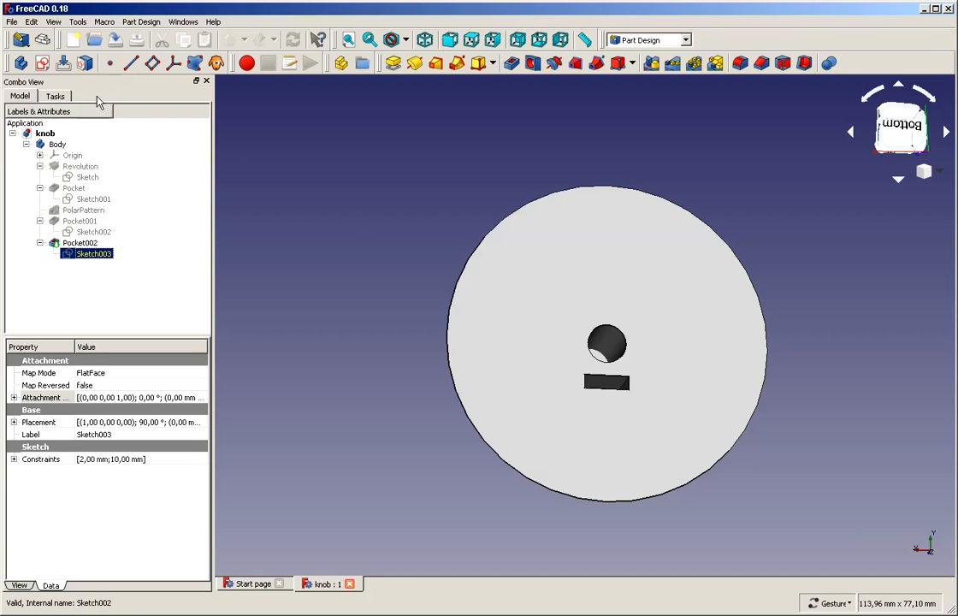
{"action": "left_click", "coordinate": [42, 62]}
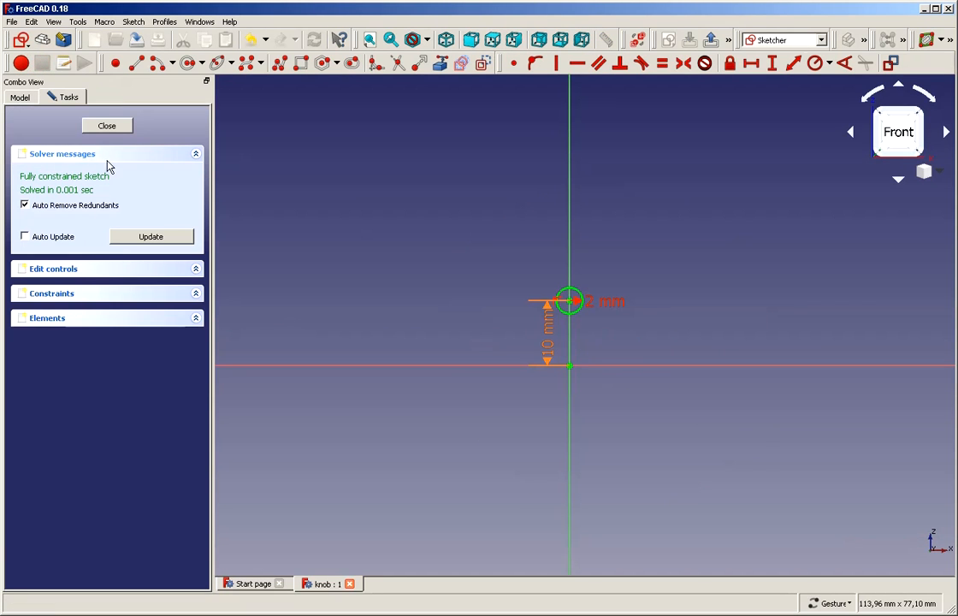
{"action": "left_click", "coordinate": [107, 126]}
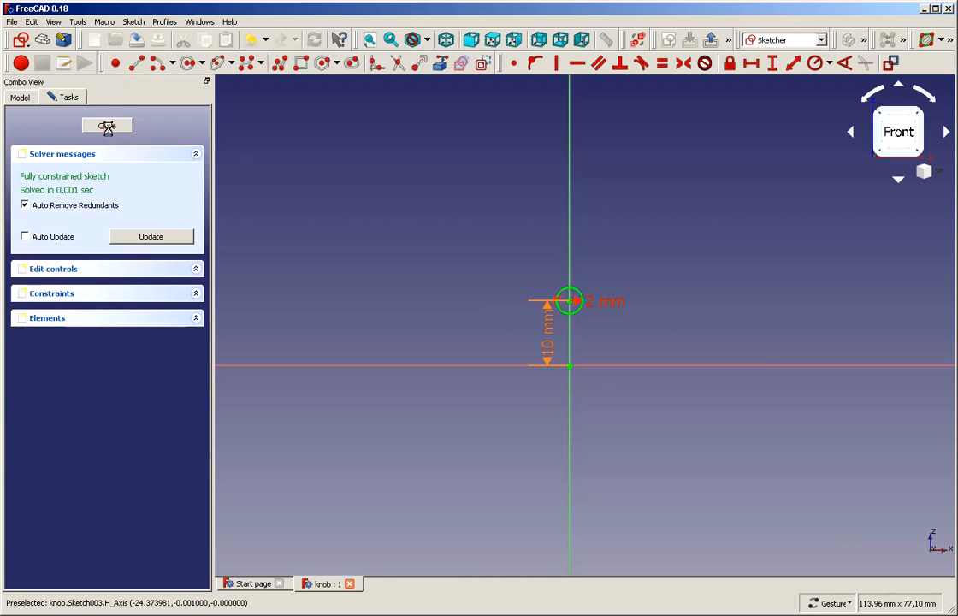
{"action": "left_click", "coordinate": [53, 96]}
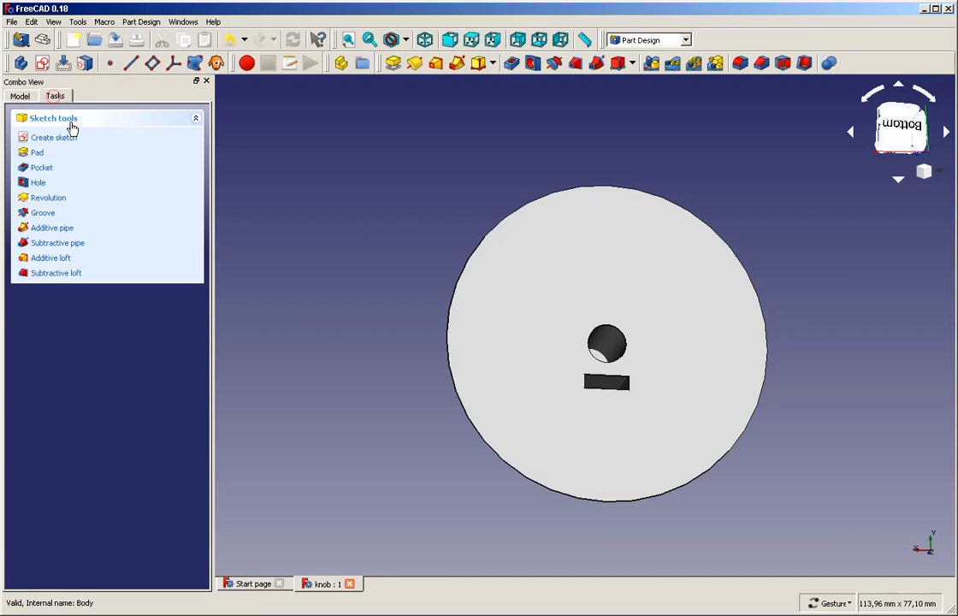
{"action": "left_click", "coordinate": [20, 96]}
{"action": "left_click", "coordinate": [86, 262]}
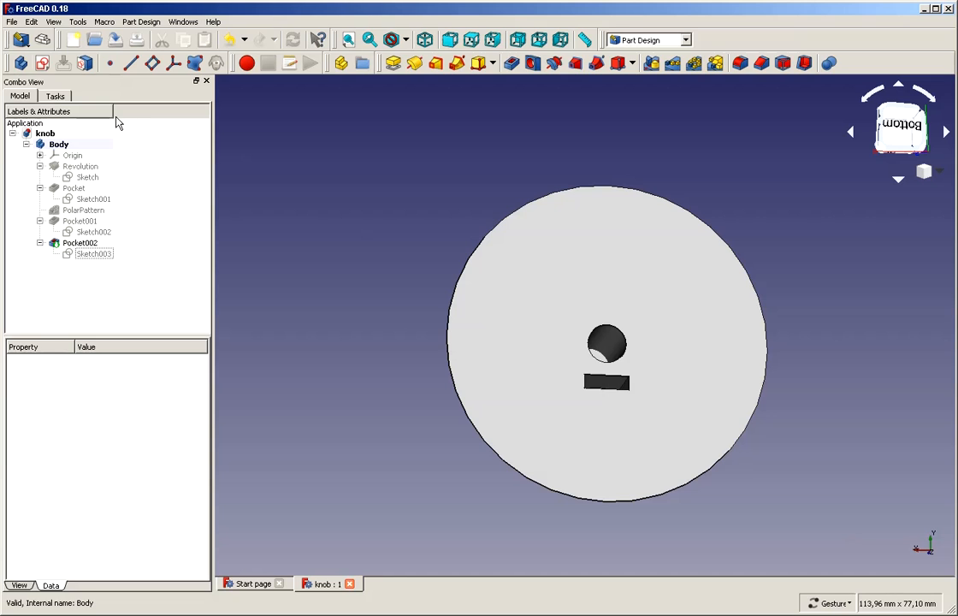
Create a new sketch on the XY plane and hide the Pocket002 solid
{"action": "left_click", "coordinate": [42, 63]}
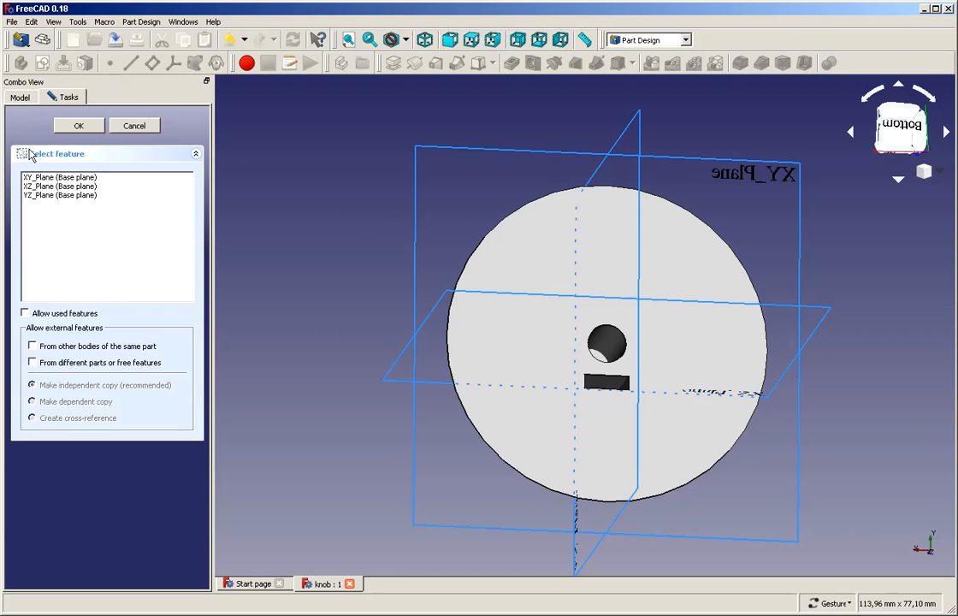
{"action": "left_click", "coordinate": [39, 178]}
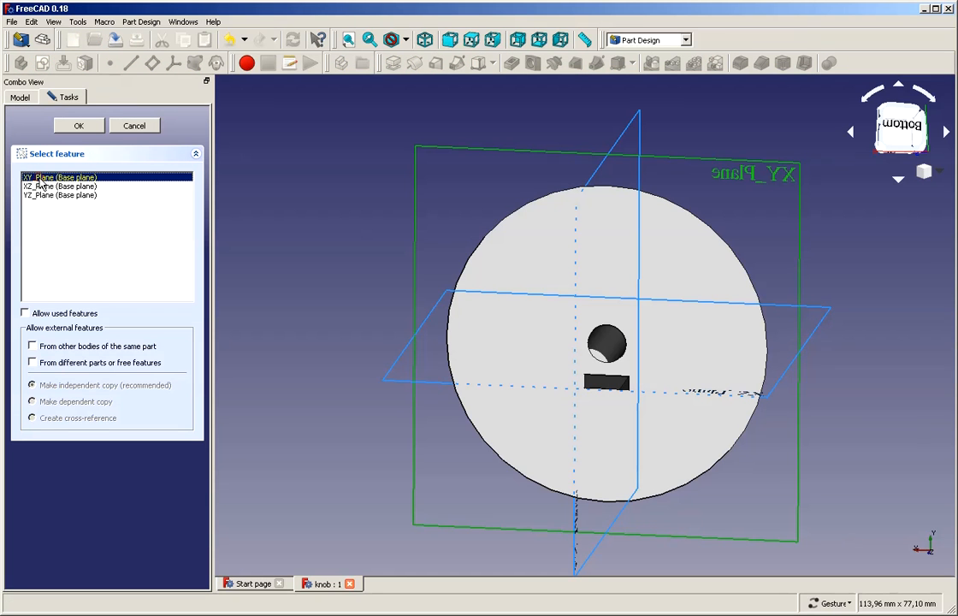
{"action": "left_click", "coordinate": [79, 126]}
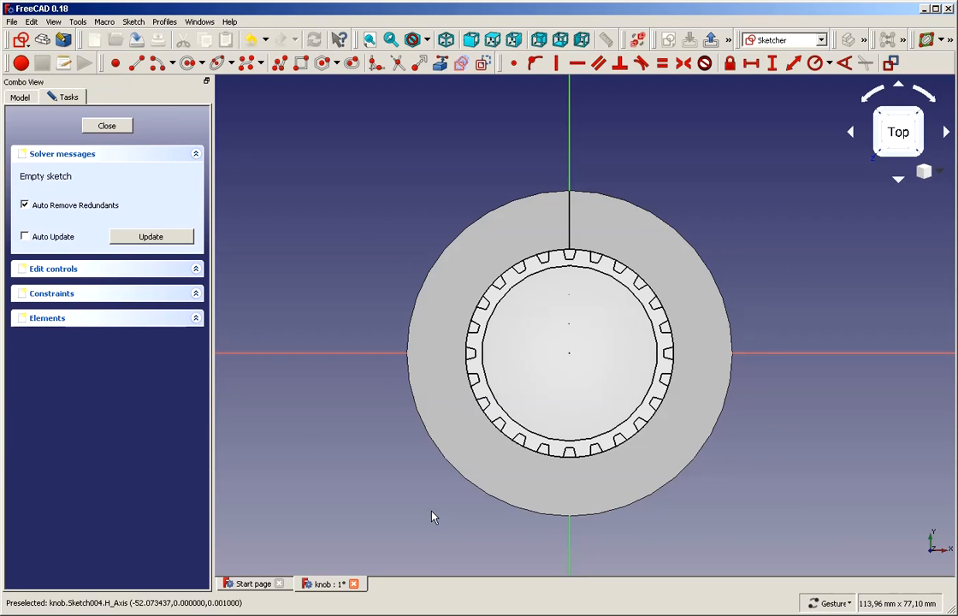
{"action": "left_click", "coordinate": [20, 96]}
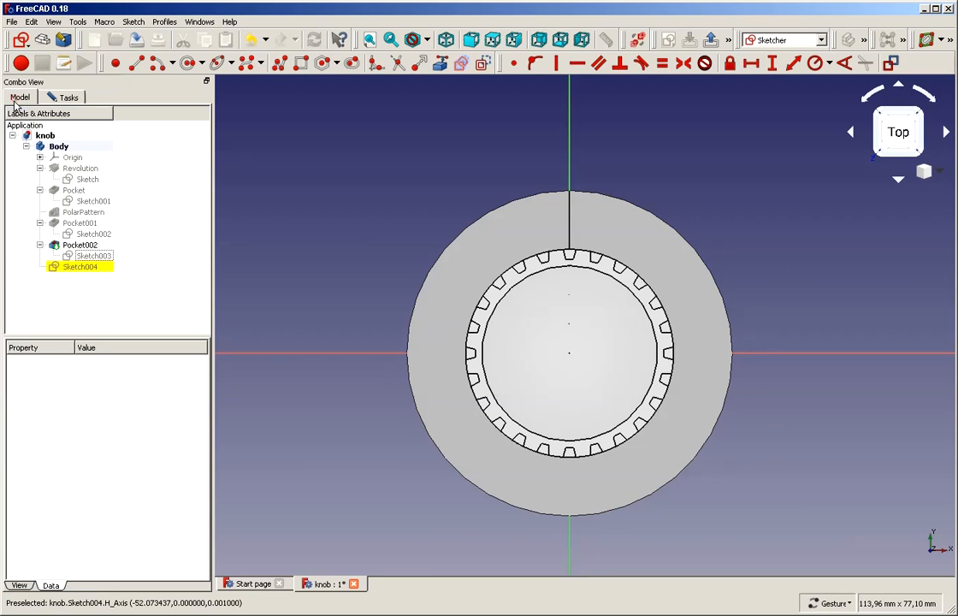
{"action": "left_click", "coordinate": [81, 246]}
{"action": "key", "text": "space"}
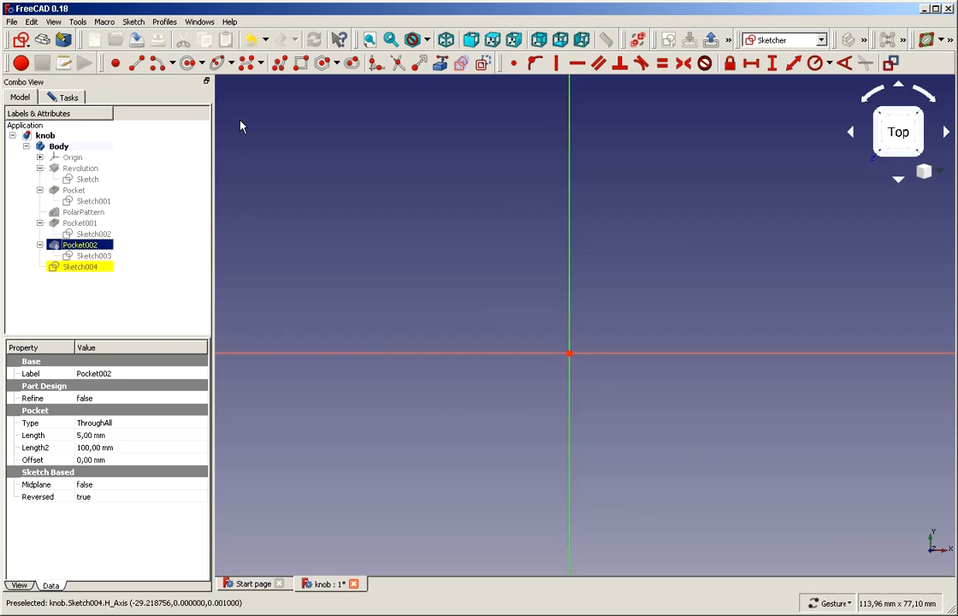
Draw a large circle and a smaller concentric circle, both centred on the sketch origin
{"action": "left_click", "coordinate": [189, 66]}
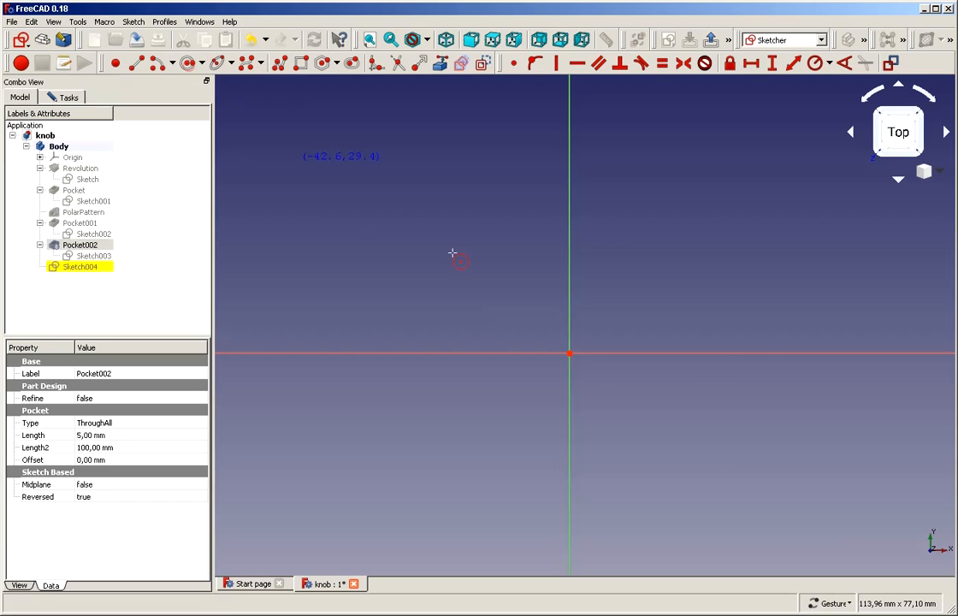
{"action": "left_click", "coordinate": [569, 352]}
{"action": "left_click", "coordinate": [675, 198]}
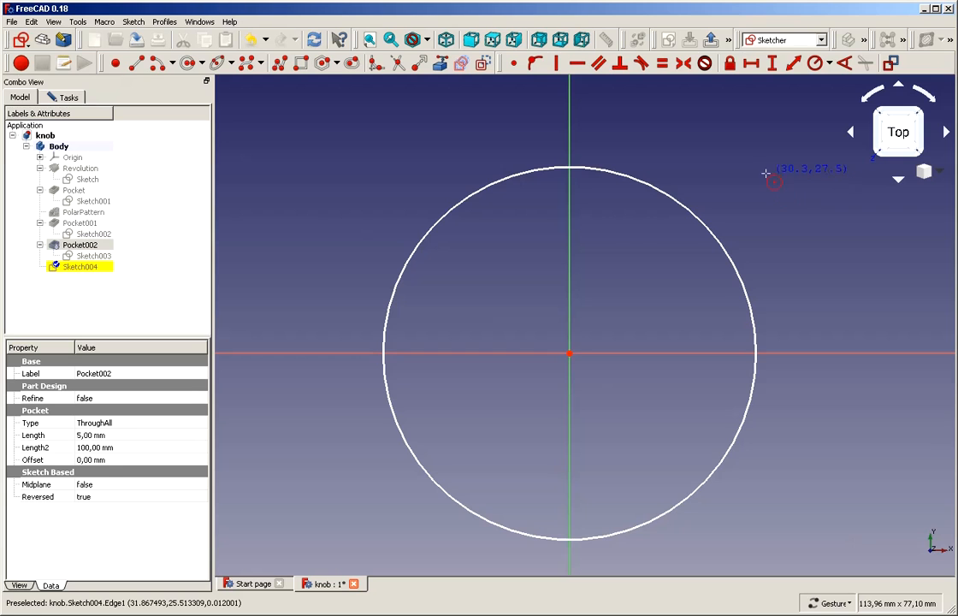
{"action": "left_click", "coordinate": [570, 353]}
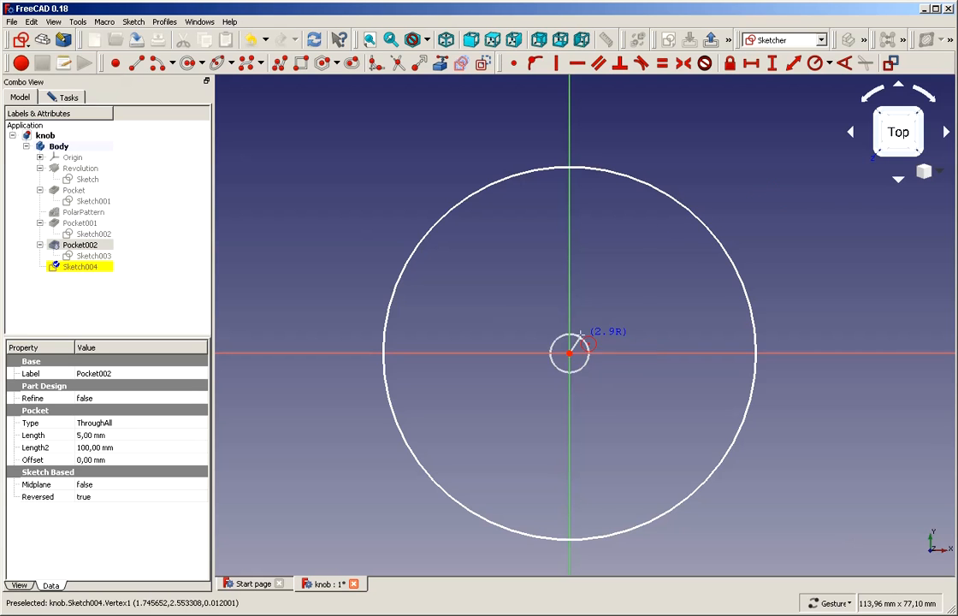
{"action": "left_click", "coordinate": [603, 293]}
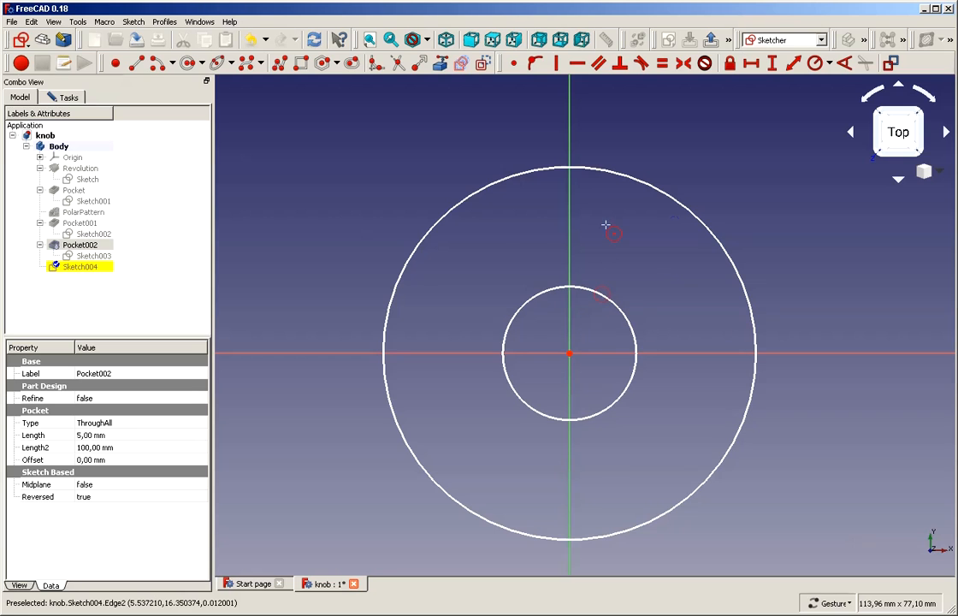
Draw two nearly horizontal lines above the origin, each extending beyond both sides of the large circle
{"action": "left_click", "coordinate": [136, 63]}
{"action": "left_click", "coordinate": [317, 276]}
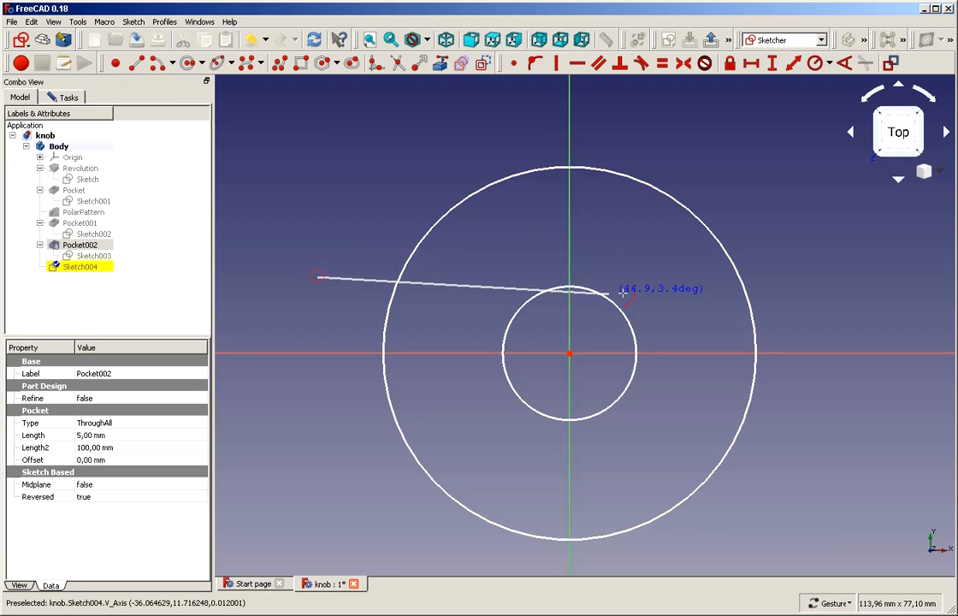
{"action": "left_click", "coordinate": [848, 266]}
{"action": "left_click", "coordinate": [289, 314]}
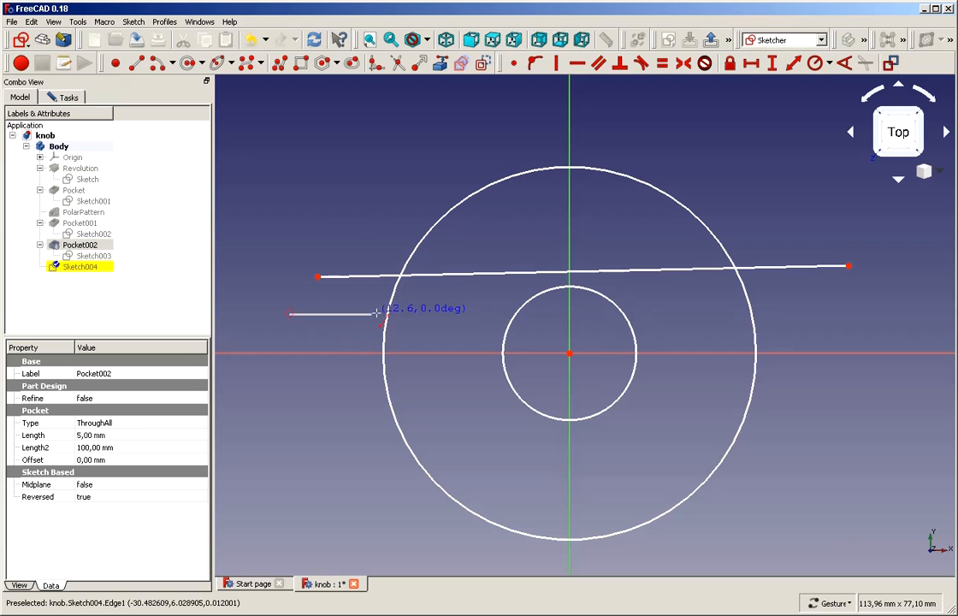
{"action": "left_click", "coordinate": [883, 312]}
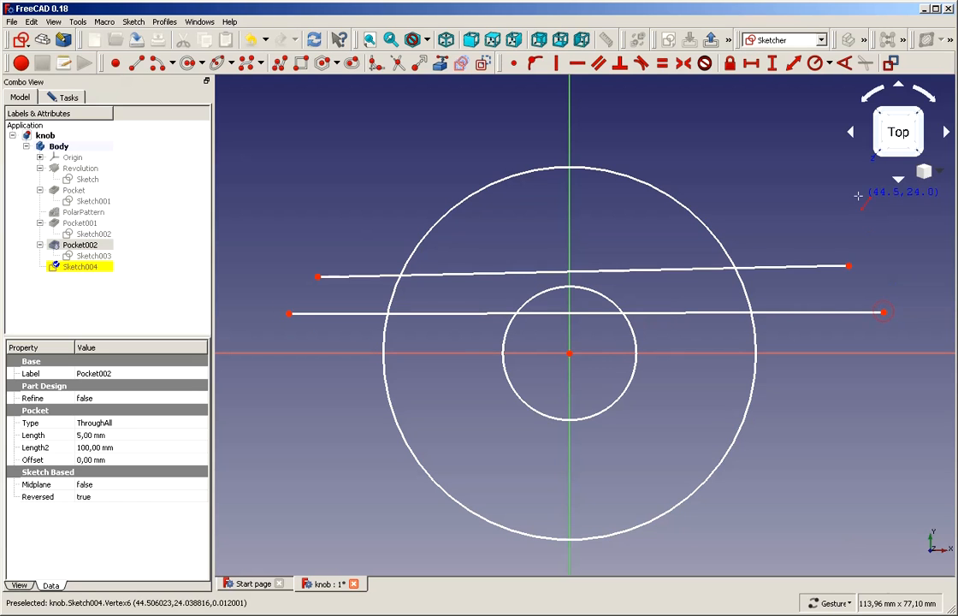
{"action": "right_click", "coordinate": [820, 224]}
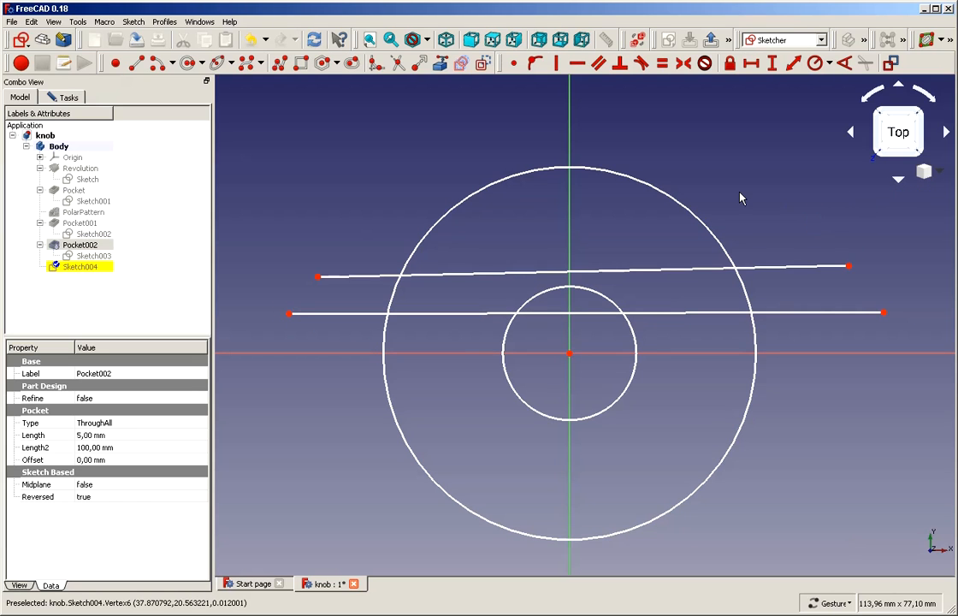
Apply horizontal constraints to both lines crossing the circles
{"action": "left_click", "coordinate": [578, 62]}
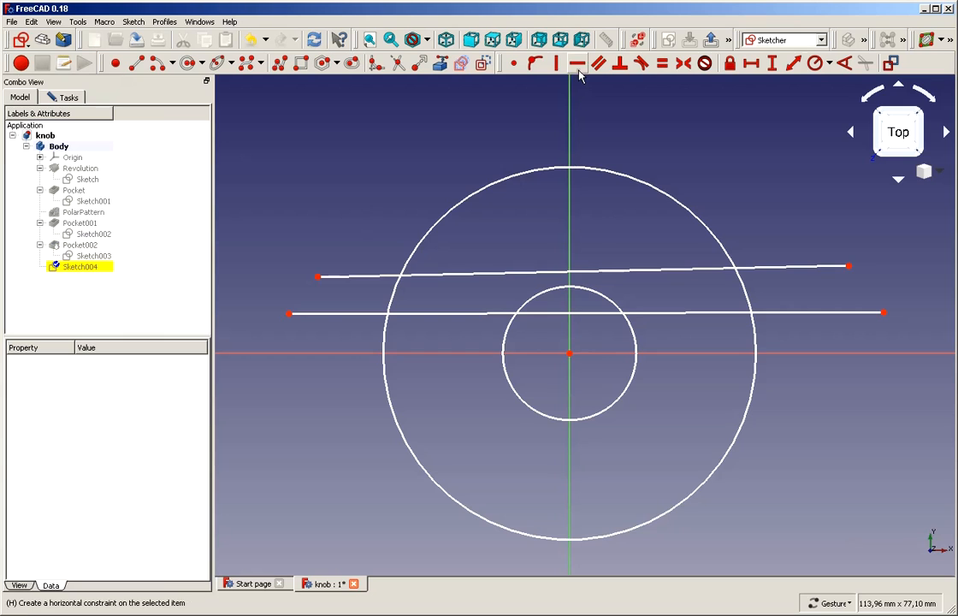
{"action": "left_click", "coordinate": [635, 271]}
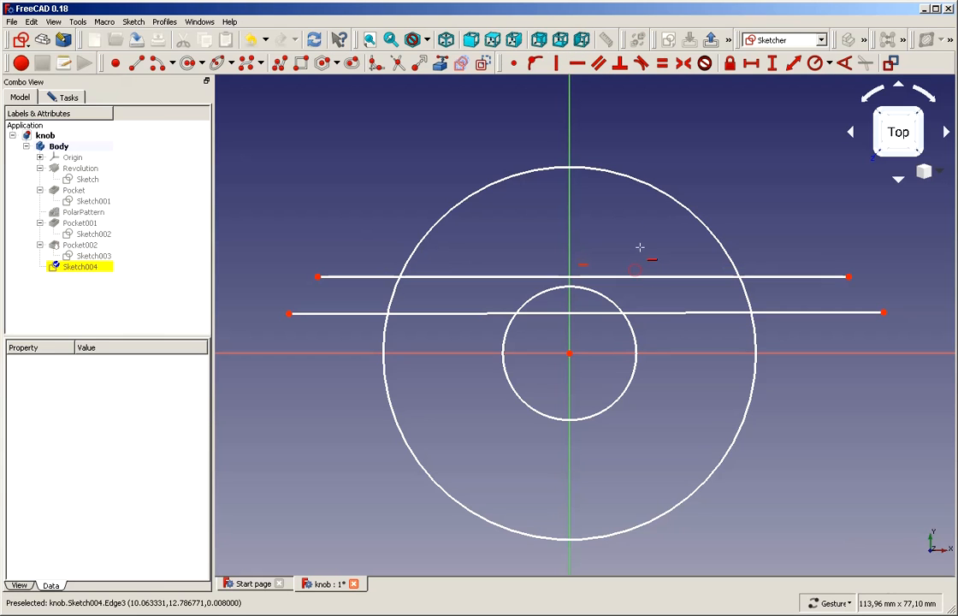
{"action": "left_click", "coordinate": [653, 314]}
{"action": "right_click", "coordinate": [640, 248]}
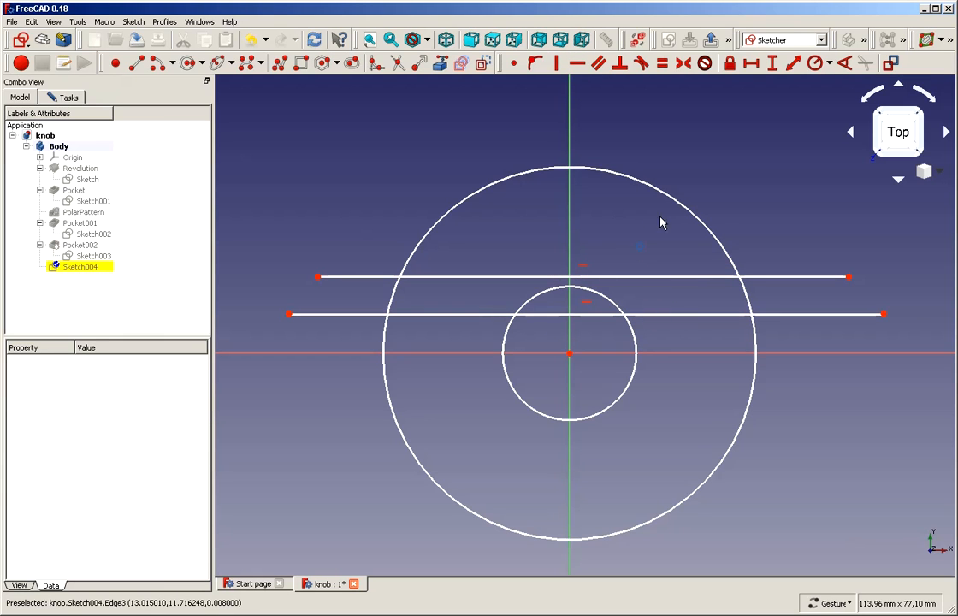
Constrain the radius of the large circle to 20 mm
{"action": "left_click", "coordinate": [680, 207]}
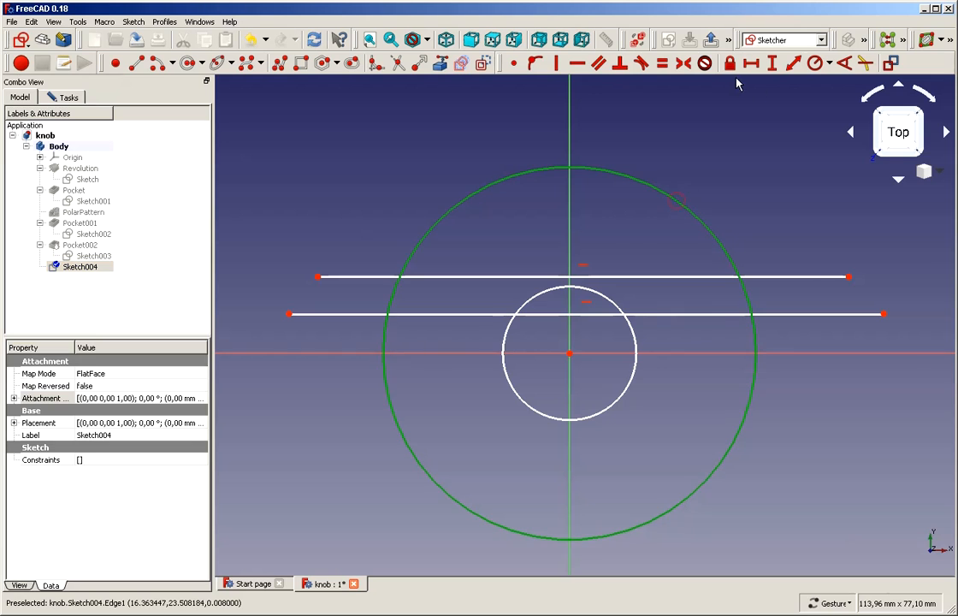
{"action": "left_click", "coordinate": [814, 62]}
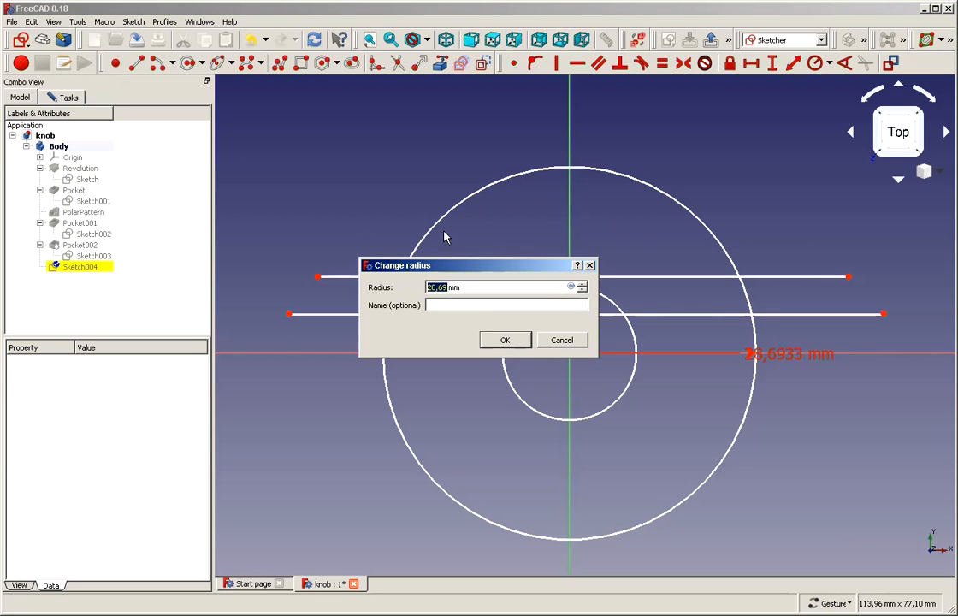
{"action": "type", "text": "280"}
{"action": "key", "text": "BackSpace"}
{"action": "key", "text": "BackSpace"}
{"action": "type", "text": "0"}
{"action": "key", "text": "Return"}
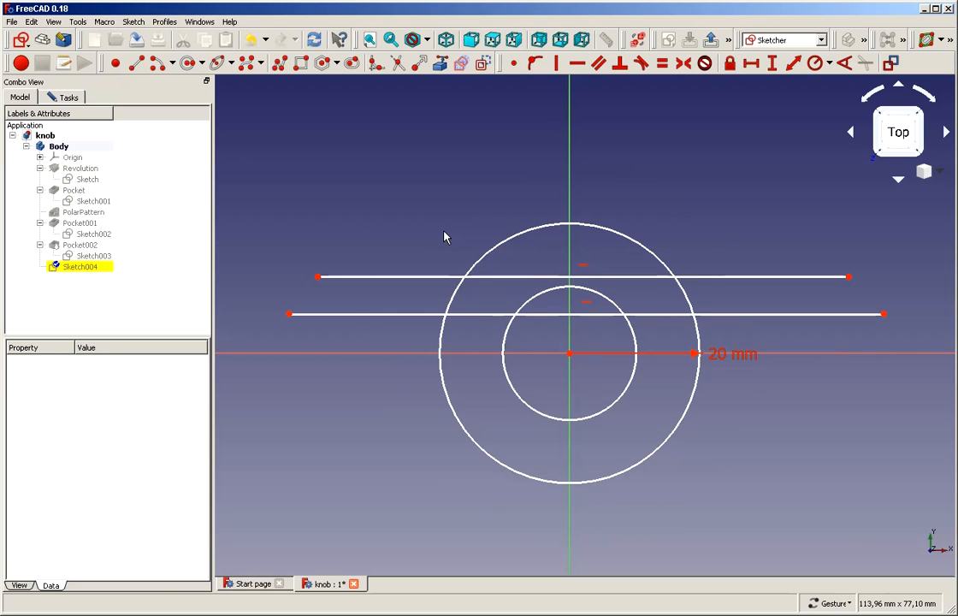
Constrain the radius of the small inner circle to 6 mm
{"action": "left_click", "coordinate": [621, 396]}
{"action": "left_click", "coordinate": [815, 63]}
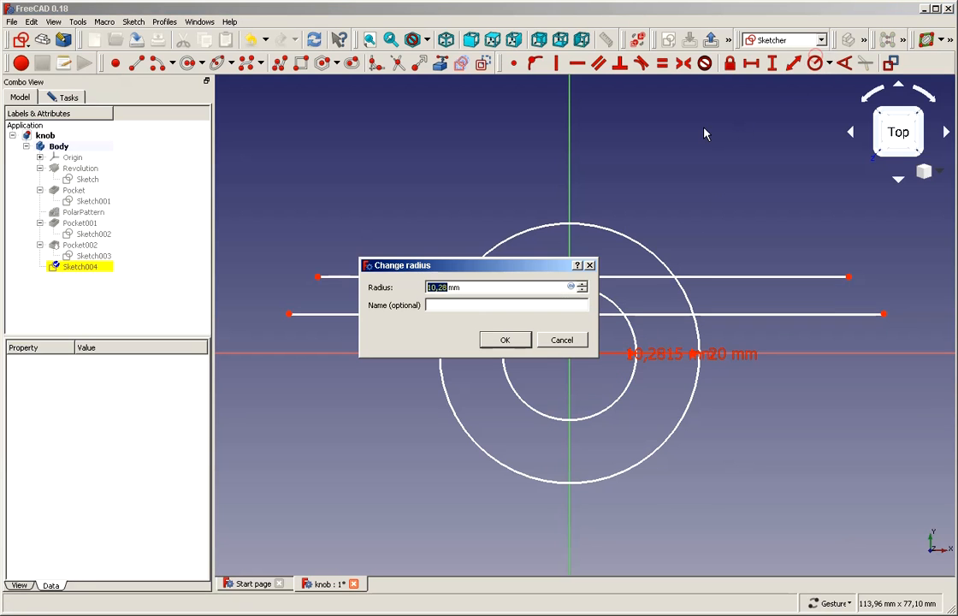
{"action": "type", "text": "6"}
{"action": "left_click", "coordinate": [505, 341]}
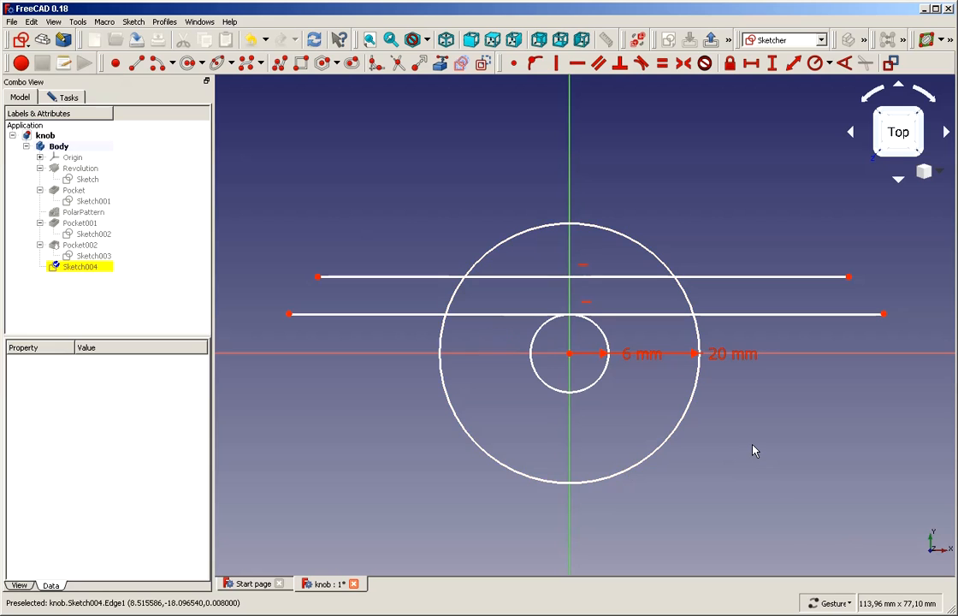
Move both horizontal lines closer to the origin and make the upper line tangent to the small circle
{"action": "scroll", "coordinate": [751, 449], "scroll_direction": "up", "scroll_amount": 2}
{"action": "scroll", "coordinate": [751, 449], "scroll_direction": "down", "scroll_amount": 2}
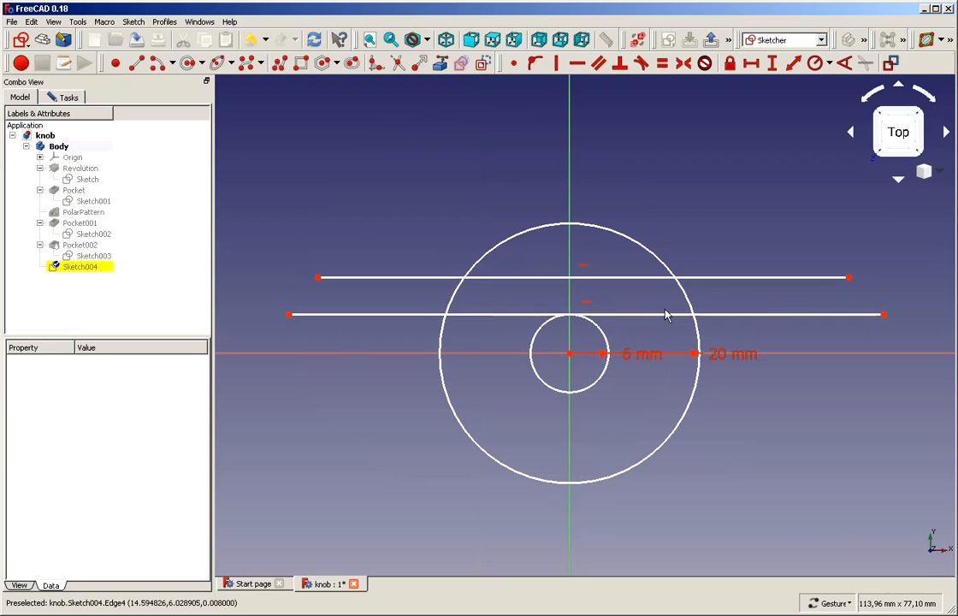
{"action": "left_click_drag", "start_coordinate": [656, 317], "coordinate": [650, 341]}
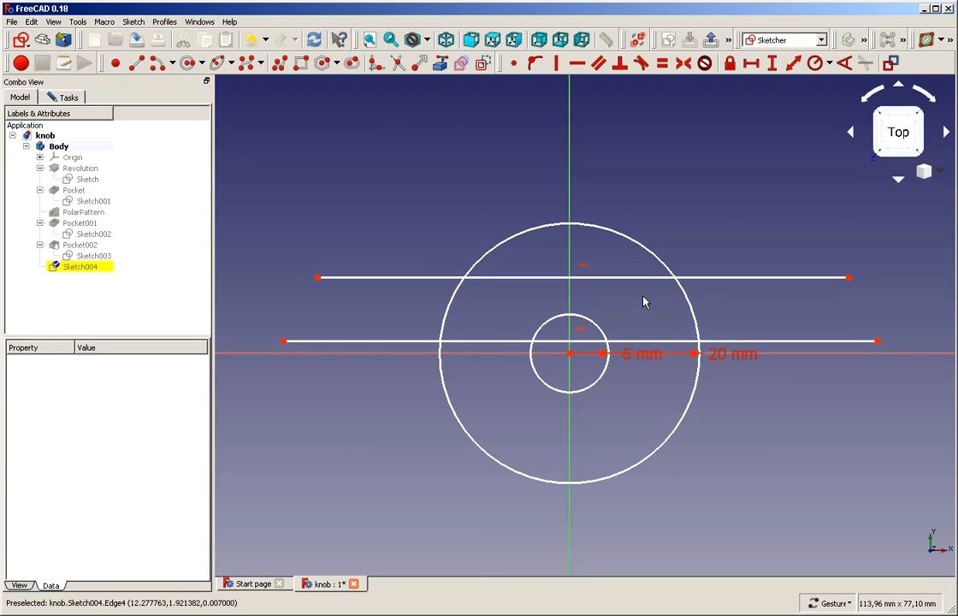
{"action": "left_click_drag", "start_coordinate": [643, 280], "coordinate": [641, 304]}
{"action": "left_click", "coordinate": [582, 316]}
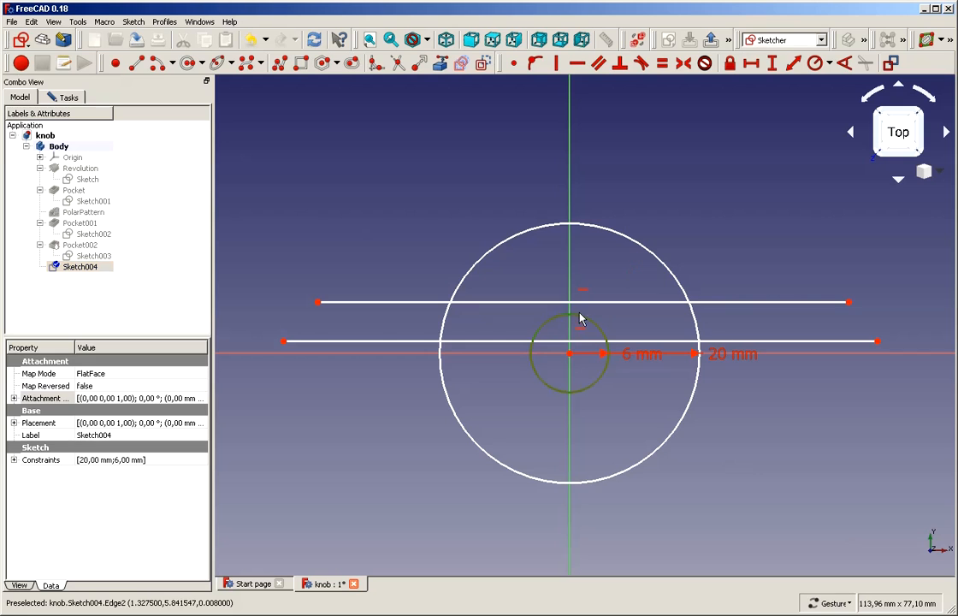
{"action": "left_click", "coordinate": [581, 306]}
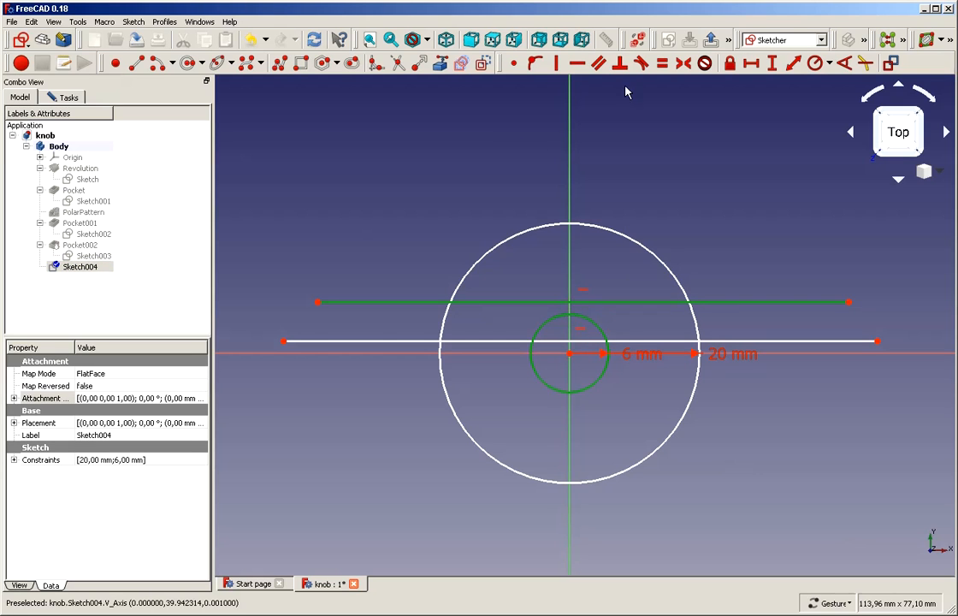
{"action": "left_click", "coordinate": [641, 62]}
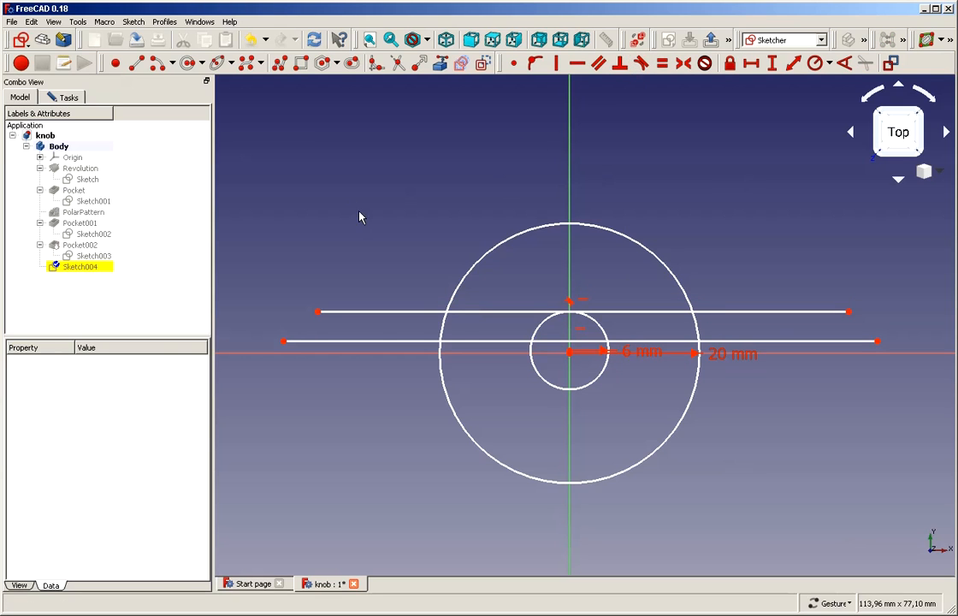
Constrain both endpoints of the upper horizontal line onto the large circle with point-on-object constraints
{"action": "left_click", "coordinate": [317, 311]}
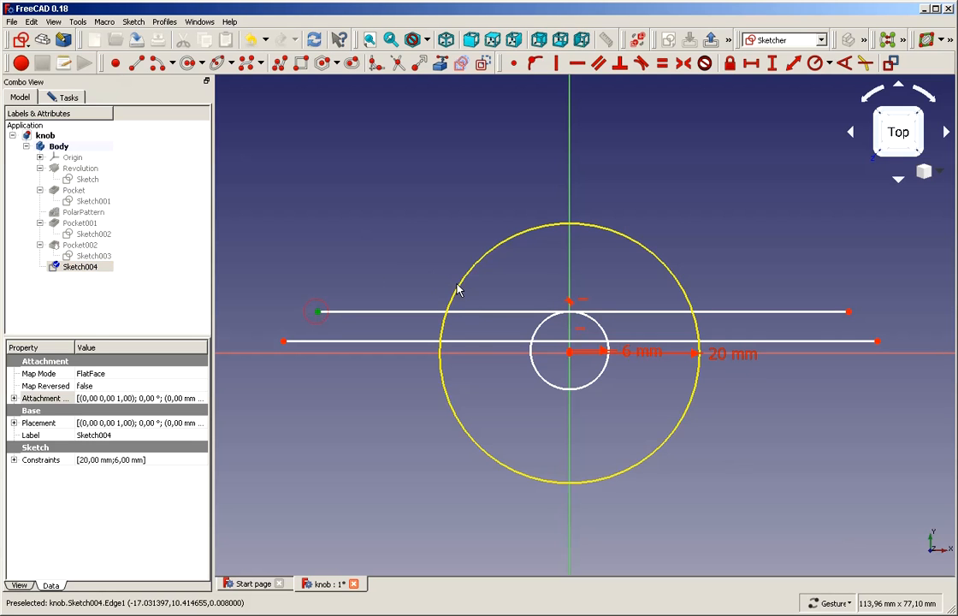
{"action": "left_click", "coordinate": [505, 109]}
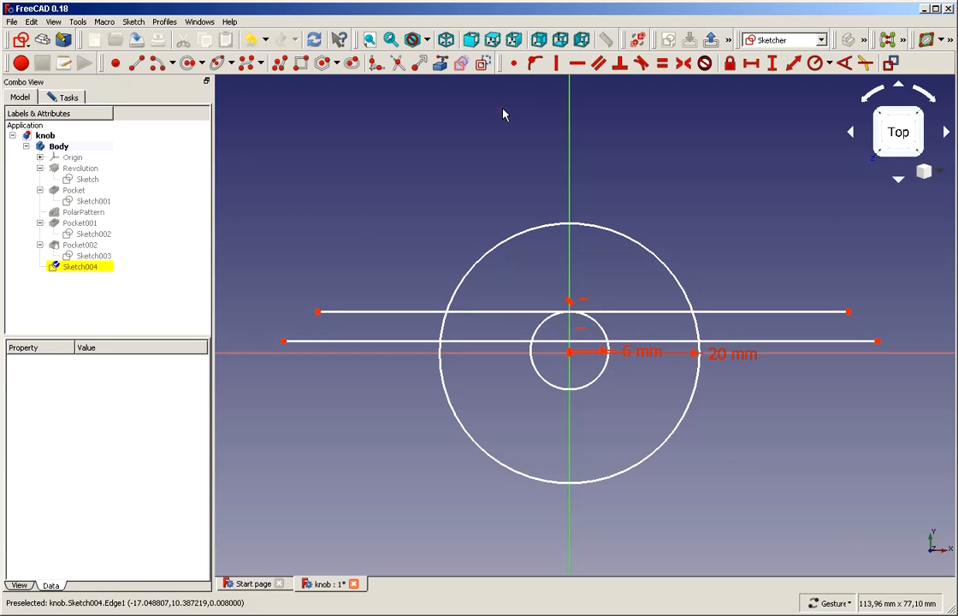
{"action": "left_click", "coordinate": [535, 64]}
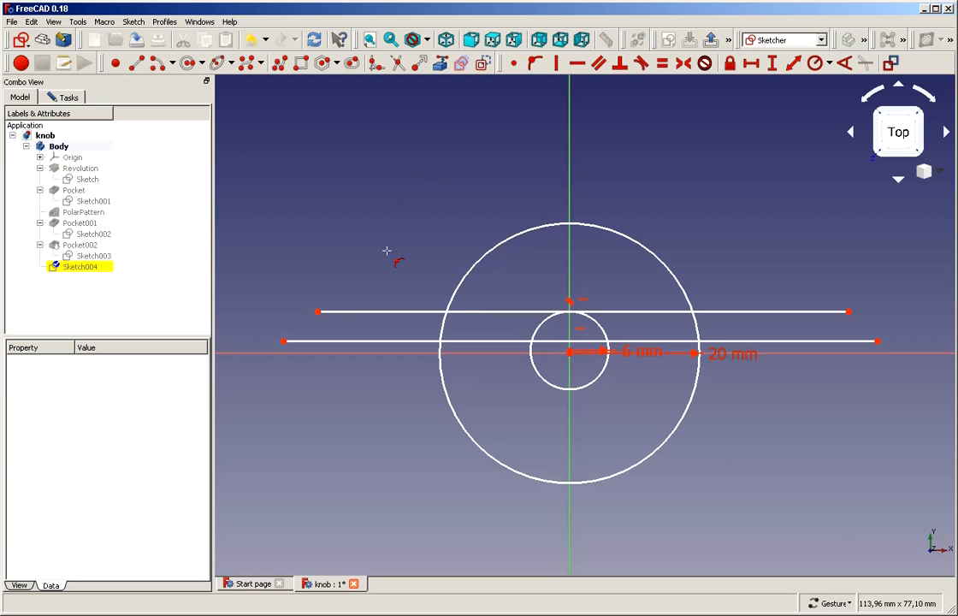
{"action": "left_click", "coordinate": [317, 311]}
{"action": "left_click", "coordinate": [475, 265]}
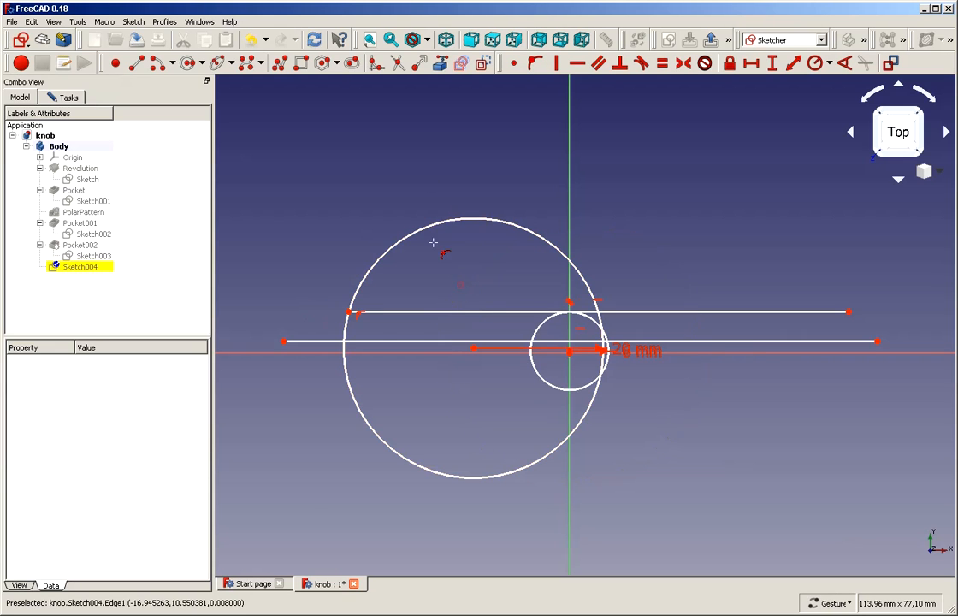
{"action": "left_click", "coordinate": [849, 312]}
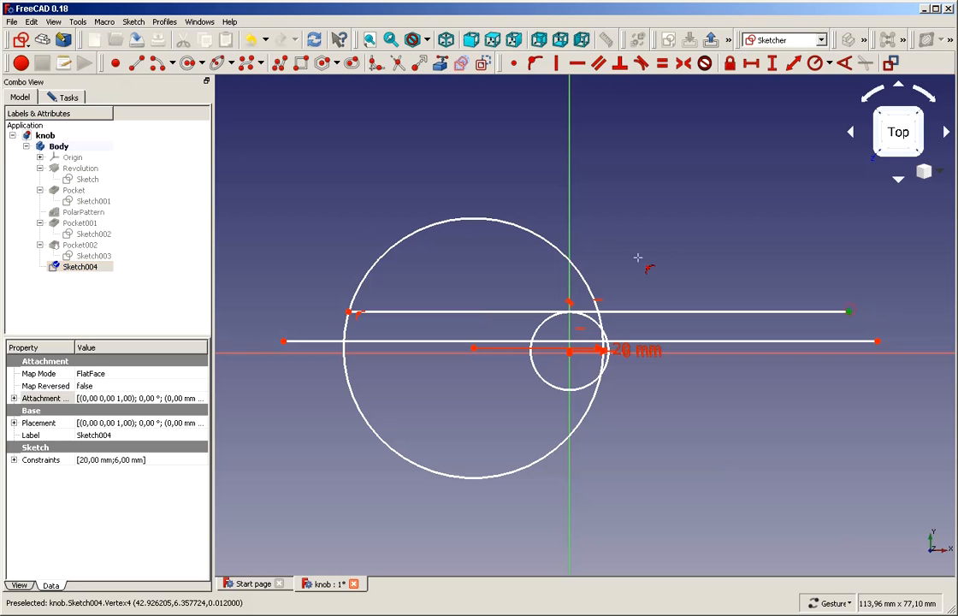
{"action": "left_click", "coordinate": [596, 291]}
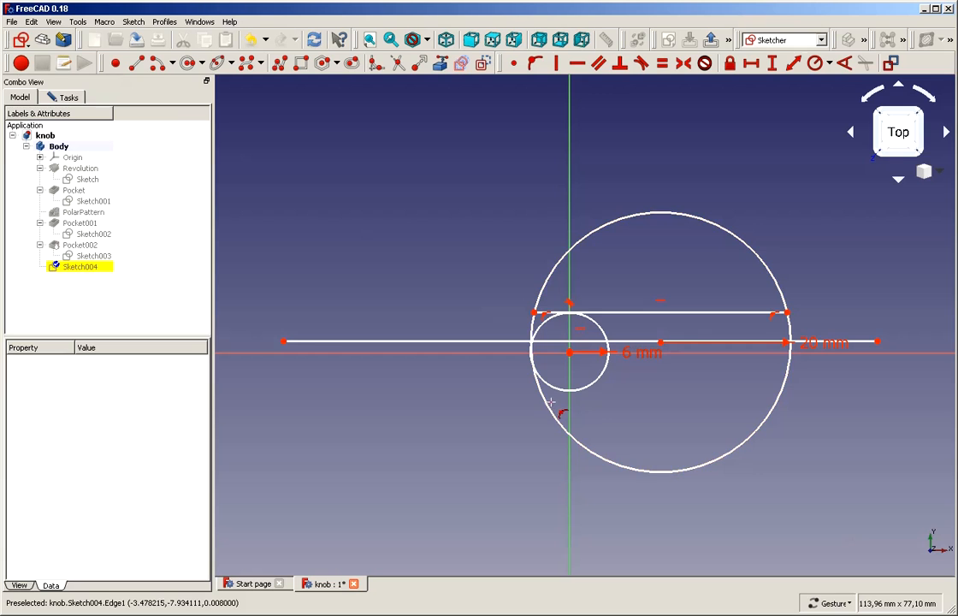
Constrain both endpoints of the lower horizontal line onto the large circle with point-on-object constraints
{"action": "left_click", "coordinate": [283, 340]}
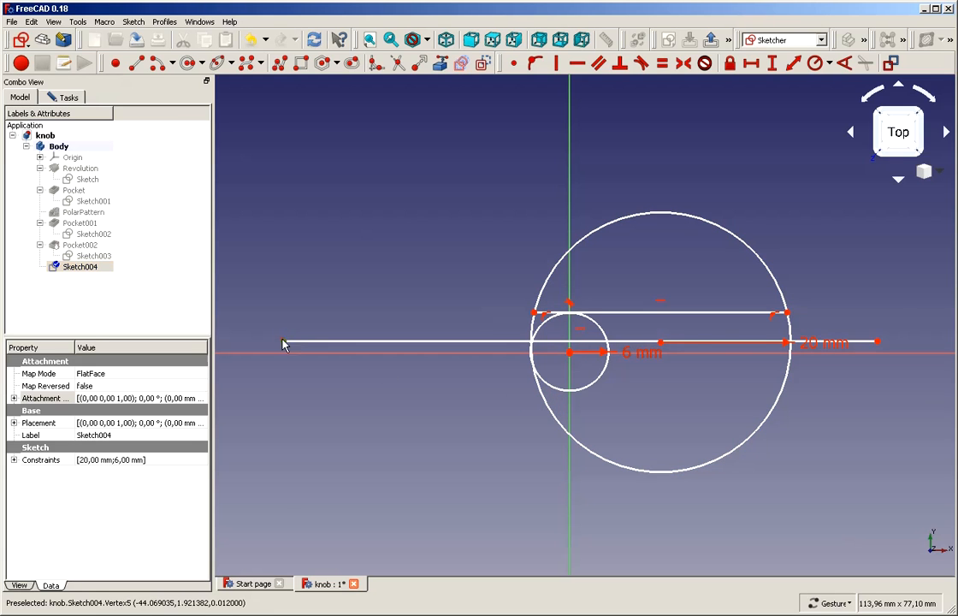
{"action": "left_click", "coordinate": [544, 408]}
{"action": "key", "text": "o"}
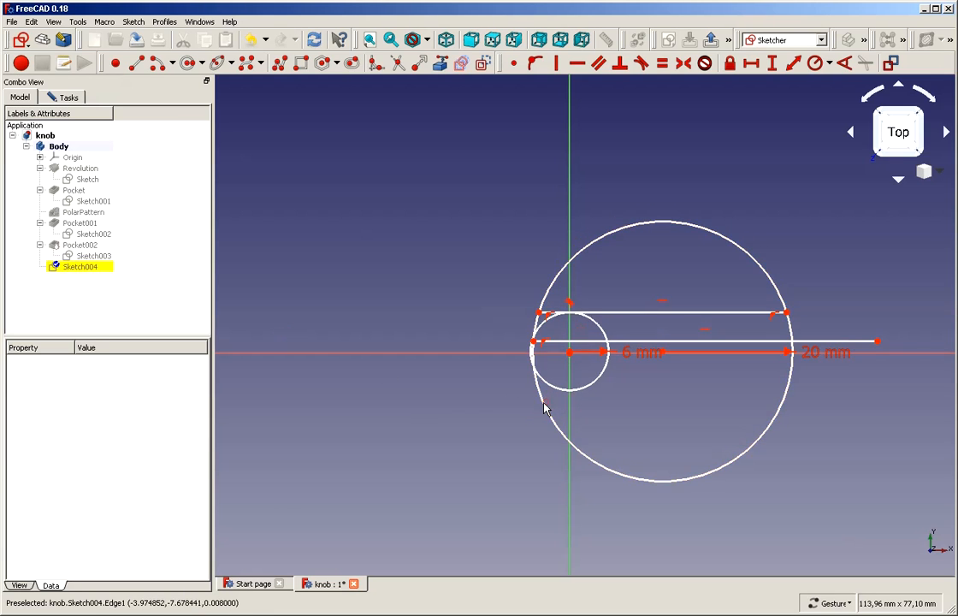
{"action": "left_click", "coordinate": [877, 341]}
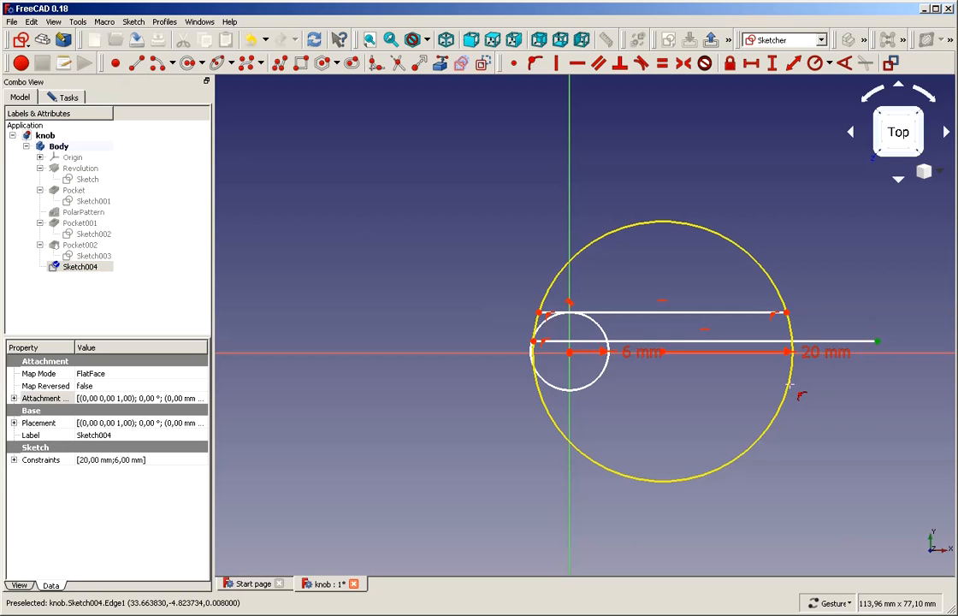
{"action": "left_click", "coordinate": [788, 392]}
{"action": "key", "text": "o"}
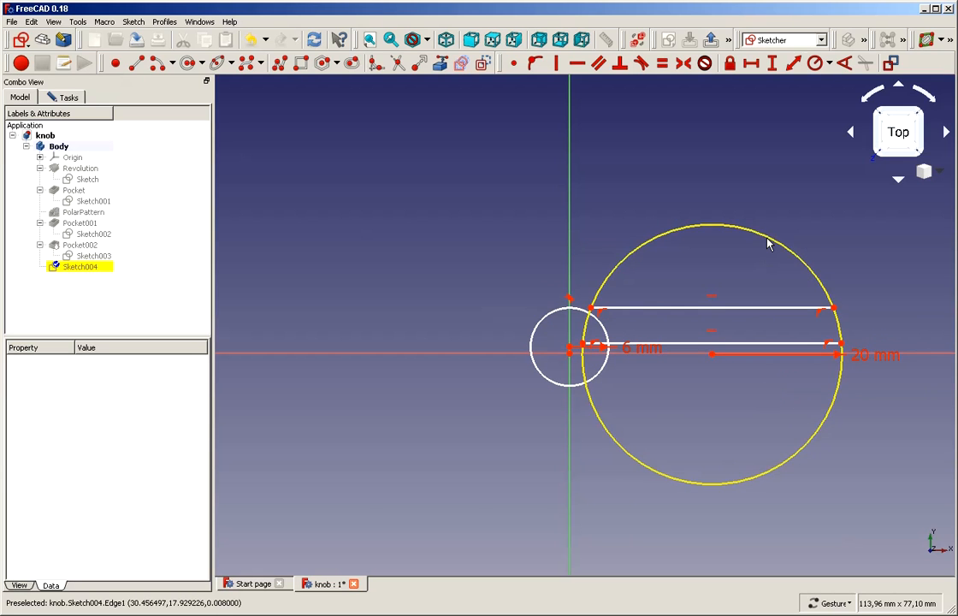
Move the large circle's centre close to the sketch origin and try to make it coincident with the origin
{"action": "left_click_drag", "start_coordinate": [770, 239], "coordinate": [673, 234]}
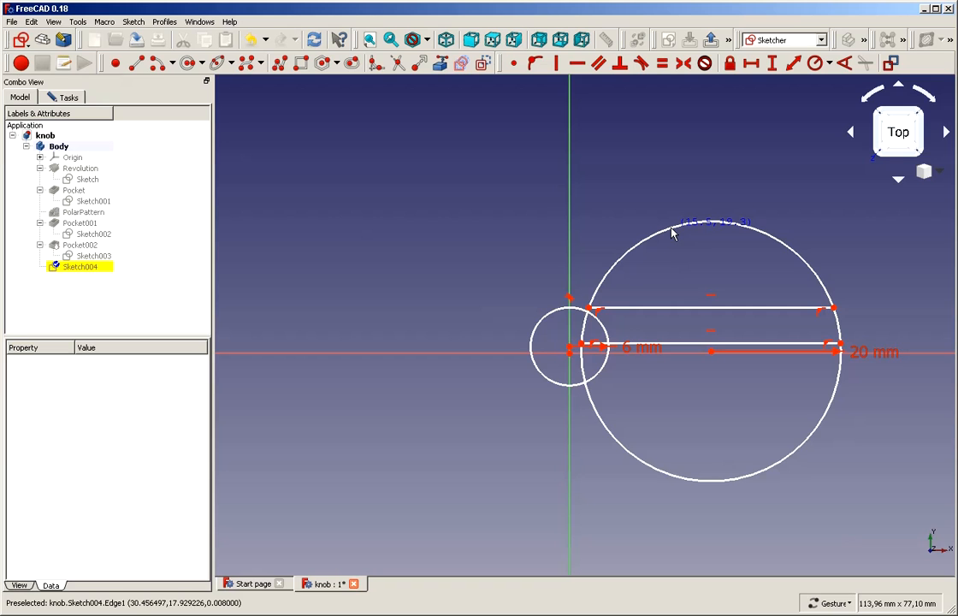
{"action": "scroll", "coordinate": [614, 381], "scroll_direction": "up", "scroll_amount": 6}
{"action": "scroll", "coordinate": [613, 381], "scroll_direction": "down", "scroll_amount": 2}
{"action": "scroll", "coordinate": [612, 377], "scroll_direction": "down", "scroll_amount": 3}
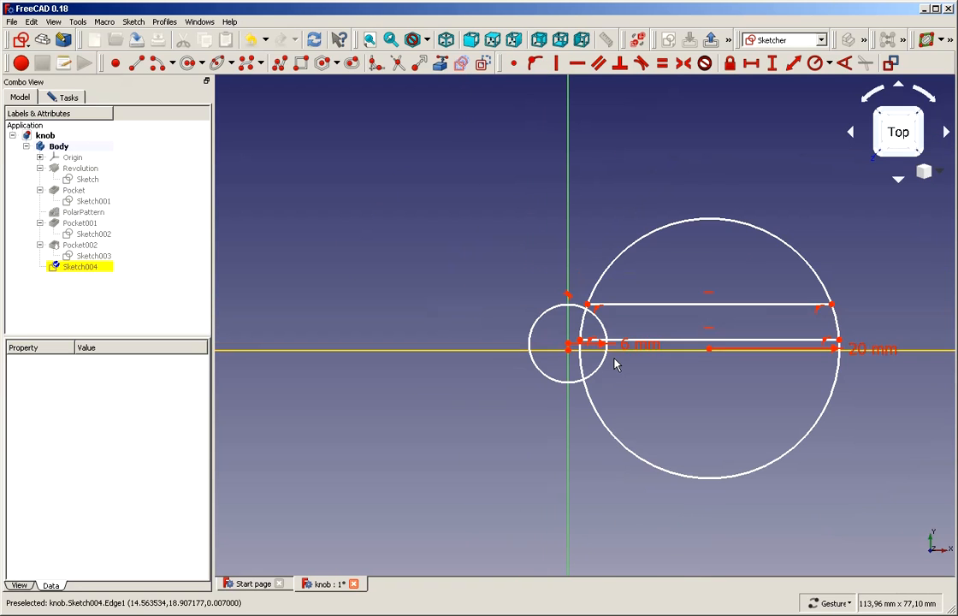
{"action": "left_click", "coordinate": [709, 350]}
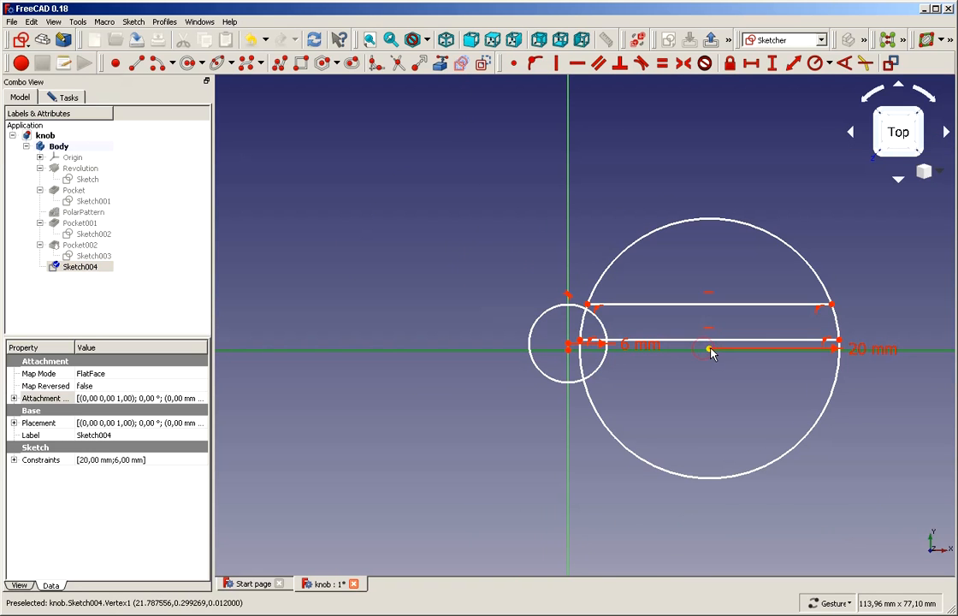
{"action": "left_click_drag", "start_coordinate": [710, 350], "coordinate": [580, 362]}
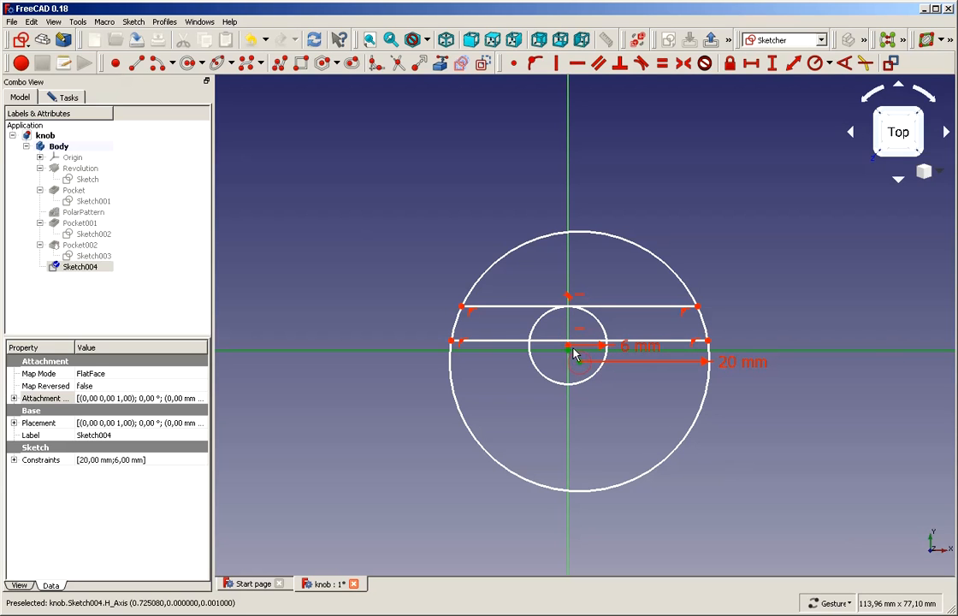
{"action": "left_click", "coordinate": [515, 64]}
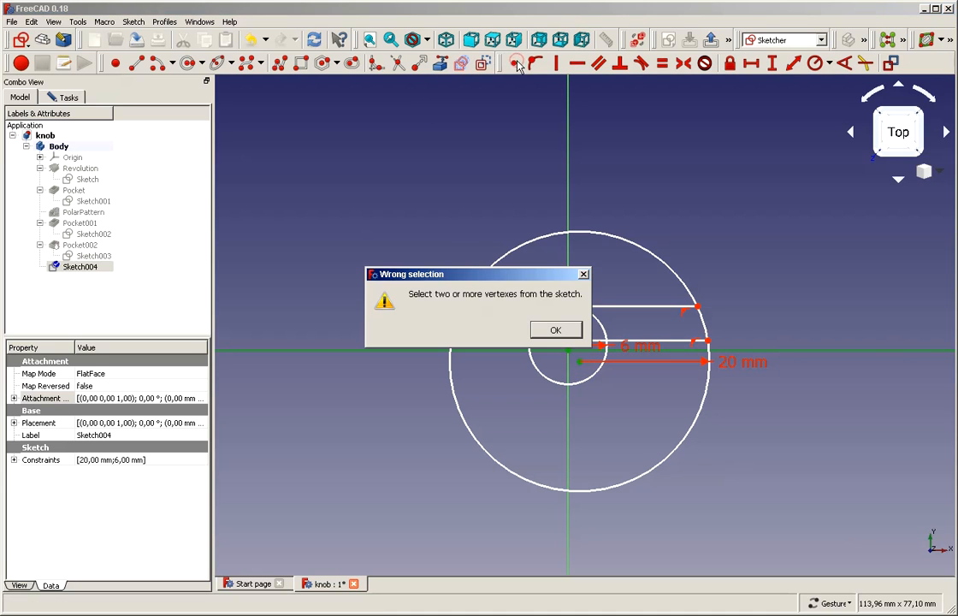
{"action": "left_click", "coordinate": [555, 332]}
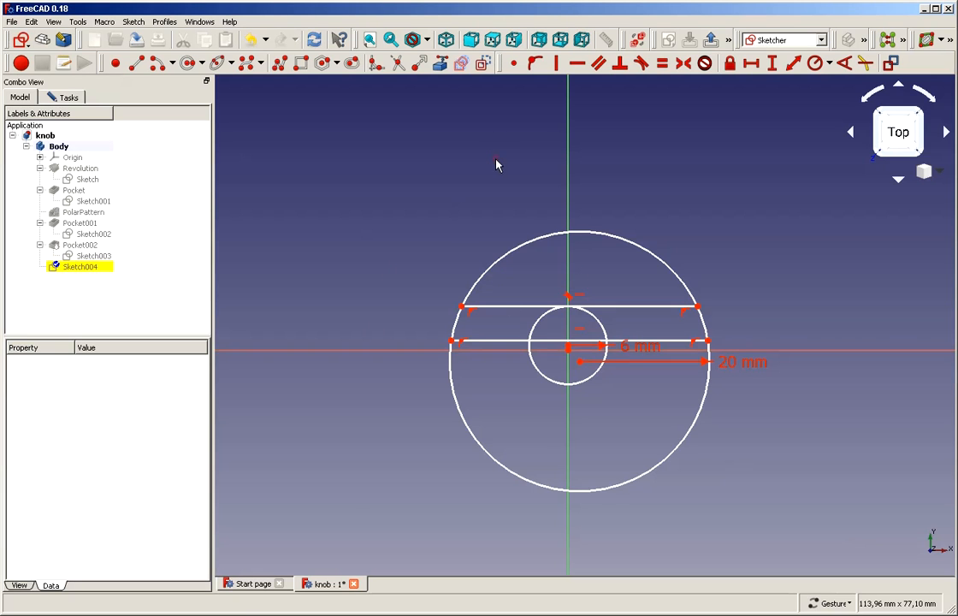
Make the centres of the large and small circles coincident with the sketch origin
{"action": "scroll", "coordinate": [587, 355], "scroll_direction": "up", "scroll_amount": 5}
{"action": "scroll", "coordinate": [586, 355], "scroll_direction": "up", "scroll_amount": 2}
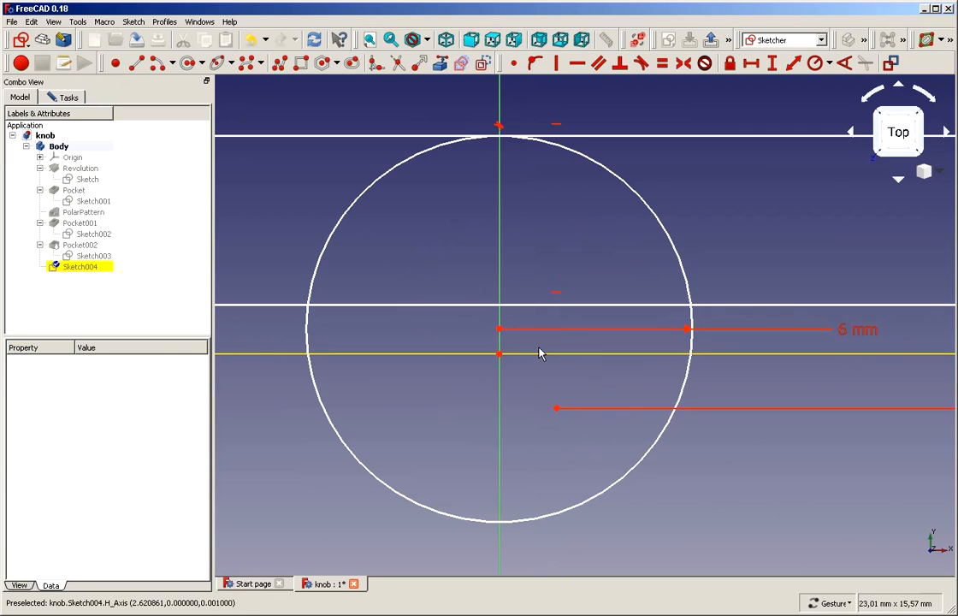
{"action": "left_click", "coordinate": [557, 409]}
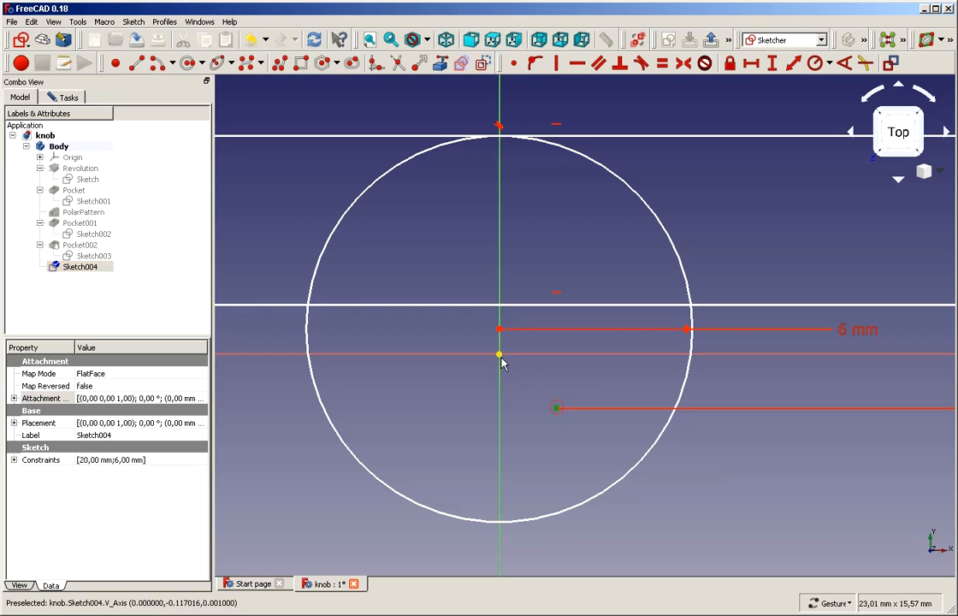
{"action": "left_click", "coordinate": [500, 354]}
{"action": "left_click", "coordinate": [509, 67]}
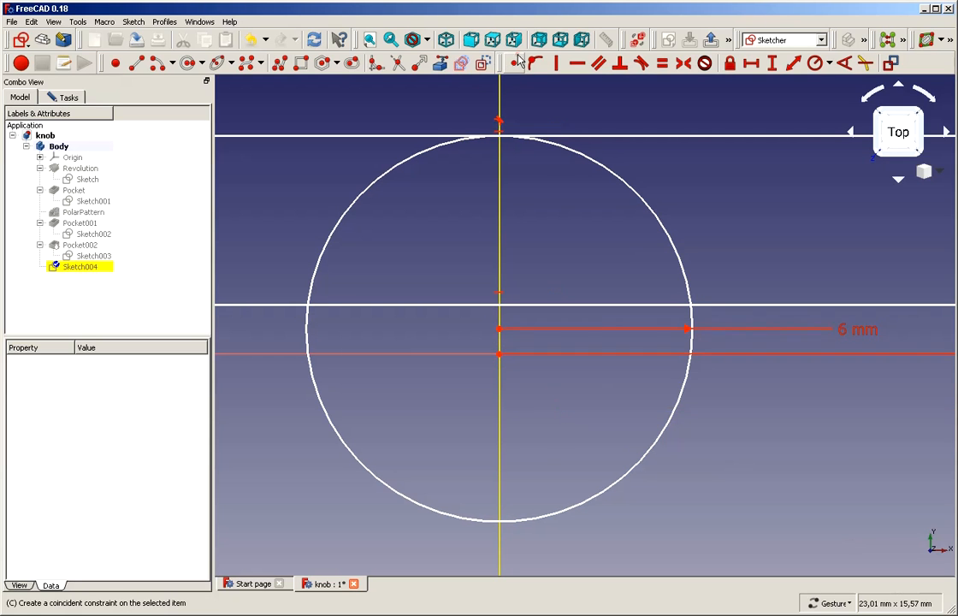
{"action": "left_click", "coordinate": [500, 330]}
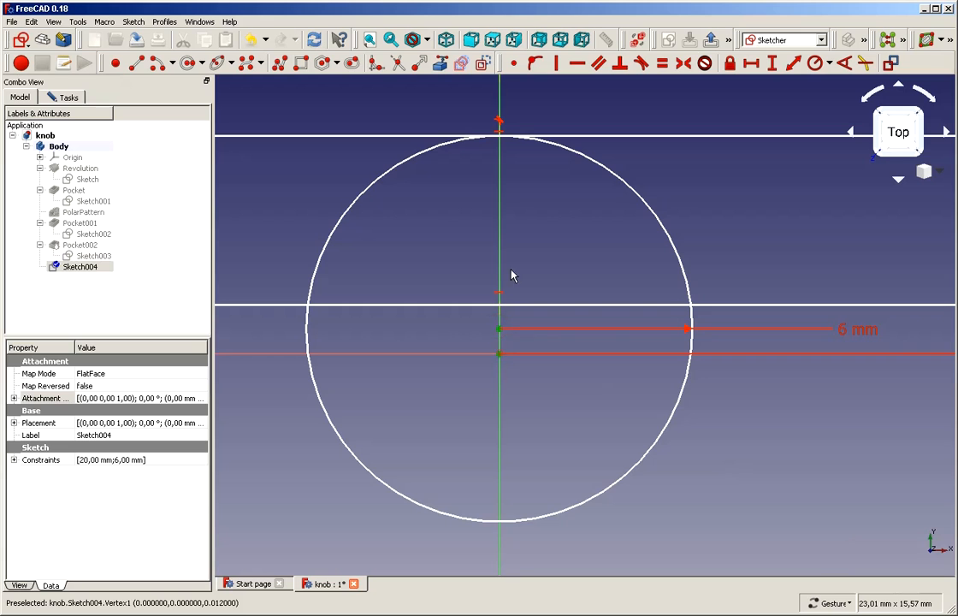
{"action": "left_click", "coordinate": [510, 65]}
{"action": "scroll", "coordinate": [529, 200], "scroll_direction": "down", "scroll_amount": 6}
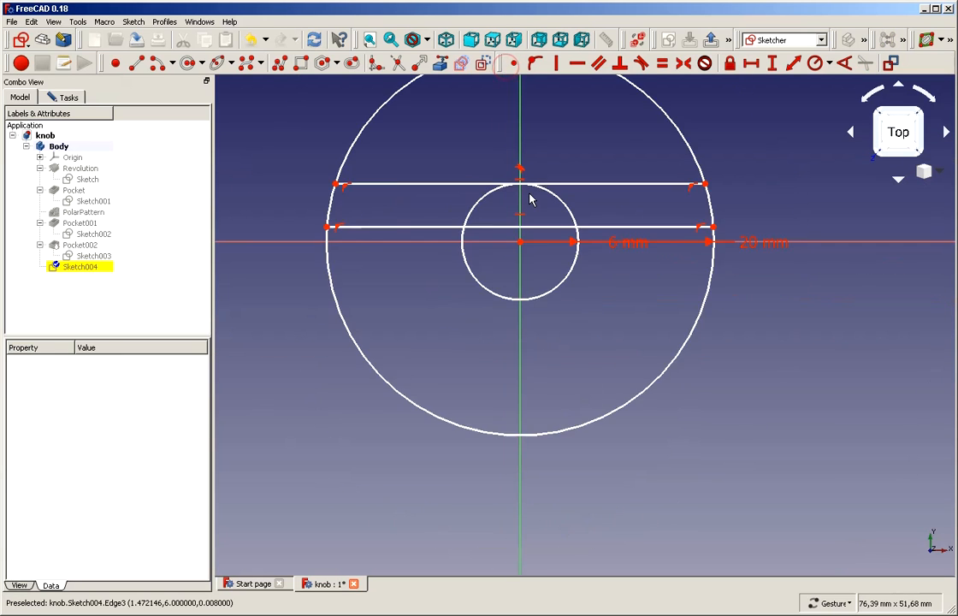
Set a vertical distance of 3 mm between the left endpoints of the two horizontal lines
{"action": "scroll", "coordinate": [529, 200], "scroll_direction": "down", "scroll_amount": 2}
{"action": "scroll", "coordinate": [457, 135], "scroll_direction": "up", "scroll_amount": 2}
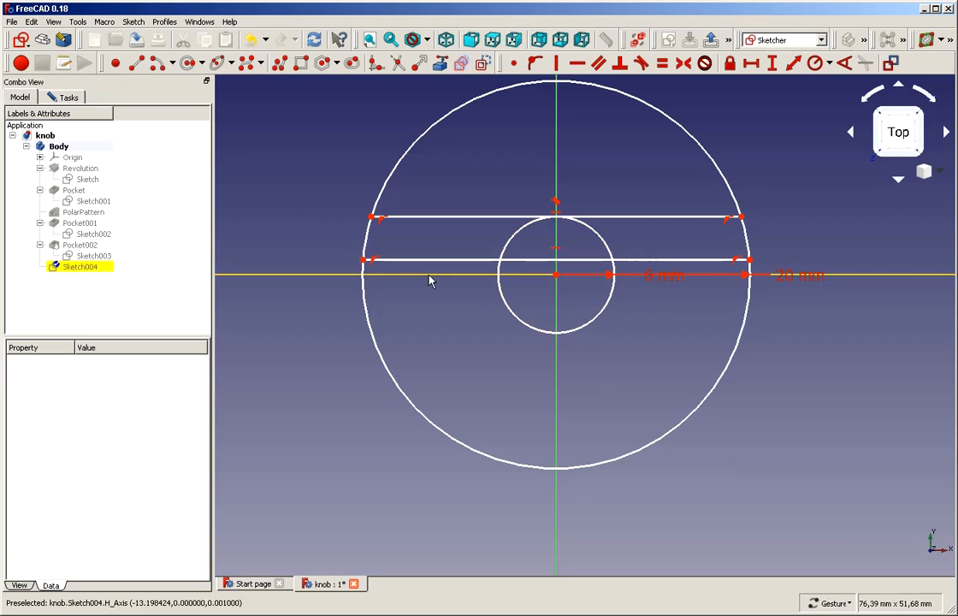
{"action": "left_click", "coordinate": [367, 259]}
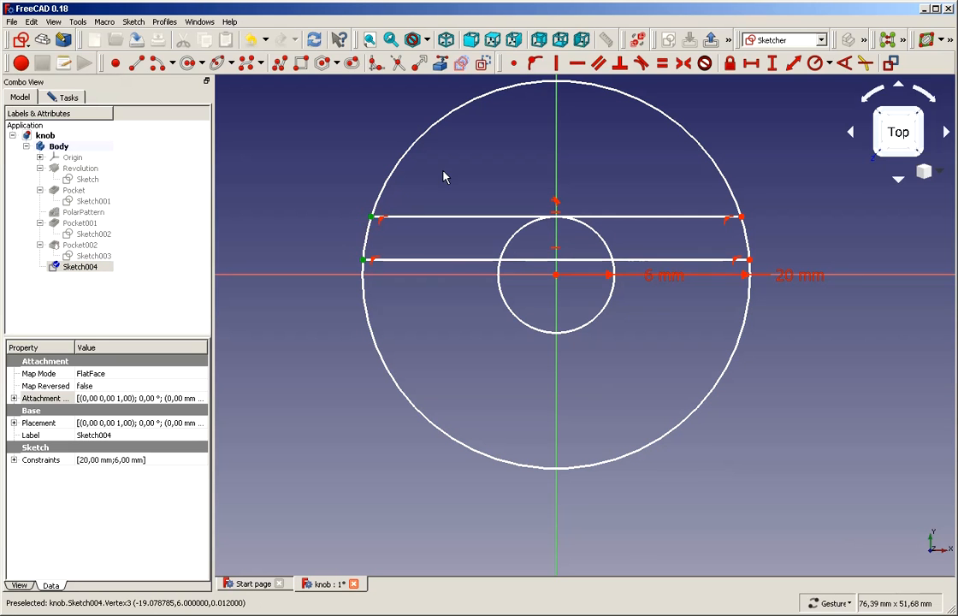
{"action": "left_click", "coordinate": [769, 65]}
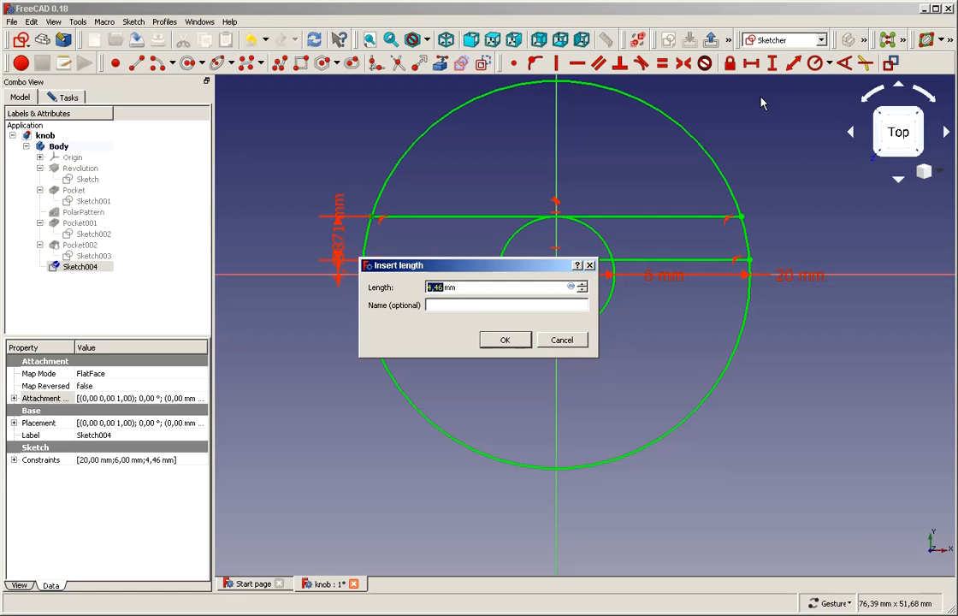
{"action": "type", "text": "3"}
{"action": "left_click", "coordinate": [506, 341]}
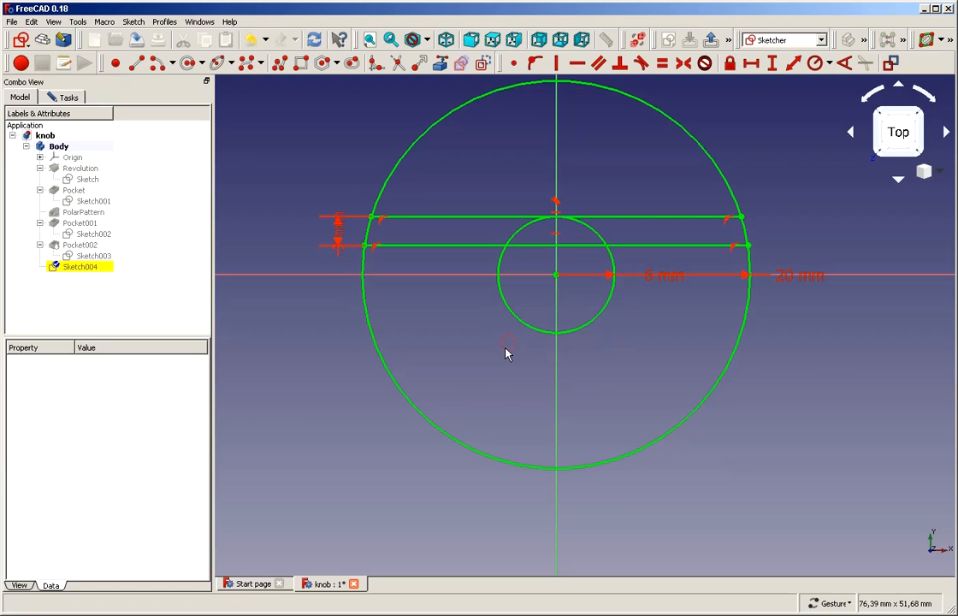
Trim away the part of the small circle above the lower horizontal line and the segment of that line inside the circle
{"action": "scroll", "coordinate": [487, 342], "scroll_direction": "up", "scroll_amount": 5}
{"action": "scroll", "coordinate": [527, 216], "scroll_direction": "down", "scroll_amount": 5}
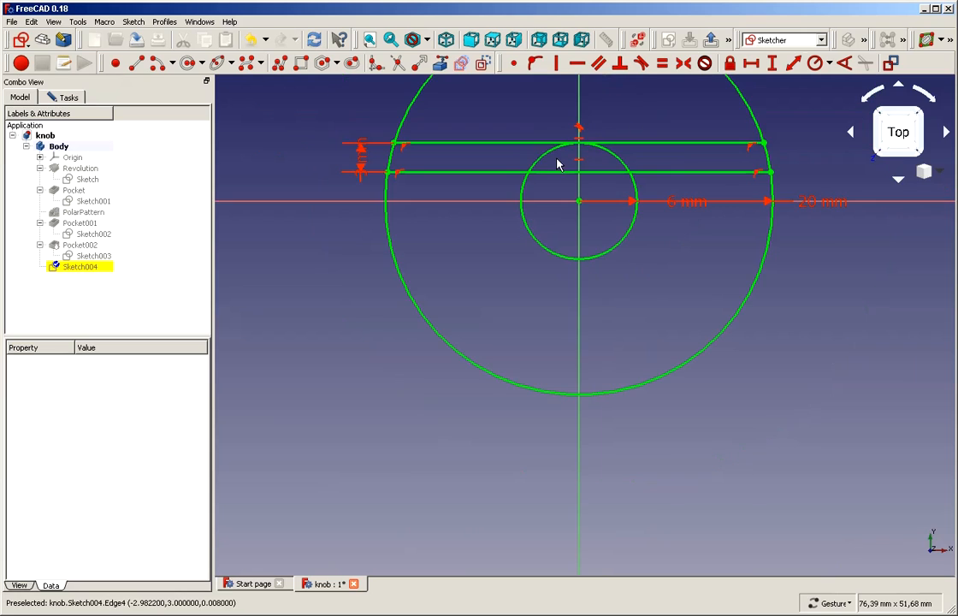
{"action": "scroll", "coordinate": [619, 108], "scroll_direction": "up", "scroll_amount": 2}
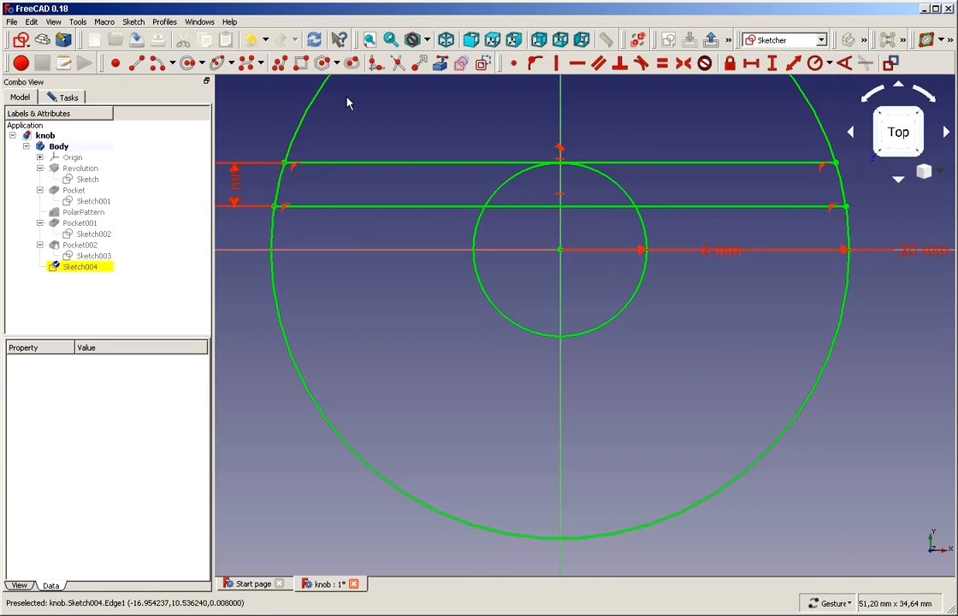
{"action": "left_click", "coordinate": [396, 64]}
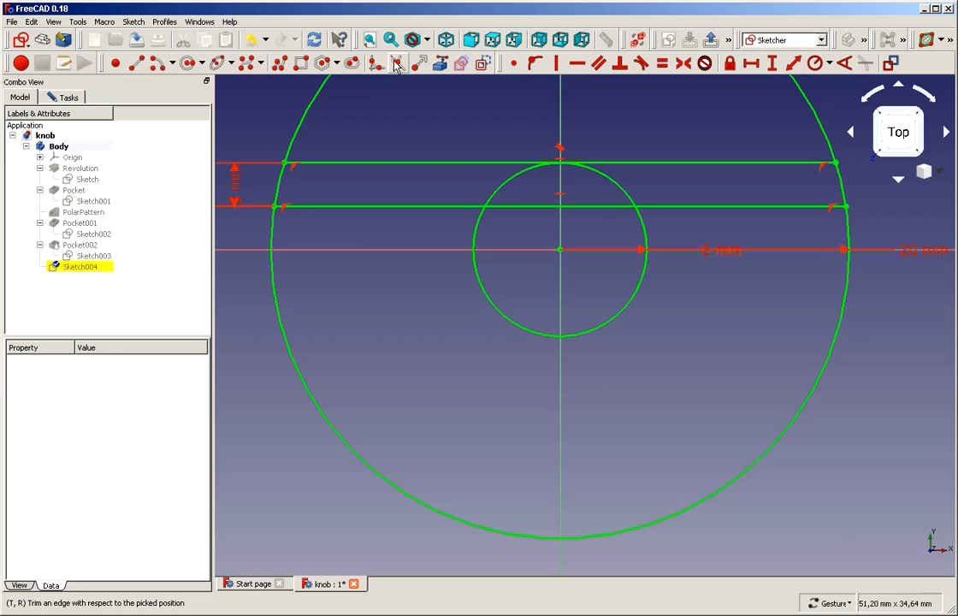
{"action": "left_click", "coordinate": [512, 185]}
{"action": "left_click", "coordinate": [517, 206]}
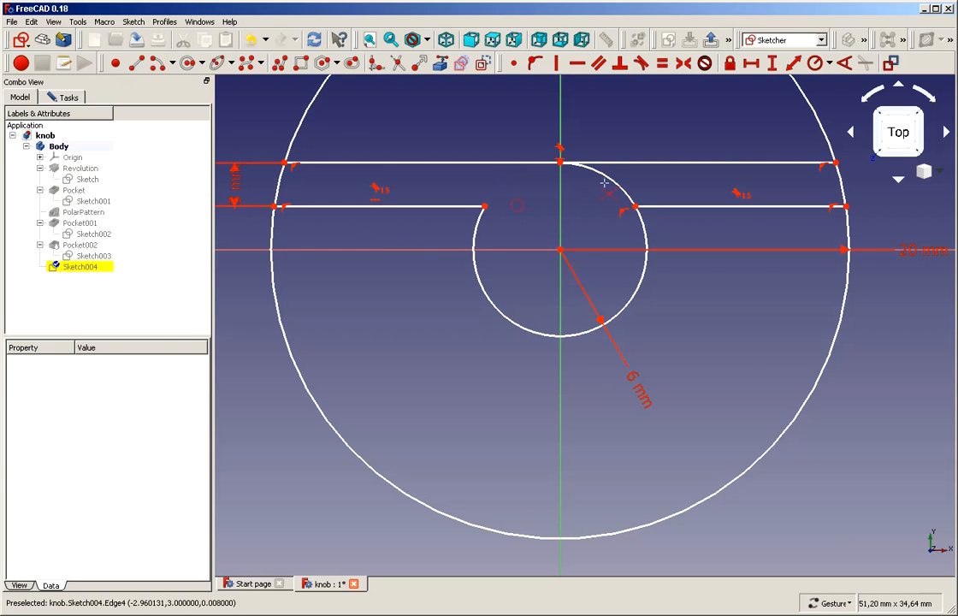
{"action": "left_click", "coordinate": [615, 182]}
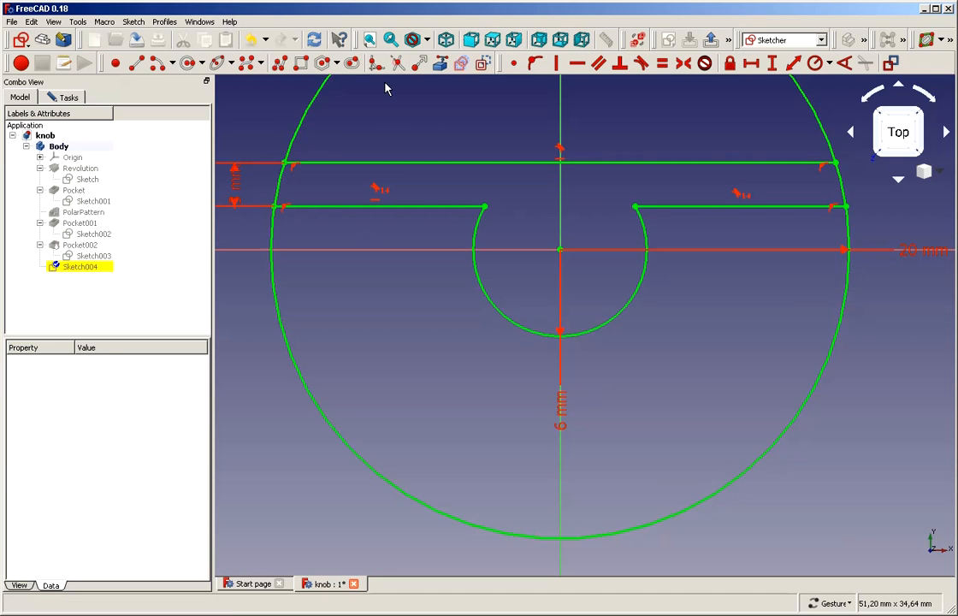
Trim both short arcs of the large circle between the two horizontal lines to leave two separate closed profiles
{"action": "key", "text": "ctrl+z"}
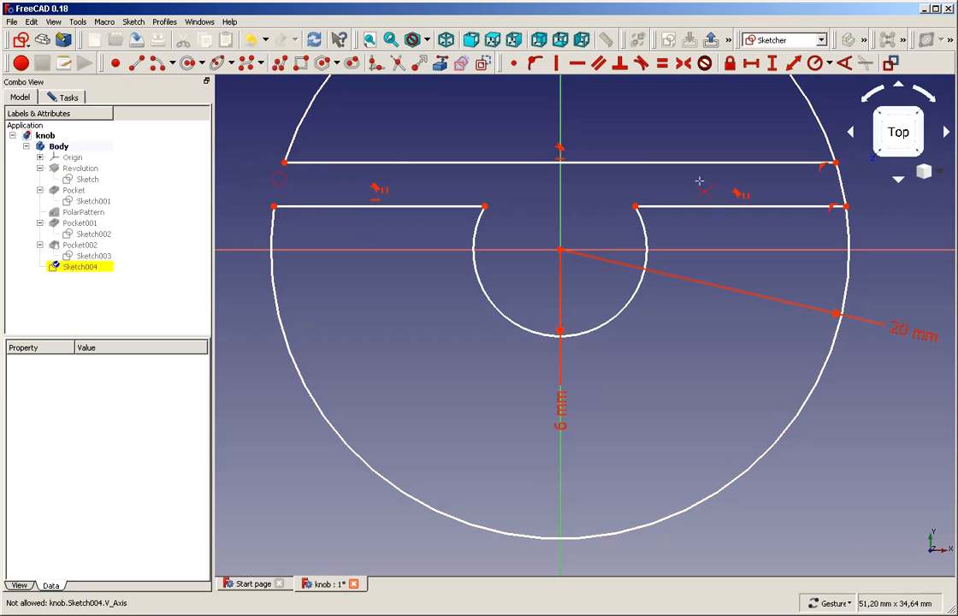
{"action": "scroll", "coordinate": [839, 182], "scroll_direction": "down", "scroll_amount": 4}
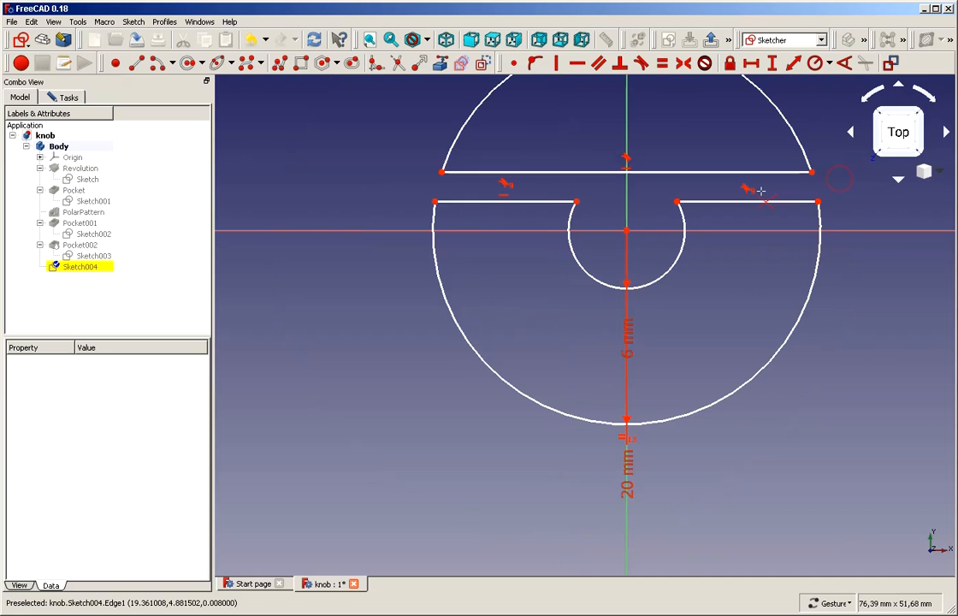
{"action": "scroll", "coordinate": [791, 134], "scroll_direction": "up", "scroll_amount": 2}
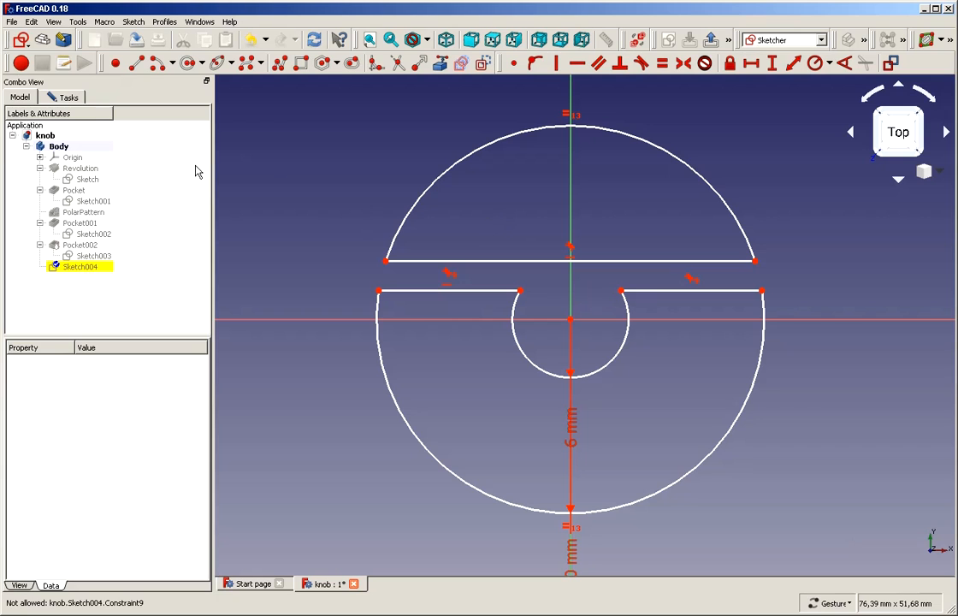
Identify the under-constrained sketch geometry from the solver messages and move the lower right line to test its remaining freedom
{"action": "left_click", "coordinate": [62, 97]}
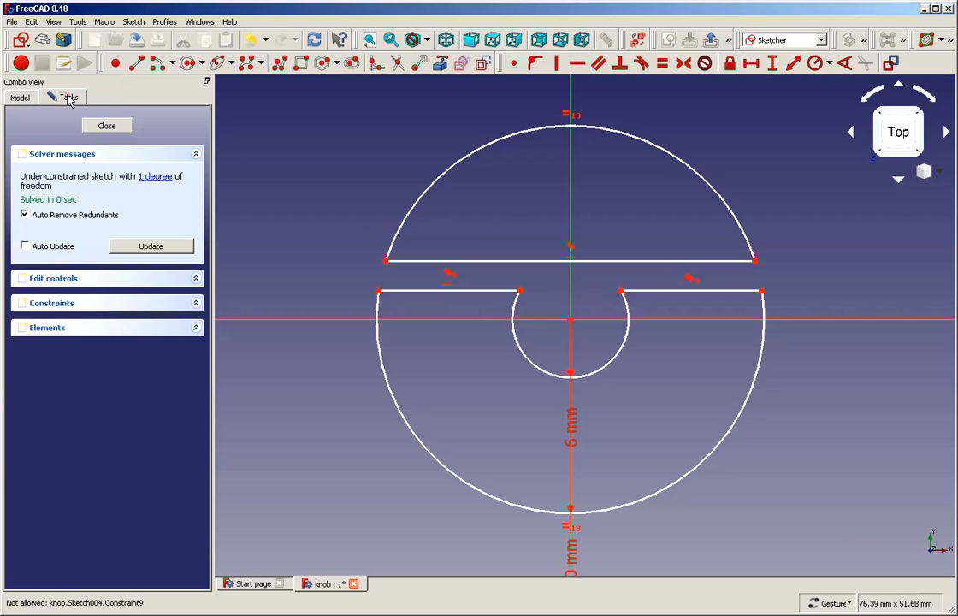
{"action": "left_click", "coordinate": [159, 178]}
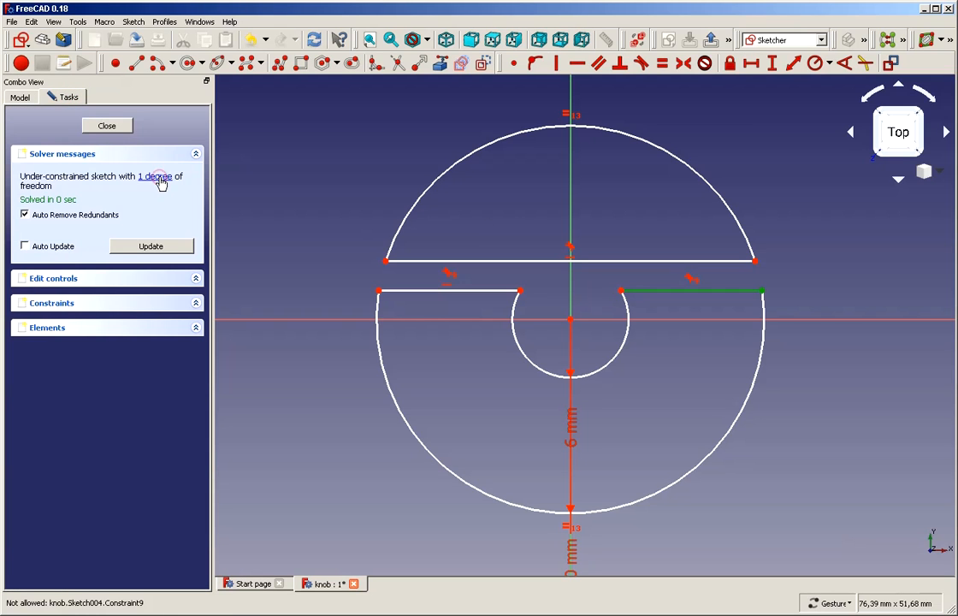
{"action": "left_click", "coordinate": [676, 308]}
{"action": "left_click_drag", "start_coordinate": [676, 293], "coordinate": [715, 283]}
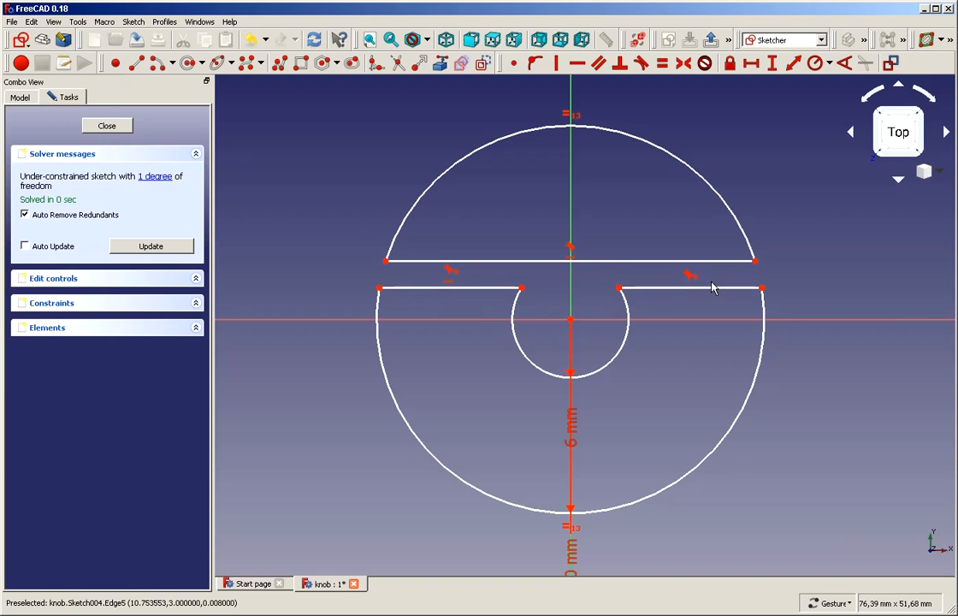
Set a vertical distance of 3 mm between the left endpoints of the upper and lower horizontal lines
{"action": "left_click", "coordinate": [387, 261]}
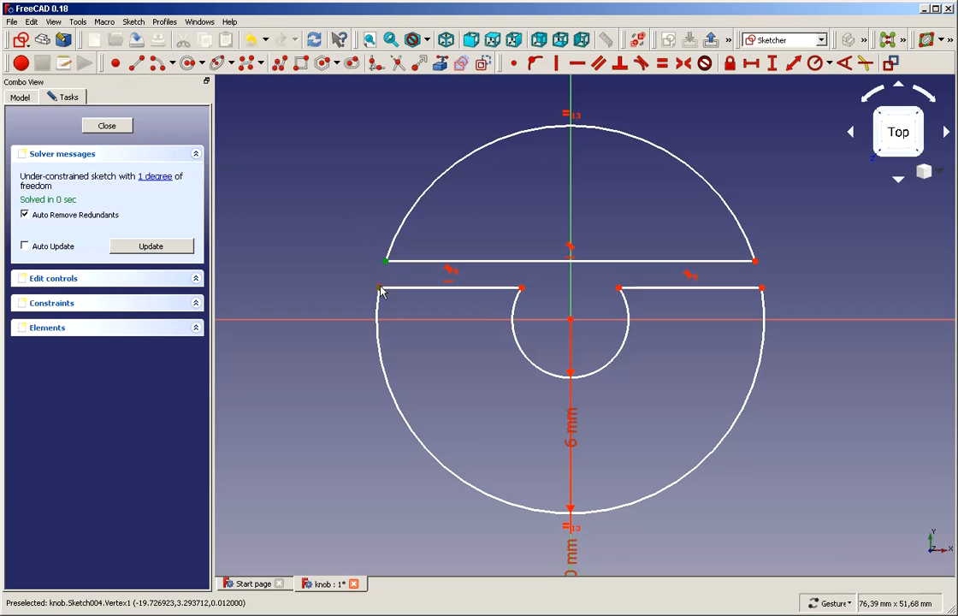
{"action": "left_click", "coordinate": [379, 288]}
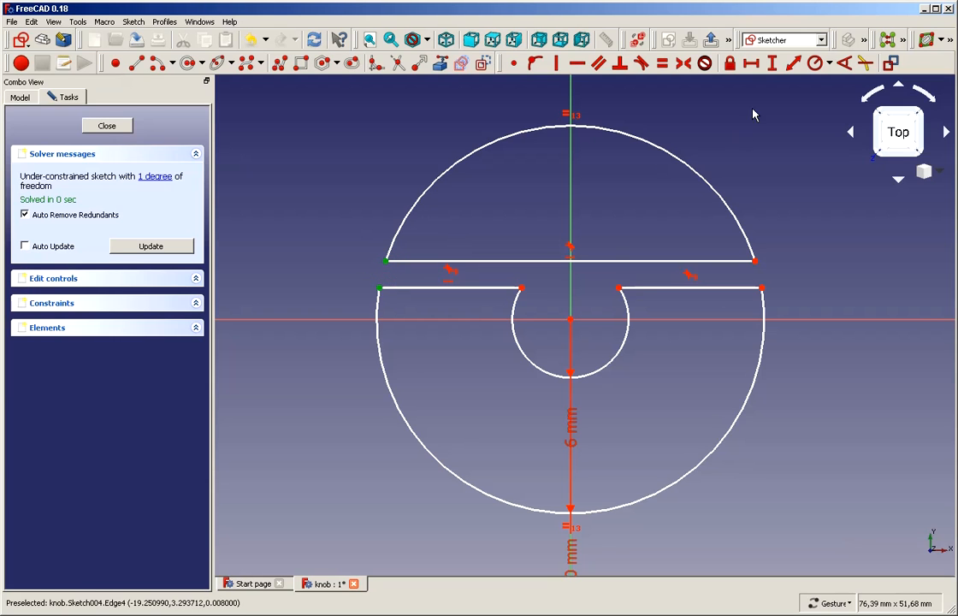
{"action": "left_click", "coordinate": [771, 63]}
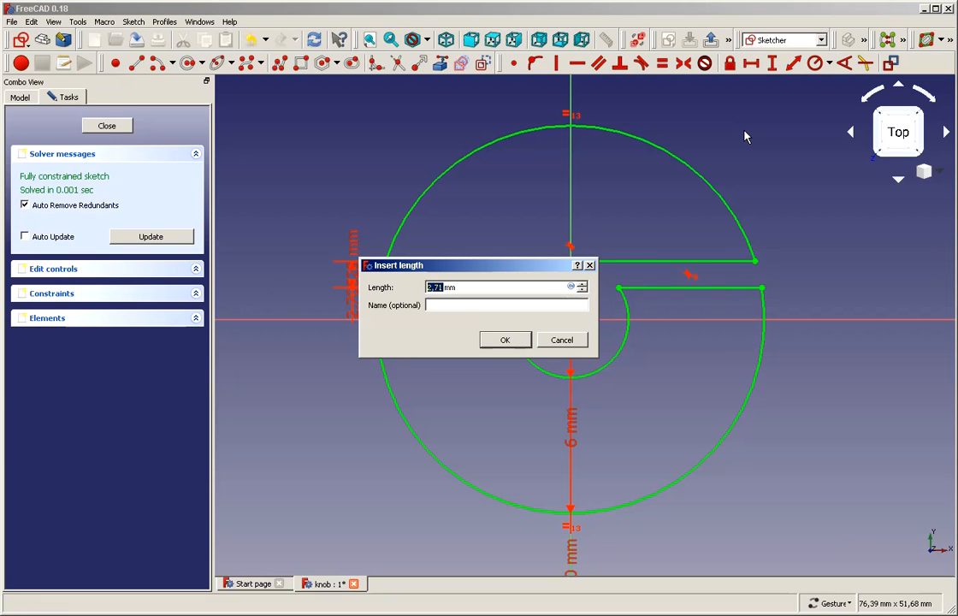
{"action": "type", "text": "3"}
{"action": "left_click", "coordinate": [505, 340]}
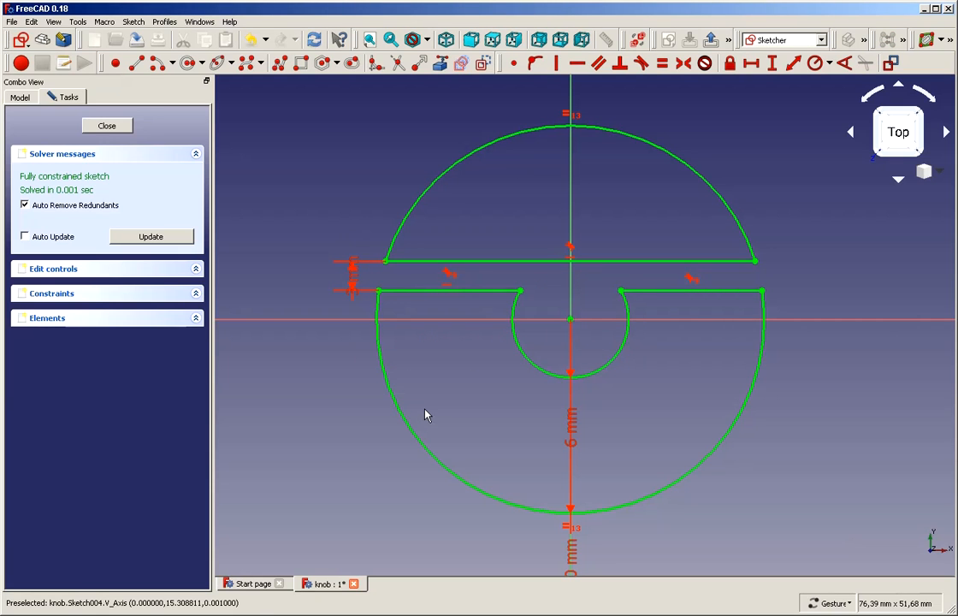
Move the 3 mm, 6 mm and 20 mm dimension labels clear of the sketch geometry and close the sketch
{"action": "left_click_drag", "start_coordinate": [354, 285], "coordinate": [329, 216]}
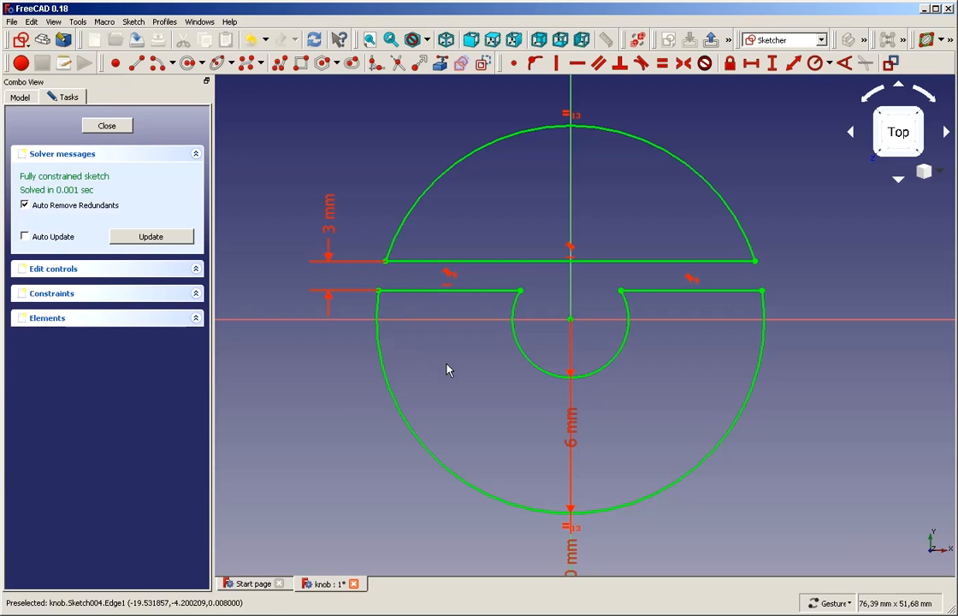
{"action": "left_click_drag", "start_coordinate": [569, 427], "coordinate": [630, 419]}
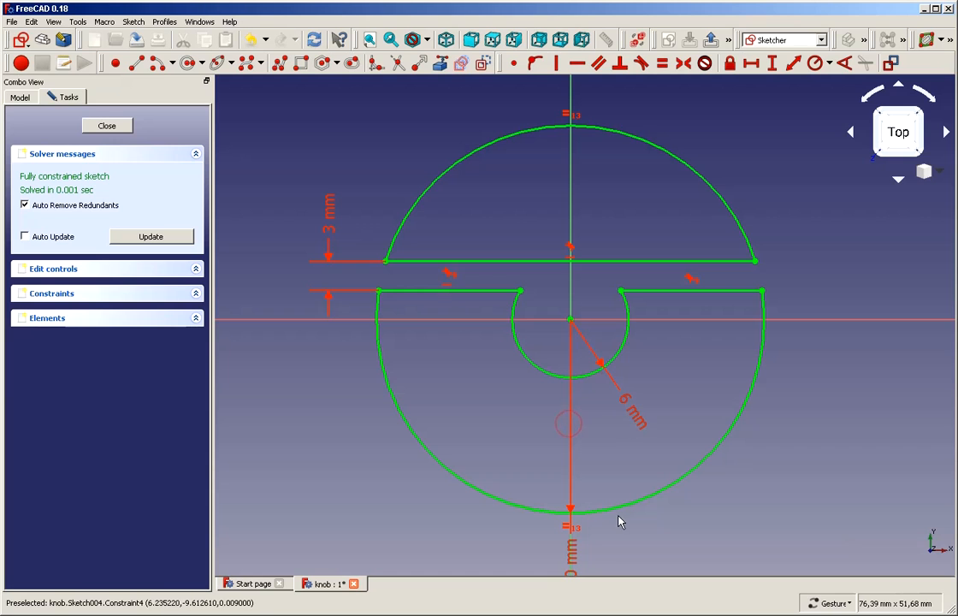
{"action": "left_click_drag", "start_coordinate": [573, 556], "coordinate": [762, 441]}
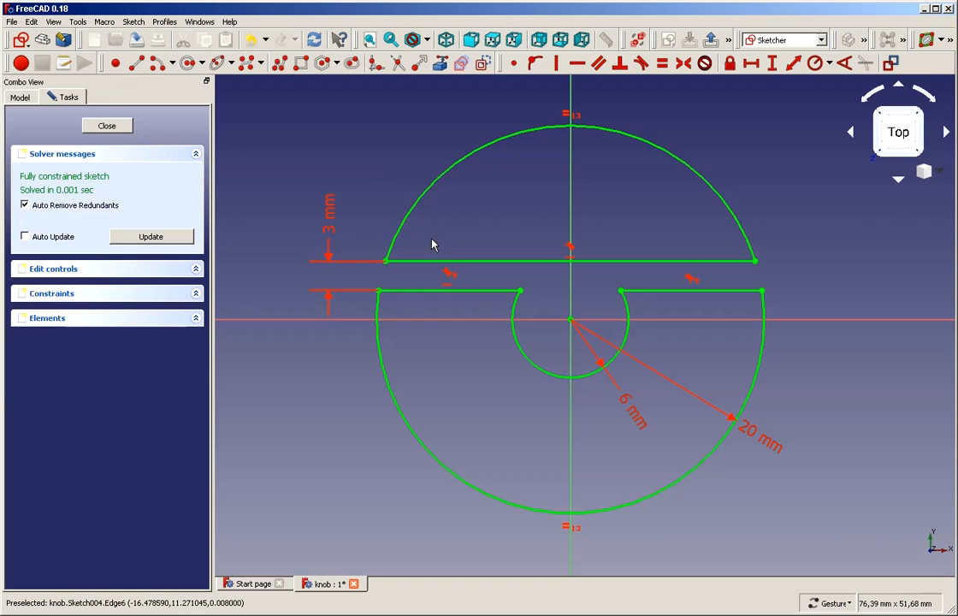
{"action": "left_click", "coordinate": [107, 127]}
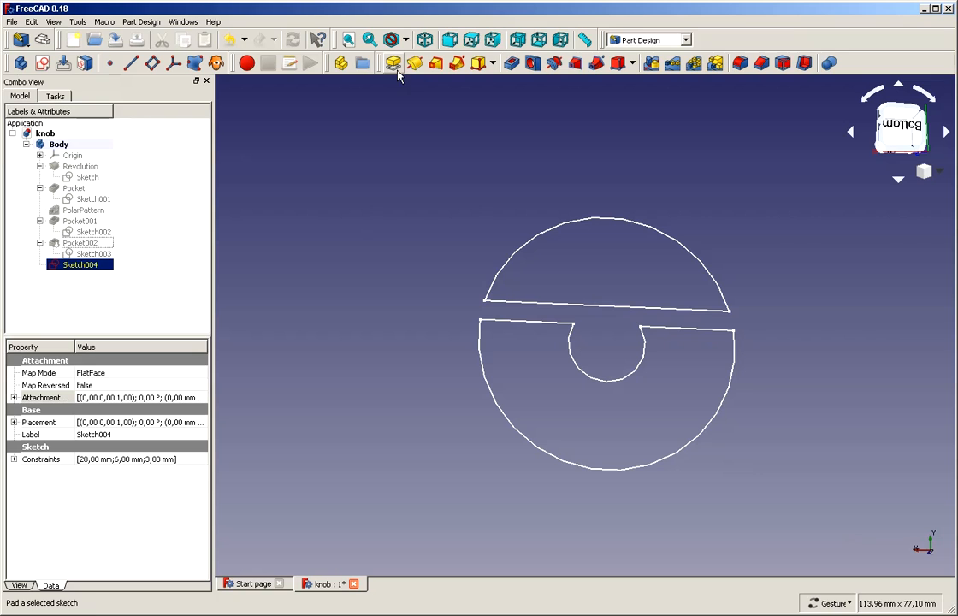
Pocket the sketch 2 mm deep into the knob's underside with the direction reversed
{"action": "left_click", "coordinate": [511, 62]}
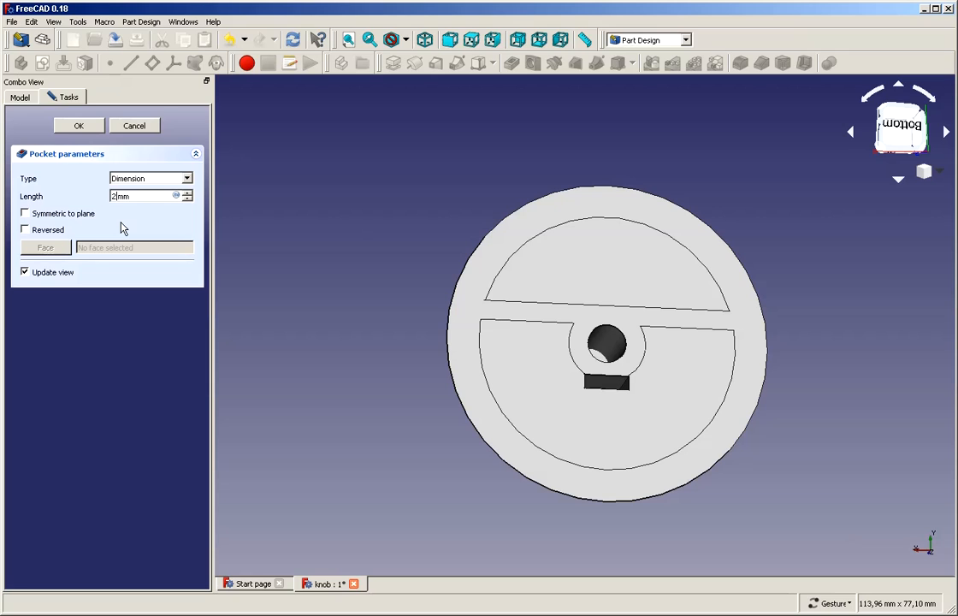
{"action": "left_click", "coordinate": [48, 230]}
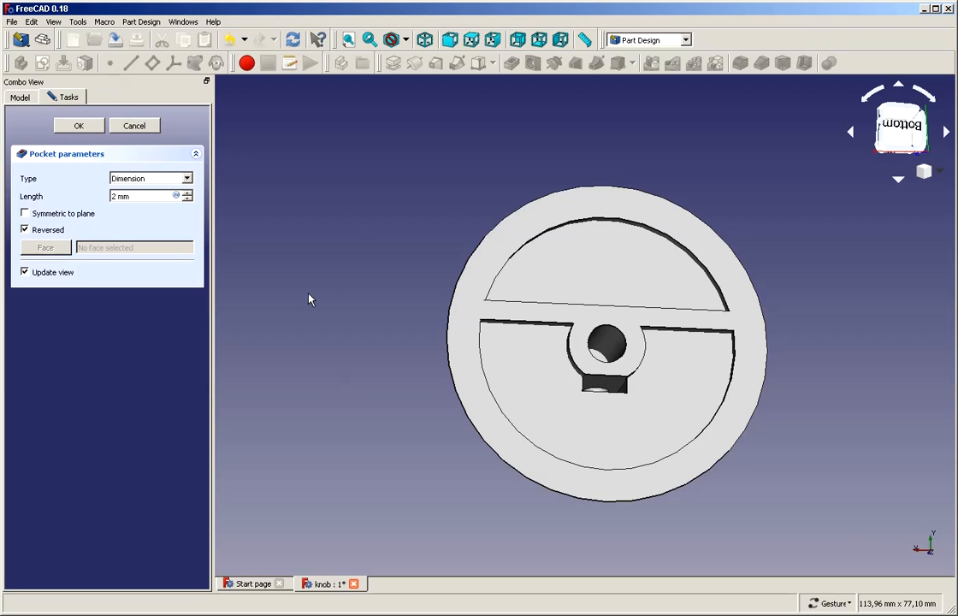
{"action": "left_click", "coordinate": [80, 125]}
Fillet the inner circular edge of the knob's top rim with a 1 mm radius
{"action": "left_click_drag", "start_coordinate": [672, 477], "coordinate": [558, 176]}
{"action": "scroll", "coordinate": [539, 150], "scroll_direction": "up", "scroll_amount": 4}
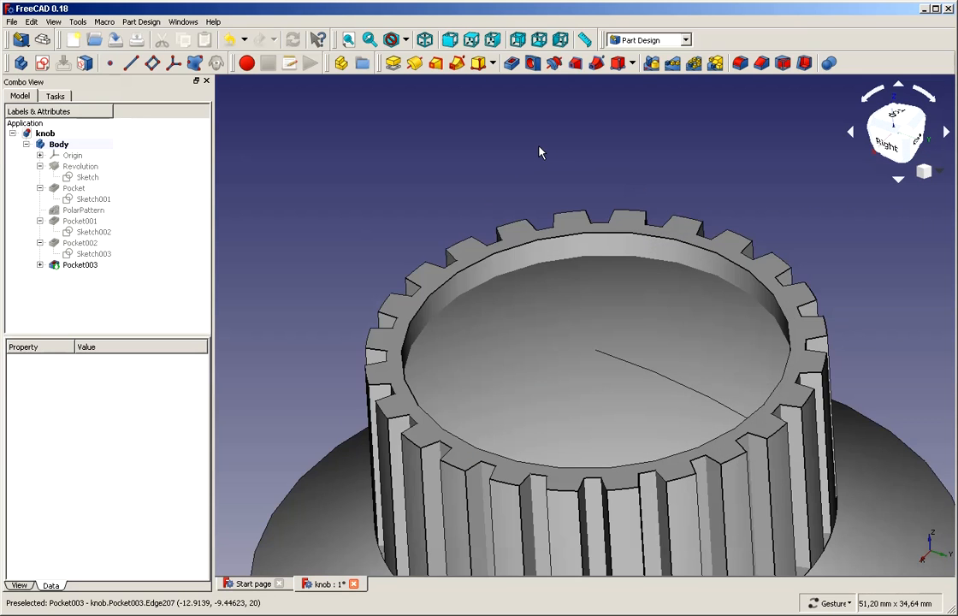
{"action": "scroll", "coordinate": [539, 152], "scroll_direction": "down", "scroll_amount": 2}
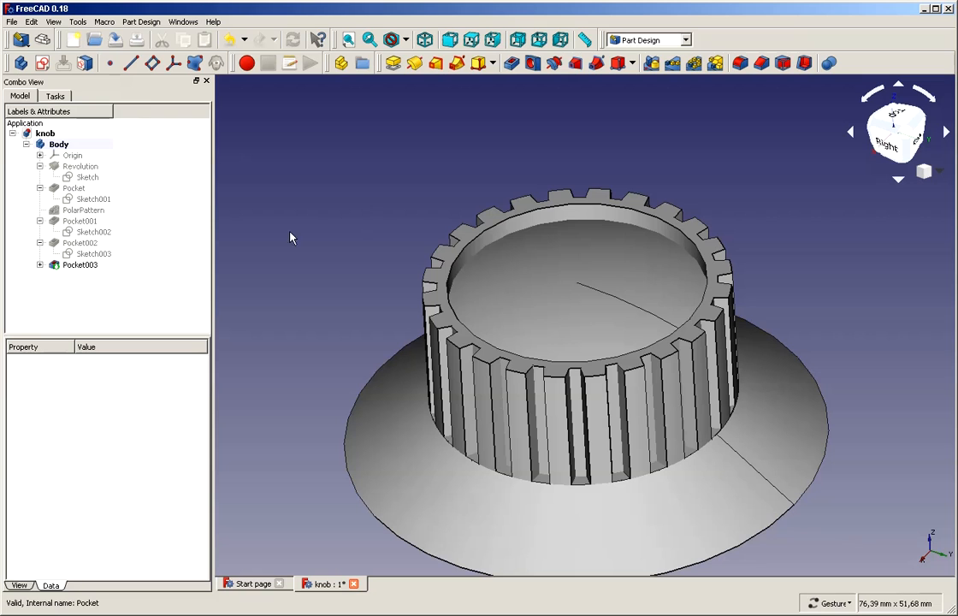
{"action": "left_click", "coordinate": [514, 223]}
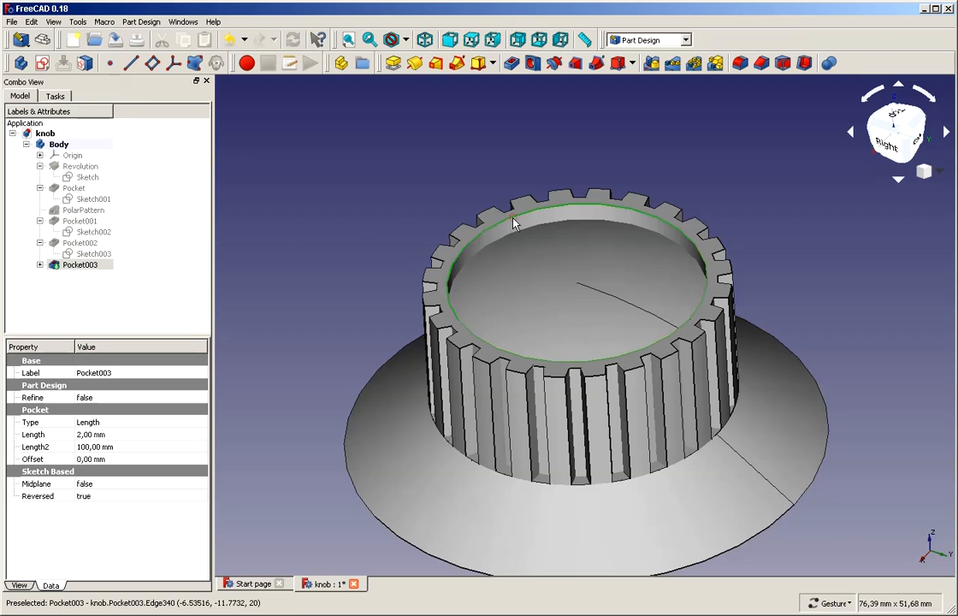
{"action": "left_click", "coordinate": [740, 64]}
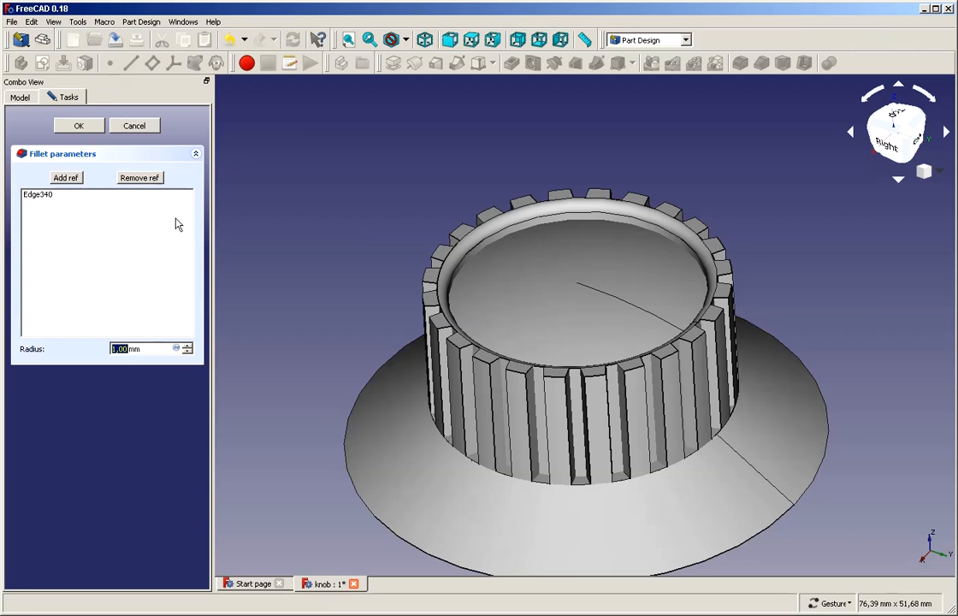
{"action": "left_click", "coordinate": [84, 127]}
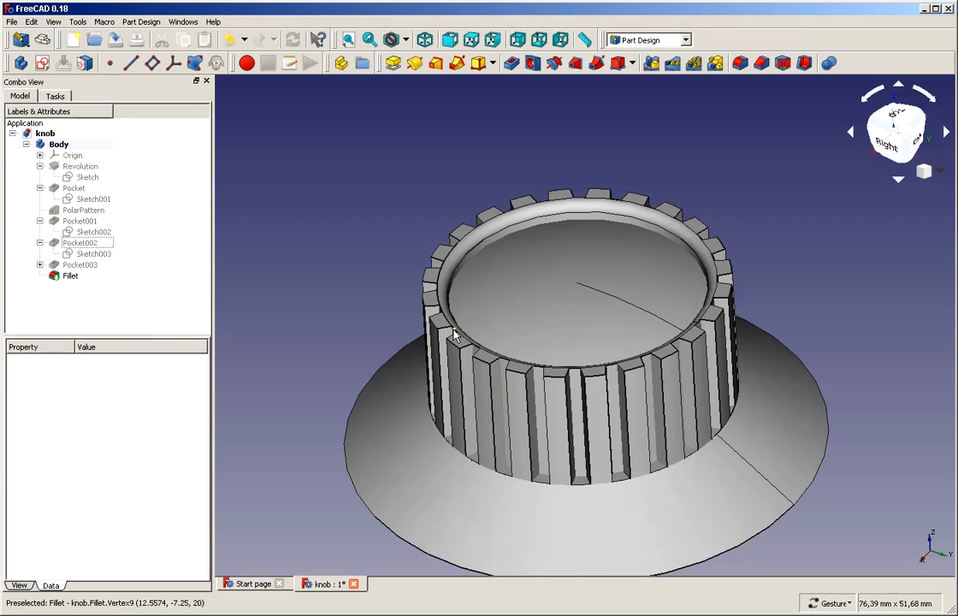
Show the knob in isometric view with the Wireframe draw style
{"action": "scroll", "coordinate": [478, 340], "scroll_direction": "up", "scroll_amount": 5}
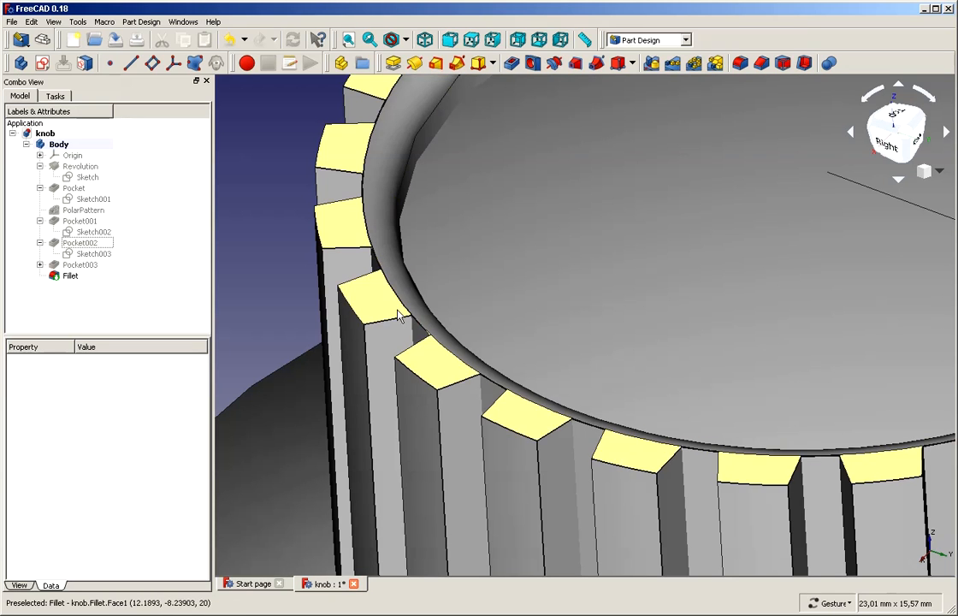
{"action": "scroll", "coordinate": [412, 330], "scroll_direction": "down", "scroll_amount": 5}
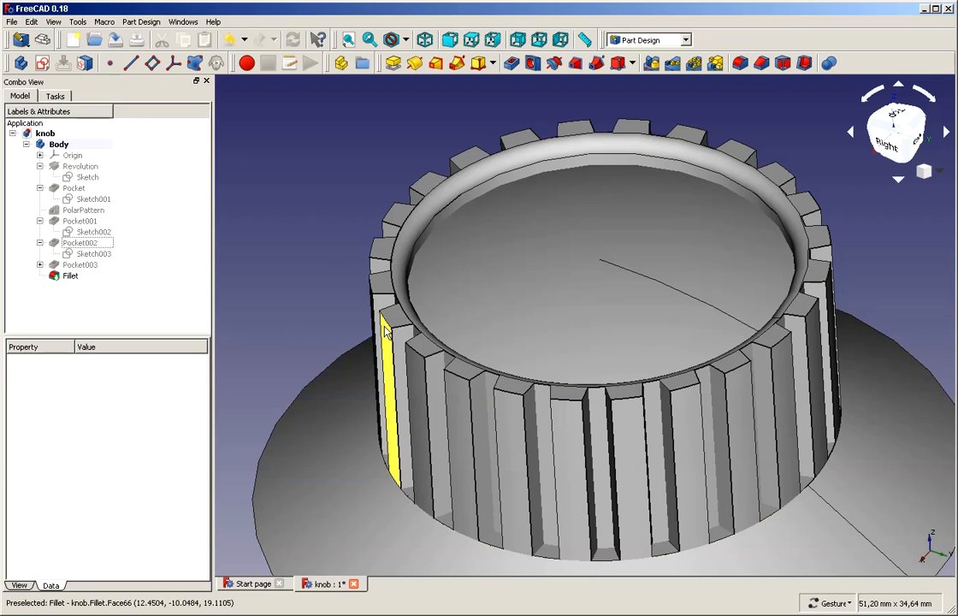
{"action": "left_click", "coordinate": [425, 40]}
{"action": "left_click", "coordinate": [406, 40]}
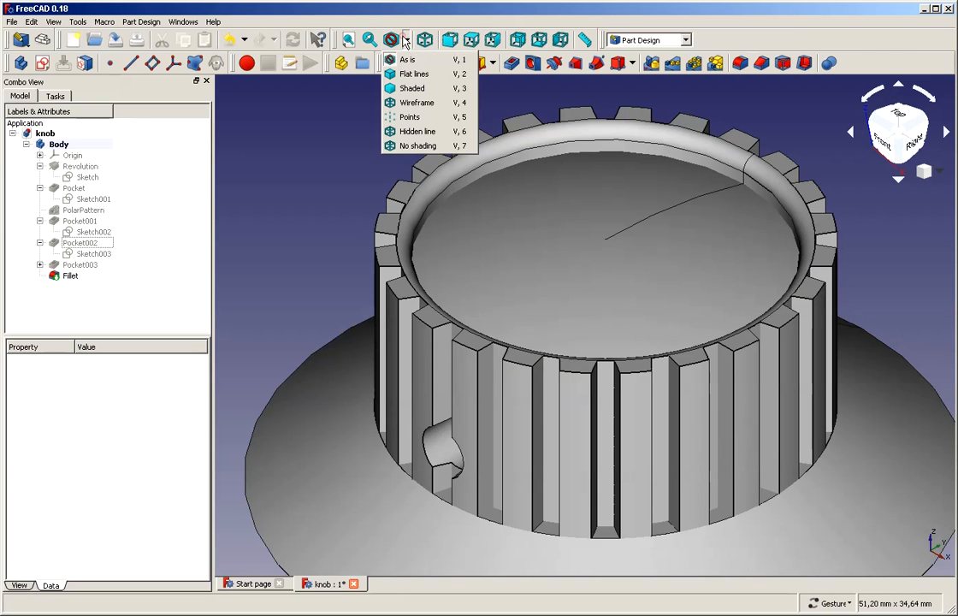
{"action": "left_click", "coordinate": [417, 103]}
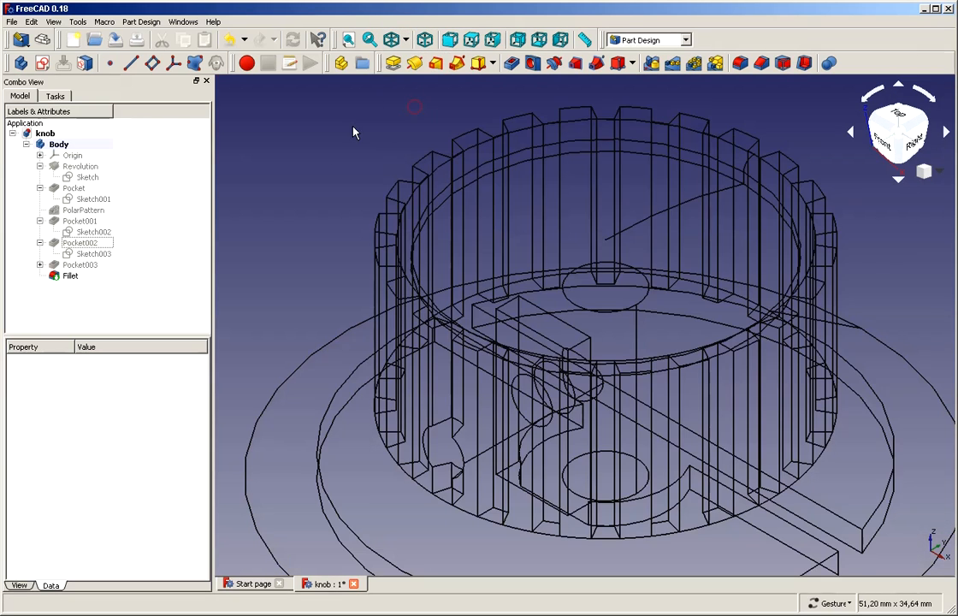
Chamfer the outer top edges of all the teeth around the knob's rim with a size of 1 mm
{"action": "left_click", "coordinate": [428, 159]}
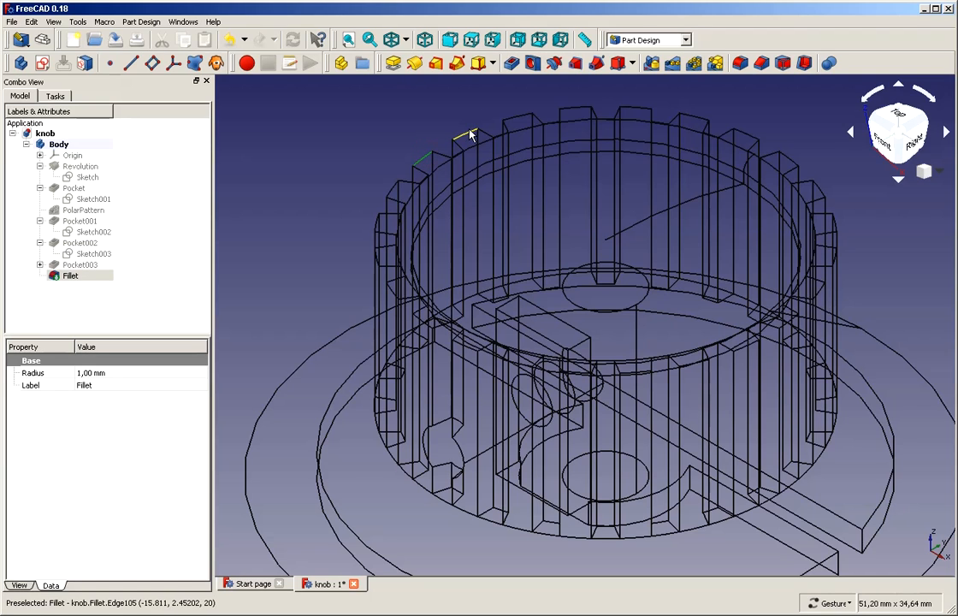
{"action": "left_click", "coordinate": [466, 133], "text": "ctrl"}
{"action": "left_click", "coordinate": [514, 120], "text": "ctrl"}
{"action": "left_click", "coordinate": [513, 120], "text": "ctrl"}
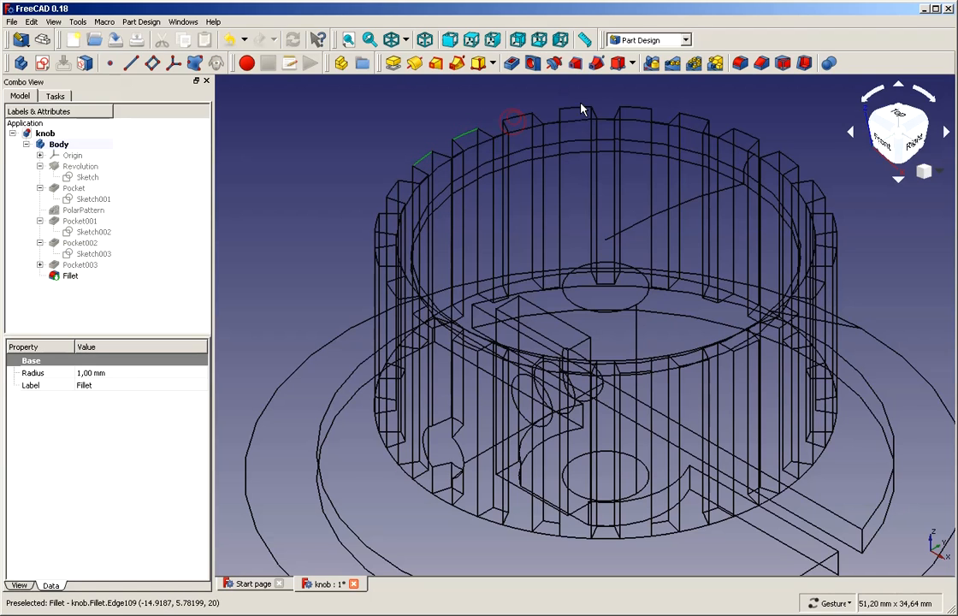
{"action": "left_click", "coordinate": [574, 107], "text": "ctrl"}
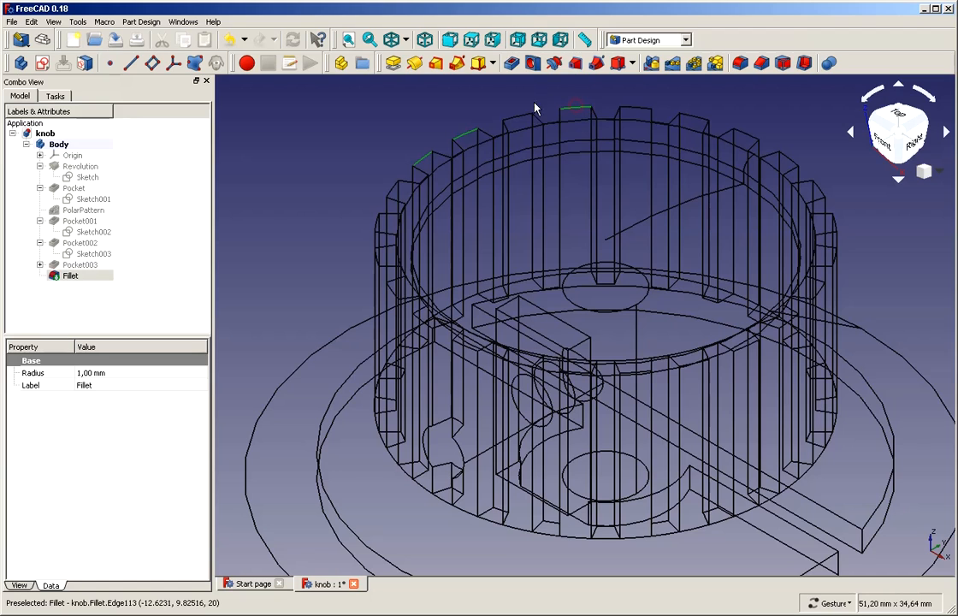
{"action": "left_click", "coordinate": [528, 118], "text": "ctrl"}
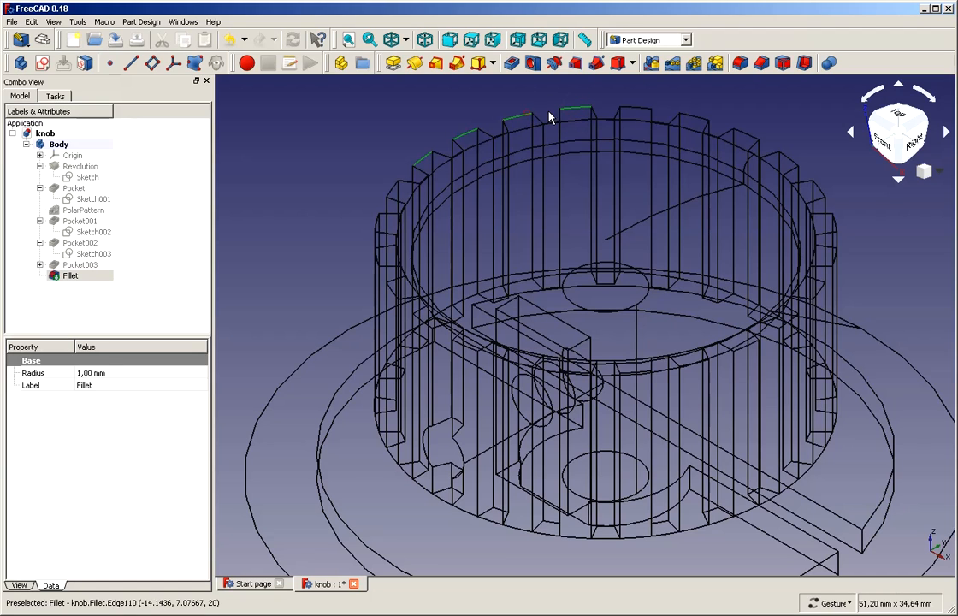
{"action": "left_click", "coordinate": [633, 110], "text": "ctrl"}
{"action": "left_click", "coordinate": [695, 117], "text": "ctrl"}
{"action": "left_click", "coordinate": [743, 133], "text": "ctrl"}
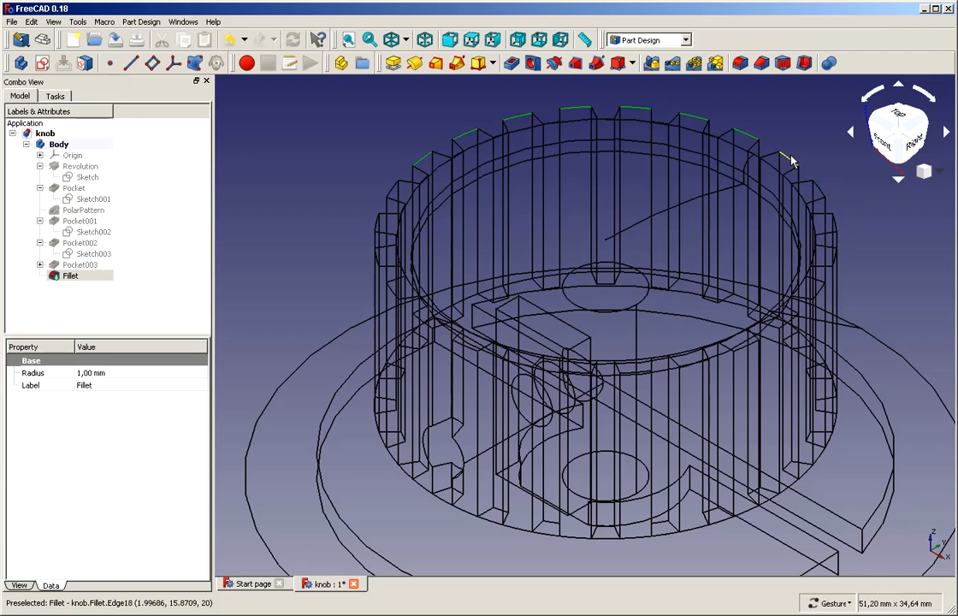
{"action": "left_click", "coordinate": [834, 255], "text": "ctrl"}
{"action": "left_click", "coordinate": [787, 320], "text": "ctrl"}
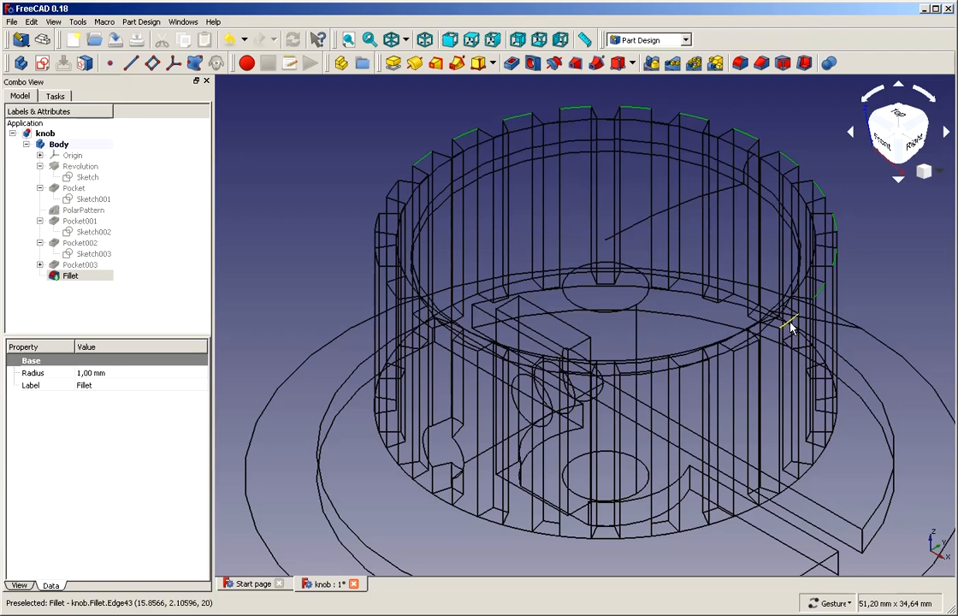
{"action": "left_click", "coordinate": [744, 348], "text": "ctrl"}
{"action": "left_click", "coordinate": [691, 367], "text": "ctrl"}
{"action": "left_click", "coordinate": [570, 368], "text": "ctrl"}
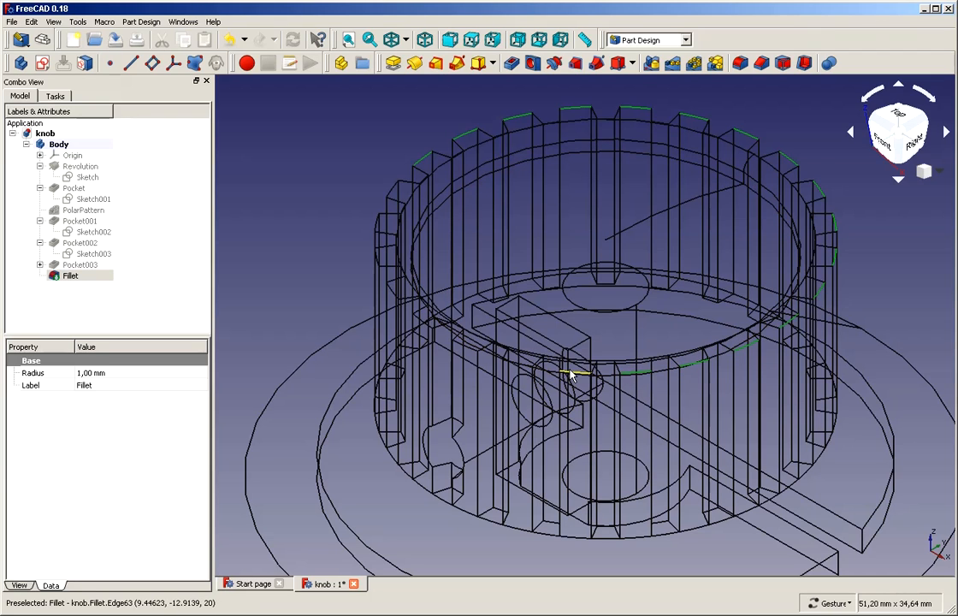
{"action": "left_click", "coordinate": [512, 366], "text": "ctrl"}
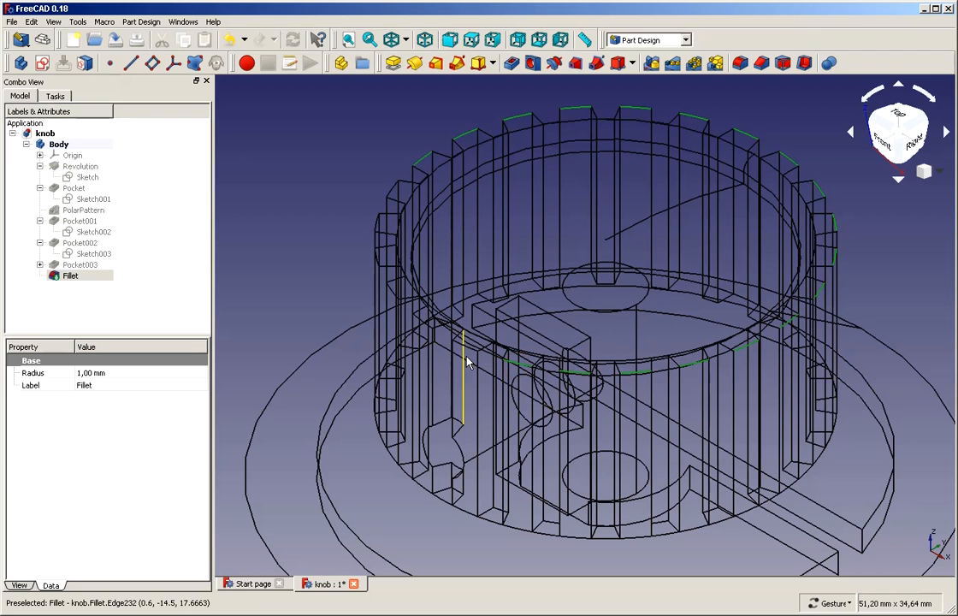
{"action": "left_click", "coordinate": [424, 323], "text": "ctrl"}
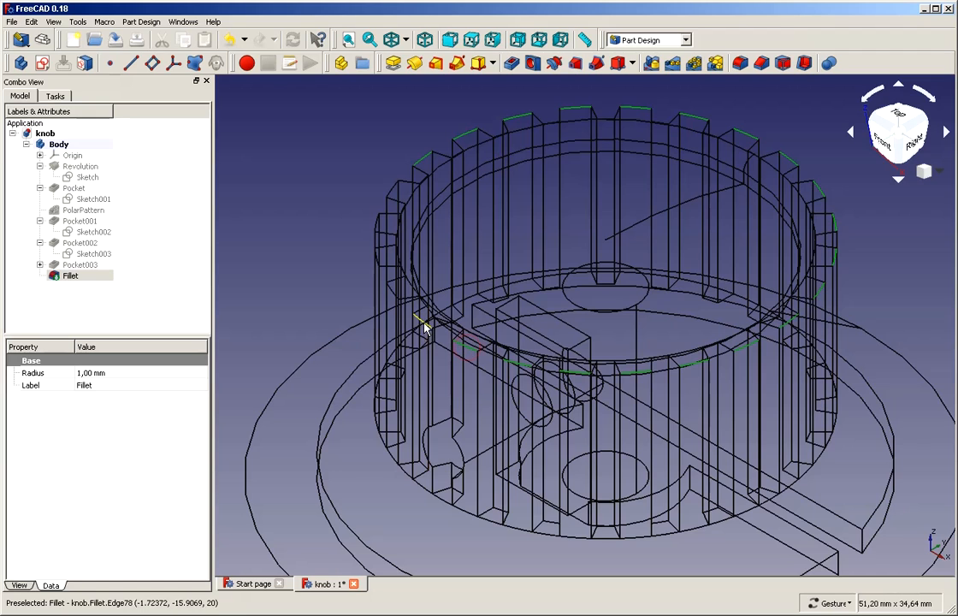
{"action": "left_click", "coordinate": [390, 289], "text": "ctrl"}
{"action": "left_click", "coordinate": [374, 224]}
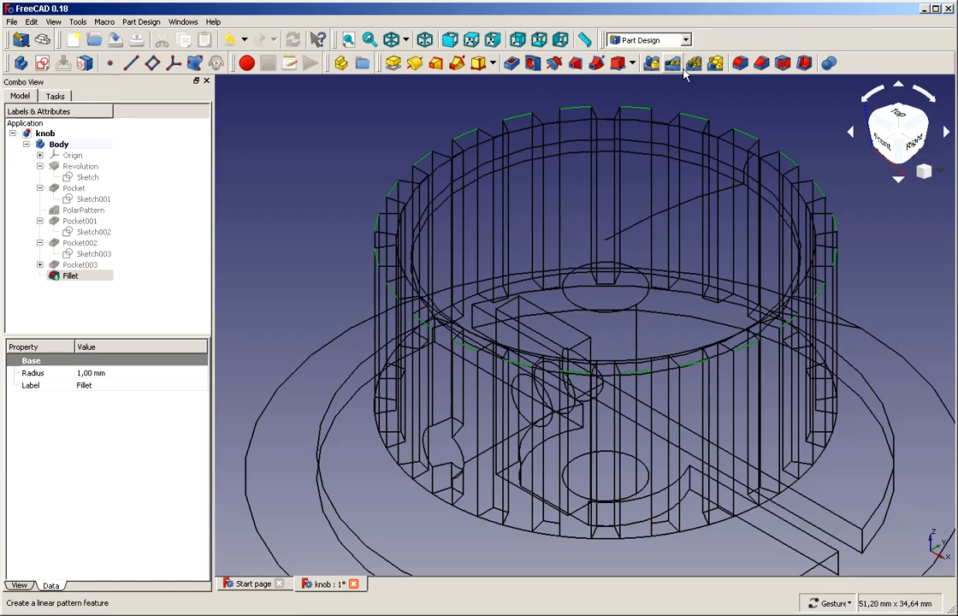
{"action": "left_click", "coordinate": [769, 68]}
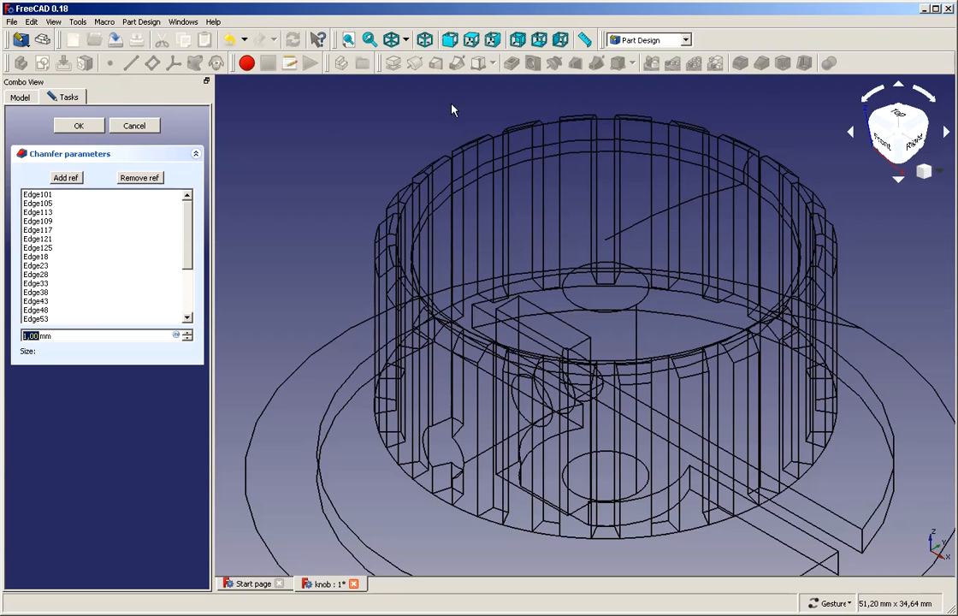
{"action": "left_click", "coordinate": [100, 128]}
{"action": "left_click", "coordinate": [133, 137]}
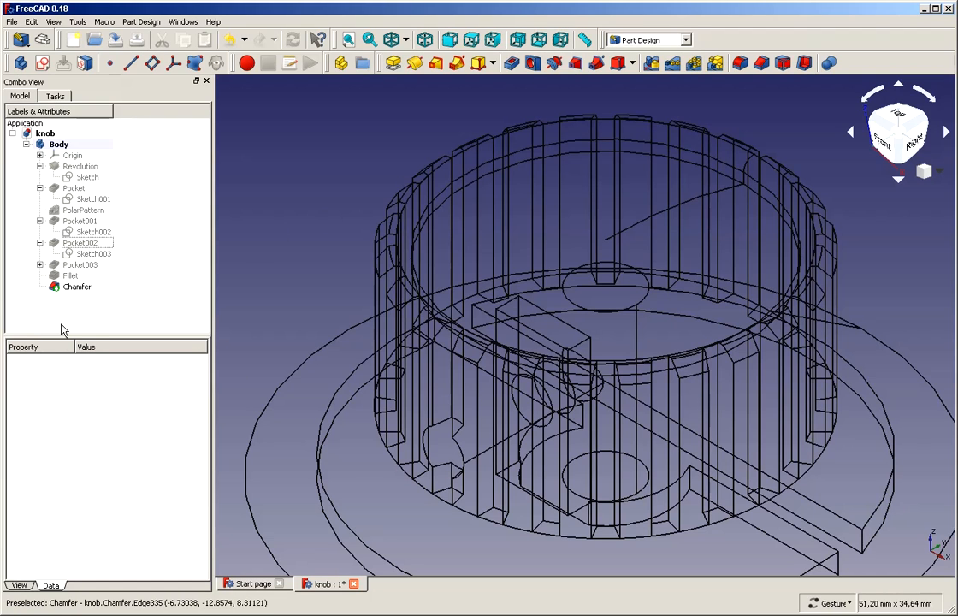
Compare the properties of the Fillet and Chamfer features at the end of the body's feature history
{"action": "left_click", "coordinate": [71, 276]}
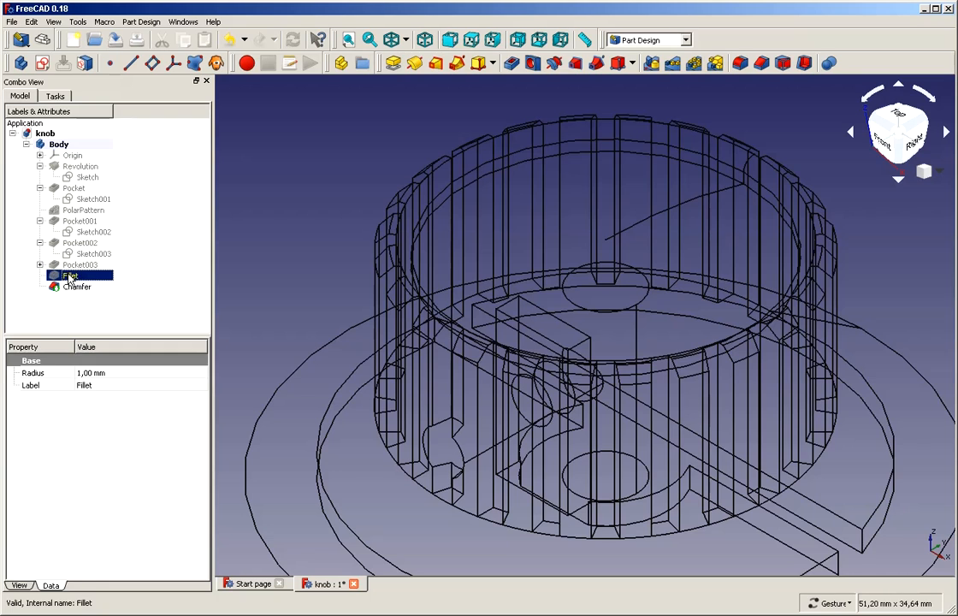
{"action": "left_click", "coordinate": [82, 288]}
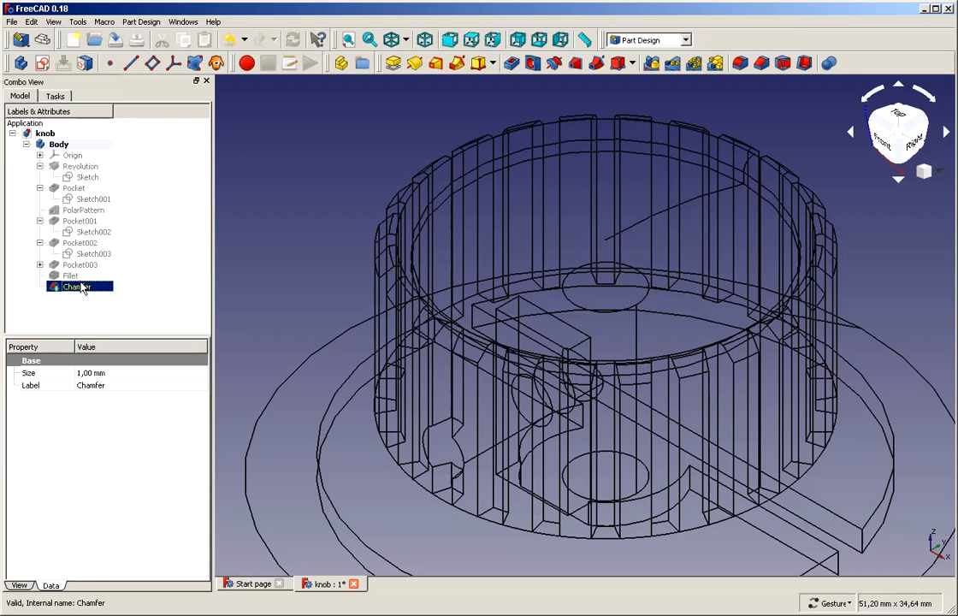
{"action": "left_click", "coordinate": [71, 275]}
{"action": "left_click", "coordinate": [69, 288]}
{"action": "left_click", "coordinate": [71, 275]}
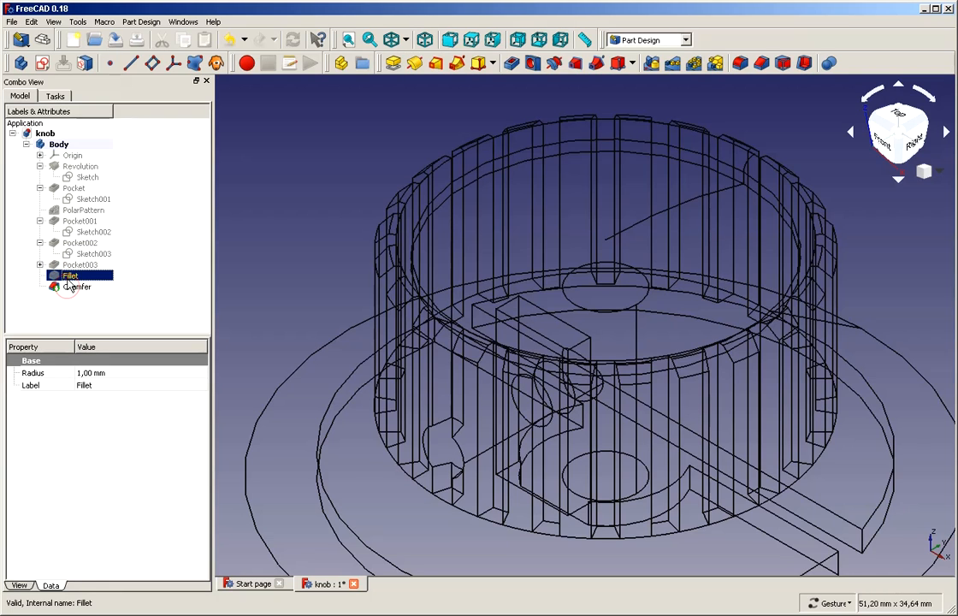
{"action": "left_click", "coordinate": [74, 289]}
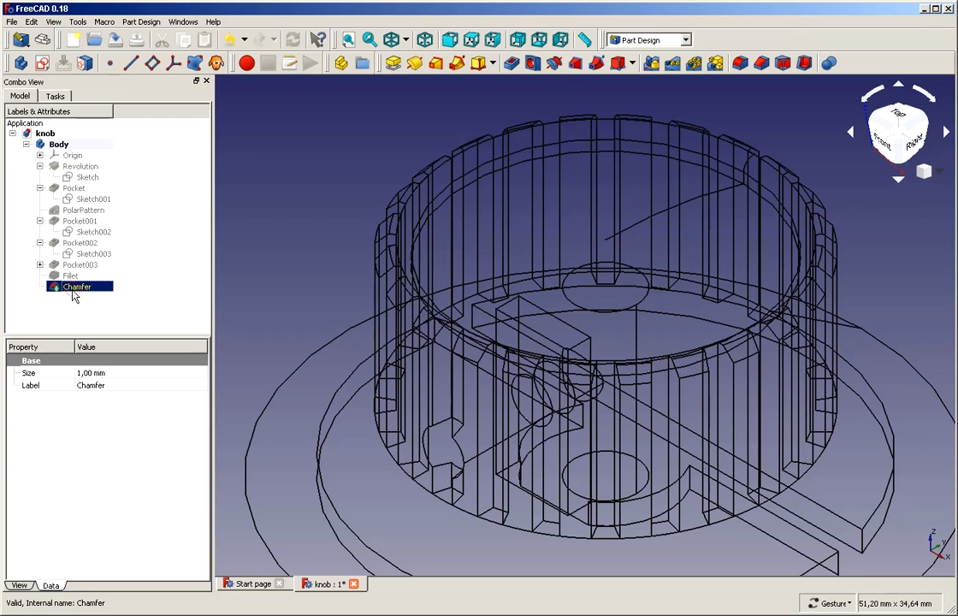
{"action": "left_click", "coordinate": [71, 276]}
{"action": "left_click", "coordinate": [73, 306]}
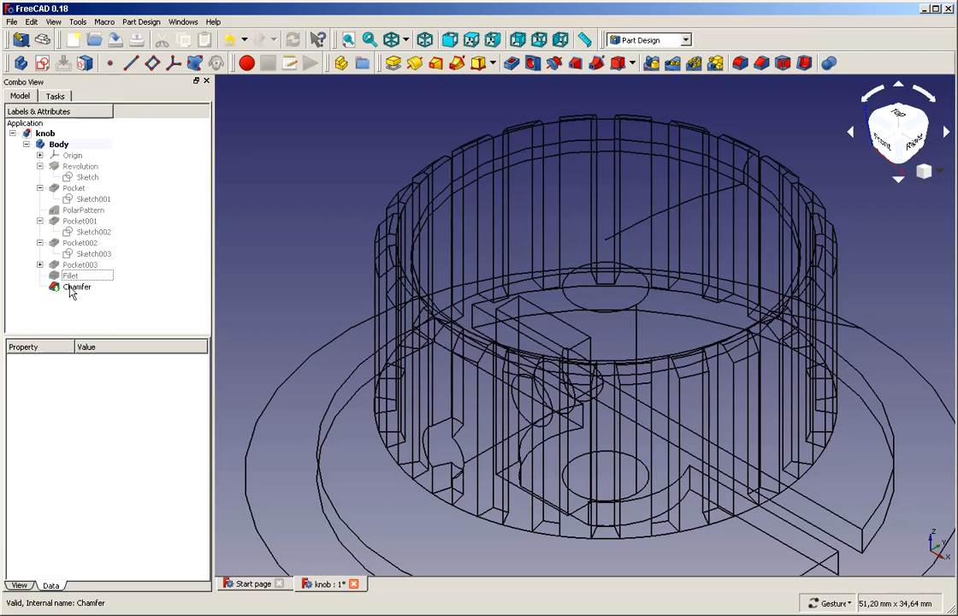
{"action": "left_click", "coordinate": [71, 286]}
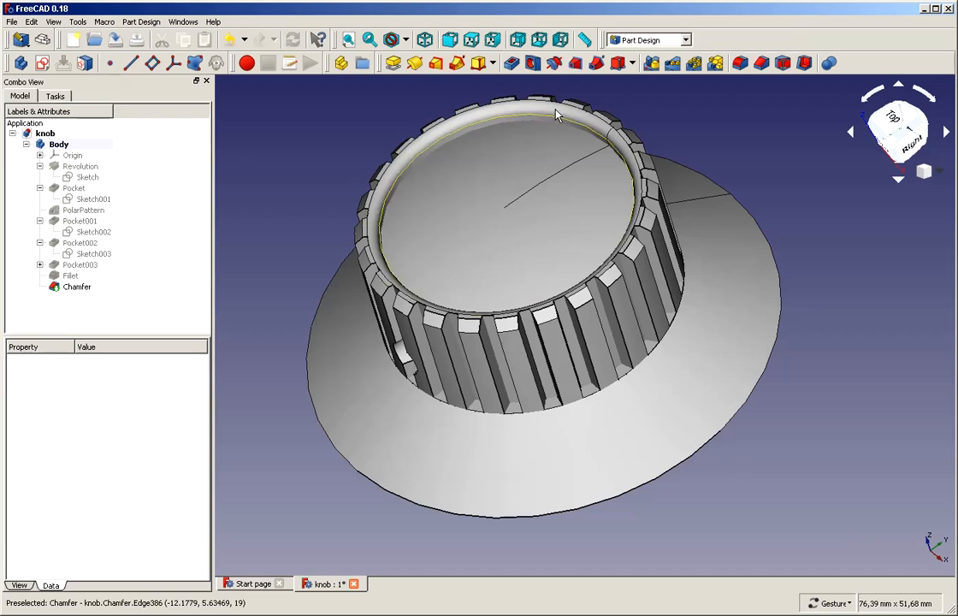
Switch to the Mesh Design workbench and create a mesh from the Chamfer feature using the Standard meshing option
{"action": "left_click", "coordinate": [65, 288]}
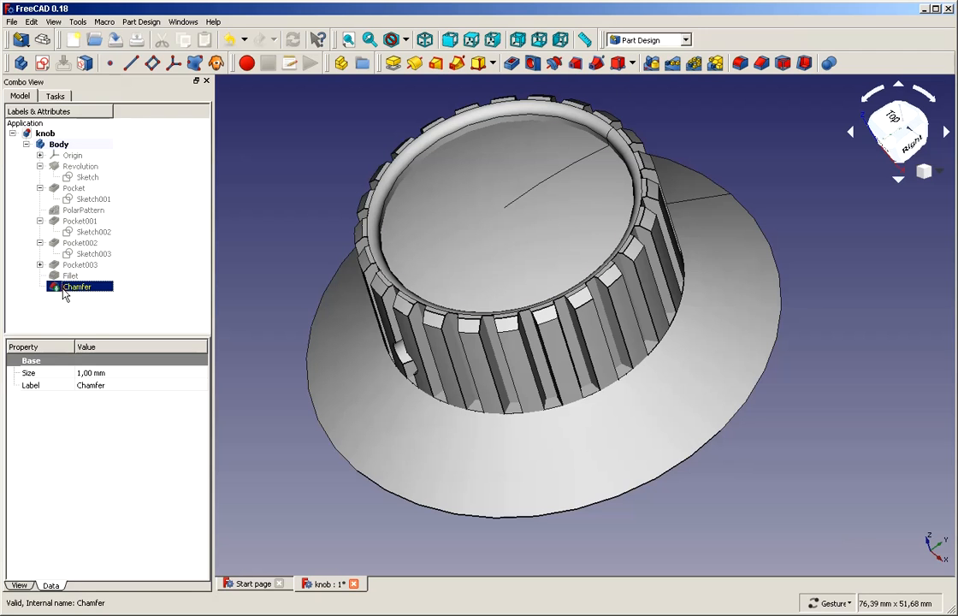
{"action": "left_click", "coordinate": [668, 44]}
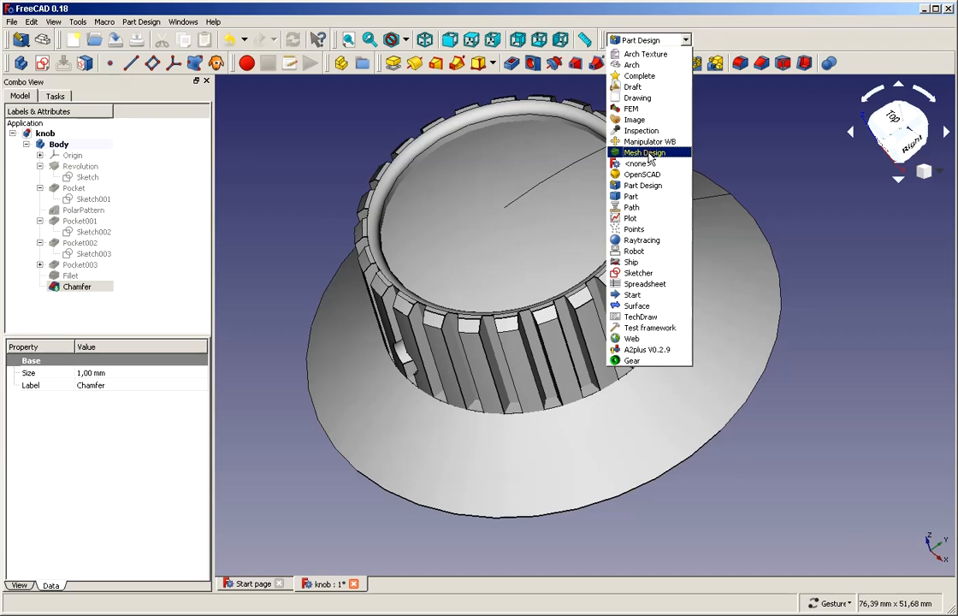
{"action": "left_click", "coordinate": [648, 153]}
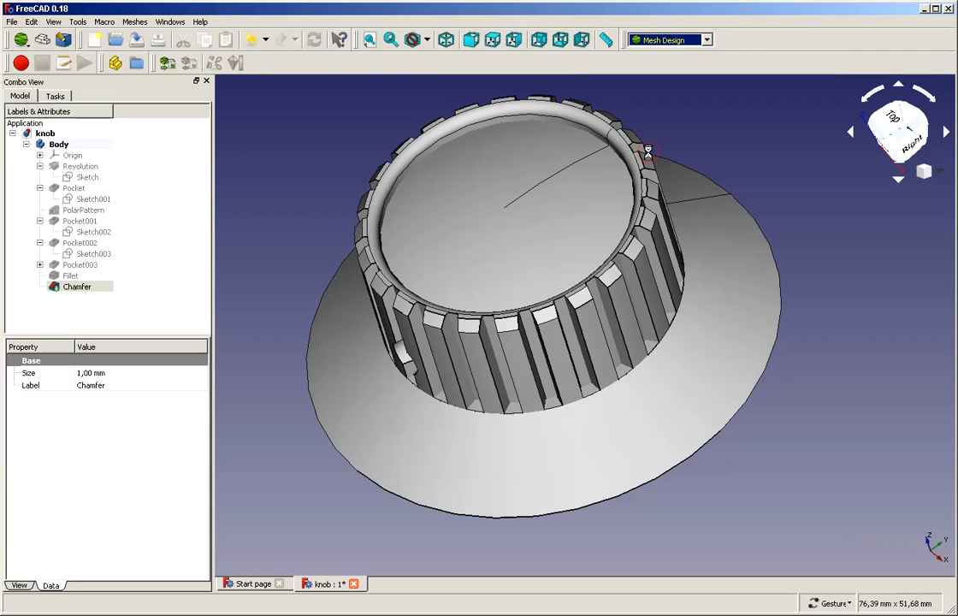
{"action": "left_click", "coordinate": [134, 22]}
{"action": "left_click", "coordinate": [154, 65]}
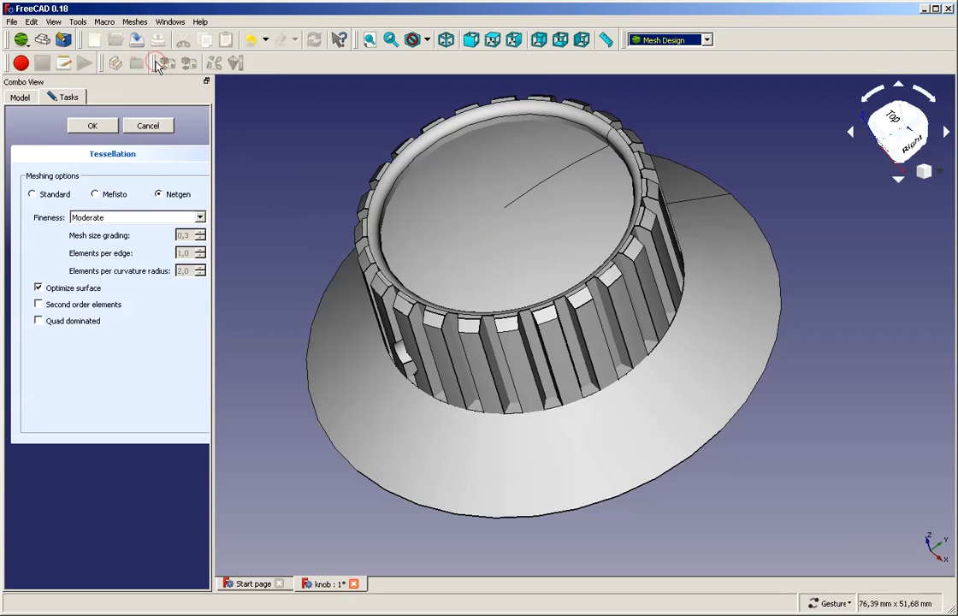
{"action": "left_click", "coordinate": [32, 194]}
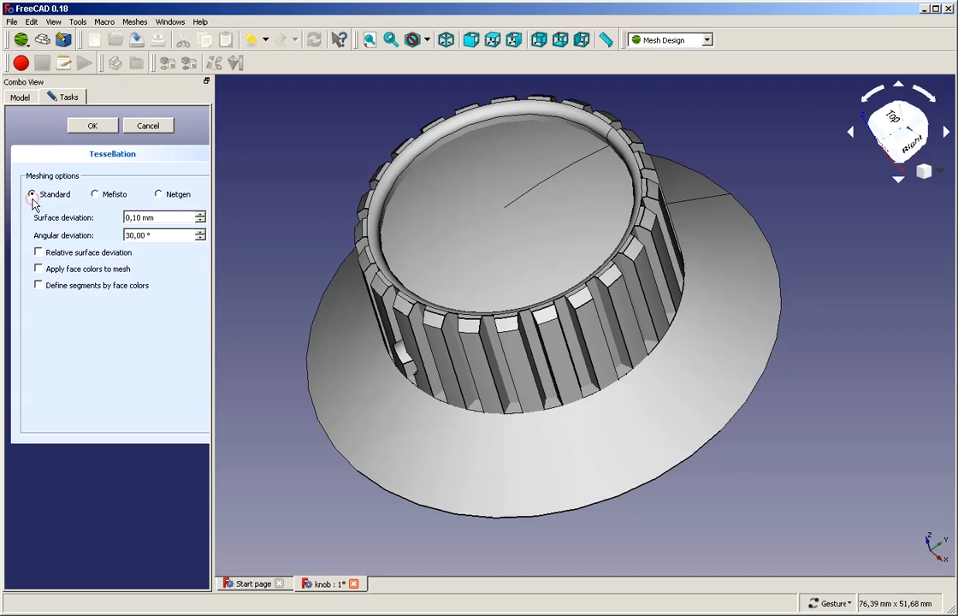
{"action": "left_click", "coordinate": [92, 126]}
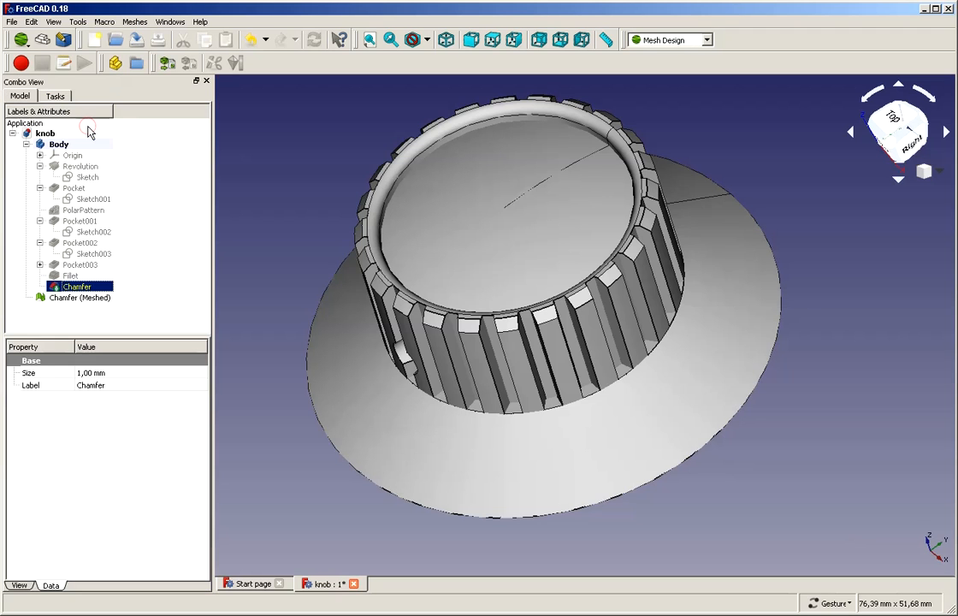
Hide the solid Chamfer feature and show the meshed knob alone in the Wireframe draw style to inspect its triangles
{"action": "left_click", "coordinate": [91, 302]}
{"action": "left_click_drag", "start_coordinate": [684, 466], "coordinate": [723, 464]}
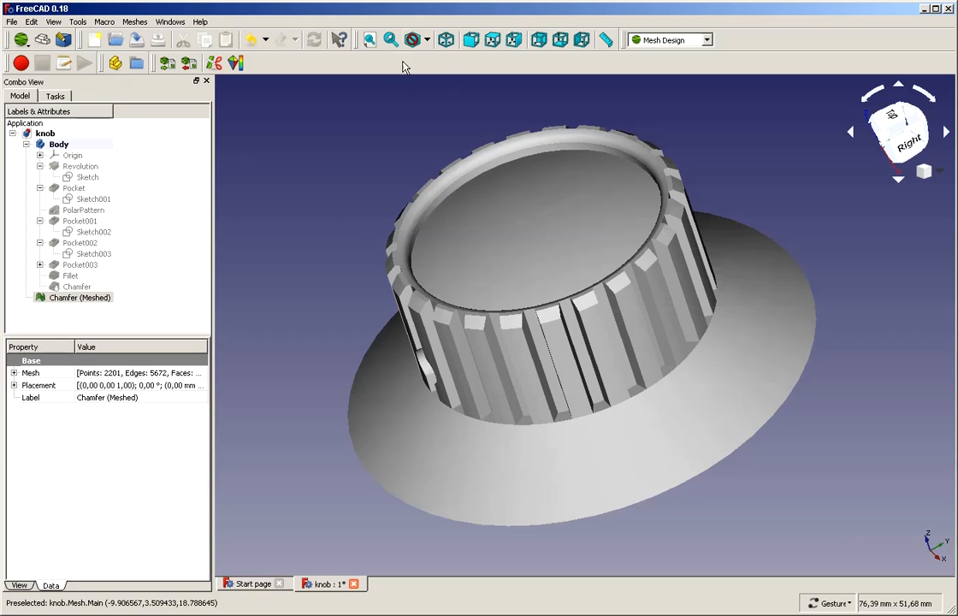
{"action": "left_click", "coordinate": [419, 39]}
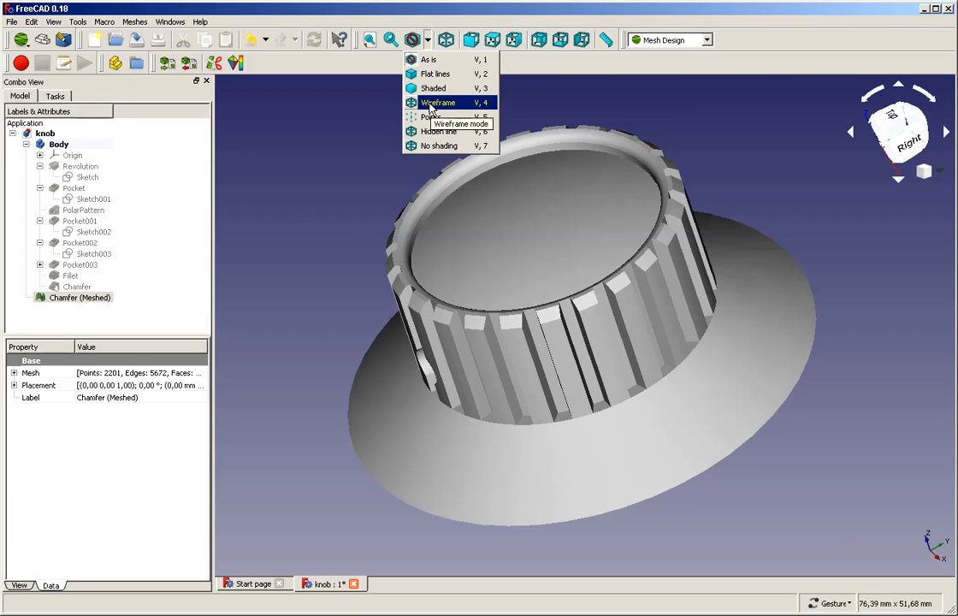
{"action": "left_click", "coordinate": [431, 104]}
{"action": "left_click_drag", "start_coordinate": [355, 161], "coordinate": [386, 174]}
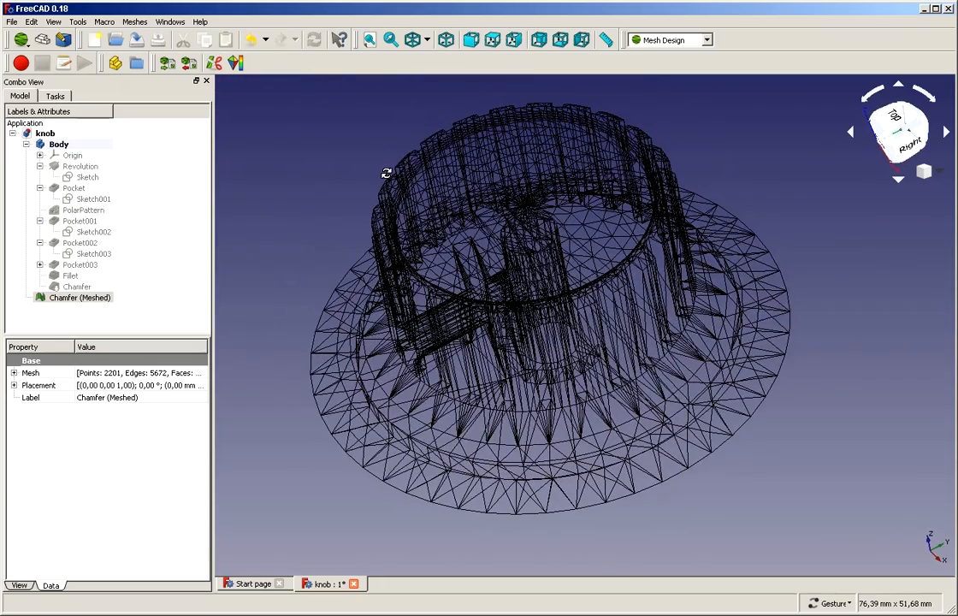
{"action": "scroll", "coordinate": [479, 288], "scroll_direction": "up", "scroll_amount": 2}
{"action": "scroll", "coordinate": [479, 288], "scroll_direction": "down", "scroll_amount": 4}
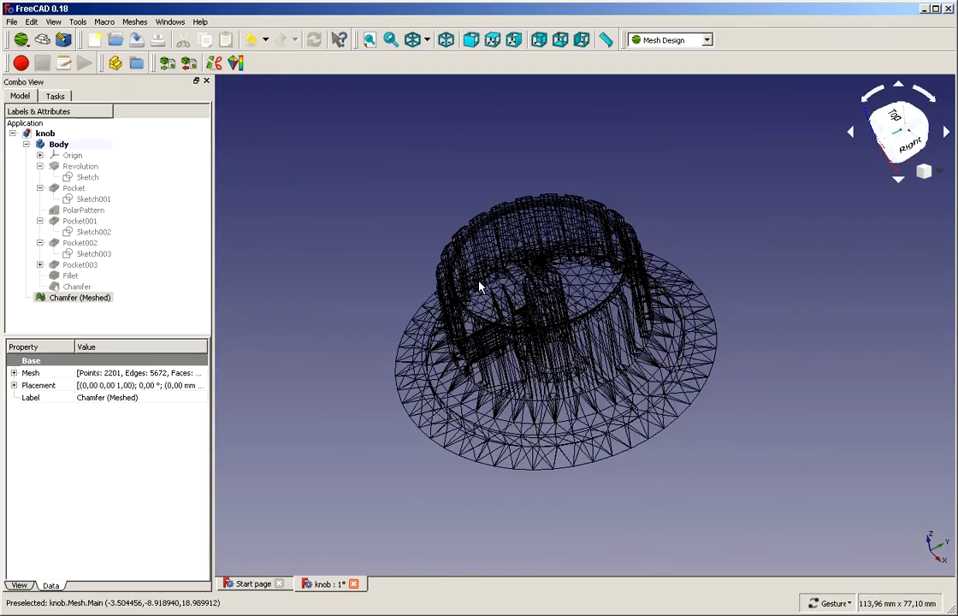
{"action": "scroll", "coordinate": [427, 214], "scroll_direction": "up", "scroll_amount": 2}
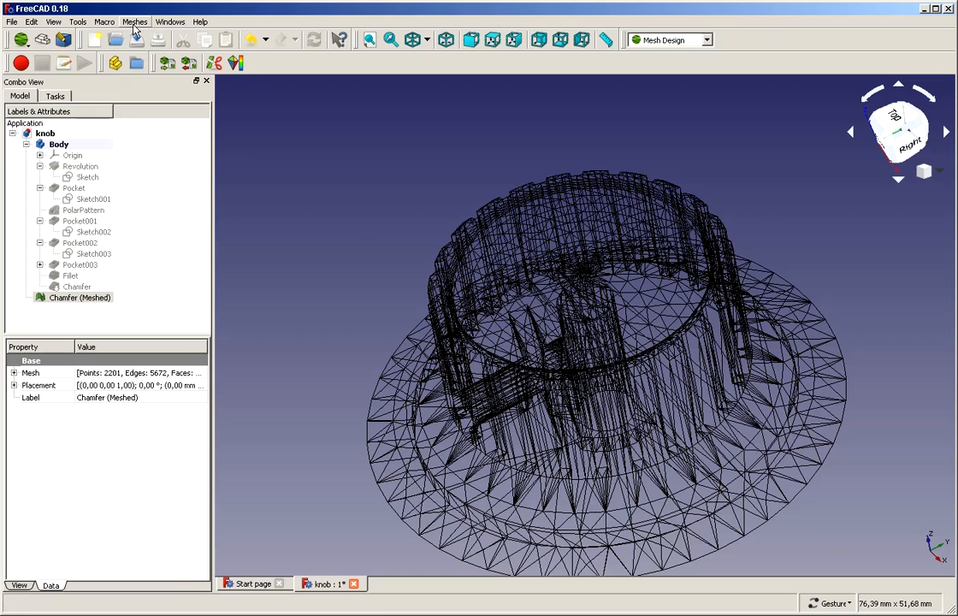
Evaluate the meshed knob with all mesh tests together and turn off the self-intersections highlighting
{"action": "left_click", "coordinate": [98, 297]}
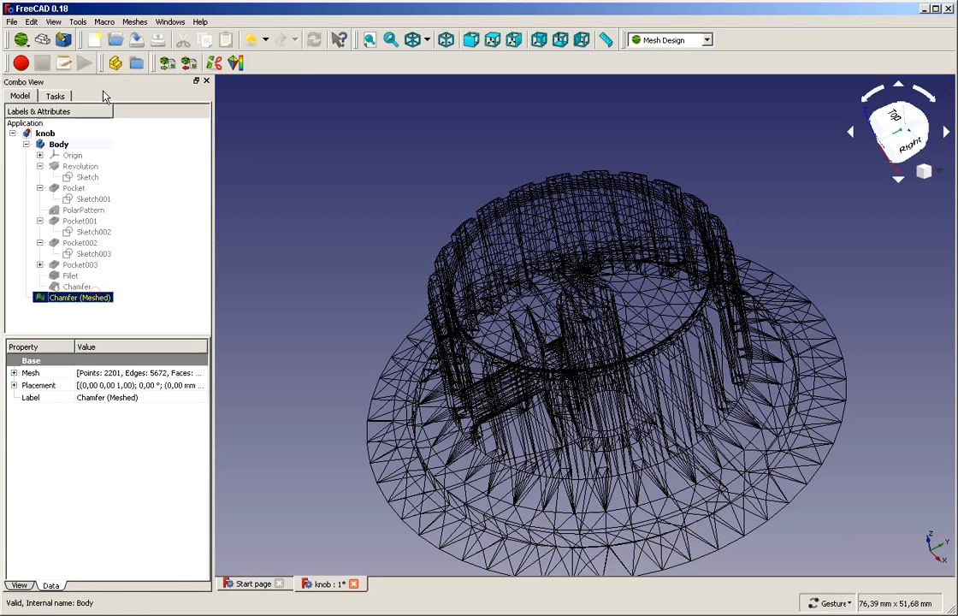
{"action": "left_click", "coordinate": [135, 20]}
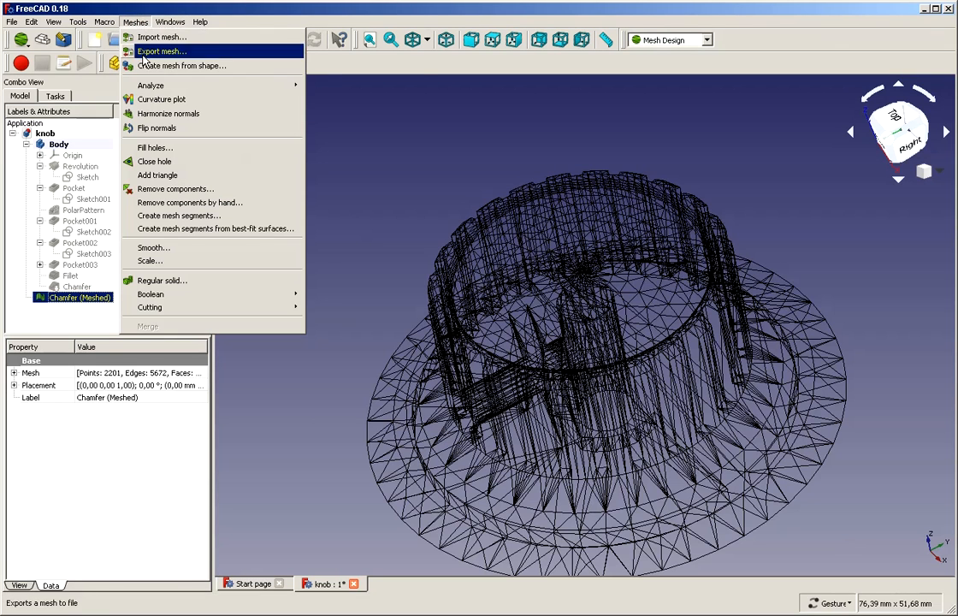
{"action": "mouse_move", "coordinate": [133, 85]}
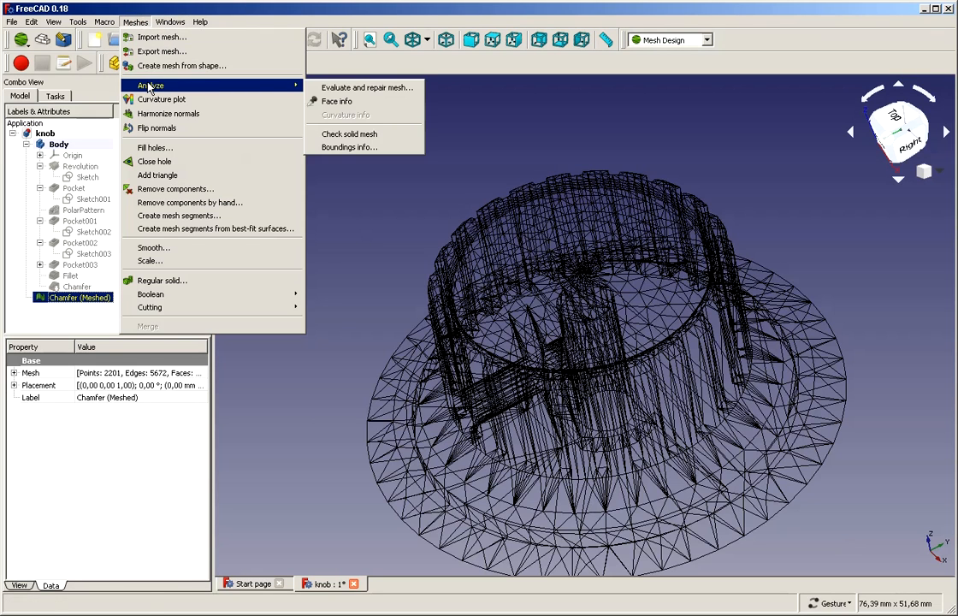
{"action": "left_click", "coordinate": [368, 88]}
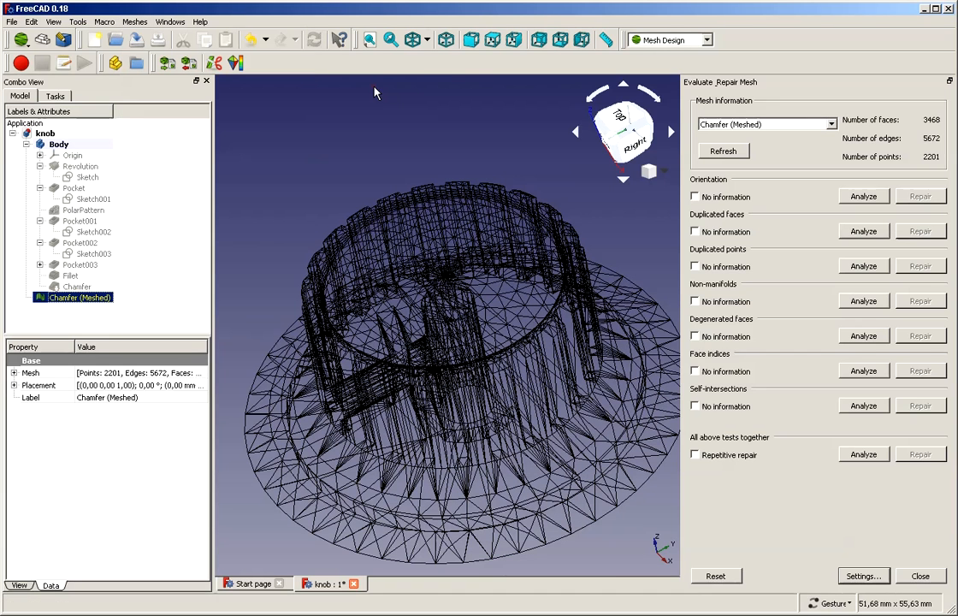
{"action": "left_click", "coordinate": [865, 458]}
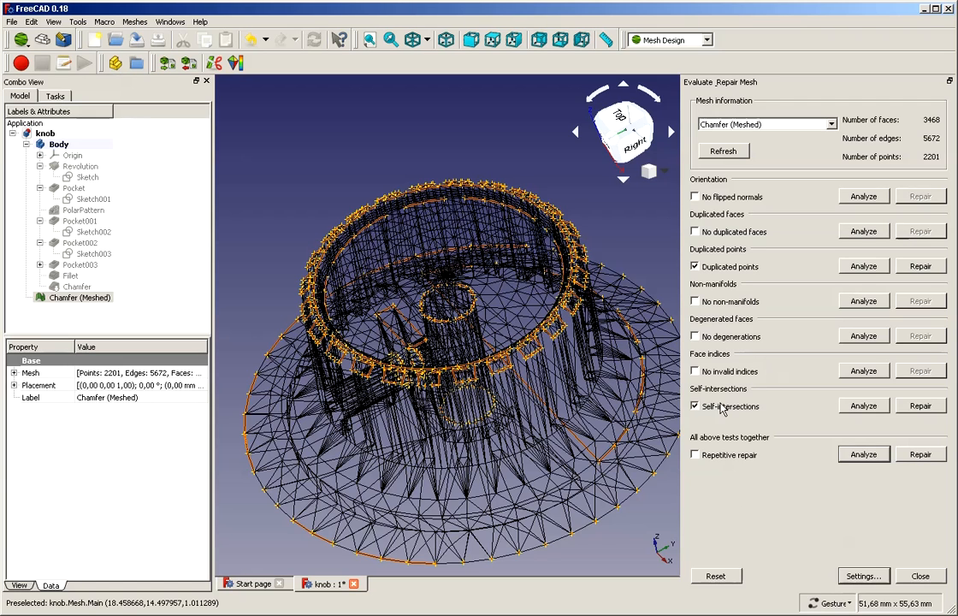
{"action": "left_click", "coordinate": [694, 406]}
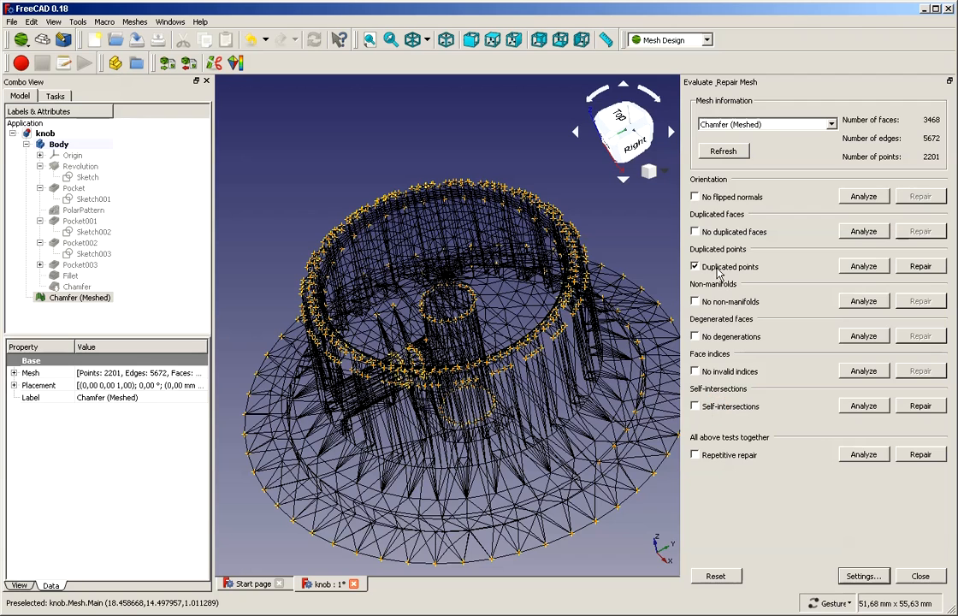
Repair the mesh's duplicated points, analyze it again with all tests together, and close the mesh evaluation
{"action": "left_click", "coordinate": [920, 266]}
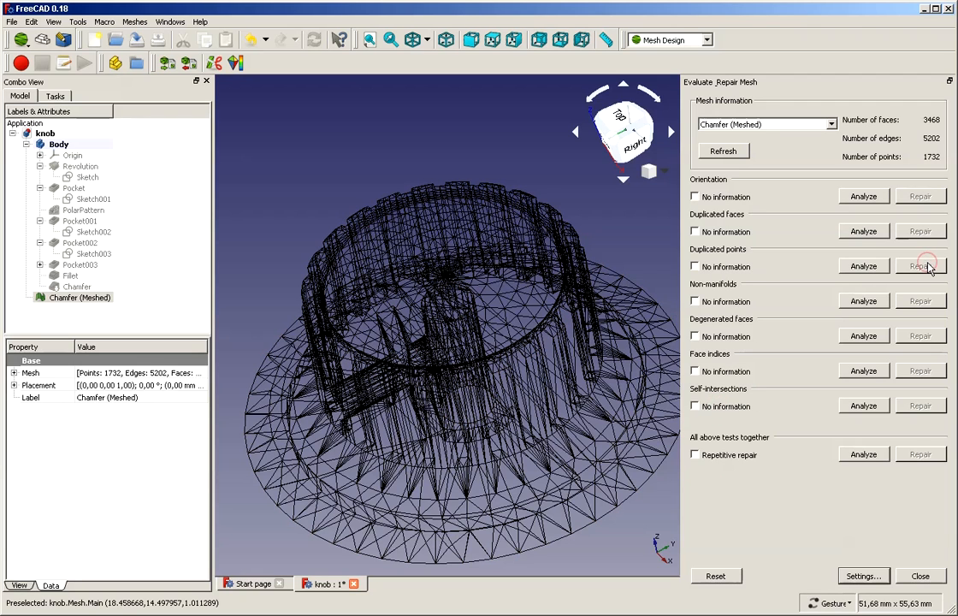
{"action": "left_click", "coordinate": [862, 455]}
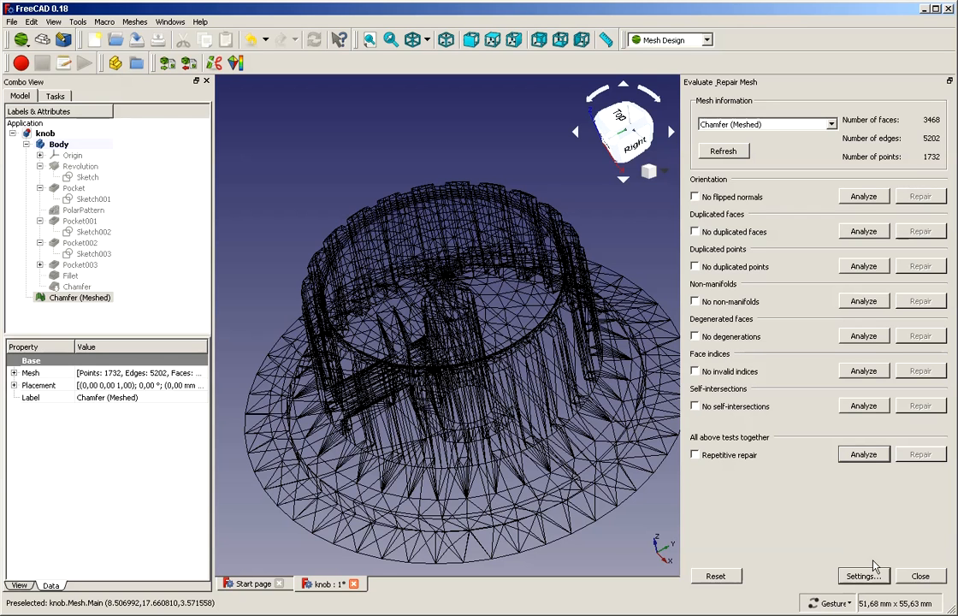
{"action": "left_click", "coordinate": [921, 576]}
Export the Chamfer (Meshed) object as knob.stl to the 3dModels folder
{"action": "scroll", "coordinate": [580, 395], "scroll_direction": "down", "scroll_amount": 3}
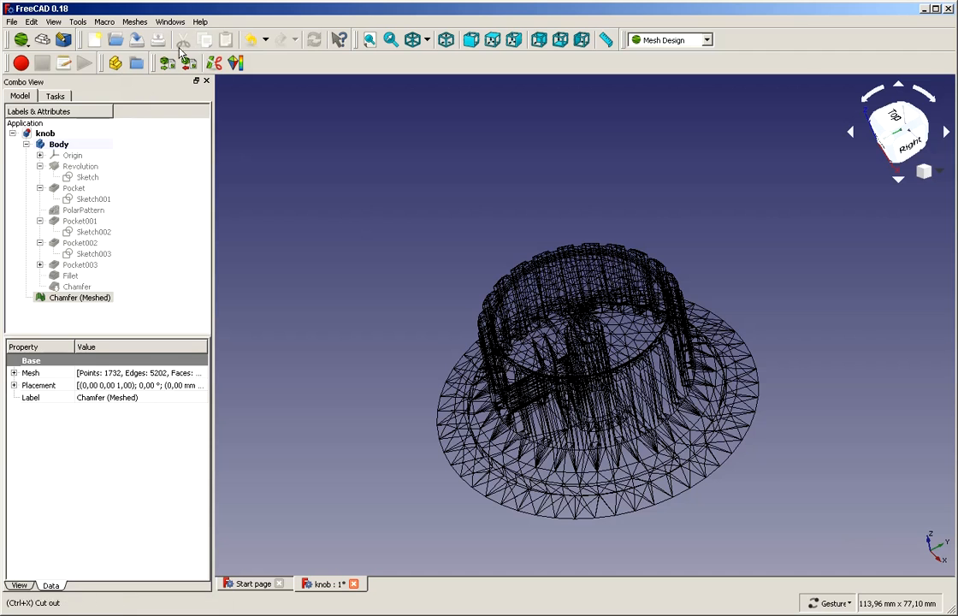
{"action": "right_click", "coordinate": [75, 299]}
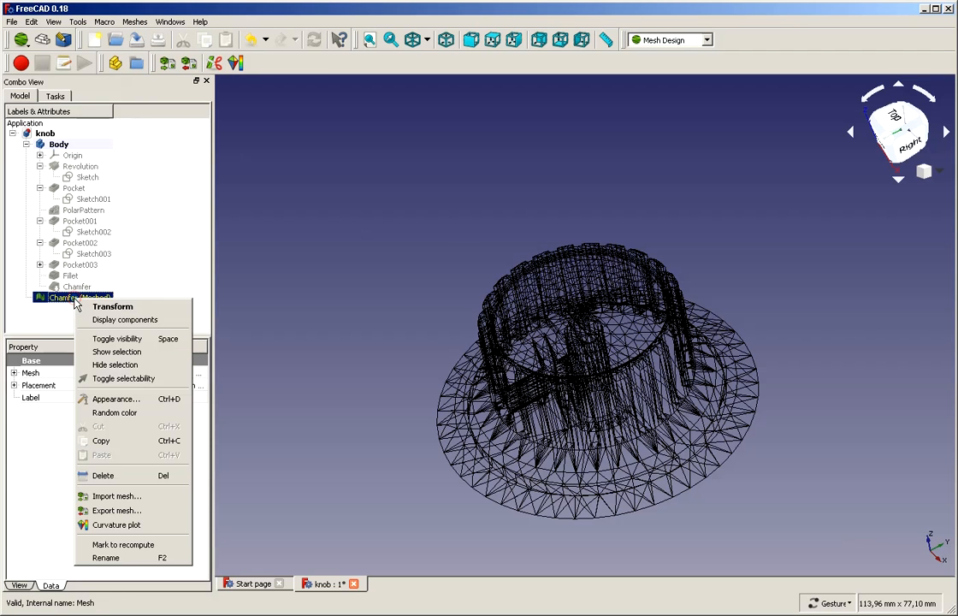
{"action": "left_click", "coordinate": [159, 511]}
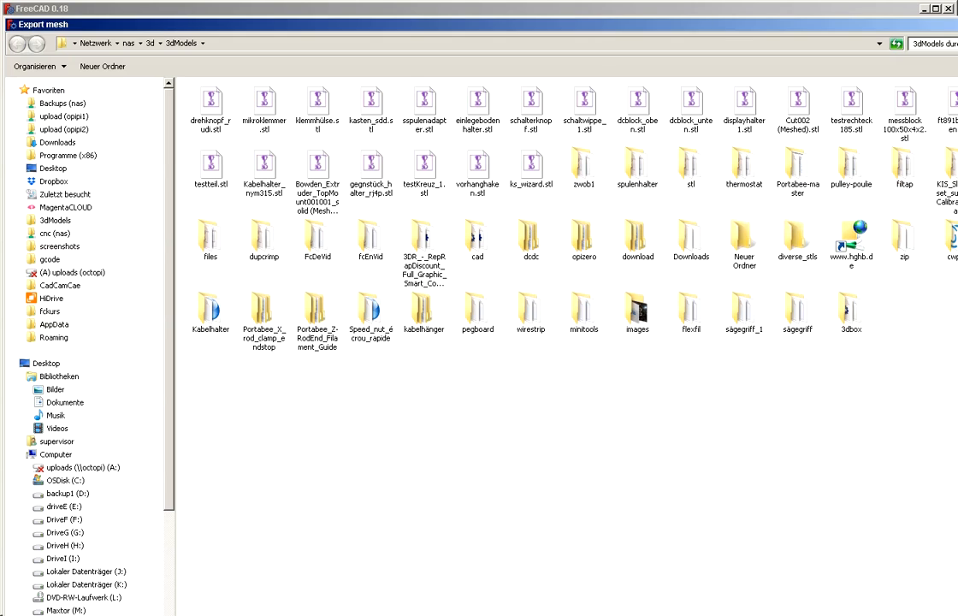
{"action": "type", "text": "k"}
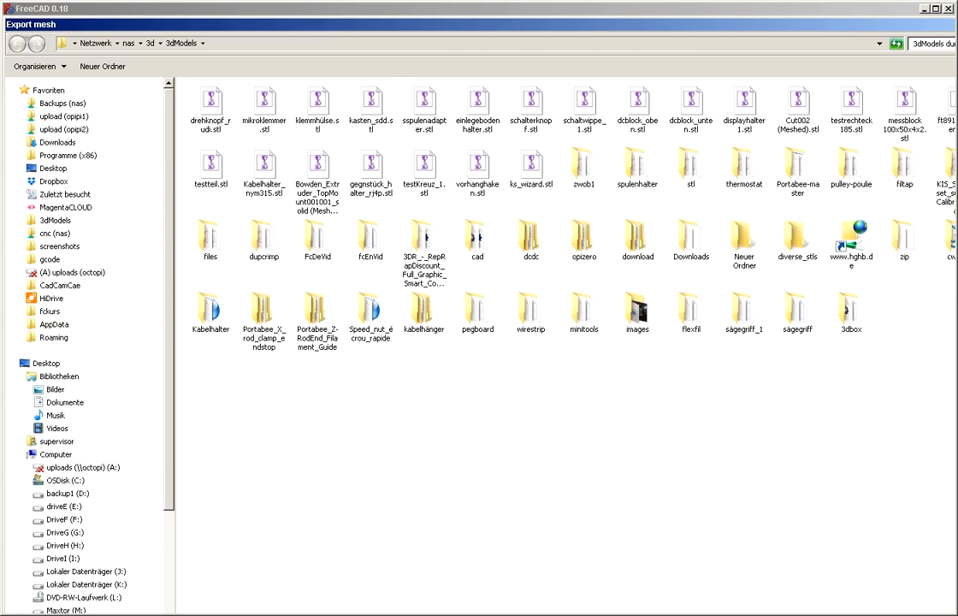
{"action": "key", "text": "Return"}
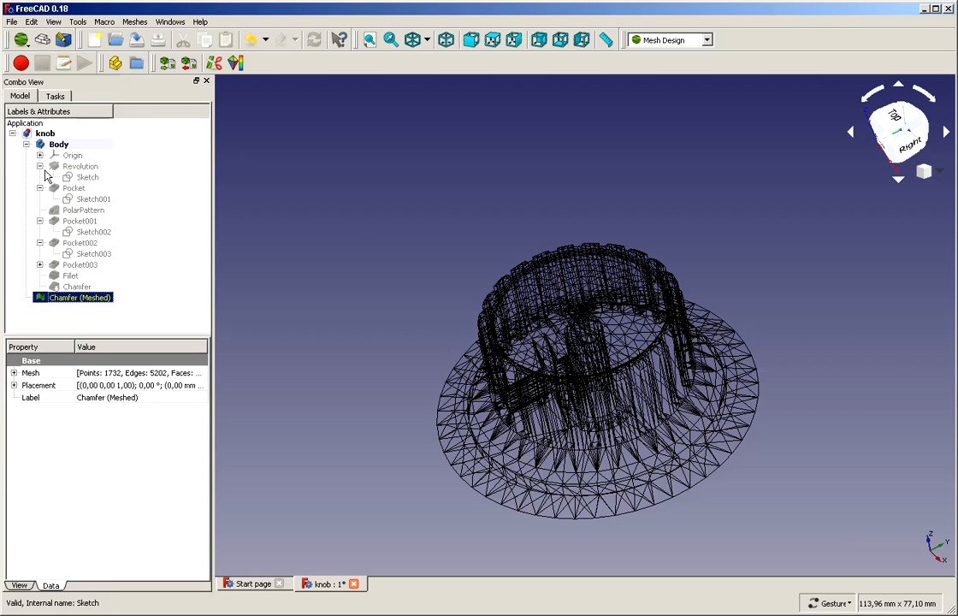
Exit FreeCAD and save the changes to the knob document
{"action": "left_click", "coordinate": [12, 21]}
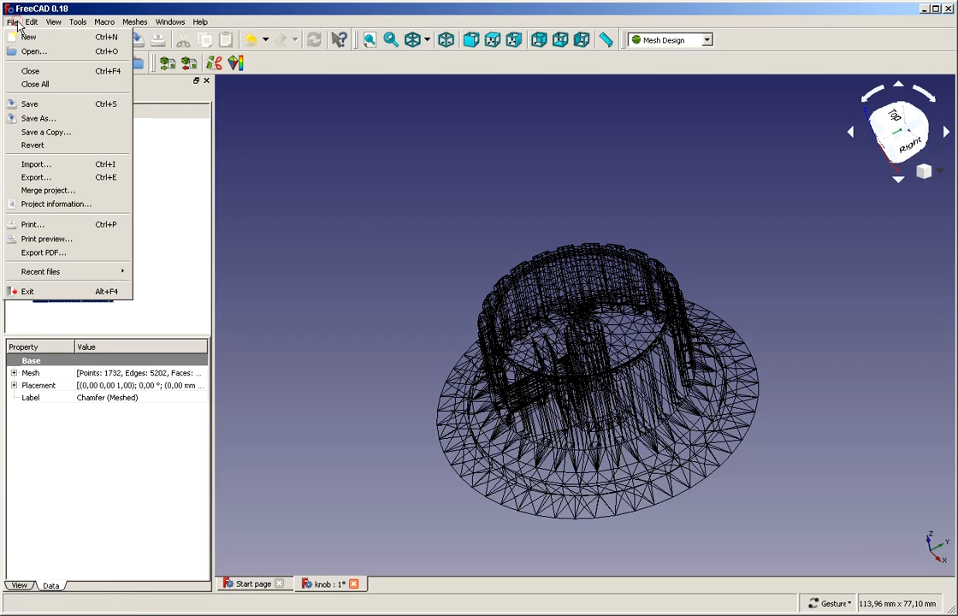
{"action": "left_click", "coordinate": [41, 292]}
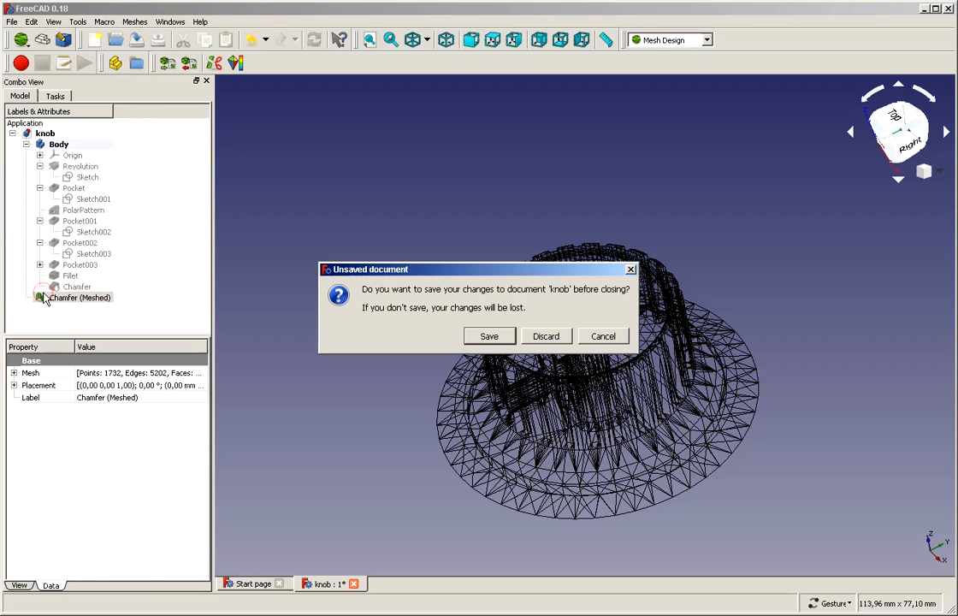
{"action": "left_click", "coordinate": [488, 336]}
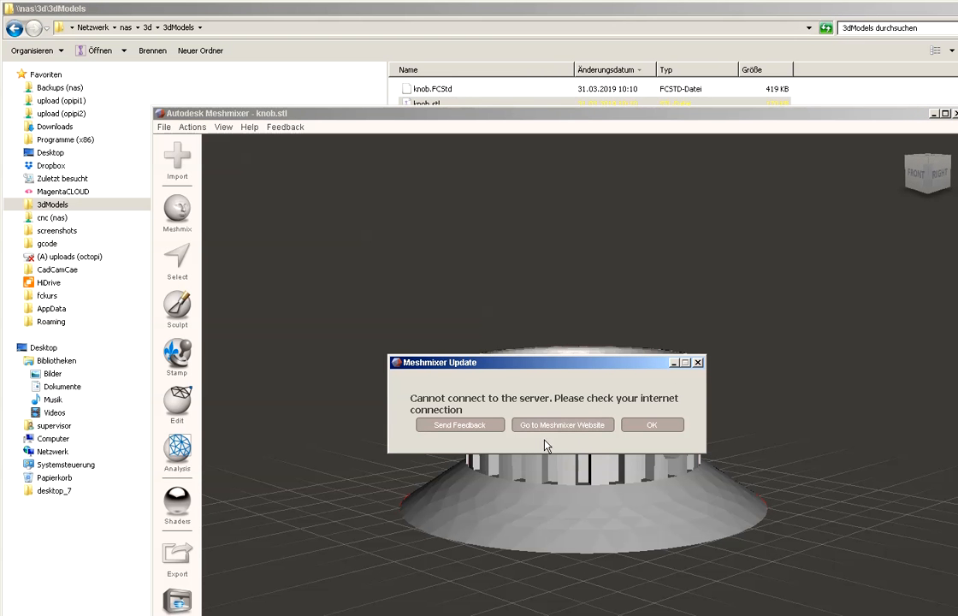
Switch to Autodesk Meshmixer with knob.stl, dismiss the update notice, and view the knob from above in the maximized window
{"action": "left_click", "coordinate": [646, 427]}
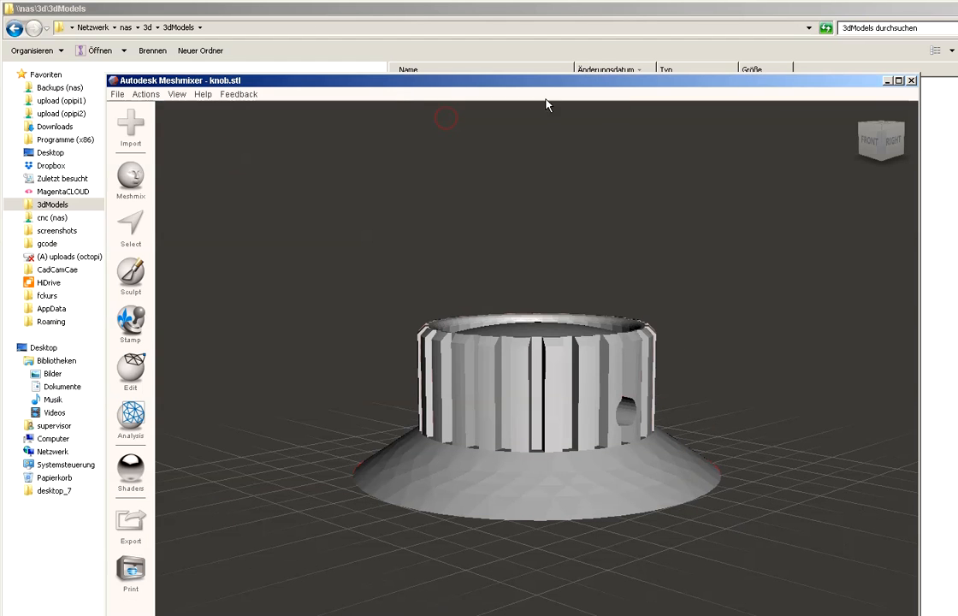
{"action": "left_click", "coordinate": [899, 80]}
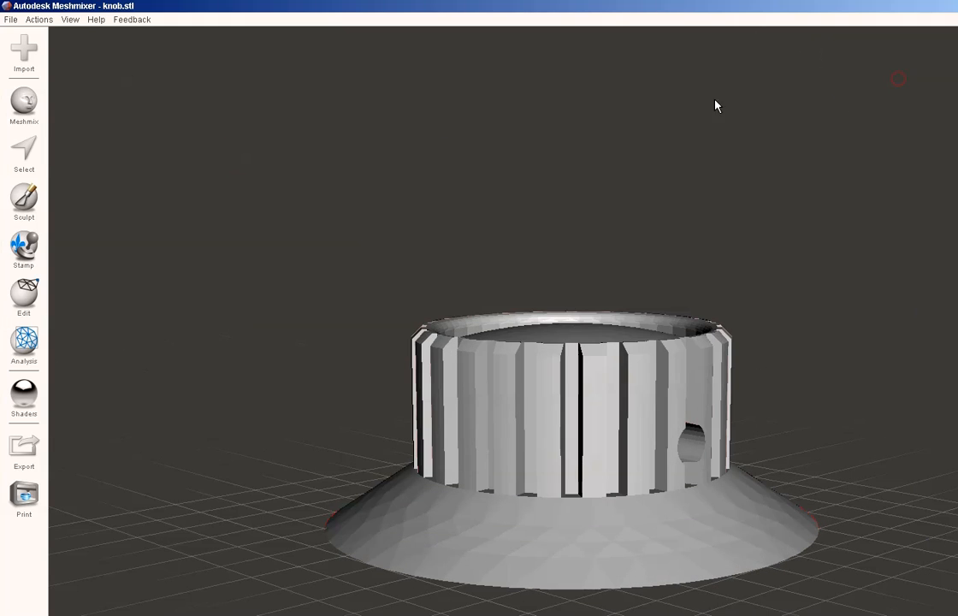
{"action": "left_click", "coordinate": [518, 151]}
{"action": "right_click_drag", "start_coordinate": [476, 178], "coordinate": [515, 366]}
{"action": "scroll", "coordinate": [511, 367], "scroll_direction": "down", "scroll_amount": 2}
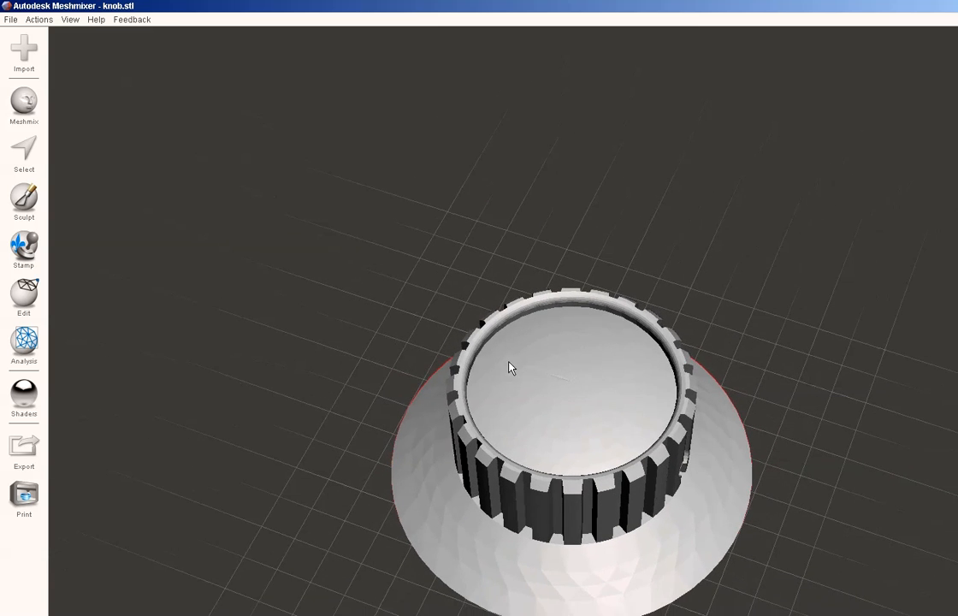
{"action": "right_click_drag", "start_coordinate": [582, 581], "coordinate": [198, 433]}
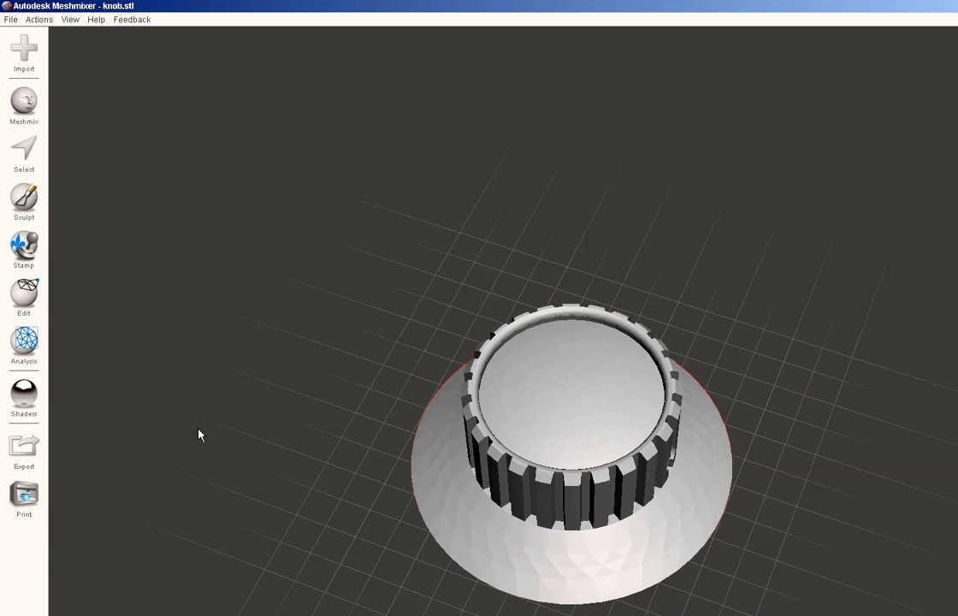
Check the knob mesh for defects with the Inspector analysis and look through its hole fill modes, keeping Flat Fill
{"action": "left_click", "coordinate": [24, 342]}
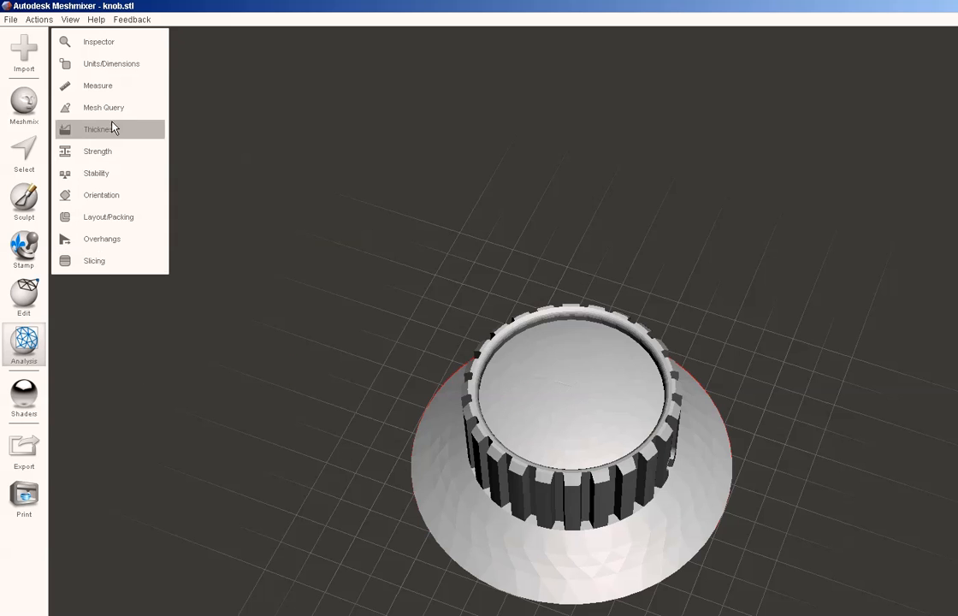
{"action": "left_click", "coordinate": [105, 41]}
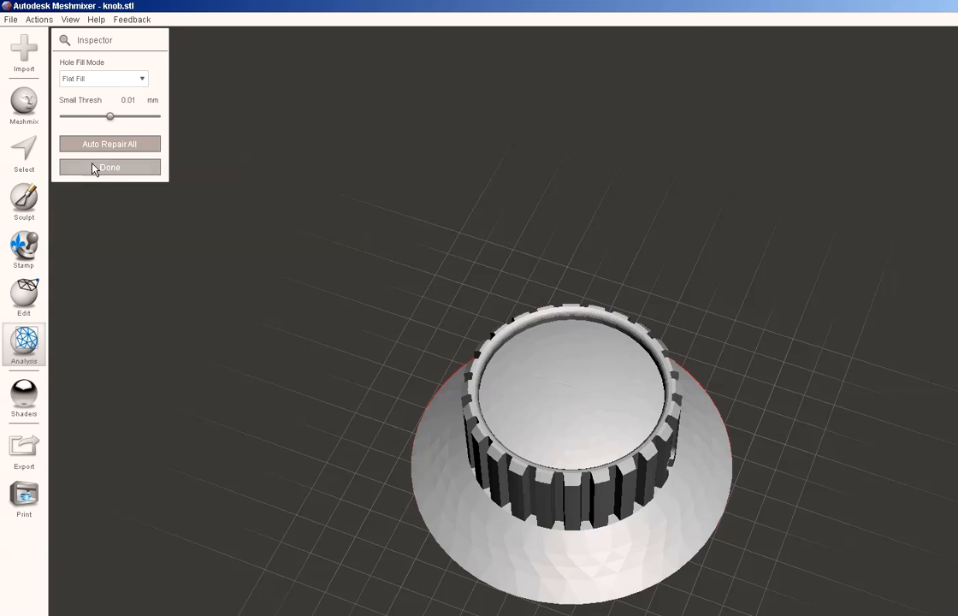
{"action": "left_click", "coordinate": [109, 78]}
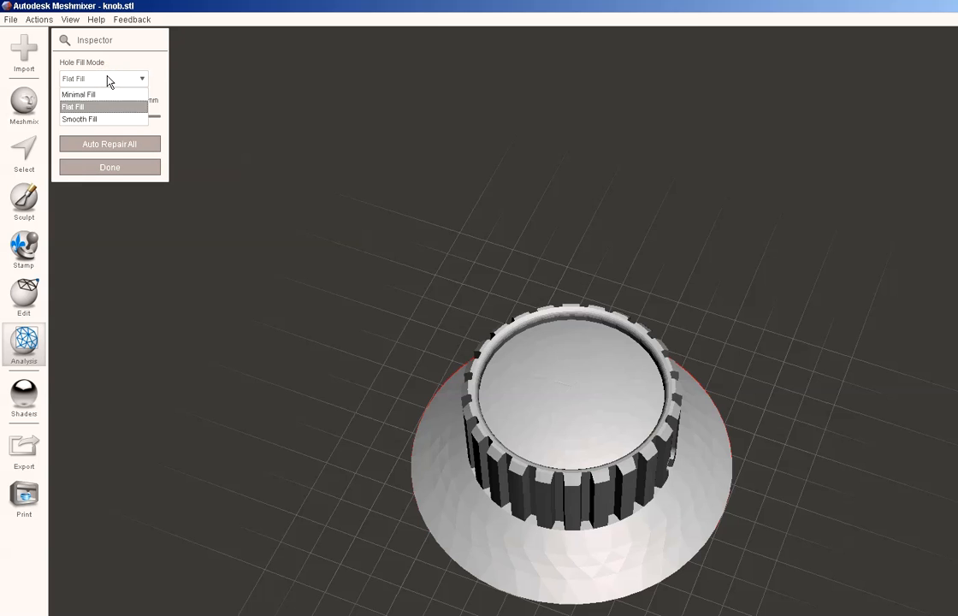
{"action": "left_click", "coordinate": [108, 81]}
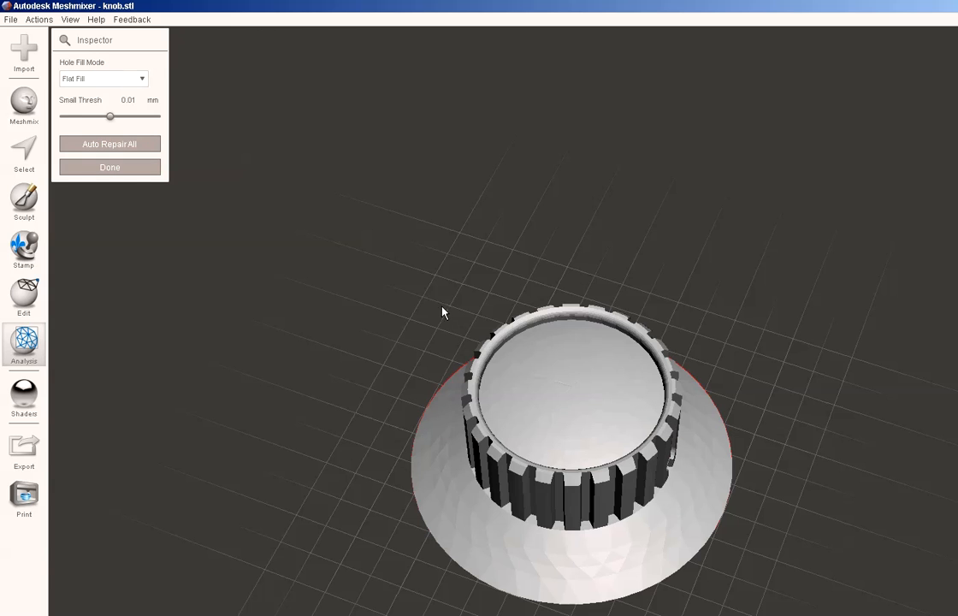
{"action": "left_click", "coordinate": [128, 169]}
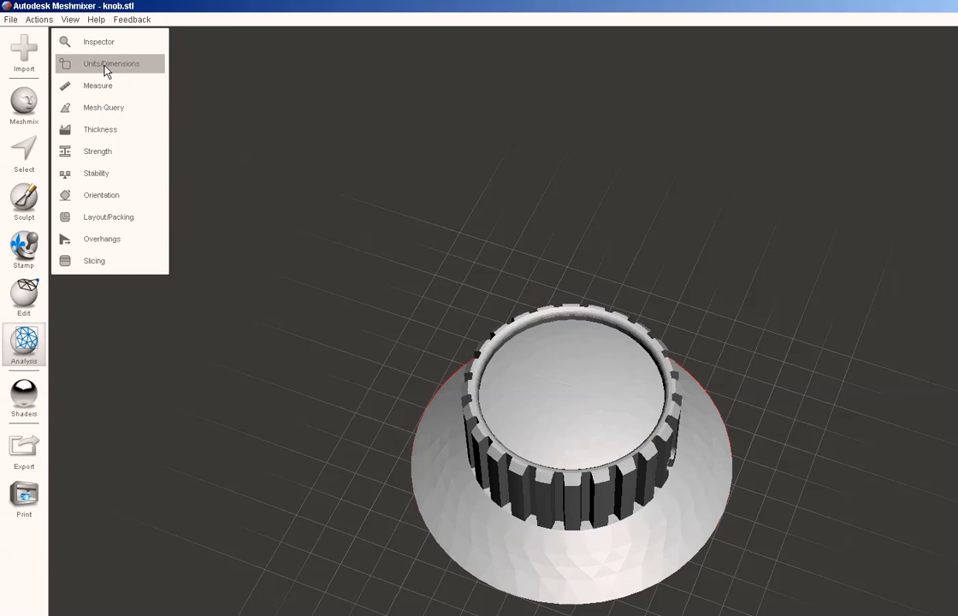
{"action": "left_click", "coordinate": [117, 240]}
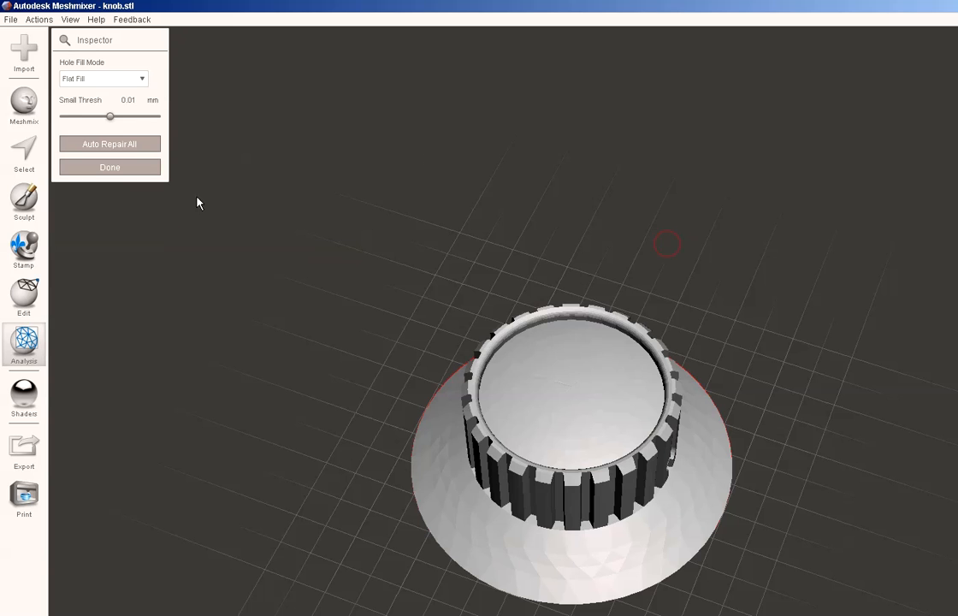